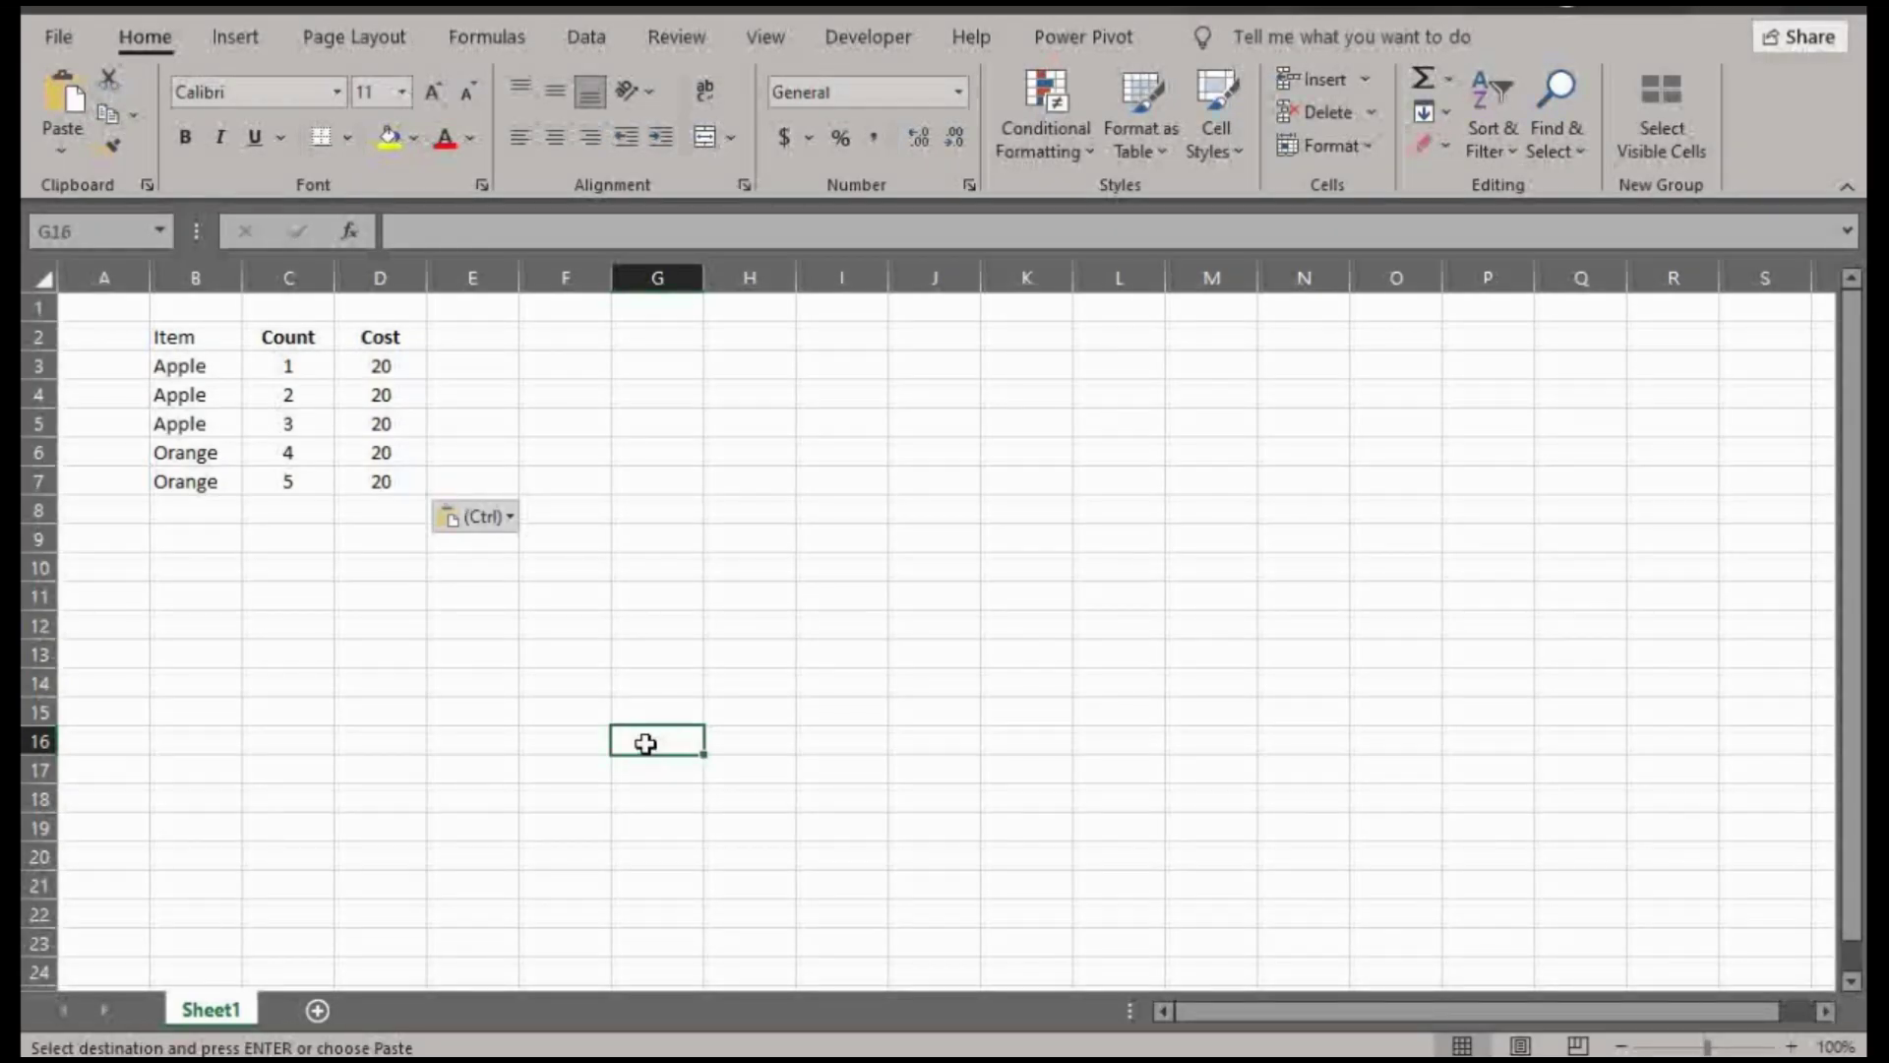
- Enter =D3*C3 in E3 and fill it down to E7 for each line total
{"action": "key", "text": "ctrl+z"}
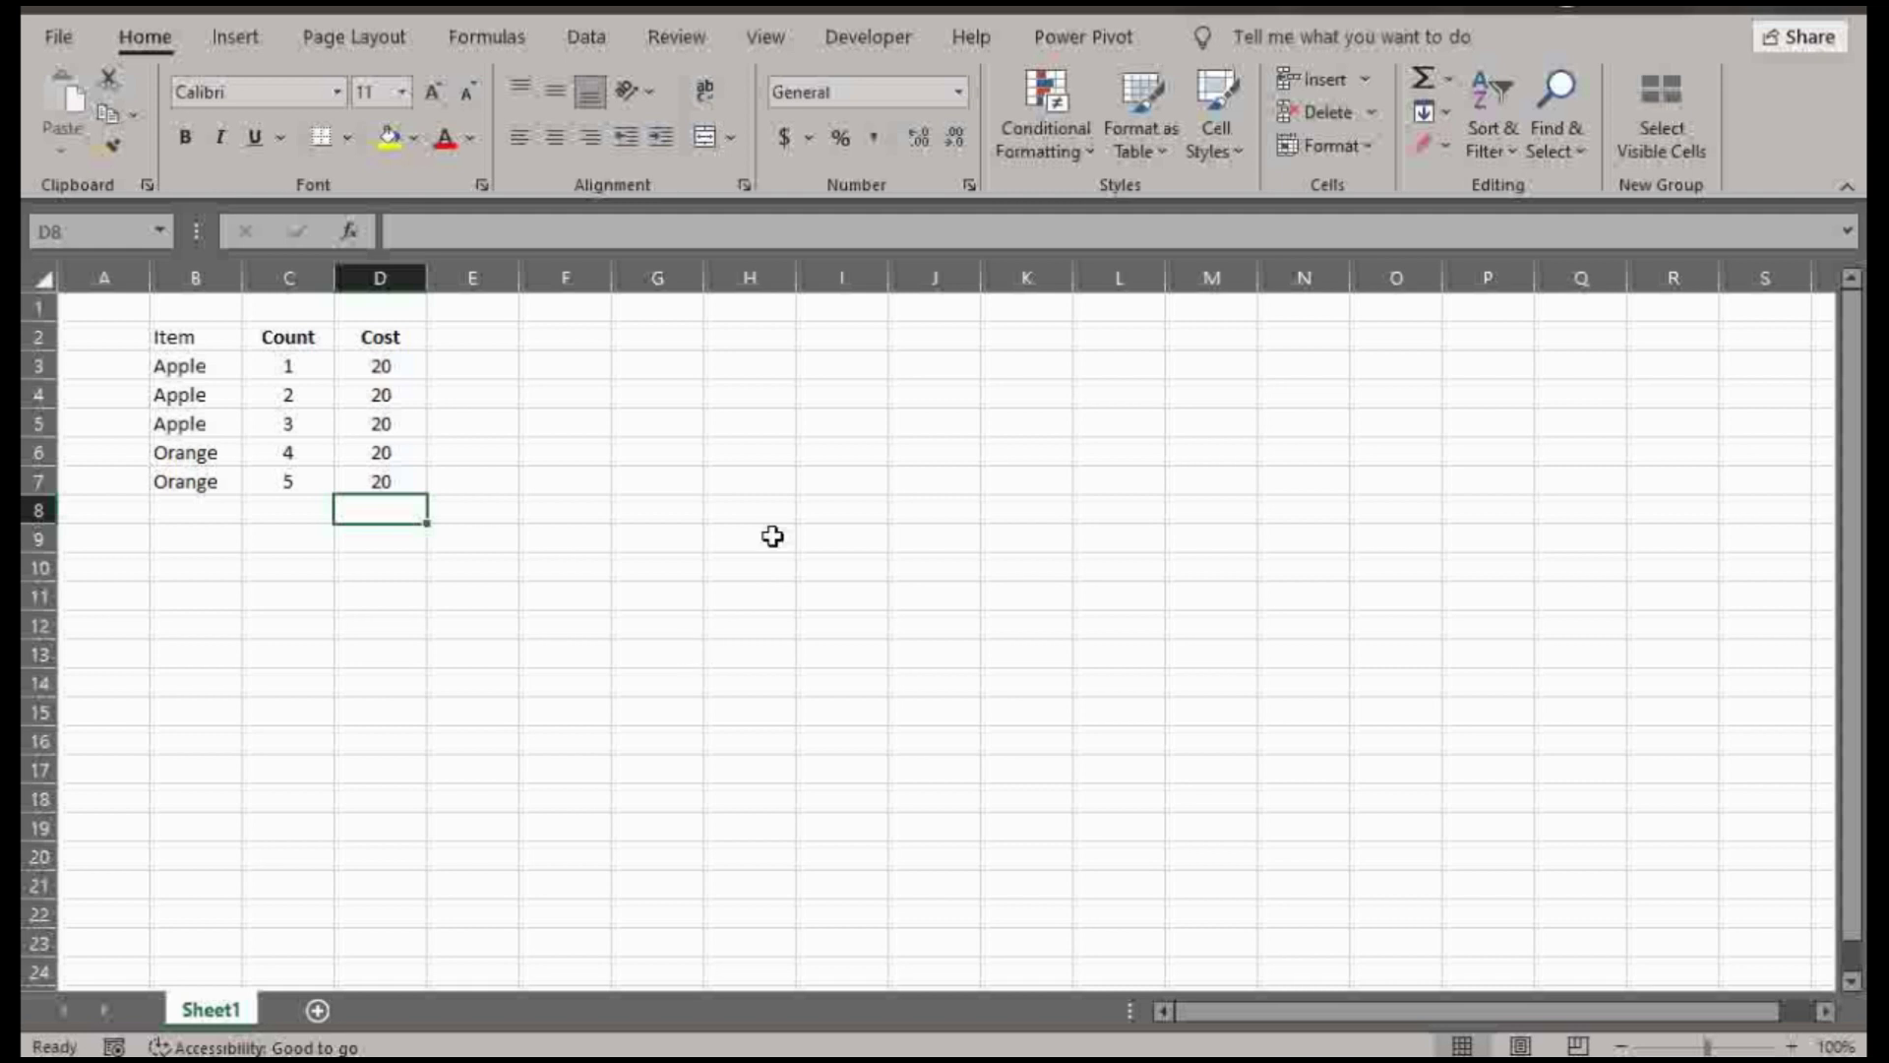
{"action": "left_click", "coordinate": [478, 369]}
{"action": "type", "text": "=D3*C3"}
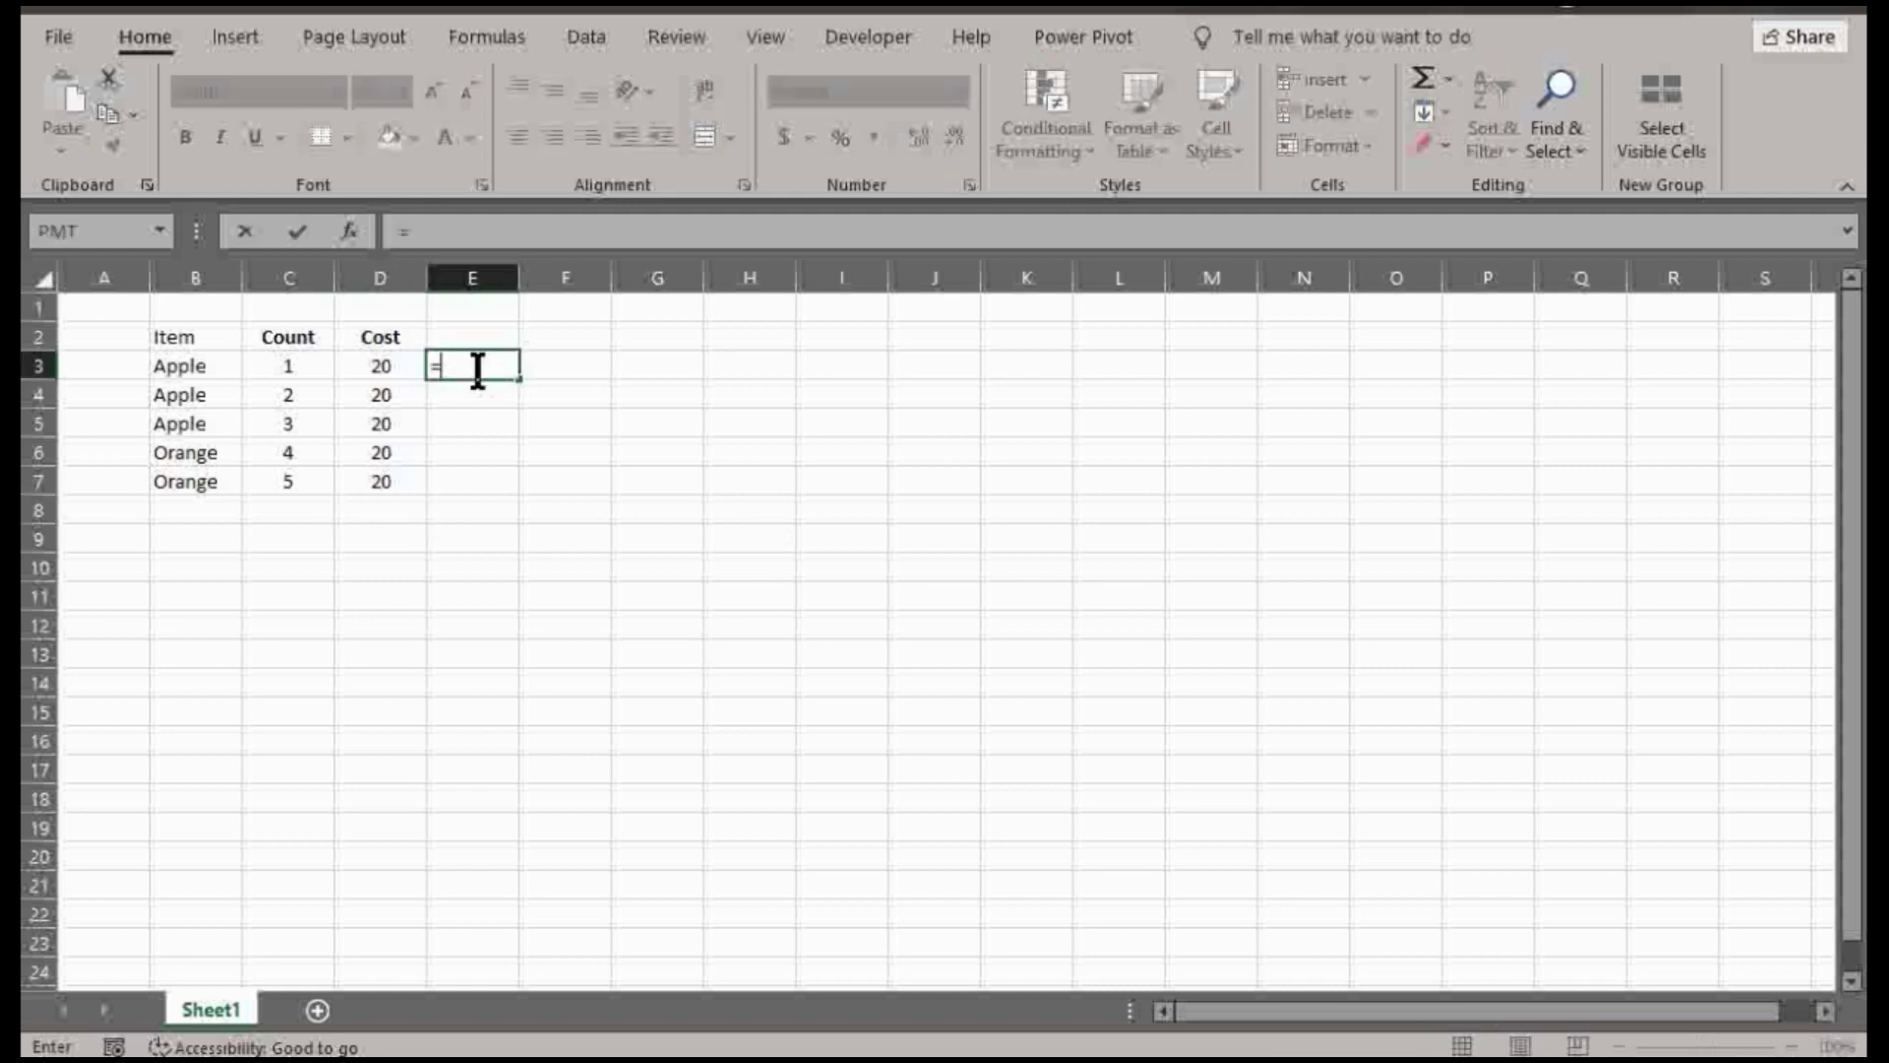
{"action": "key", "text": "ctrl+Return"}
{"action": "key", "text": "Up"}
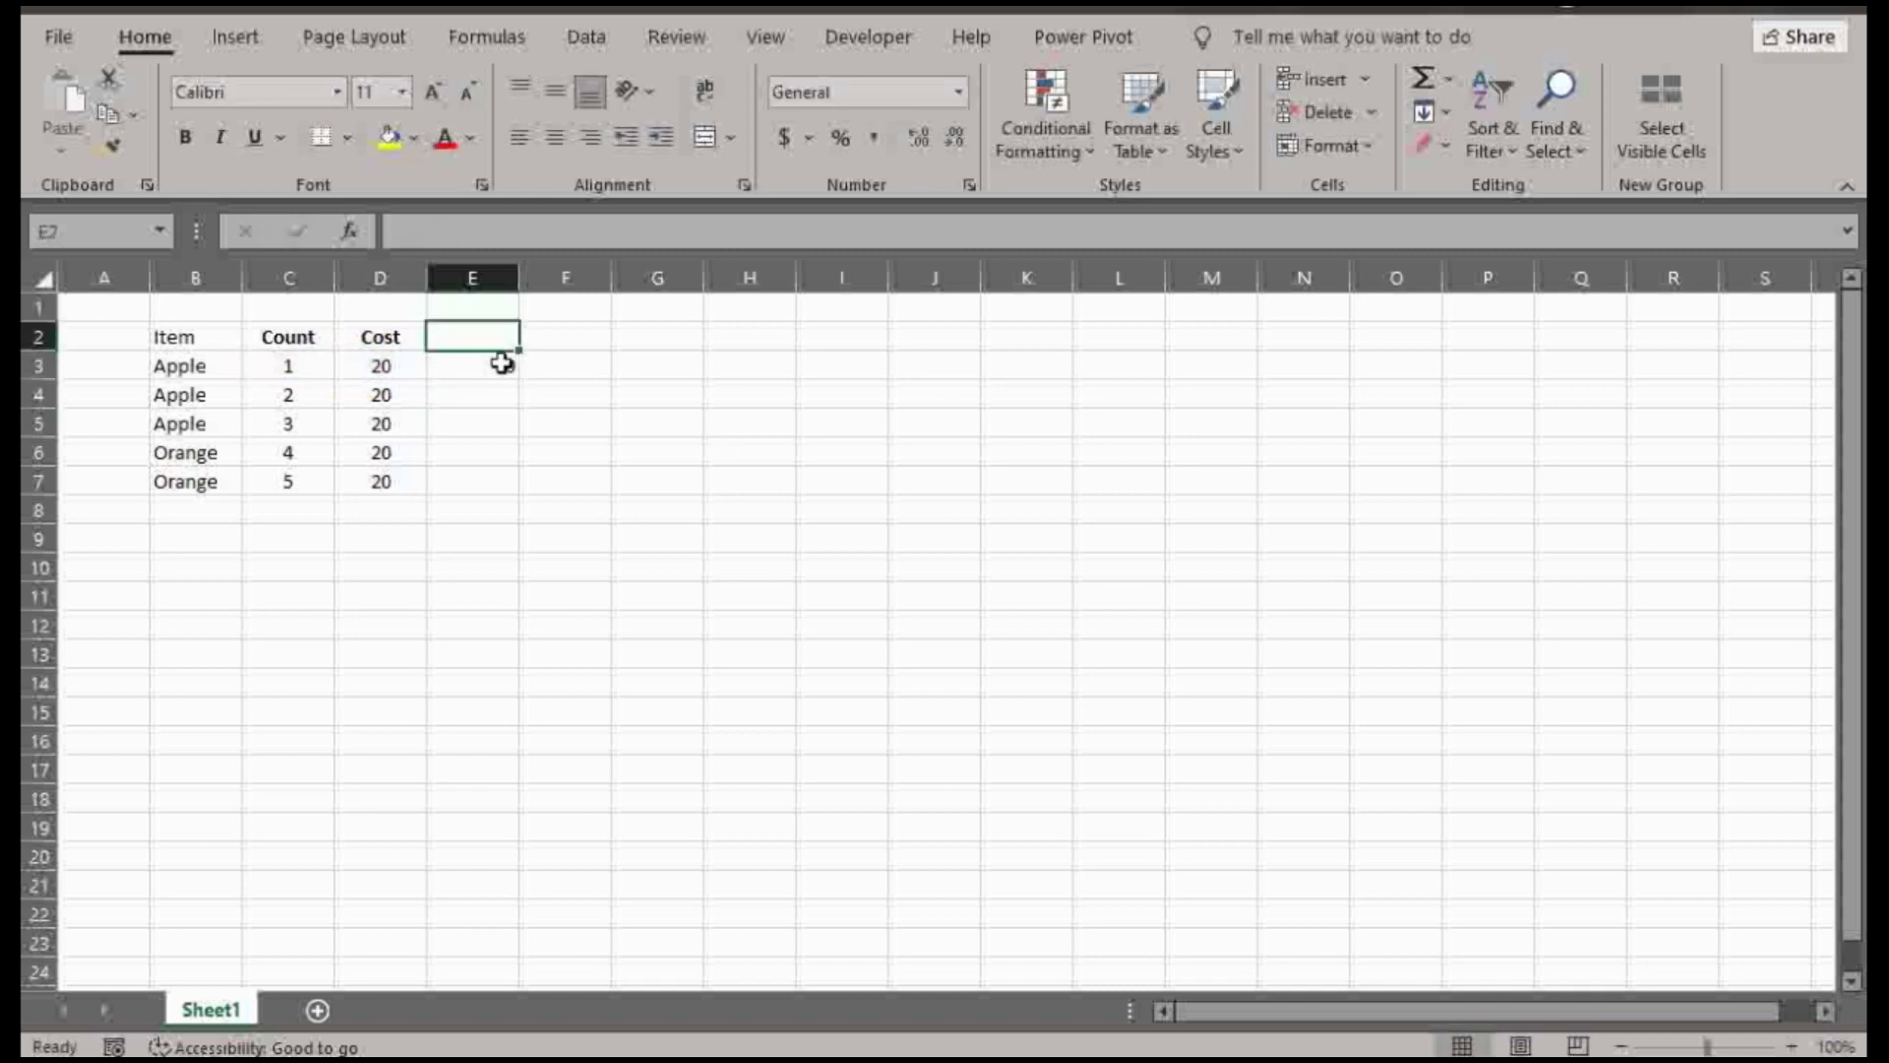
{"action": "left_click", "coordinate": [492, 366]}
{"action": "left_click_drag", "start_coordinate": [517, 380], "coordinate": [518, 488]}
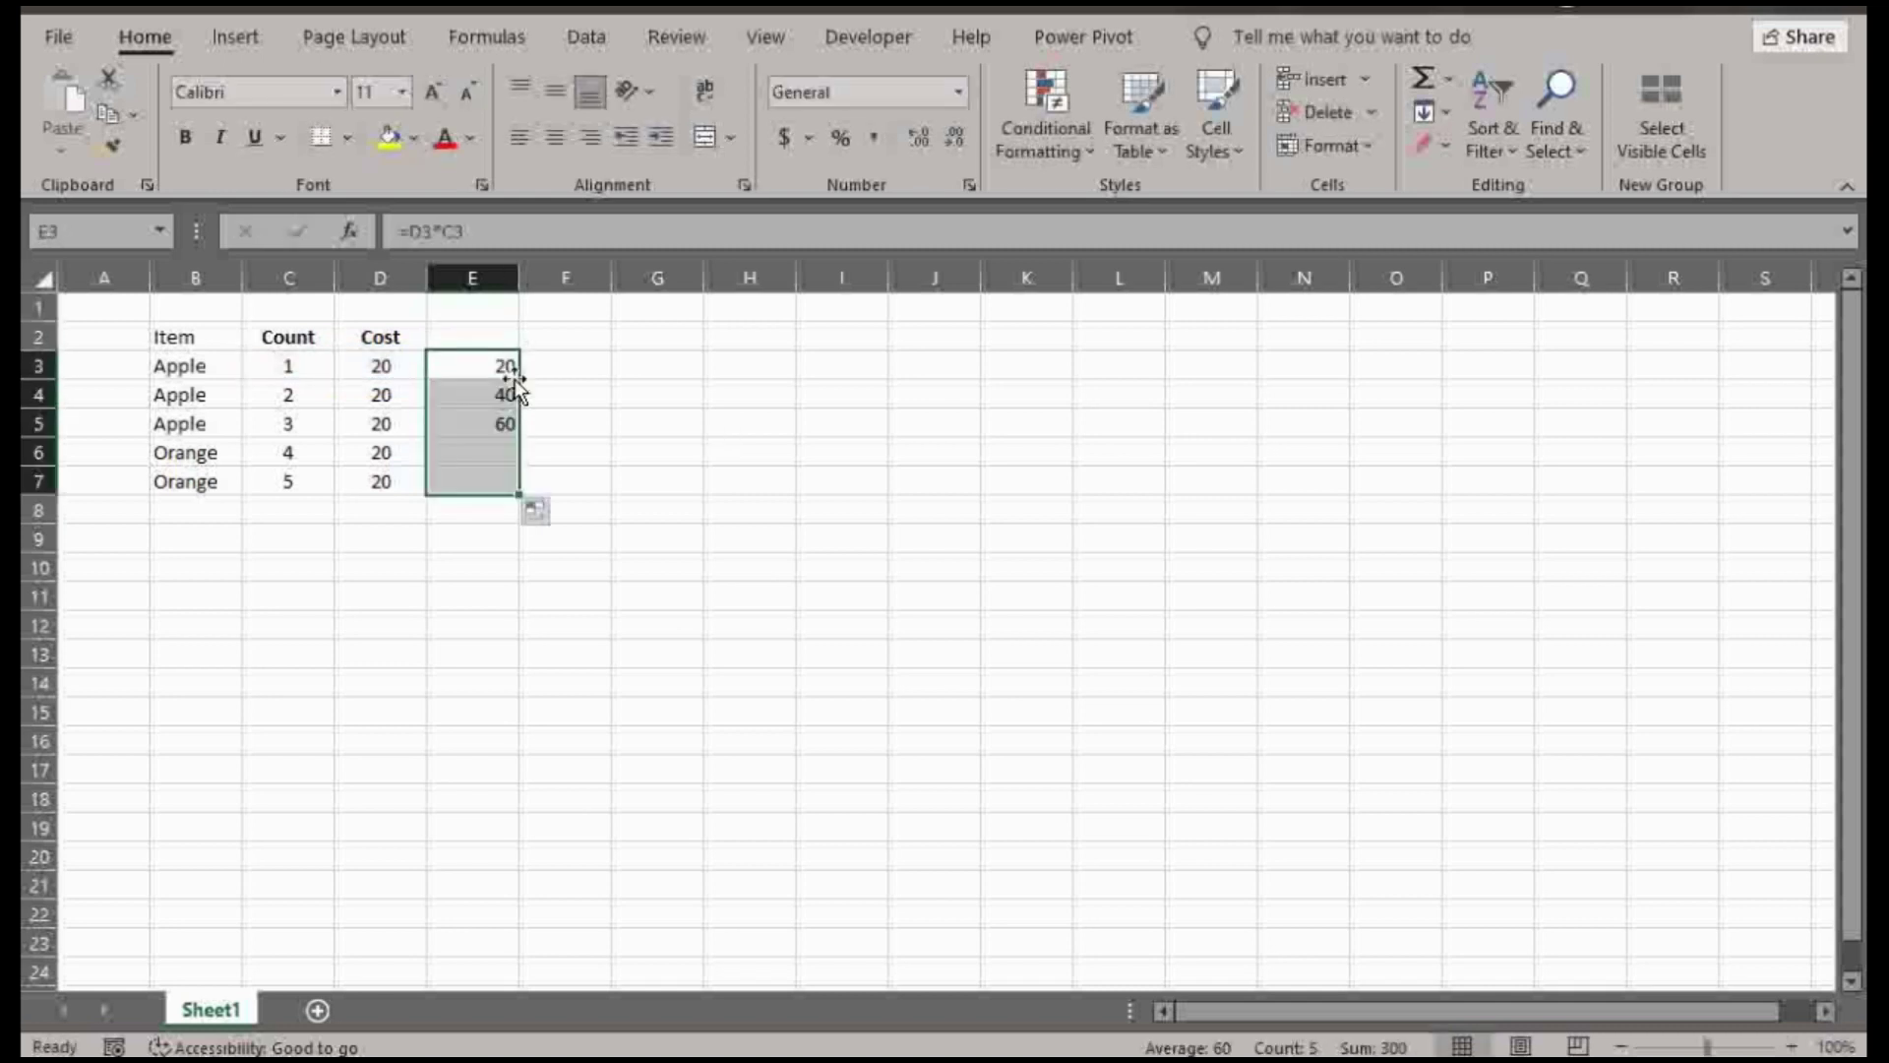
- AutoSum the line totals in E8 to get 300
{"action": "left_click", "coordinate": [472, 512]}
{"action": "key", "text": "alt+equal"}
{"action": "key", "text": "Return"}
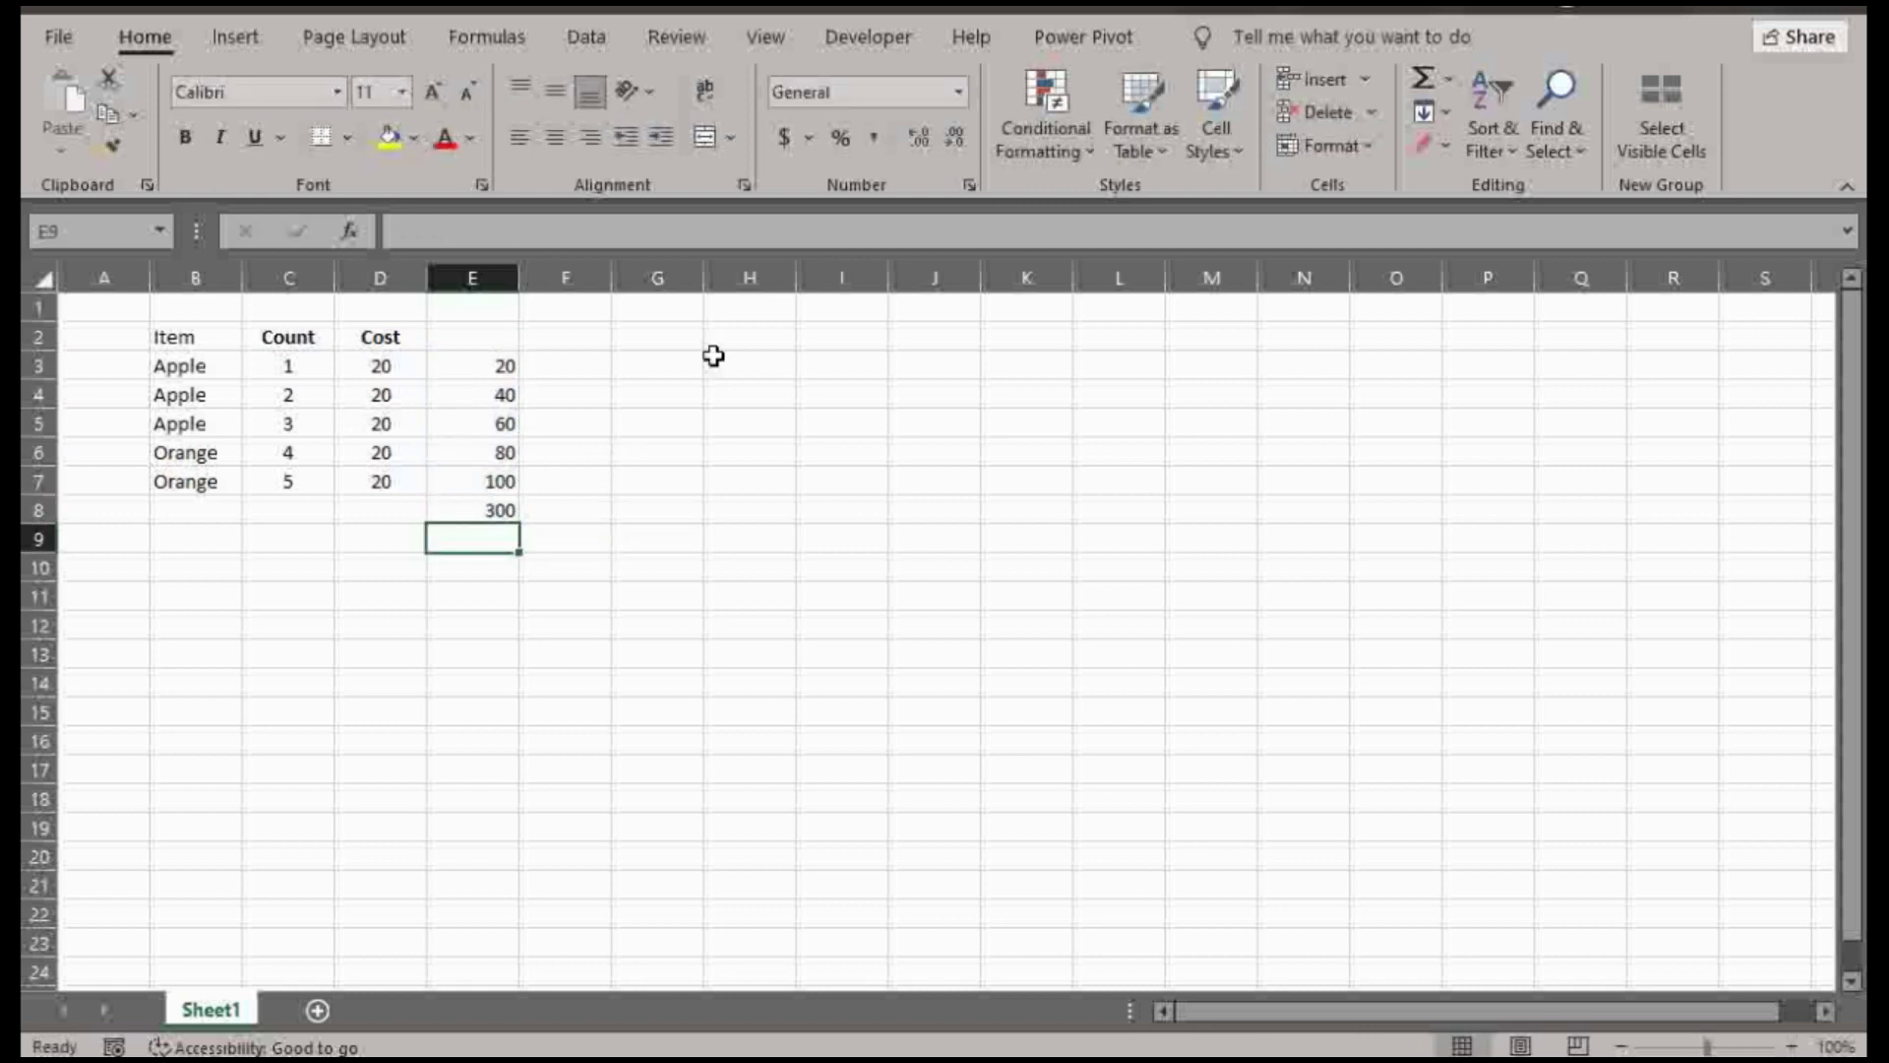
- Enter =SUMPRODUCT(C3:C7,D3:D7) in G3, returning 300
{"action": "left_click", "coordinate": [679, 366]}
{"action": "type", "text": "=sumproduc"}
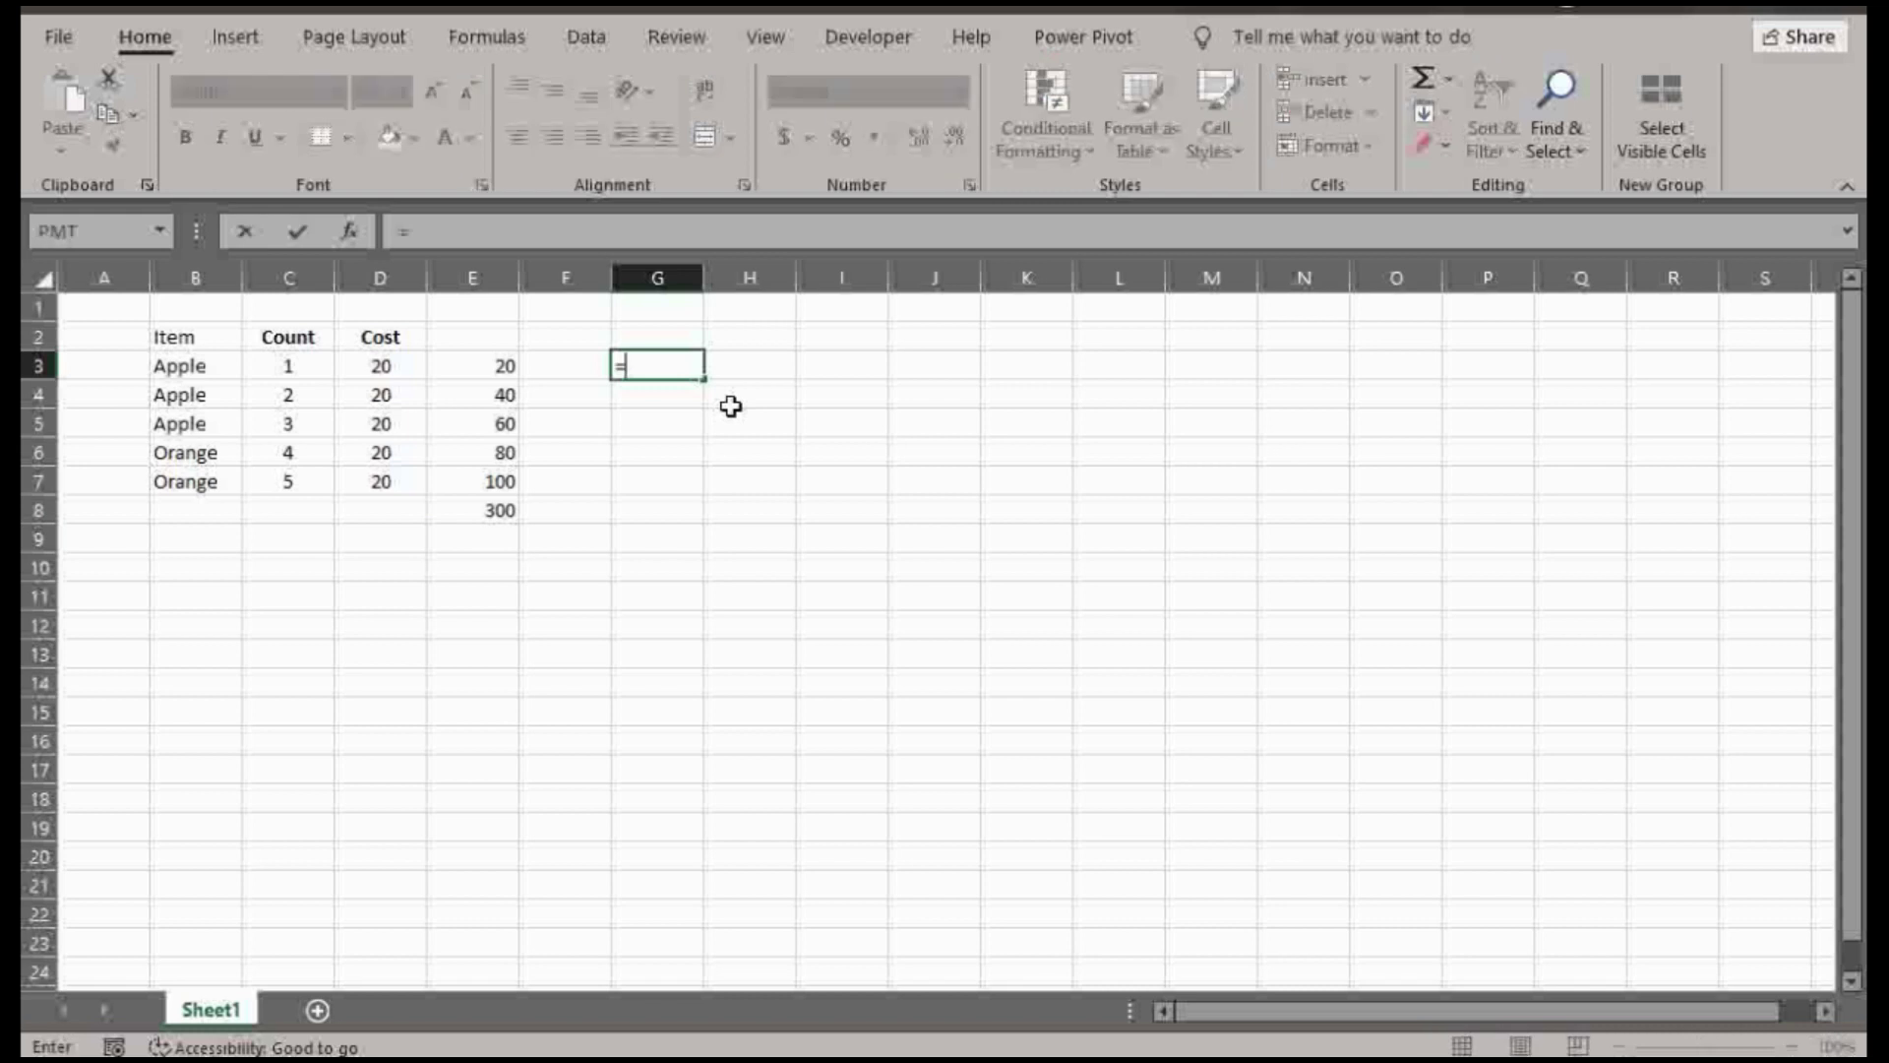
{"action": "double_click", "coordinate": [727, 400]}
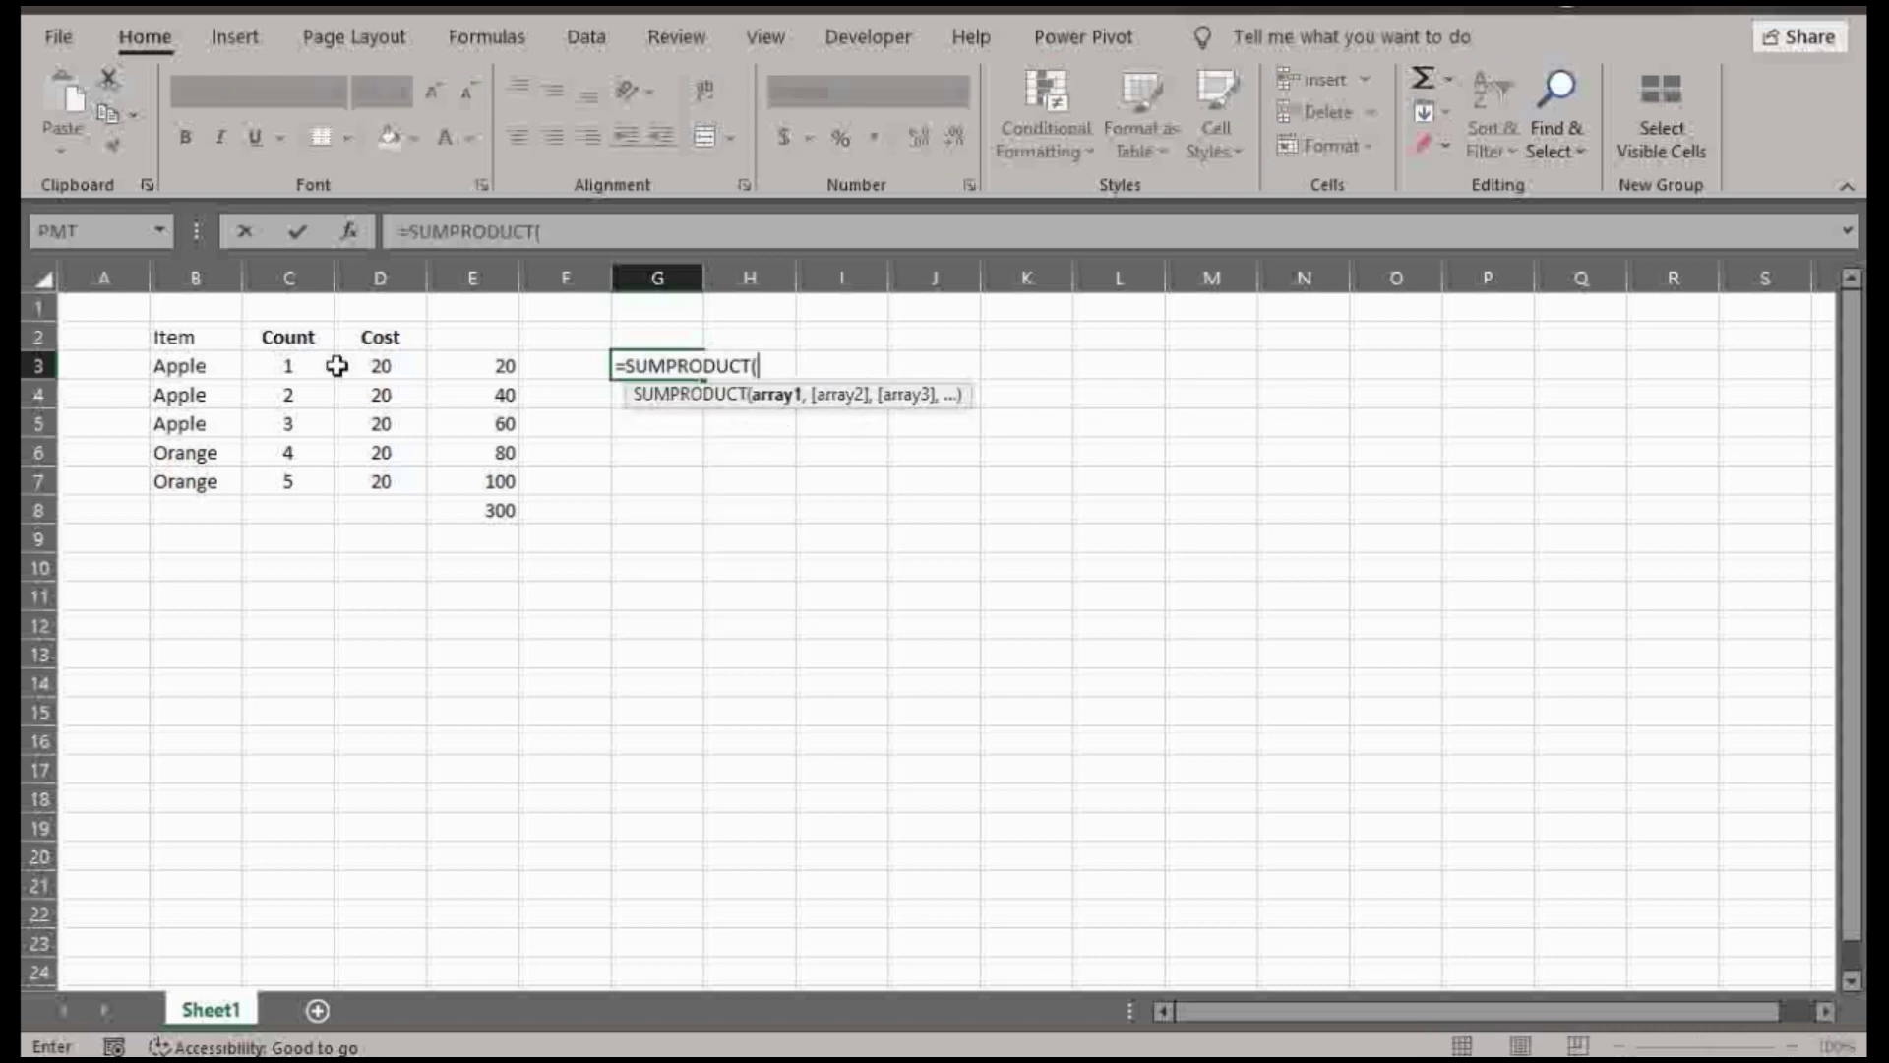
{"action": "left_click_drag", "start_coordinate": [287, 367], "coordinate": [289, 473]}
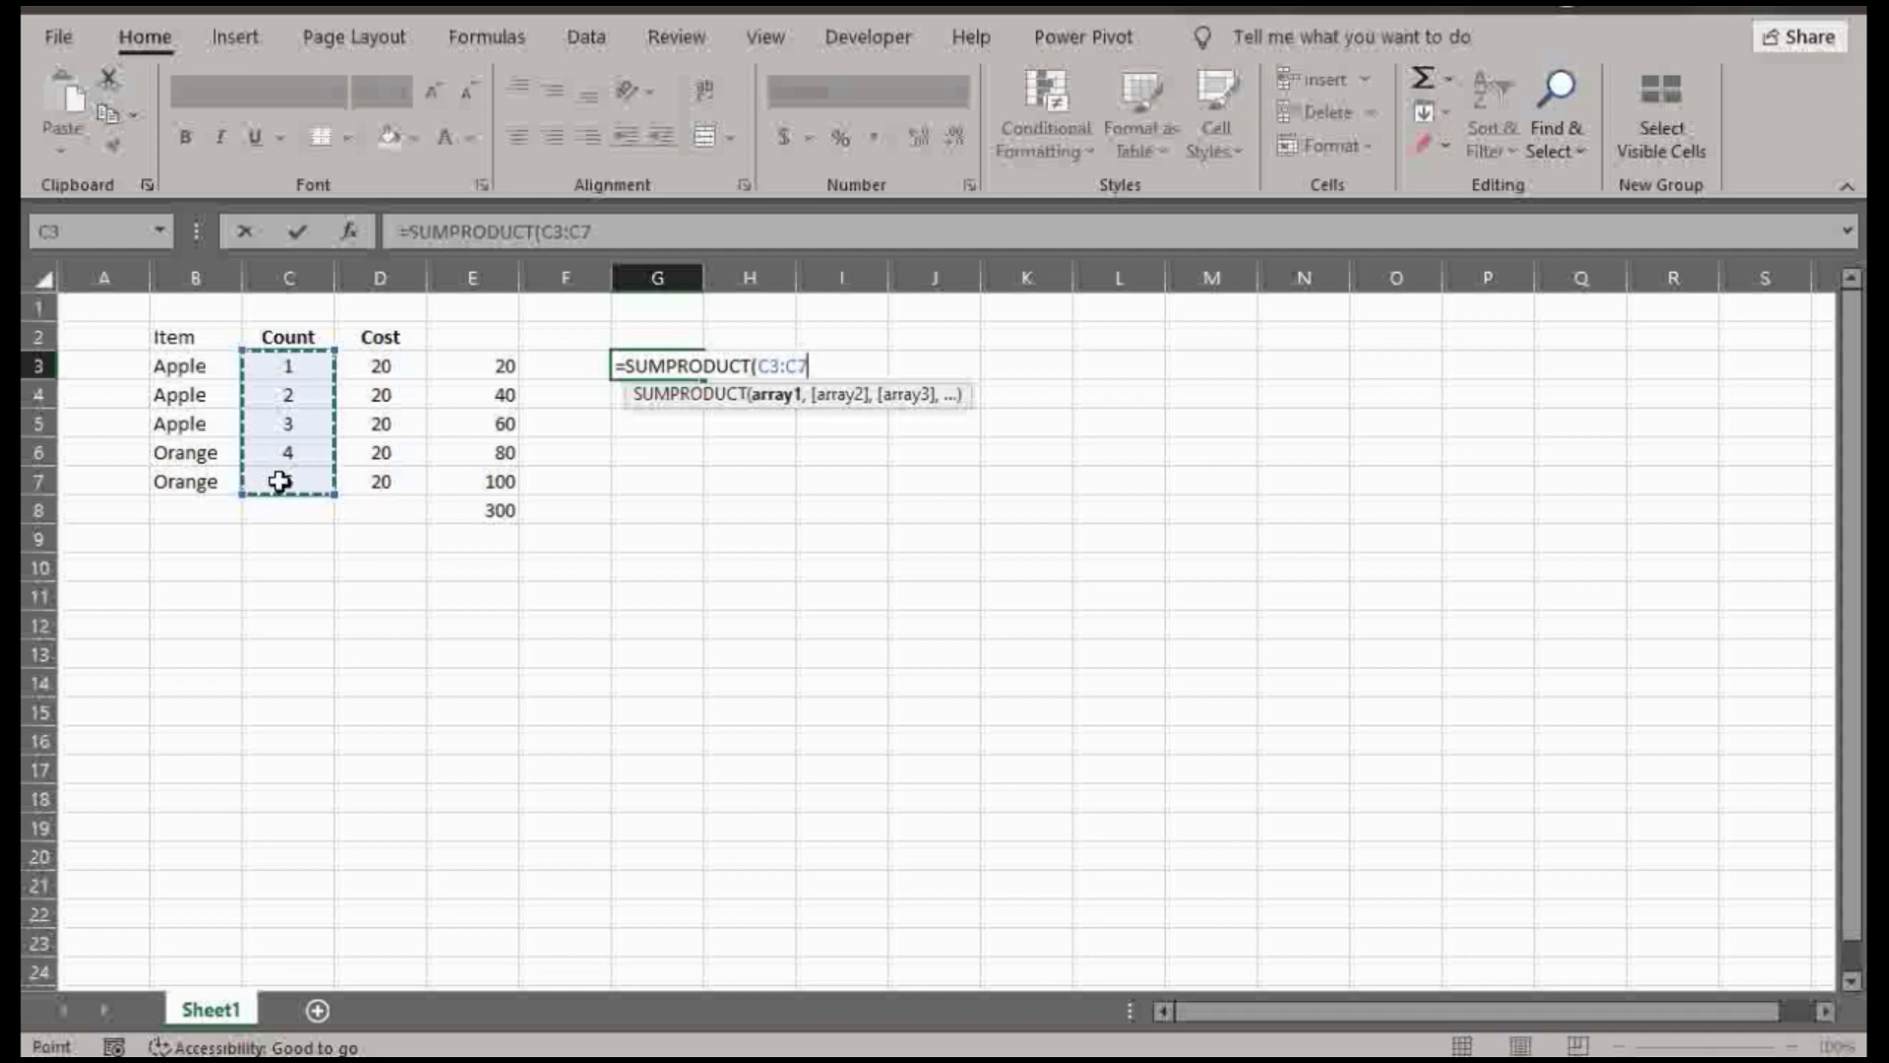
{"action": "type", "text": ","}
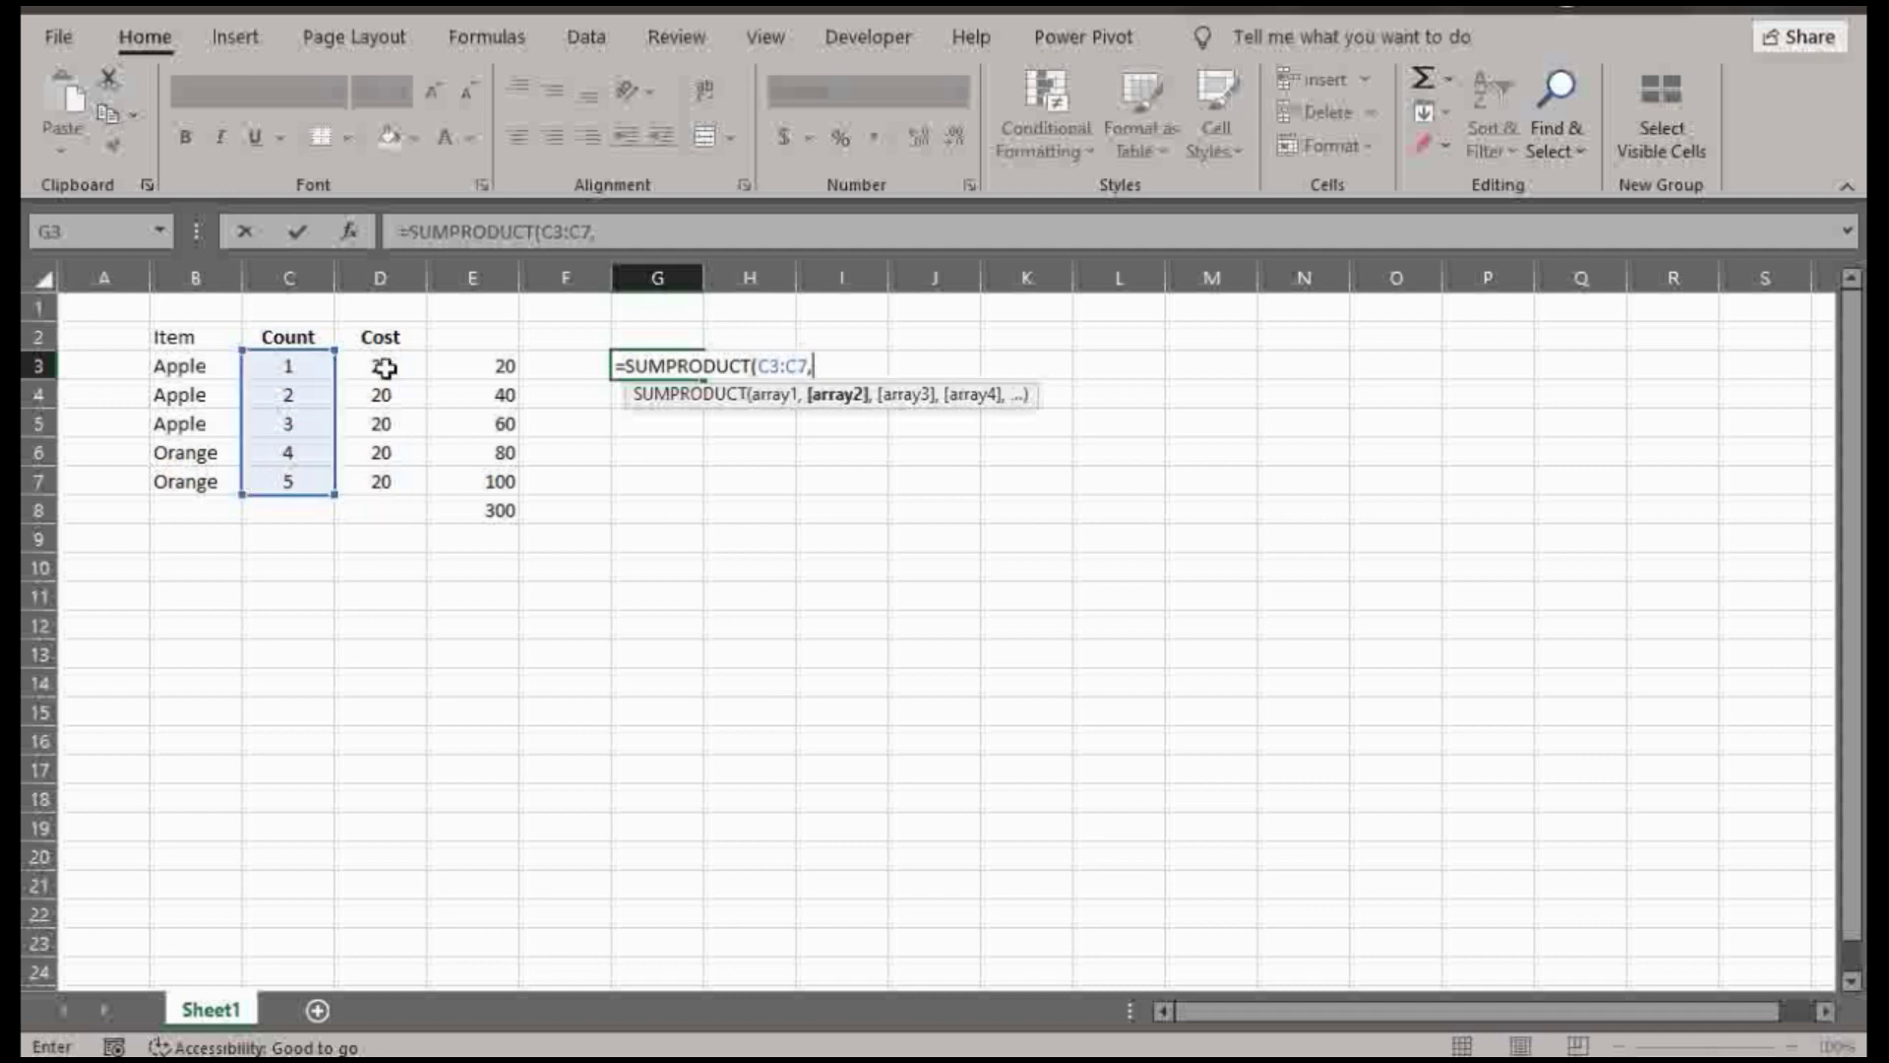
{"action": "left_click_drag", "start_coordinate": [379, 366], "coordinate": [380, 481]}
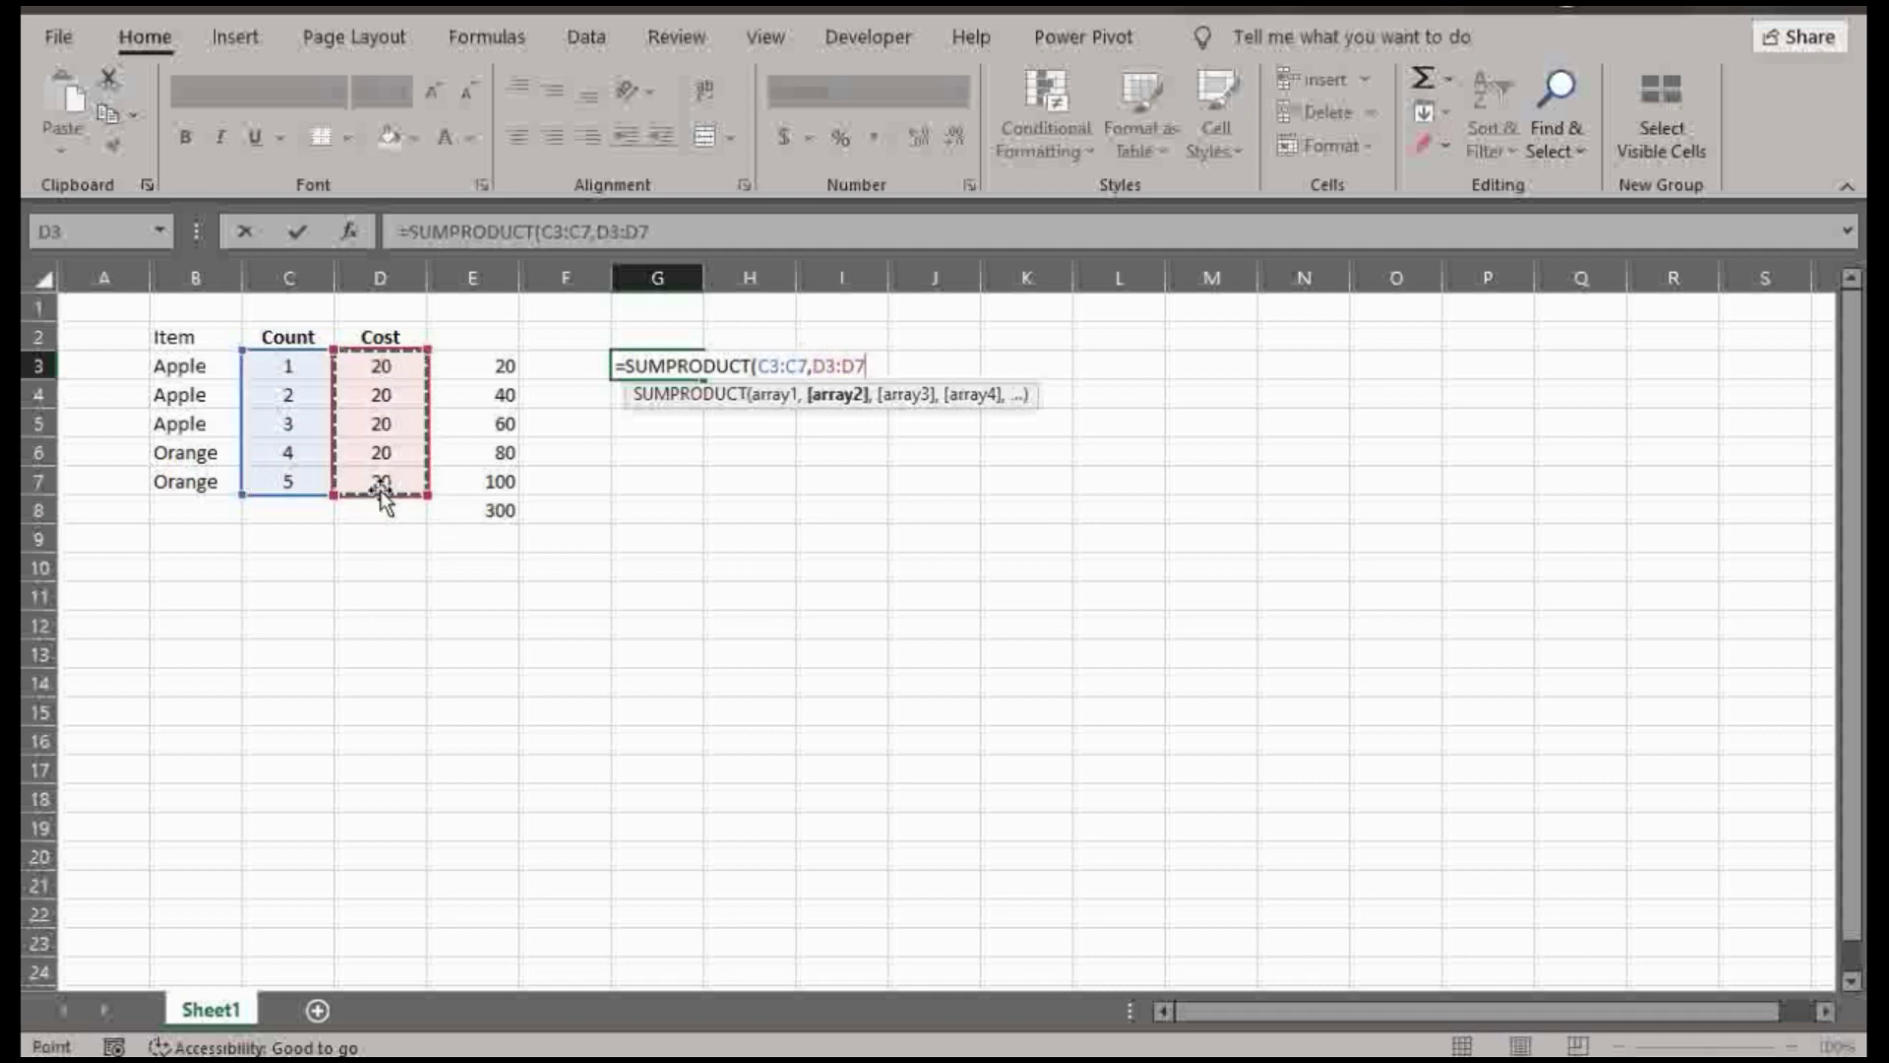
{"action": "type", "text": ")"}
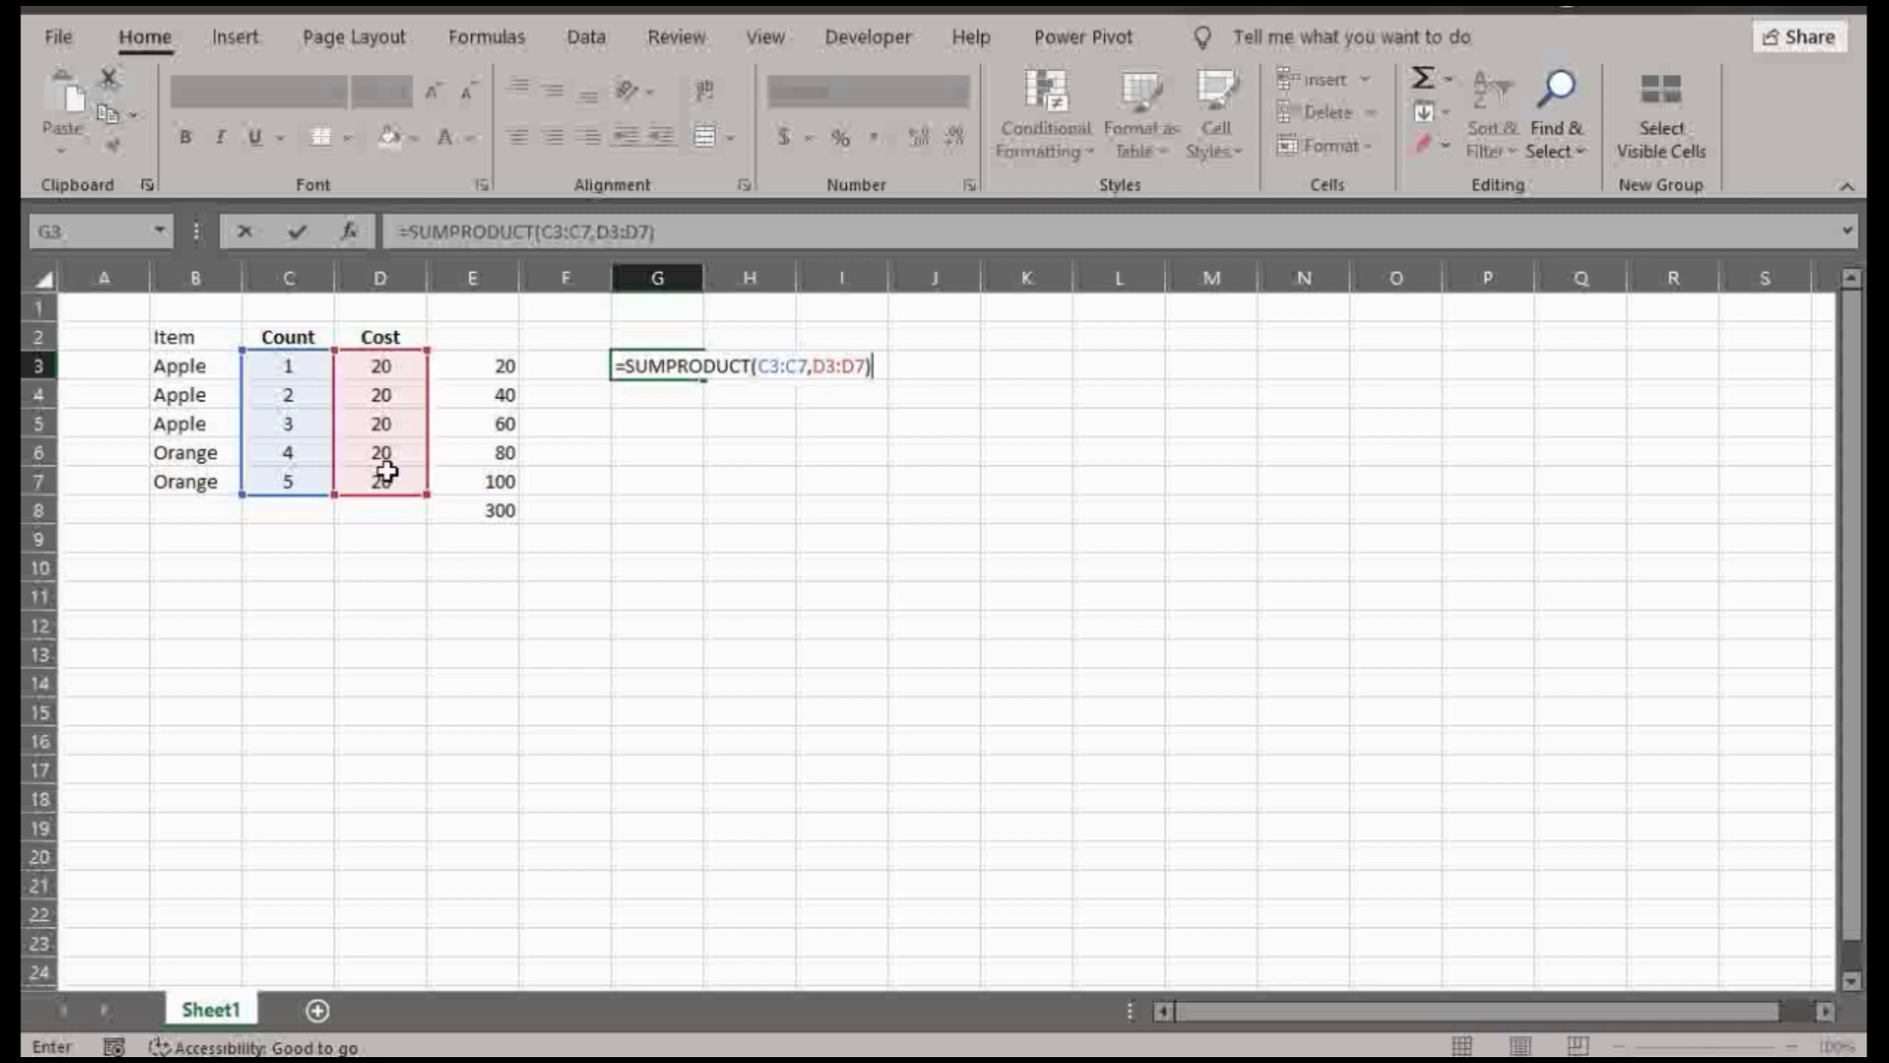
{"action": "key", "text": "Return"}
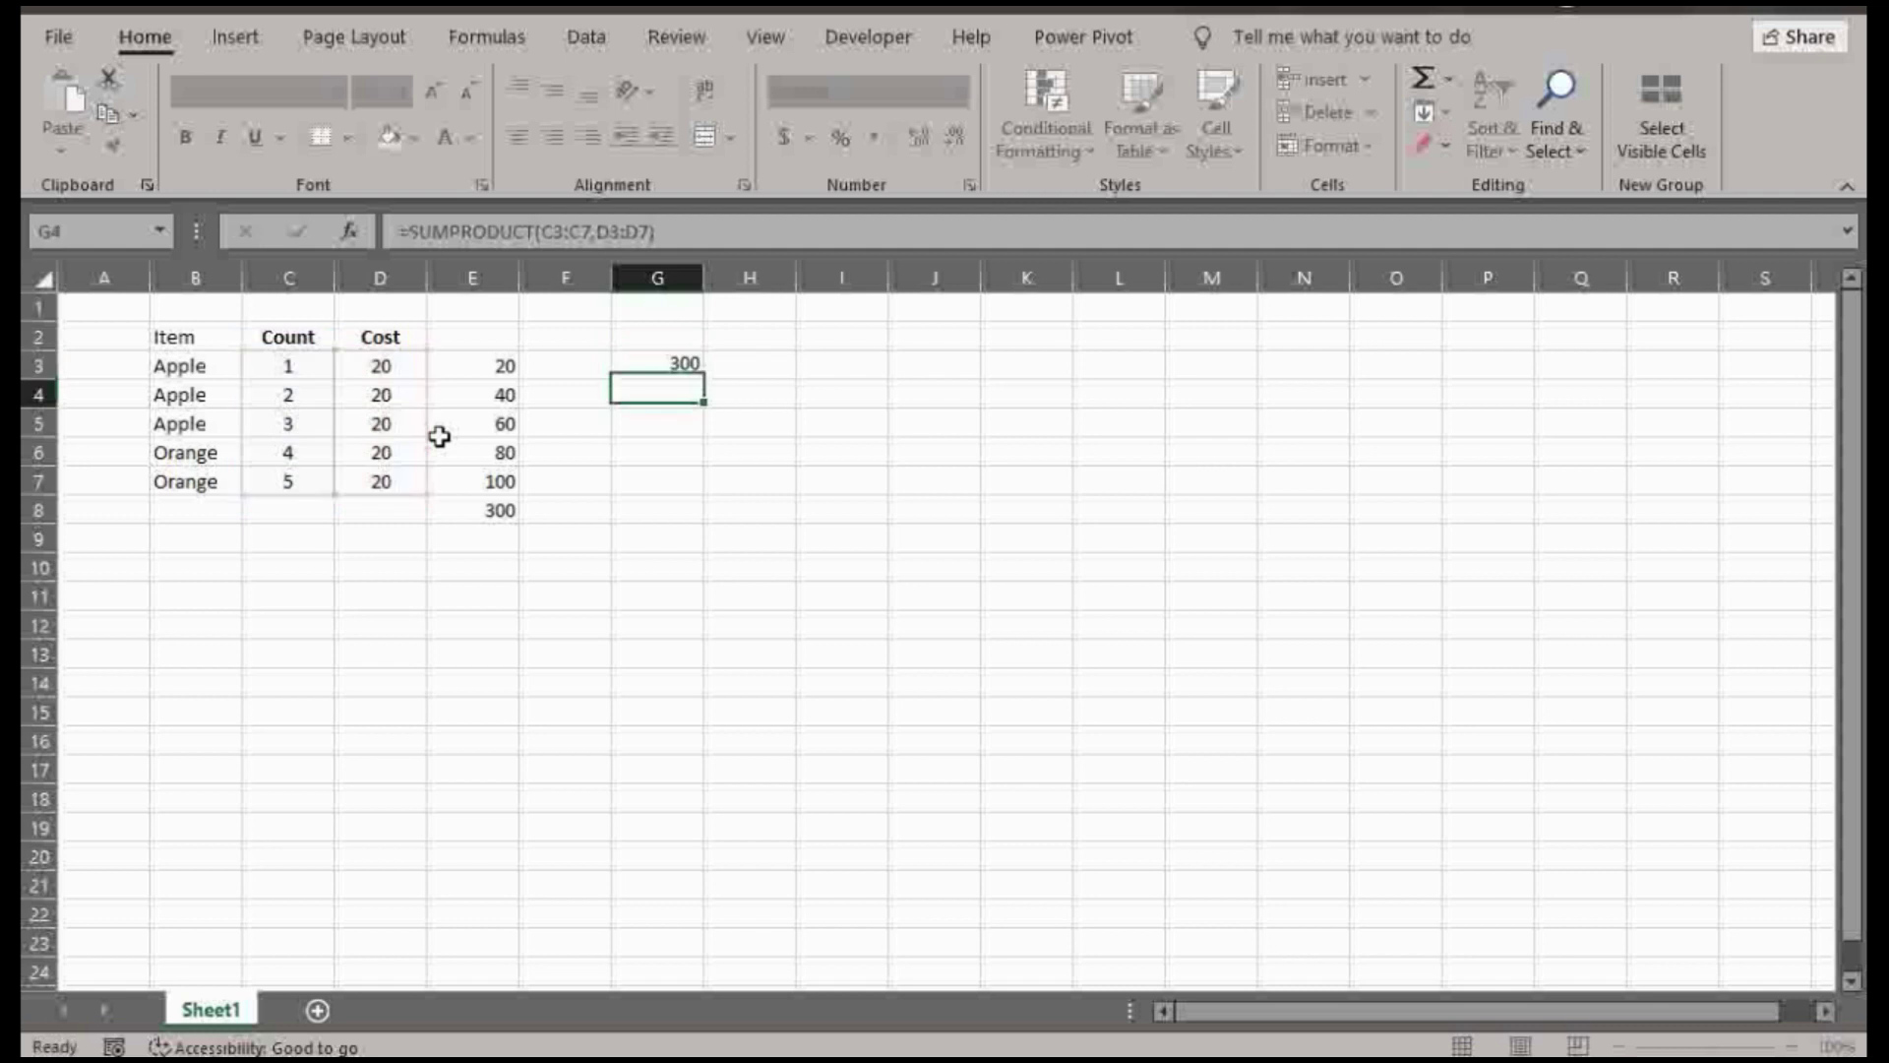
- Highlight the Apple and Orange rows and their costs, comparing against the 300 totals
{"action": "left_click", "coordinate": [470, 511]}
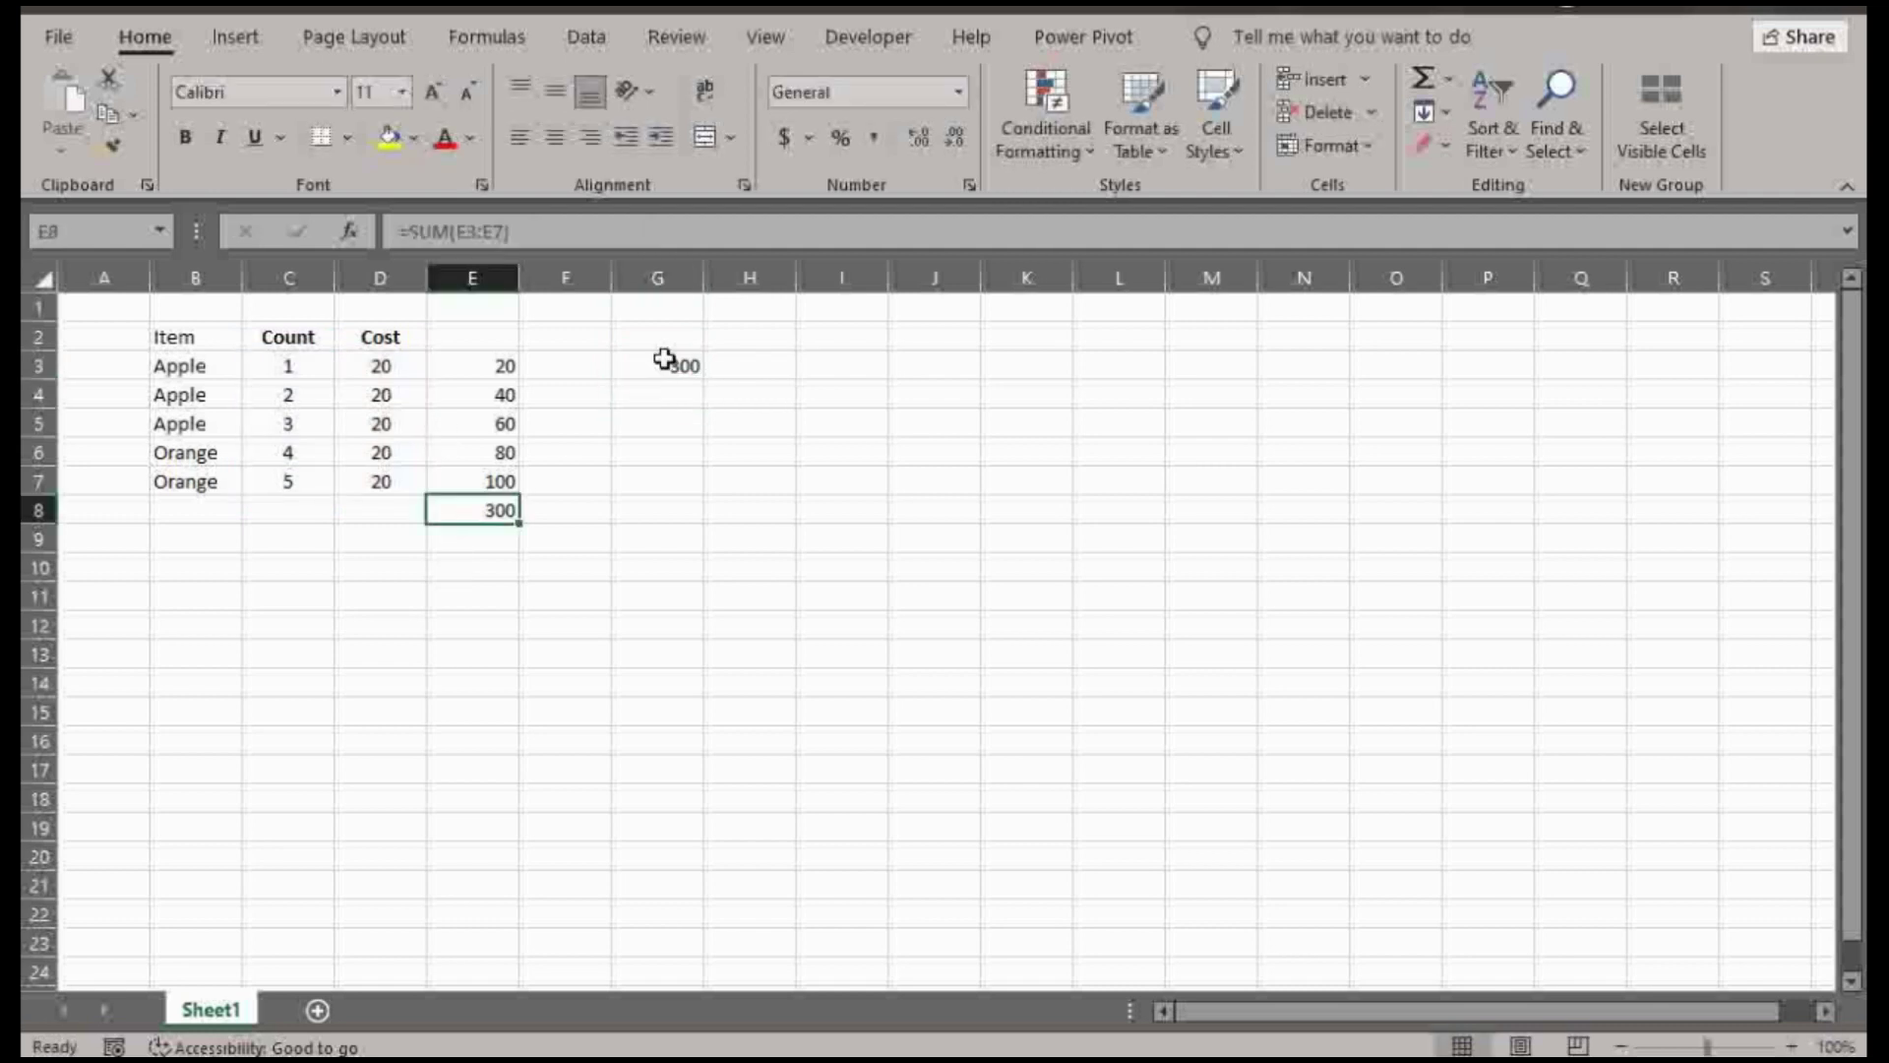
{"action": "left_click", "coordinate": [665, 361]}
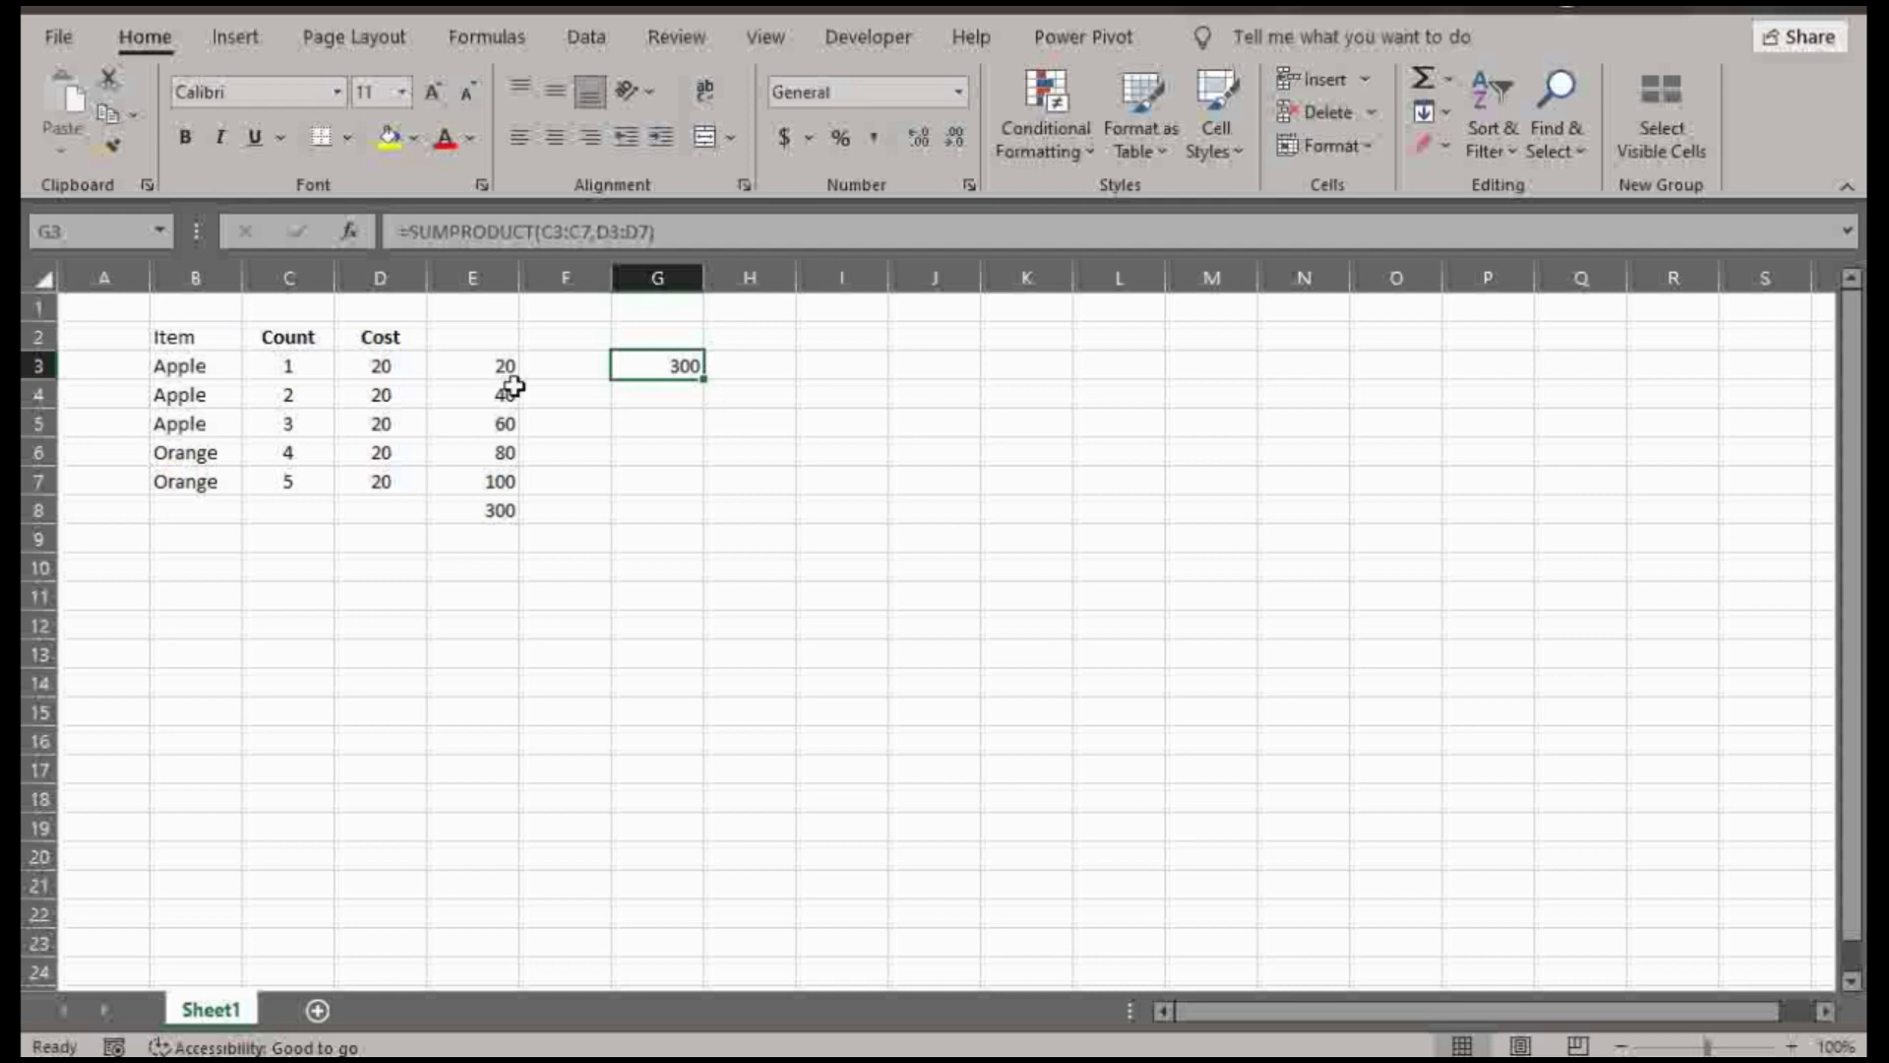
{"action": "left_click_drag", "start_coordinate": [190, 368], "coordinate": [189, 423]}
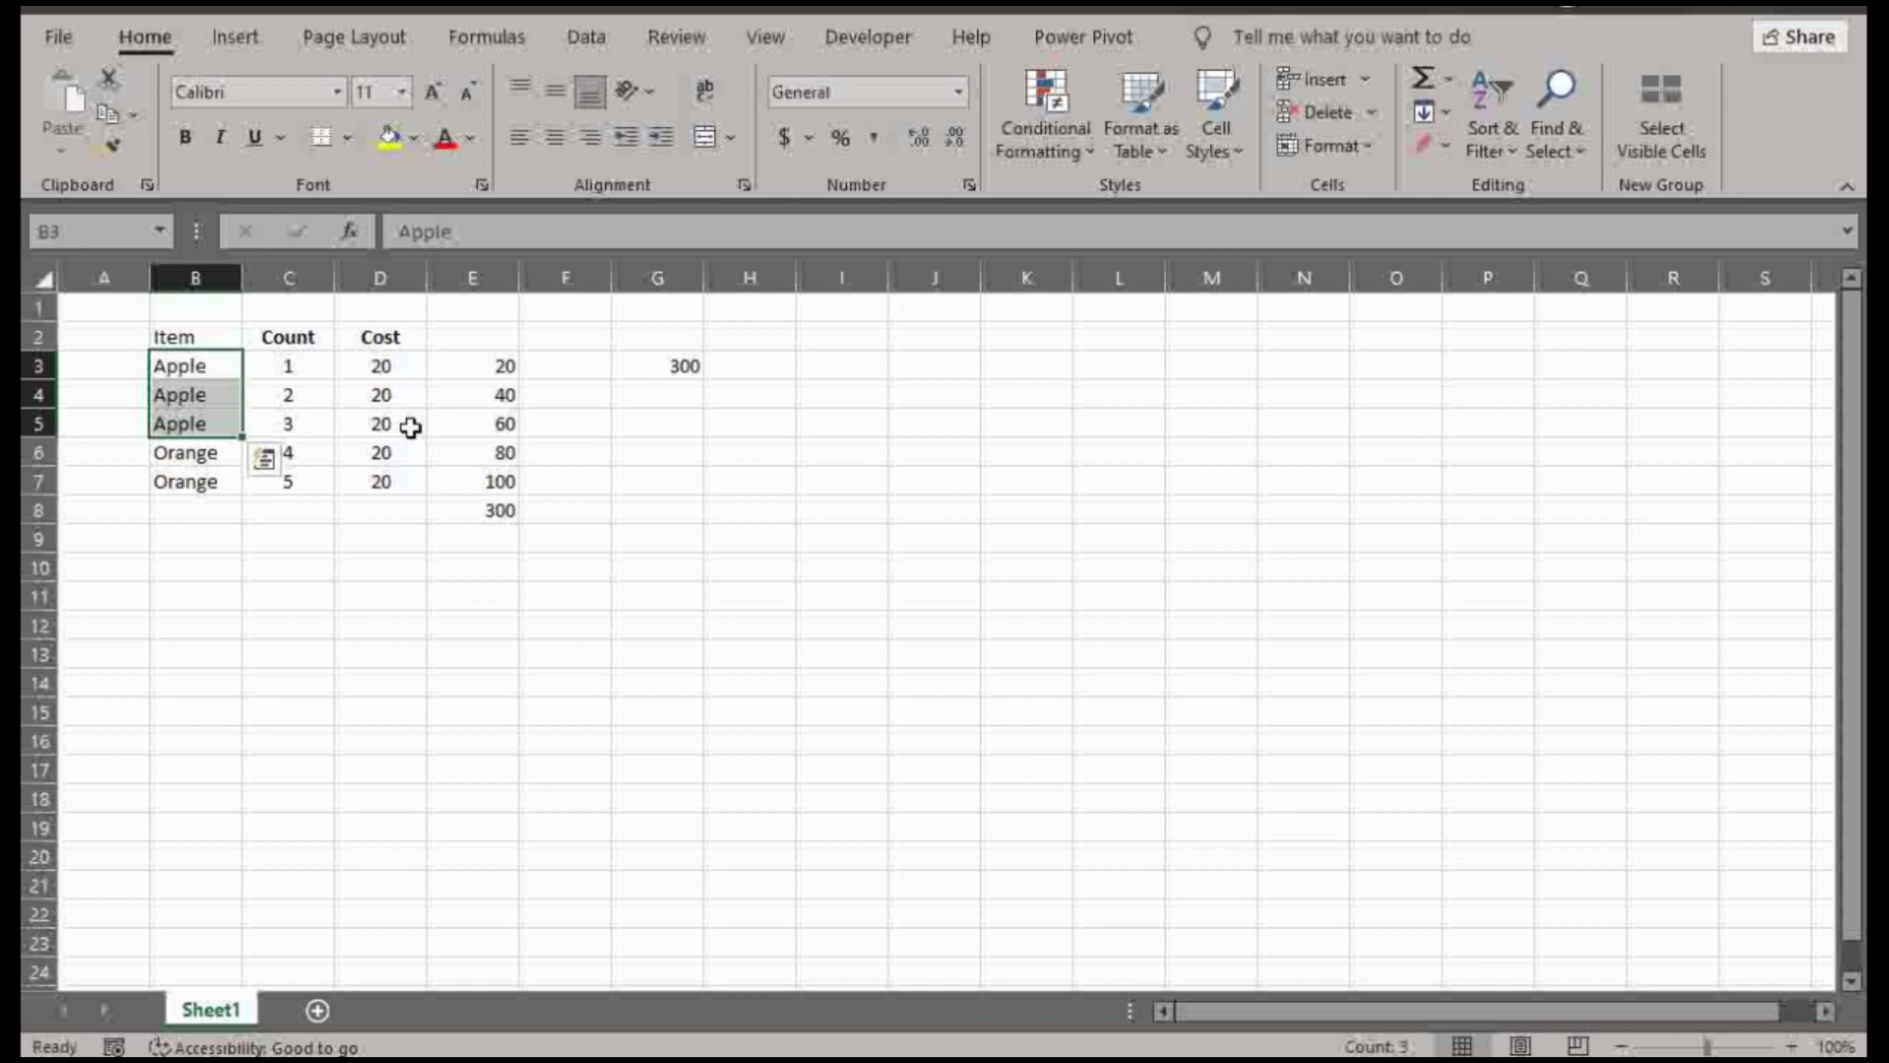
{"action": "left_click_drag", "start_coordinate": [380, 423], "coordinate": [382, 366]}
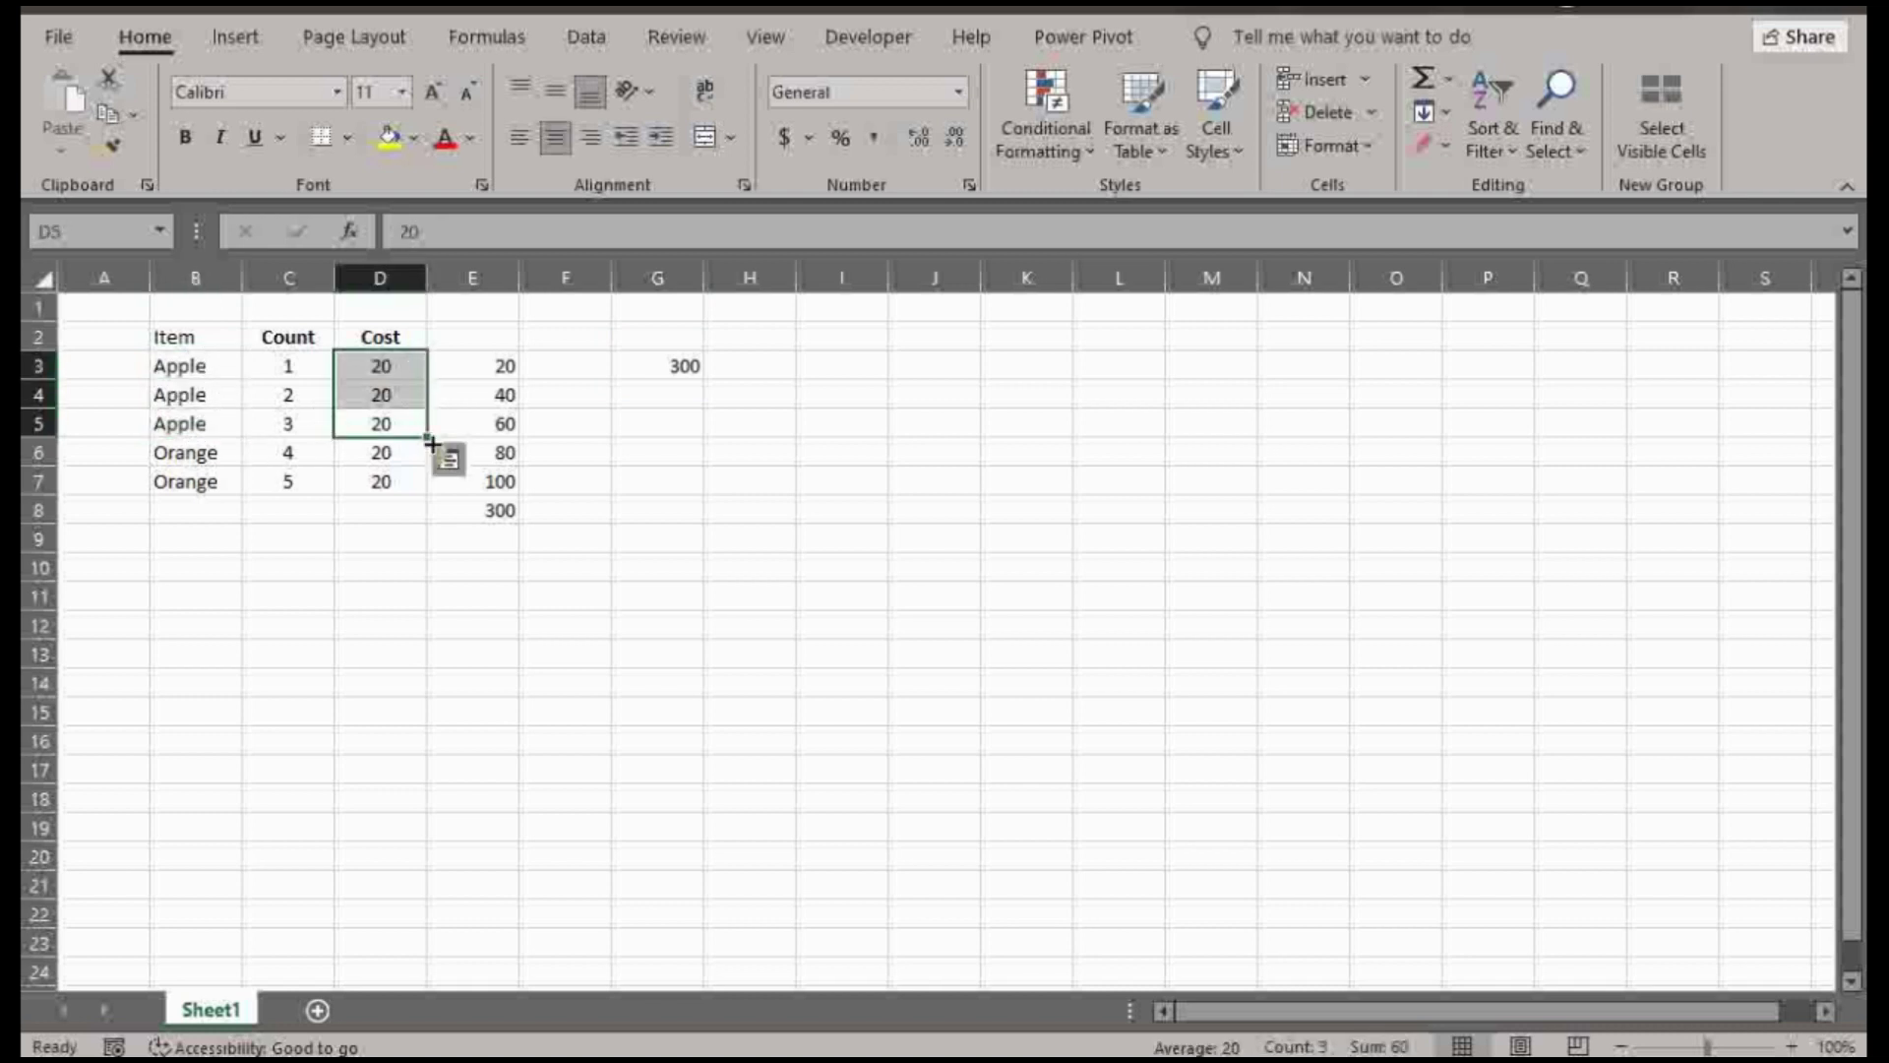
{"action": "left_click_drag", "start_coordinate": [381, 454], "coordinate": [381, 482]}
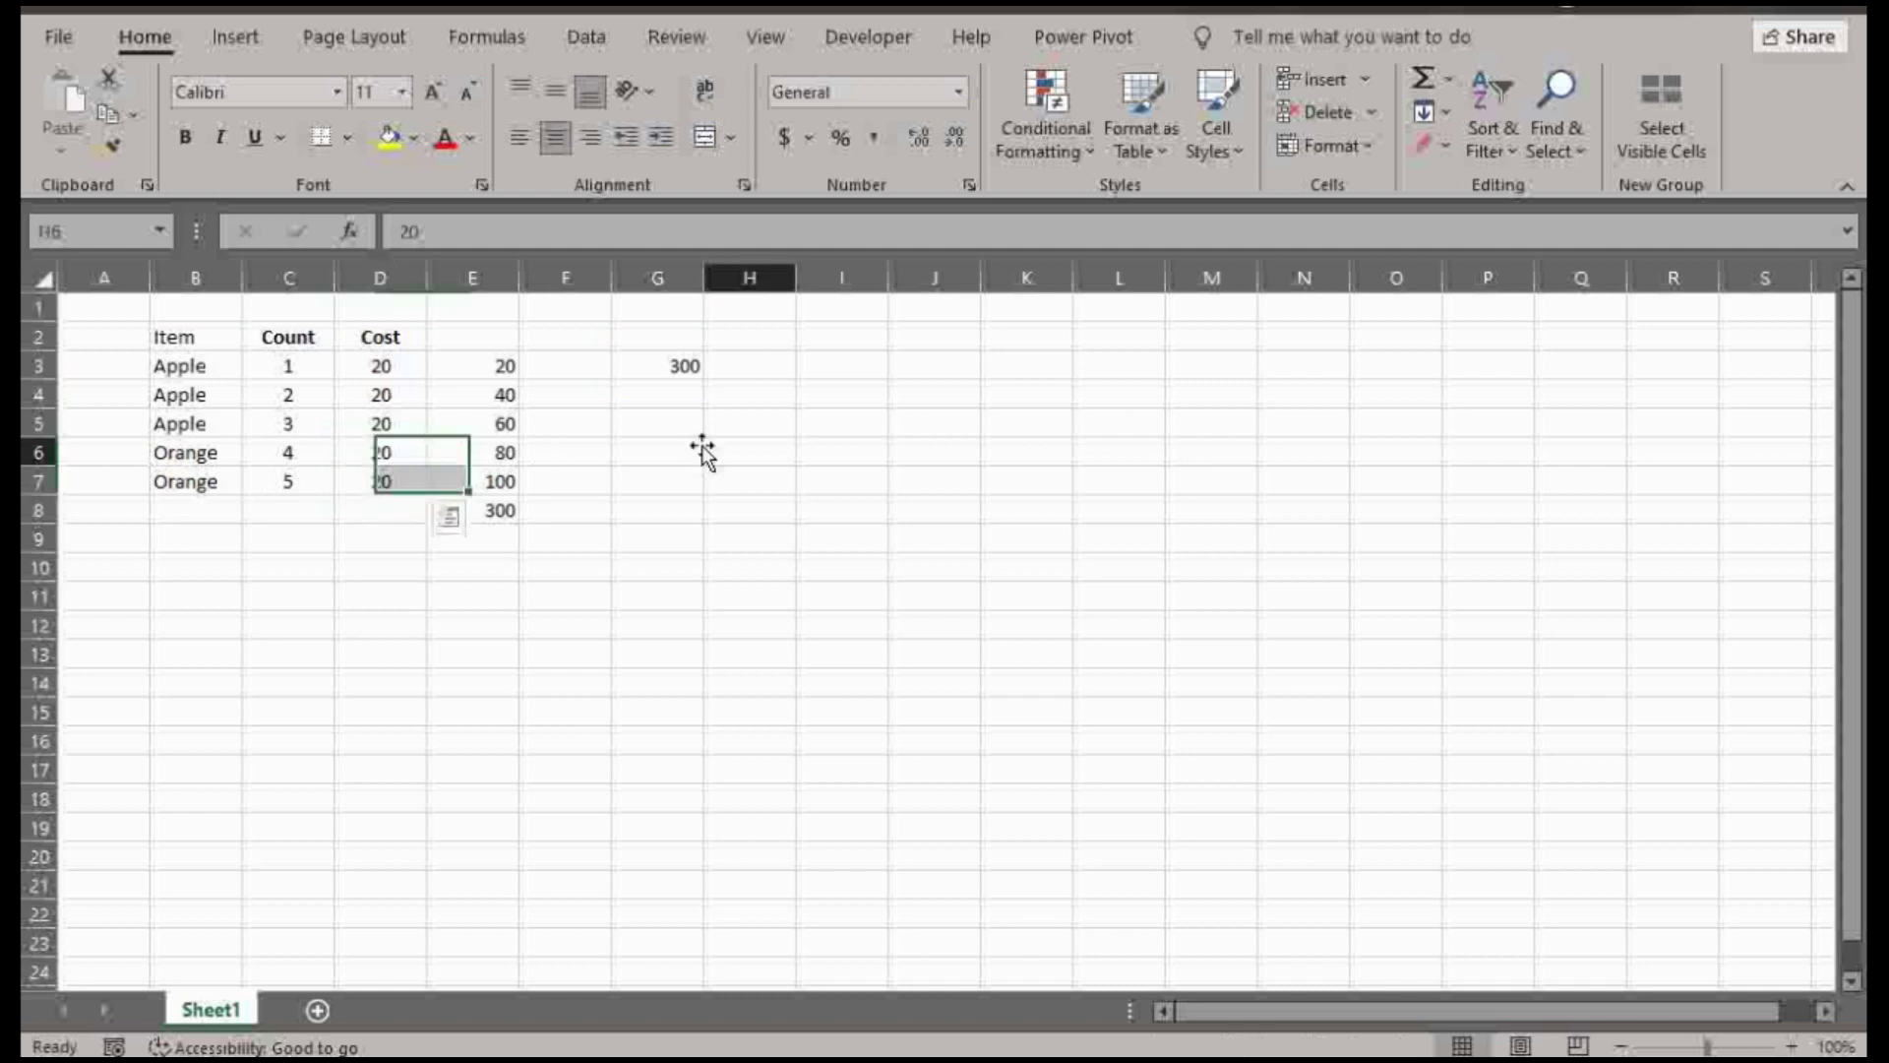
{"action": "left_click", "coordinate": [749, 454]}
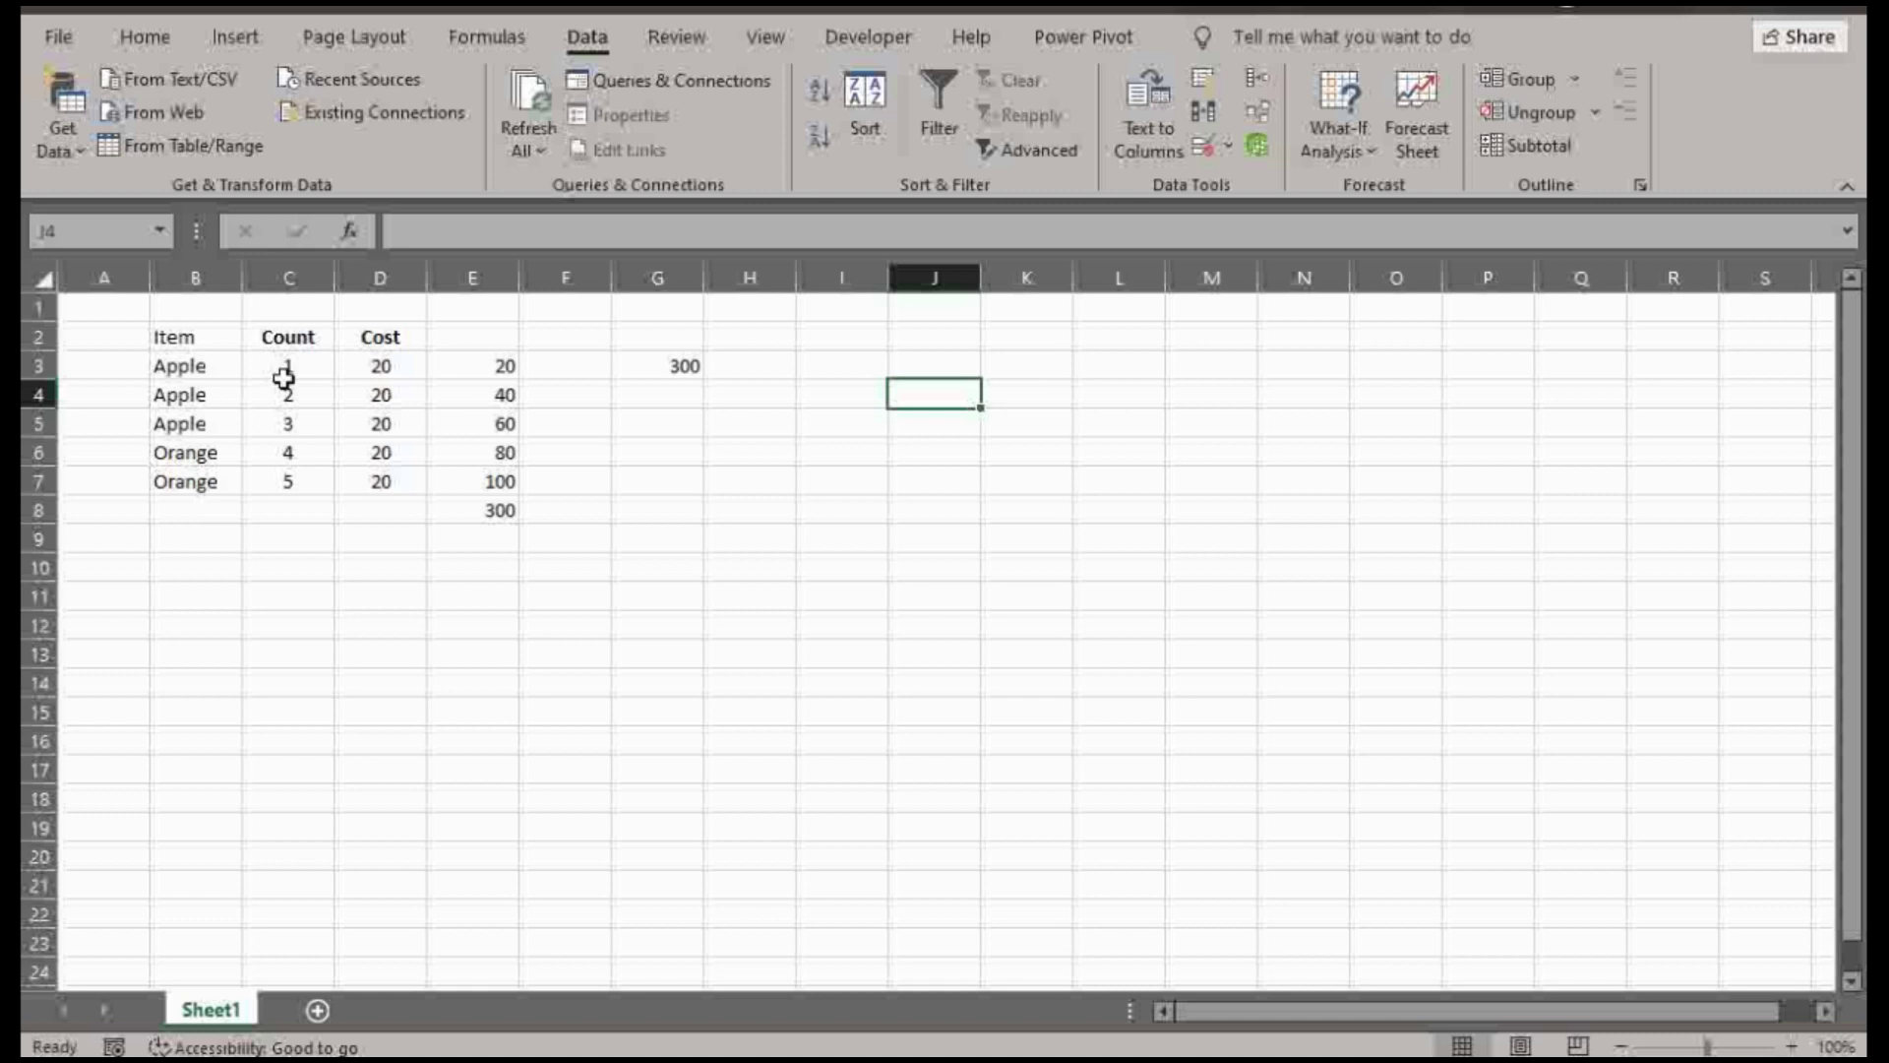
- Copy the Item names to column J and remove duplicates, leaving Apple and Orange
{"action": "left_click_drag", "start_coordinate": [178, 367], "coordinate": [189, 487]}
{"action": "key", "text": "ctrl+c"}
{"action": "left_click", "coordinate": [921, 410]}
{"action": "key", "text": "ctrl+v"}
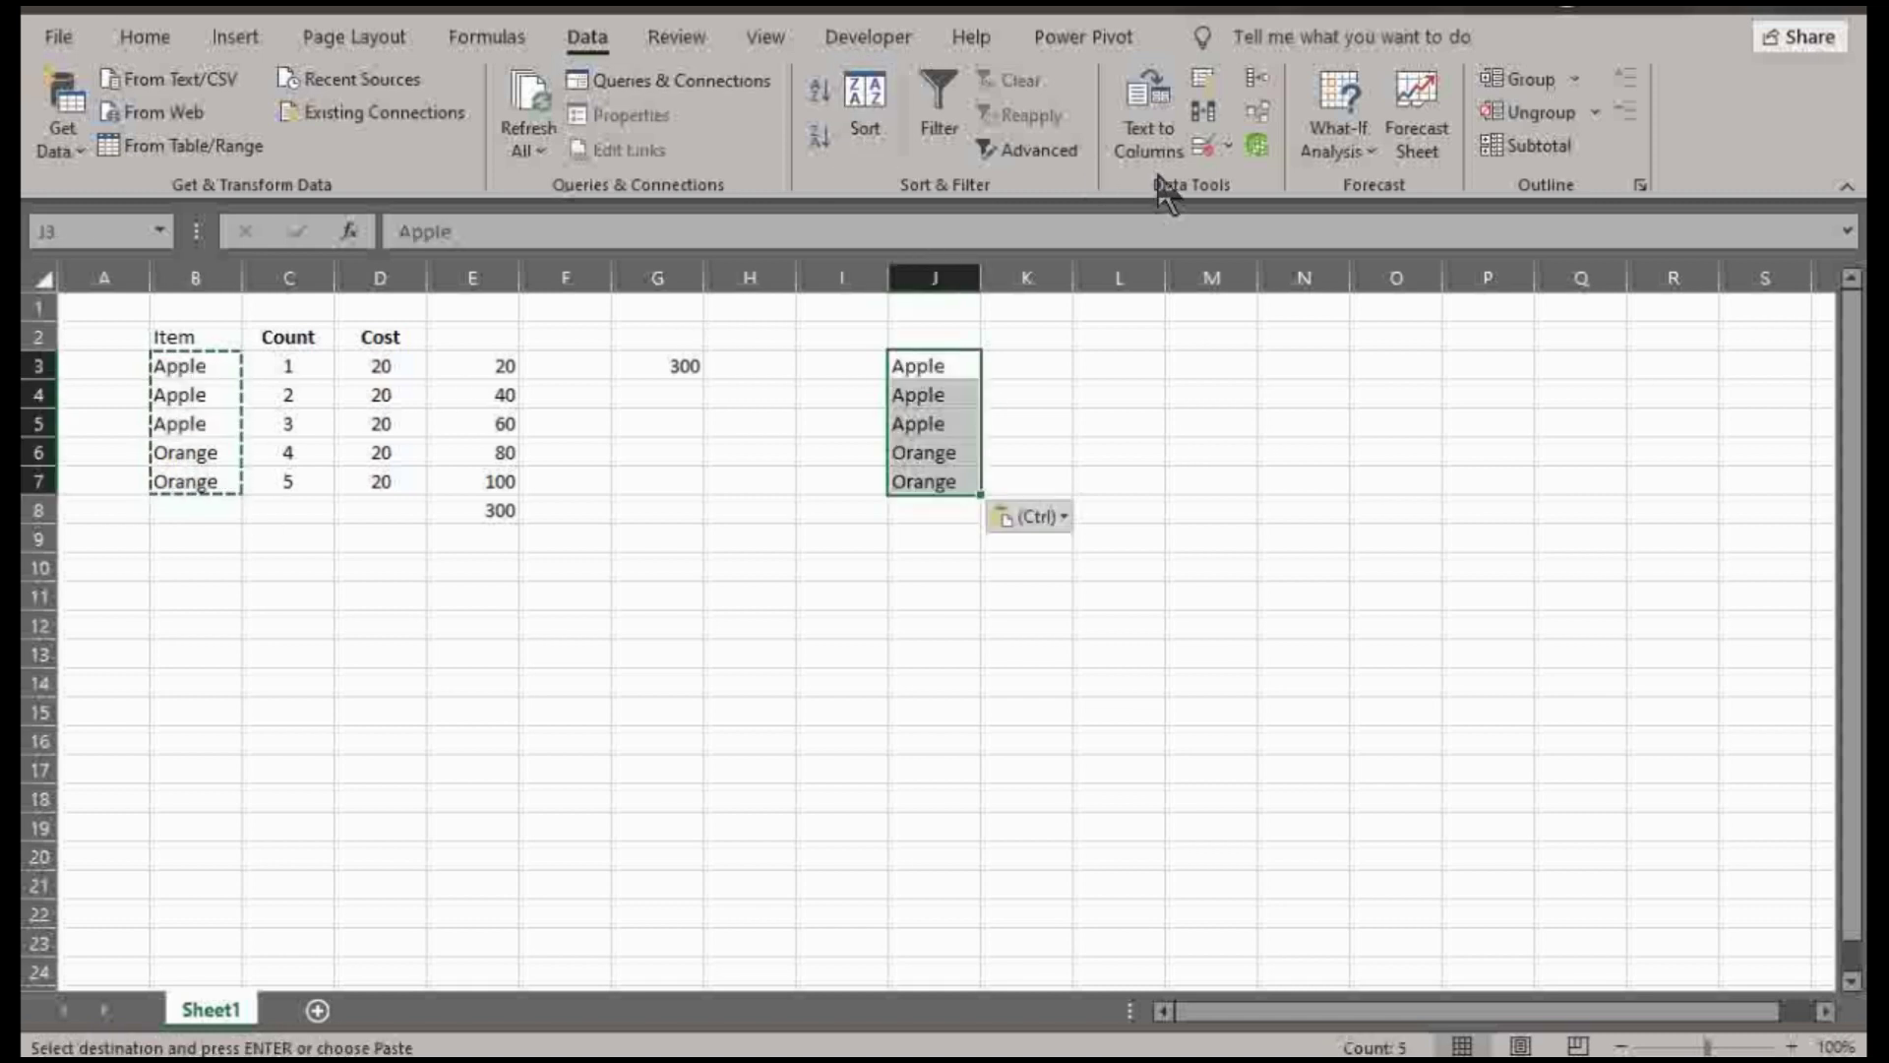
{"action": "left_click", "coordinate": [1204, 112]}
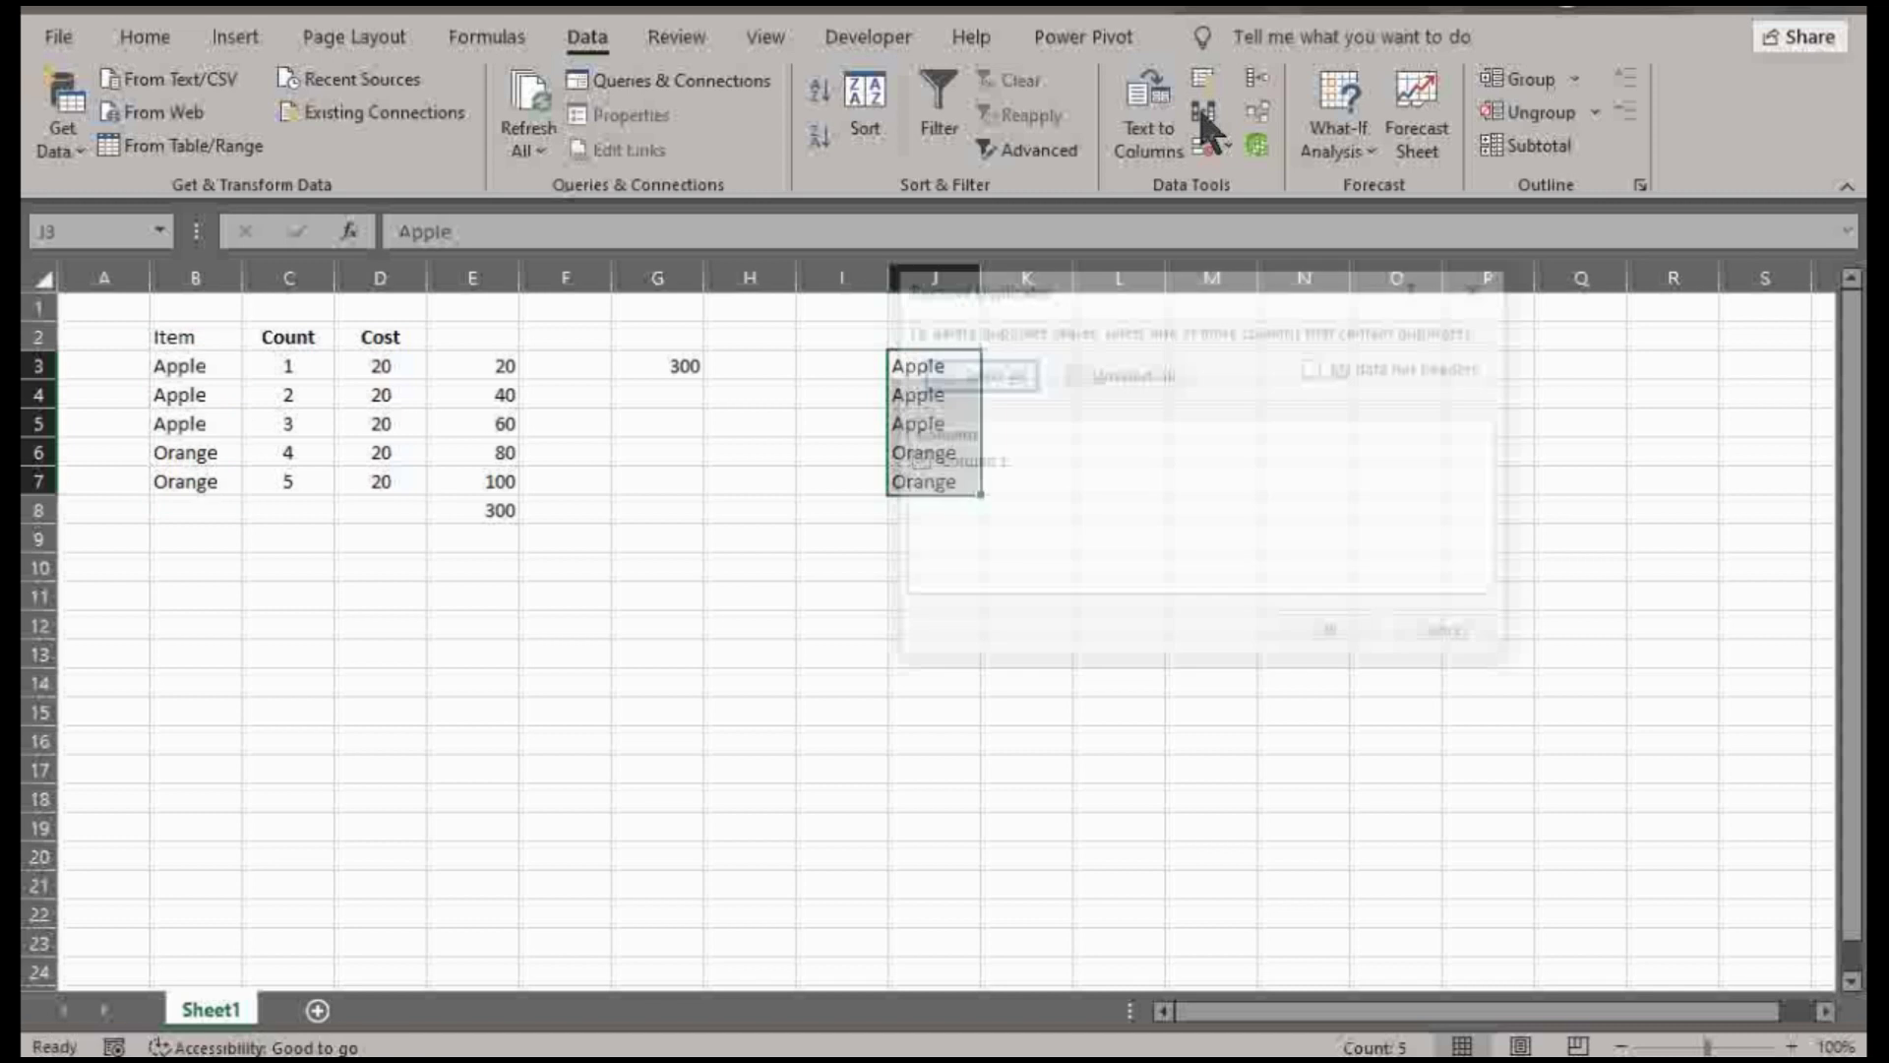
{"action": "left_click", "coordinate": [1336, 630]}
{"action": "left_click", "coordinate": [956, 609]}
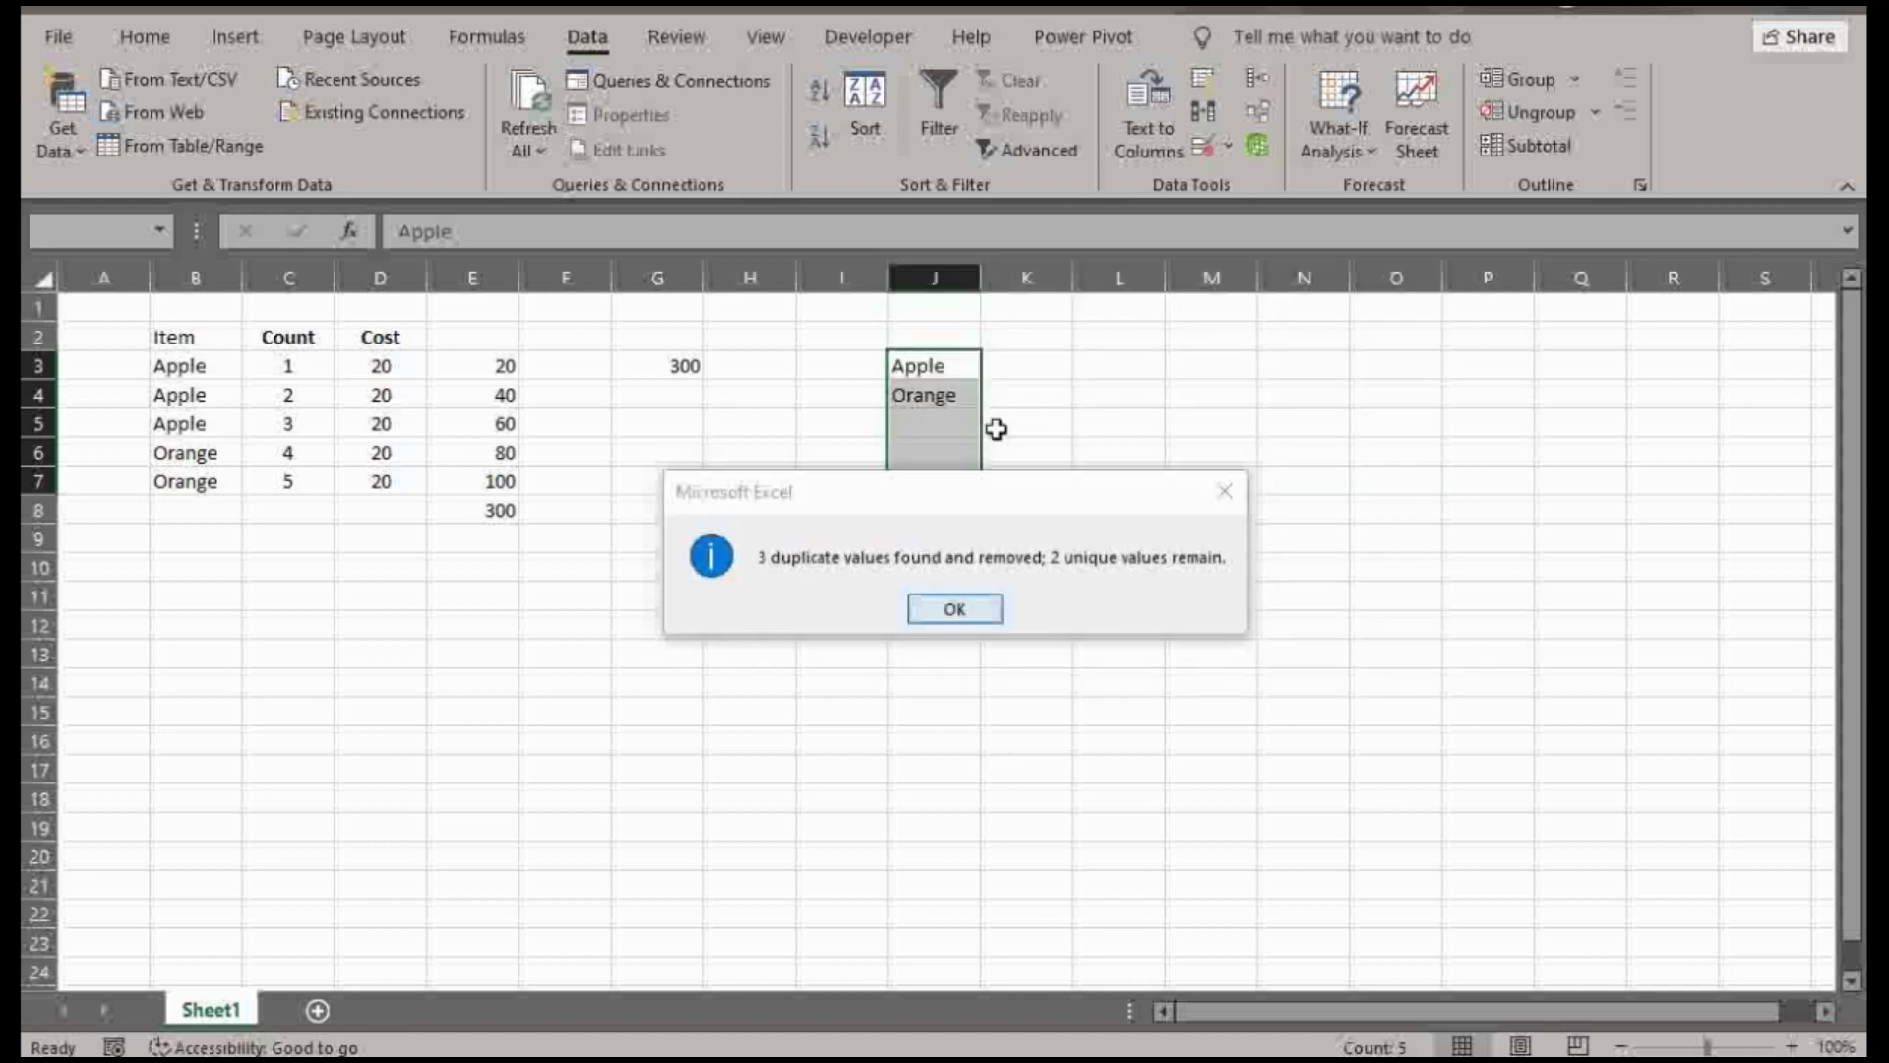
- Enter =SUMIFS(D:D,B:B,J3) in K3 and fill it down to K4, giving 60 and 40
{"action": "left_click", "coordinate": [1027, 366]}
{"action": "type", "text": "=s"}
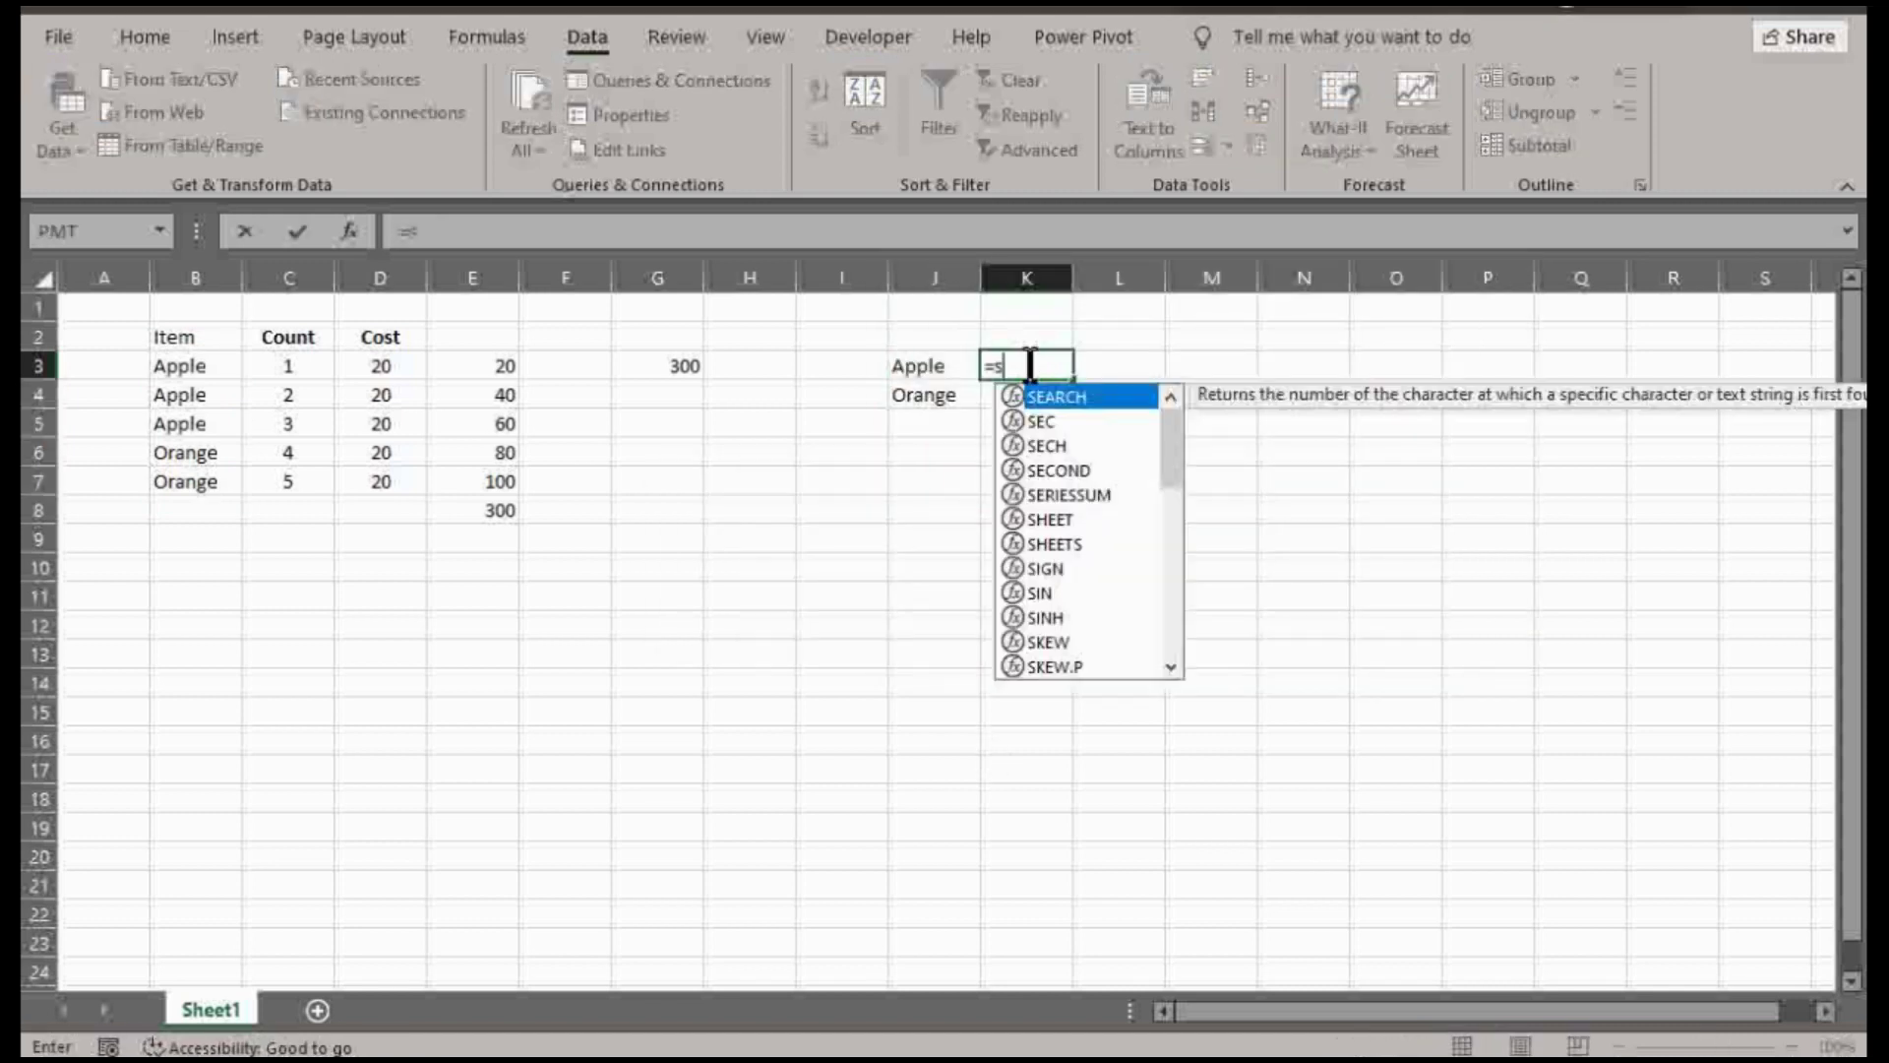
{"action": "type", "text": "umifs"}
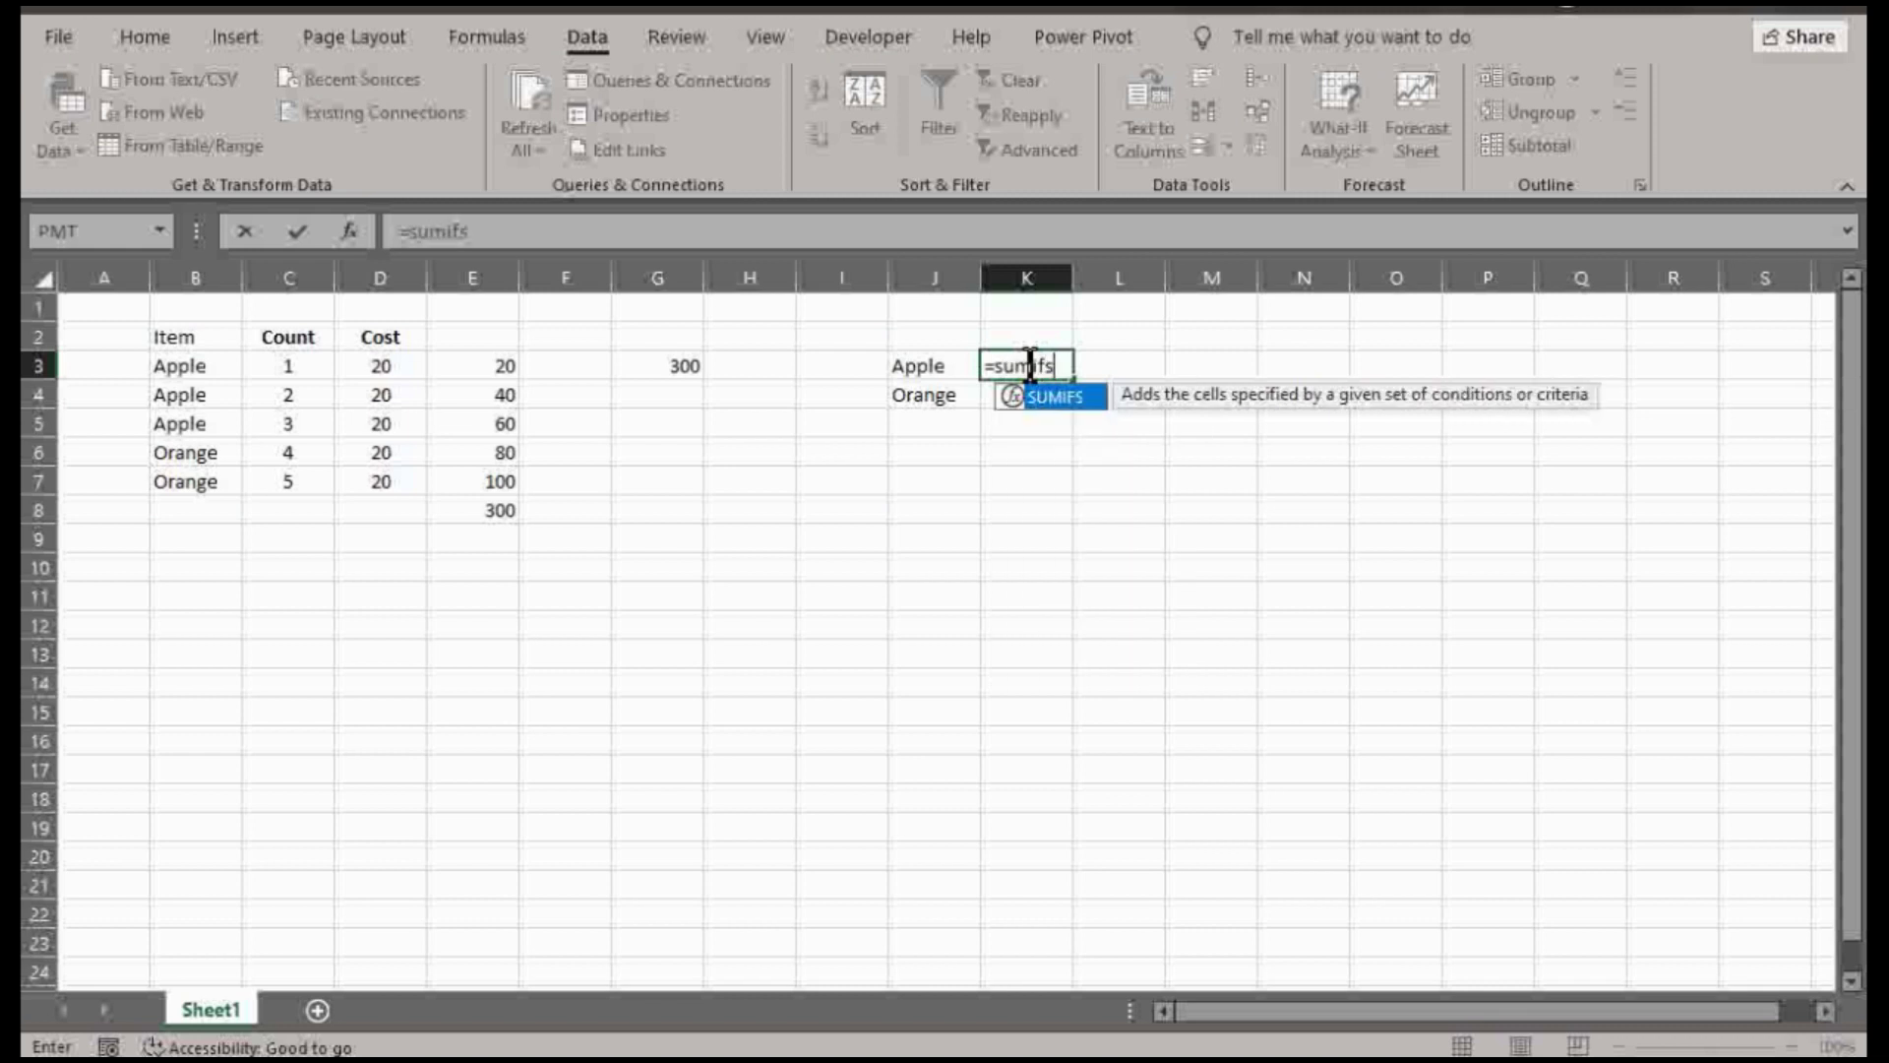
{"action": "key", "text": "Tab"}
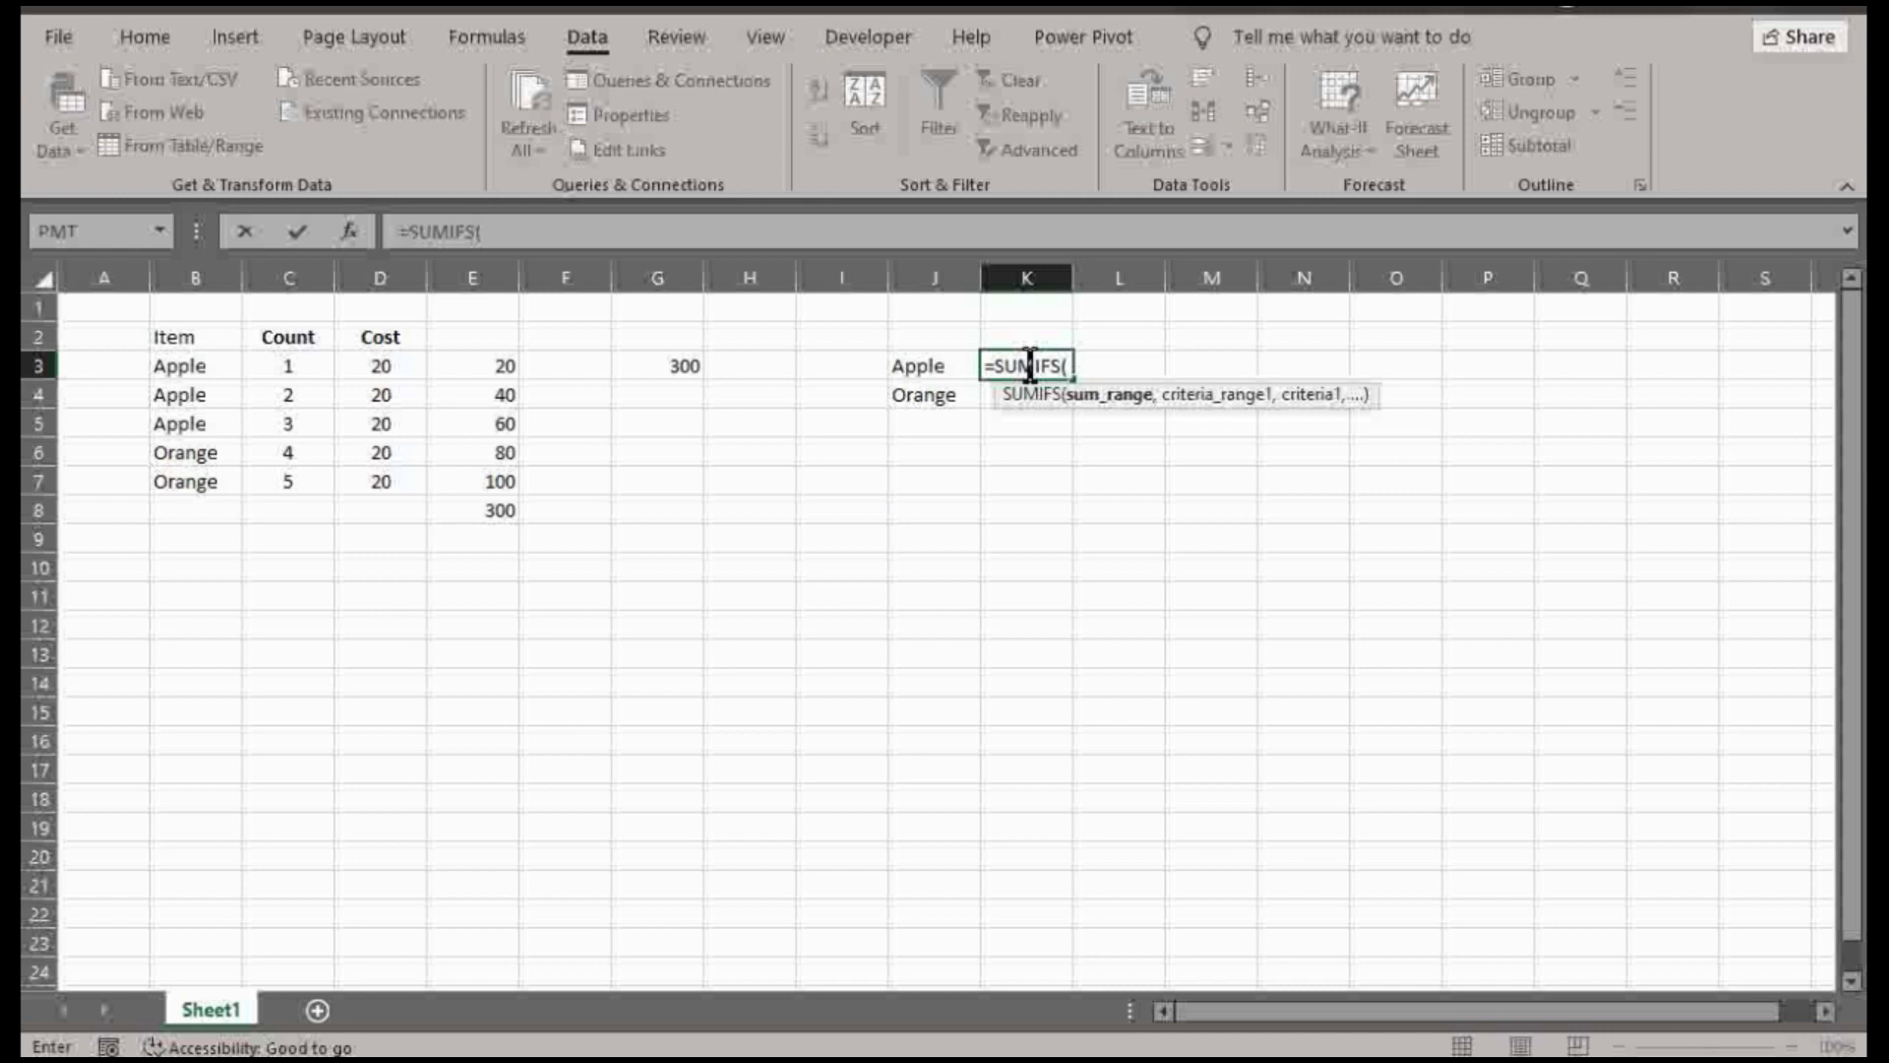
{"action": "left_click", "coordinate": [375, 364]}
{"action": "left_click_drag", "start_coordinate": [376, 364], "coordinate": [378, 395]}
{"action": "left_click", "coordinate": [381, 277]}
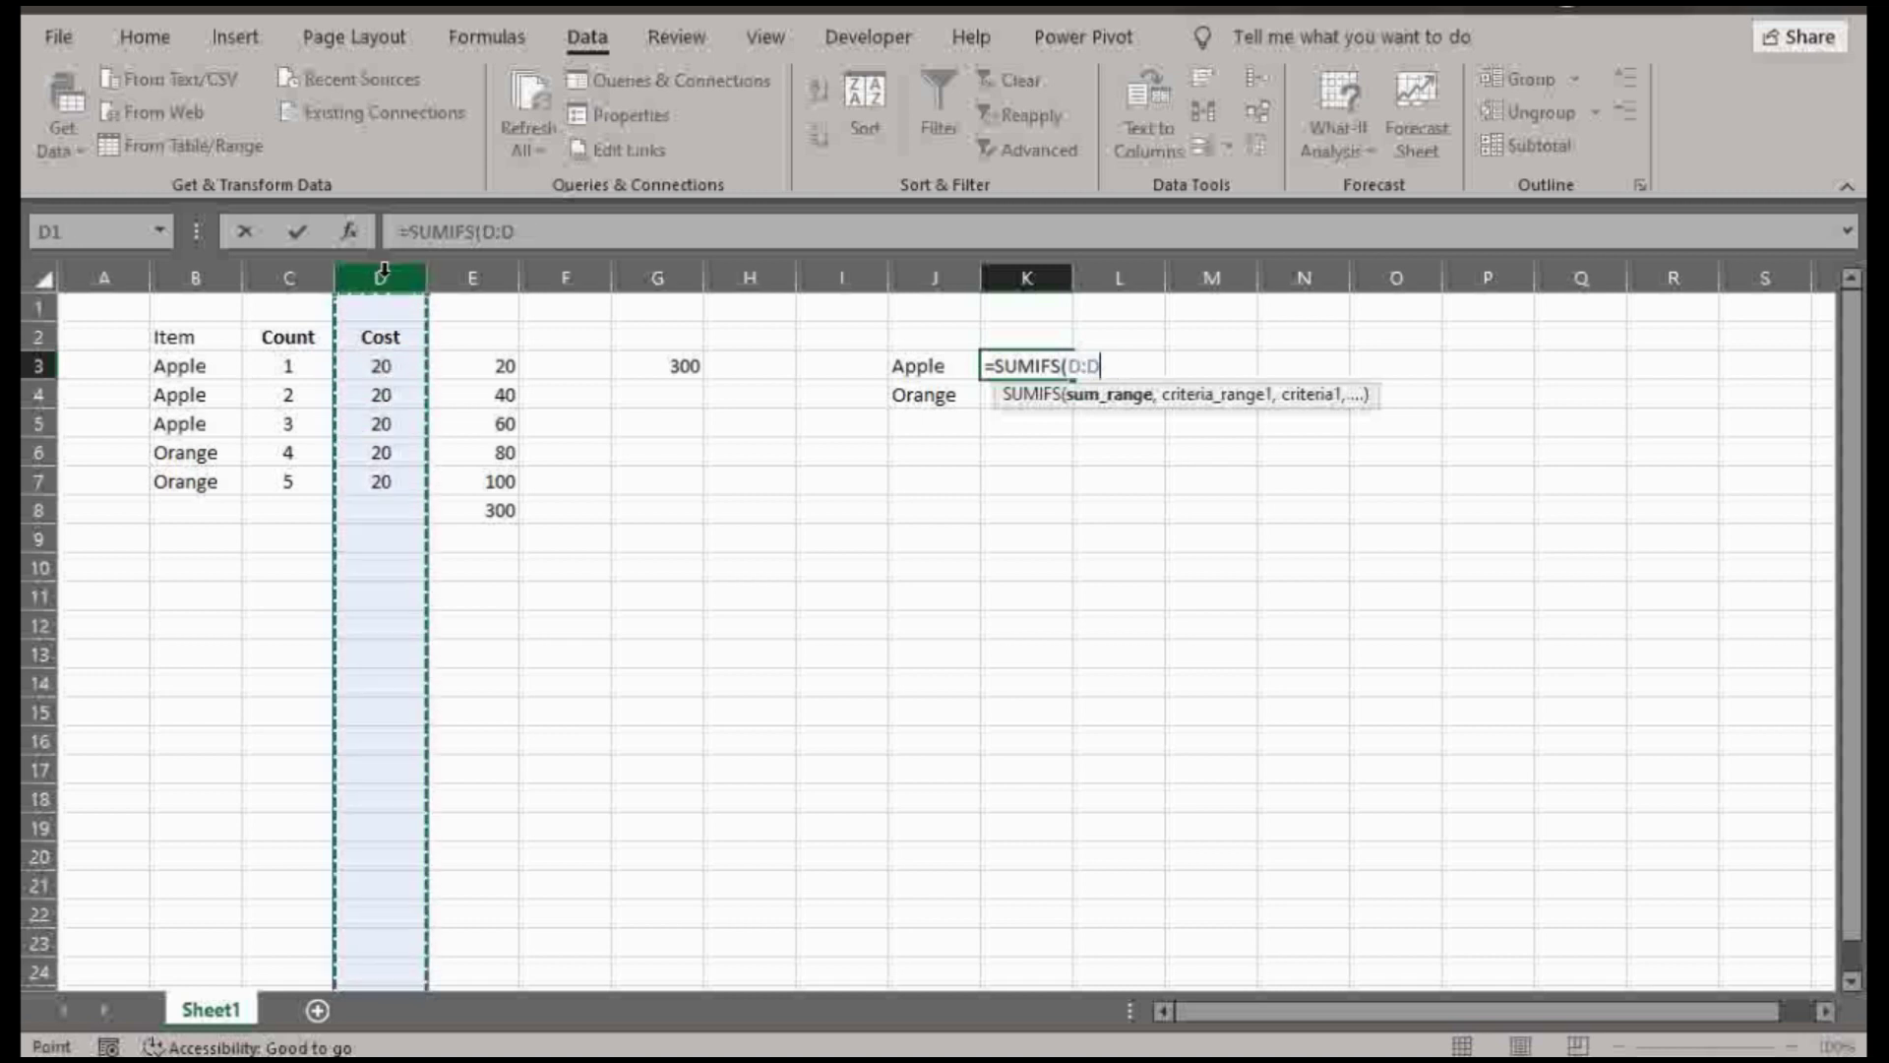
{"action": "type", "text": ","}
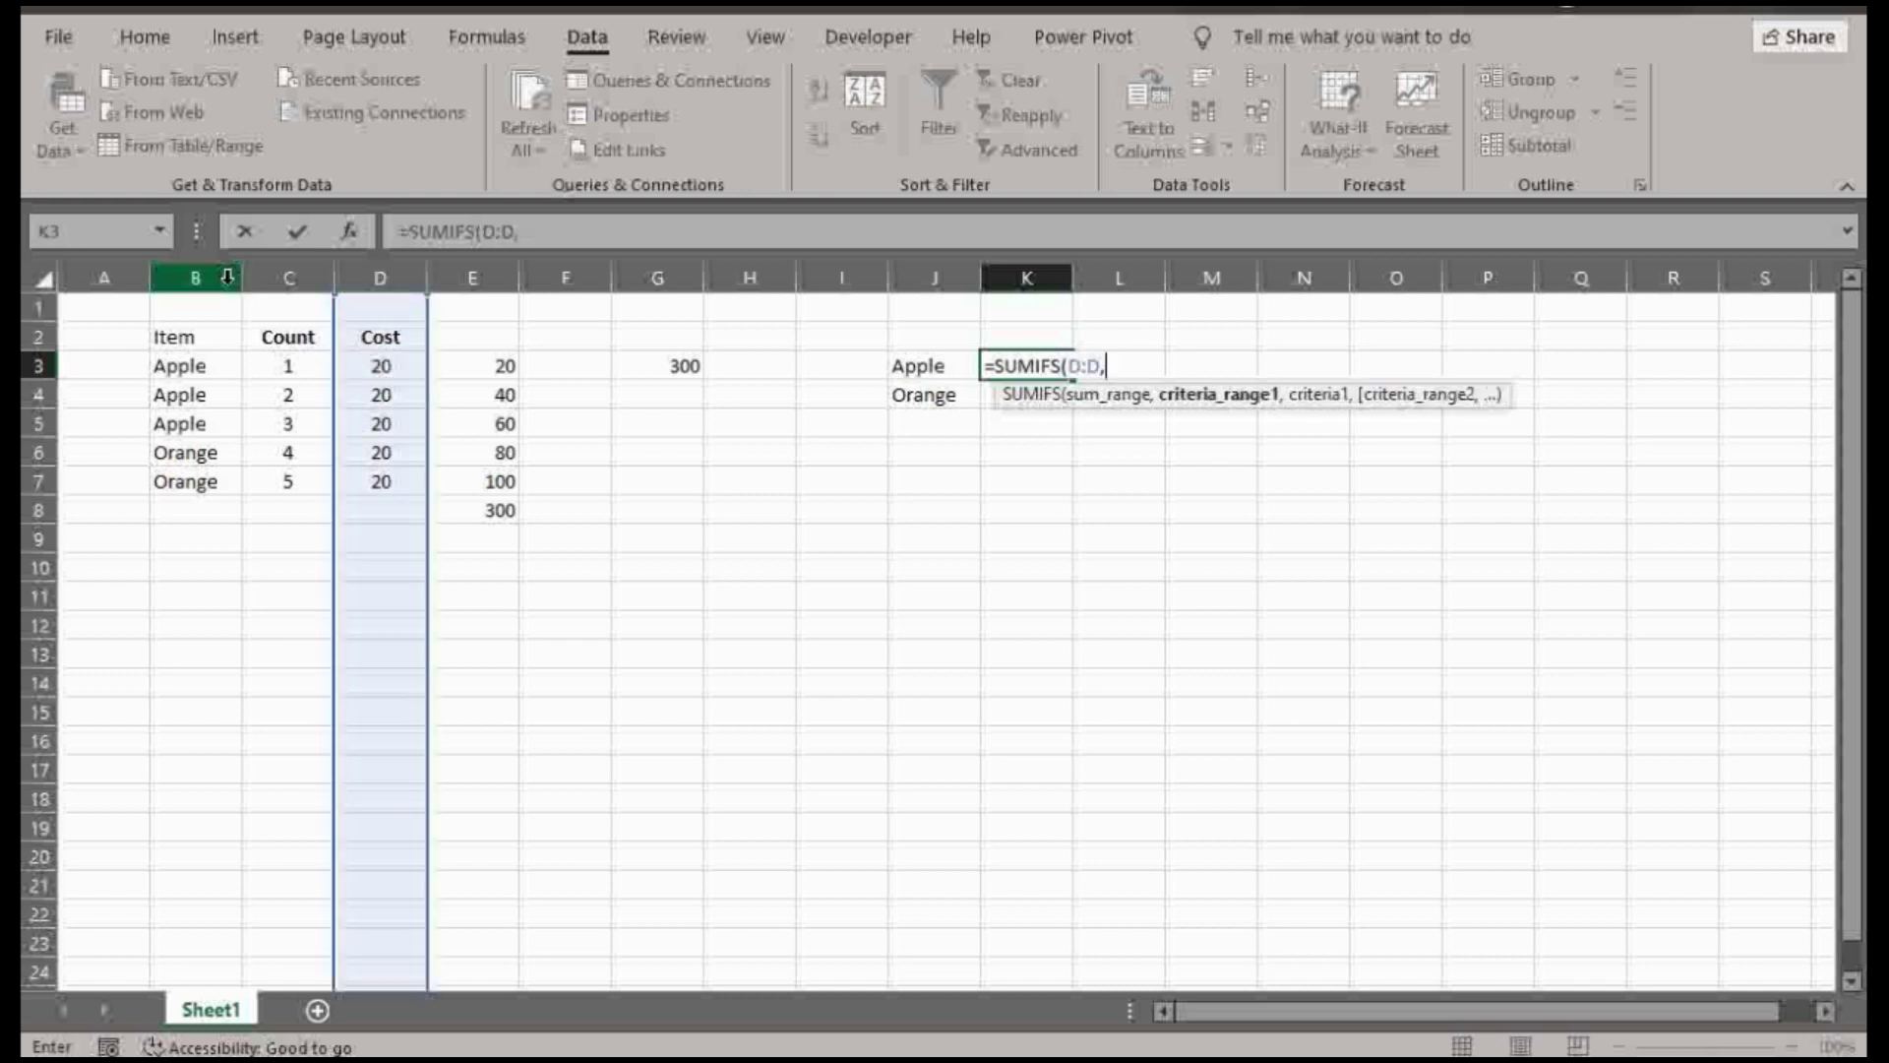
{"action": "left_click", "coordinate": [205, 278]}
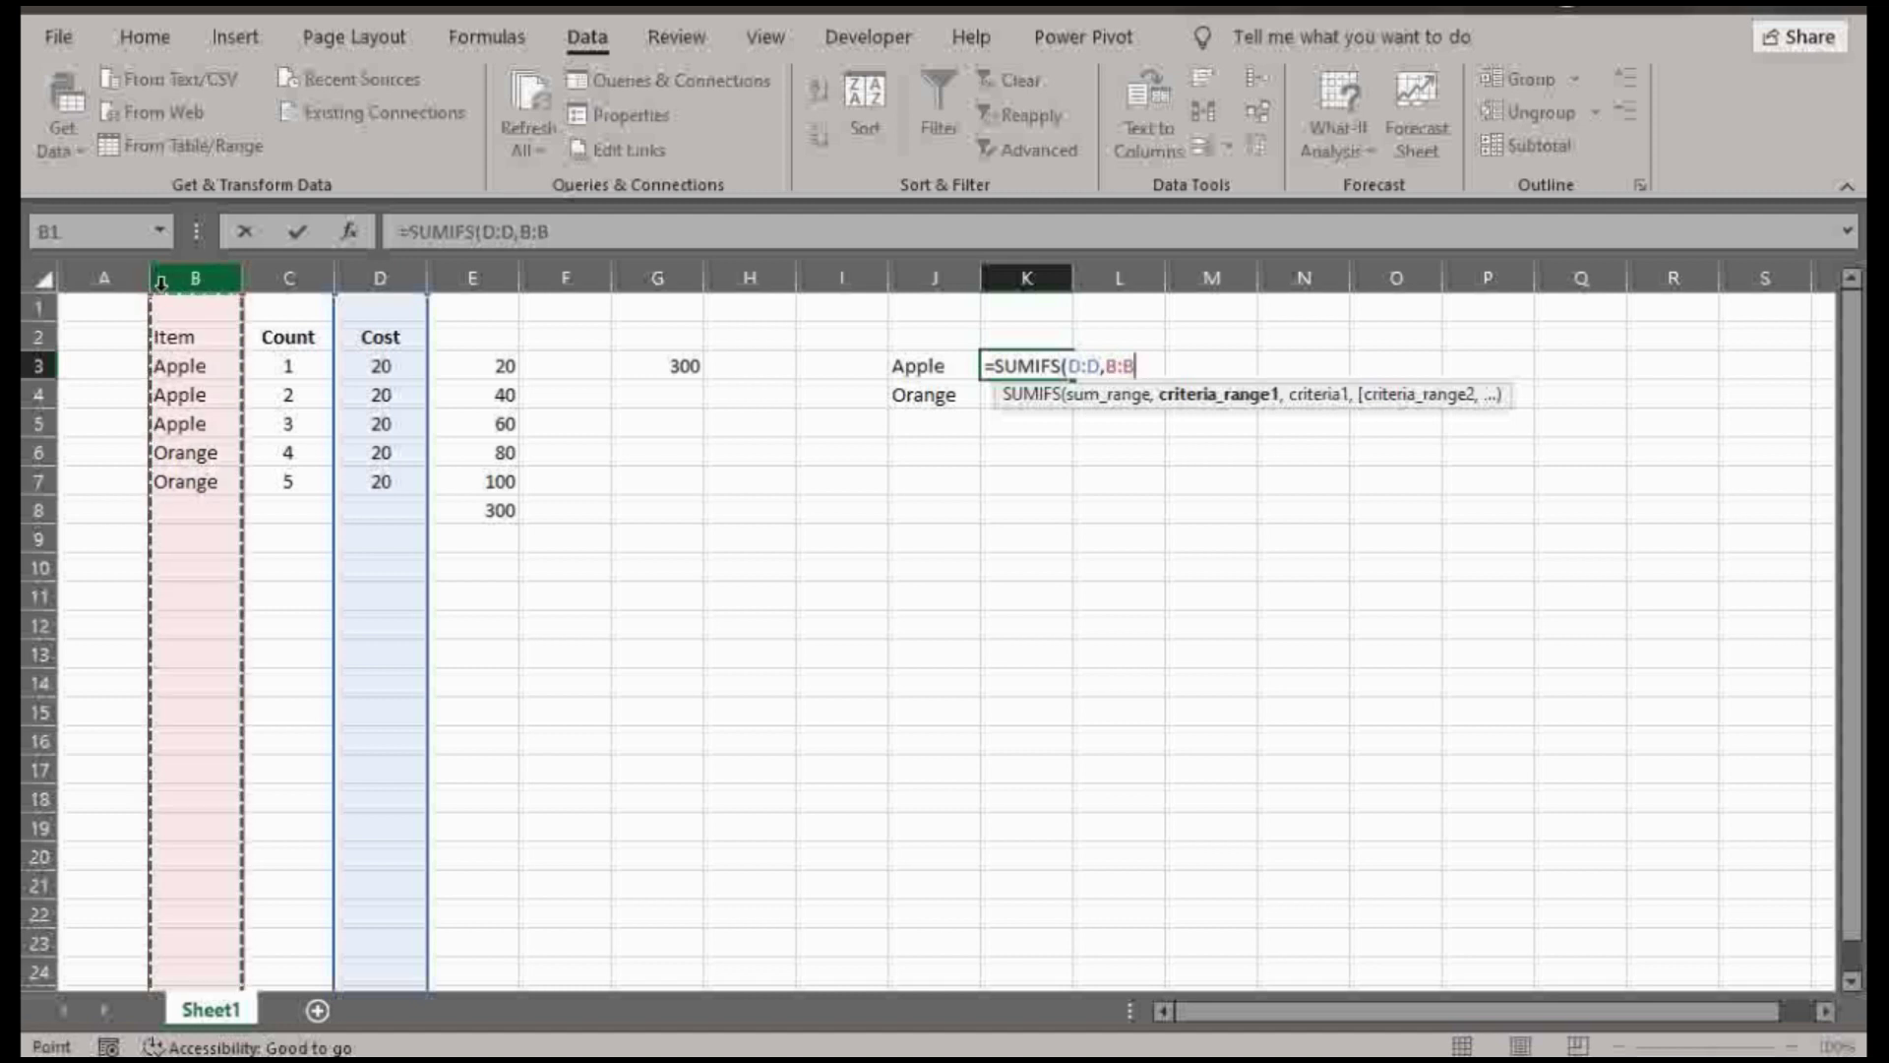
{"action": "type", "text": ","}
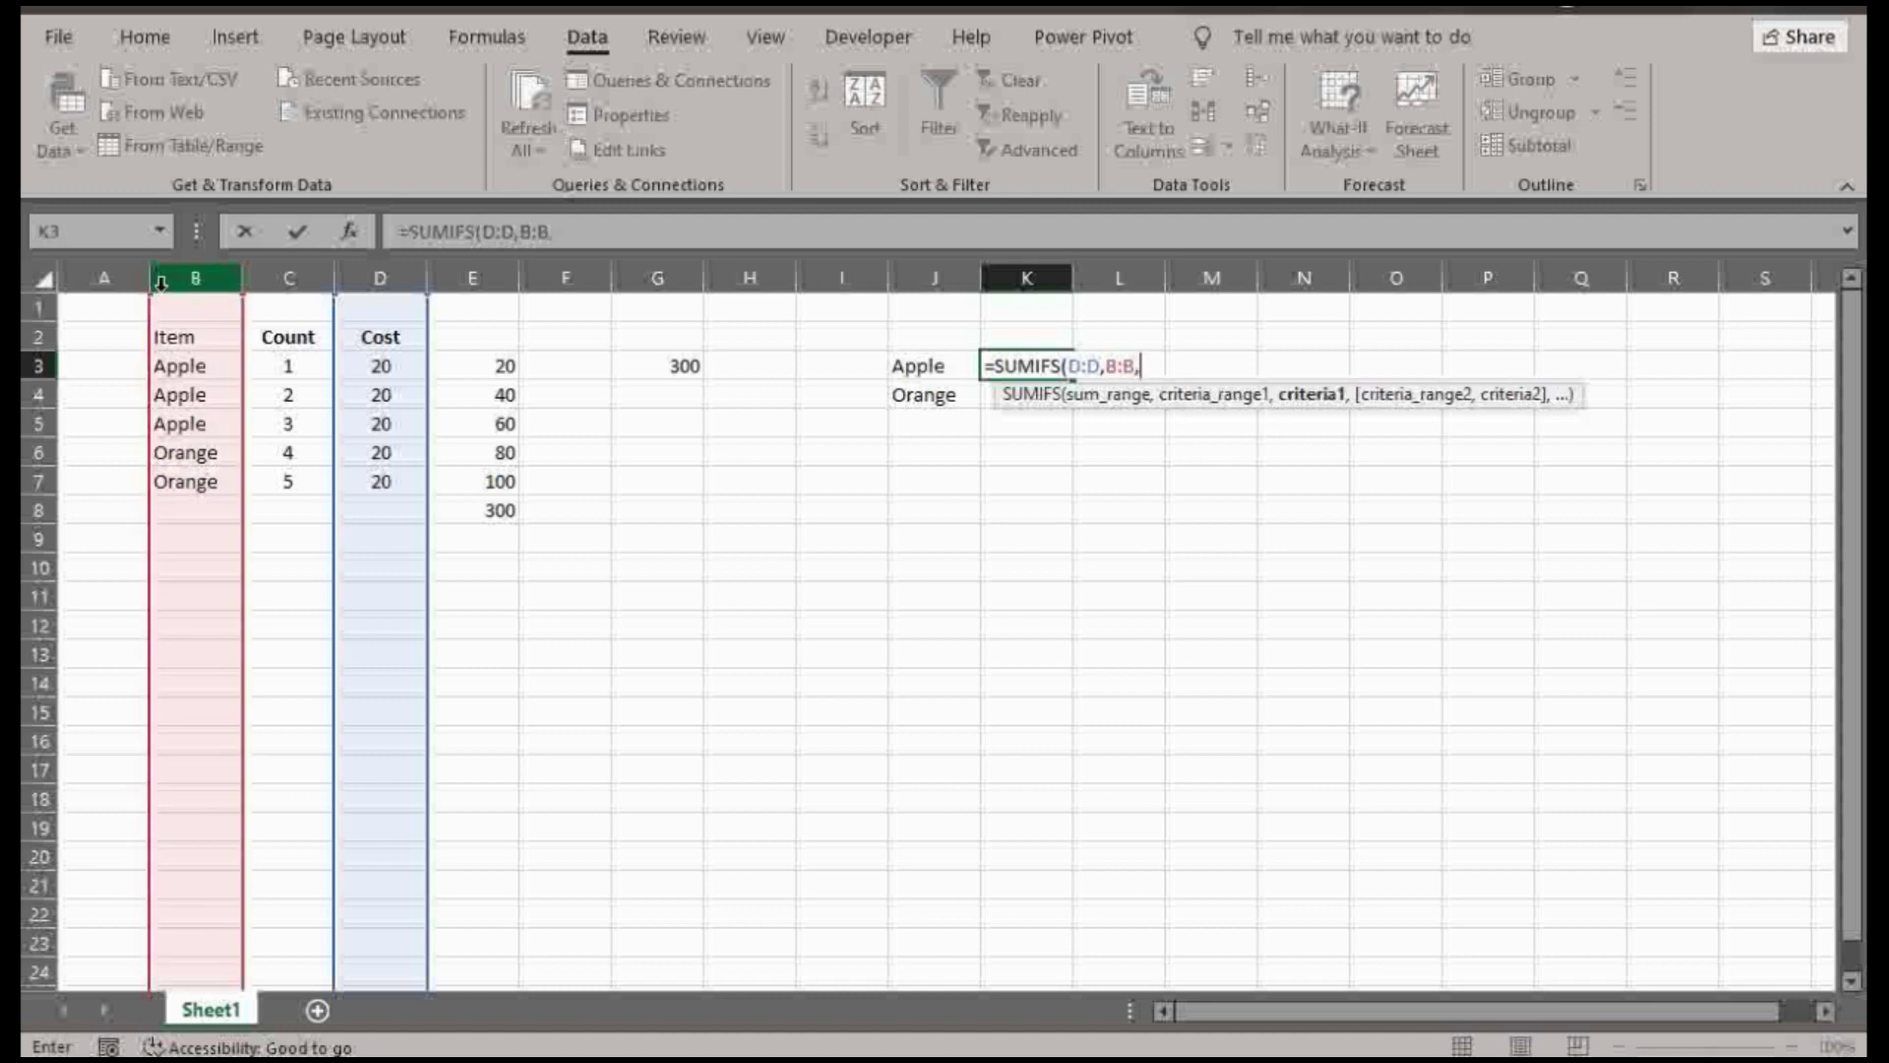
{"action": "left_click", "coordinate": [943, 369]}
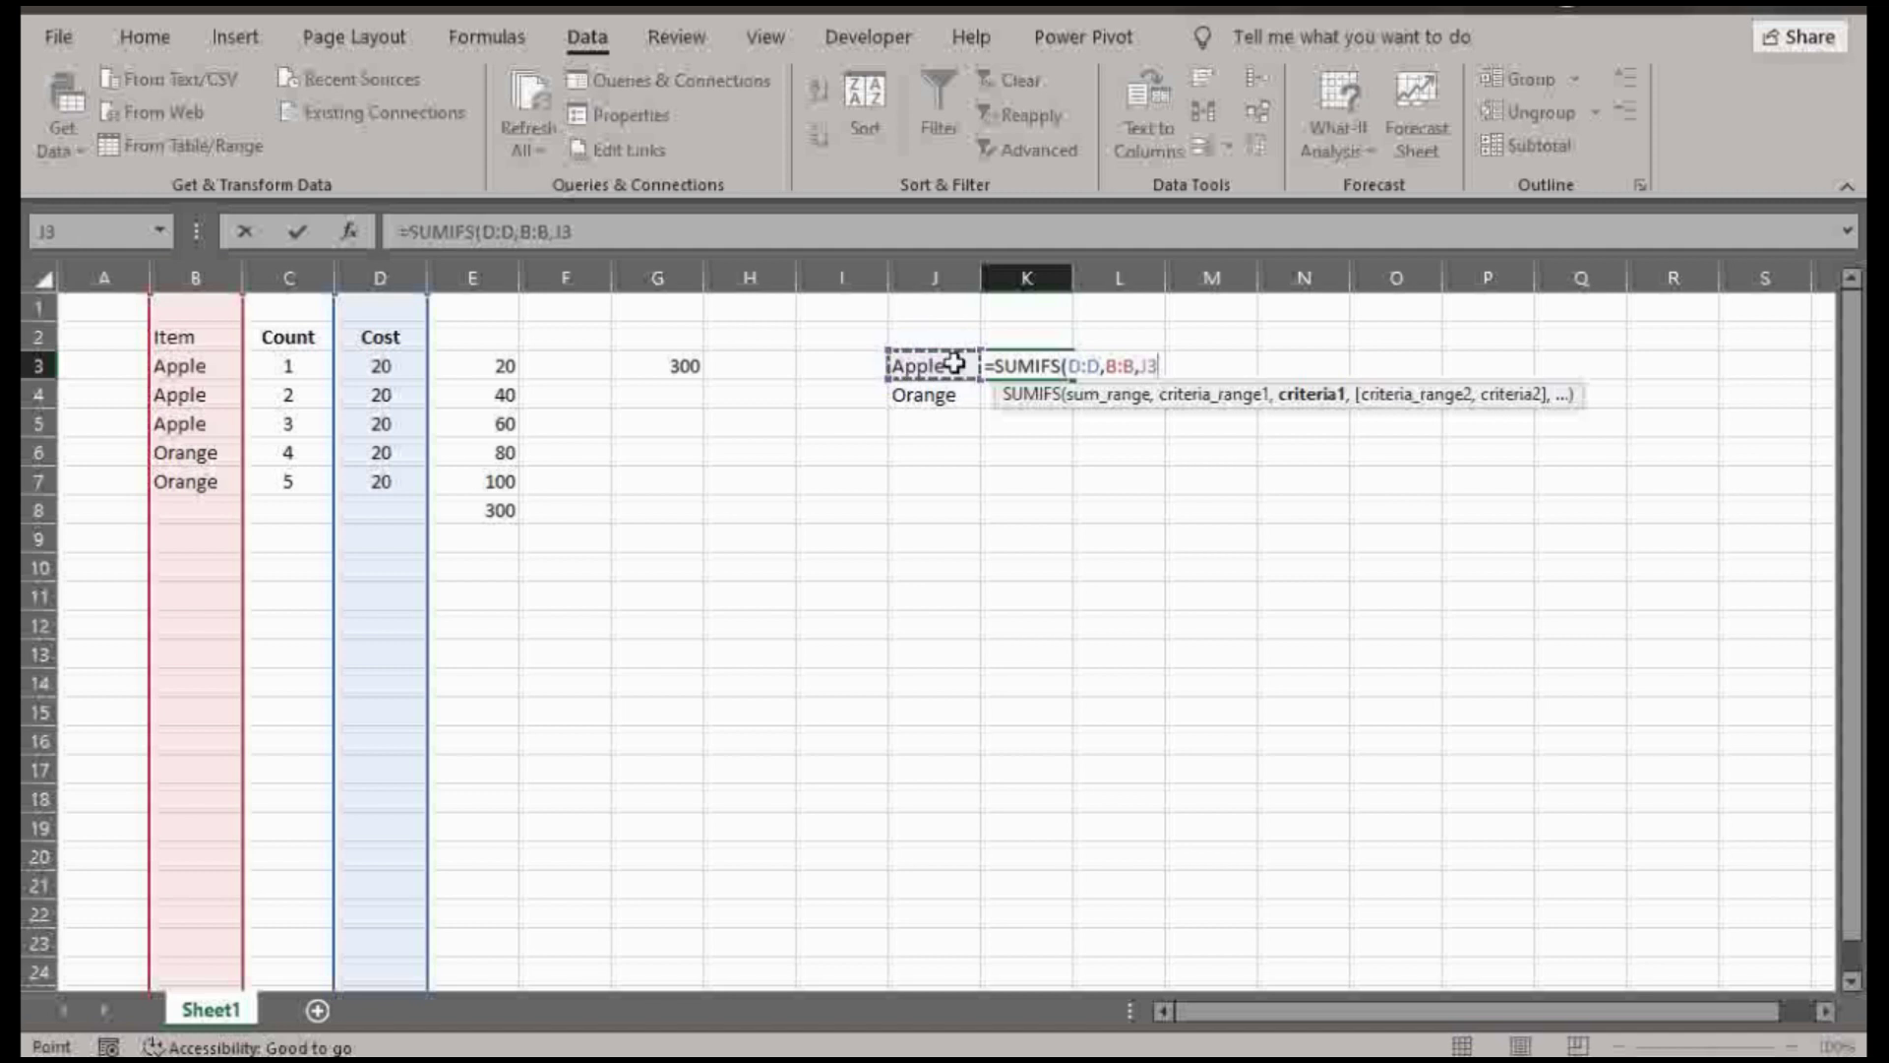
{"action": "type", "text": ")"}
{"action": "key", "text": "Return"}
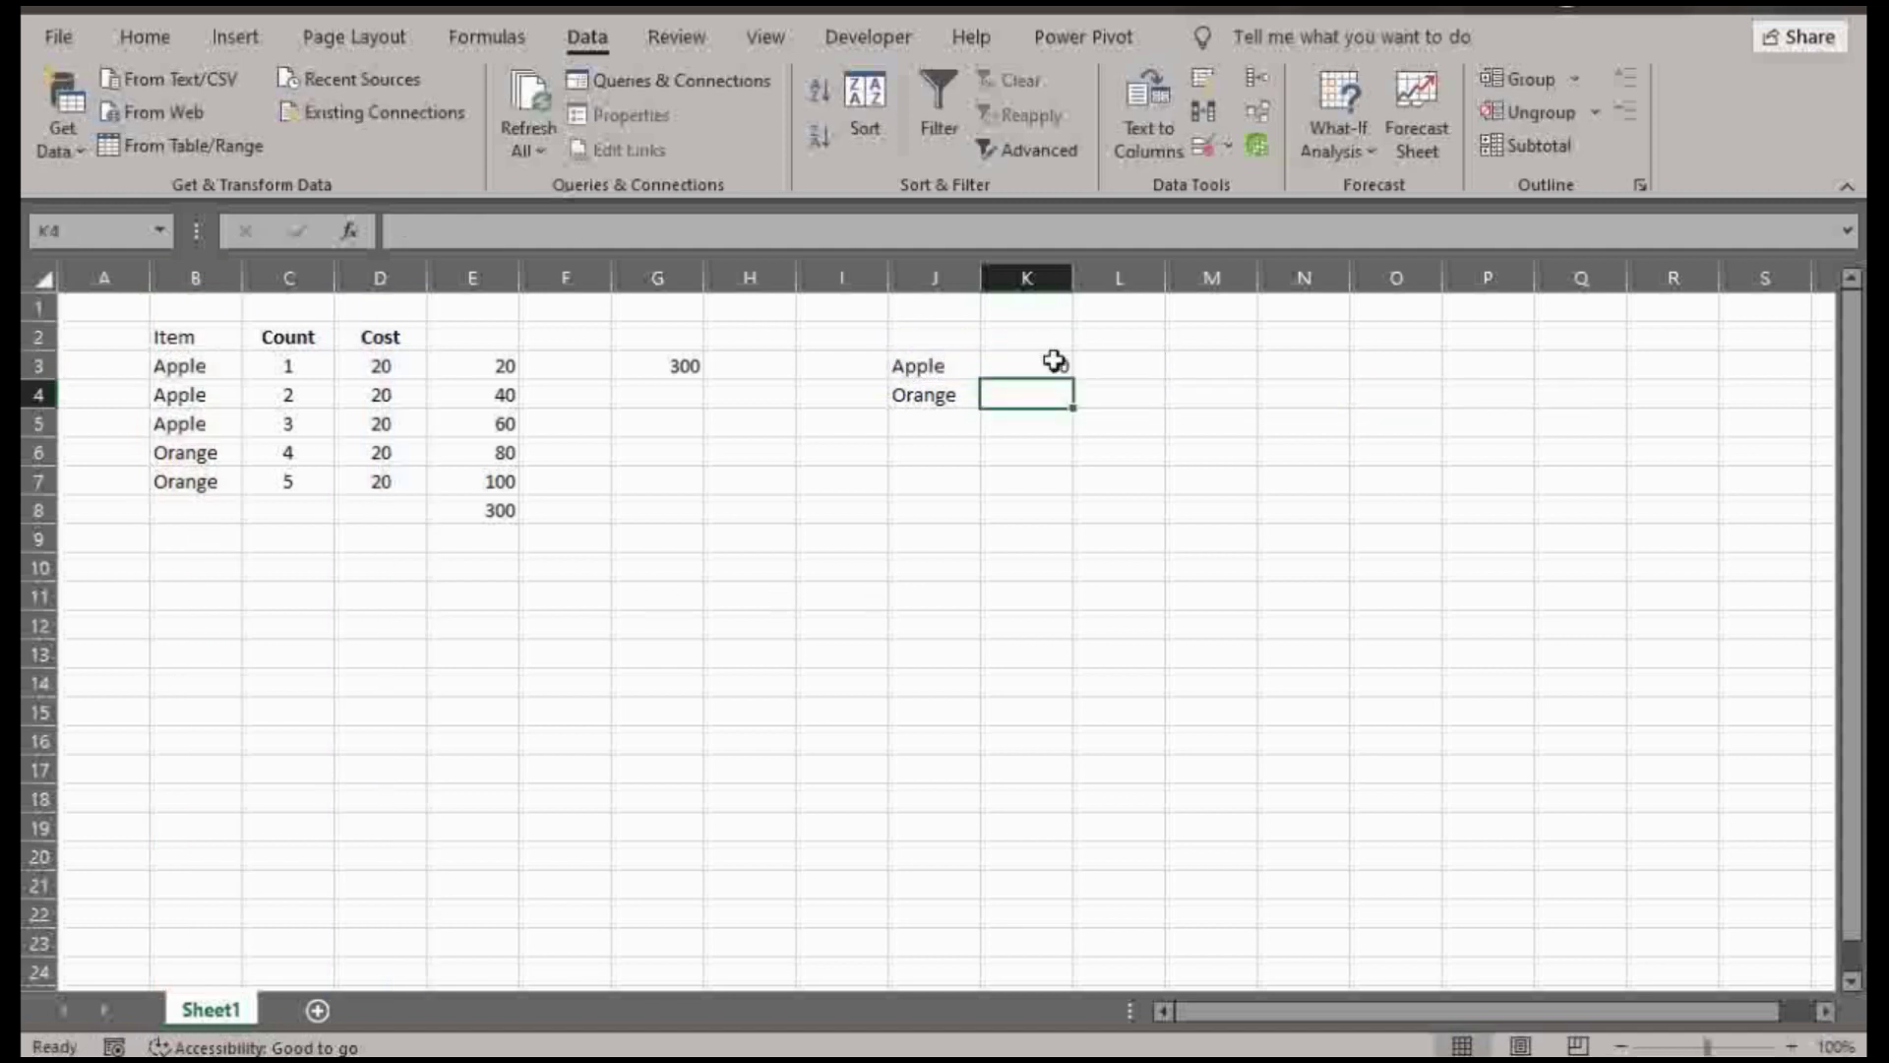
{"action": "key", "text": "ctrl+d"}
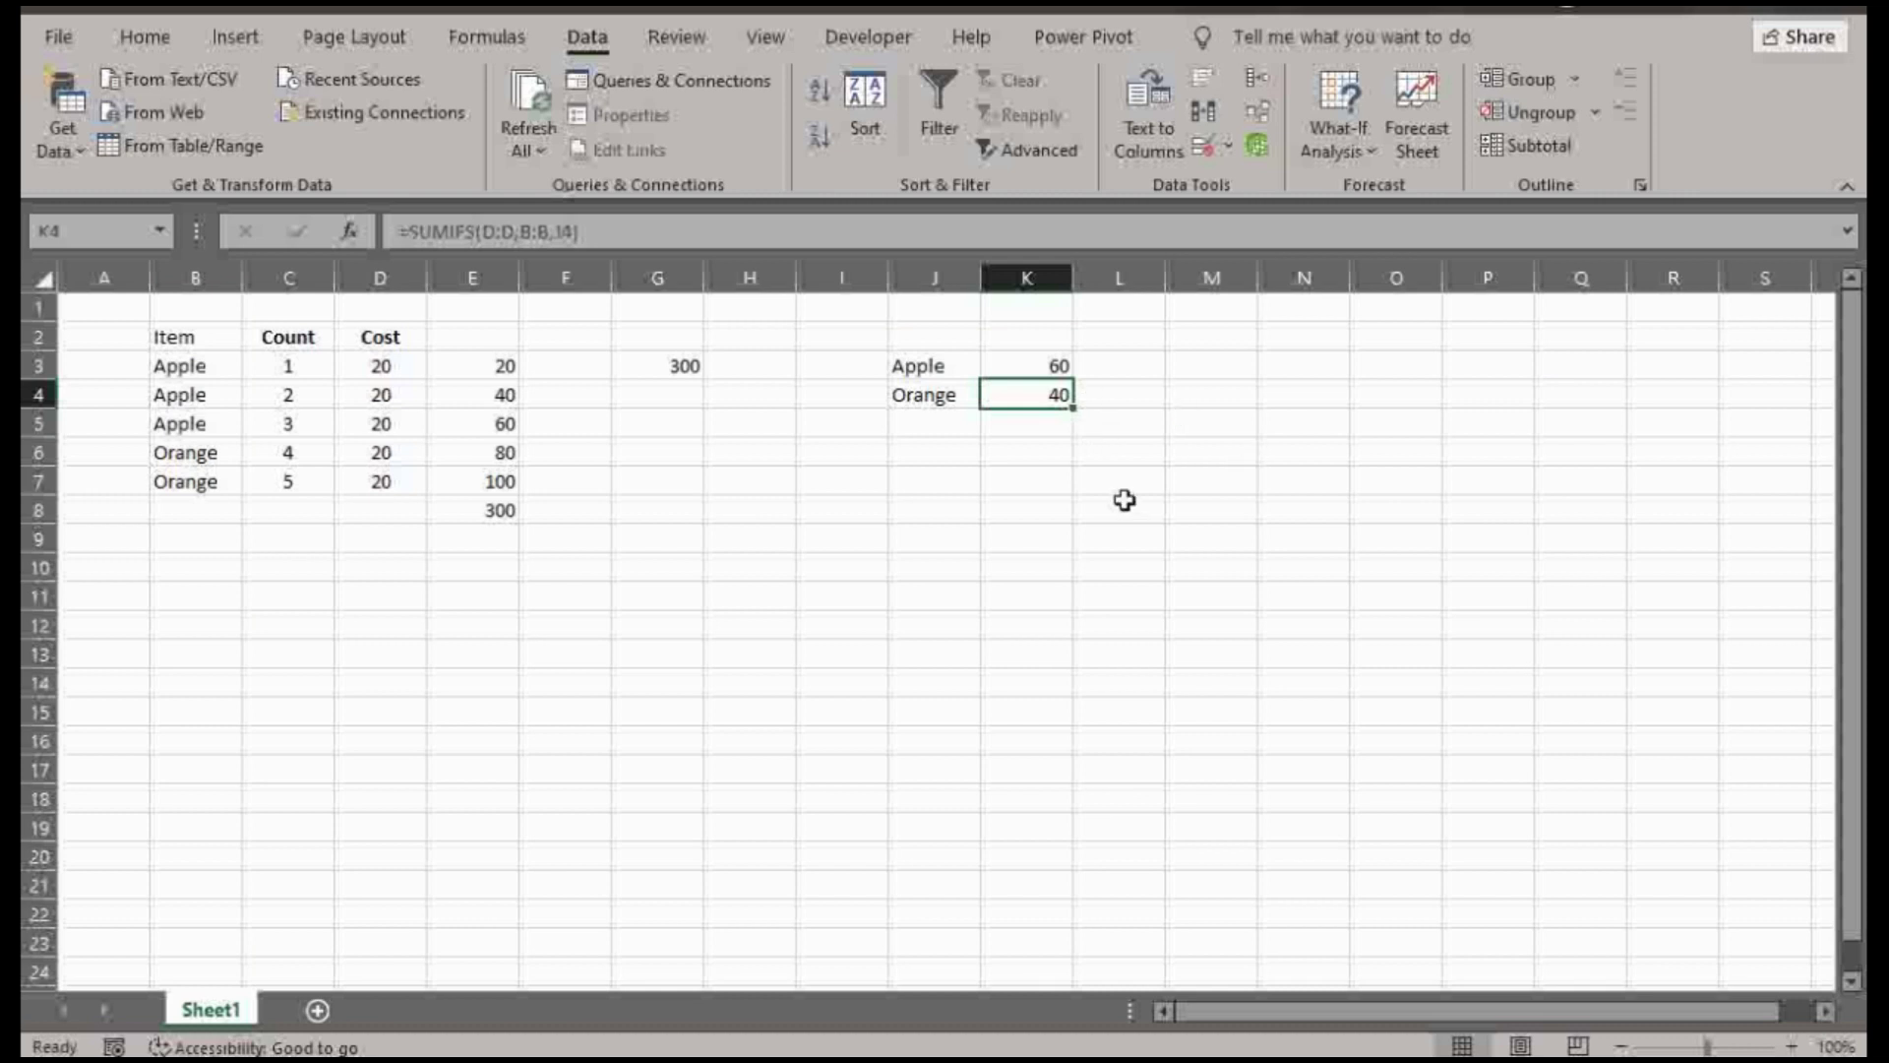
{"action": "left_click", "coordinate": [1188, 372]}
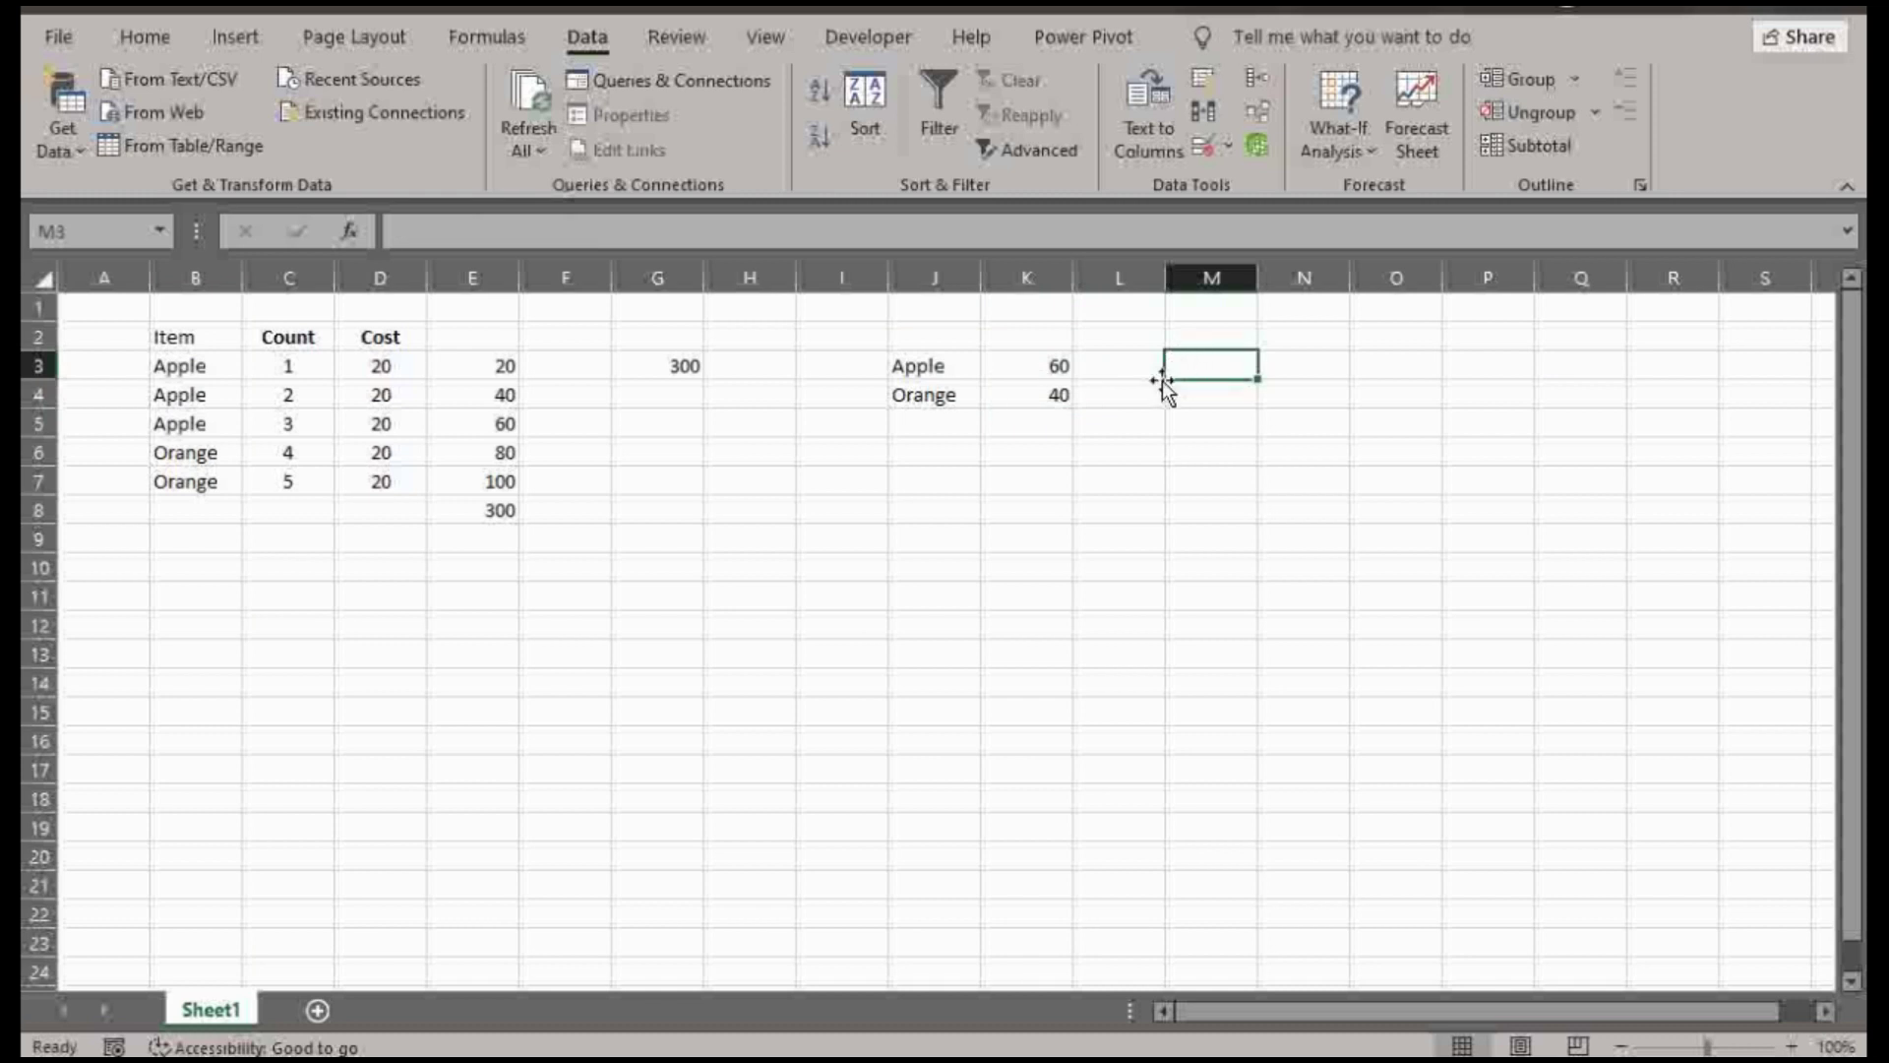
{"action": "type", "text": "=sumpr"}
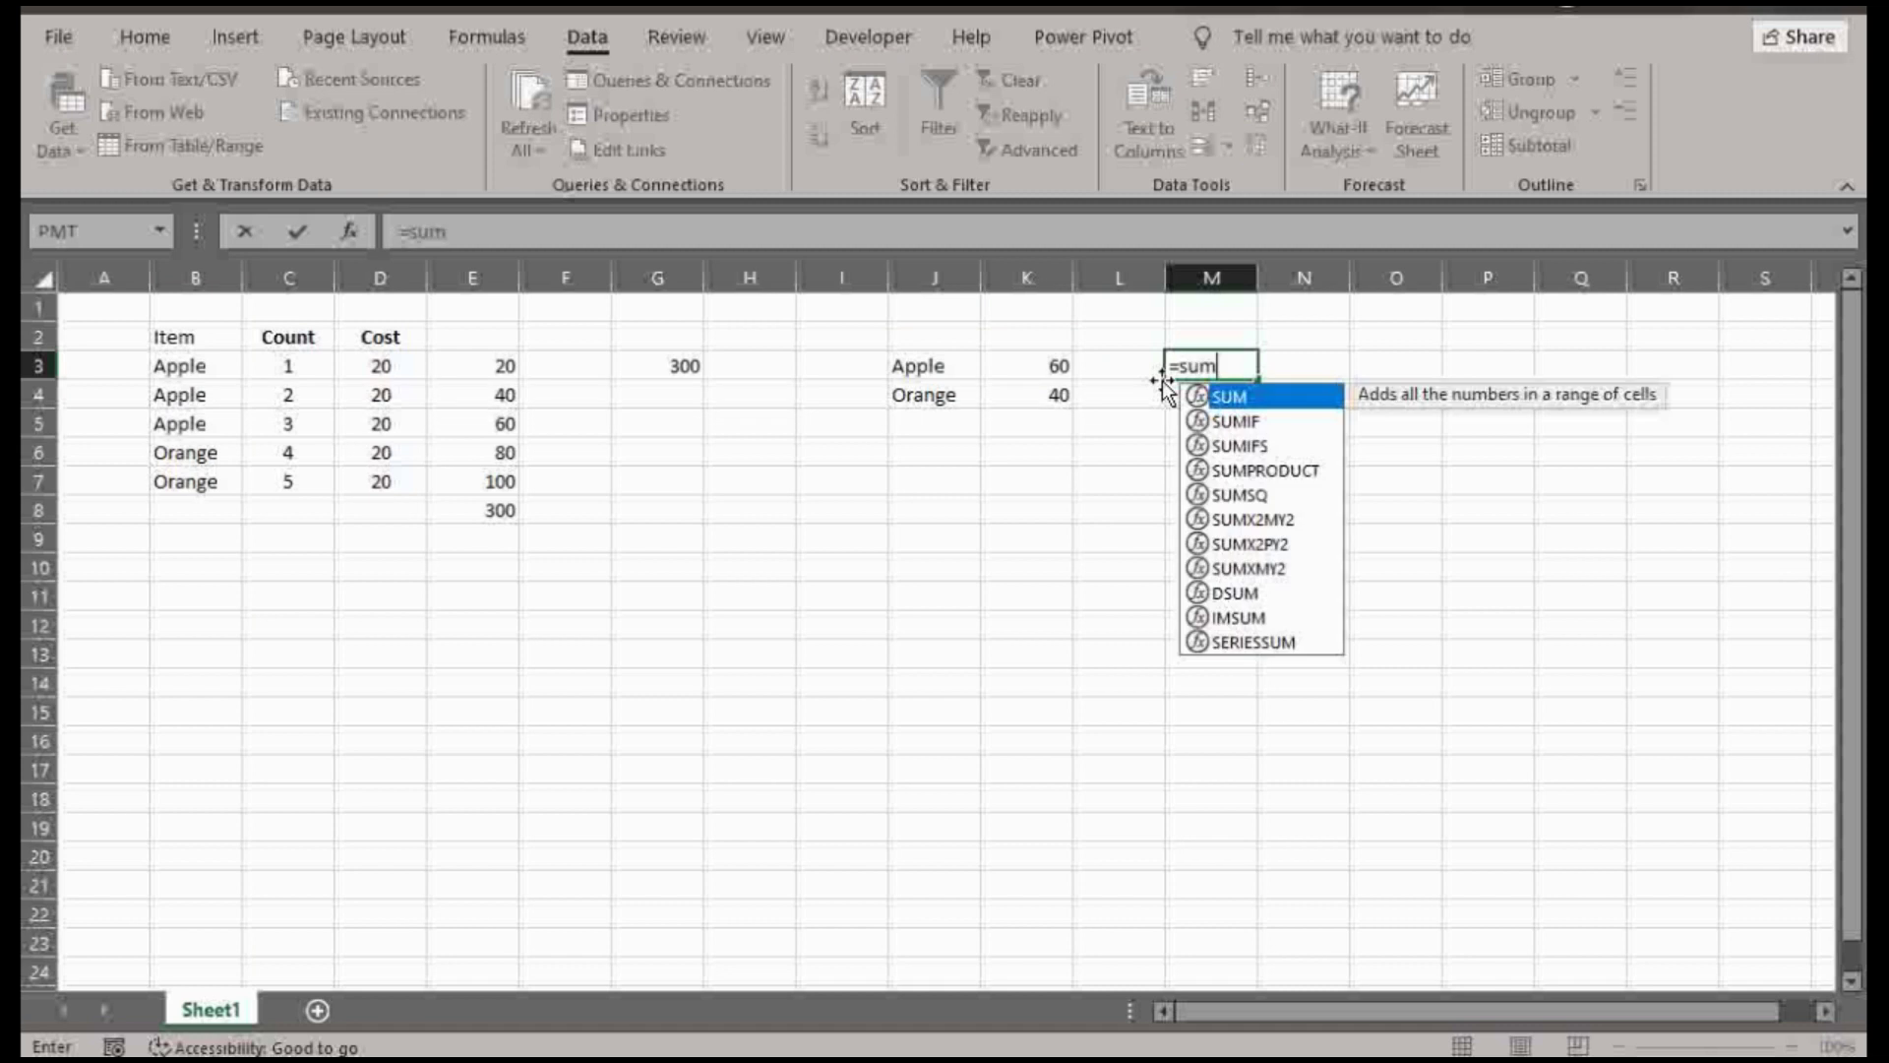
- Enter =SUMPRODUCT((B3:B7=J3)*D3:D7) in M3 and fill it down to M4
{"action": "key", "text": "Tab"}
{"action": "type", "text": "("}
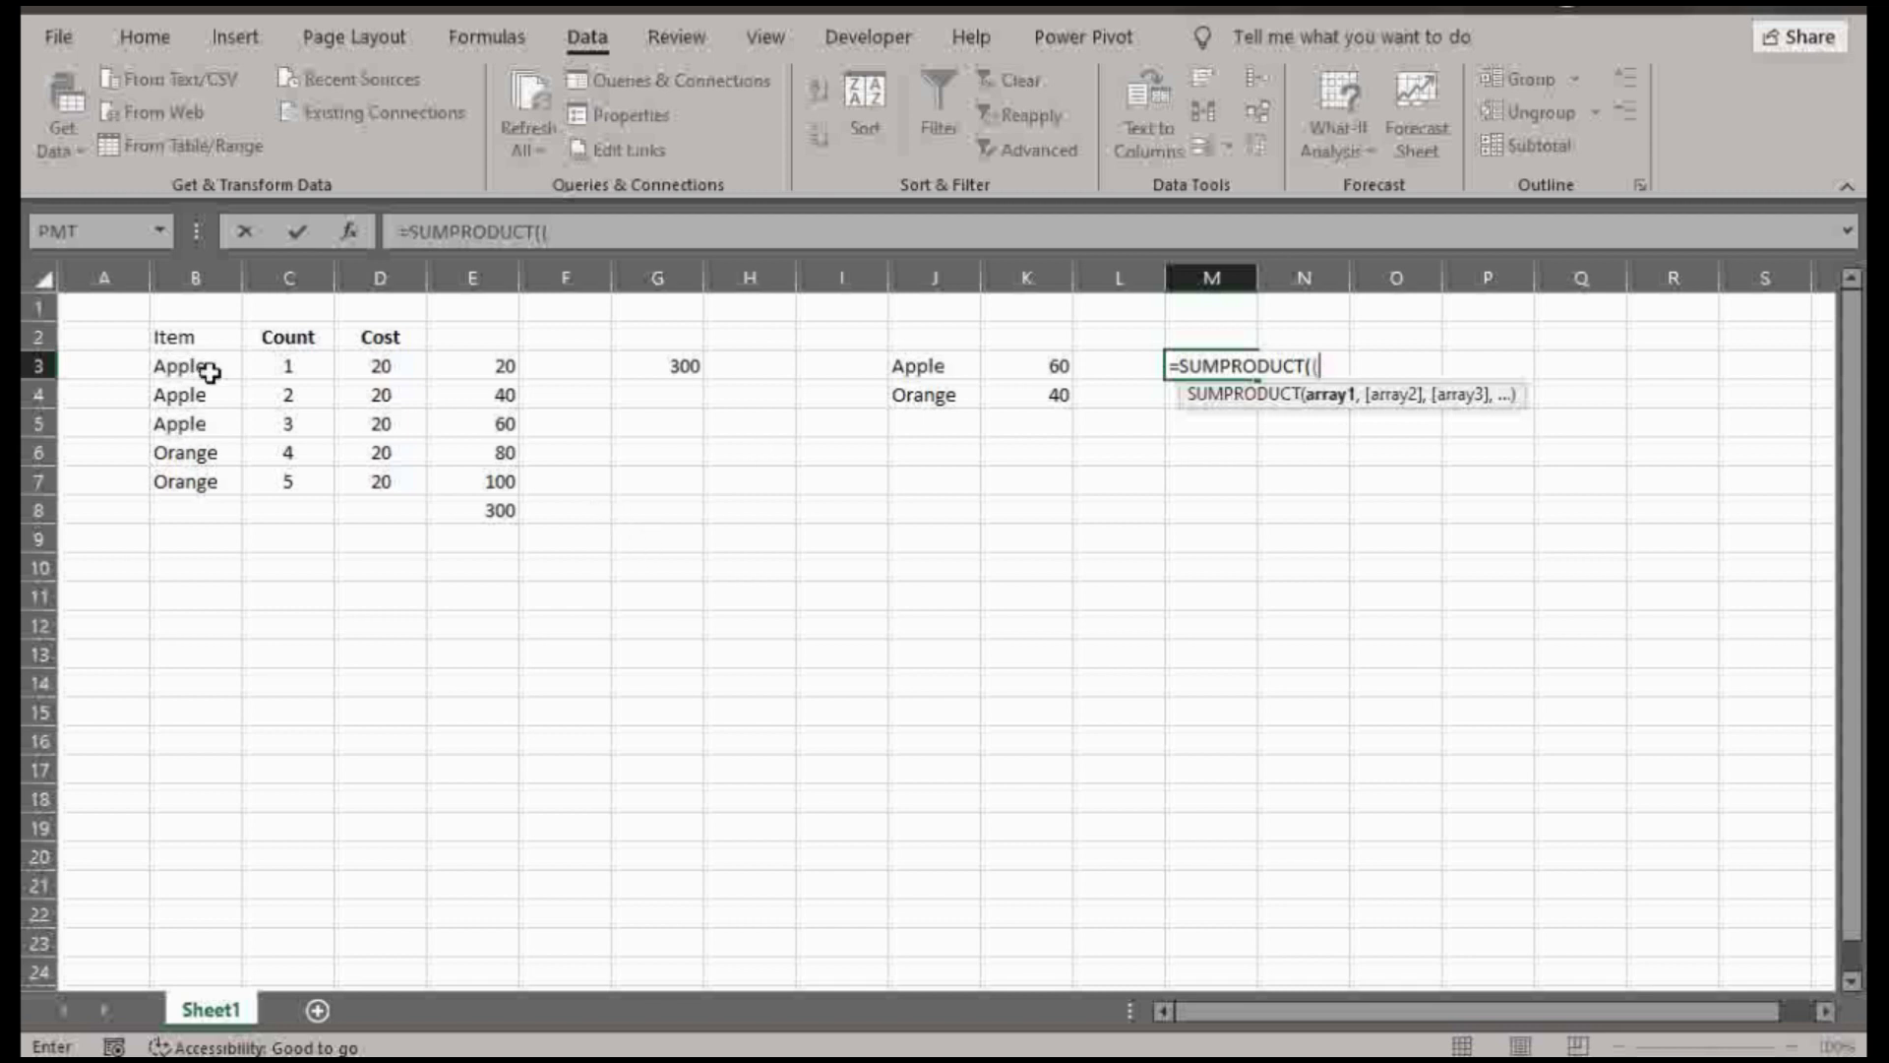
{"action": "left_click_drag", "start_coordinate": [210, 372], "coordinate": [207, 471]}
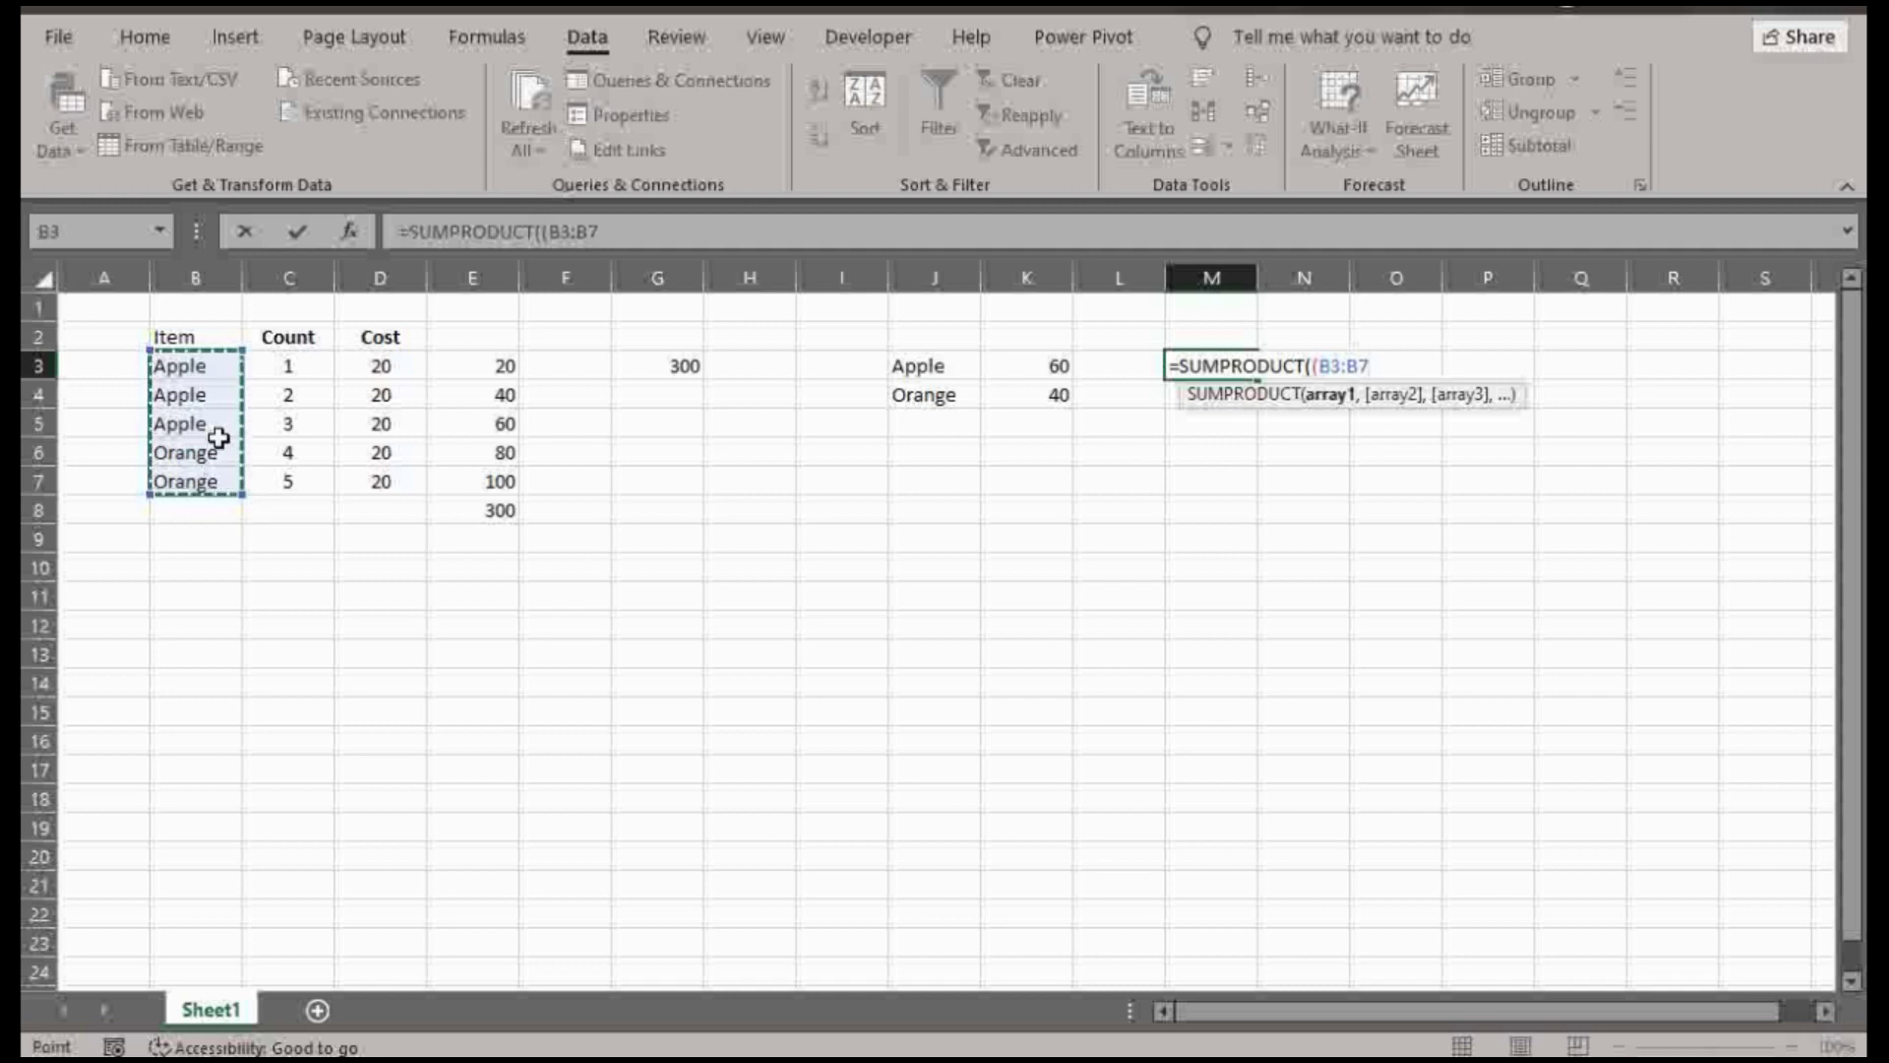
{"action": "type", "text": "="}
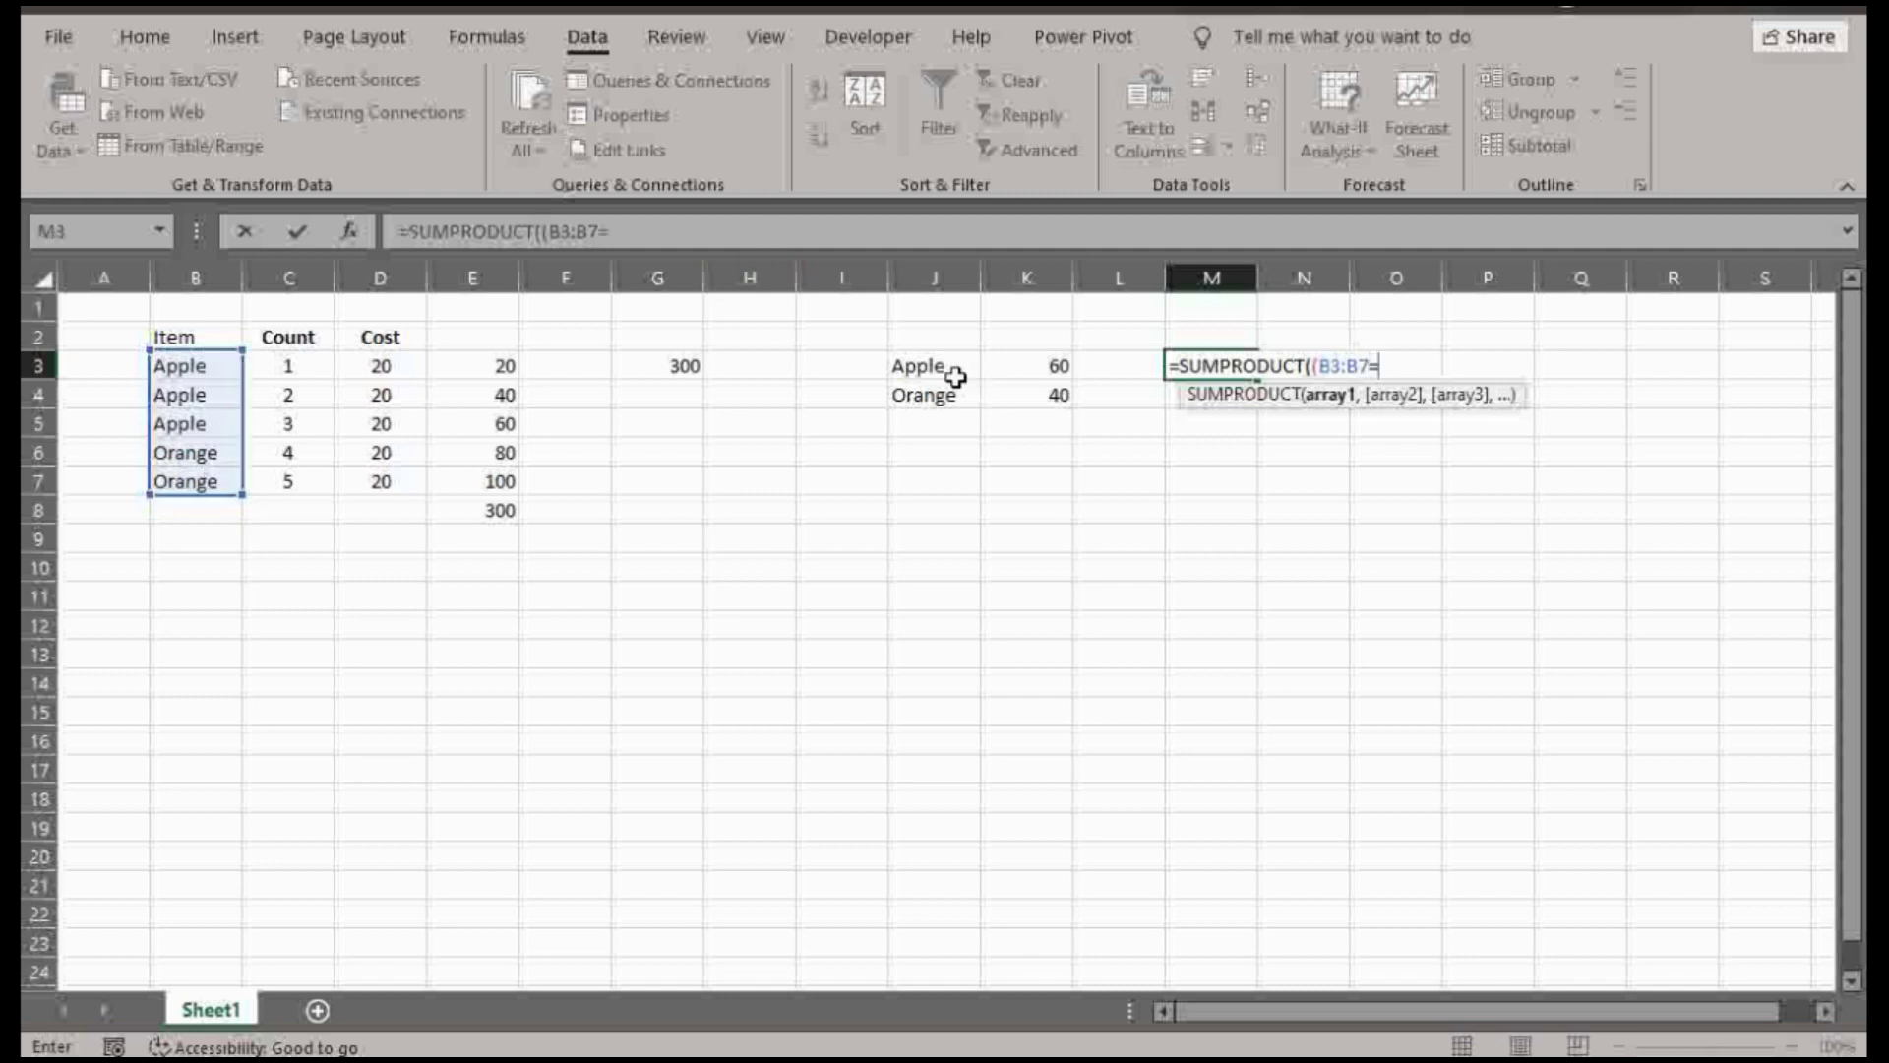
{"action": "left_click", "coordinate": [930, 364]}
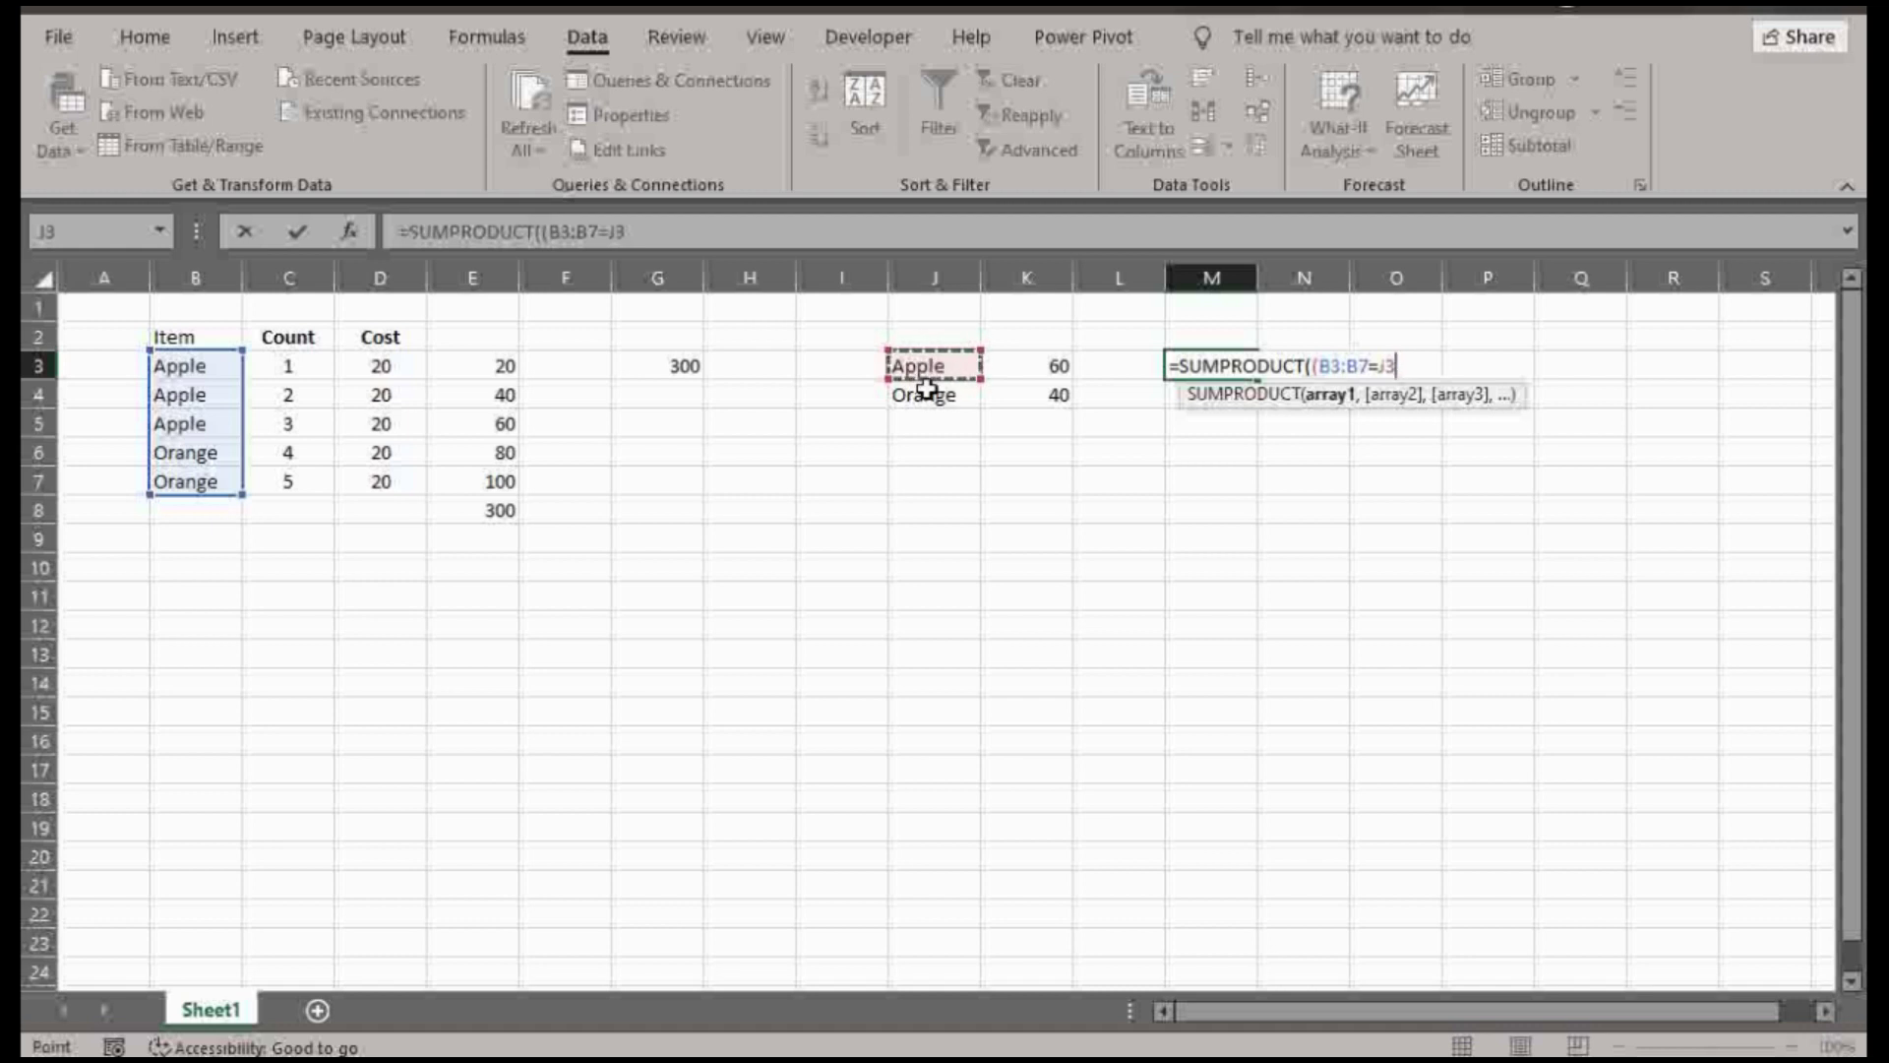
{"action": "type", "text": ")*"}
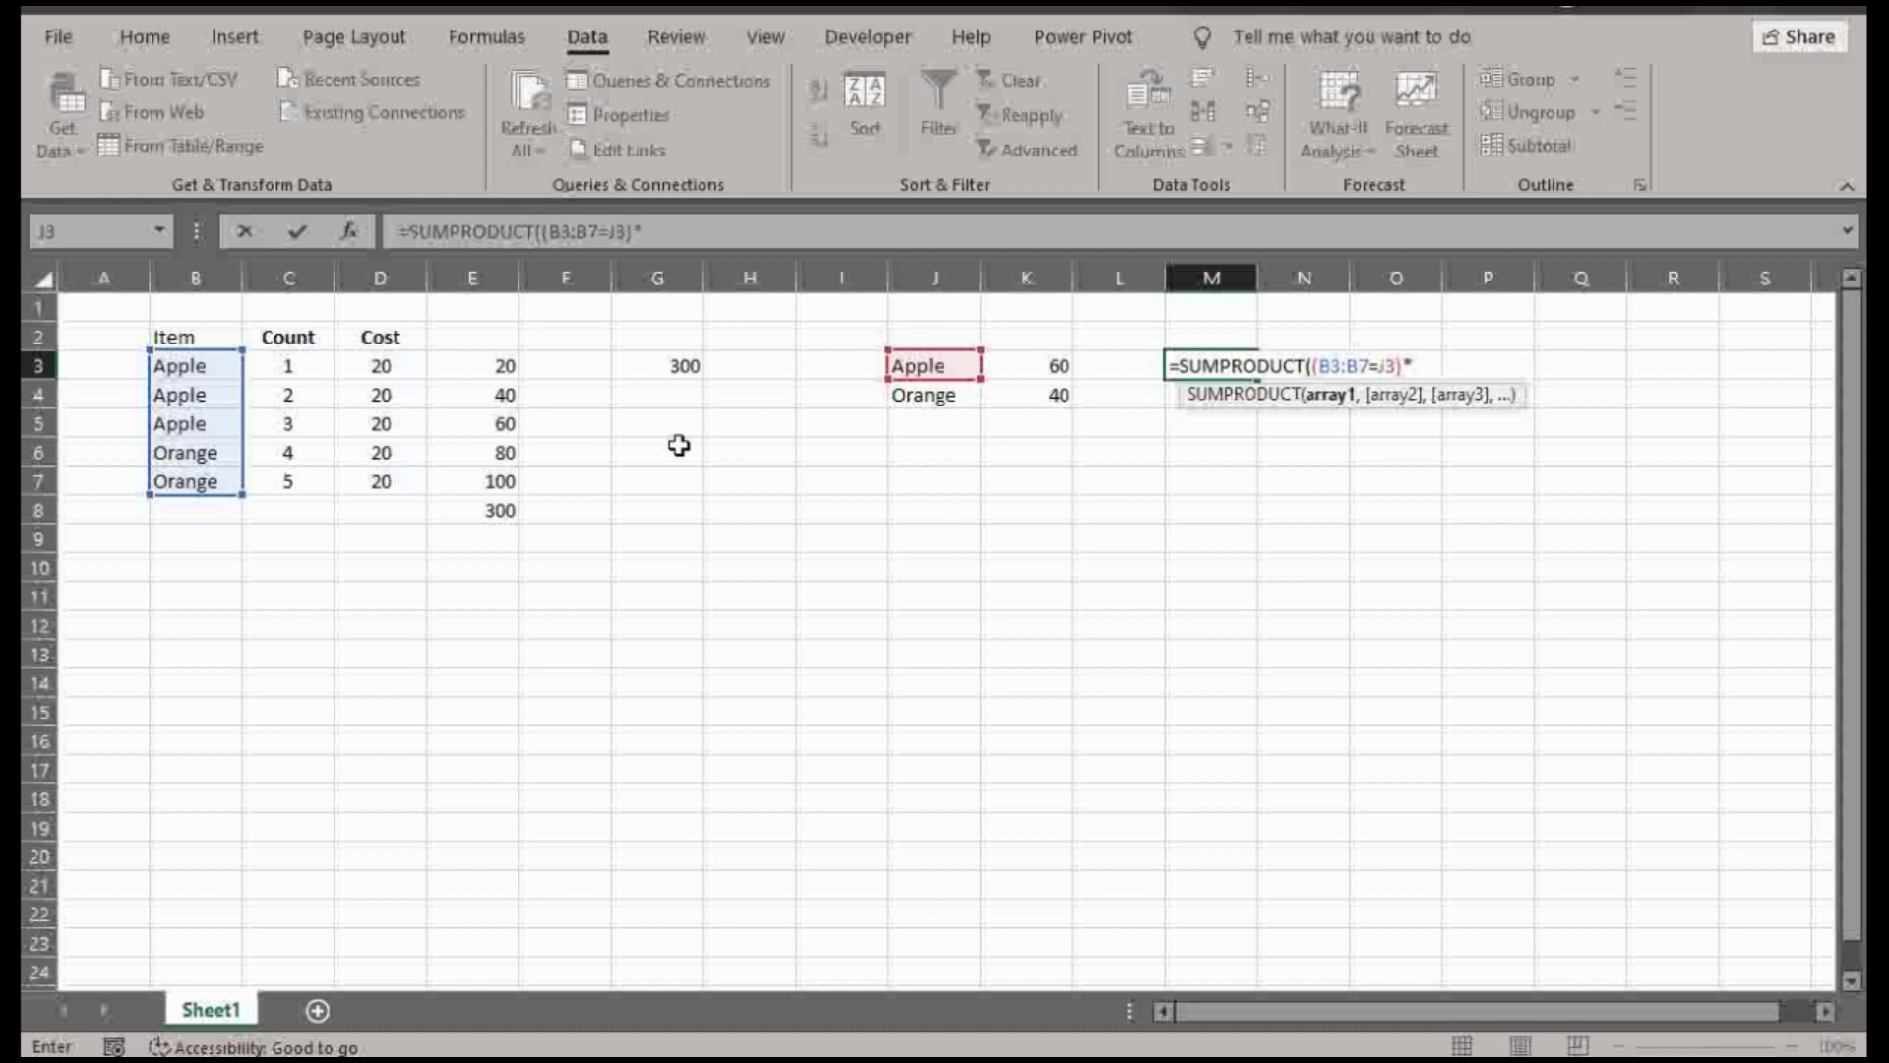
{"action": "left_click_drag", "start_coordinate": [382, 367], "coordinate": [381, 487]}
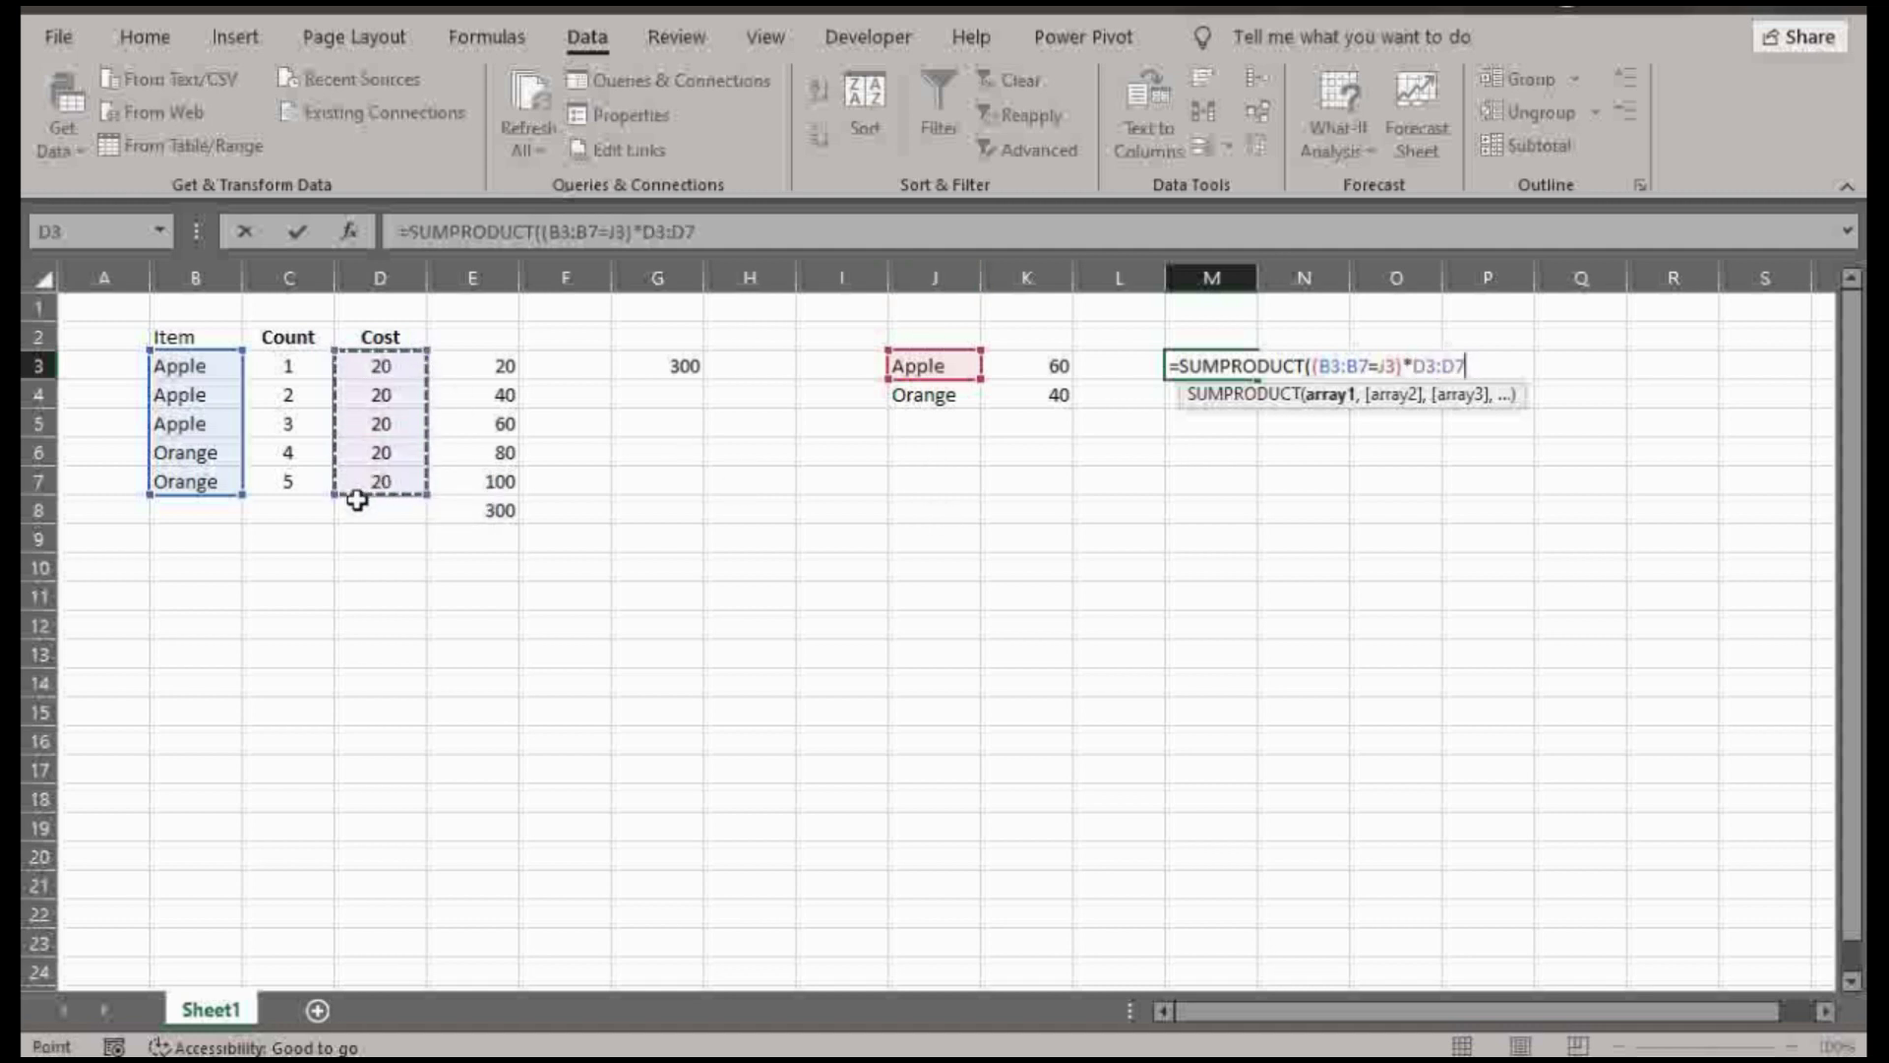
{"action": "type", "text": ")"}
{"action": "key", "text": "Return"}
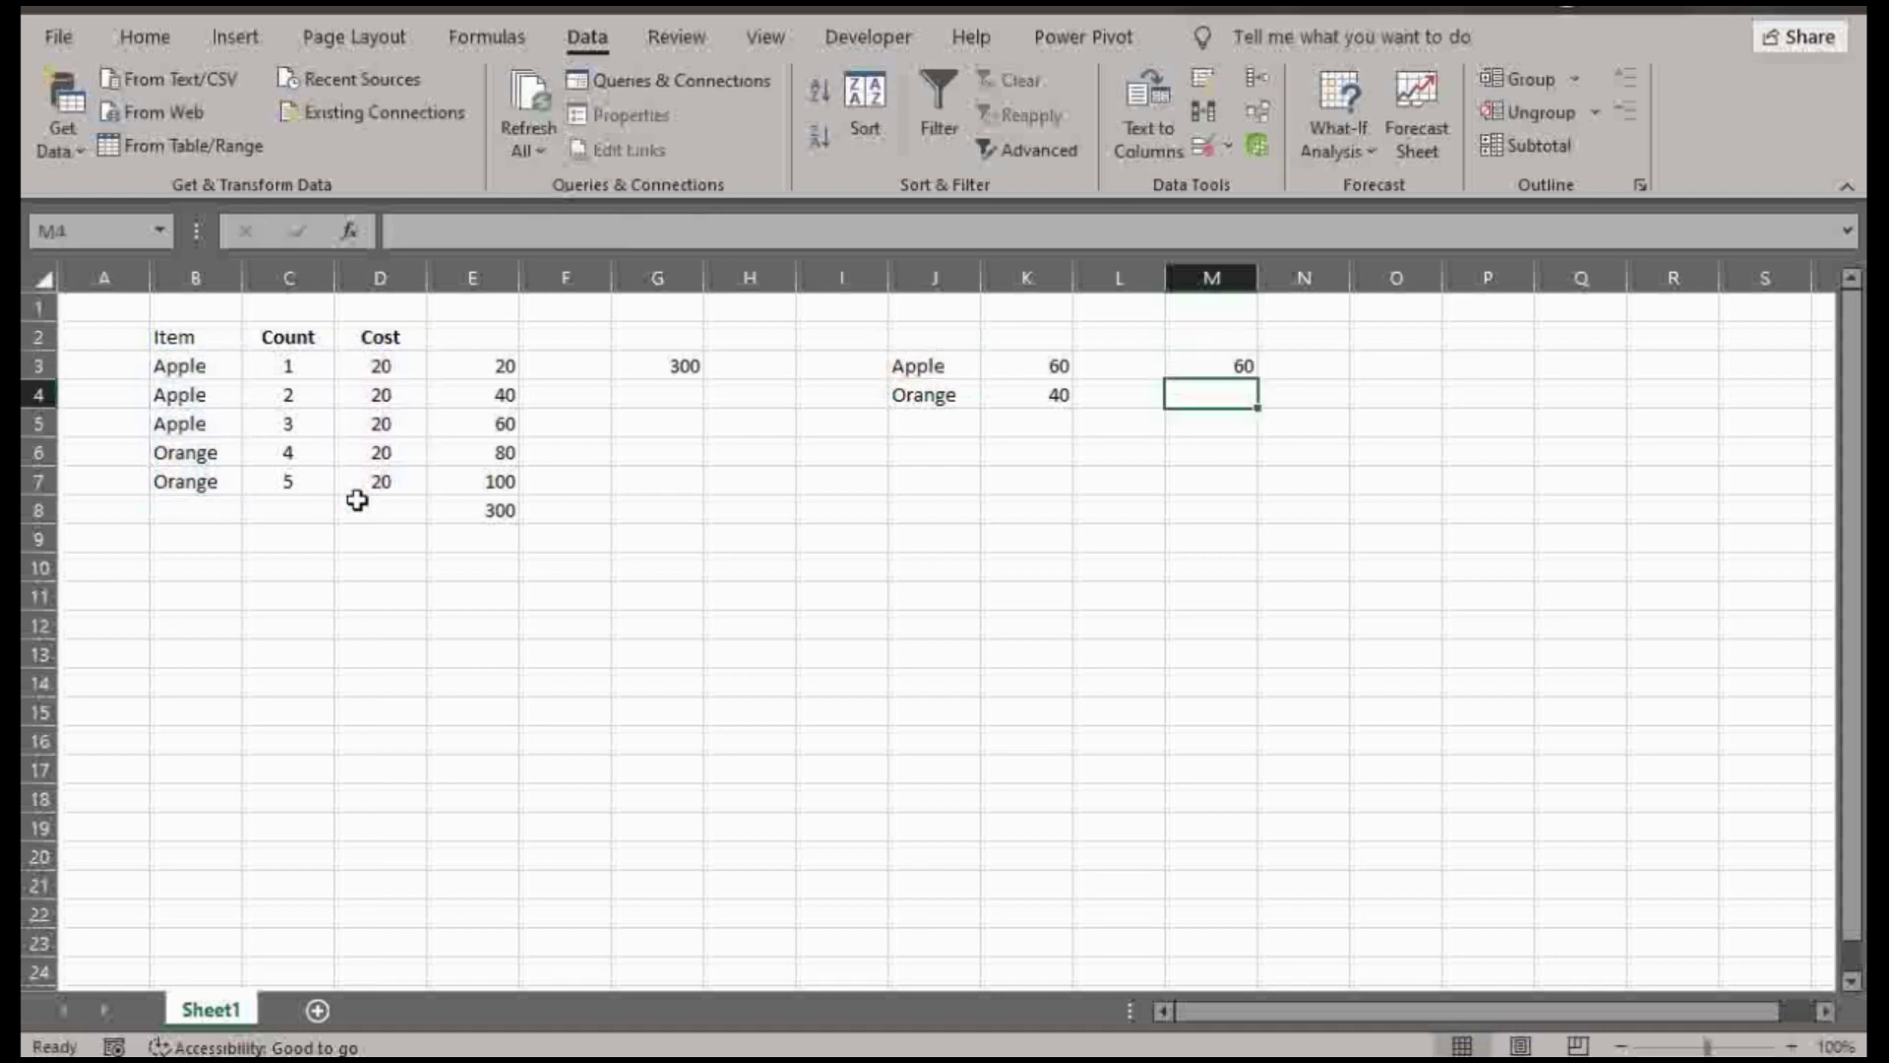
{"action": "left_click", "coordinate": [1214, 366]}
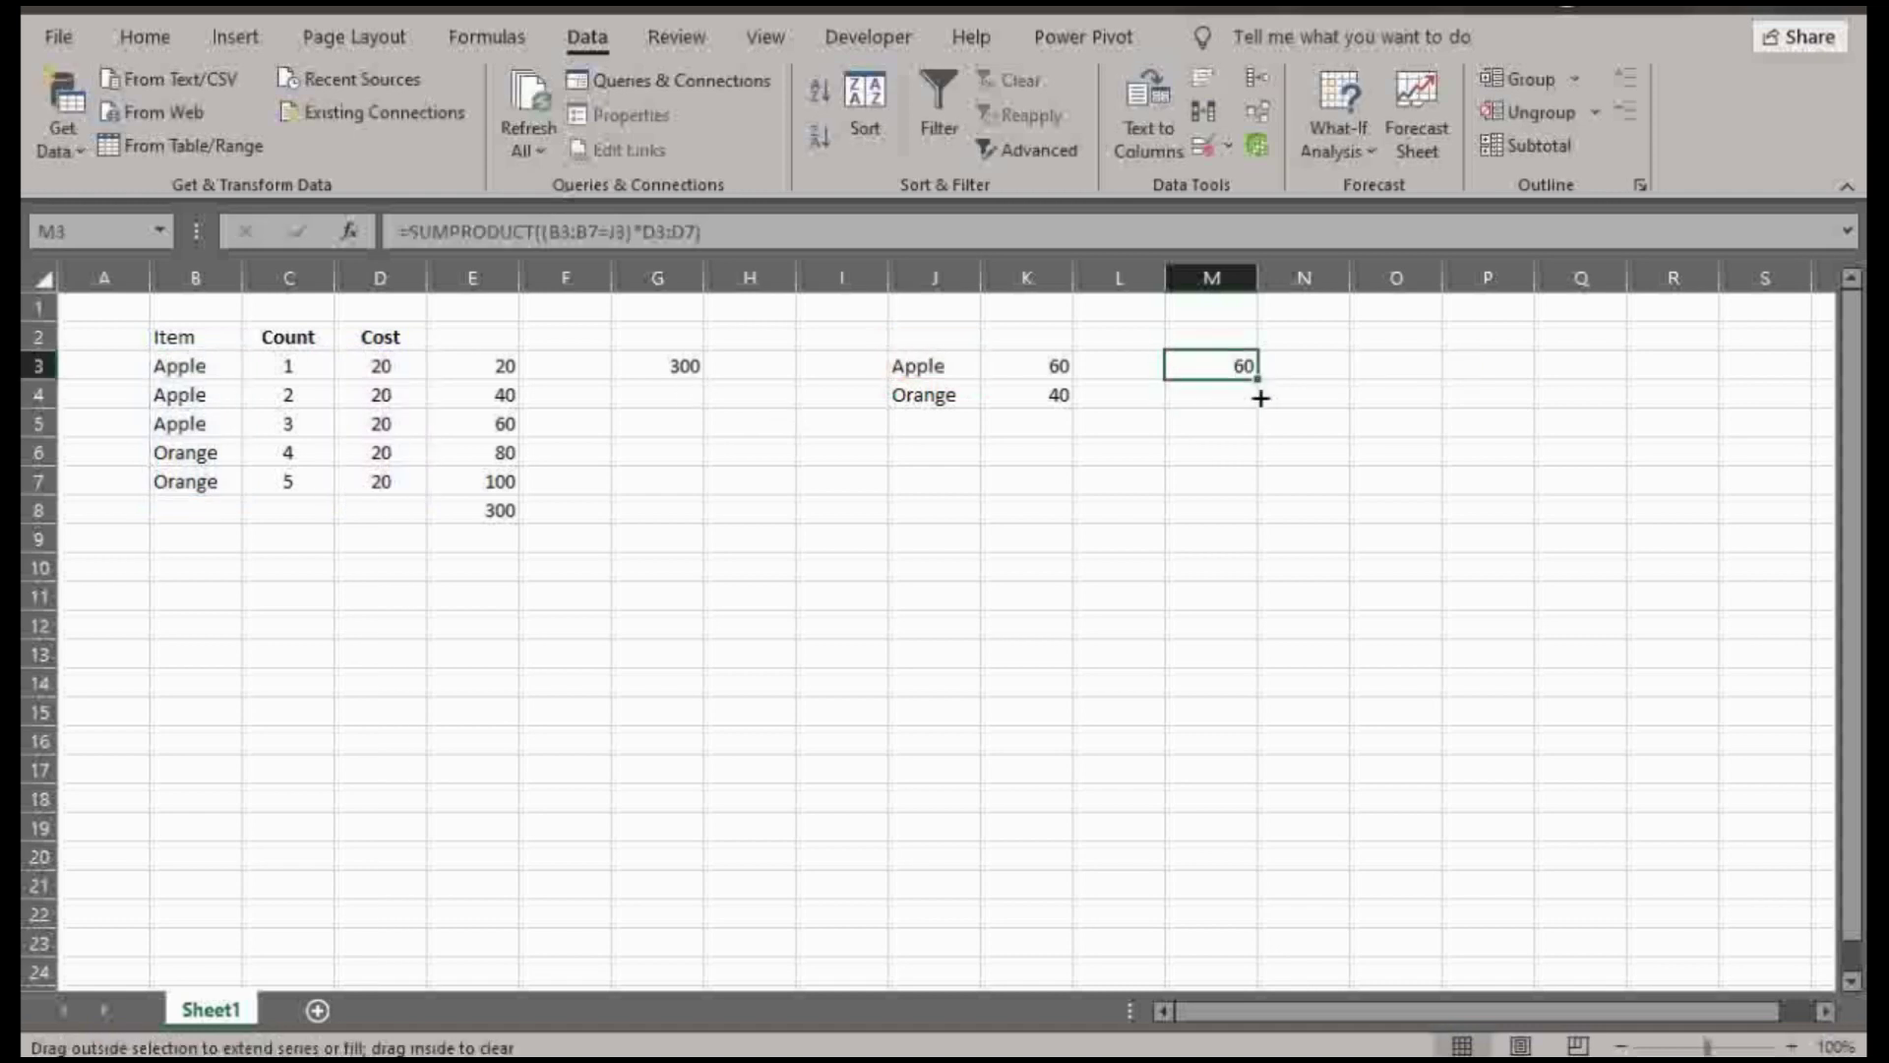
{"action": "left_click_drag", "start_coordinate": [1257, 379], "coordinate": [1257, 403]}
{"action": "left_click", "coordinate": [1215, 366]}
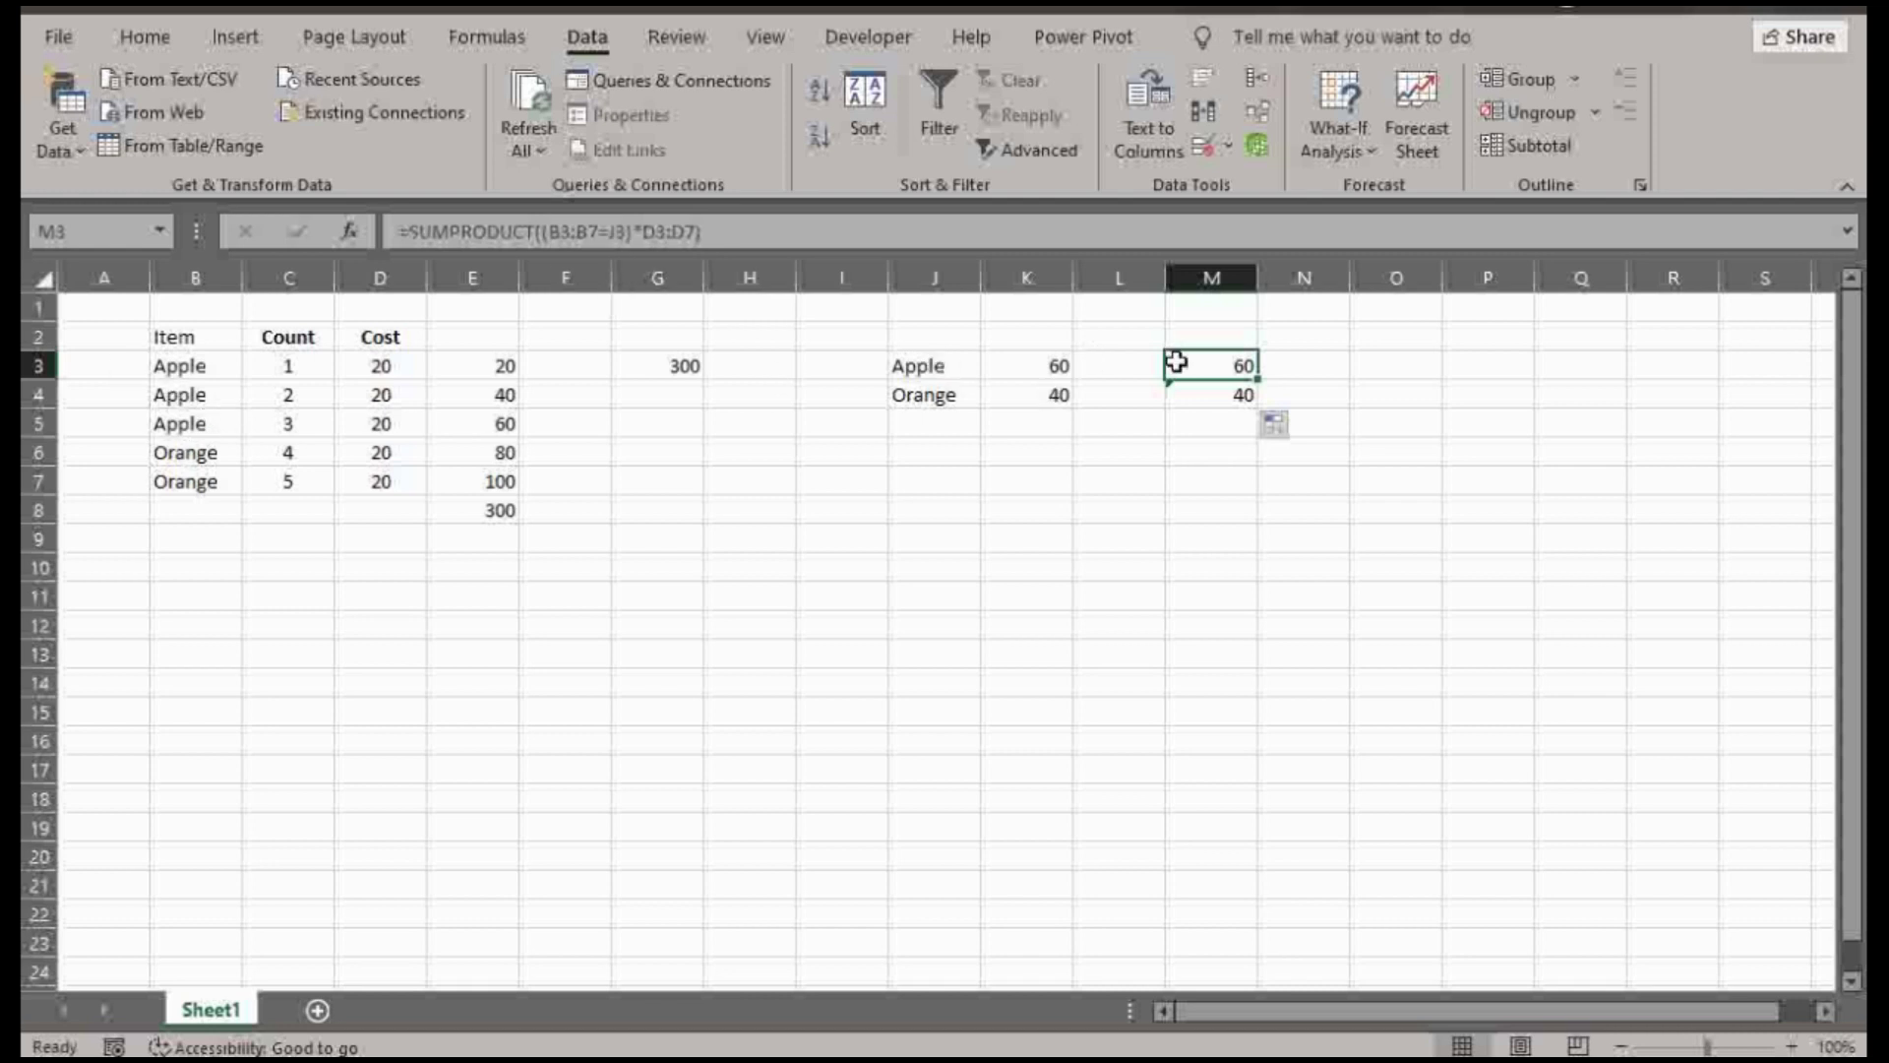
{"action": "left_click", "coordinate": [1178, 392]}
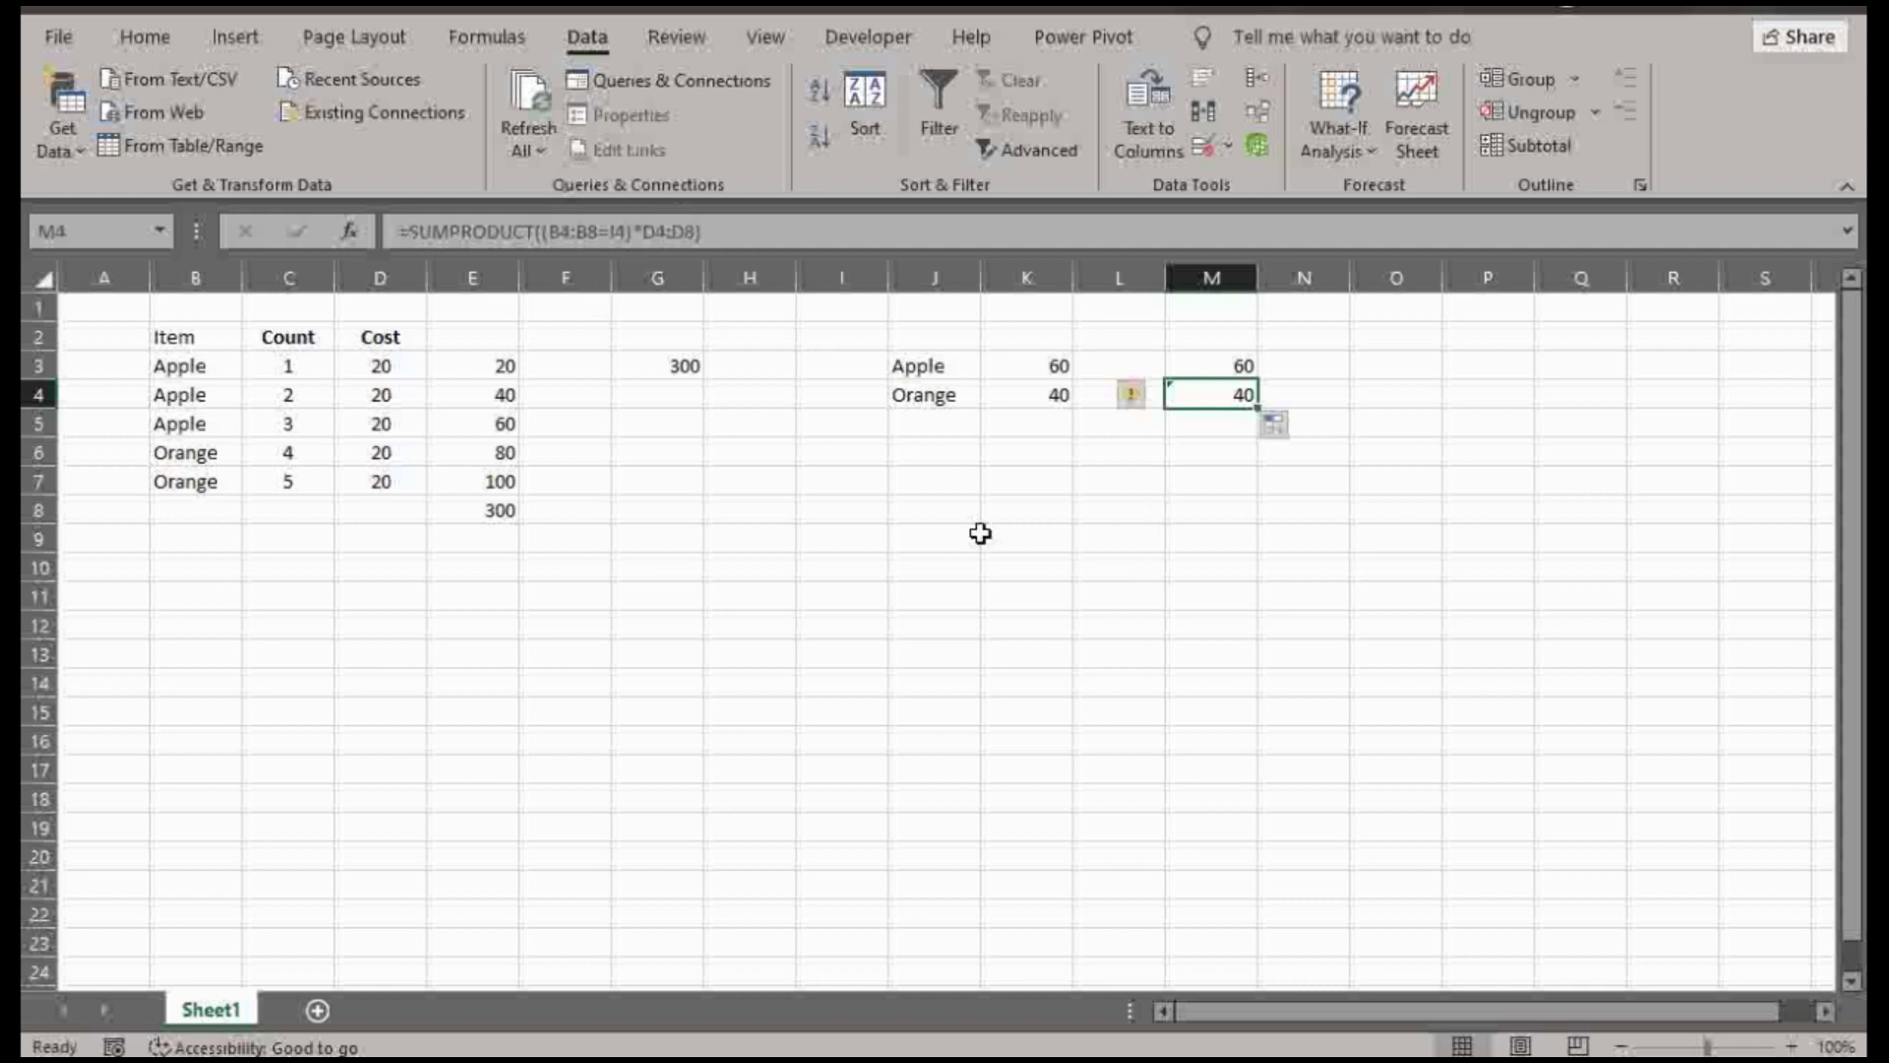
{"action": "left_click", "coordinate": [1134, 543]}
{"action": "type", "text": "="}
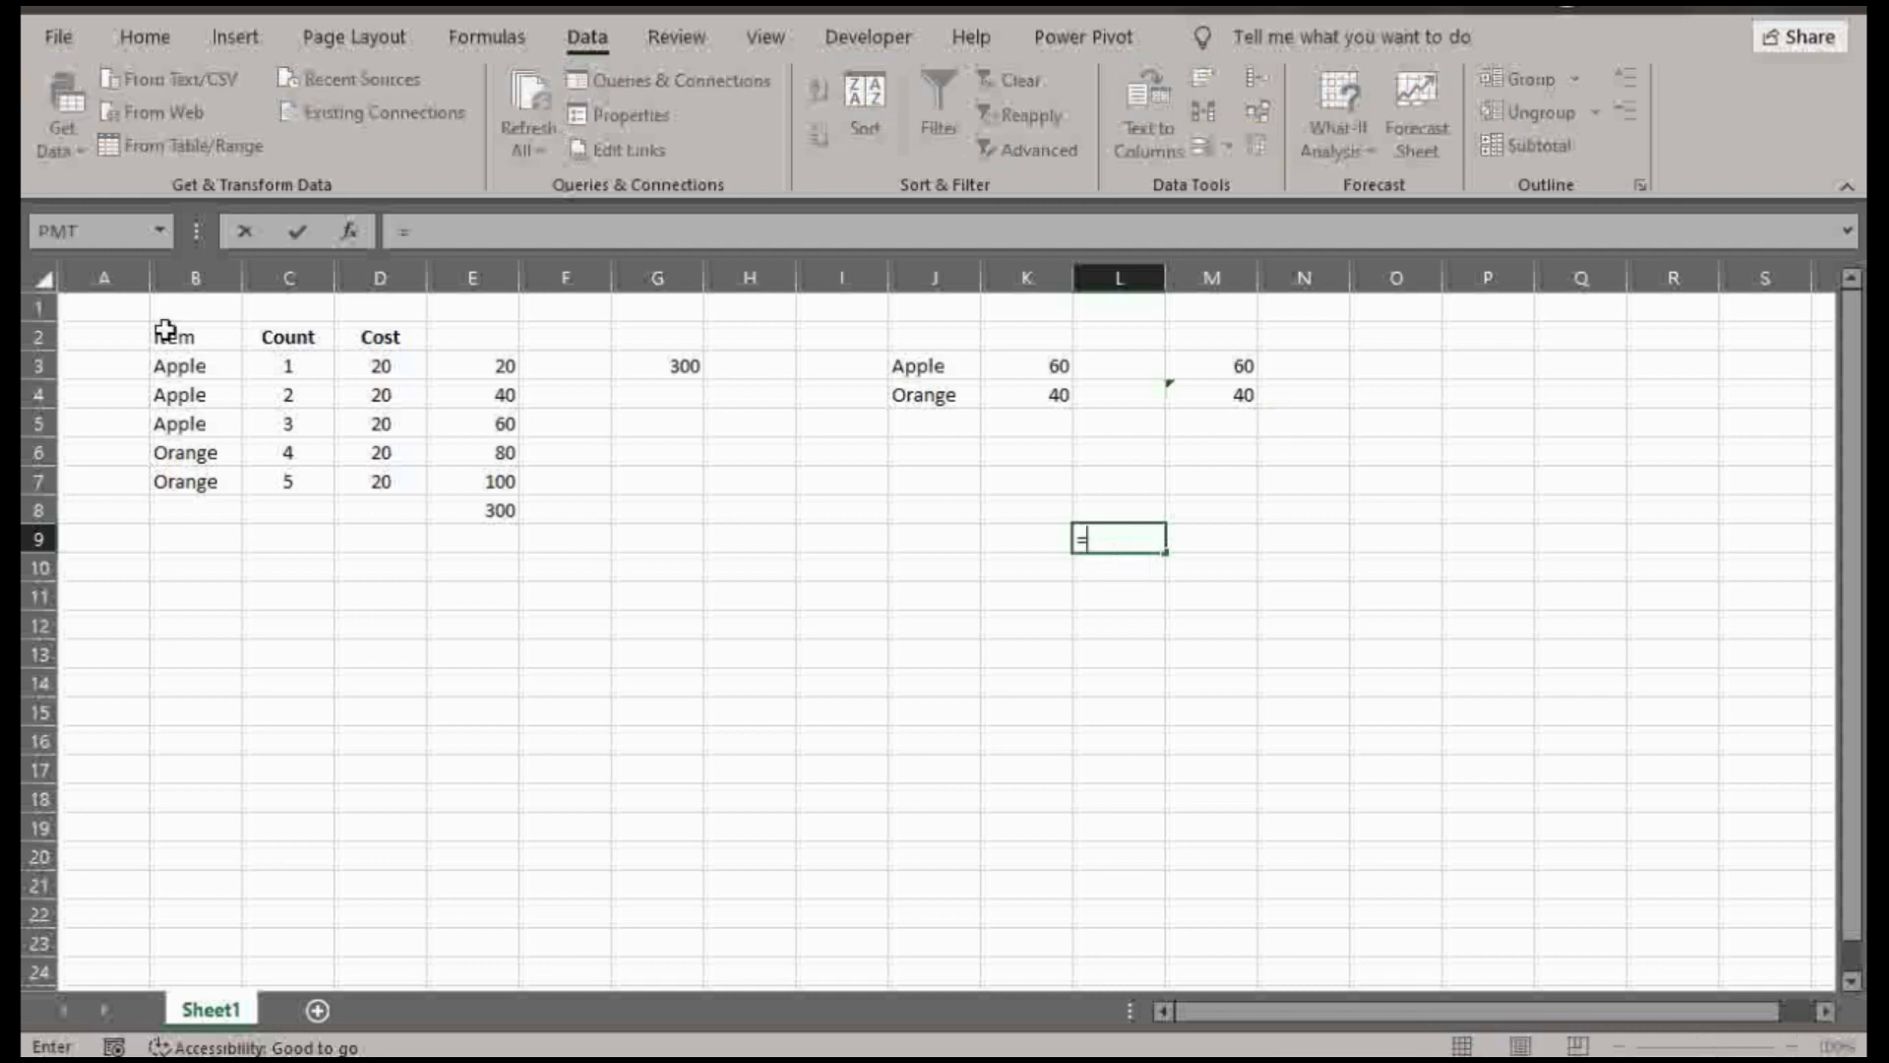
{"action": "left_click", "coordinate": [177, 366]}
{"action": "type", "text": "="}
{"action": "left_click", "coordinate": [928, 366]}
{"action": "key", "text": "Return"}
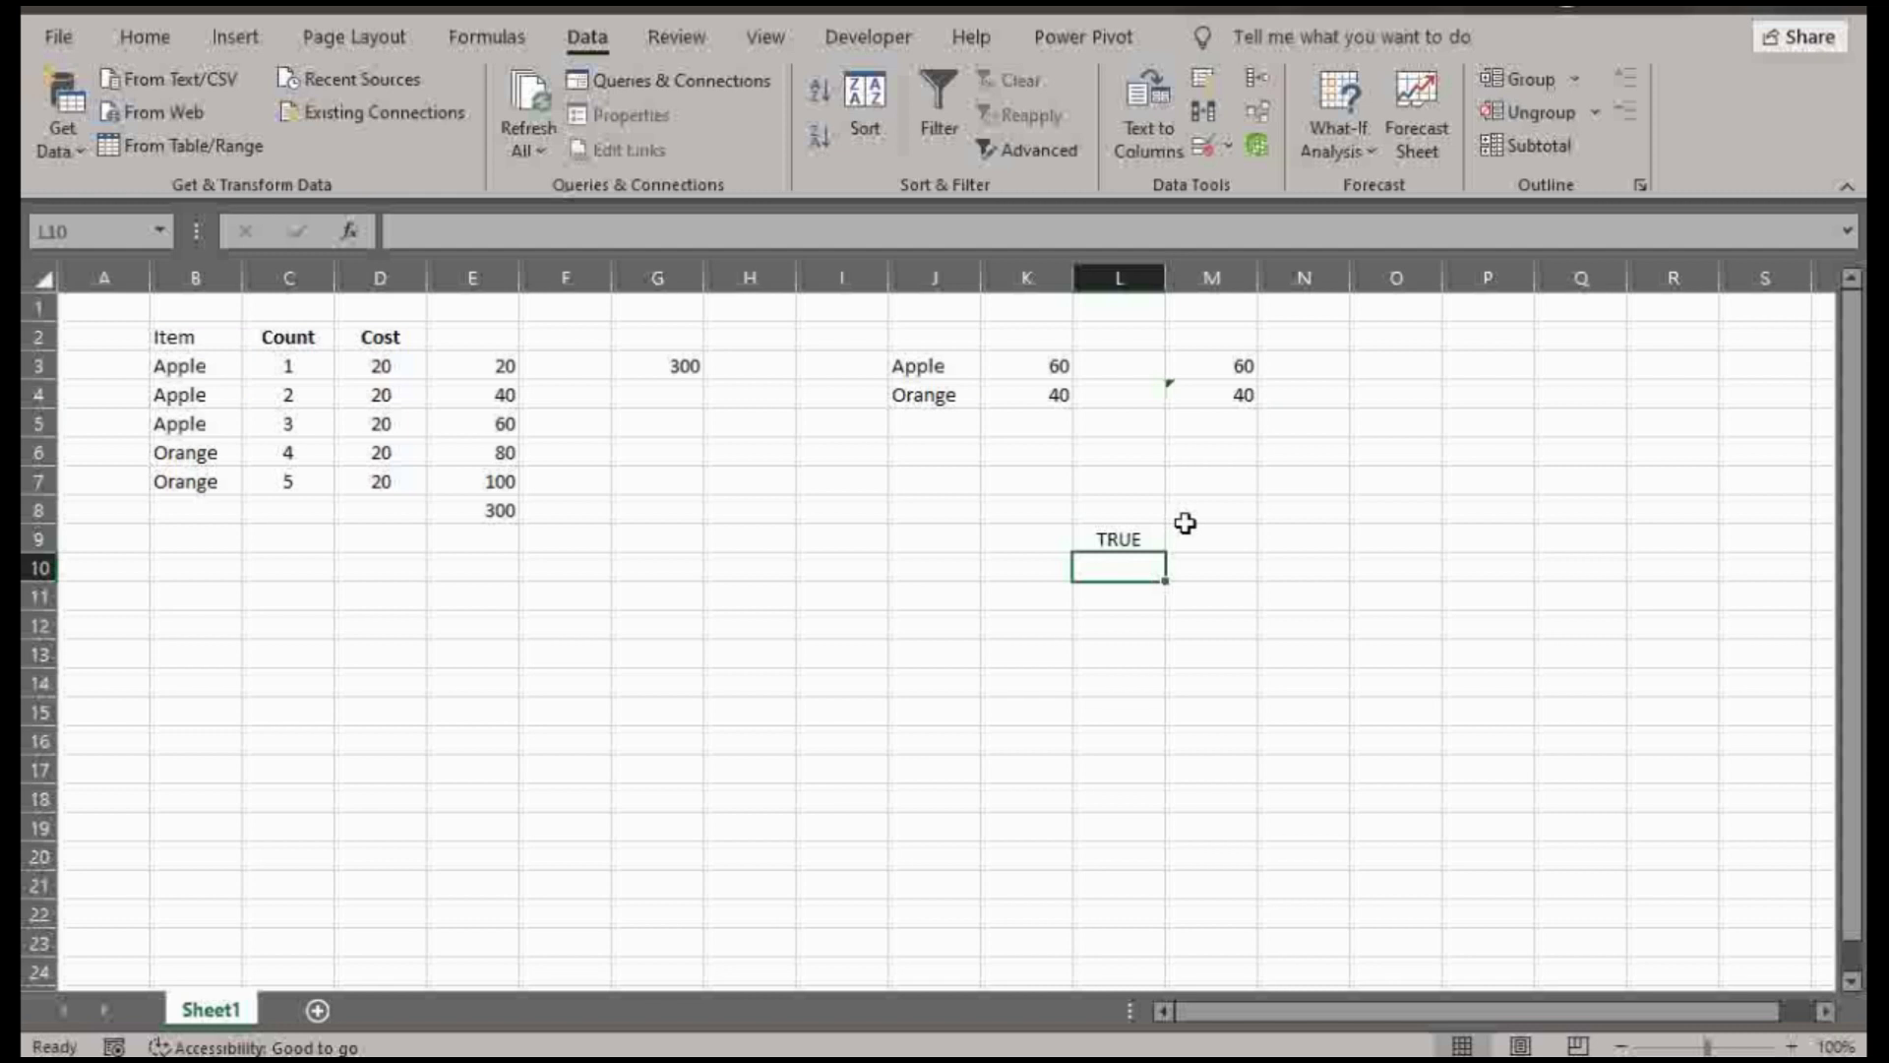
{"action": "left_click", "coordinate": [1123, 535]}
{"action": "key", "text": "Delete"}
{"action": "left_click", "coordinate": [1211, 368]}
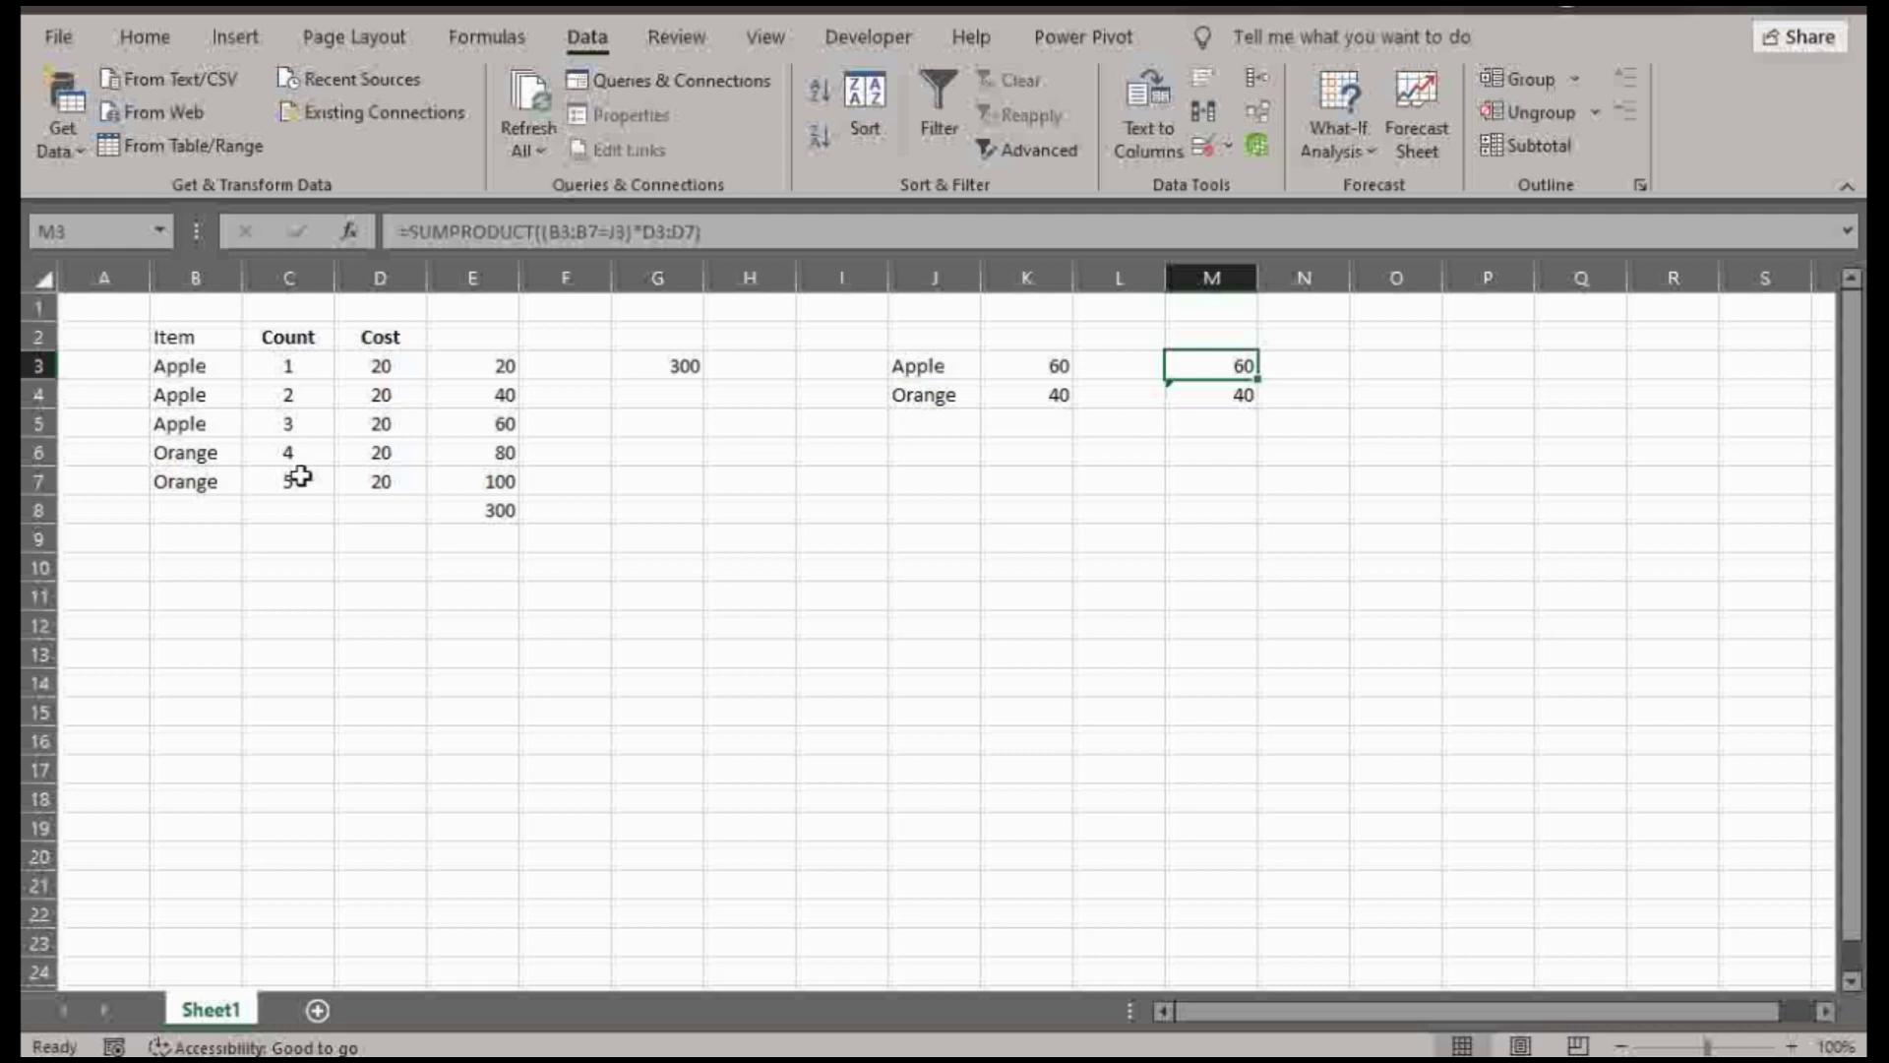
{"action": "left_click", "coordinate": [1217, 402]}
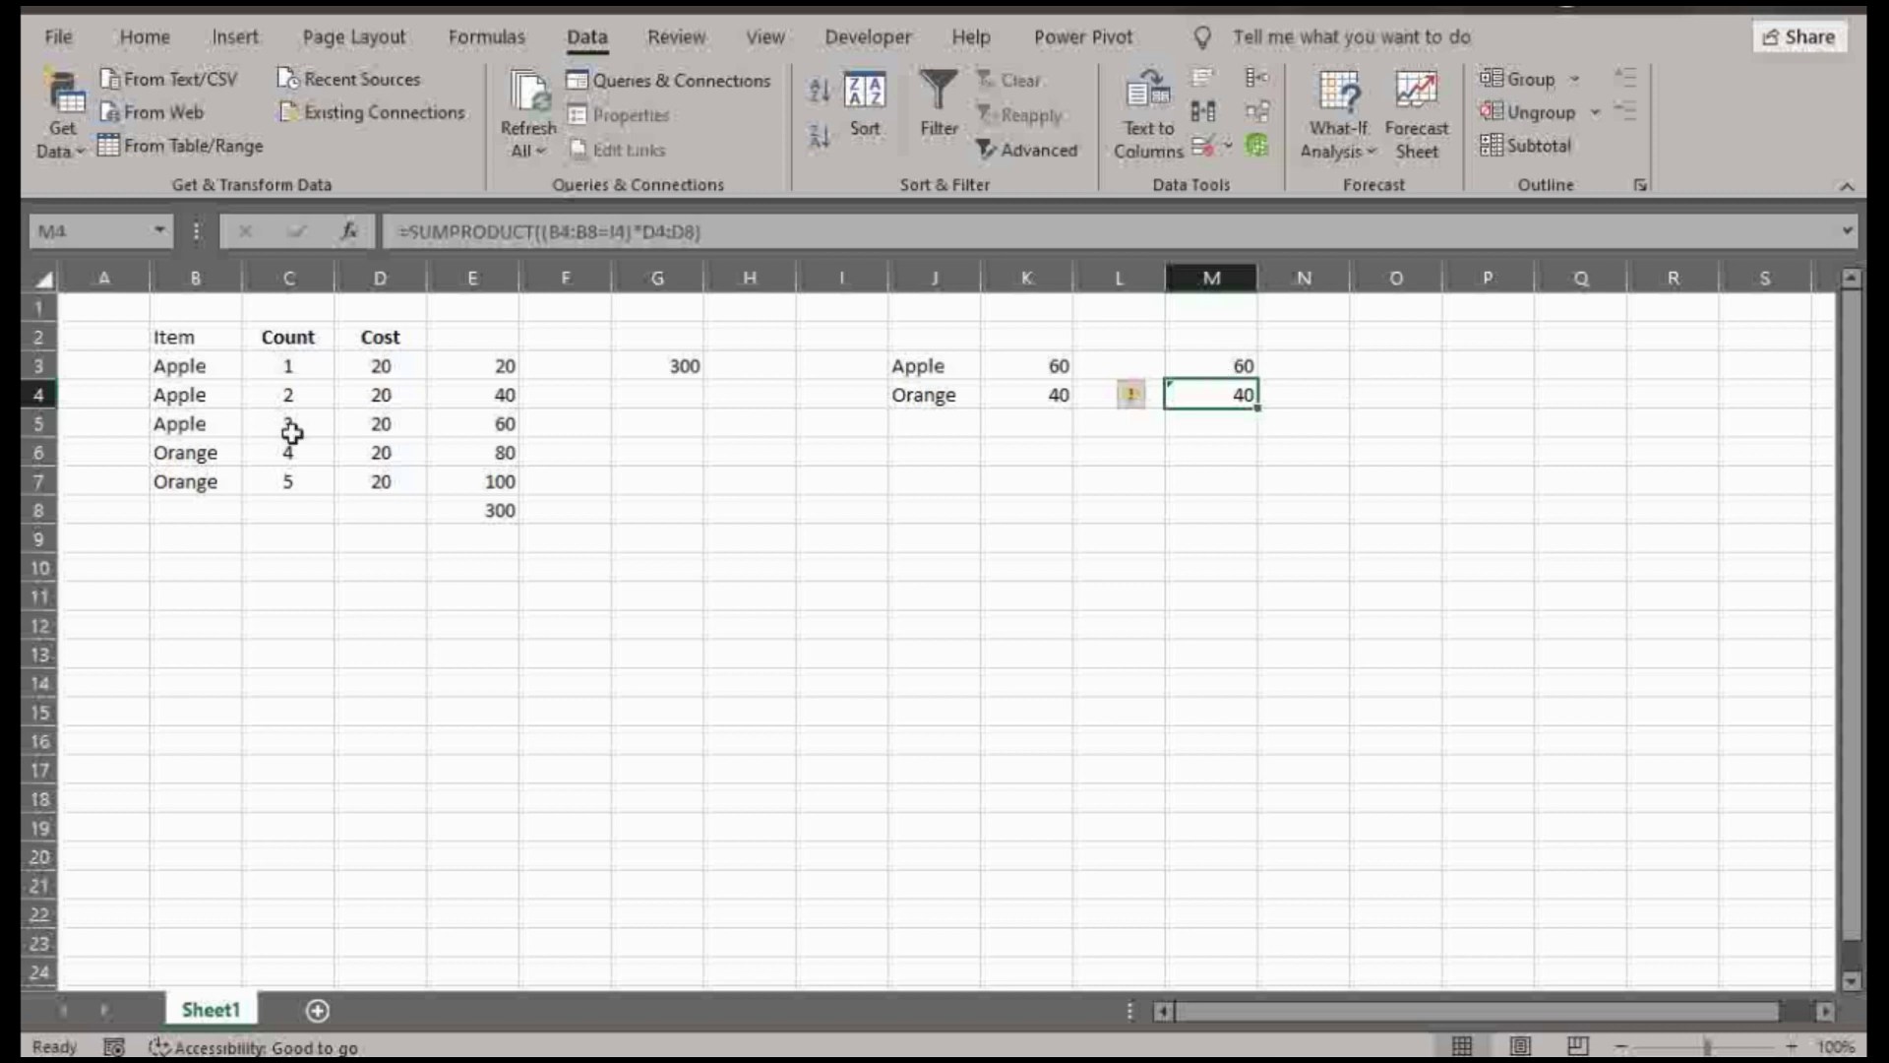
- Replace the item ranges in the Apple and Orange SUMPRODUCT formulas with column B
{"action": "left_click", "coordinate": [1222, 365]}
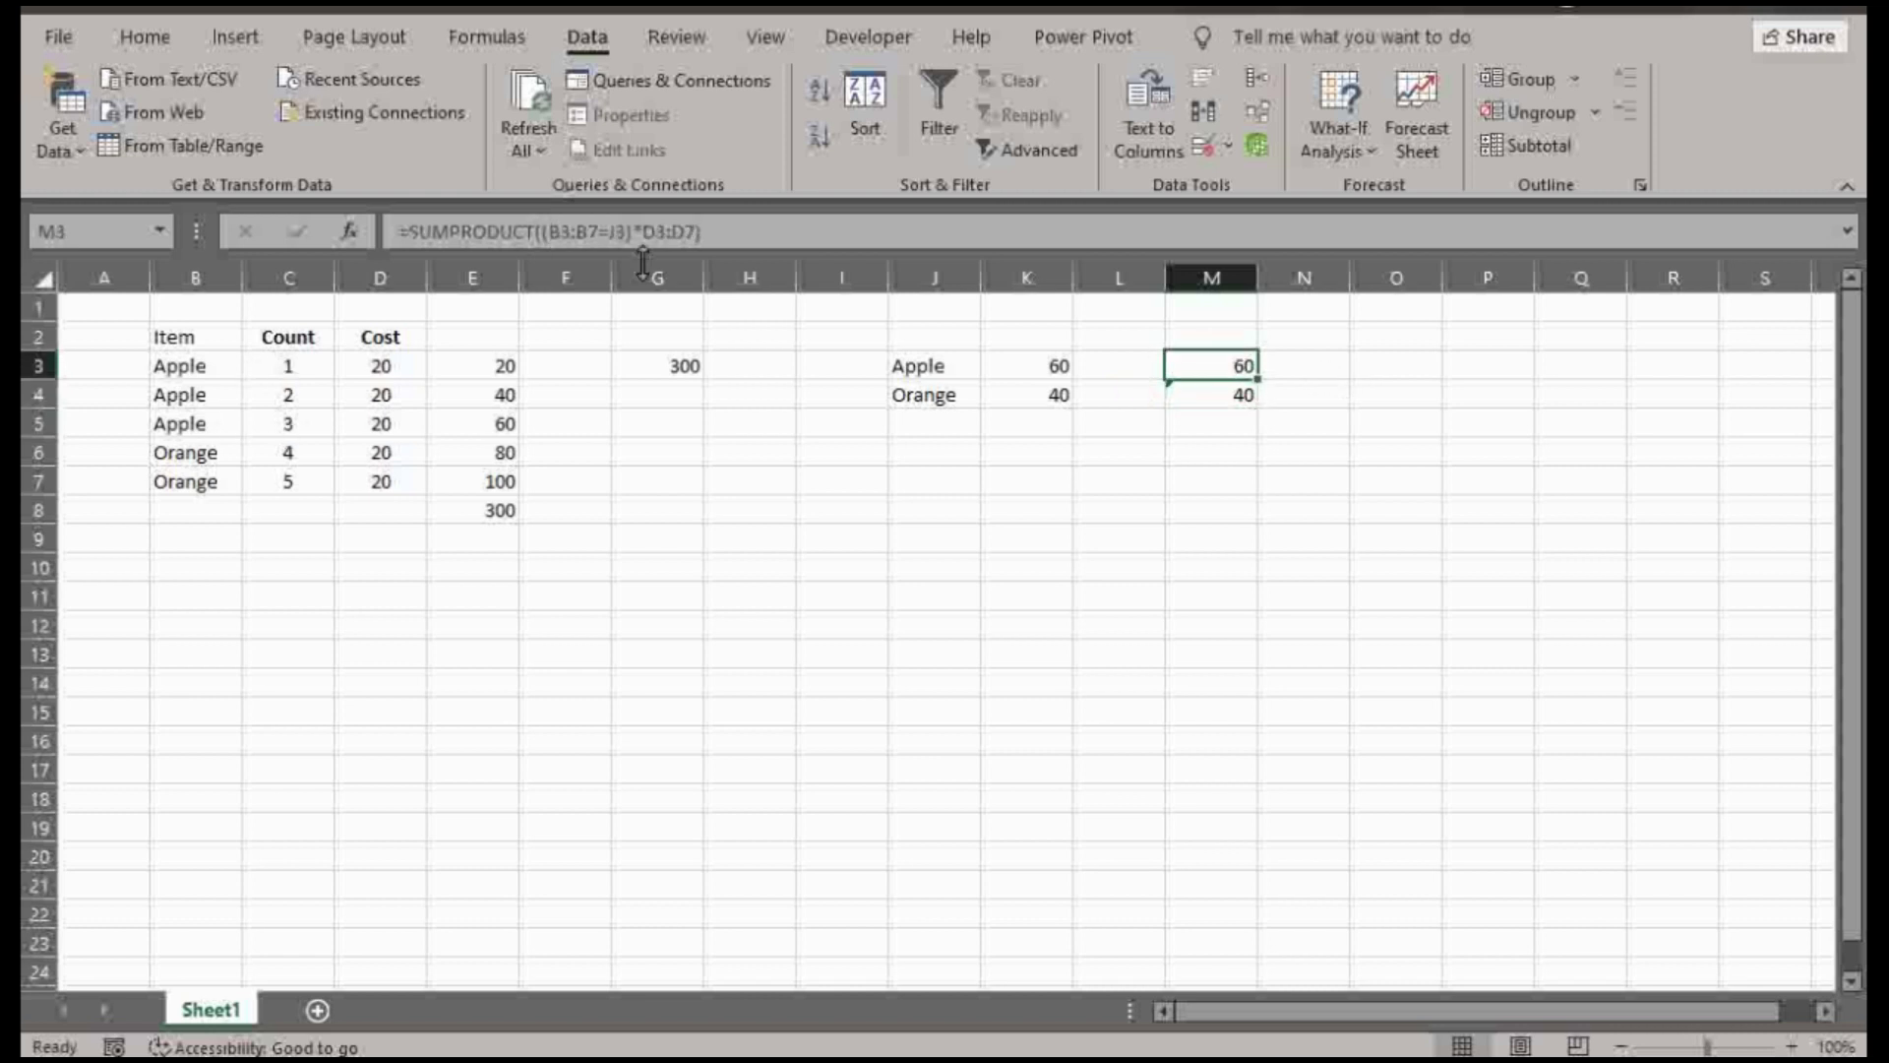
{"action": "left_click", "coordinate": [591, 231]}
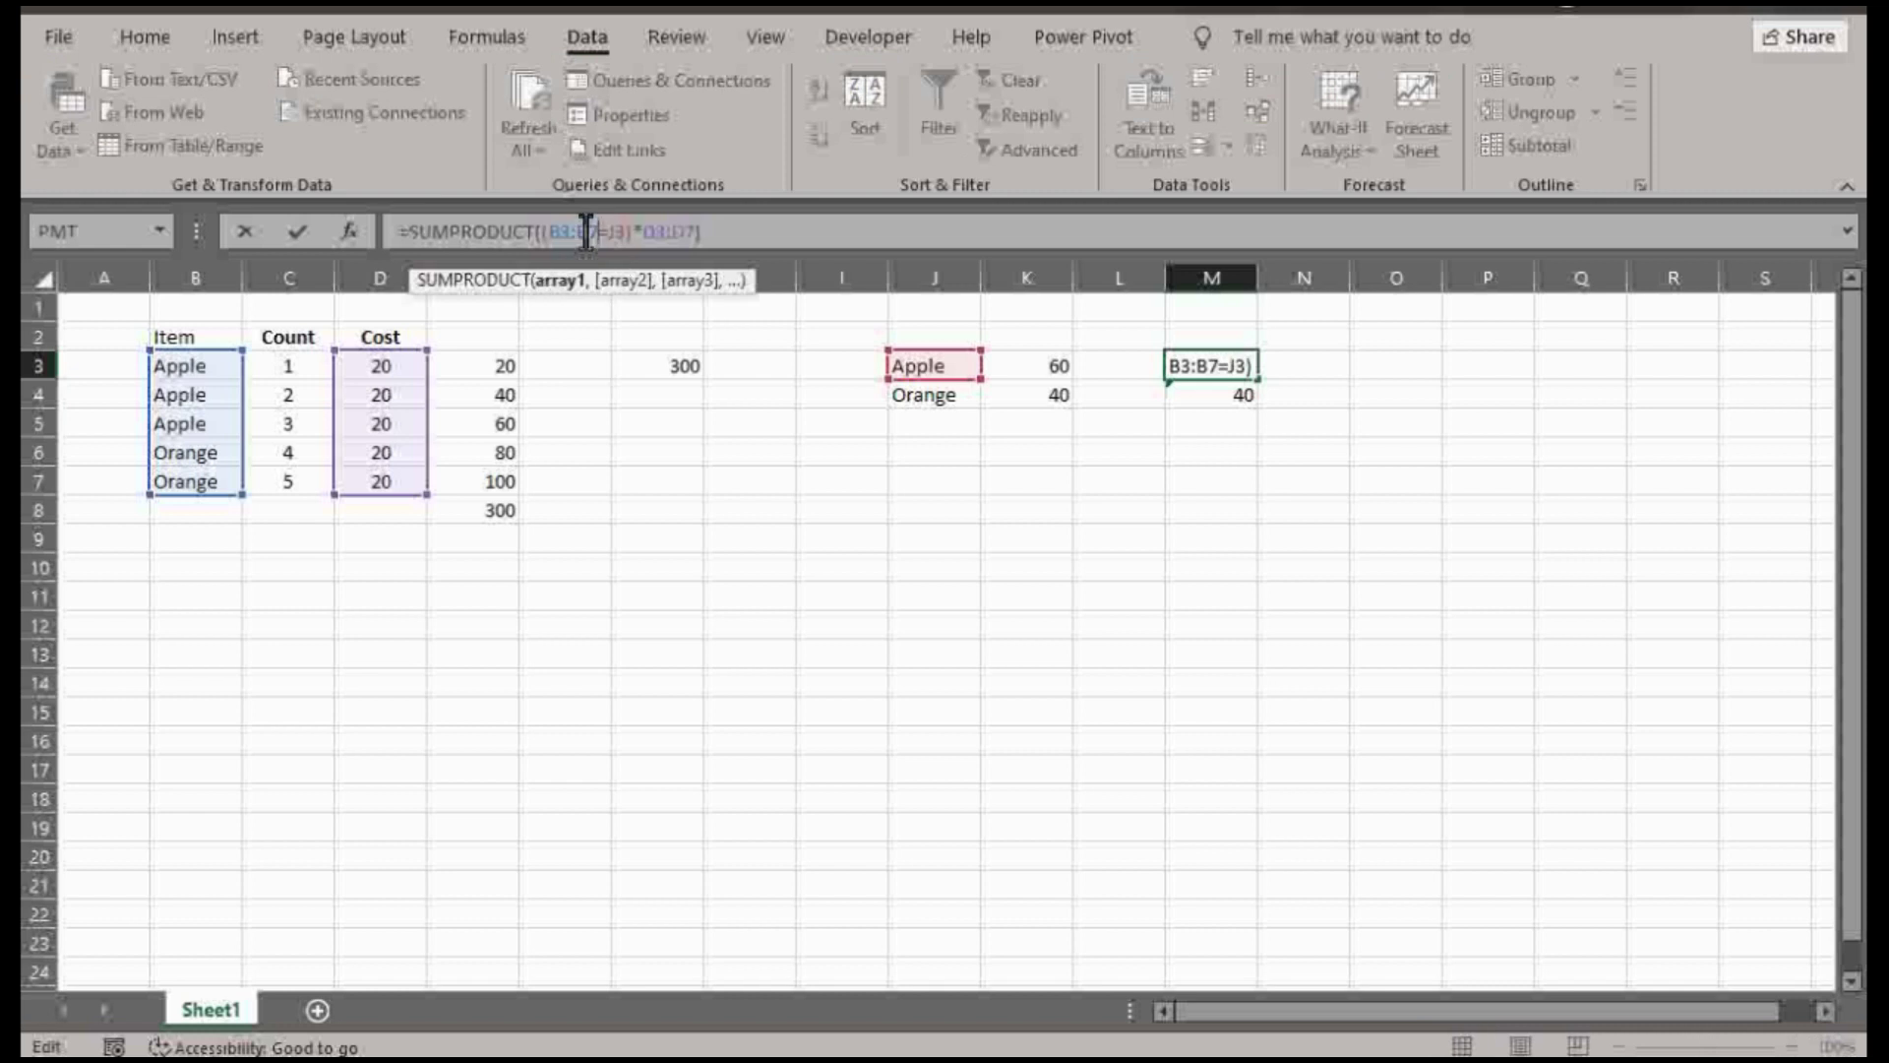
{"action": "left_click_drag", "start_coordinate": [598, 230], "coordinate": [551, 231]}
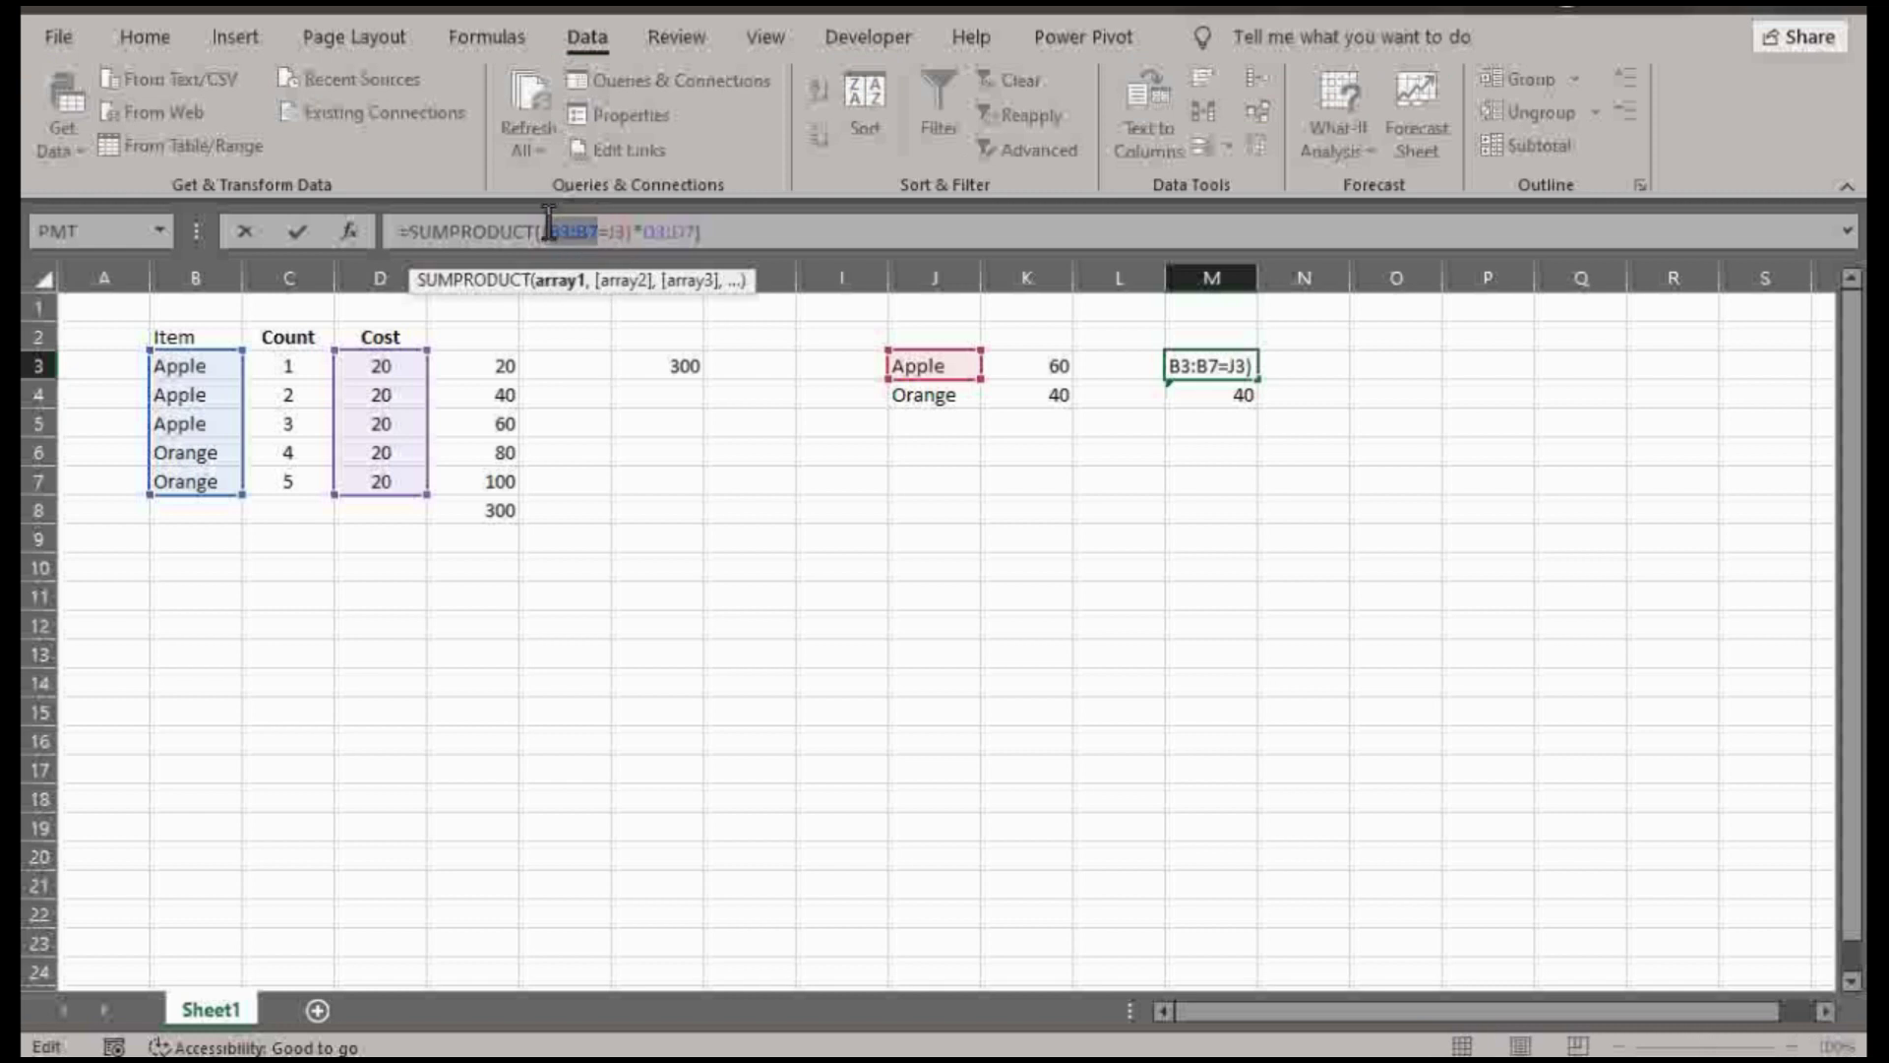
{"action": "left_click", "coordinate": [195, 278]}
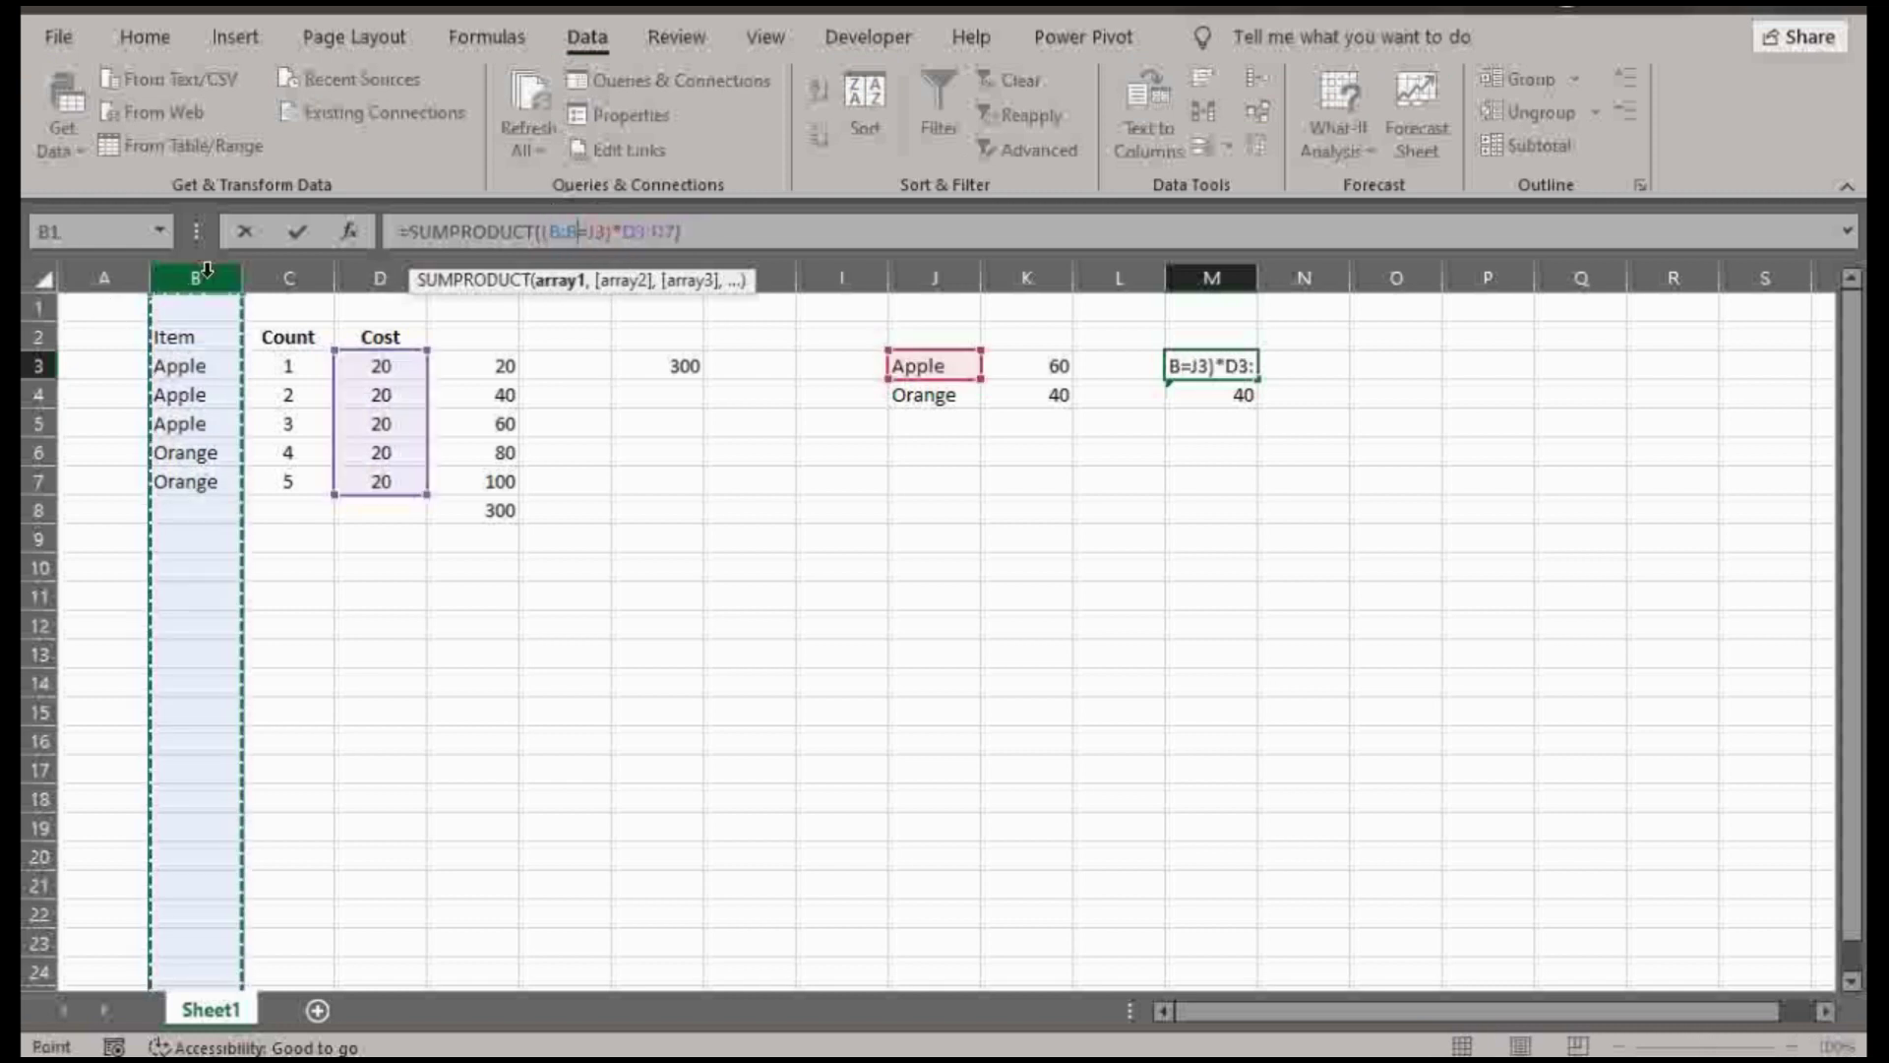
{"action": "key", "text": "Return"}
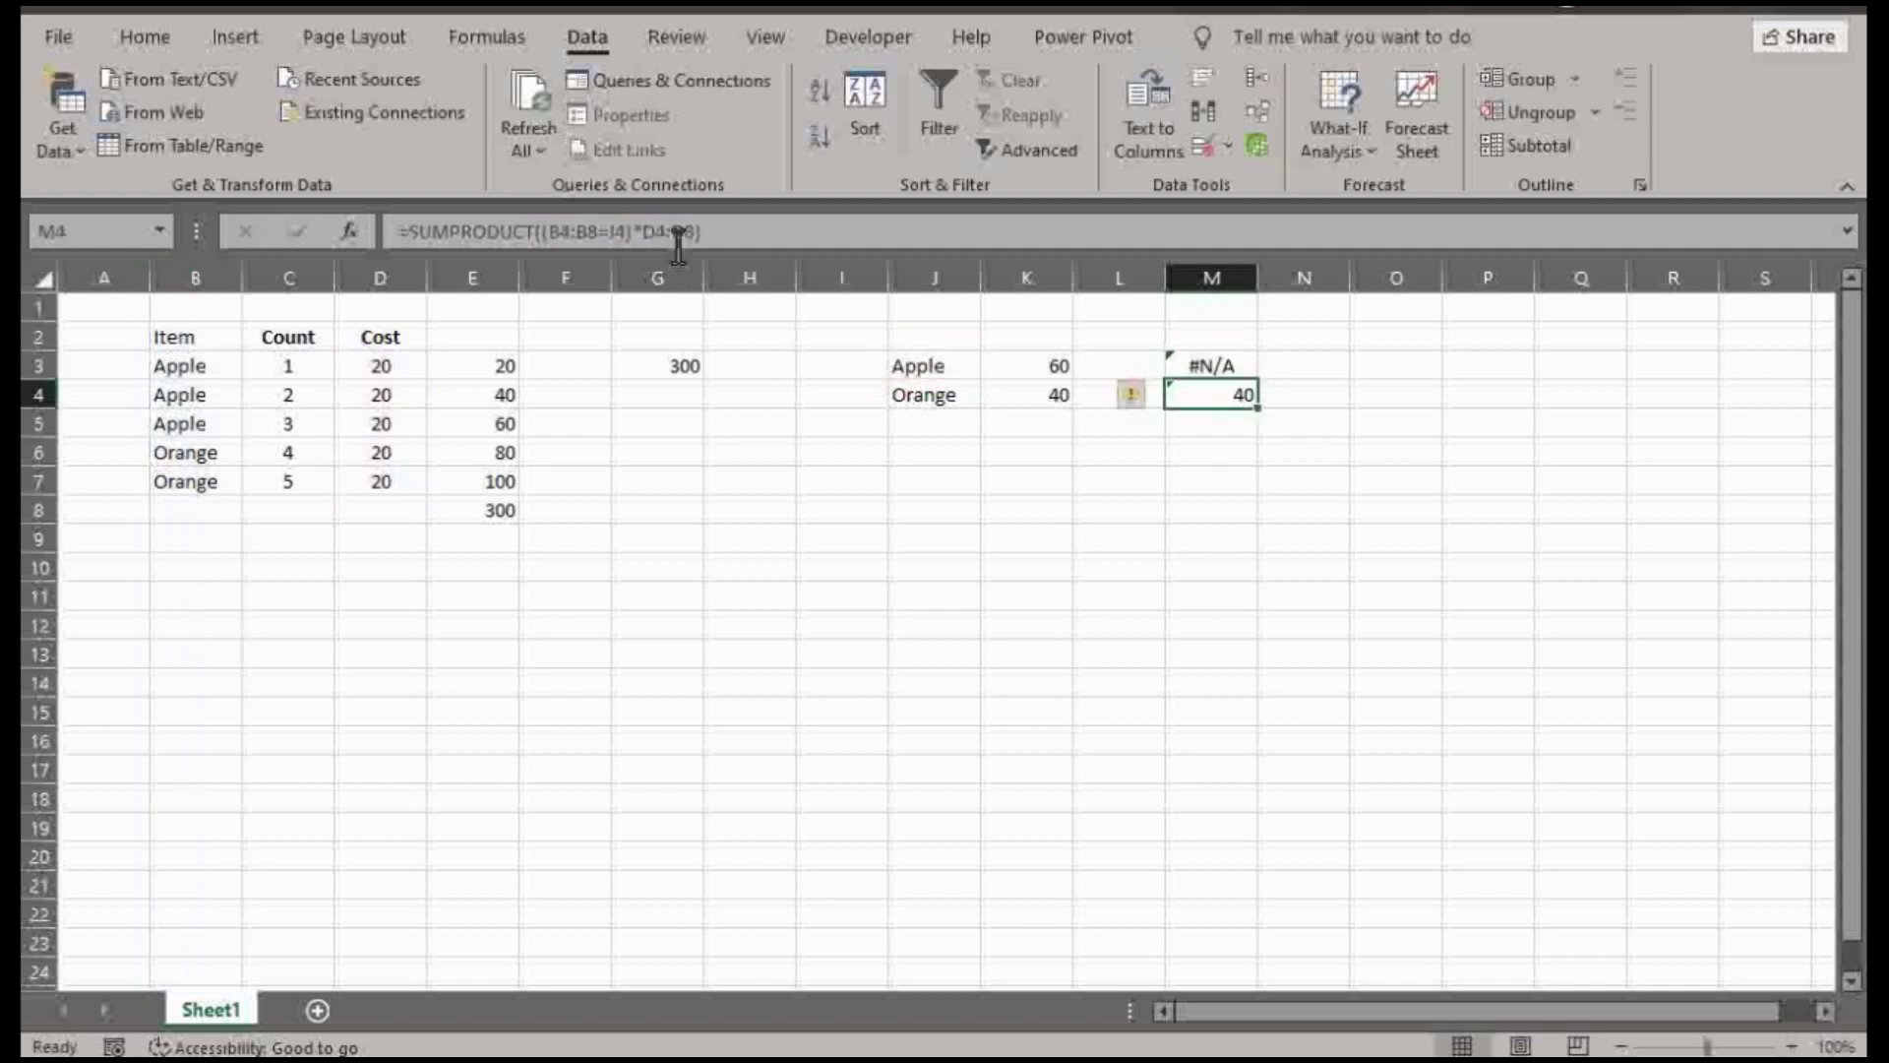
{"action": "left_click", "coordinate": [621, 231]}
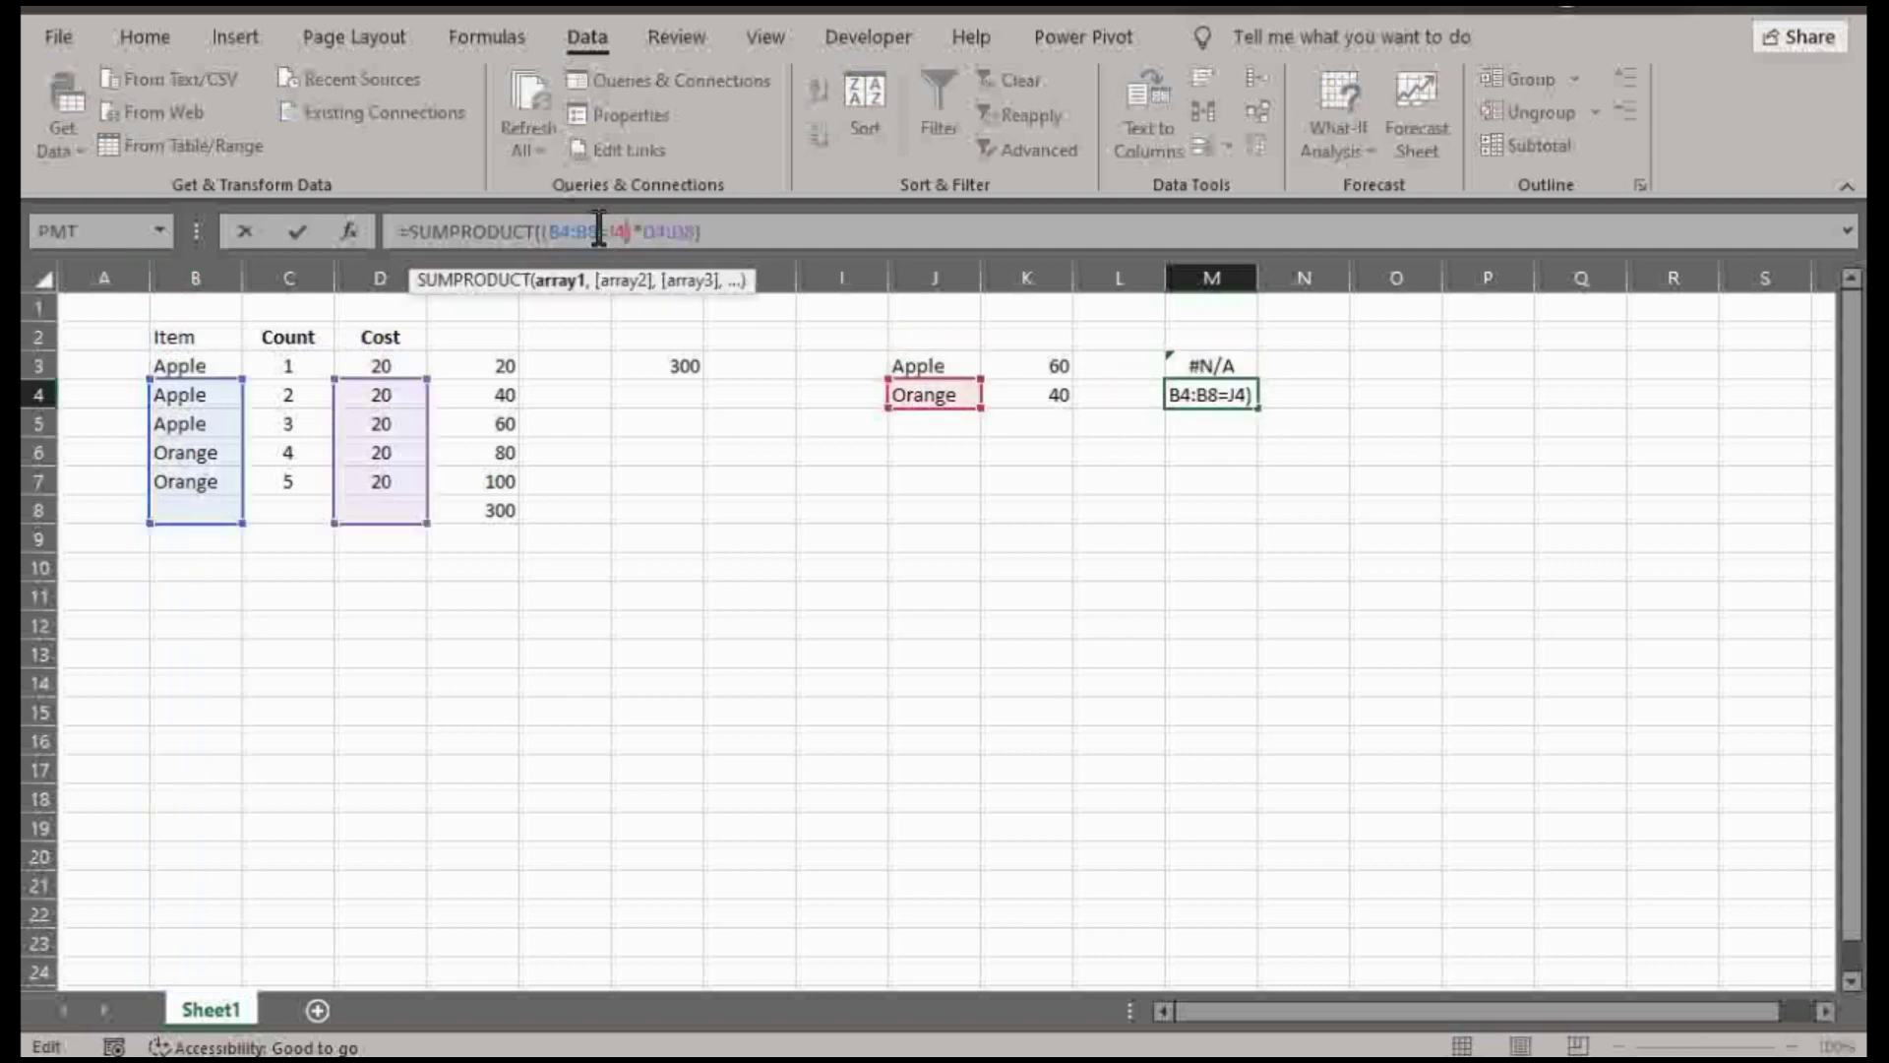
{"action": "left_click_drag", "start_coordinate": [608, 231], "coordinate": [558, 231]}
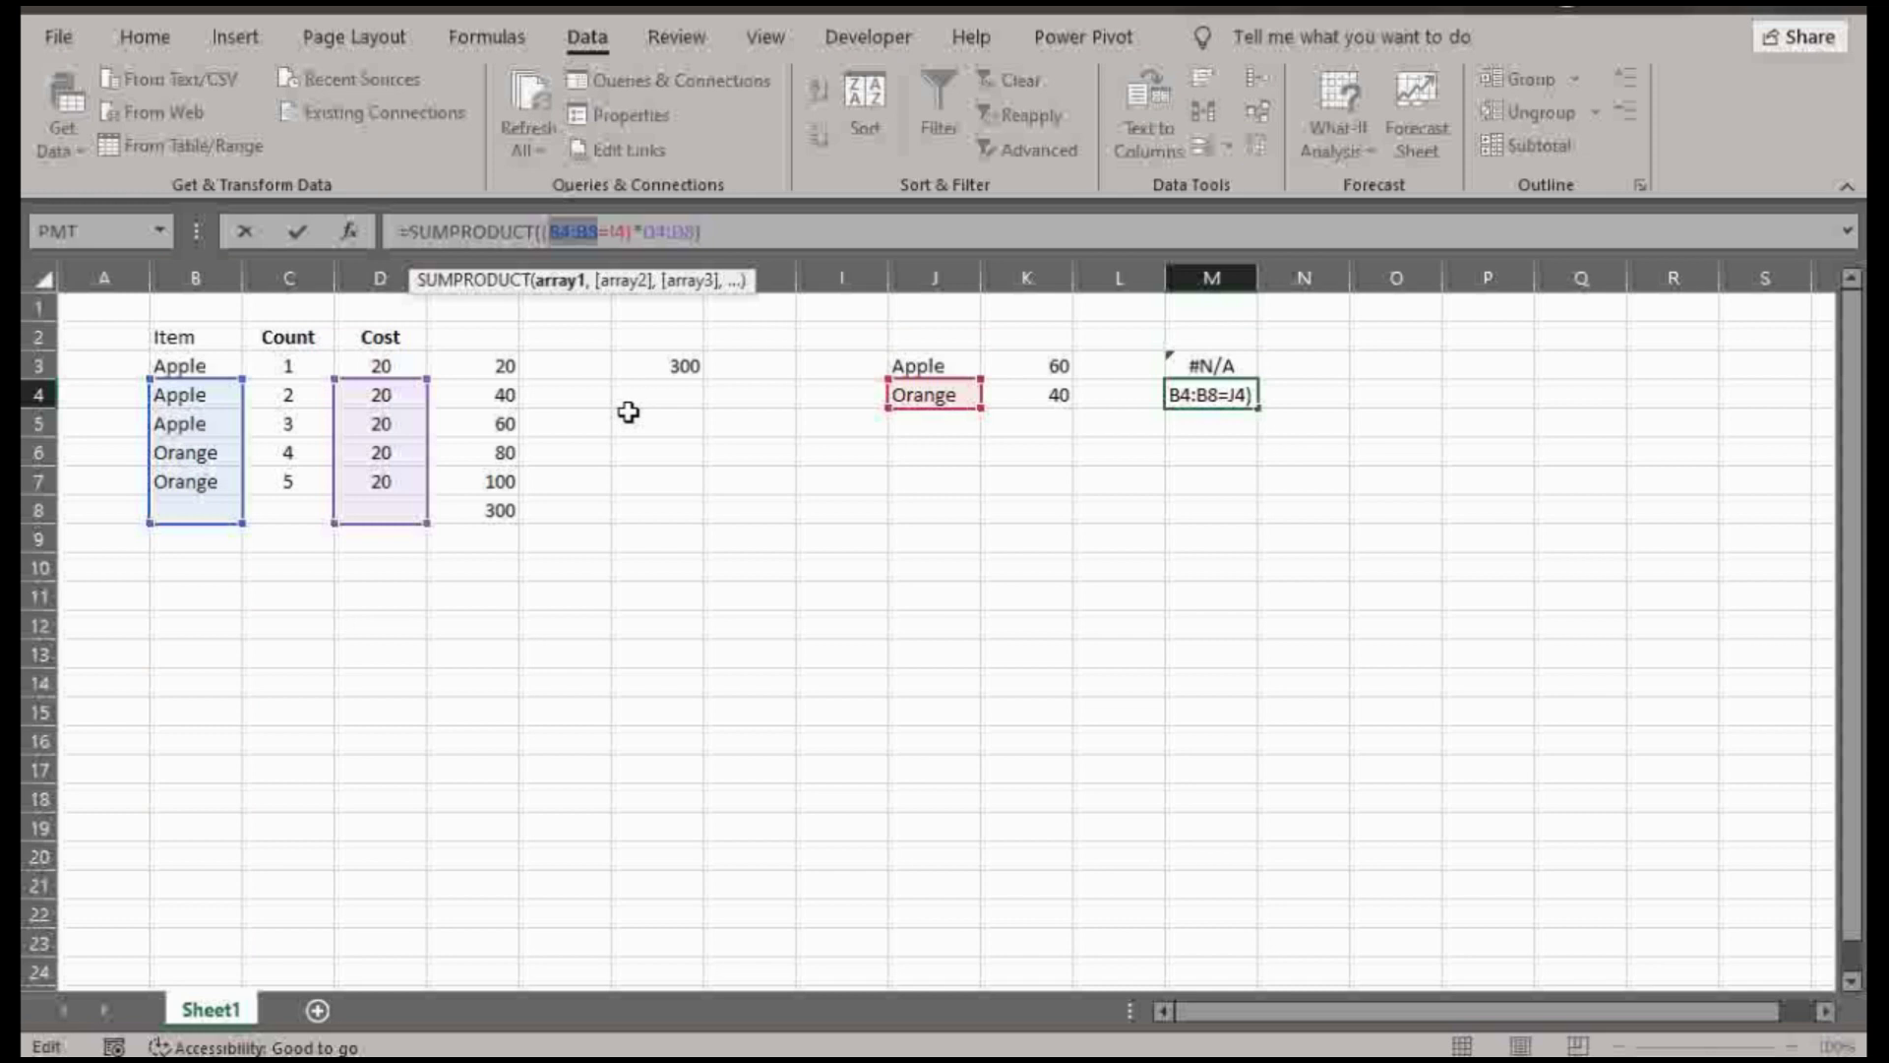
{"action": "left_click", "coordinate": [210, 276]}
{"action": "key", "text": "Return"}
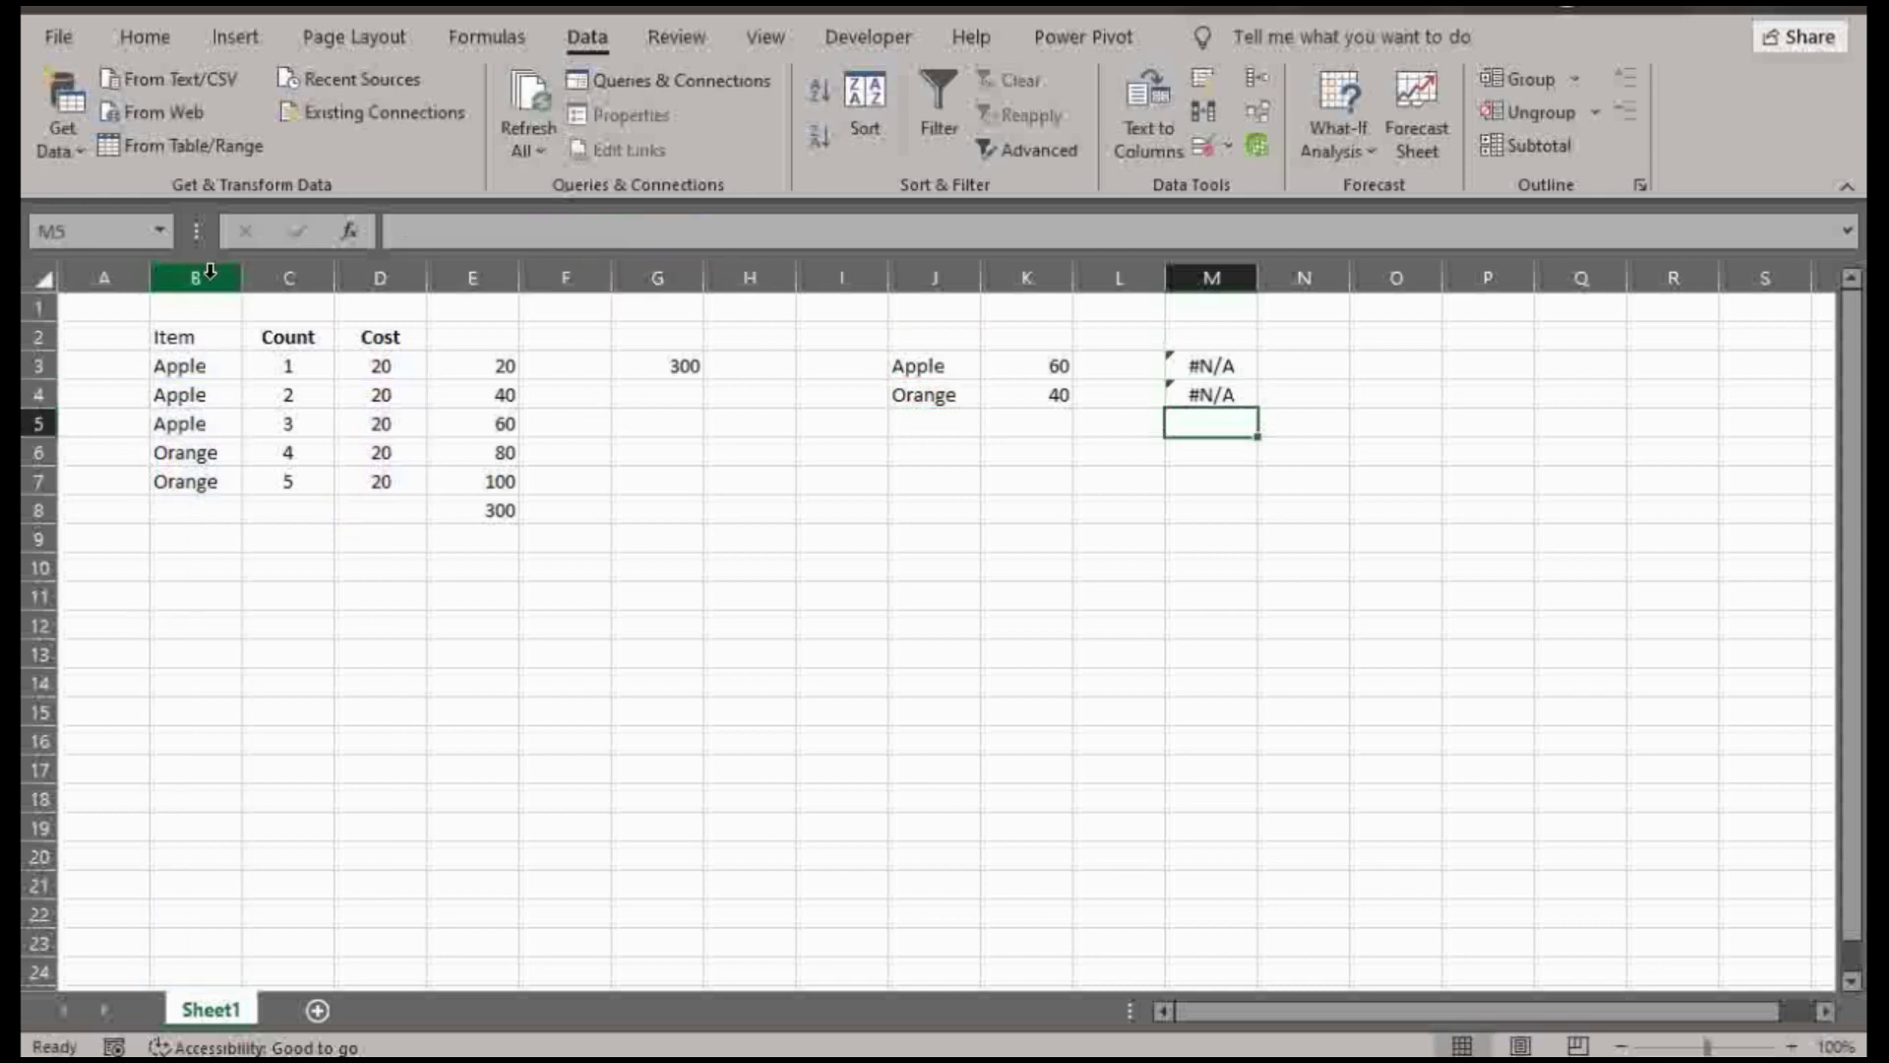
{"action": "left_click", "coordinate": [1212, 394]}
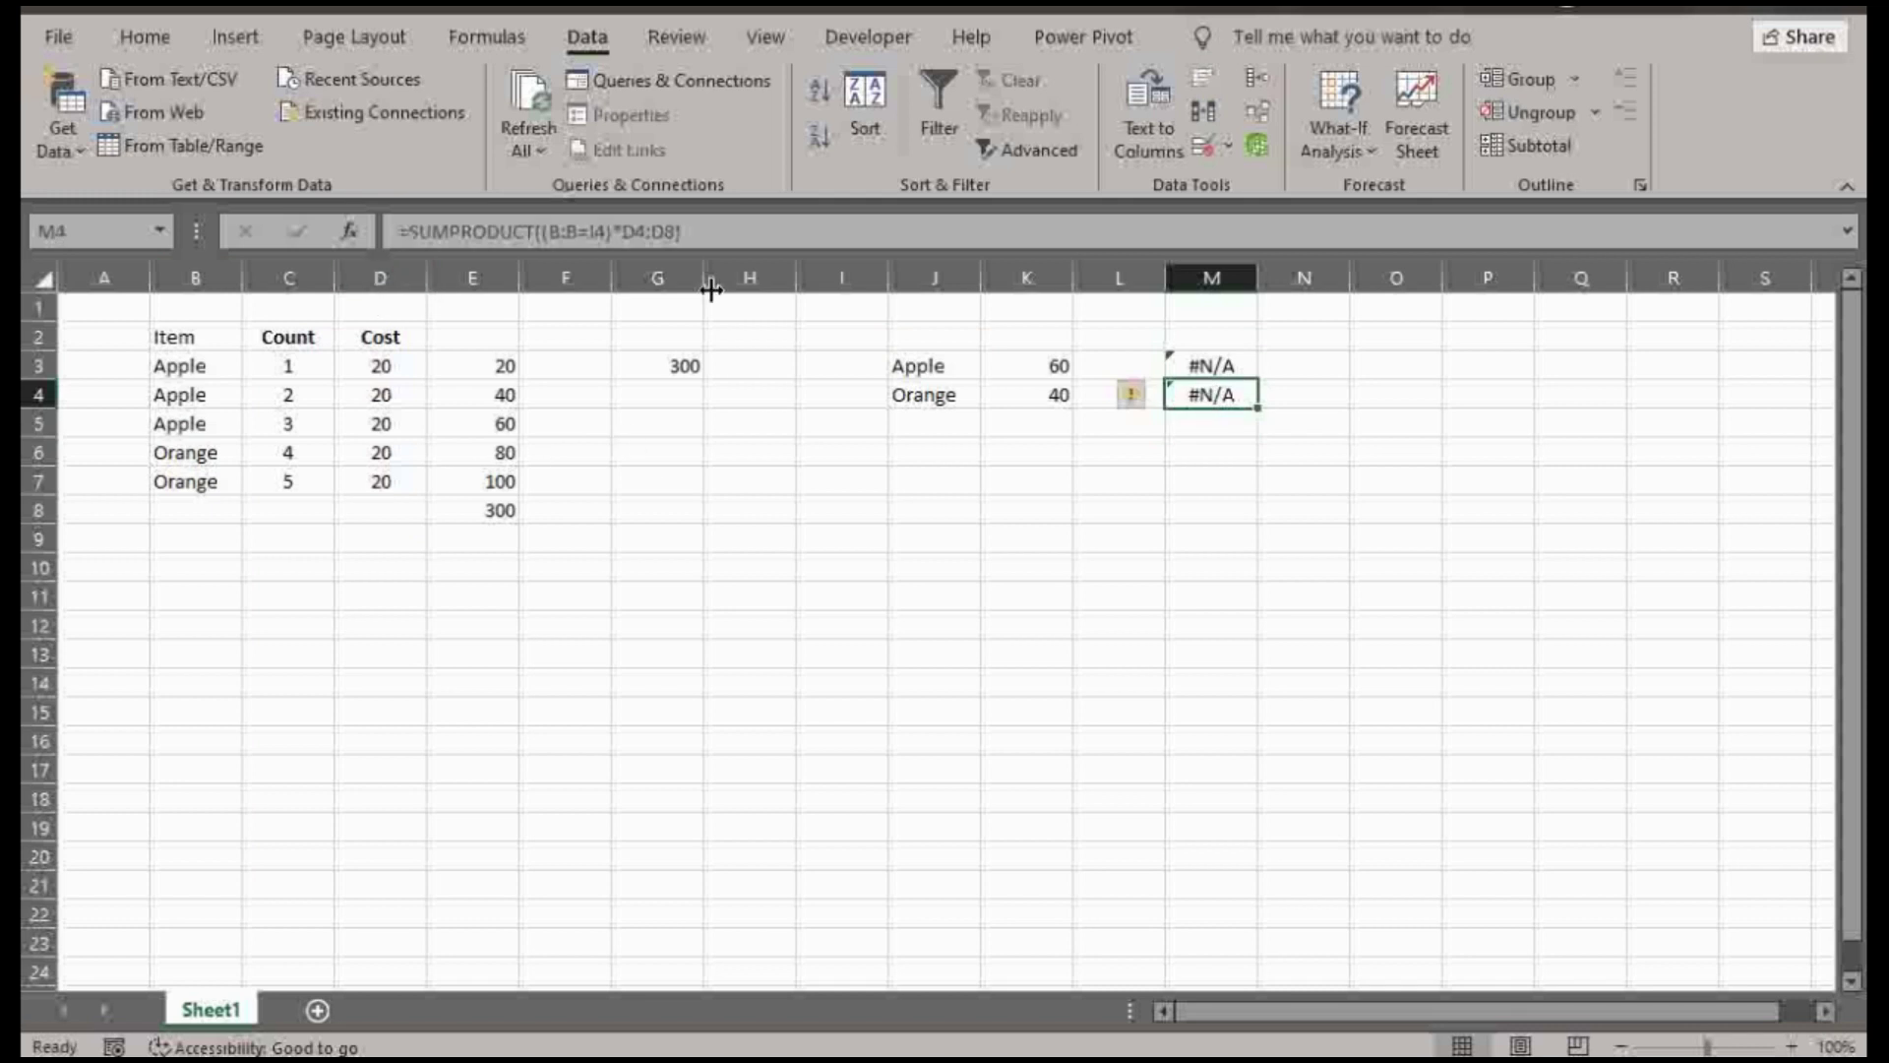
- Replace the cost ranges in both formulas with column D, producing #VALUE! errors
{"action": "left_click", "coordinate": [665, 231]}
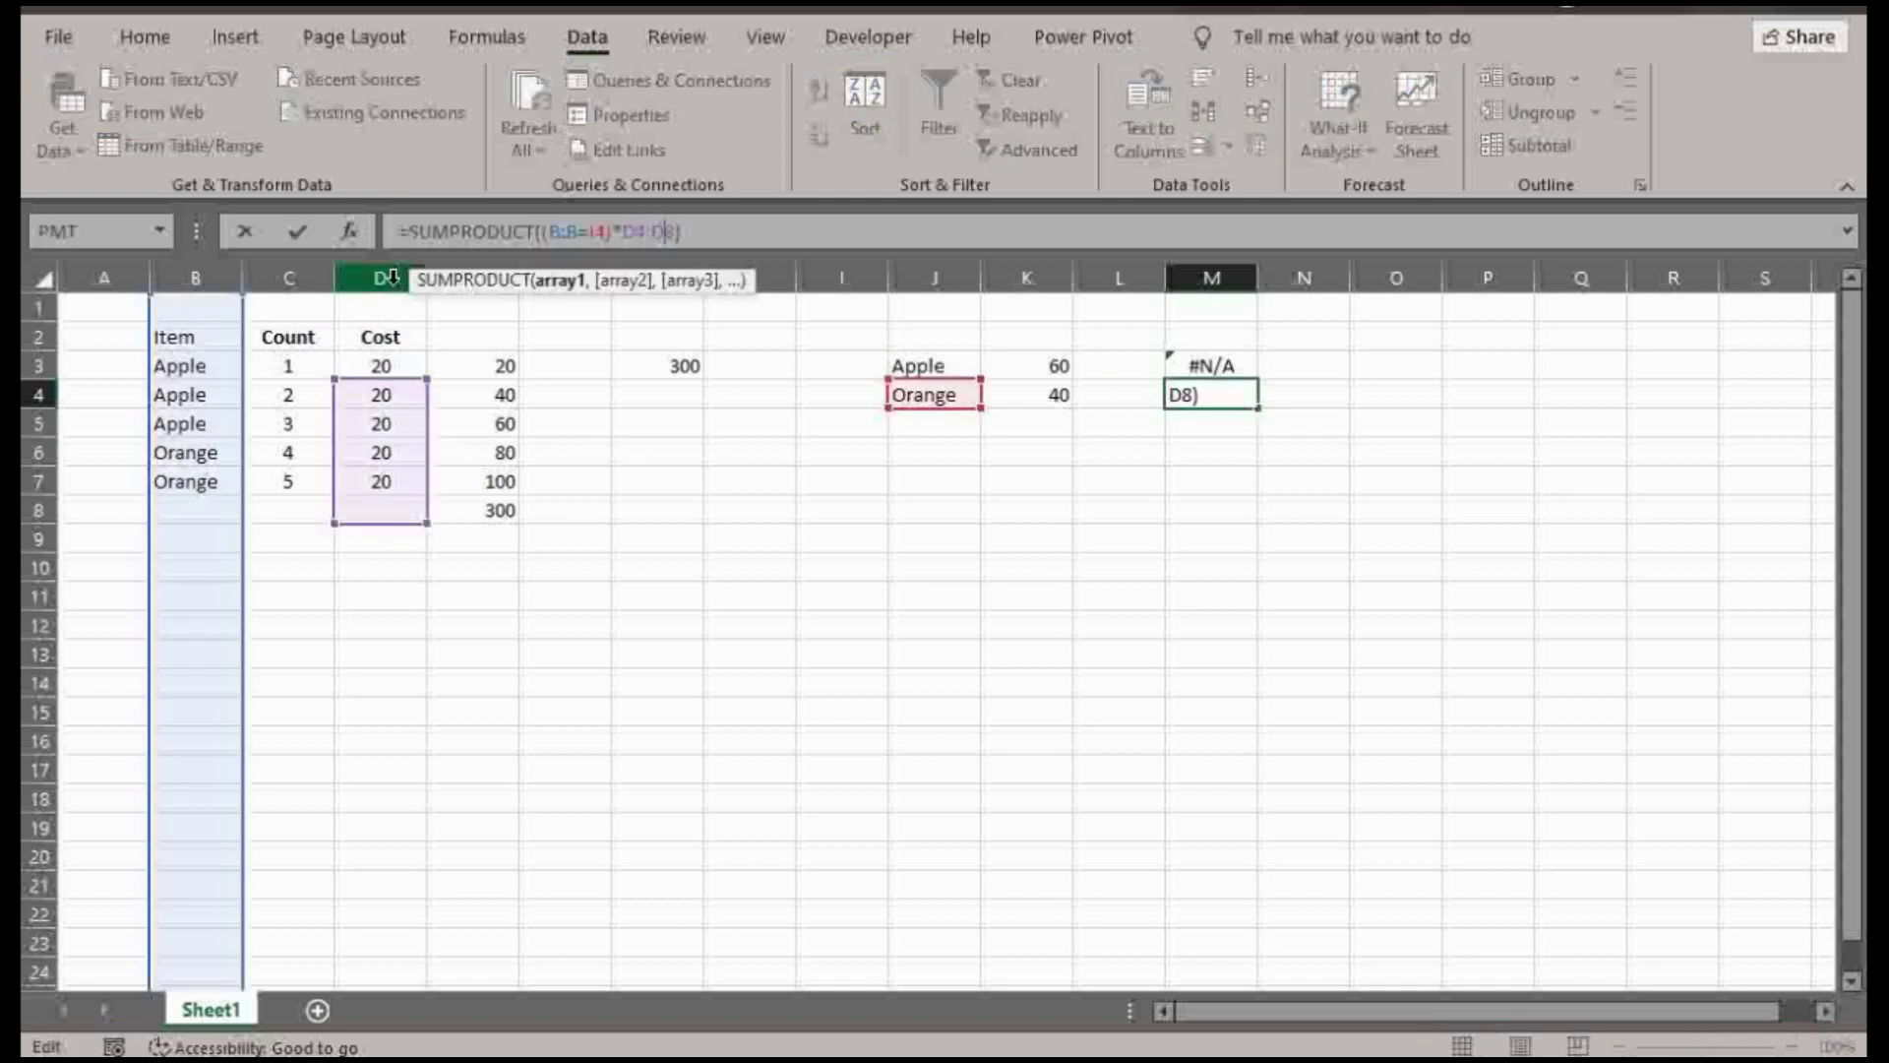
{"action": "left_click_drag", "start_coordinate": [677, 231], "coordinate": [627, 231]}
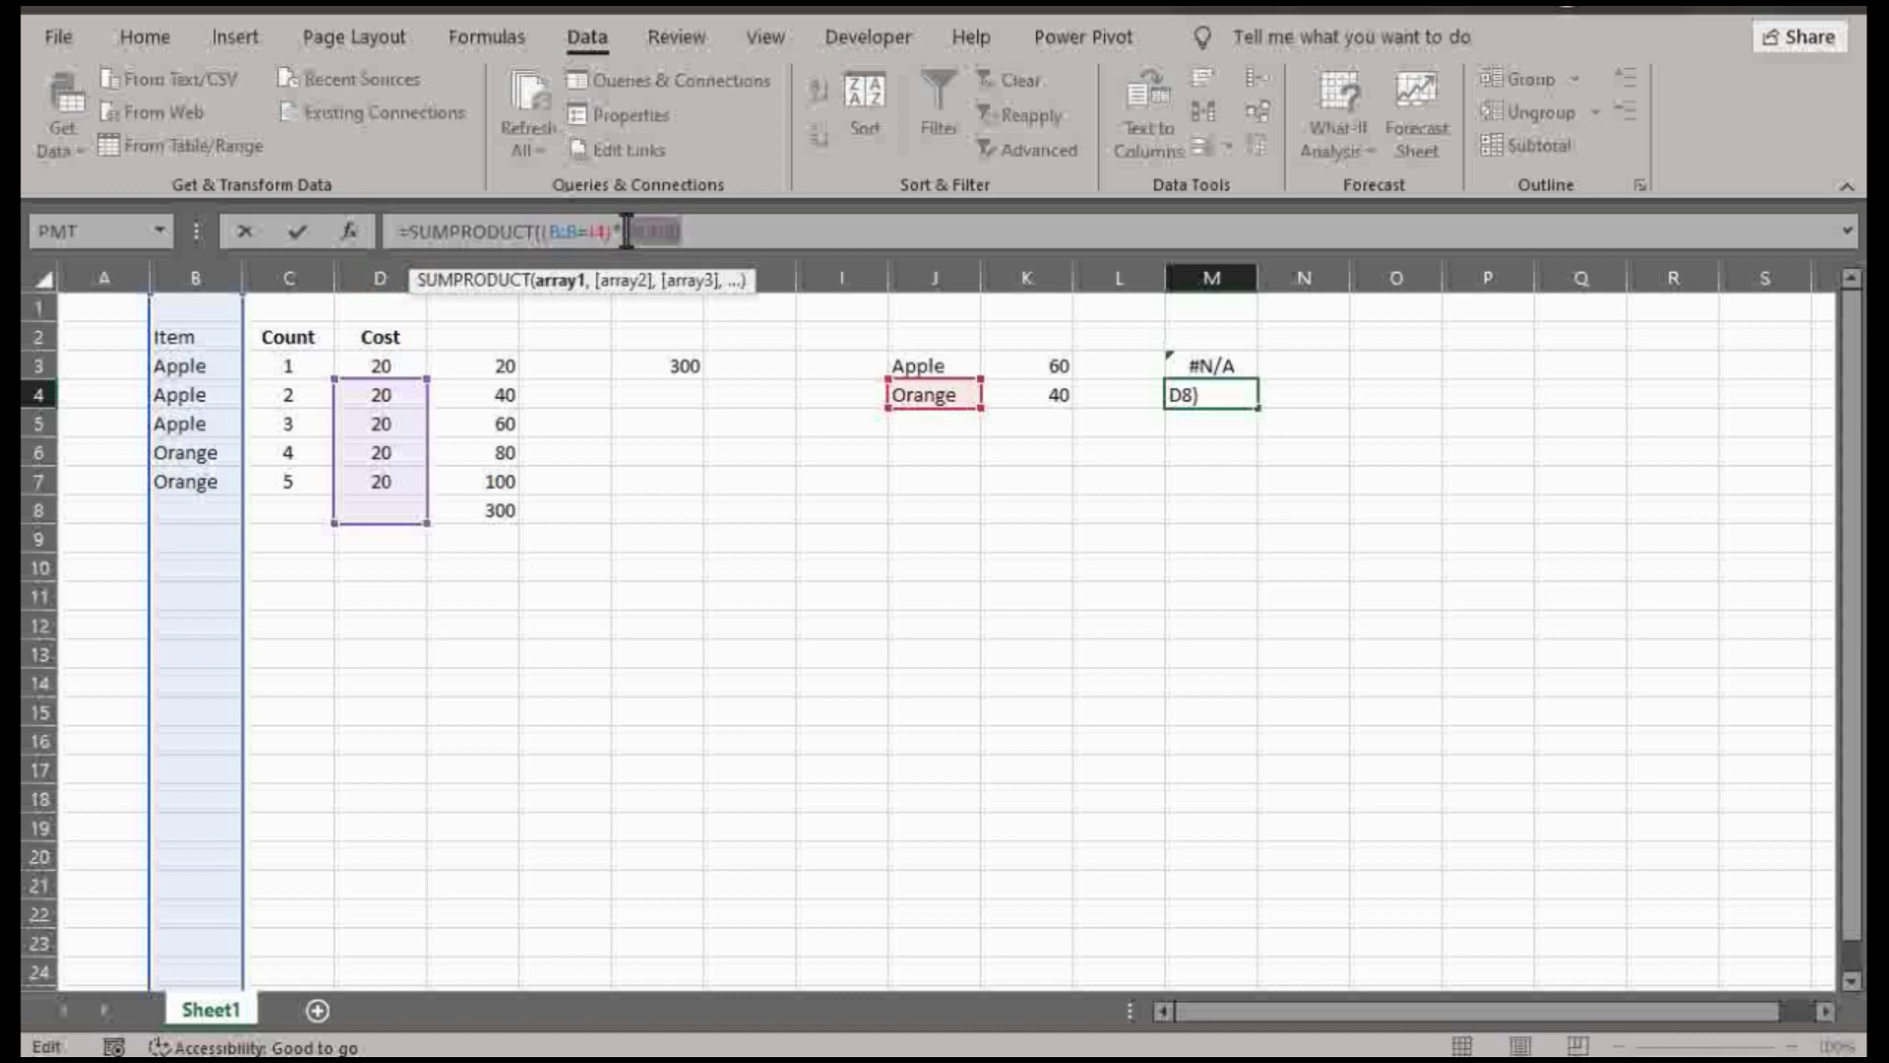
{"action": "left_click", "coordinate": [365, 277]}
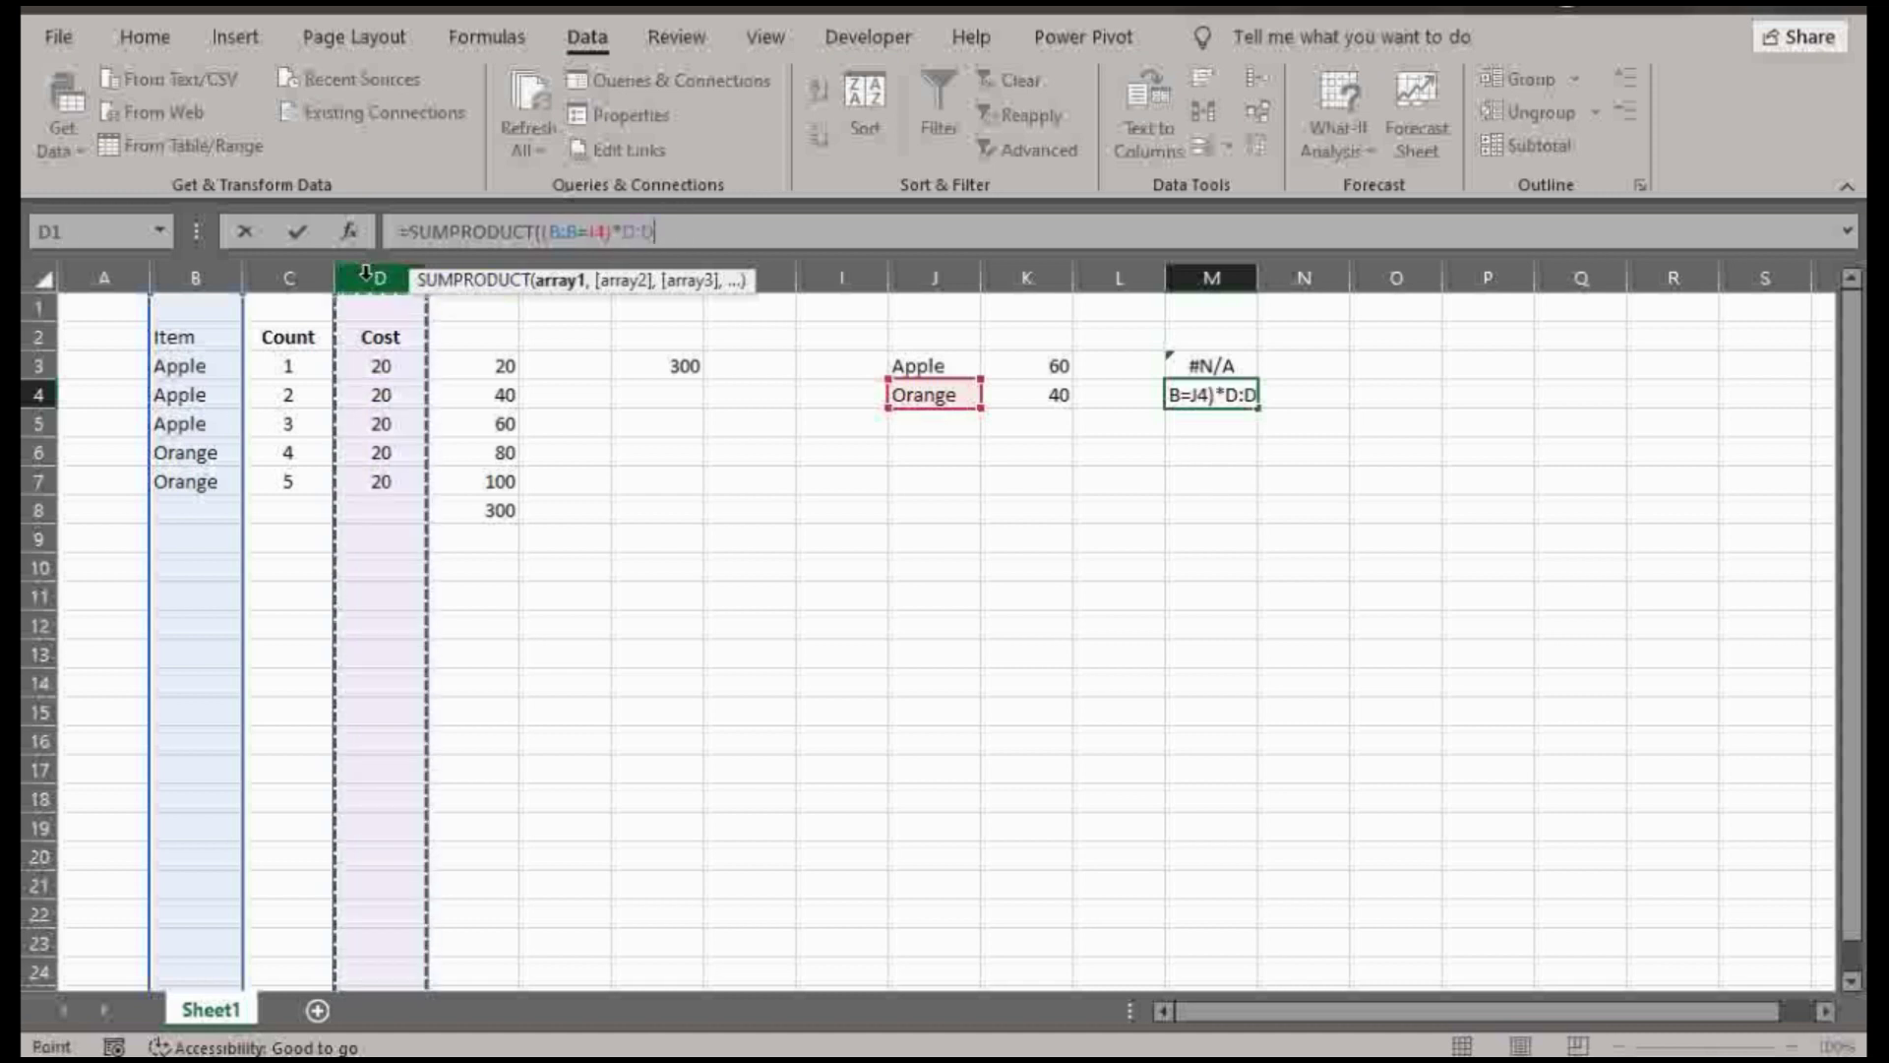
{"action": "key", "text": "Return"}
{"action": "key", "text": "Return"}
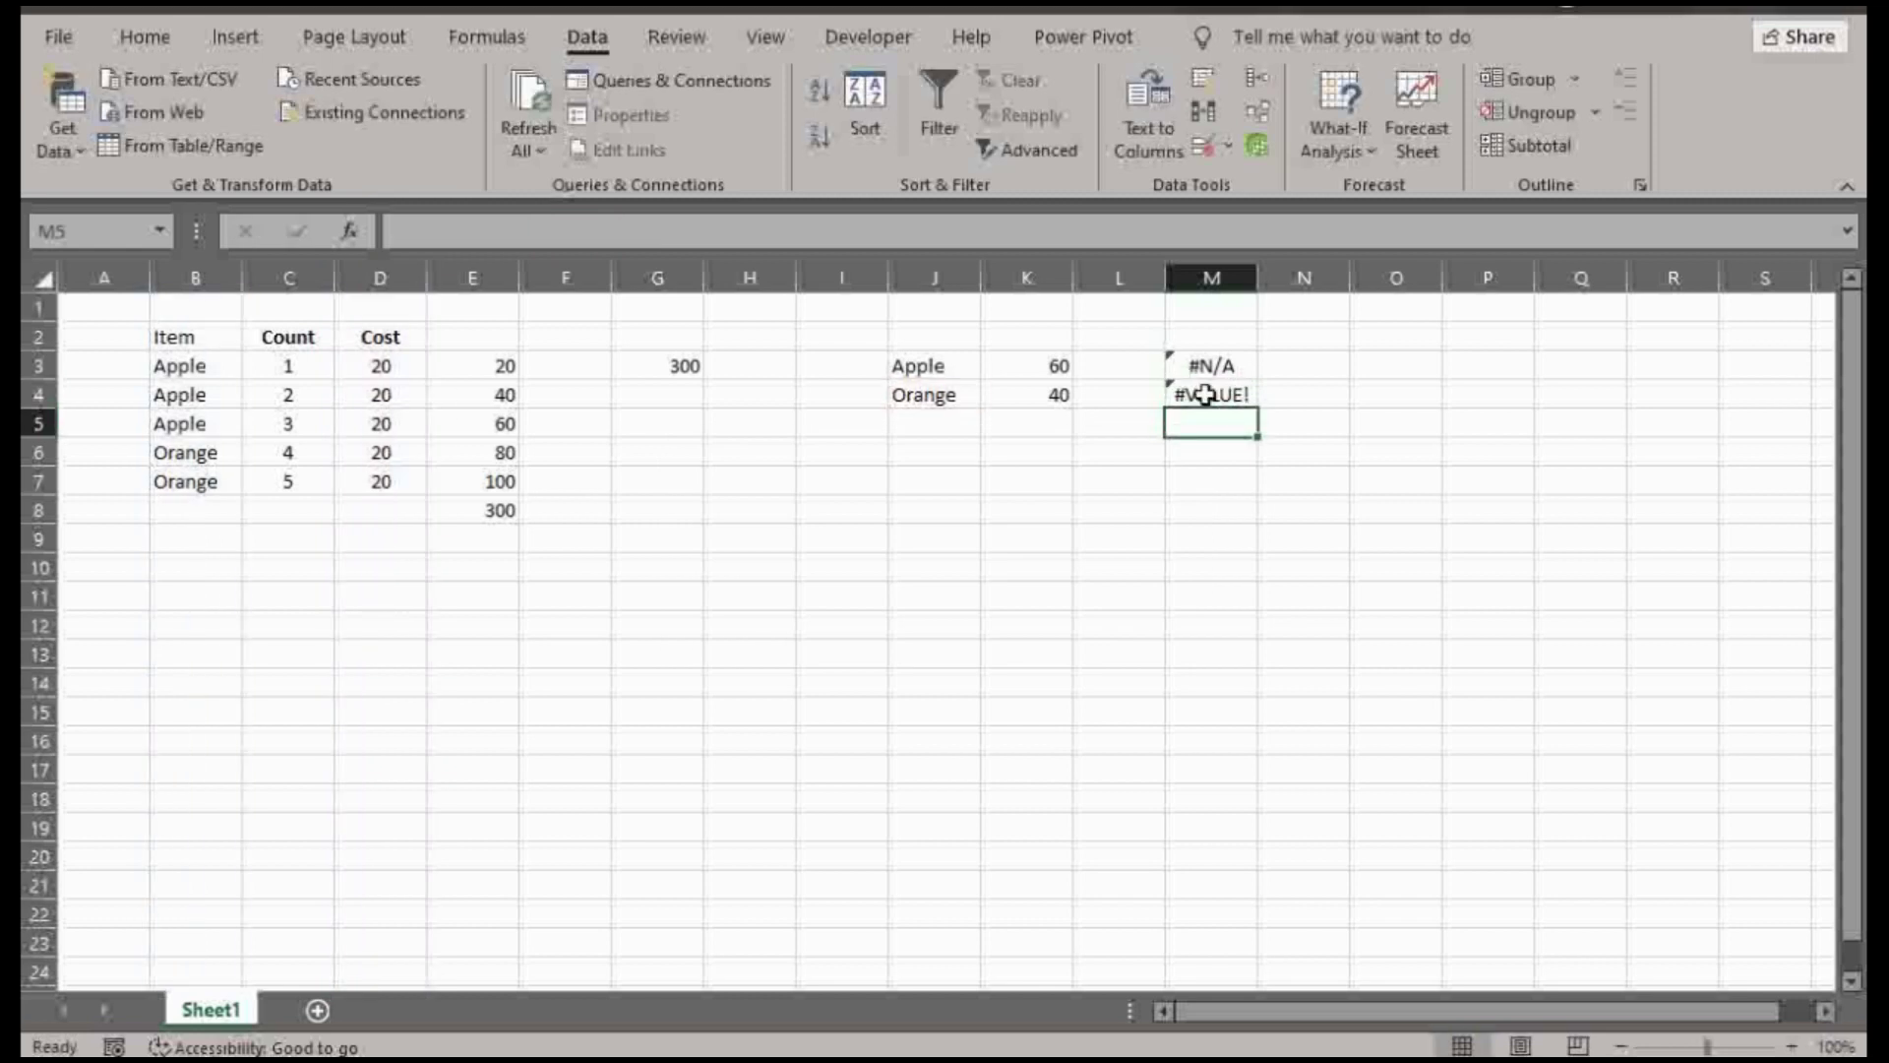
{"action": "left_click", "coordinate": [1210, 394]}
{"action": "left_click", "coordinate": [1210, 365]}
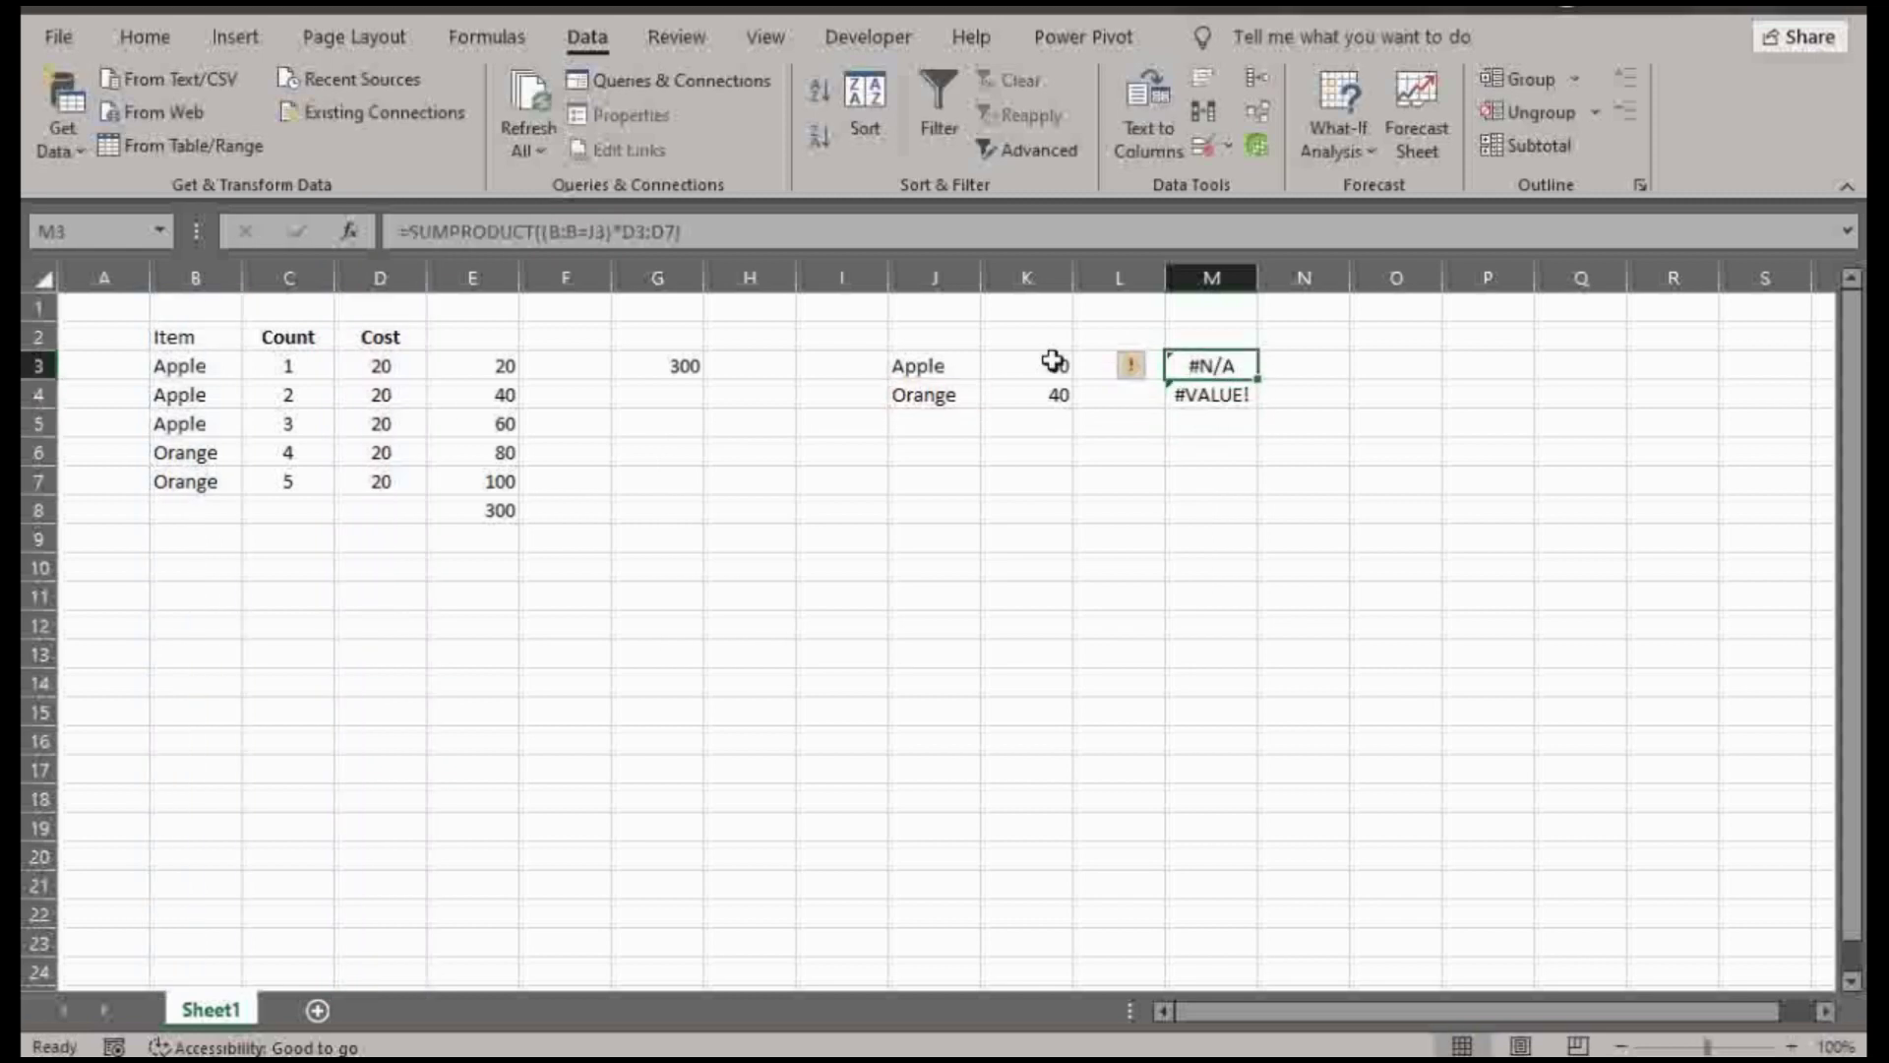
{"action": "left_click", "coordinate": [672, 232]}
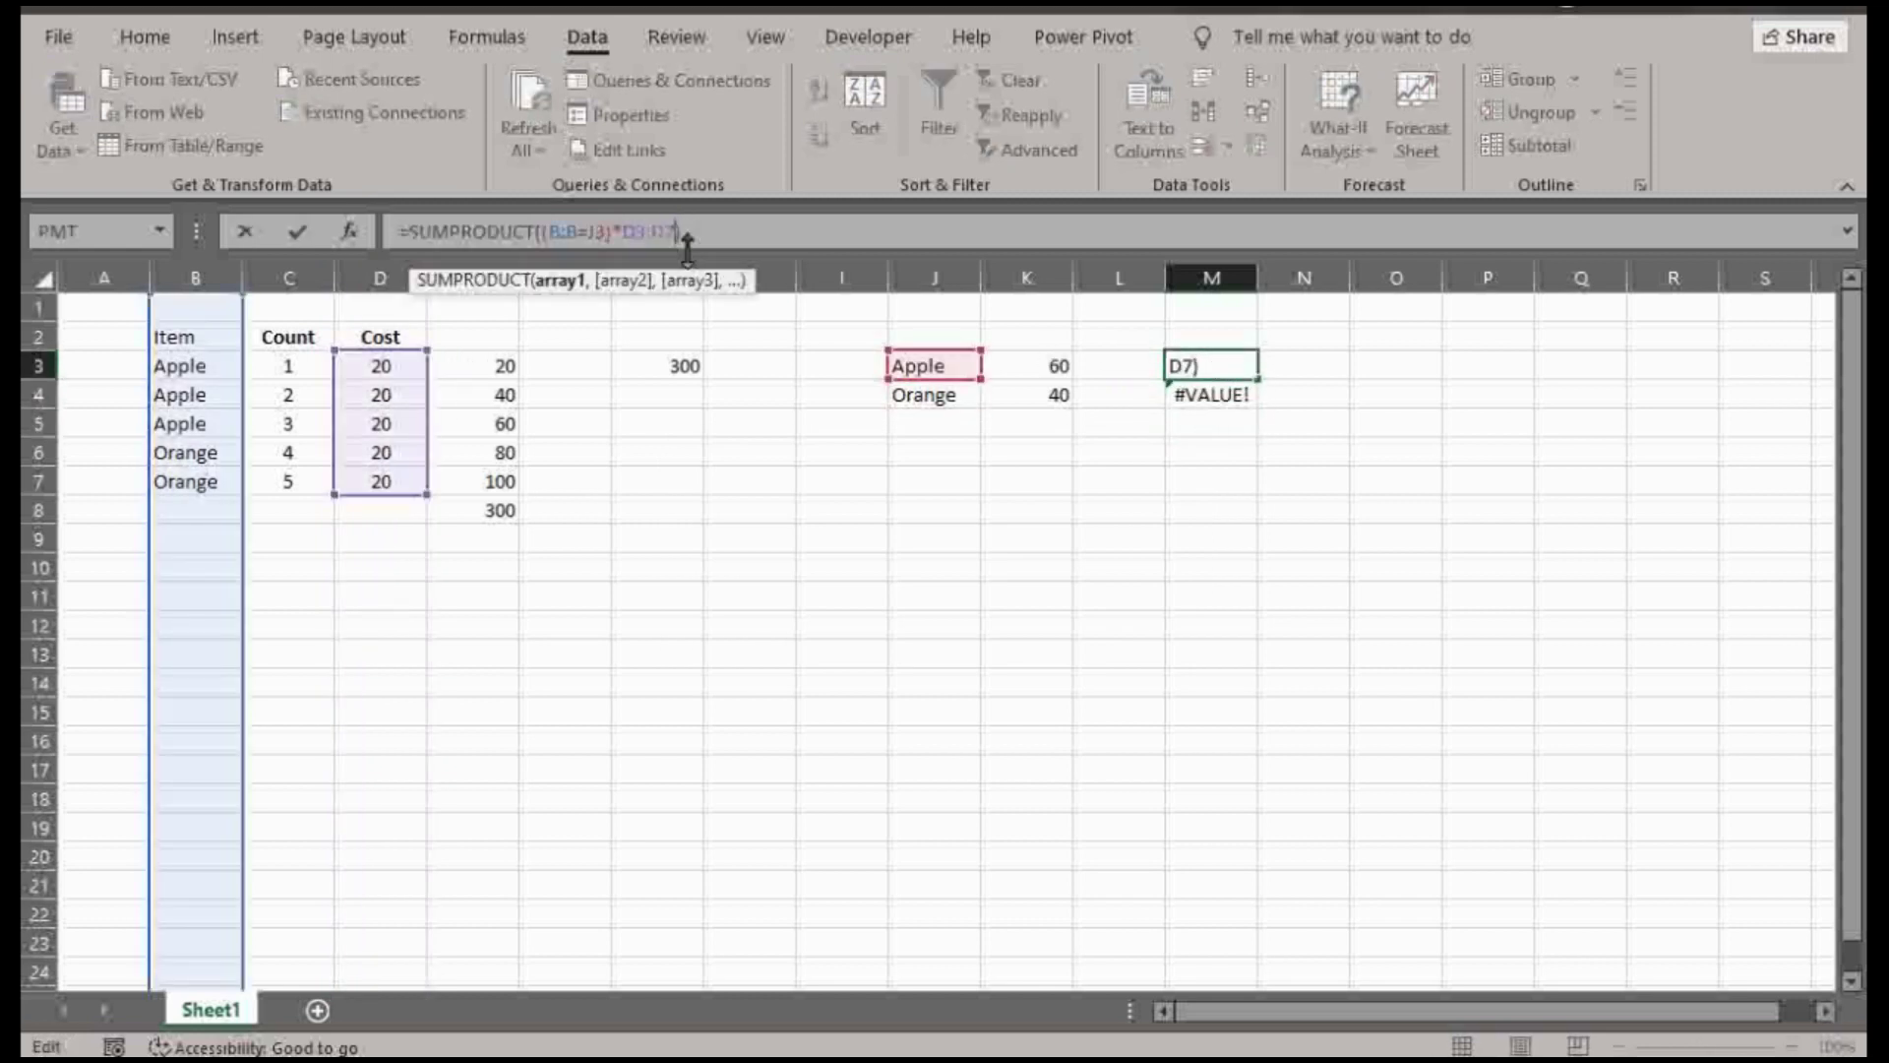
{"action": "left_click_drag", "start_coordinate": [684, 232], "coordinate": [624, 231]}
{"action": "left_click", "coordinate": [380, 280]}
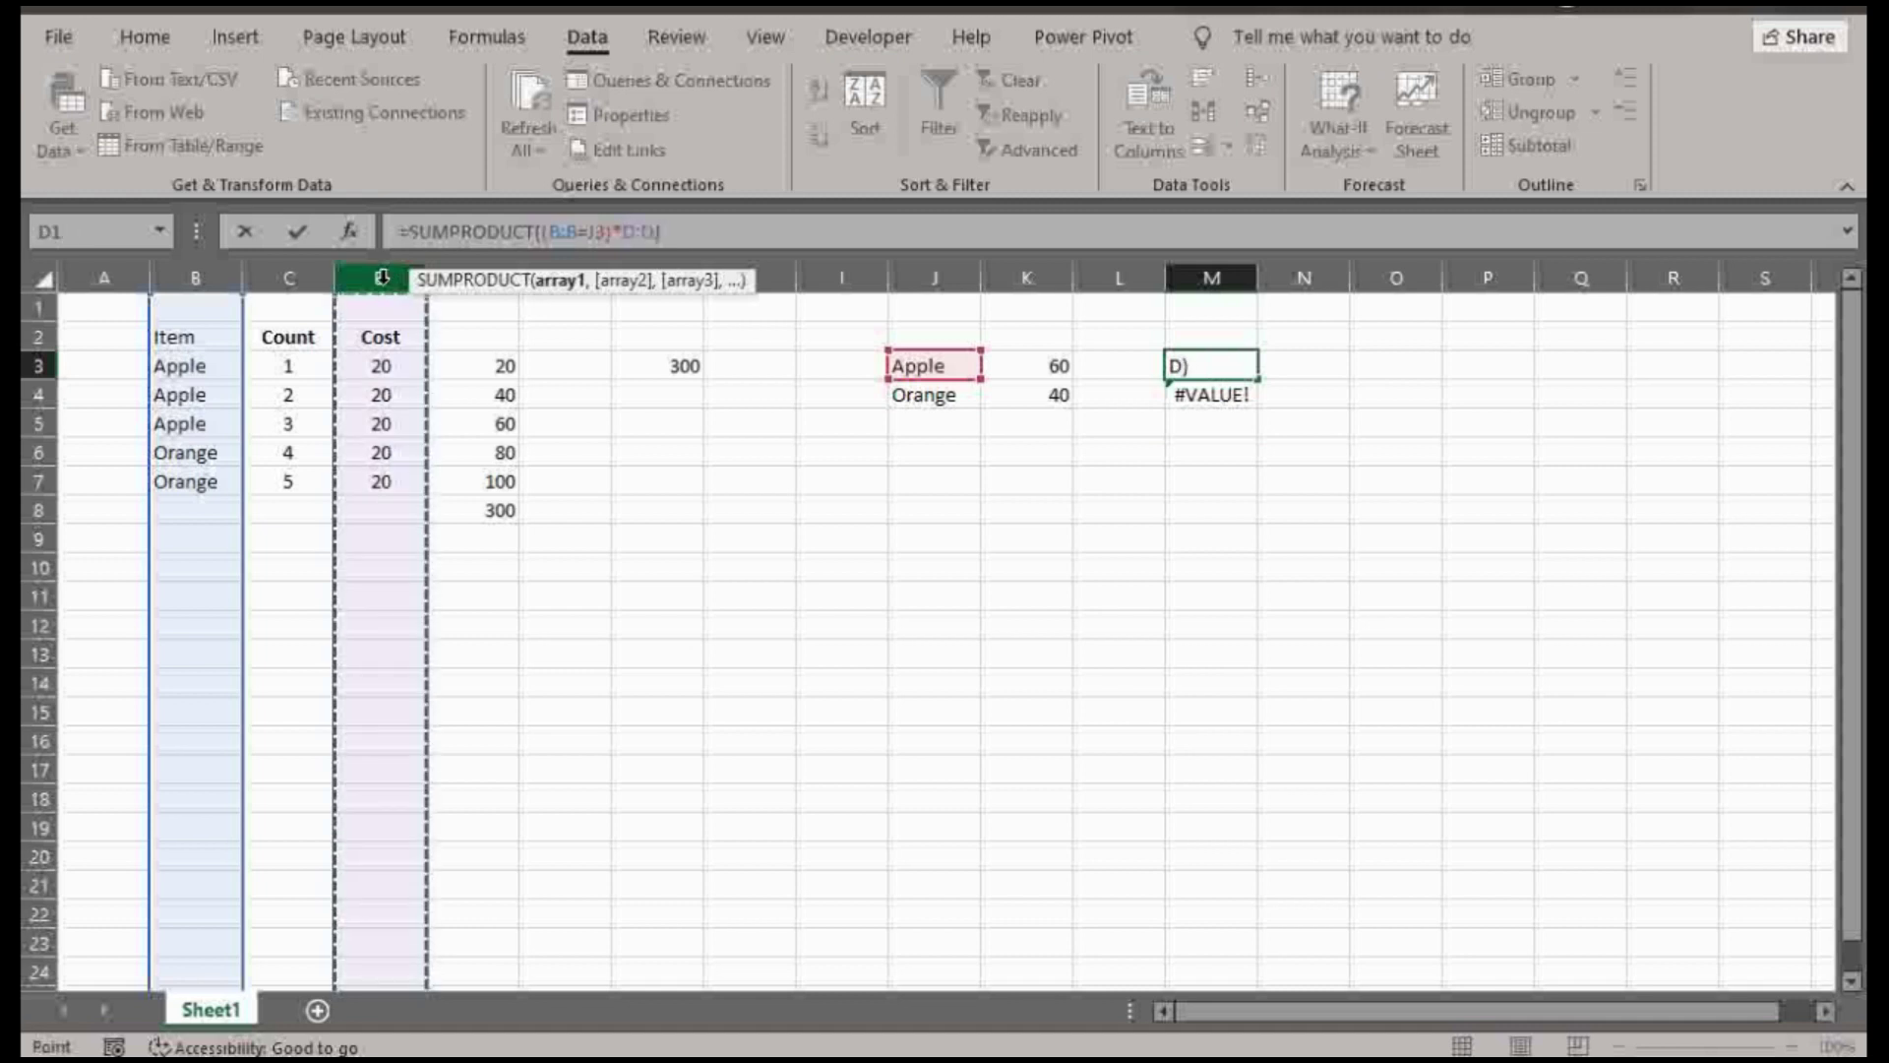
{"action": "key", "text": "Return"}
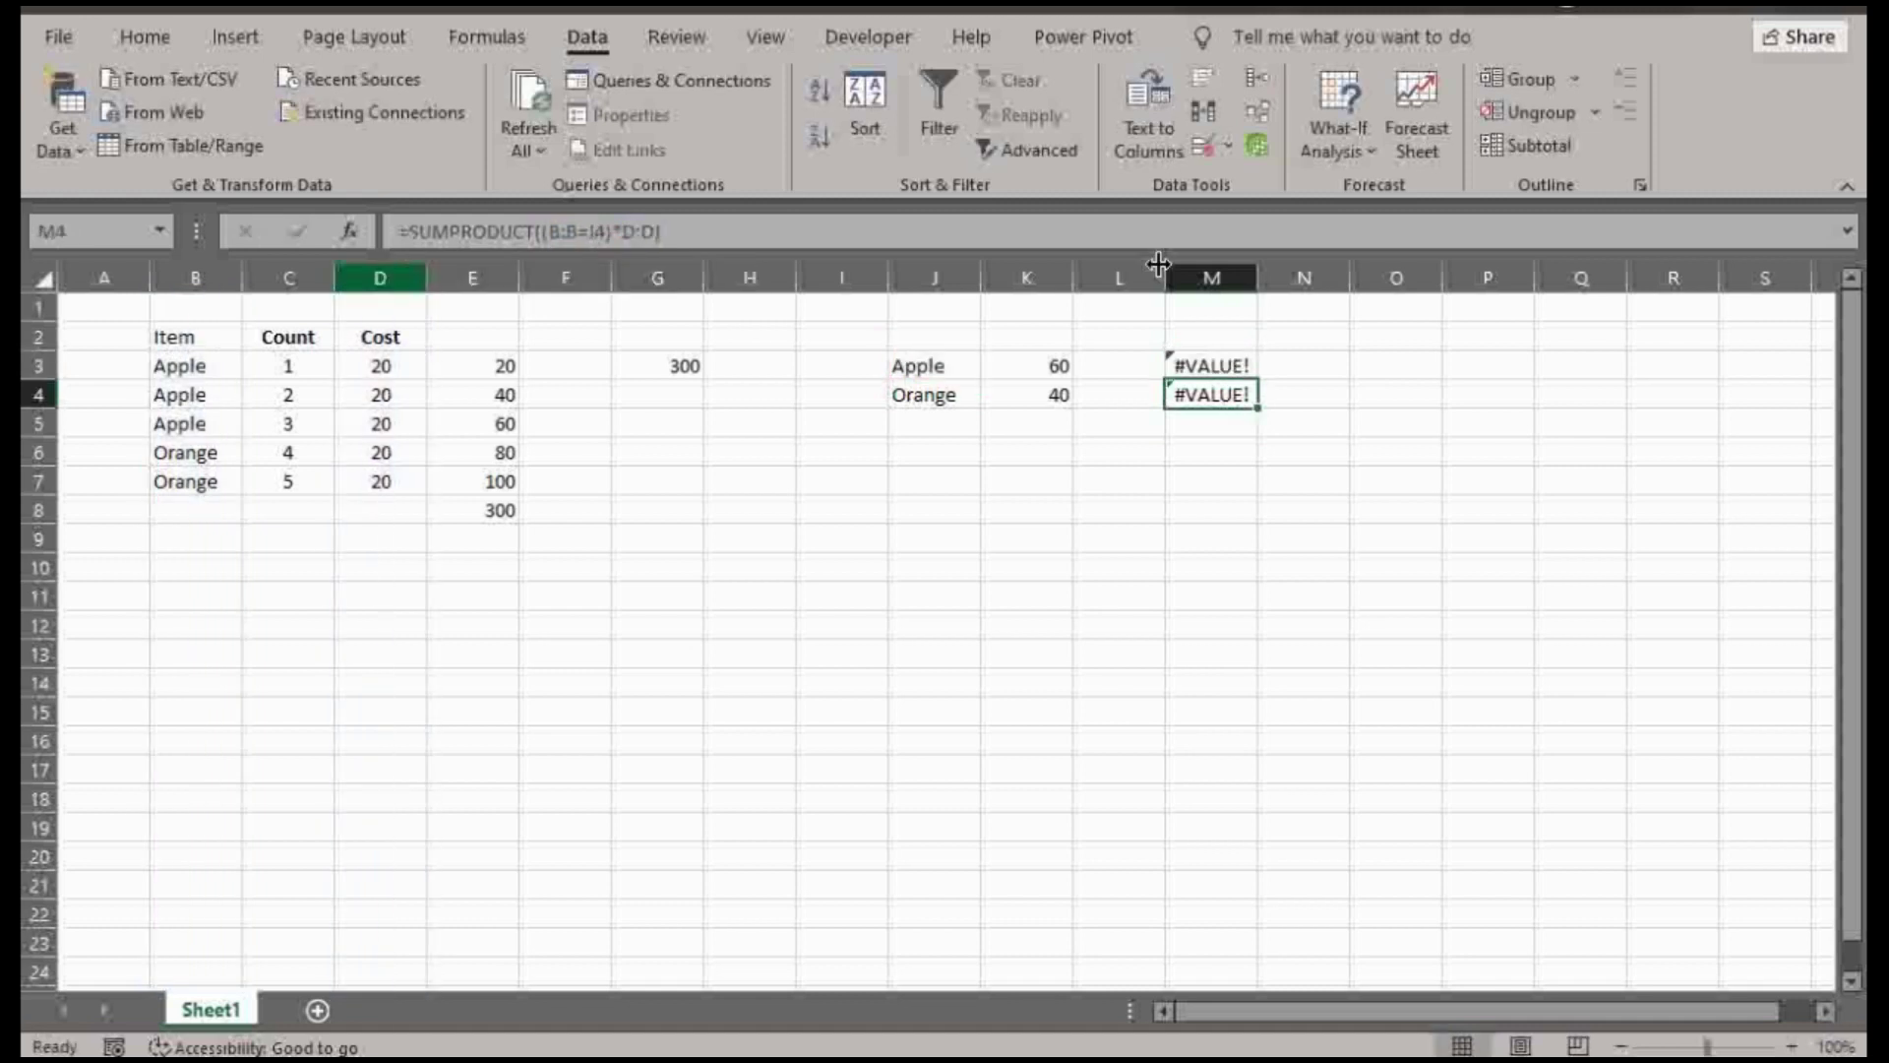
- Undo the whole-column edits, restoring the original Apple and Orange formulas
{"action": "key", "text": "Up"}
{"action": "key", "text": "ctrl+z"}
{"action": "key", "text": "ctrl+z"}
{"action": "key", "text": "ctrl+z"}
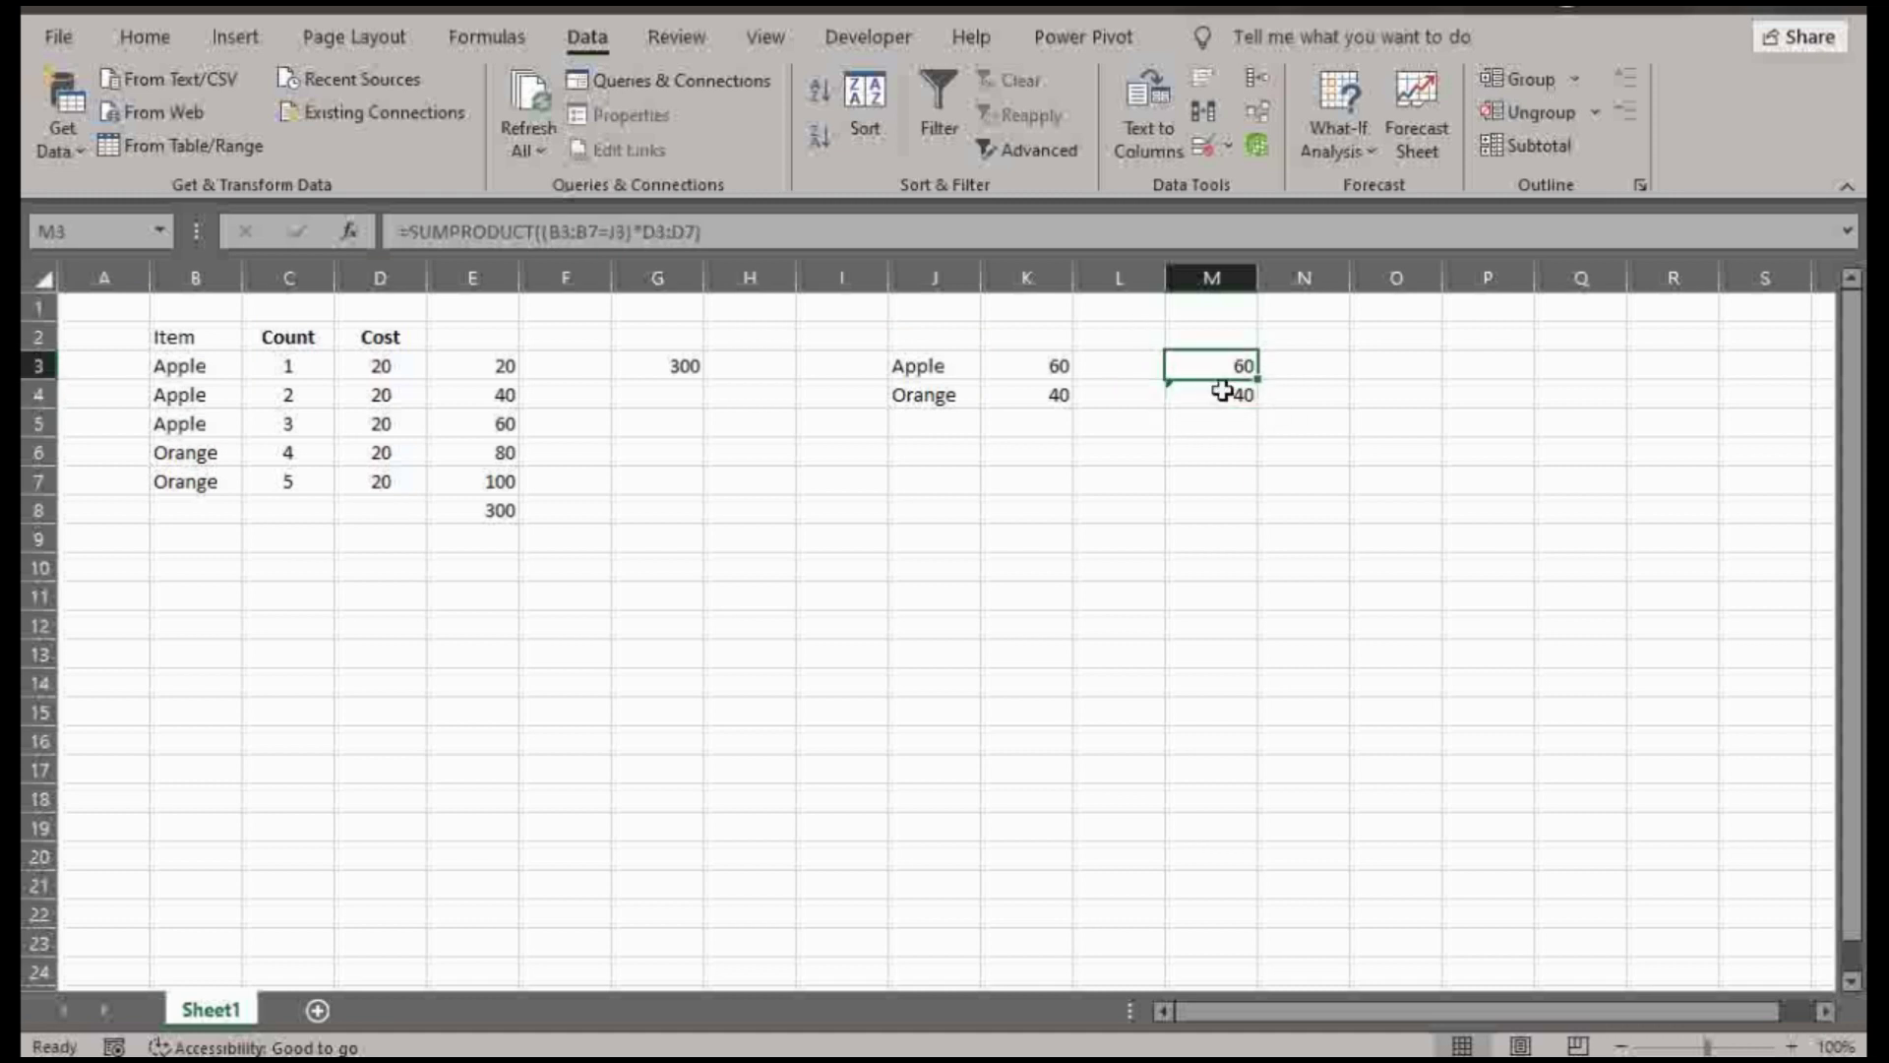
{"action": "left_click", "coordinate": [1222, 395]}
{"action": "key", "text": "F2"}
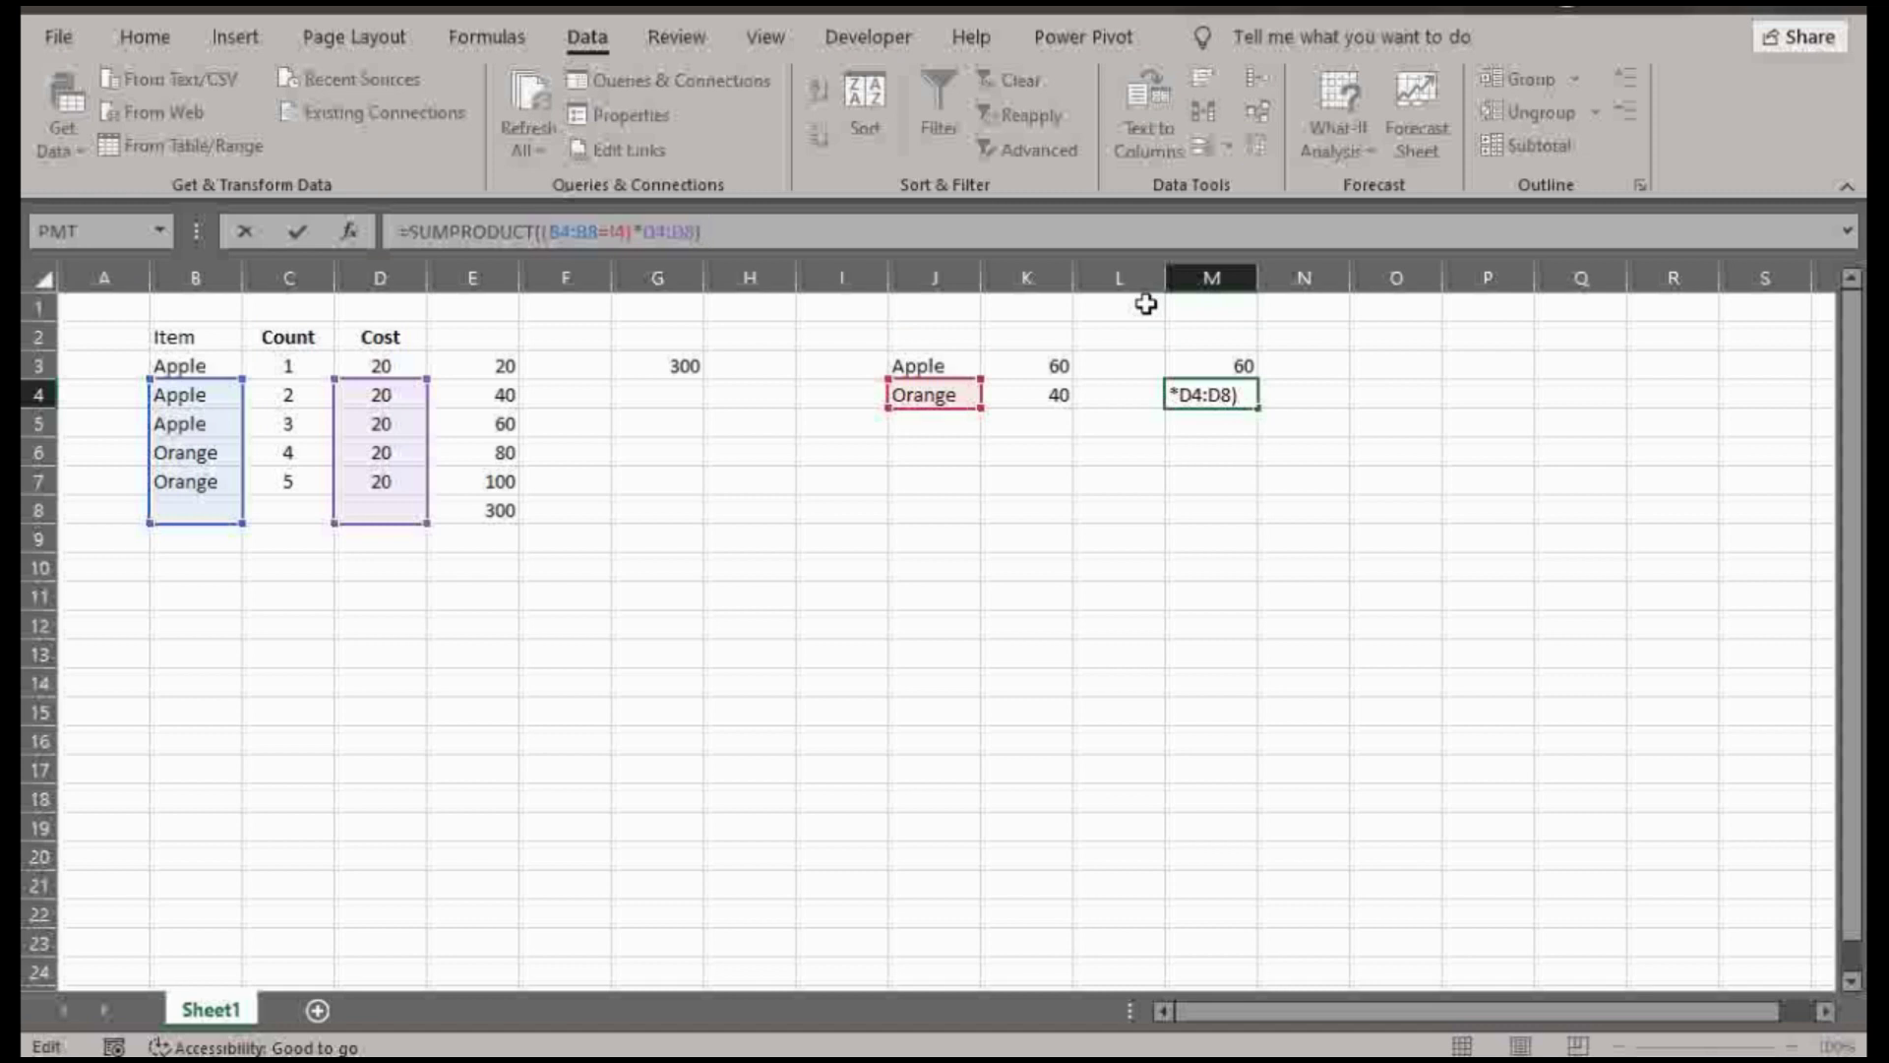
{"action": "key", "text": "Escape"}
{"action": "key", "text": "Up"}
{"action": "key", "text": "F2"}
{"action": "left_click", "coordinate": [573, 230]}
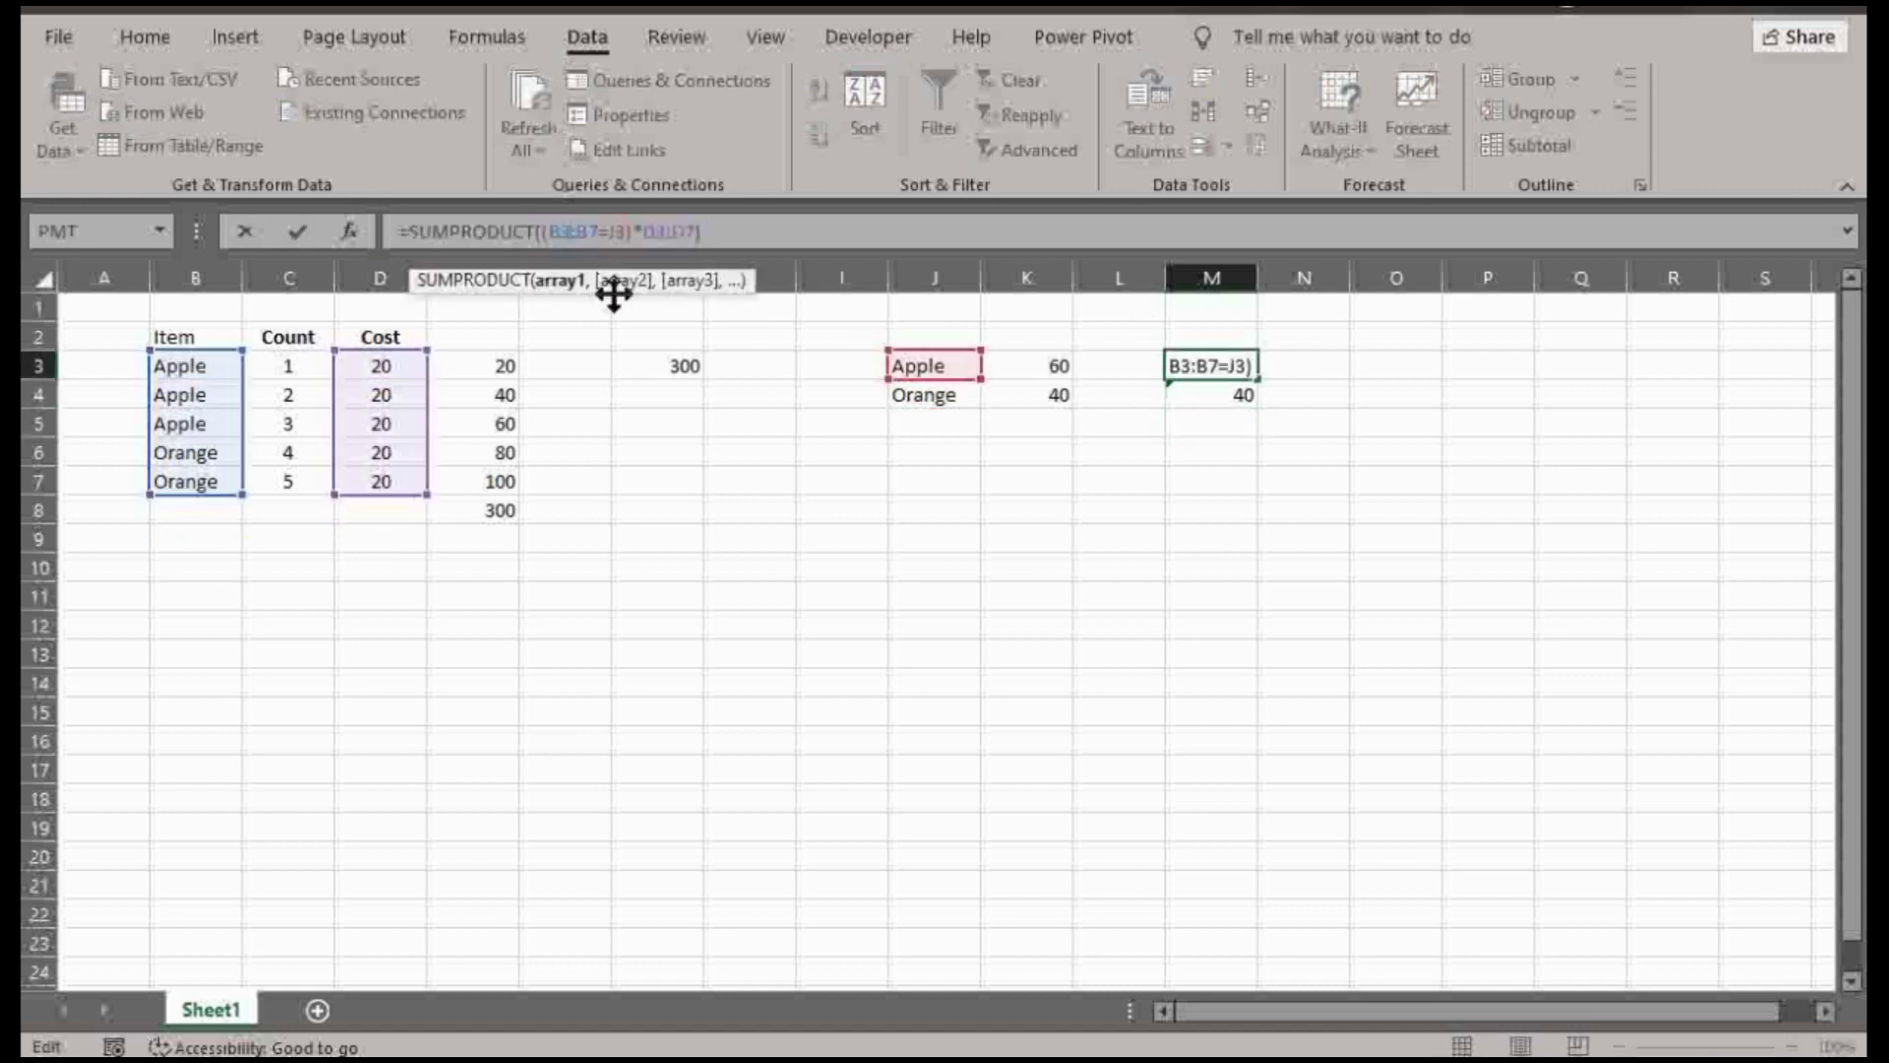
{"action": "key", "text": "Escape"}
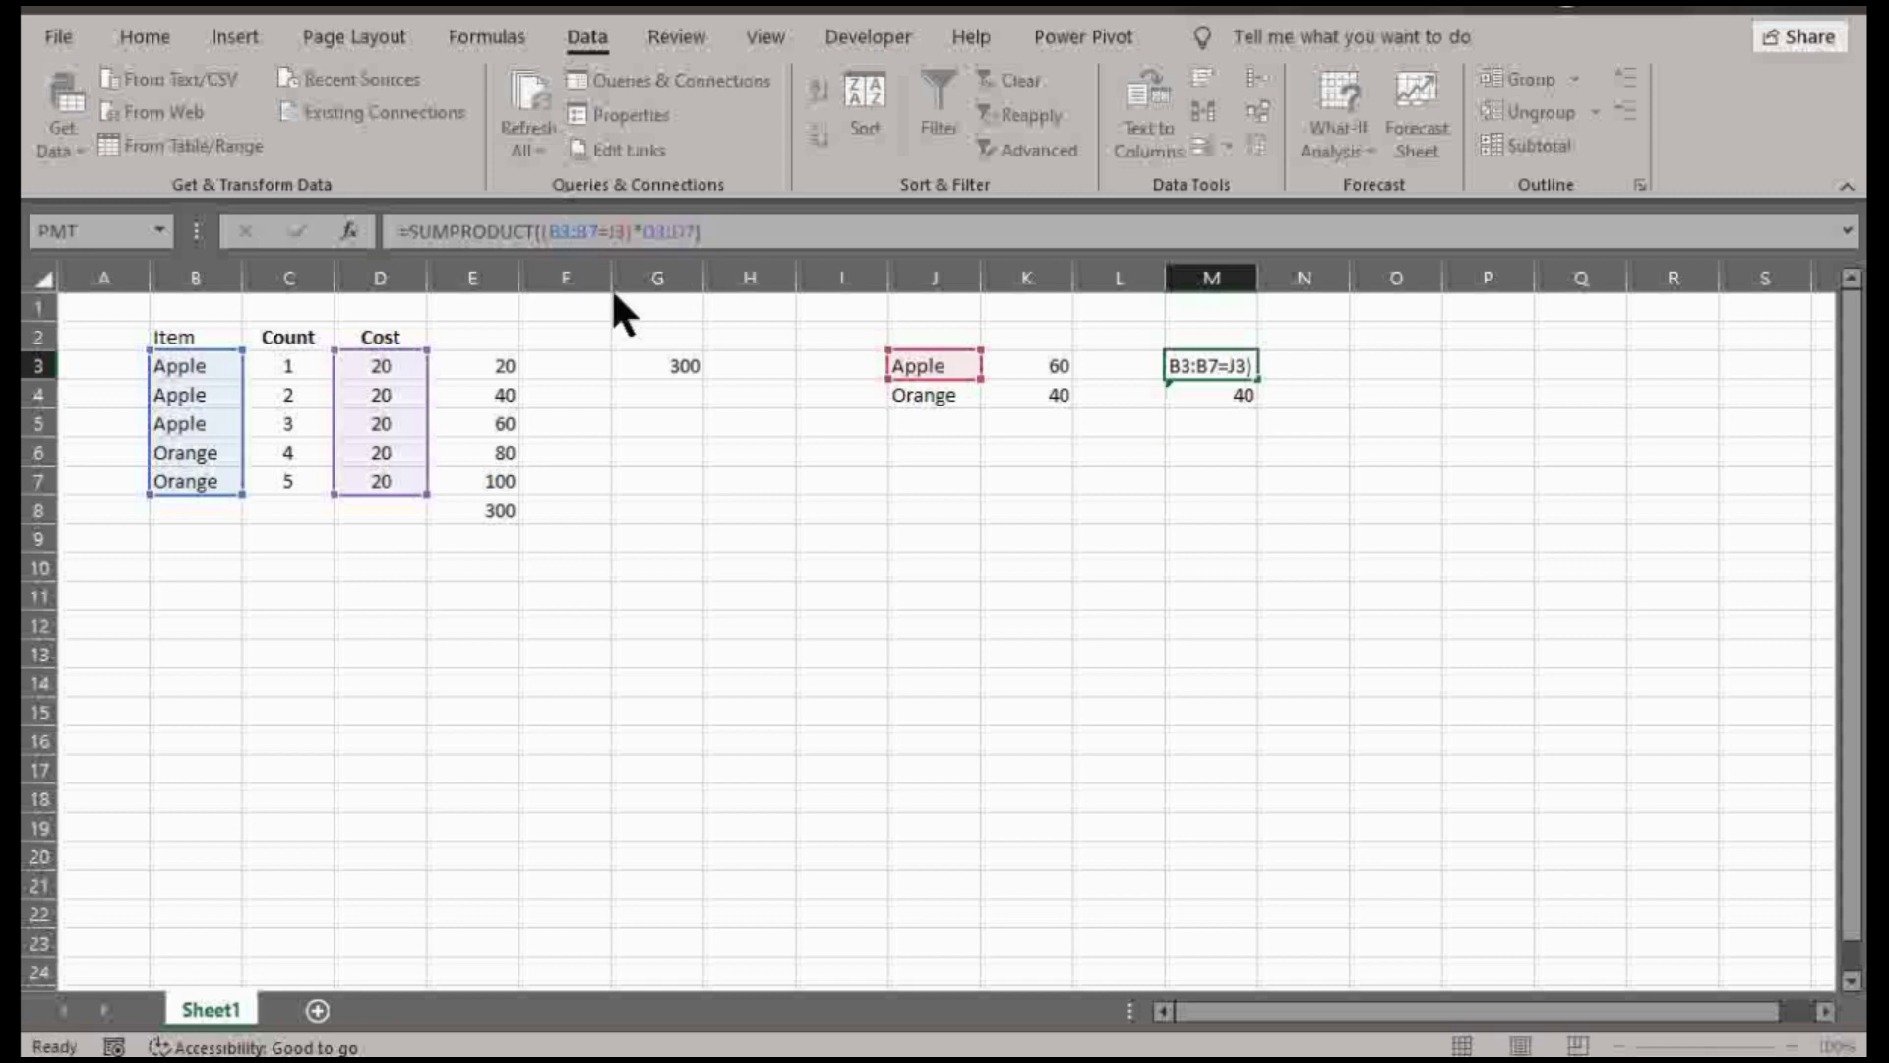
{"action": "key", "text": "ctrl+w"}
{"action": "left_click", "coordinate": [1178, 694]}
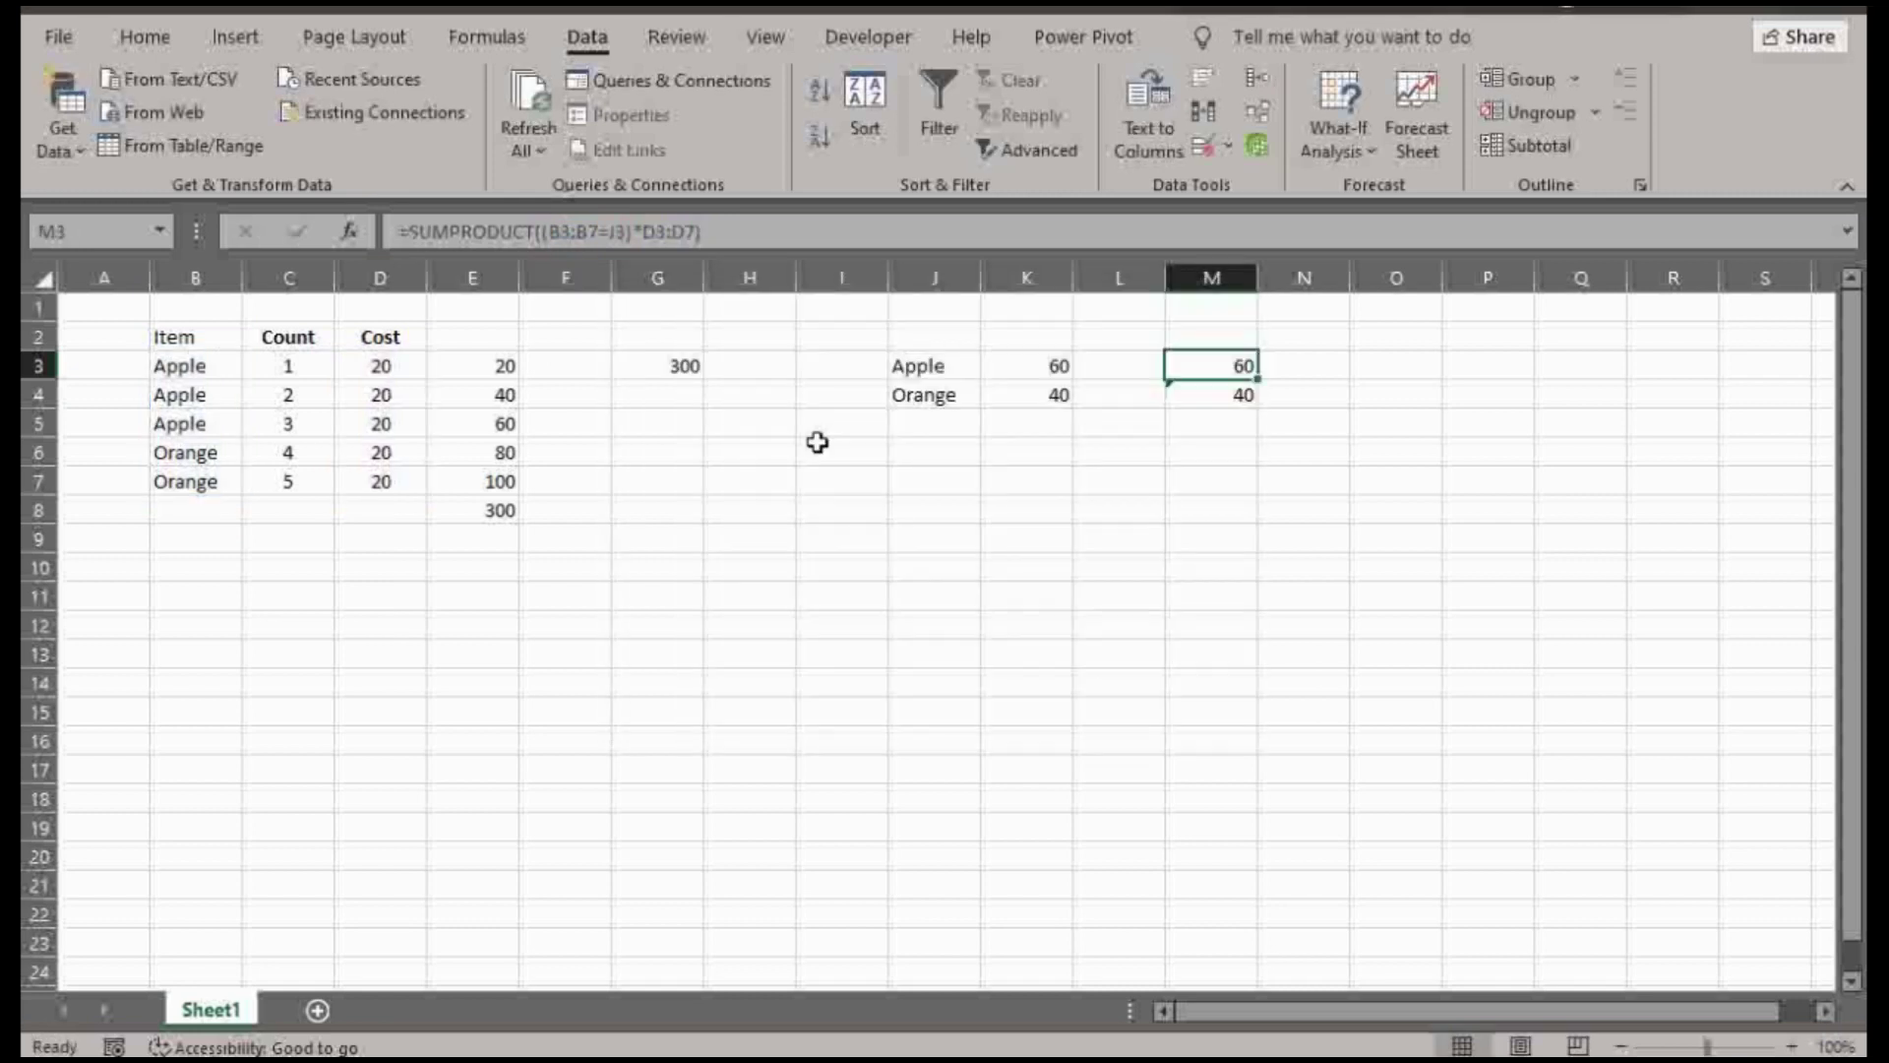
- Make the Apple formula's $B$3:$B$7 and $D$3:$D$7 ranges absolute
{"action": "left_click", "coordinate": [573, 232]}
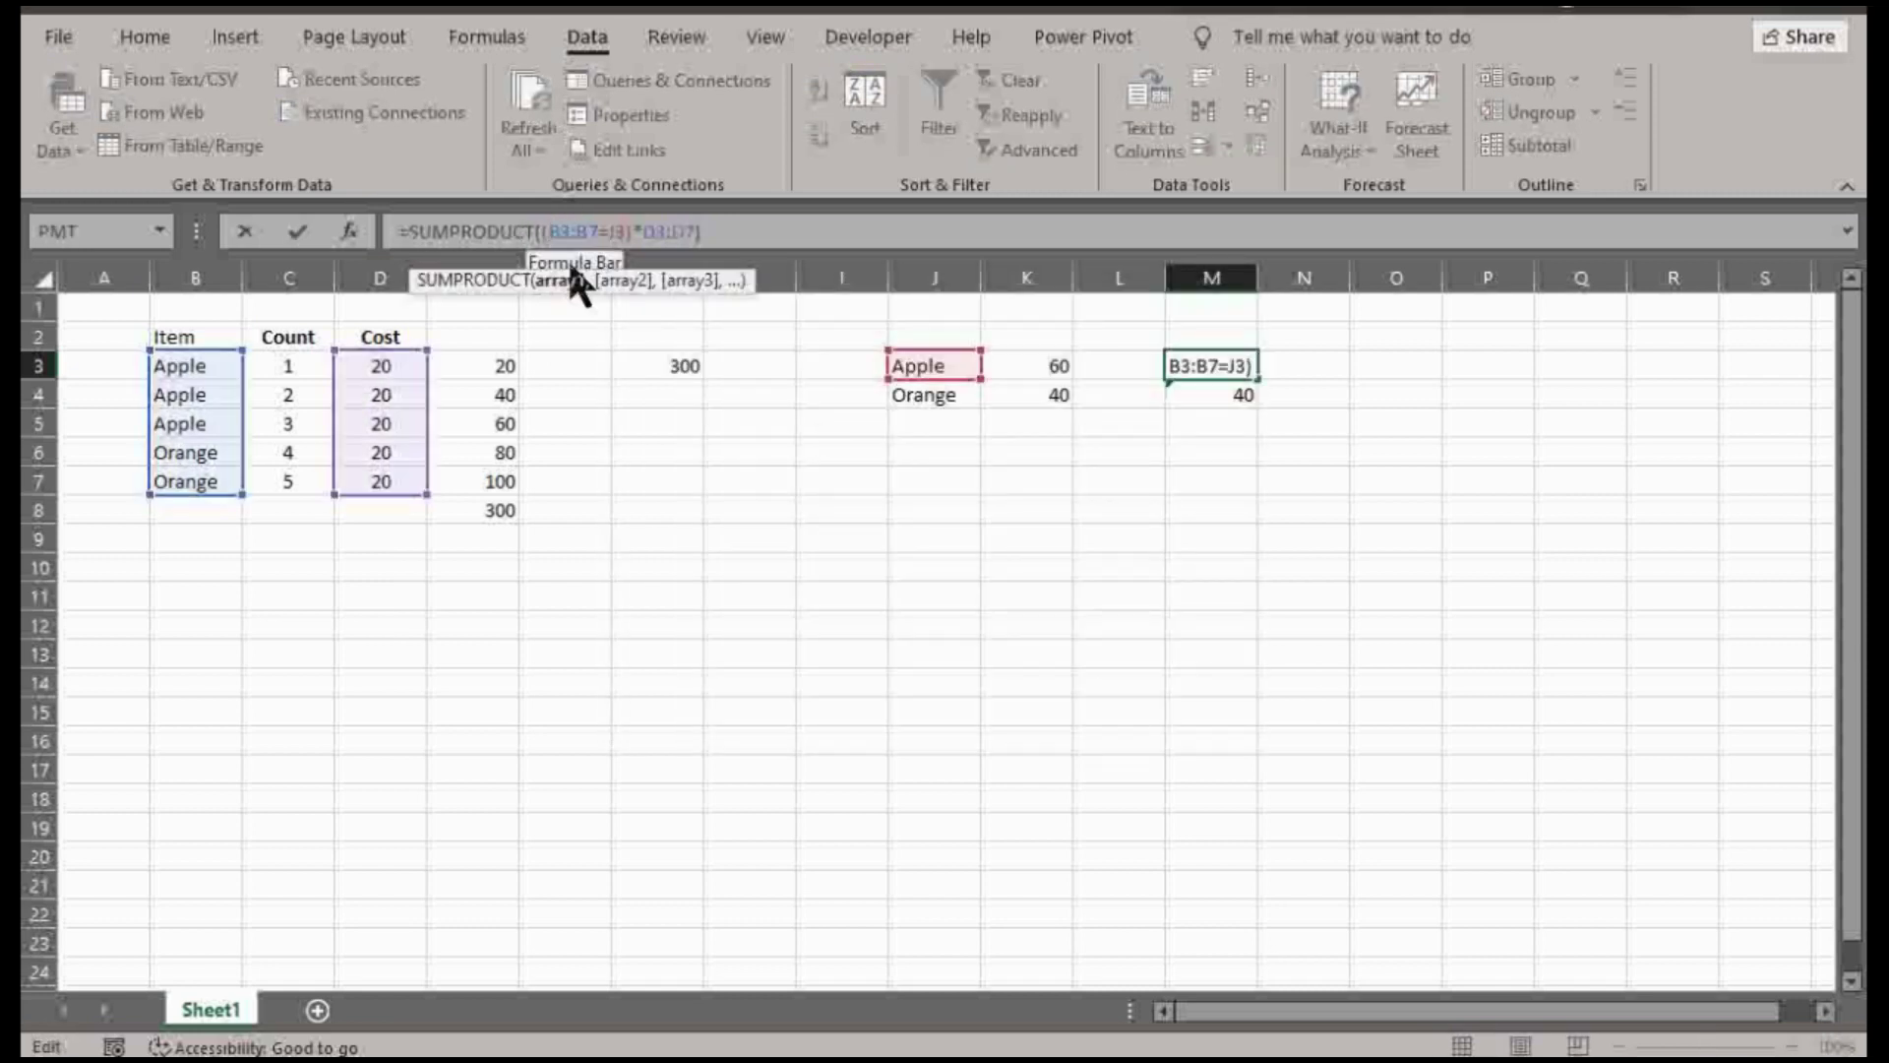
{"action": "type", "text": "$B$"}
{"action": "left_click", "coordinate": [599, 230]}
{"action": "type", "text": "$B$"}
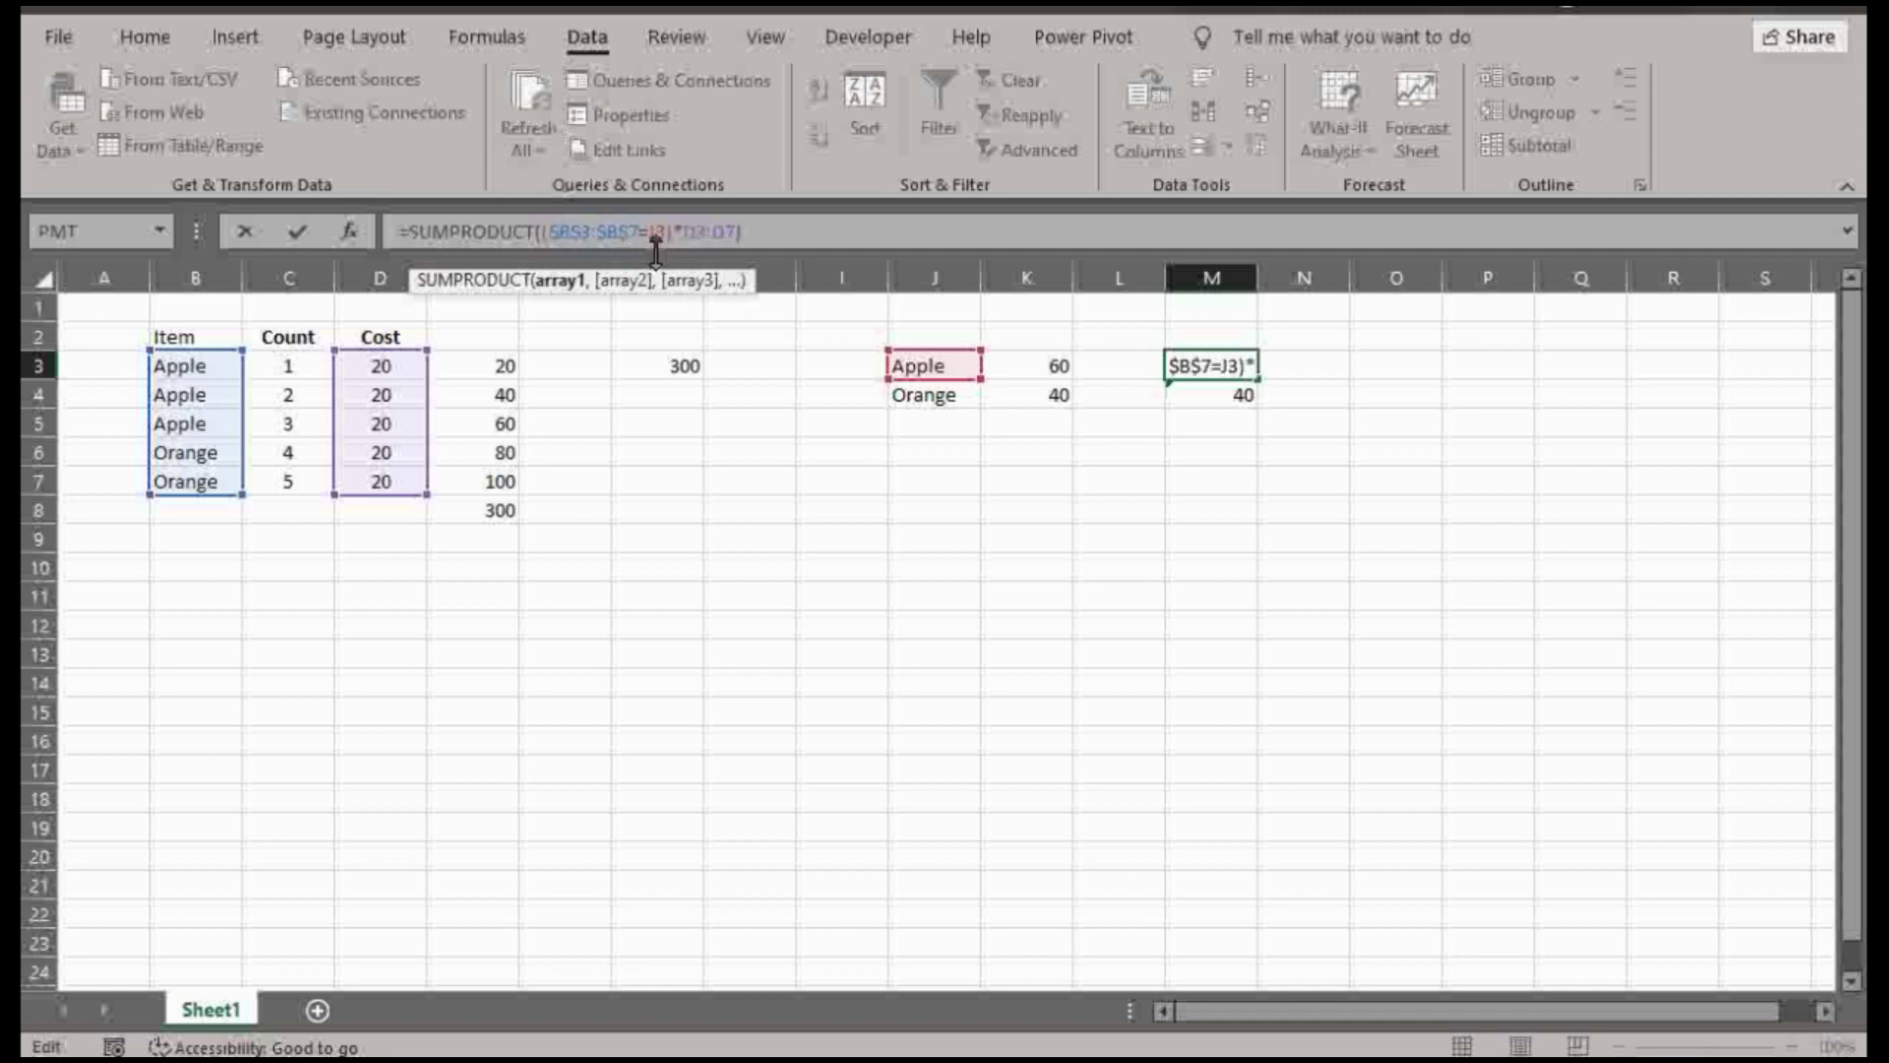
{"action": "left_click", "coordinate": [689, 231]}
{"action": "type", "text": "$"}
{"action": "left_click", "coordinate": [712, 231]}
{"action": "type", "text": "$D$"}
{"action": "left_click", "coordinate": [731, 232]}
{"action": "type", "text": "$D$"}
{"action": "left_click", "coordinate": [749, 230]}
{"action": "type", "text": "$D$"}
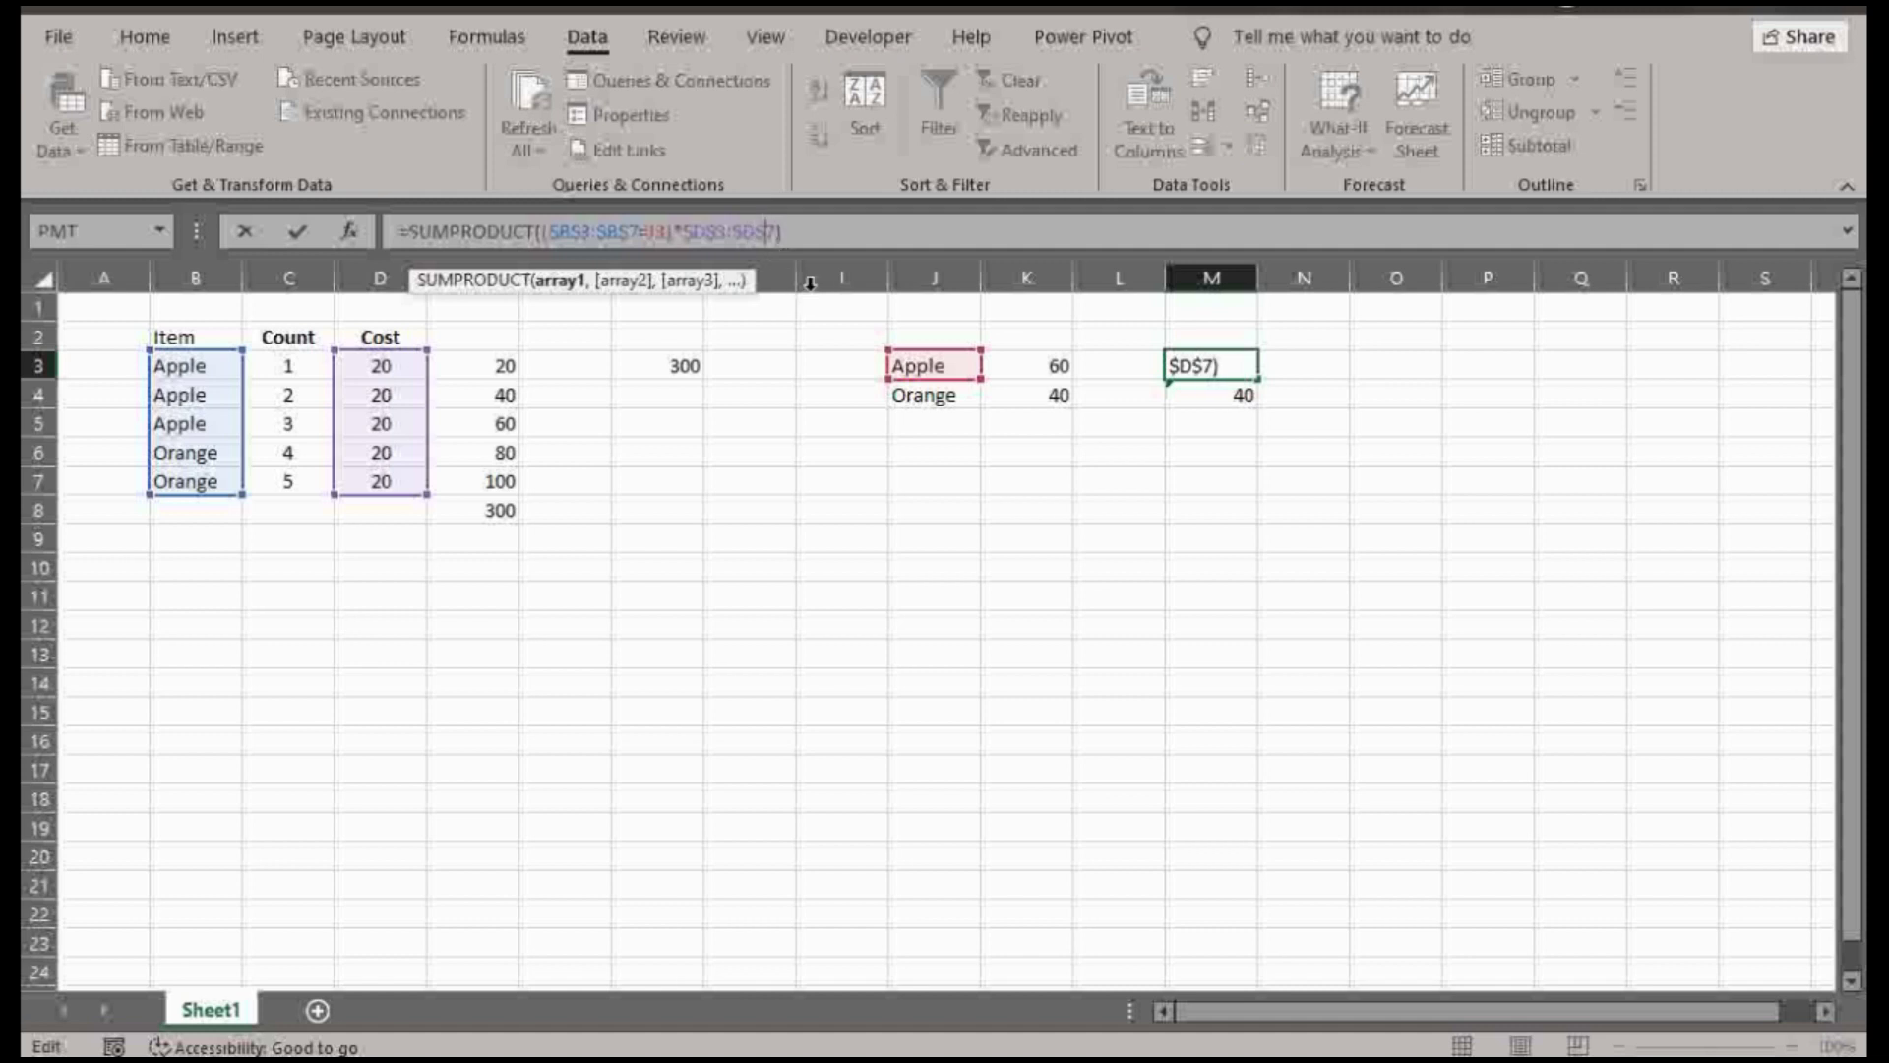
{"action": "key", "text": "Return"}
- Fill the locked Apple formula down to M4 and check the Orange formula
{"action": "left_click", "coordinate": [1210, 364]}
{"action": "left_click_drag", "start_coordinate": [1255, 379], "coordinate": [1256, 398]}
{"action": "left_click", "coordinate": [1210, 395]}
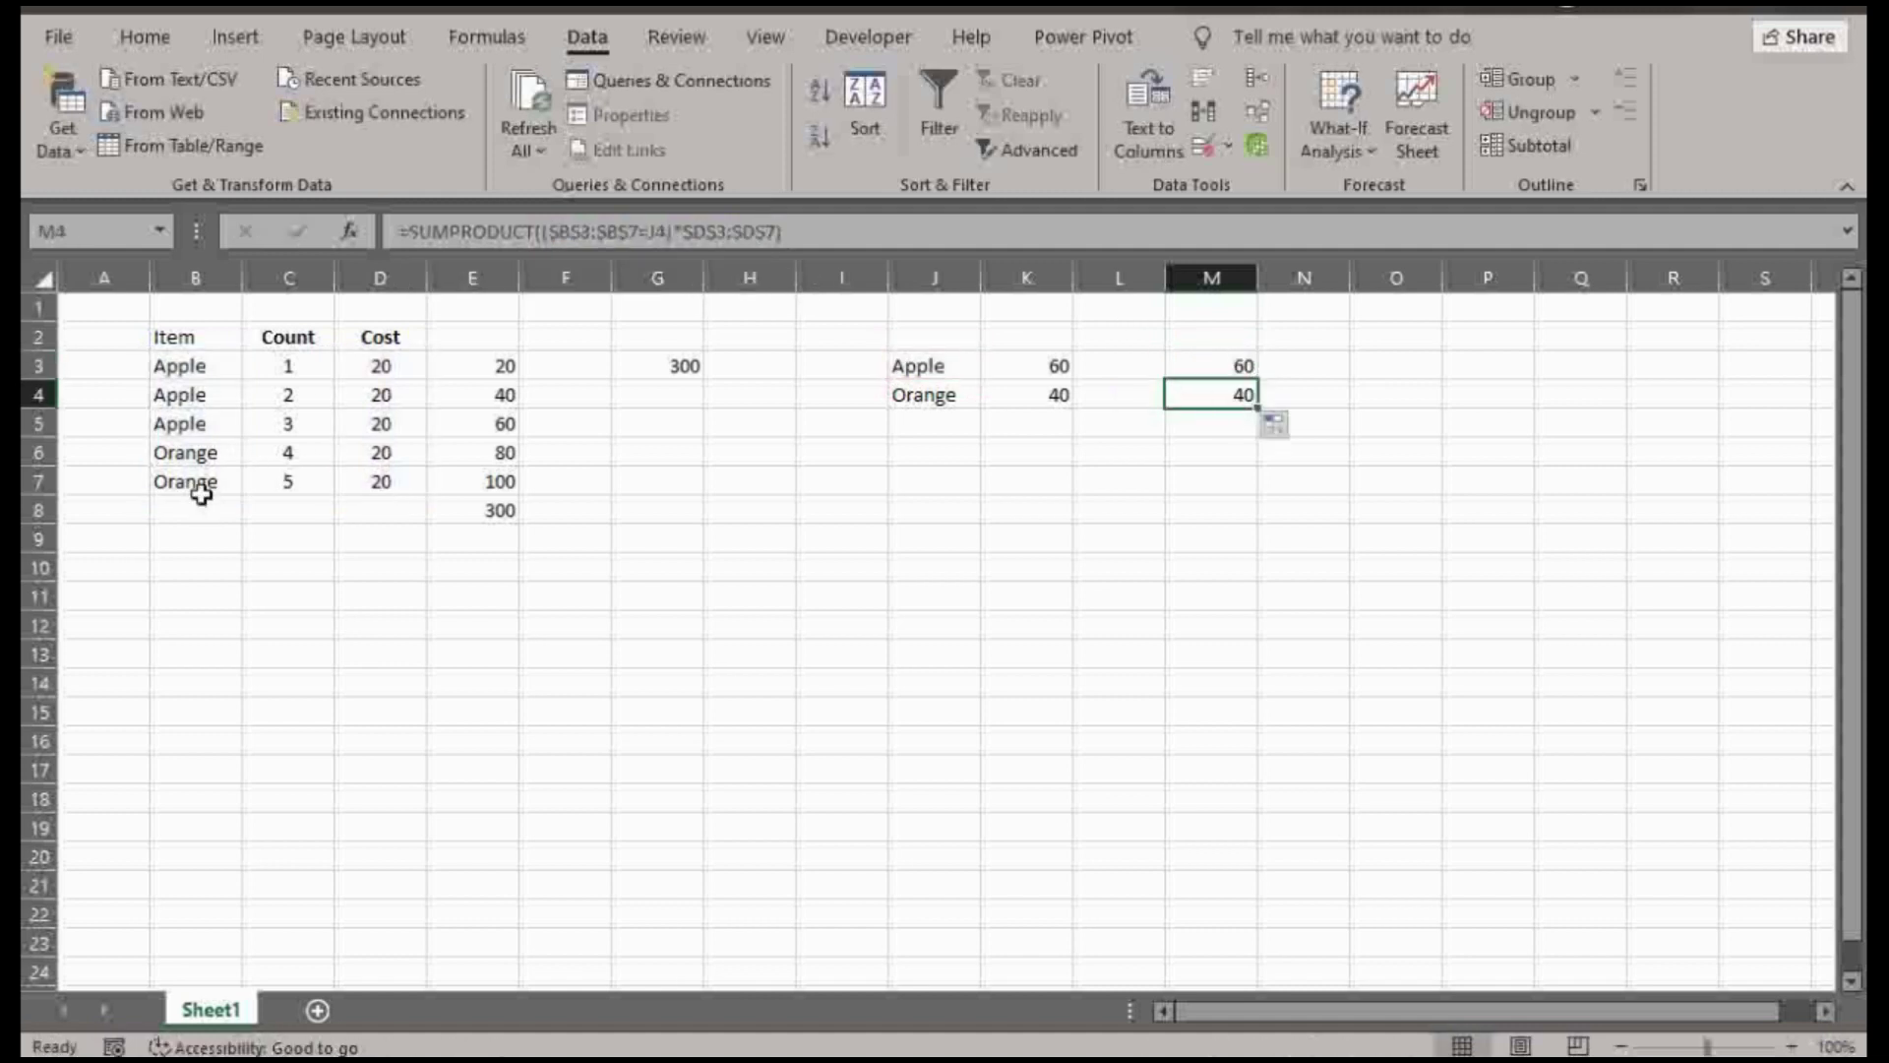
{"action": "left_click", "coordinate": [817, 232]}
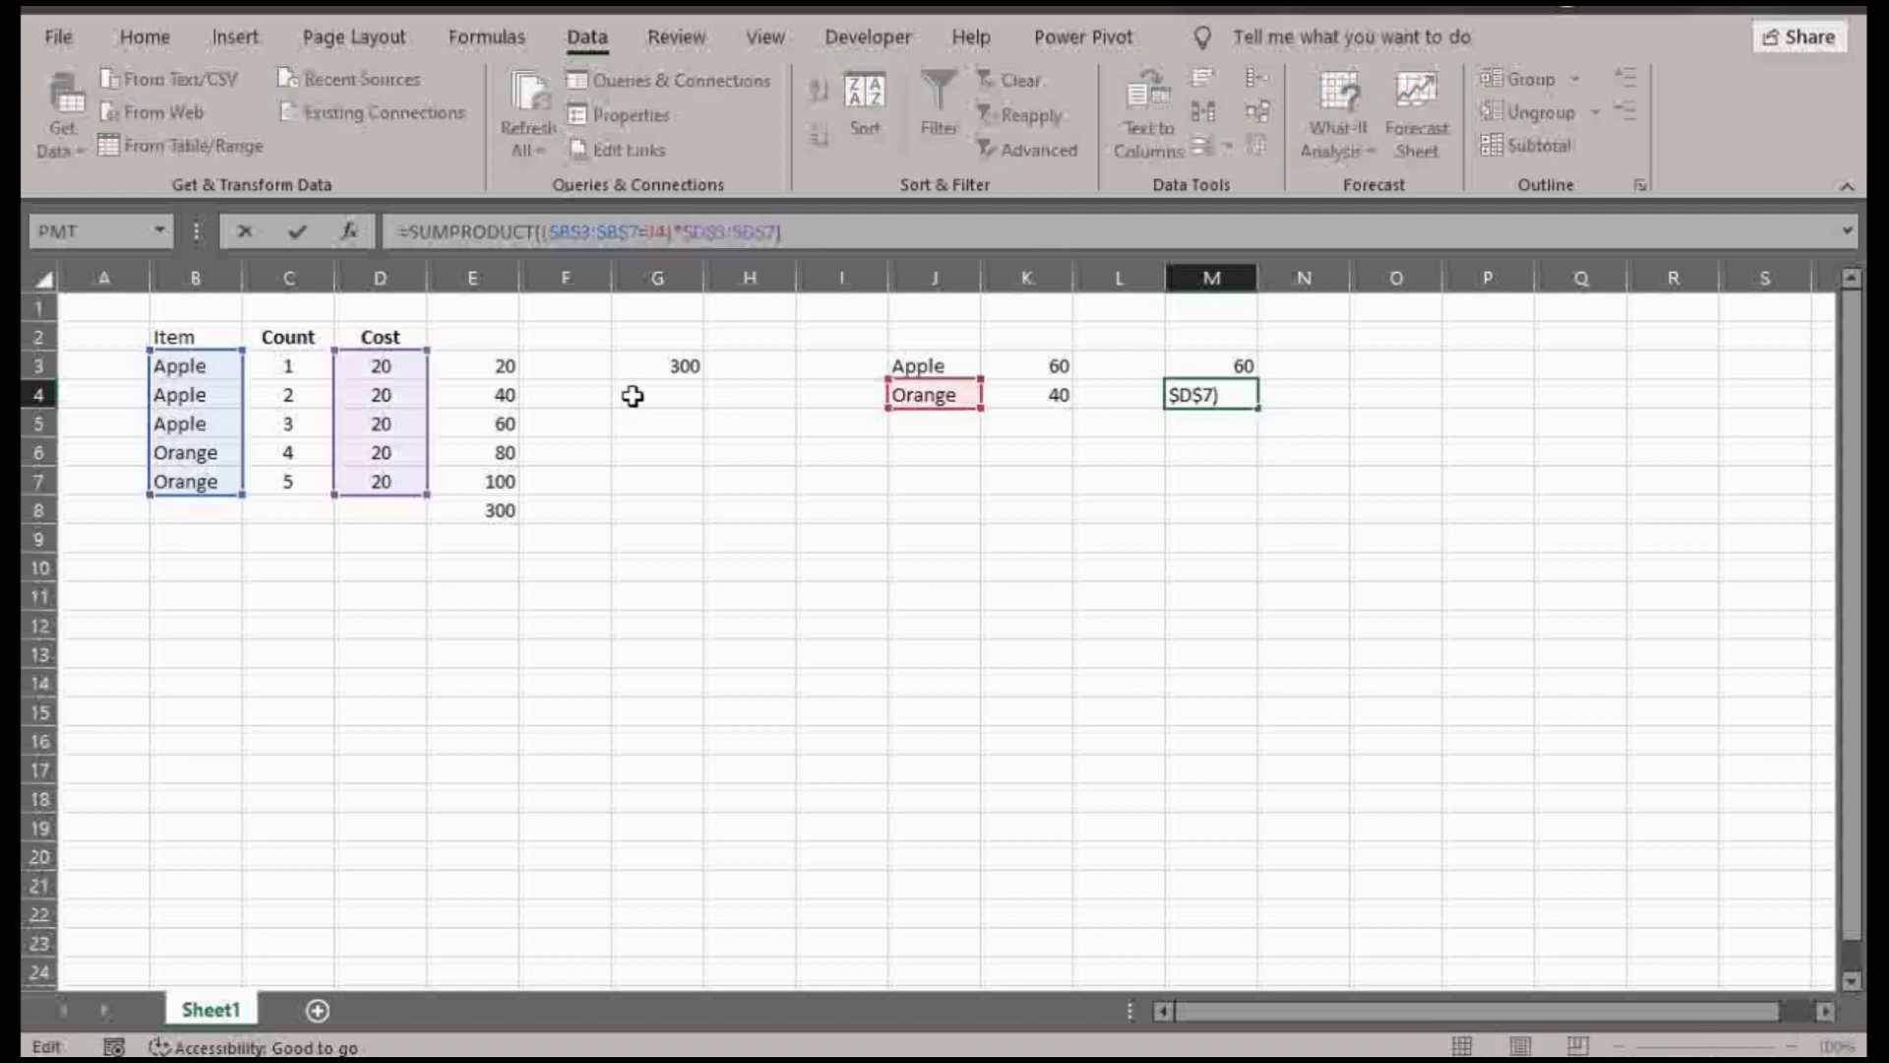
{"action": "left_click", "coordinate": [1240, 364]}
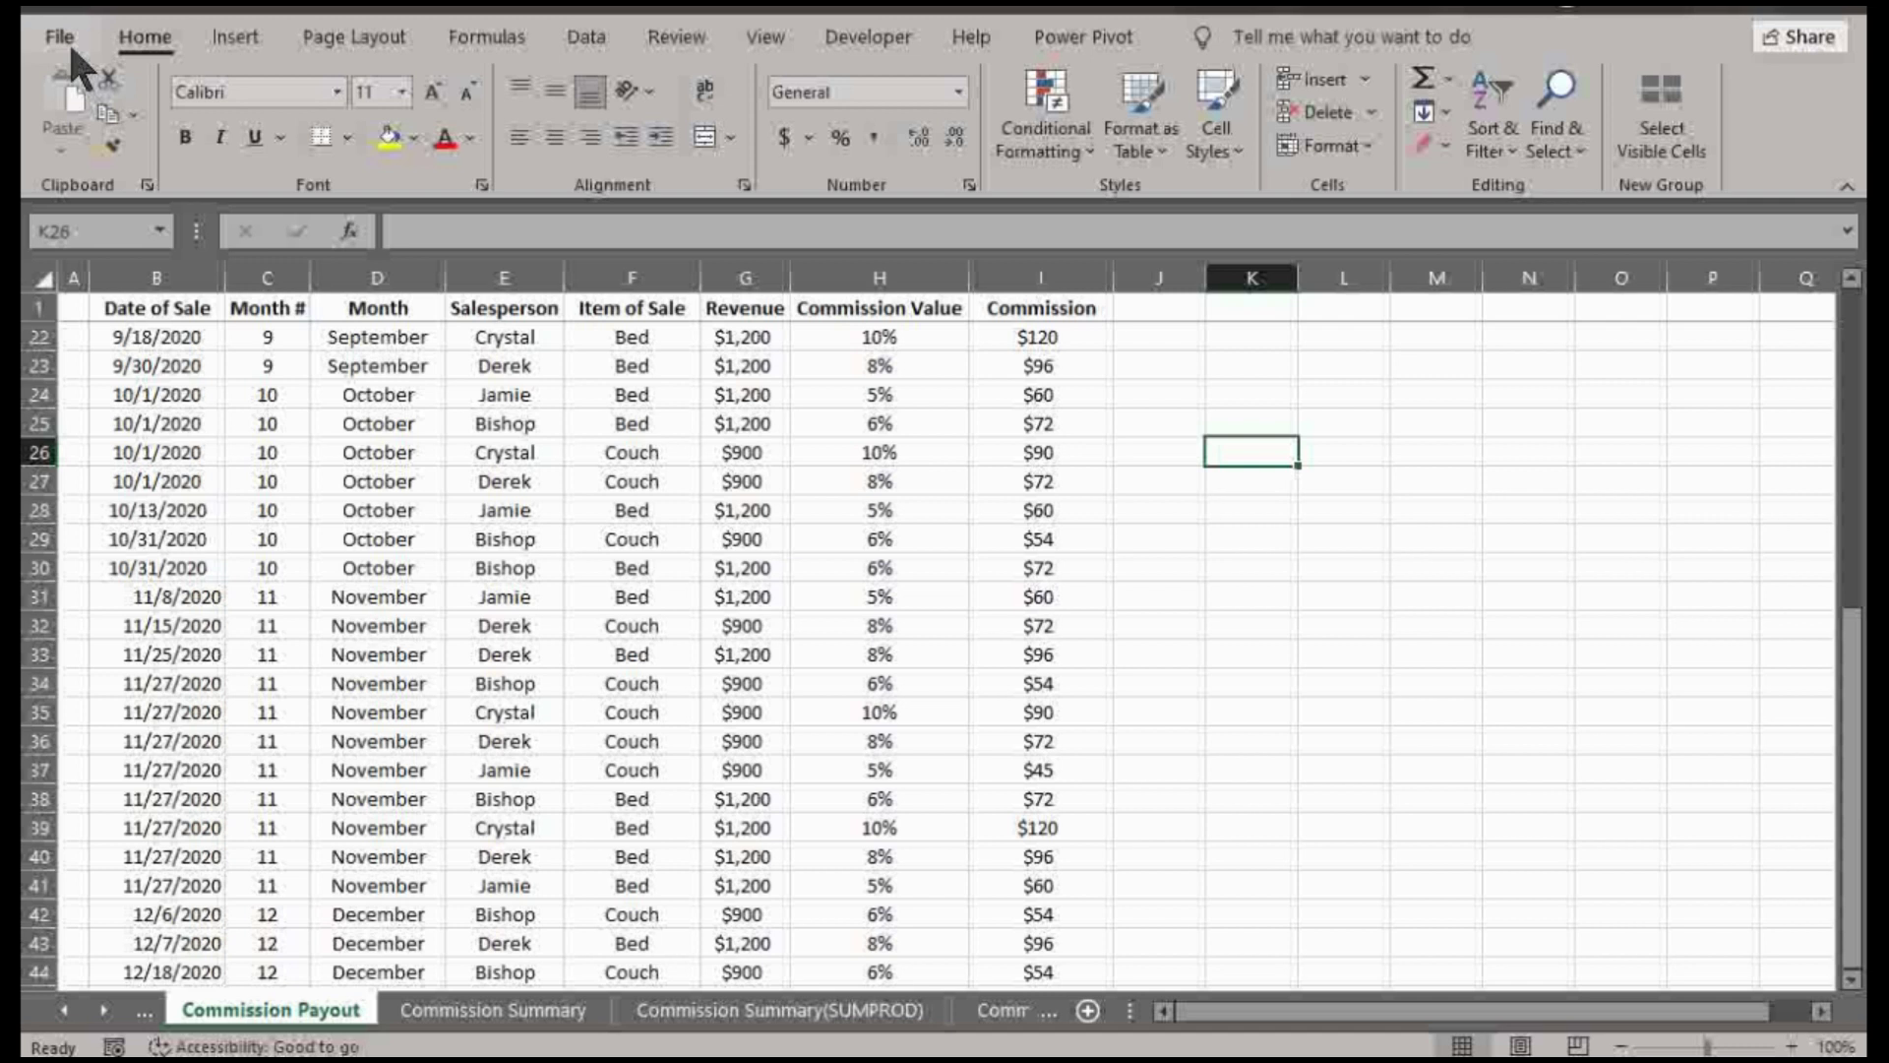
- Review the January and February SUMIFS totals and the Commission Payout I2 formula
{"action": "left_click", "coordinate": [443, 1010]}
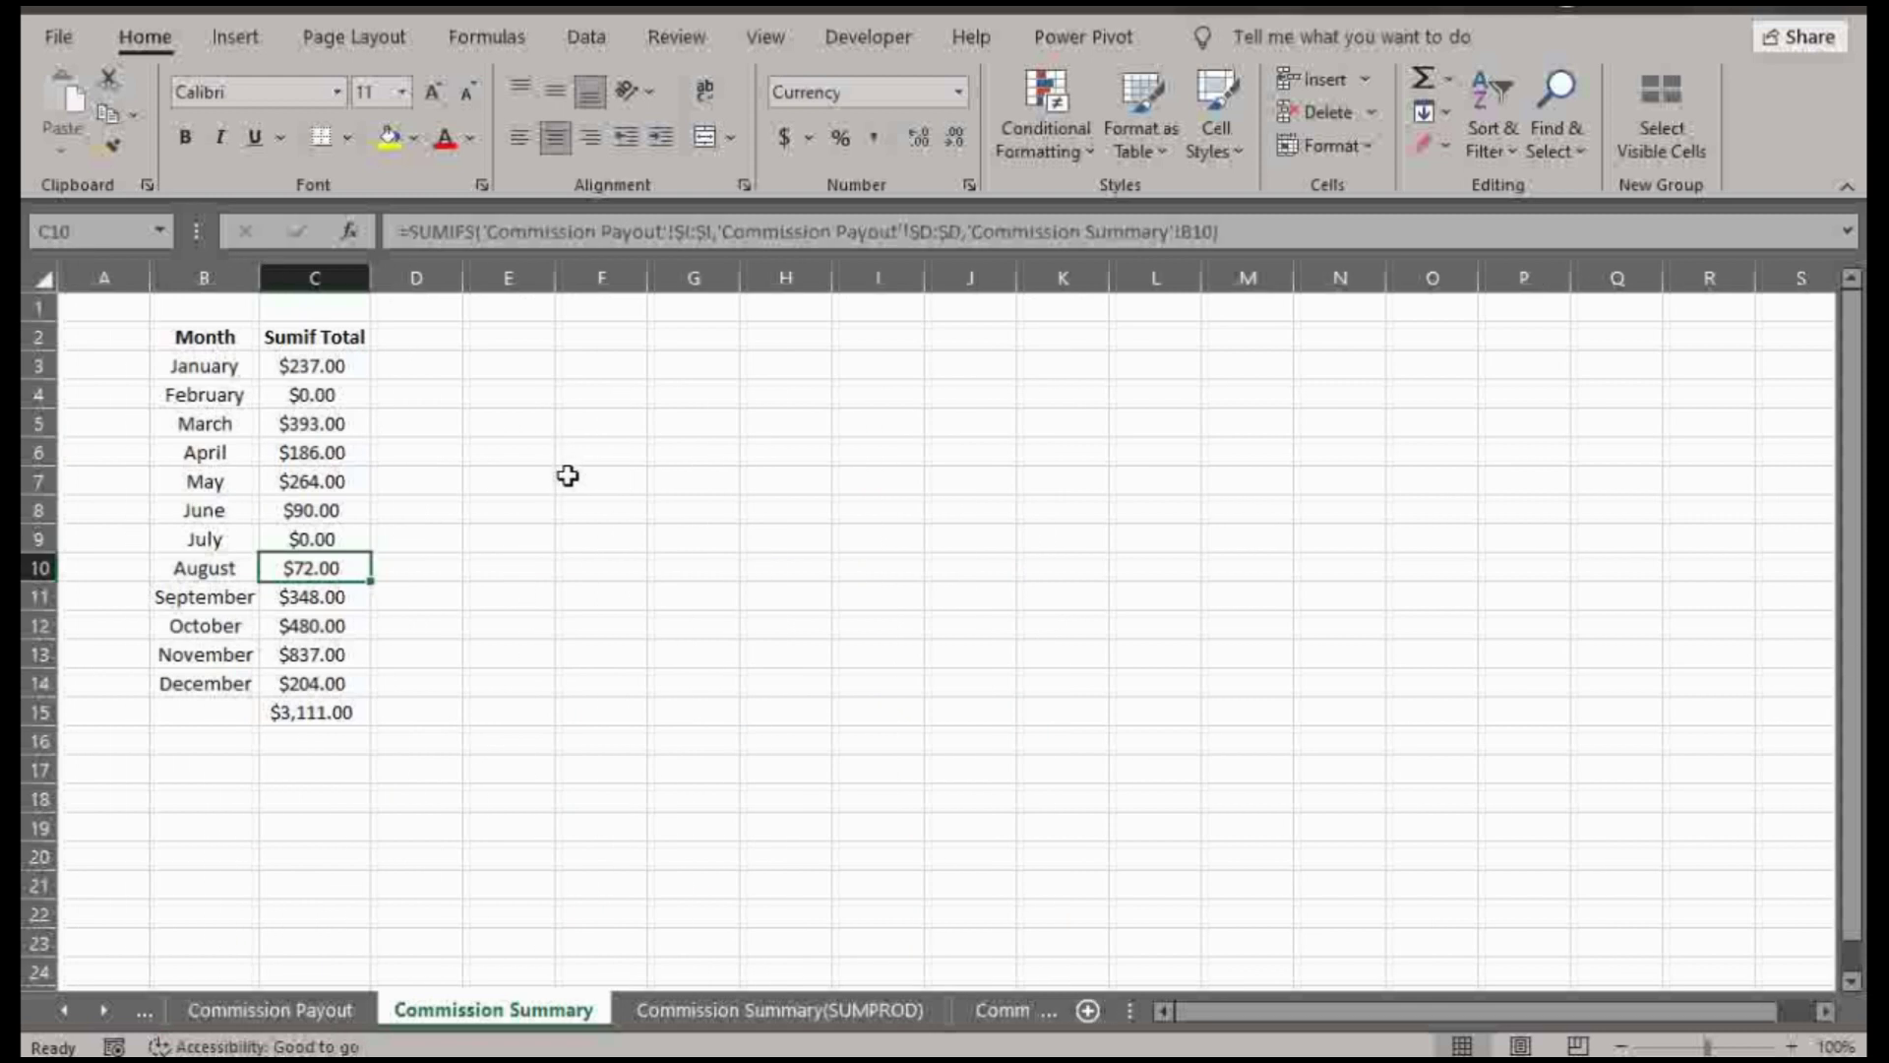
{"action": "left_click", "coordinate": [305, 388]}
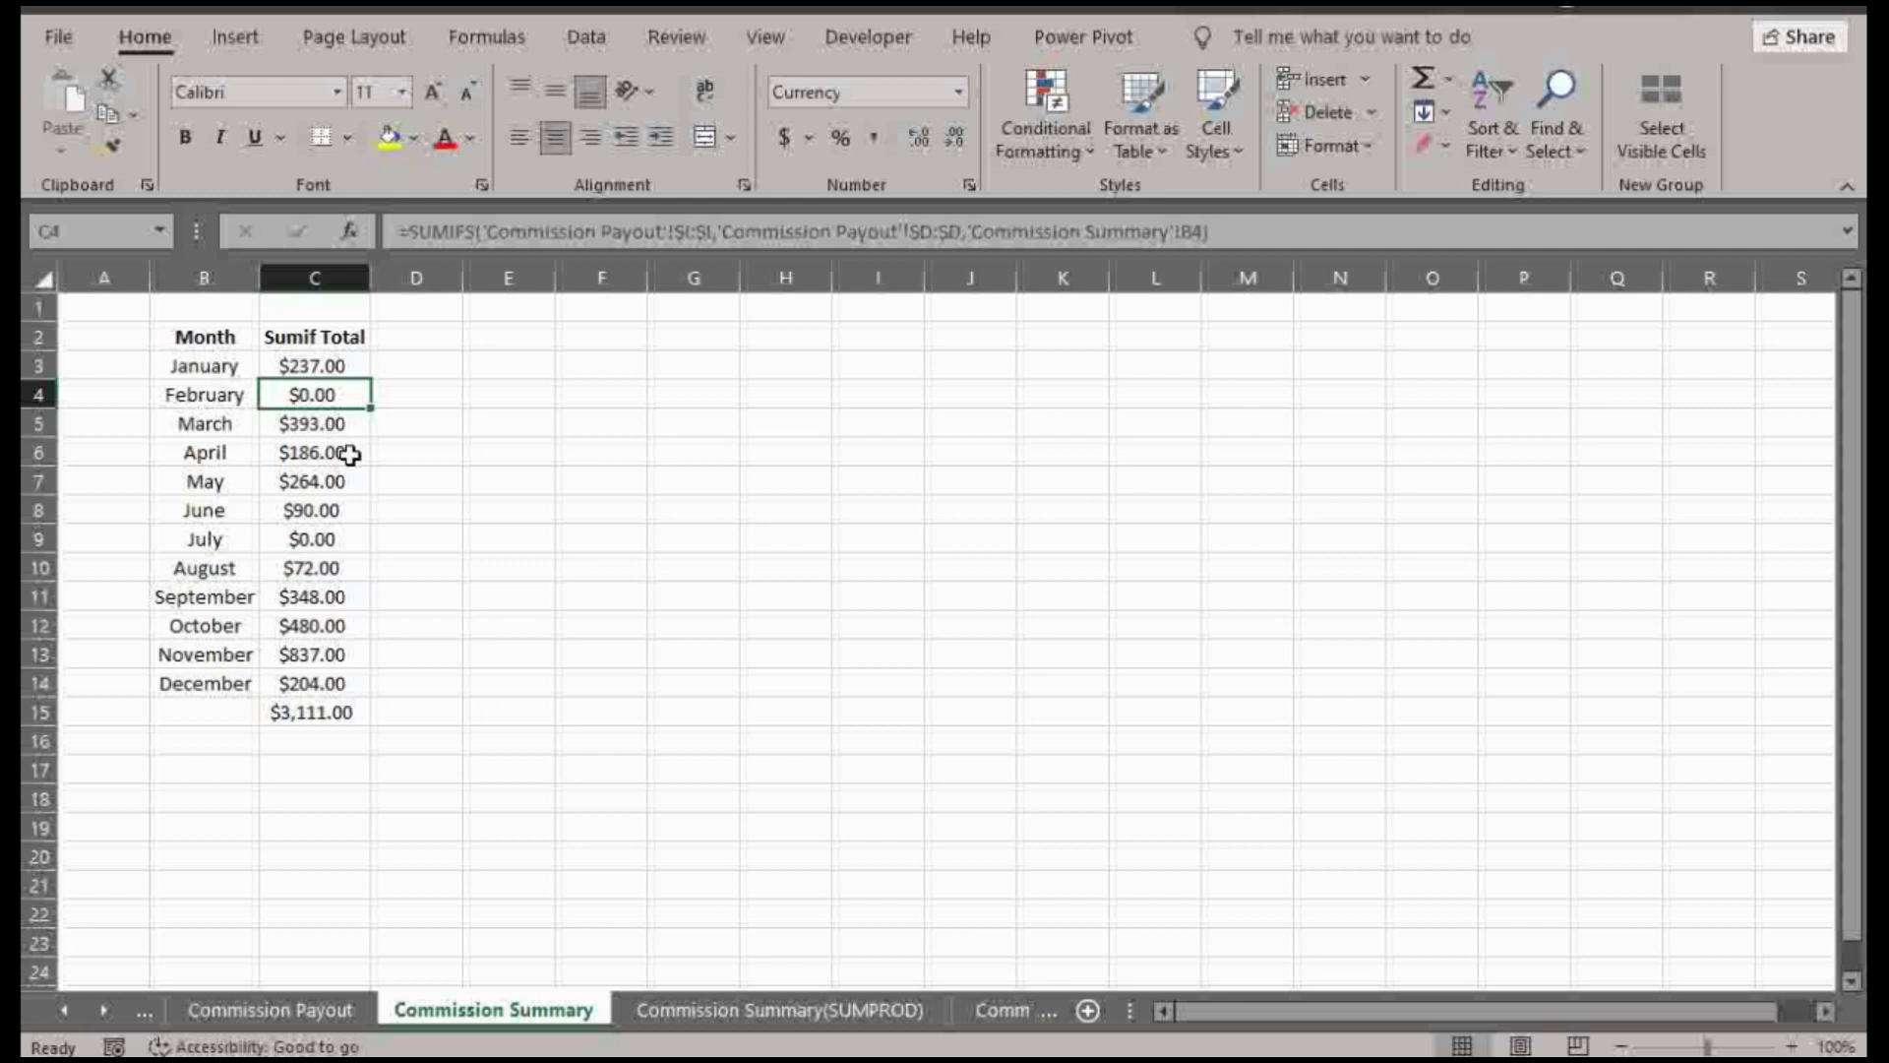
{"action": "left_click", "coordinate": [332, 366]}
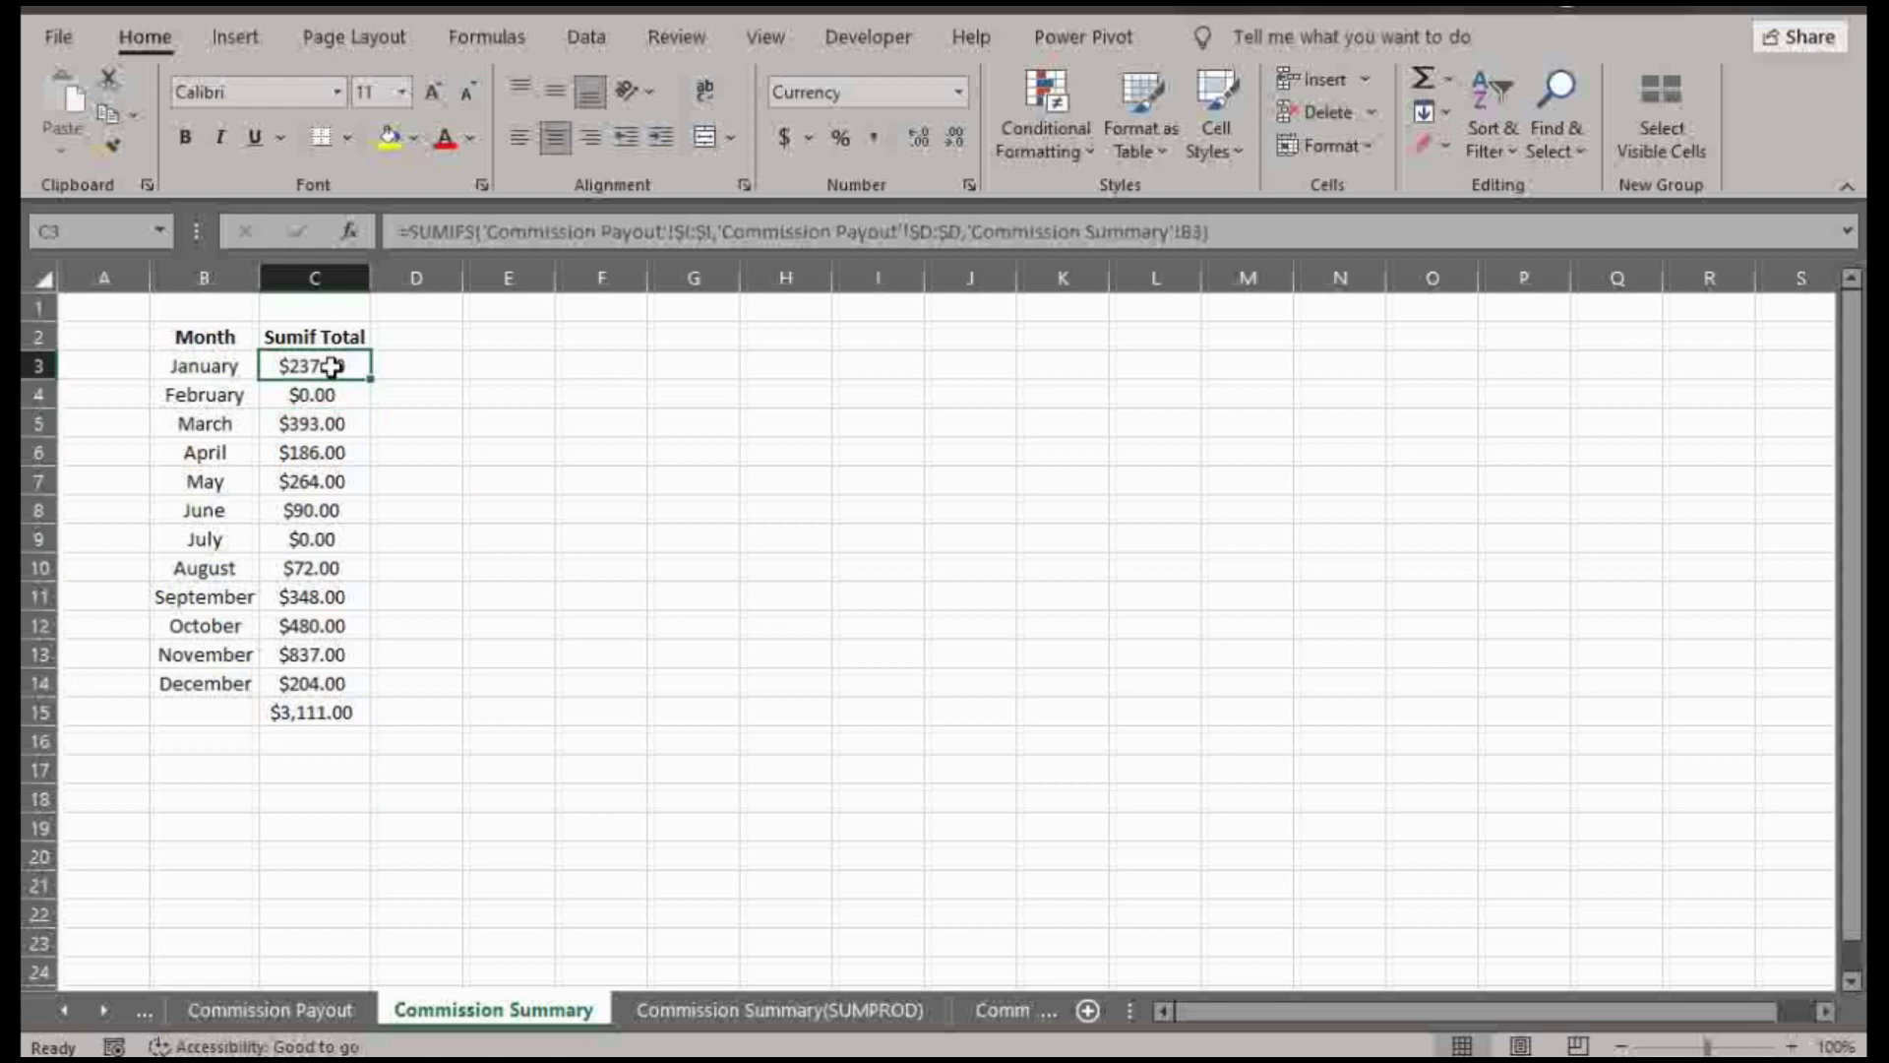
{"action": "left_click", "coordinate": [271, 1011]}
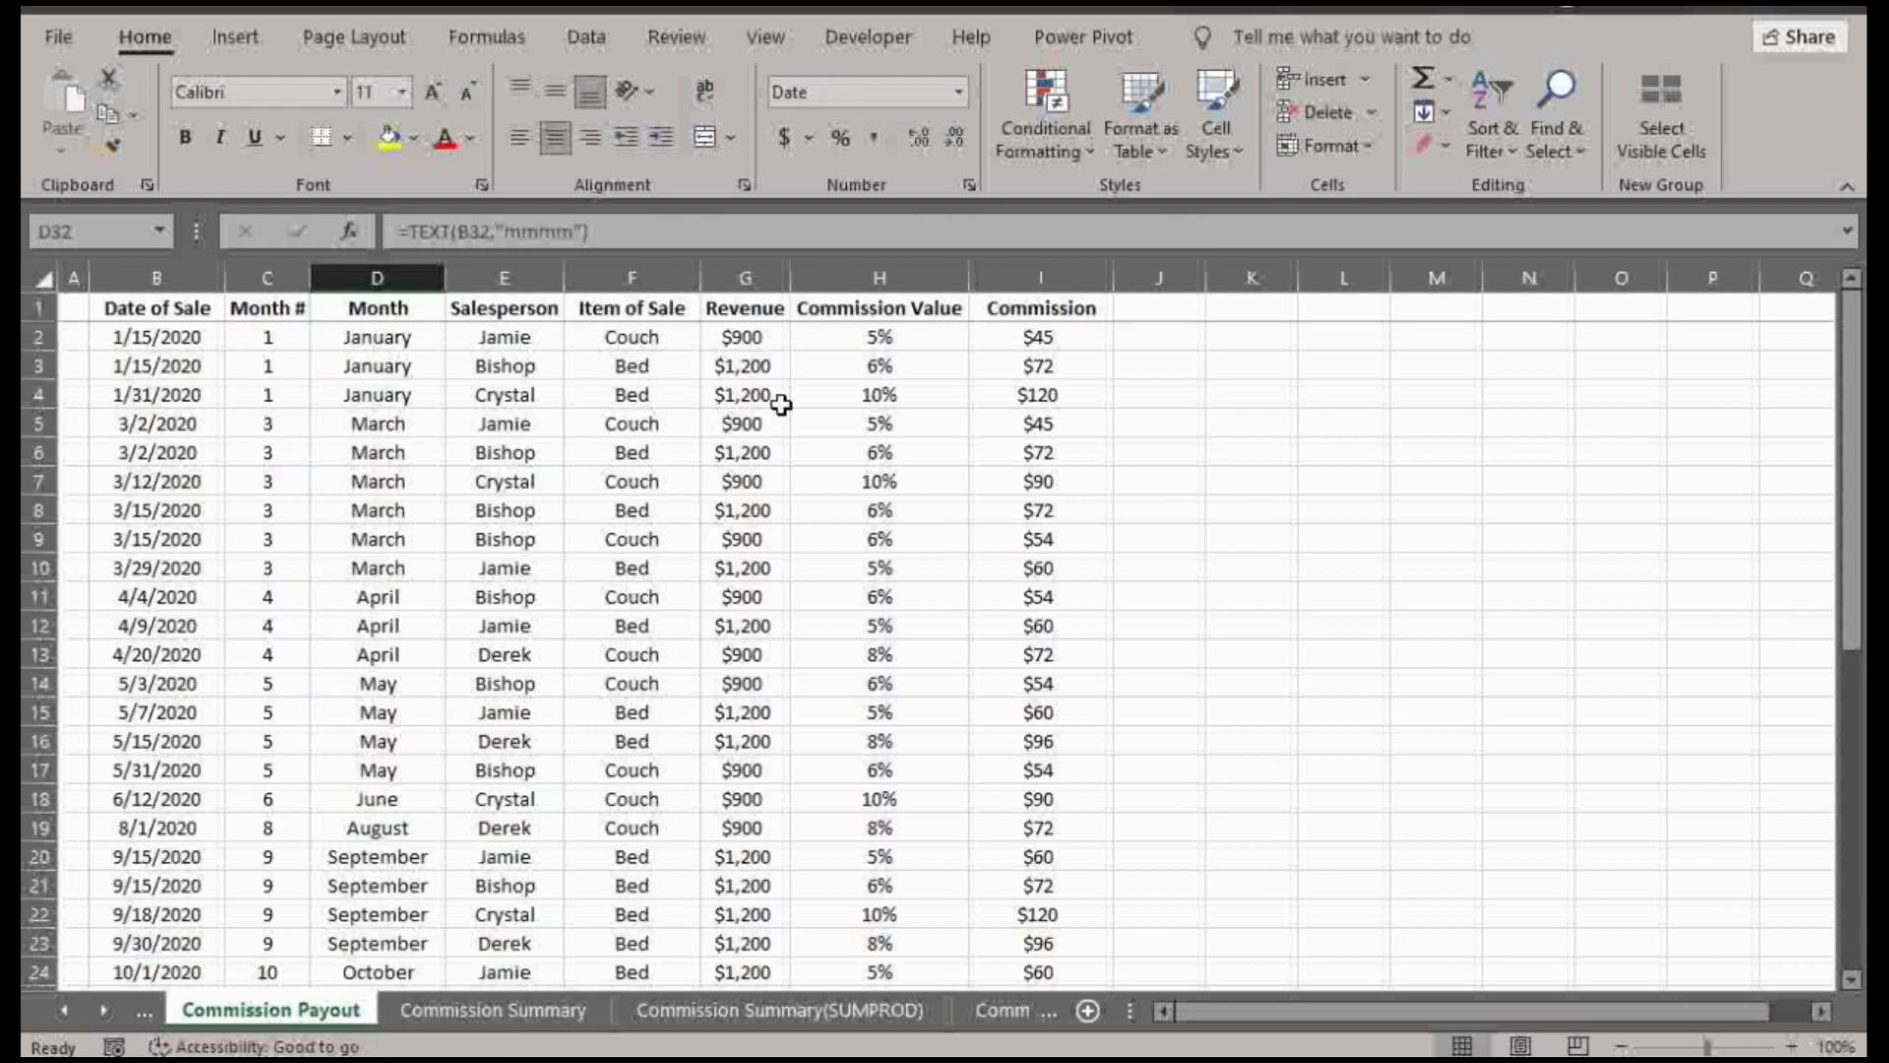
{"action": "left_click", "coordinate": [1042, 340]}
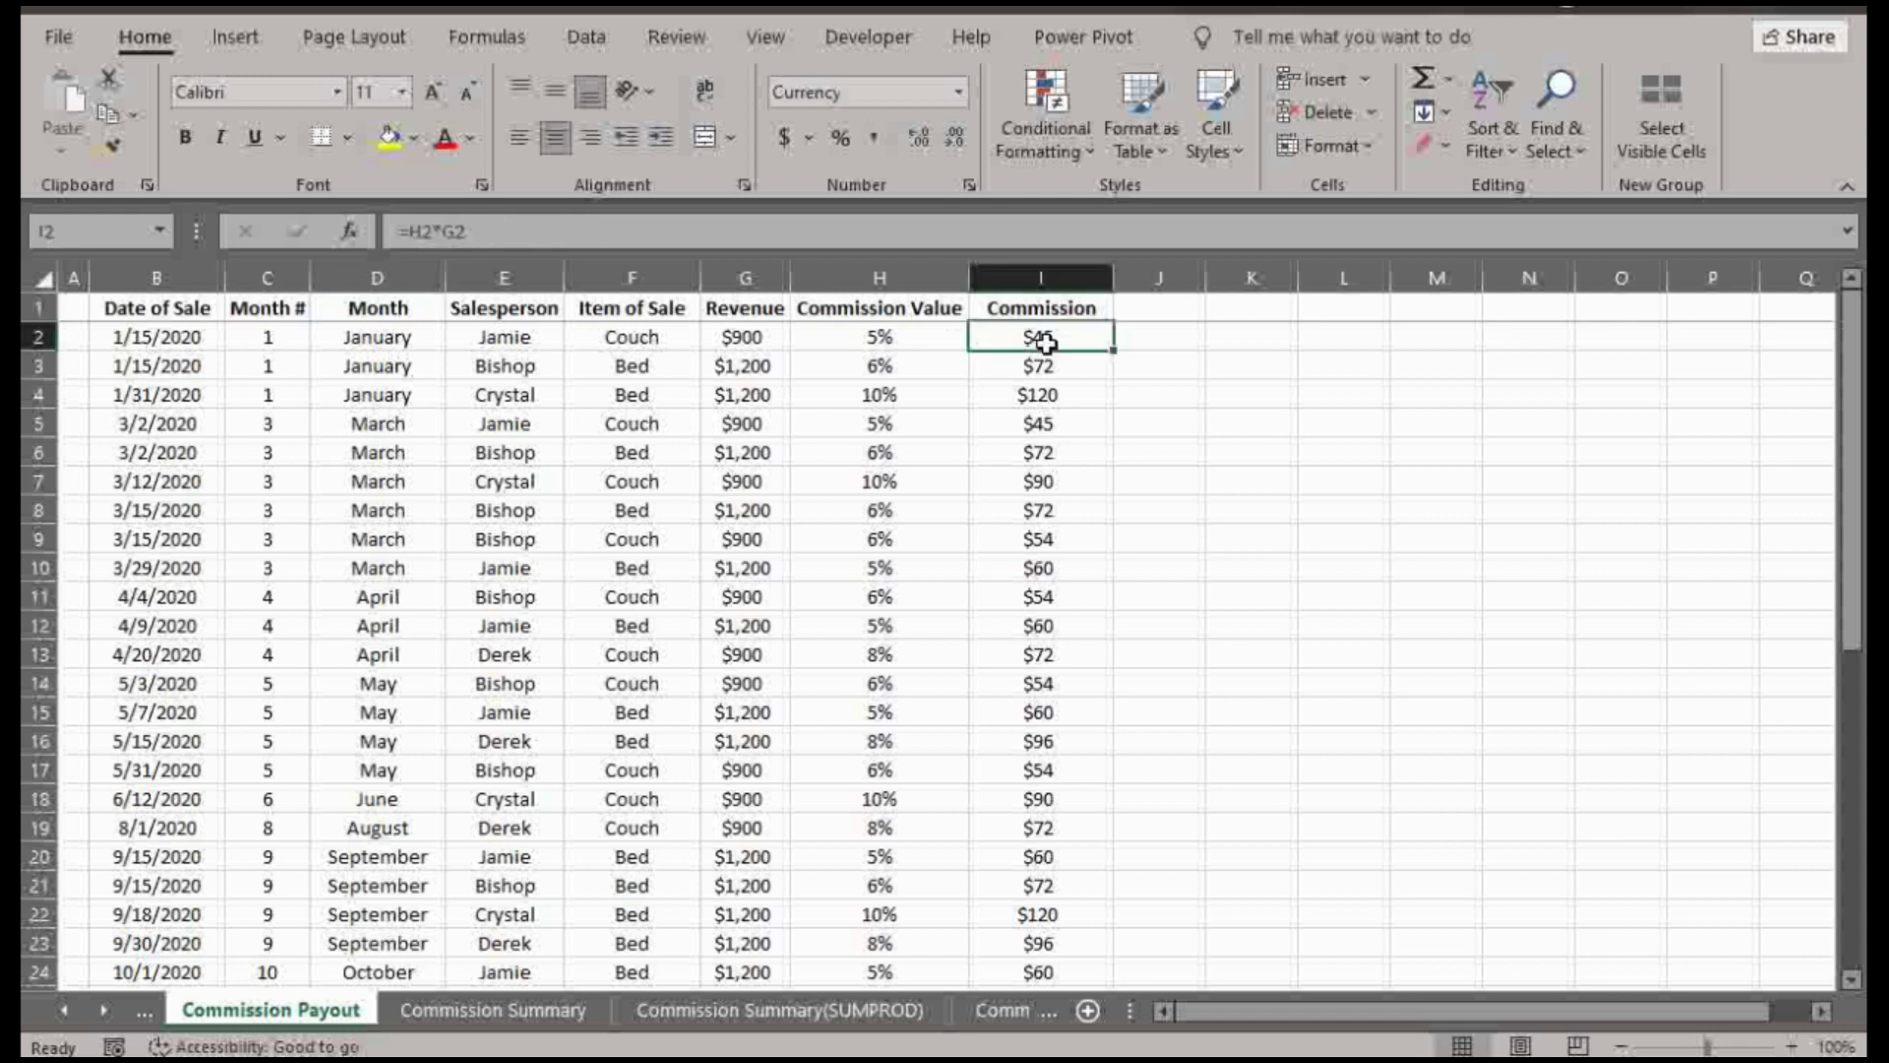
{"action": "left_click", "coordinate": [493, 1009]}
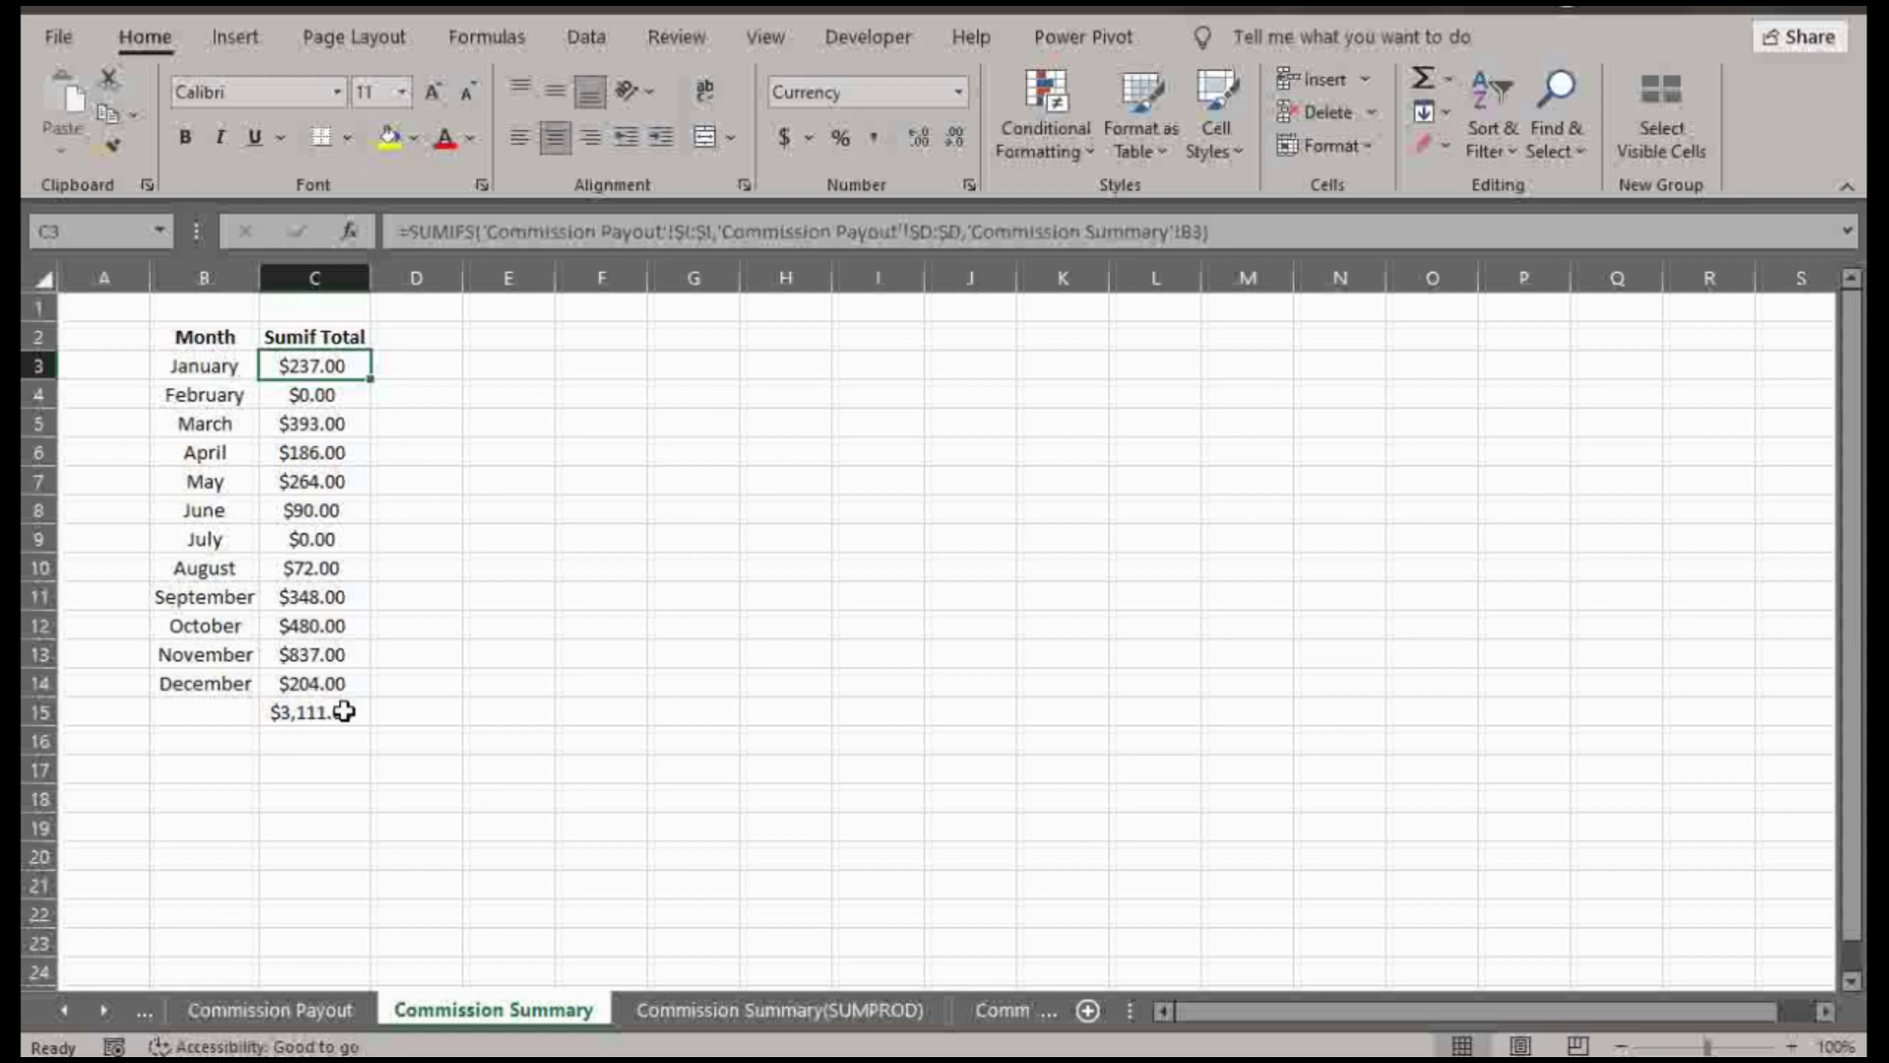
- Enter a SUMPRODUCT of Commission Payout G2:G44 and H2:H44 in E3, returning 3111
{"action": "left_click", "coordinate": [505, 365]}
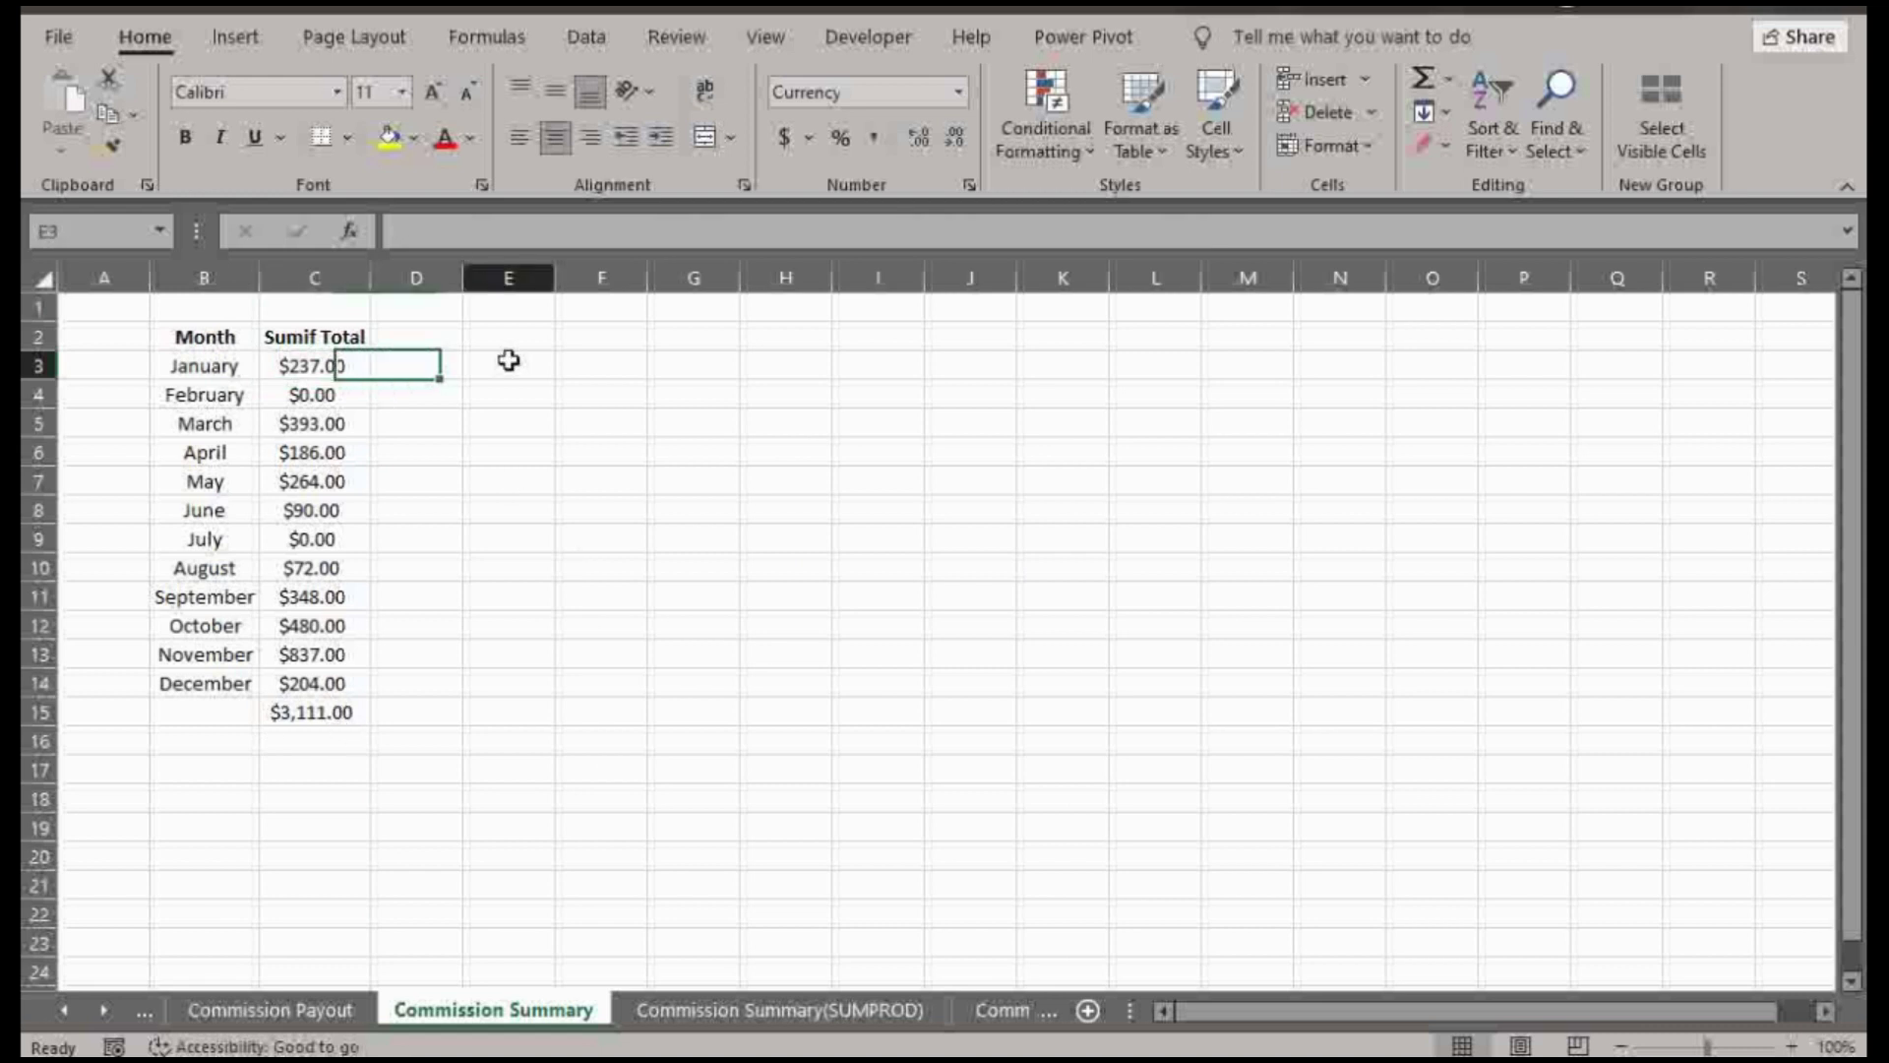
{"action": "type", "text": "=sumprod"}
{"action": "key", "text": "Tab"}
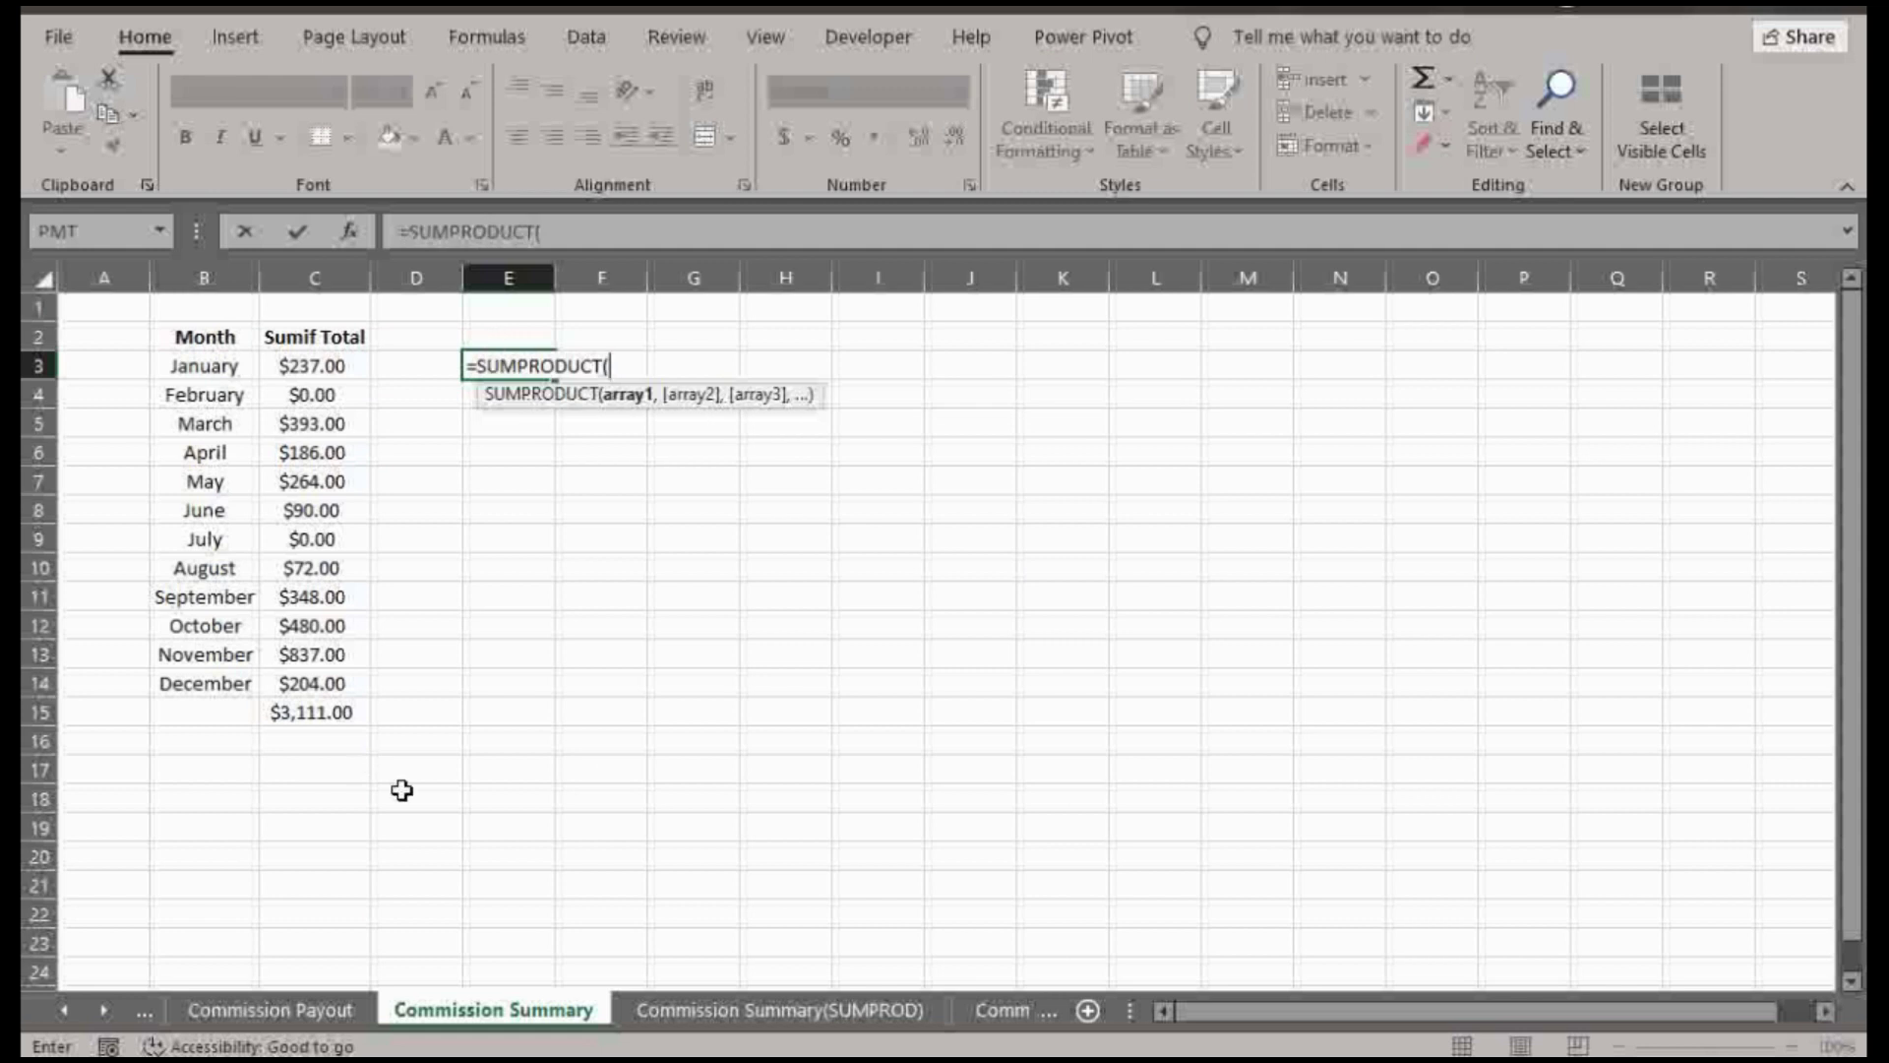
{"action": "left_click", "coordinate": [270, 1011]}
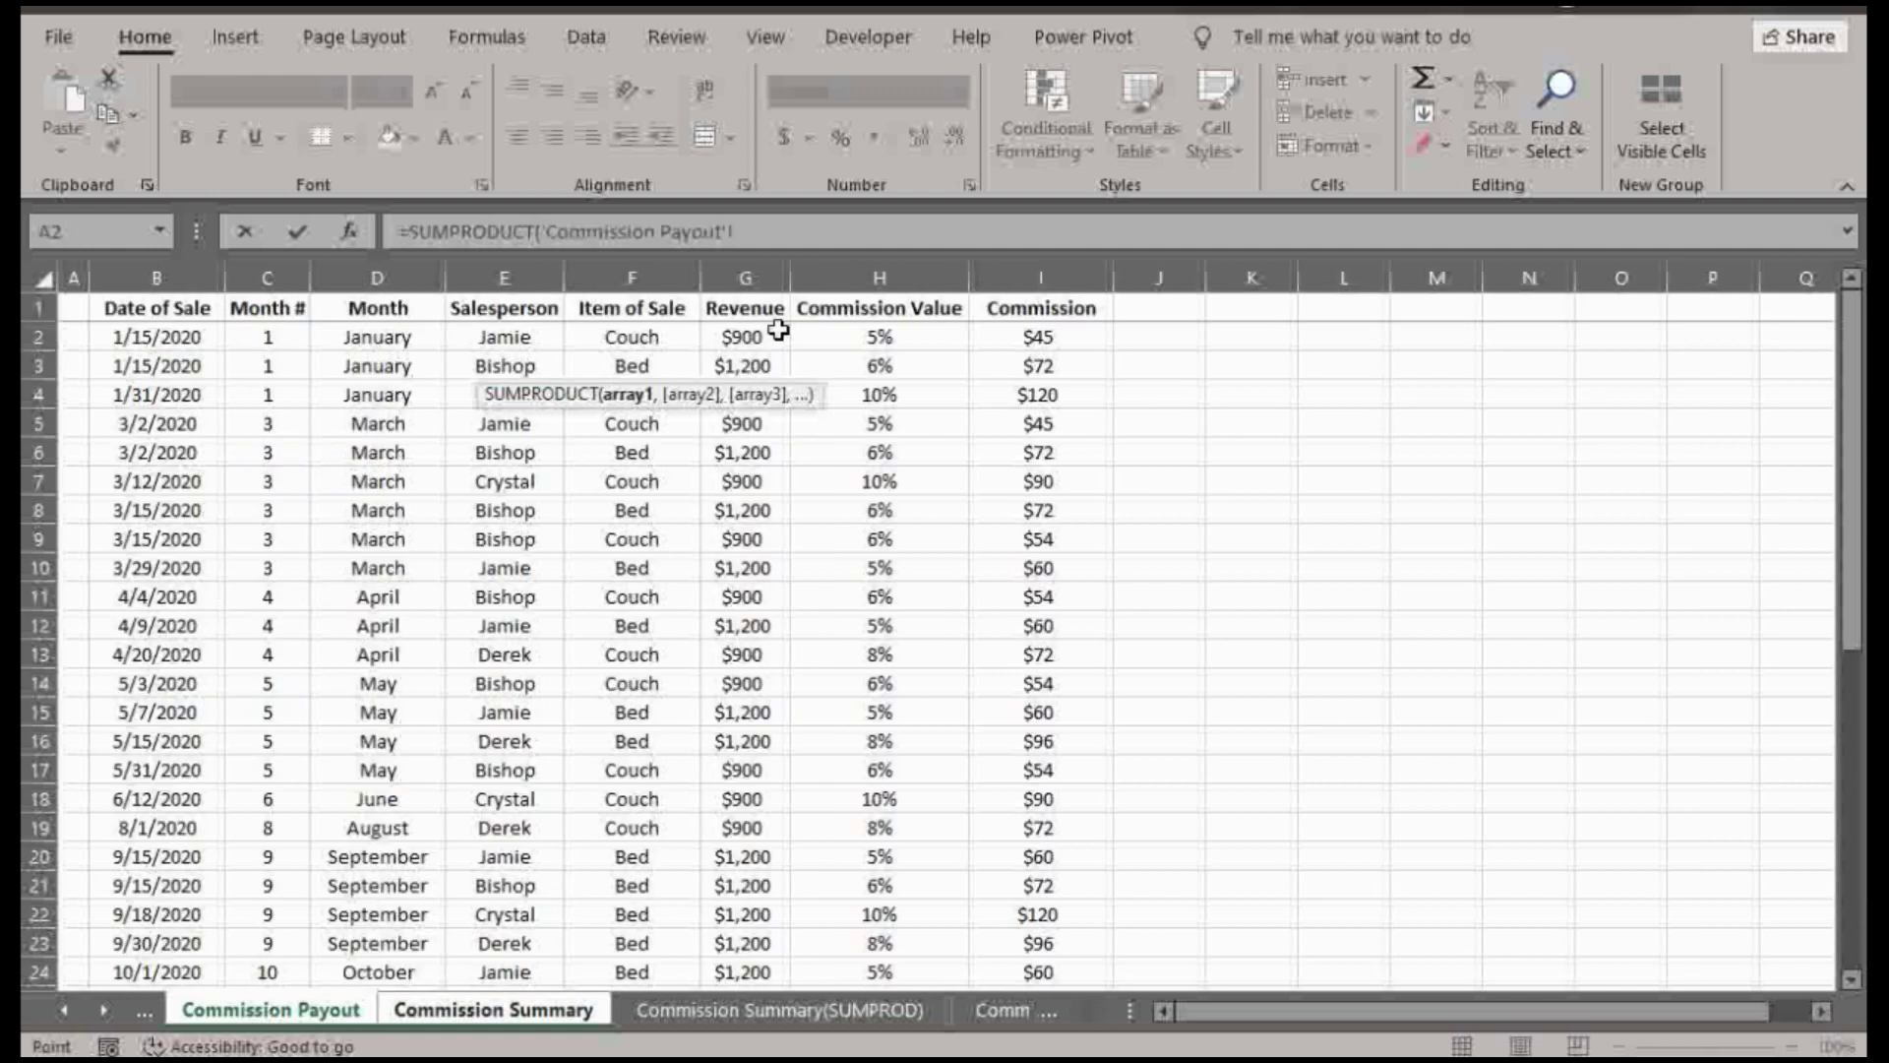
{"action": "left_click", "coordinate": [745, 338]}
{"action": "key", "text": "ctrl+shift+Down"}
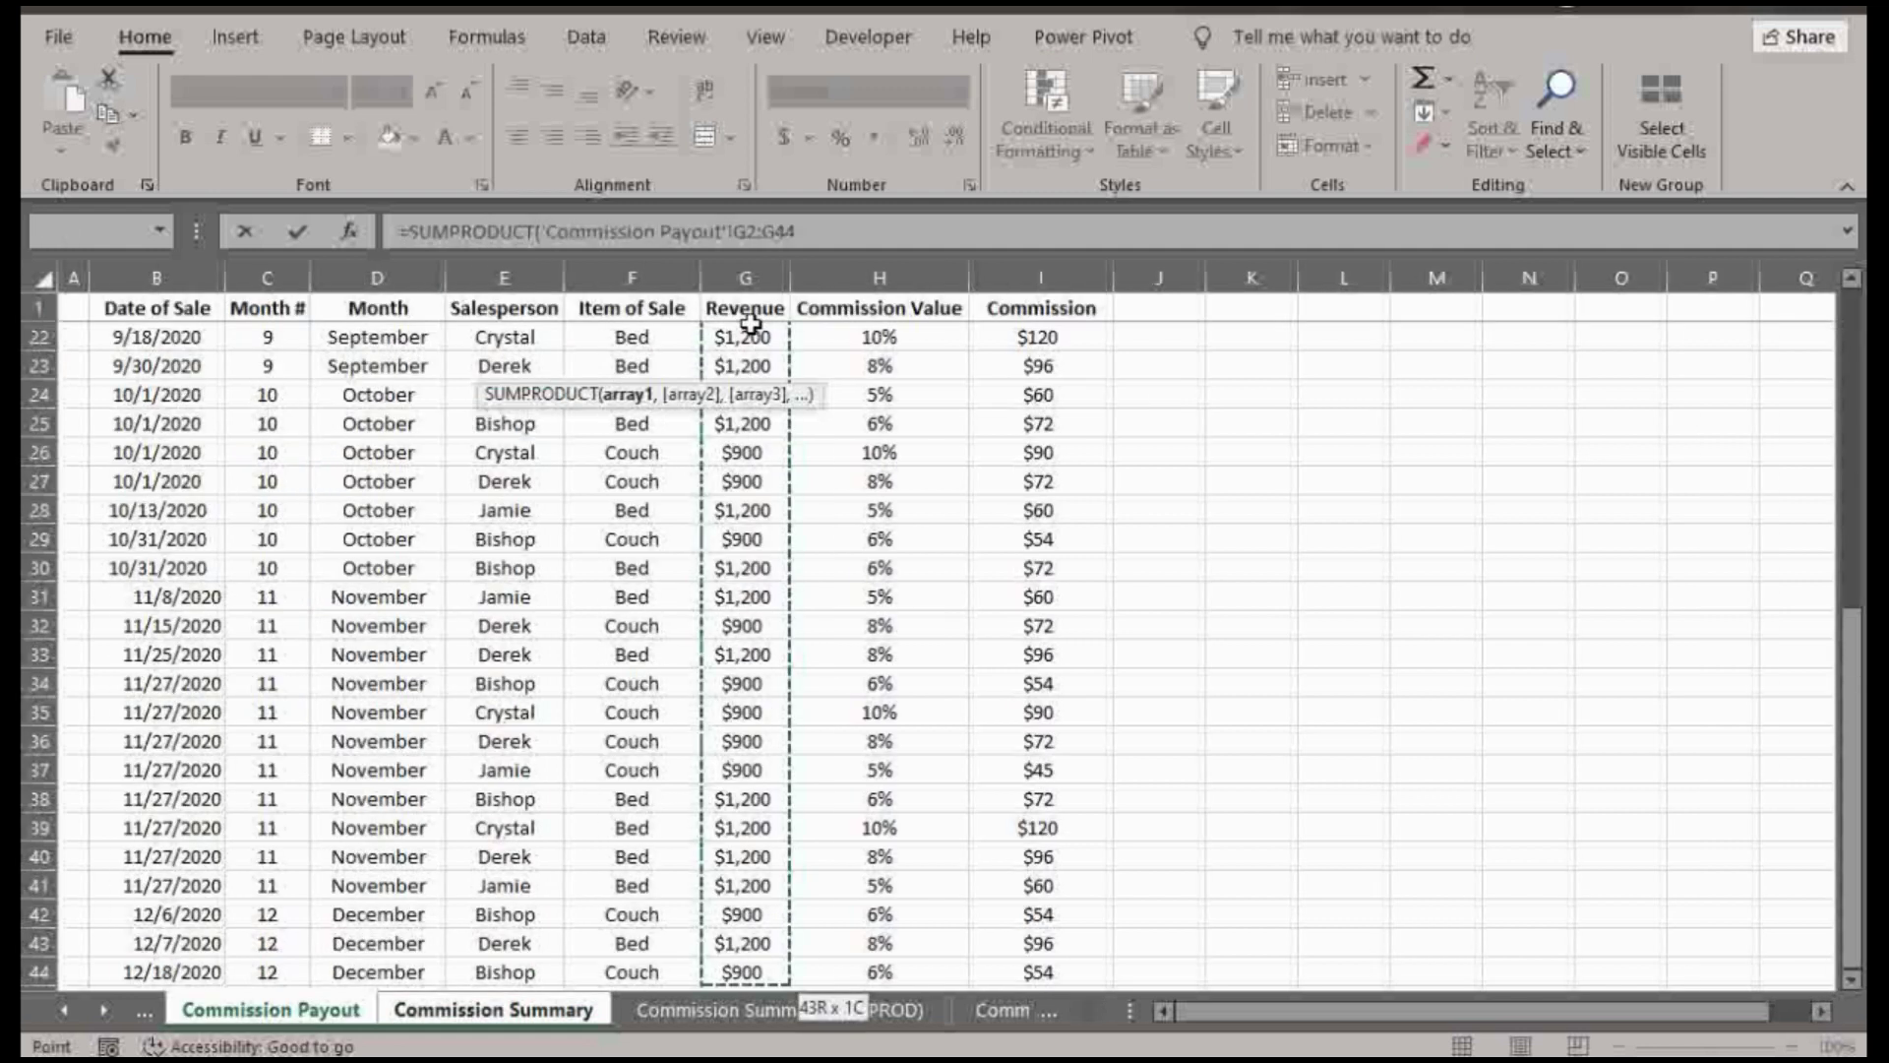
{"action": "type", "text": ","}
{"action": "key", "text": "Up"}
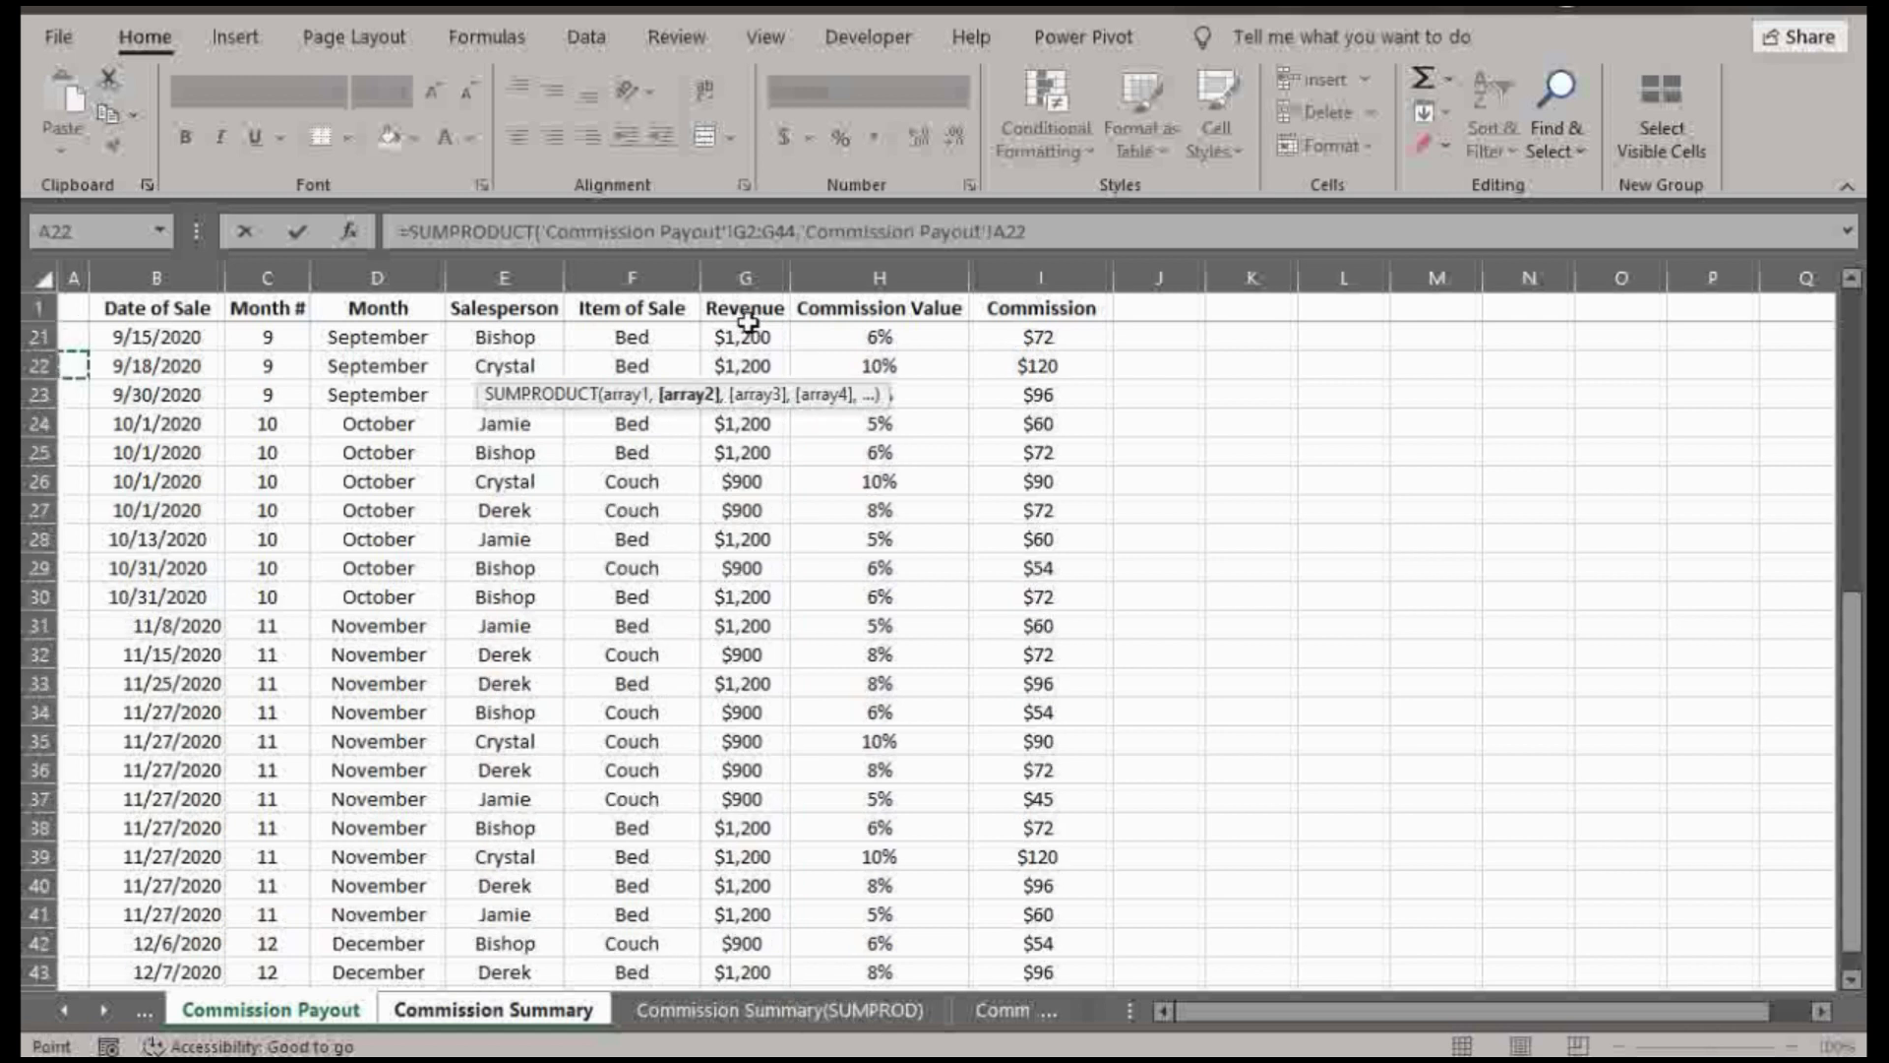
{"action": "key", "text": "Right"}
{"action": "key", "text": "ctrl+Up"}
{"action": "key", "text": "Down"}
{"action": "key", "text": "Right"}
{"action": "key", "text": "Right"}
{"action": "key", "text": "Right"}
{"action": "key", "text": "Right"}
{"action": "key", "text": "ctrl+shift+Down"}
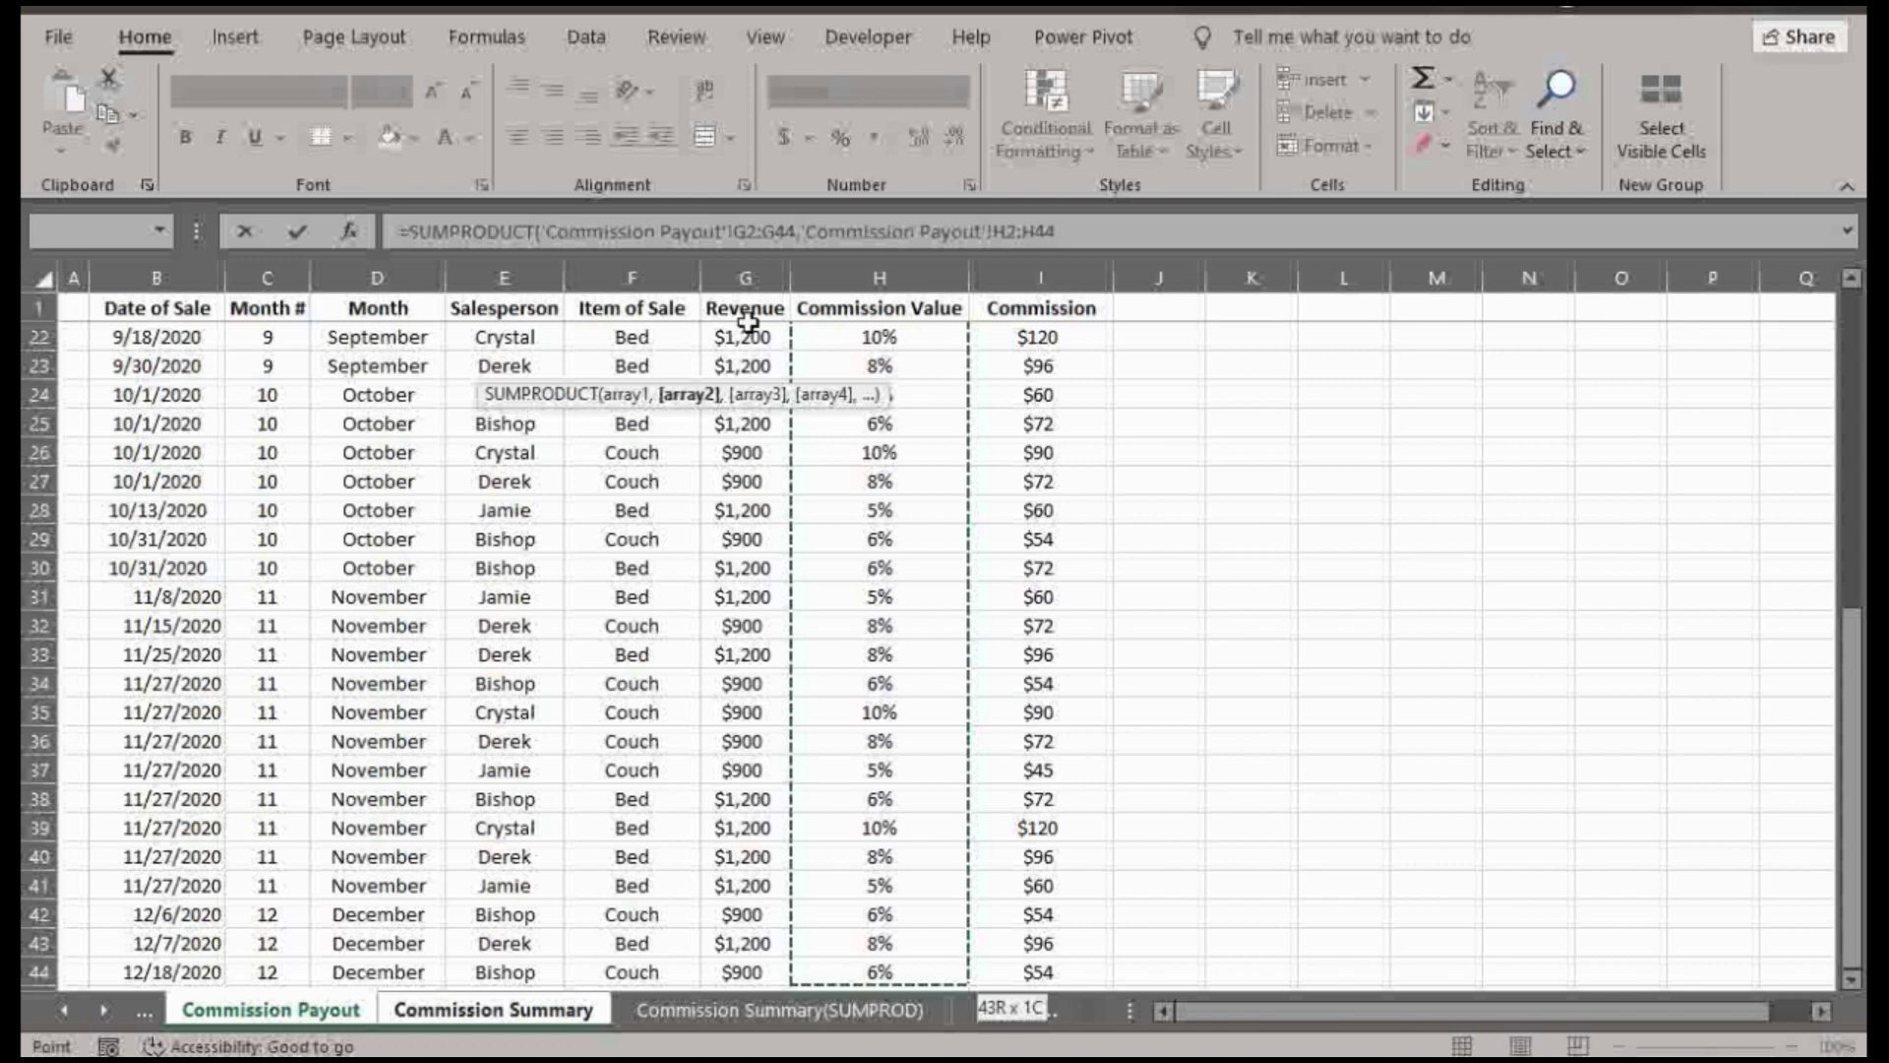
{"action": "key", "text": "Return"}
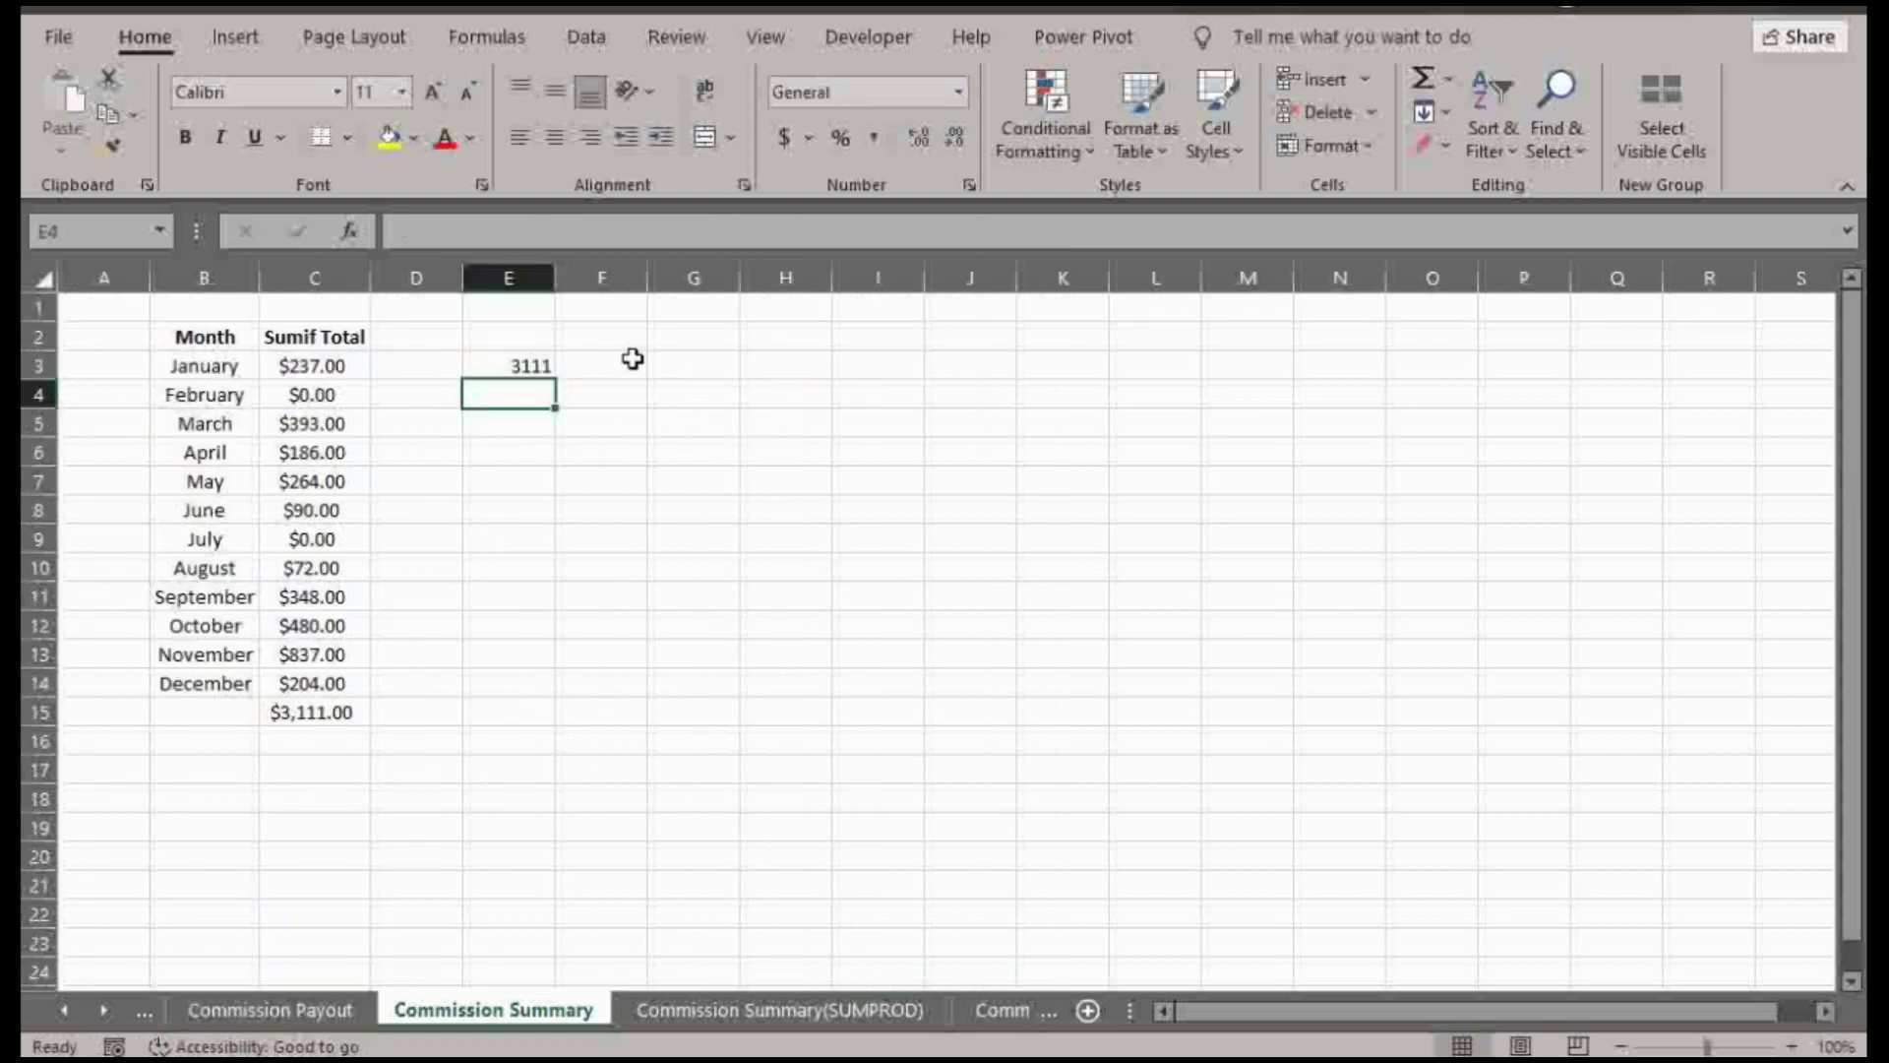
{"action": "left_click", "coordinate": [536, 365]}
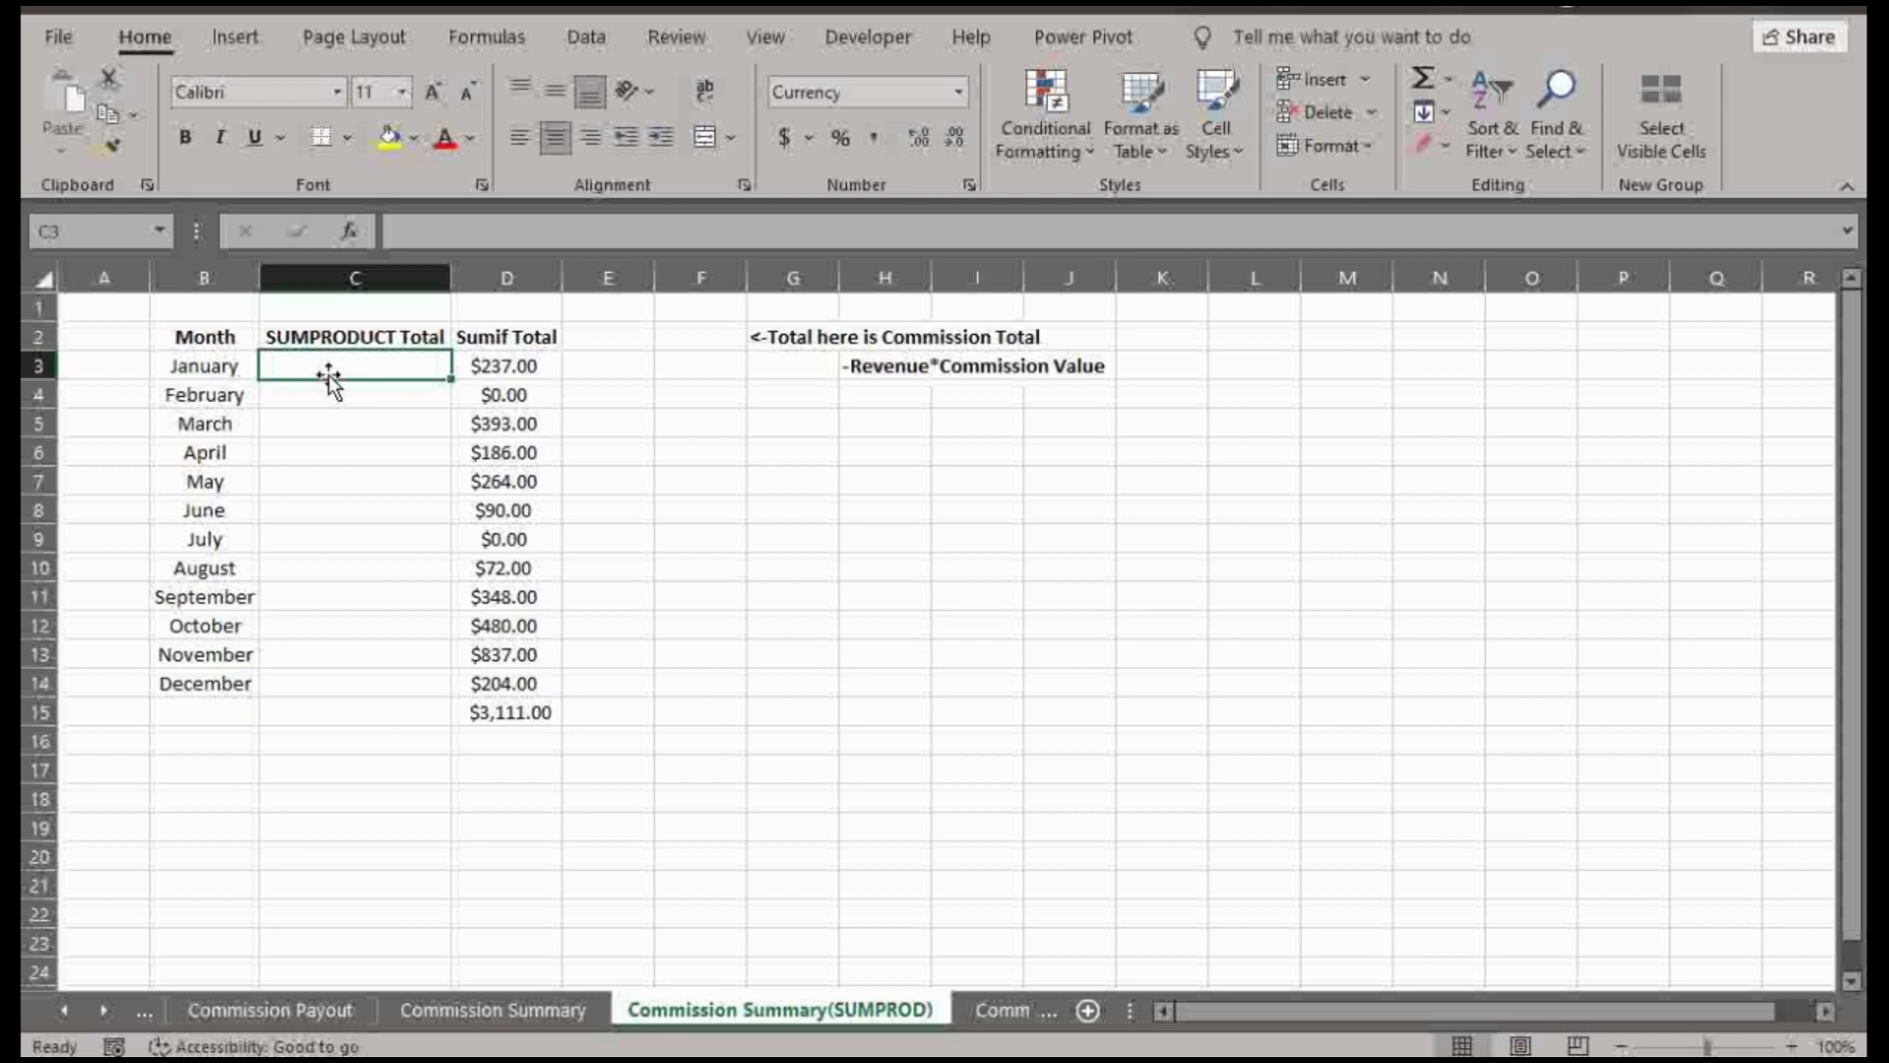
{"action": "type", "text": "=sumpro"}
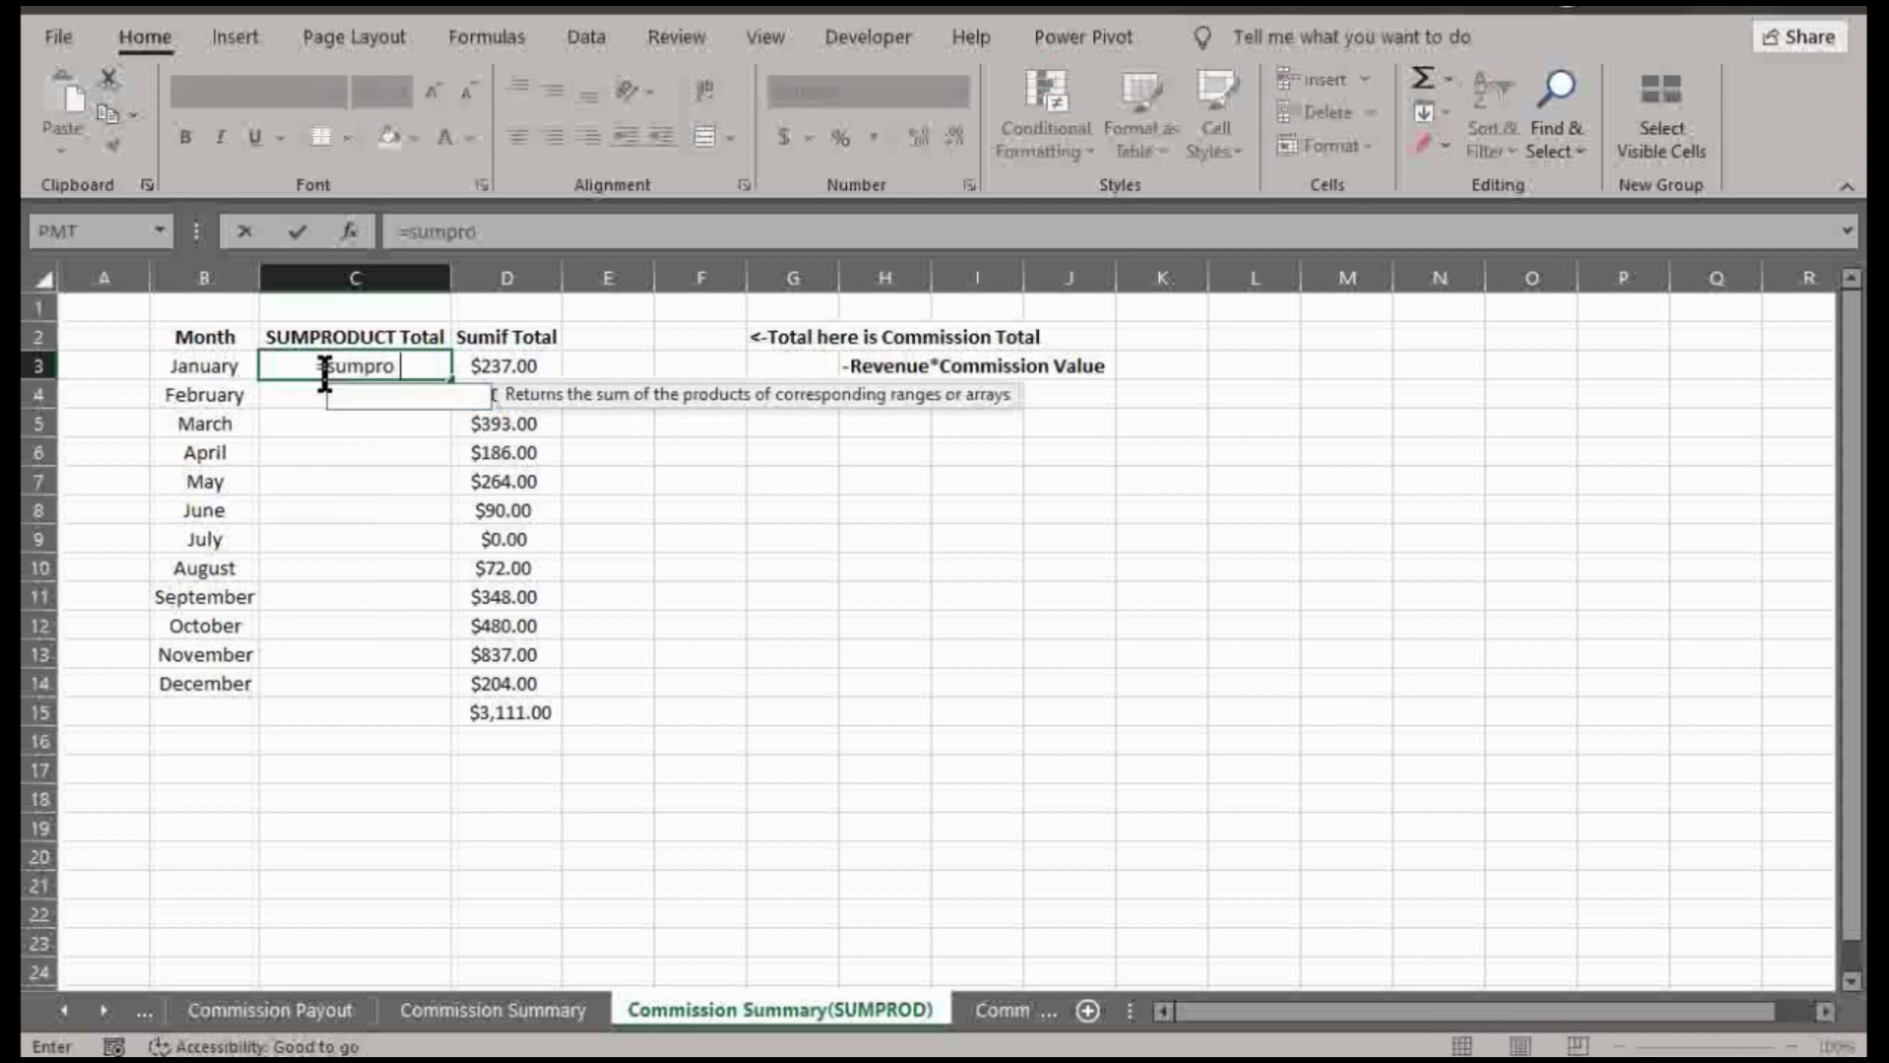
- Start C3's SUMPRODUCT comparing Commission Payout months D2:D44 against January in B3
{"action": "key", "text": "Tab"}
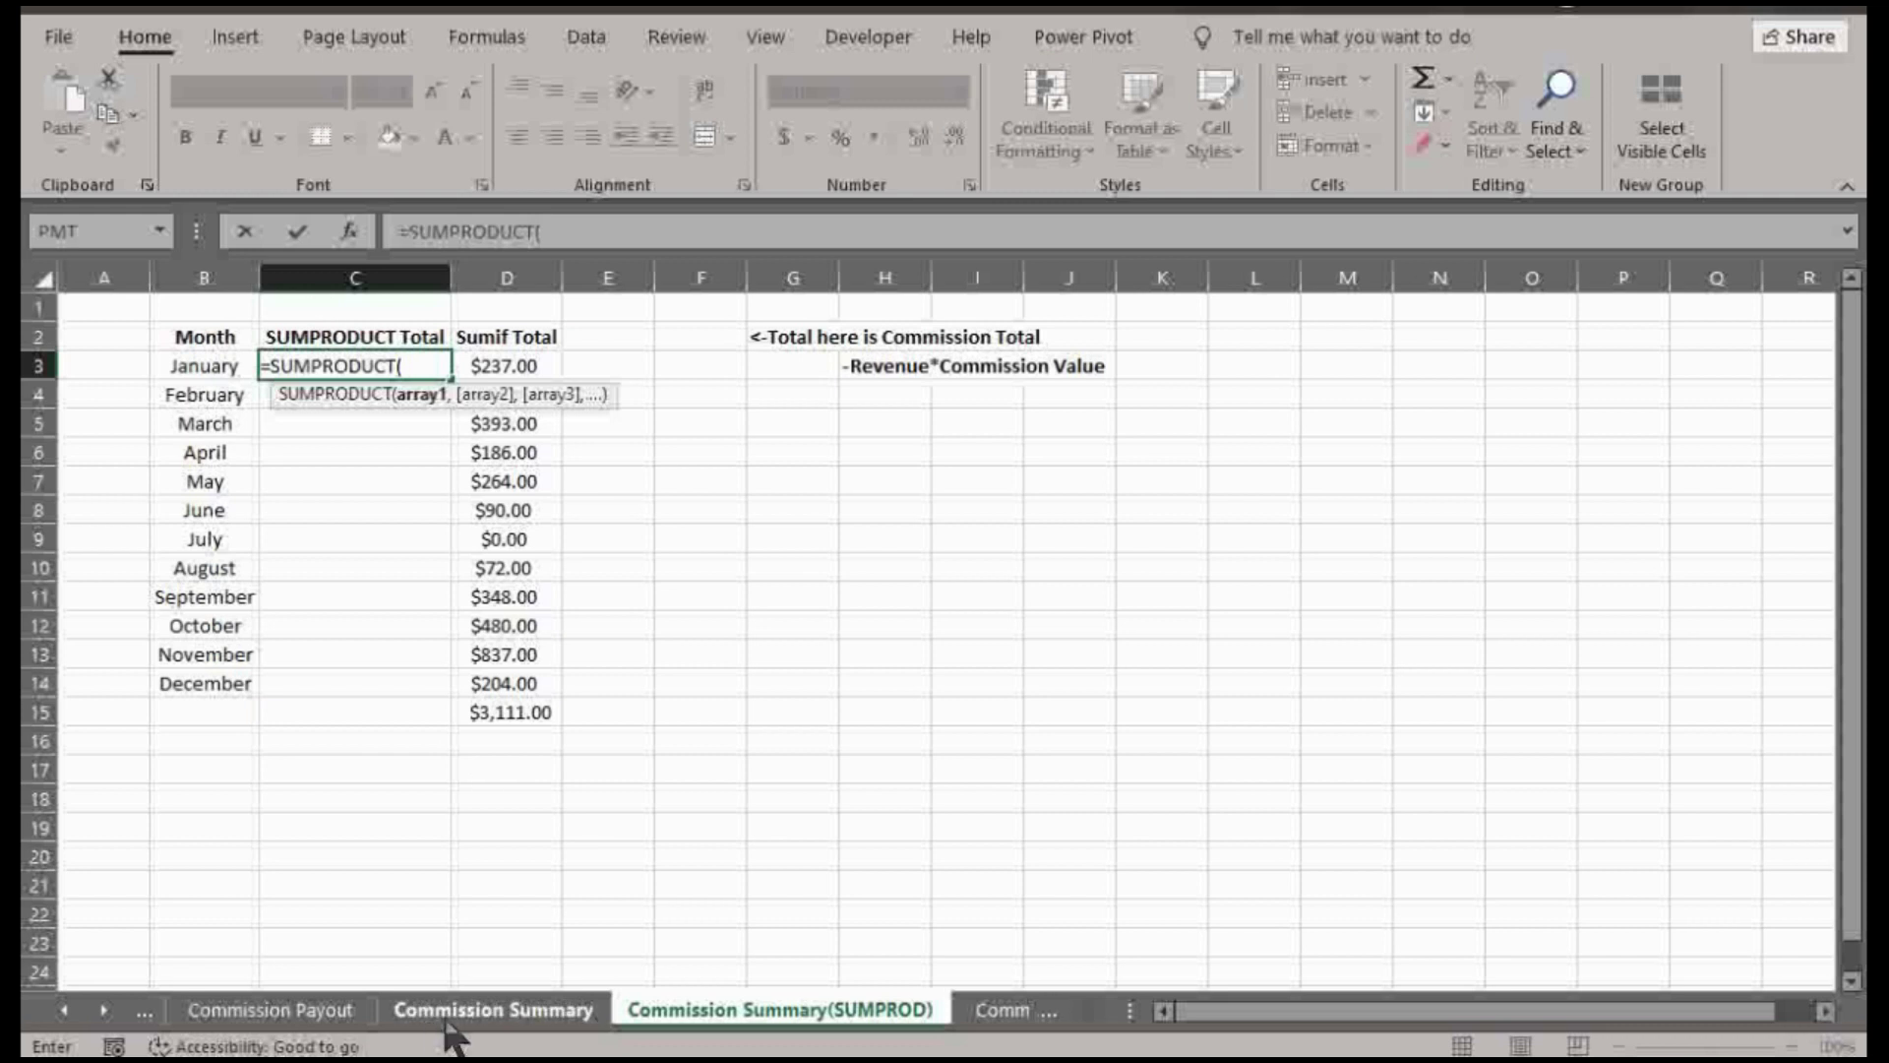
{"action": "left_click", "coordinate": [502, 1011]}
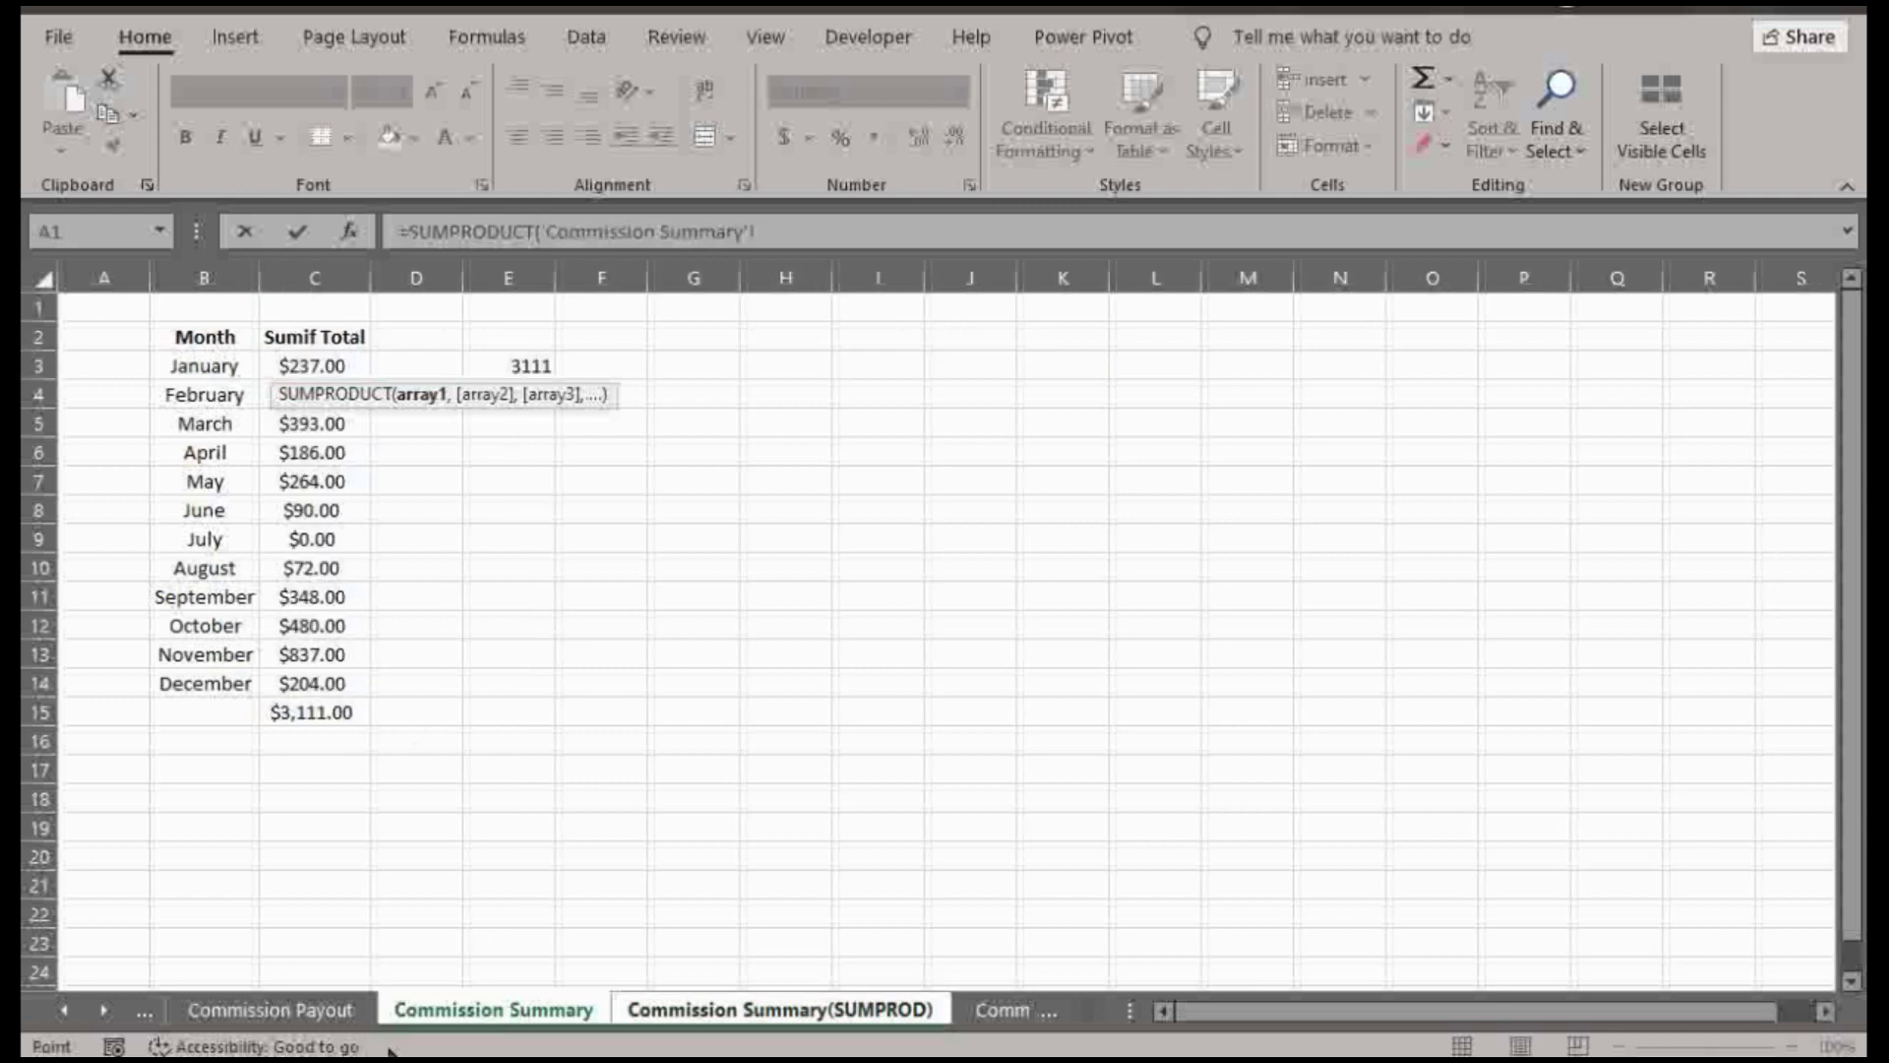
{"action": "left_click", "coordinate": [272, 1010]}
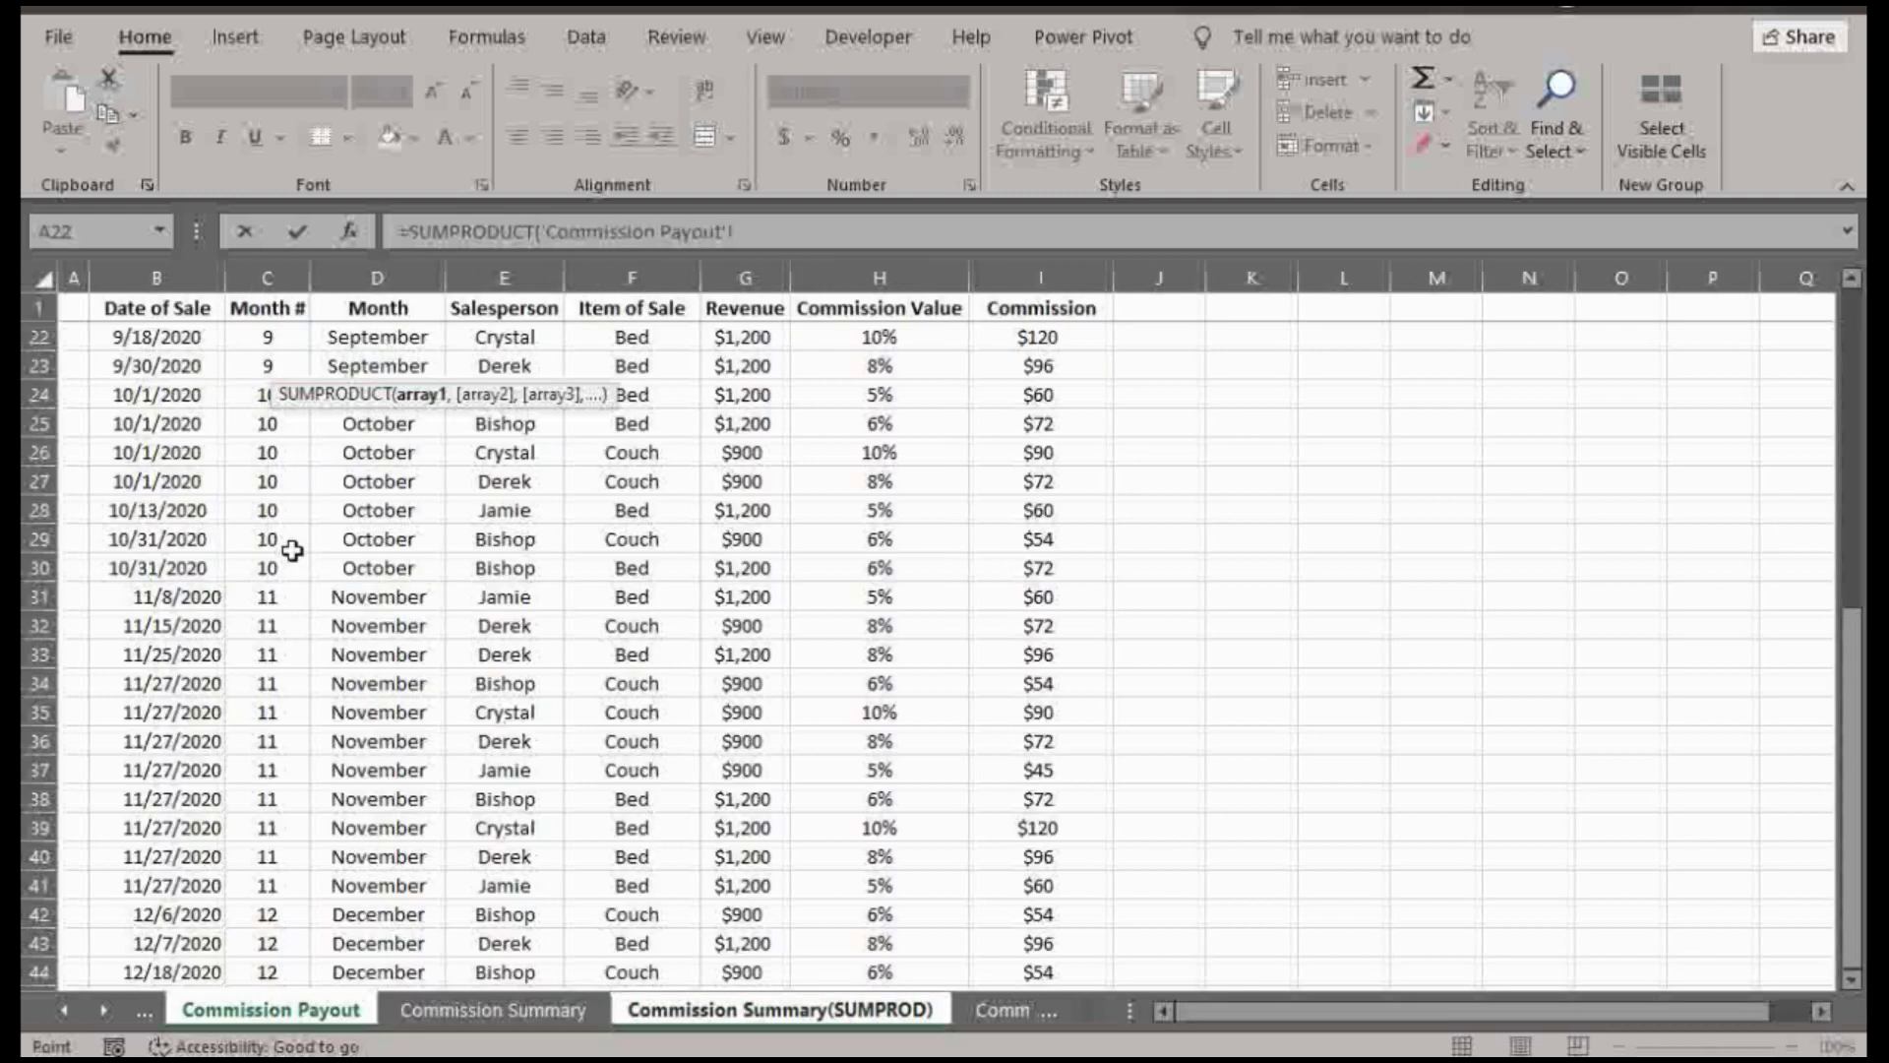
{"action": "left_click", "coordinate": [378, 307]}
{"action": "scroll", "coordinate": [426, 341], "scroll_direction": "up", "scroll_amount": 5}
{"action": "scroll", "coordinate": [425, 340], "scroll_direction": "up", "scroll_amount": 3}
{"action": "left_click", "coordinate": [425, 340]}
{"action": "key", "text": "ctrl+shift+Down"}
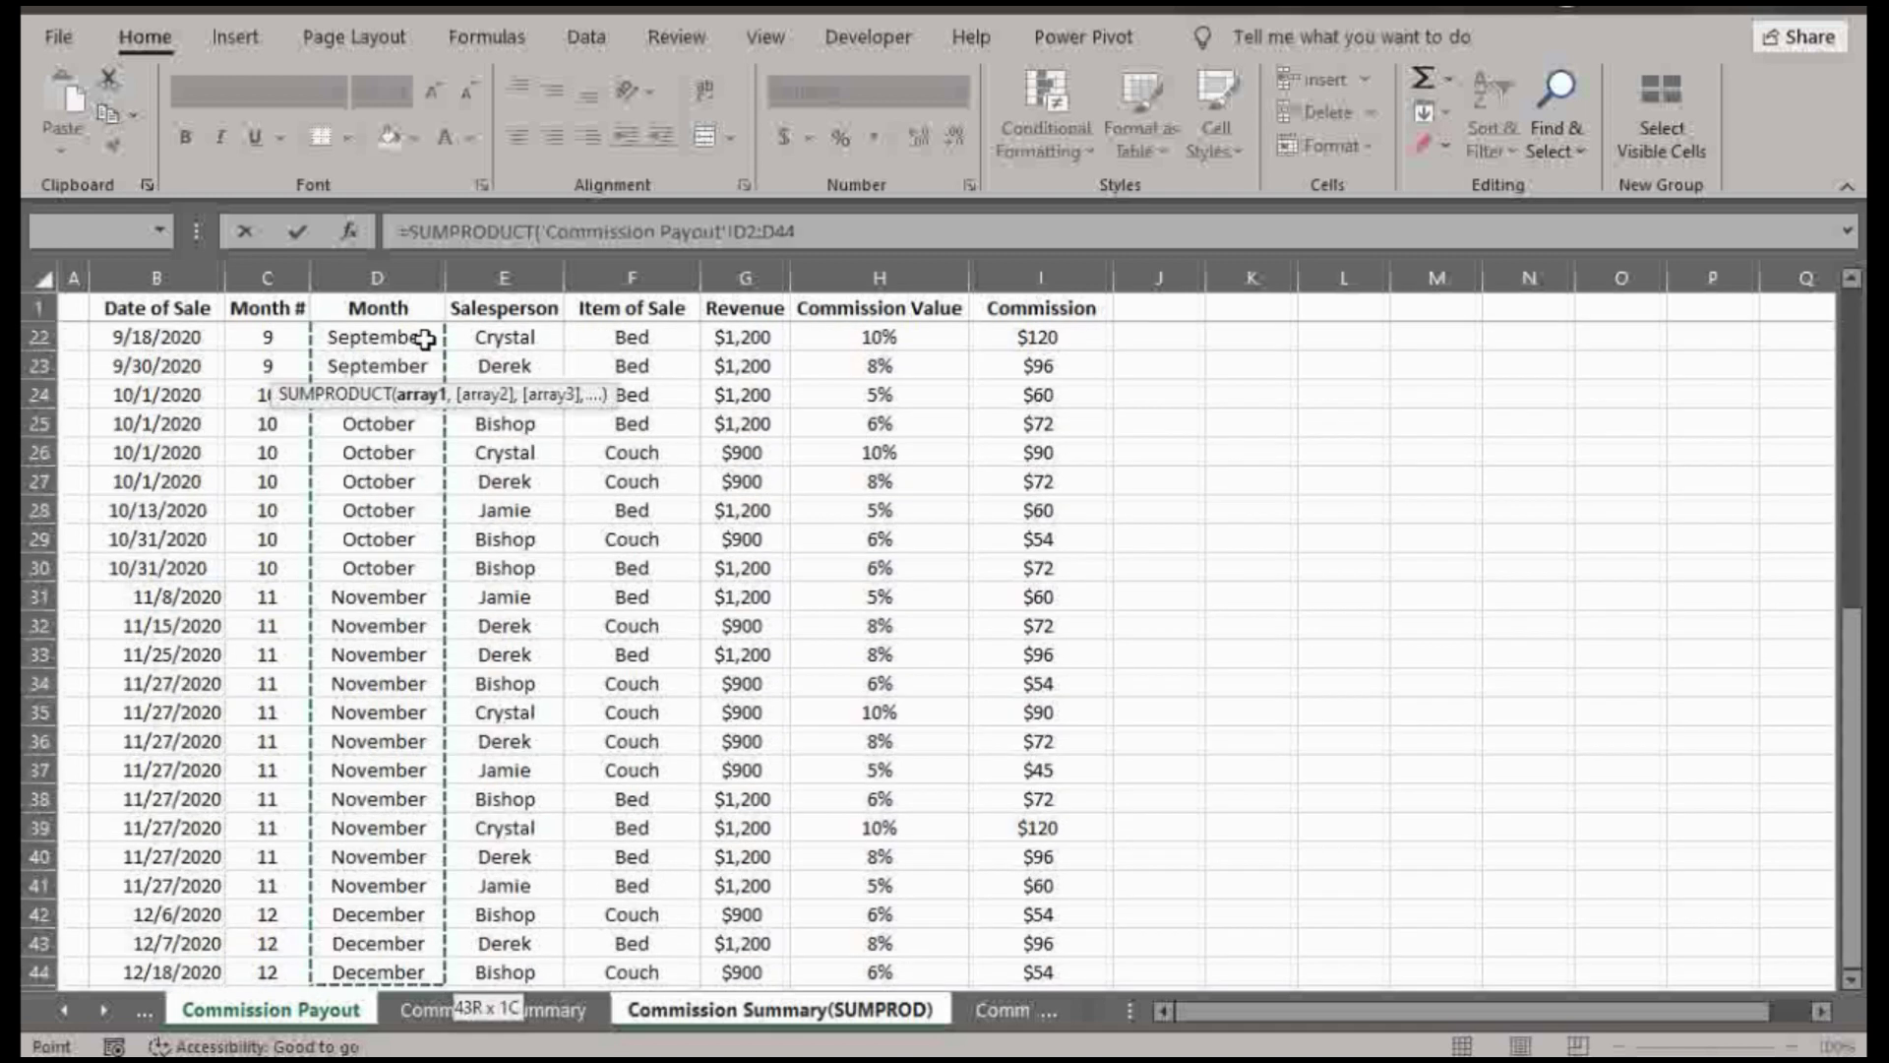
{"action": "type", "text": "="}
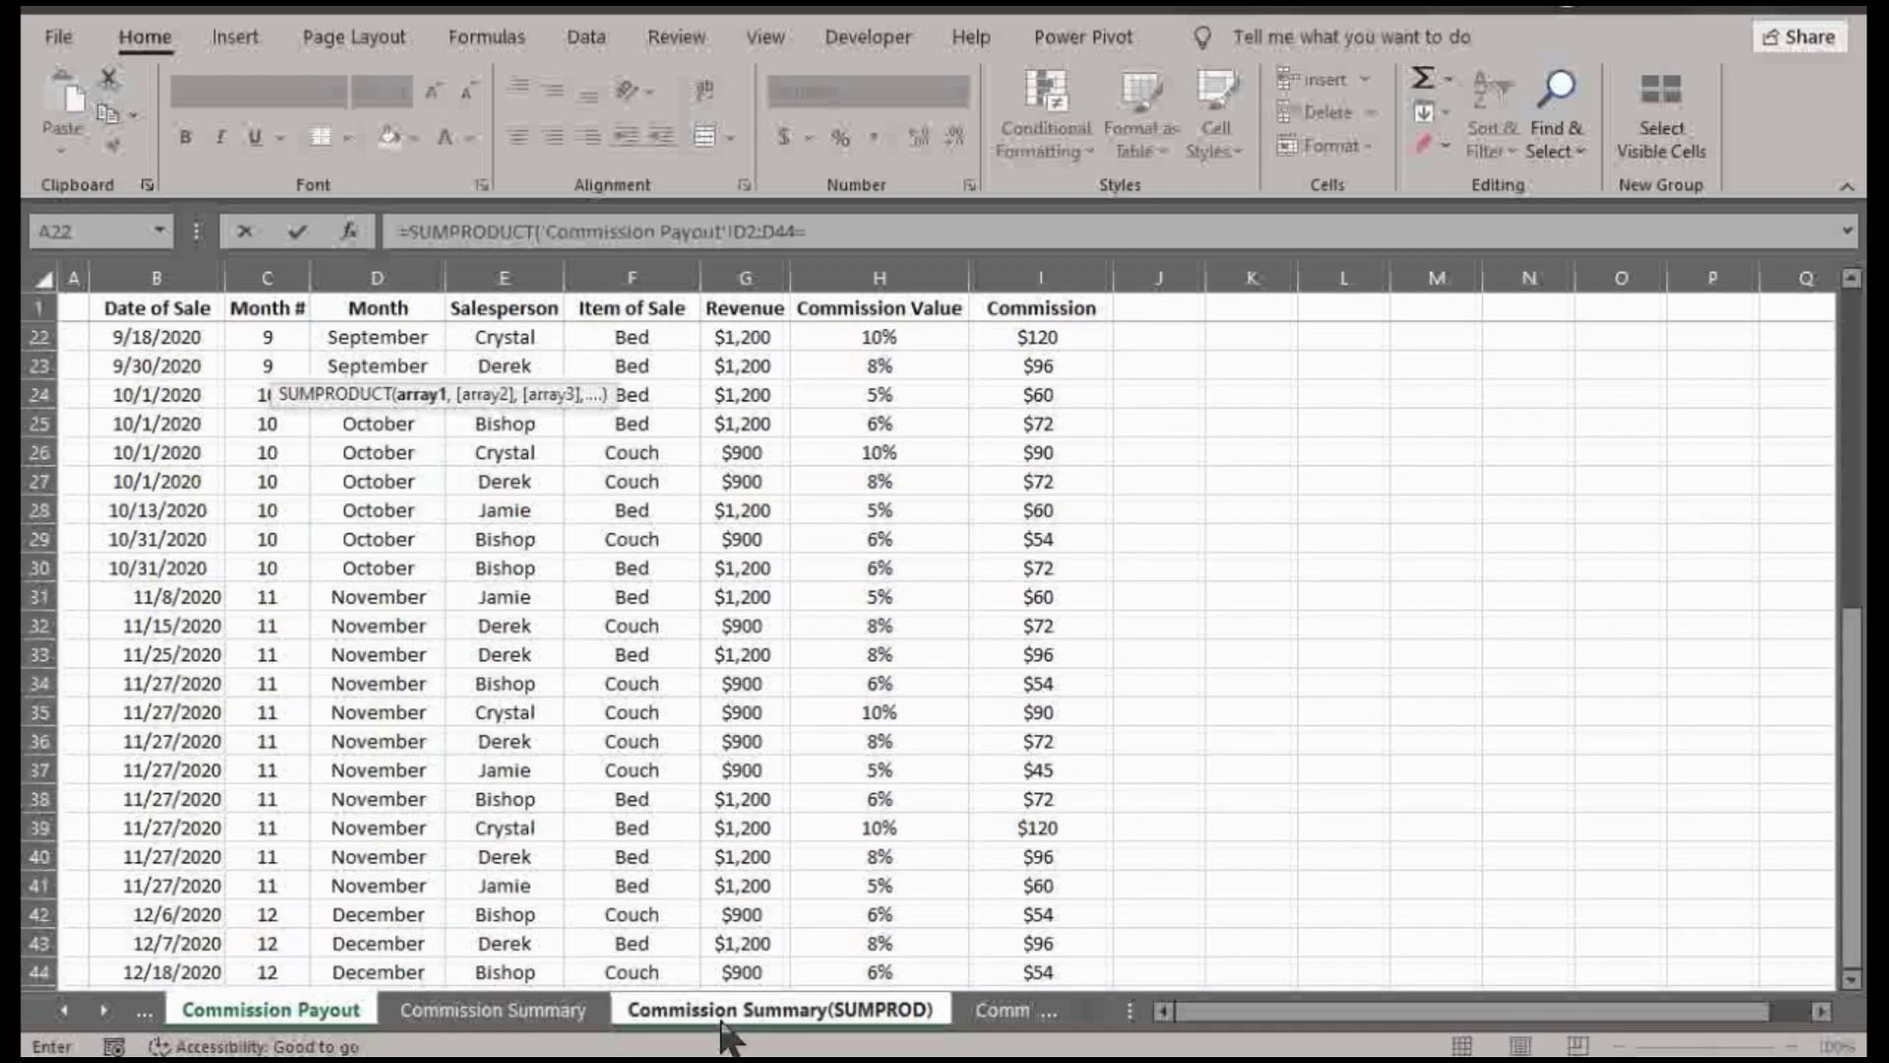
{"action": "left_click", "coordinate": [753, 1009]}
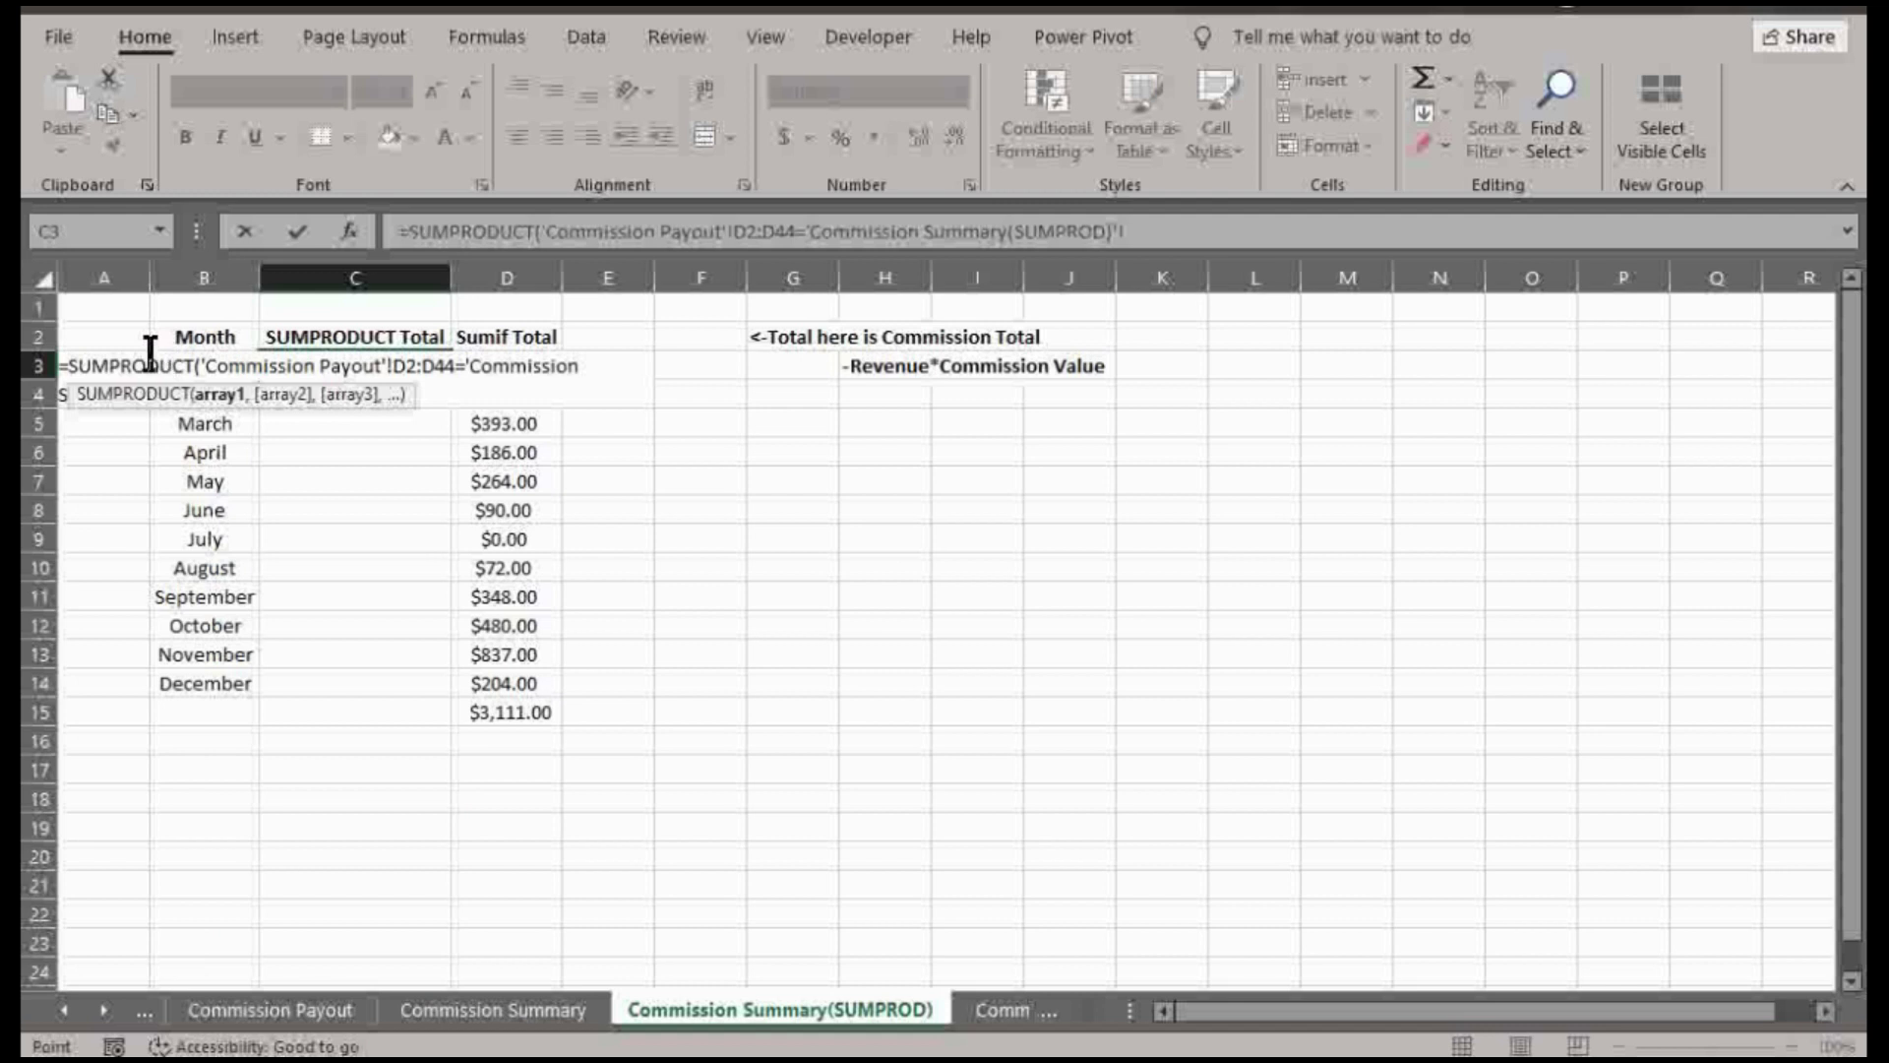
{"action": "left_click", "coordinate": [217, 429]}
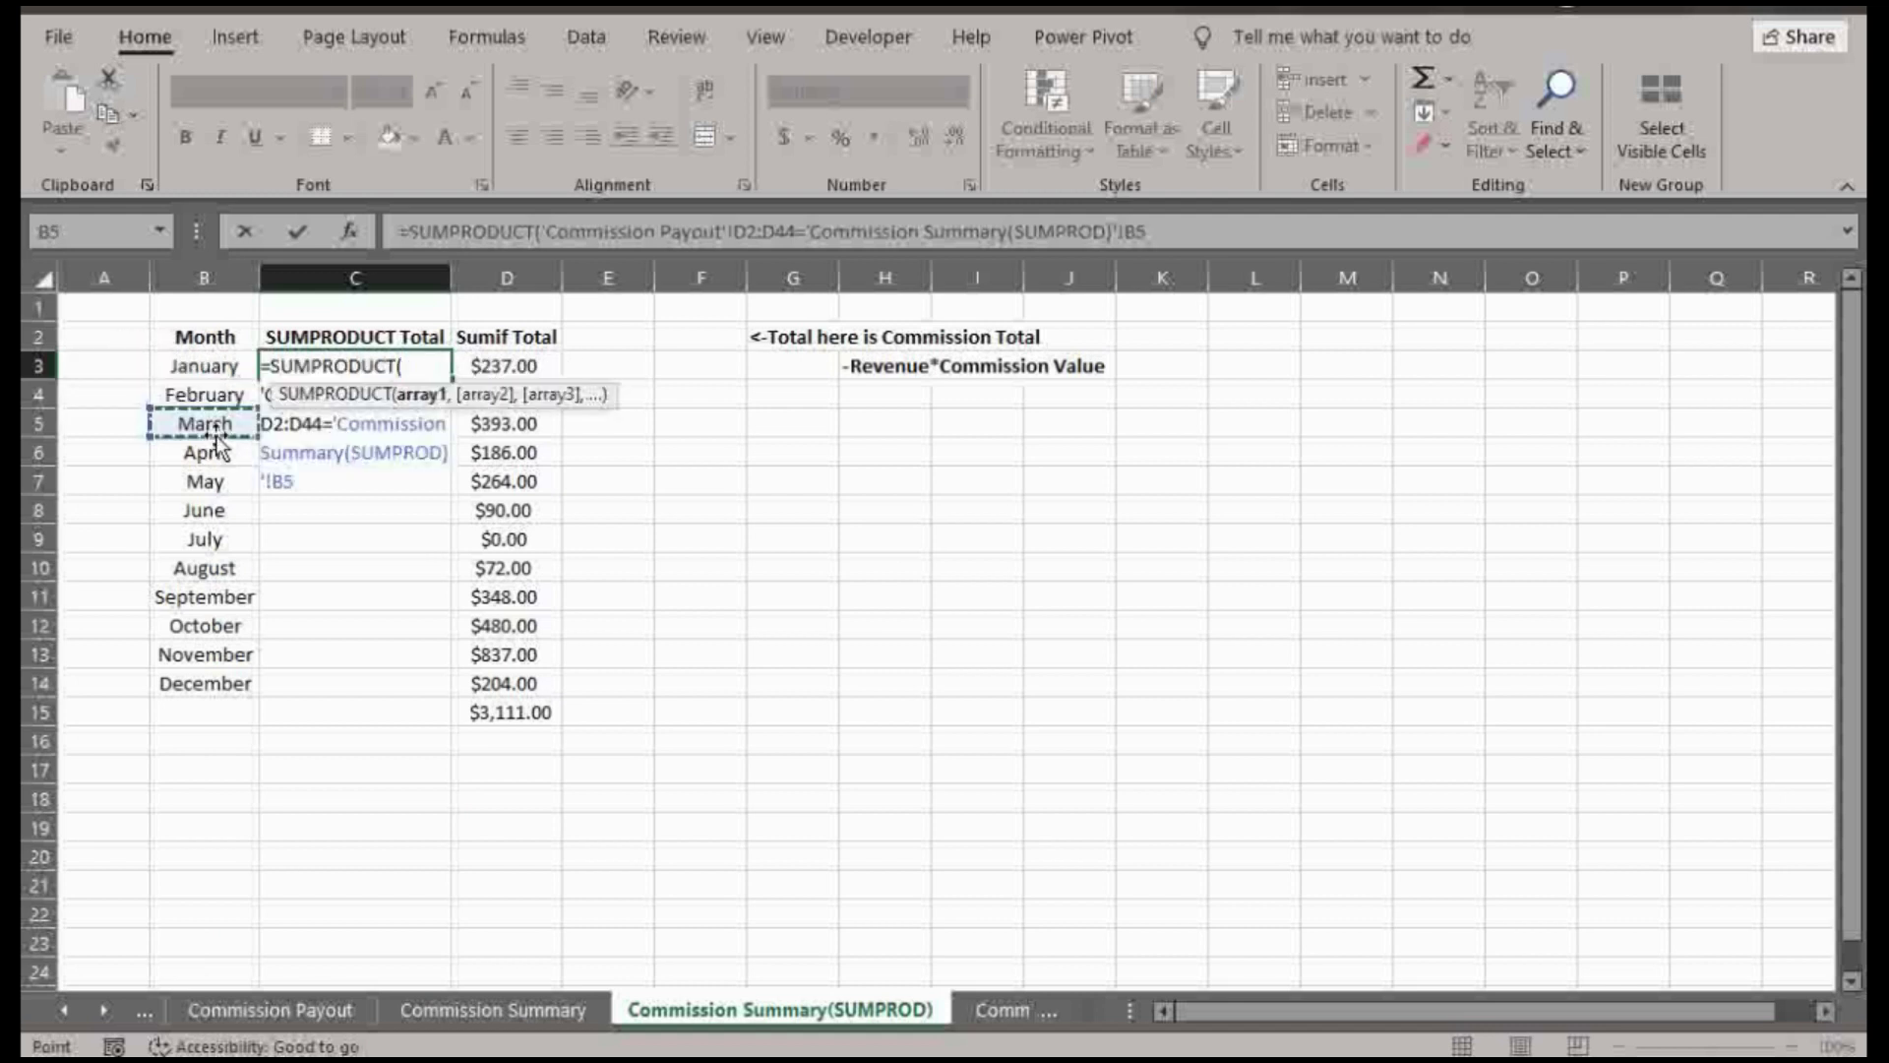
{"action": "left_click", "coordinate": [178, 395]}
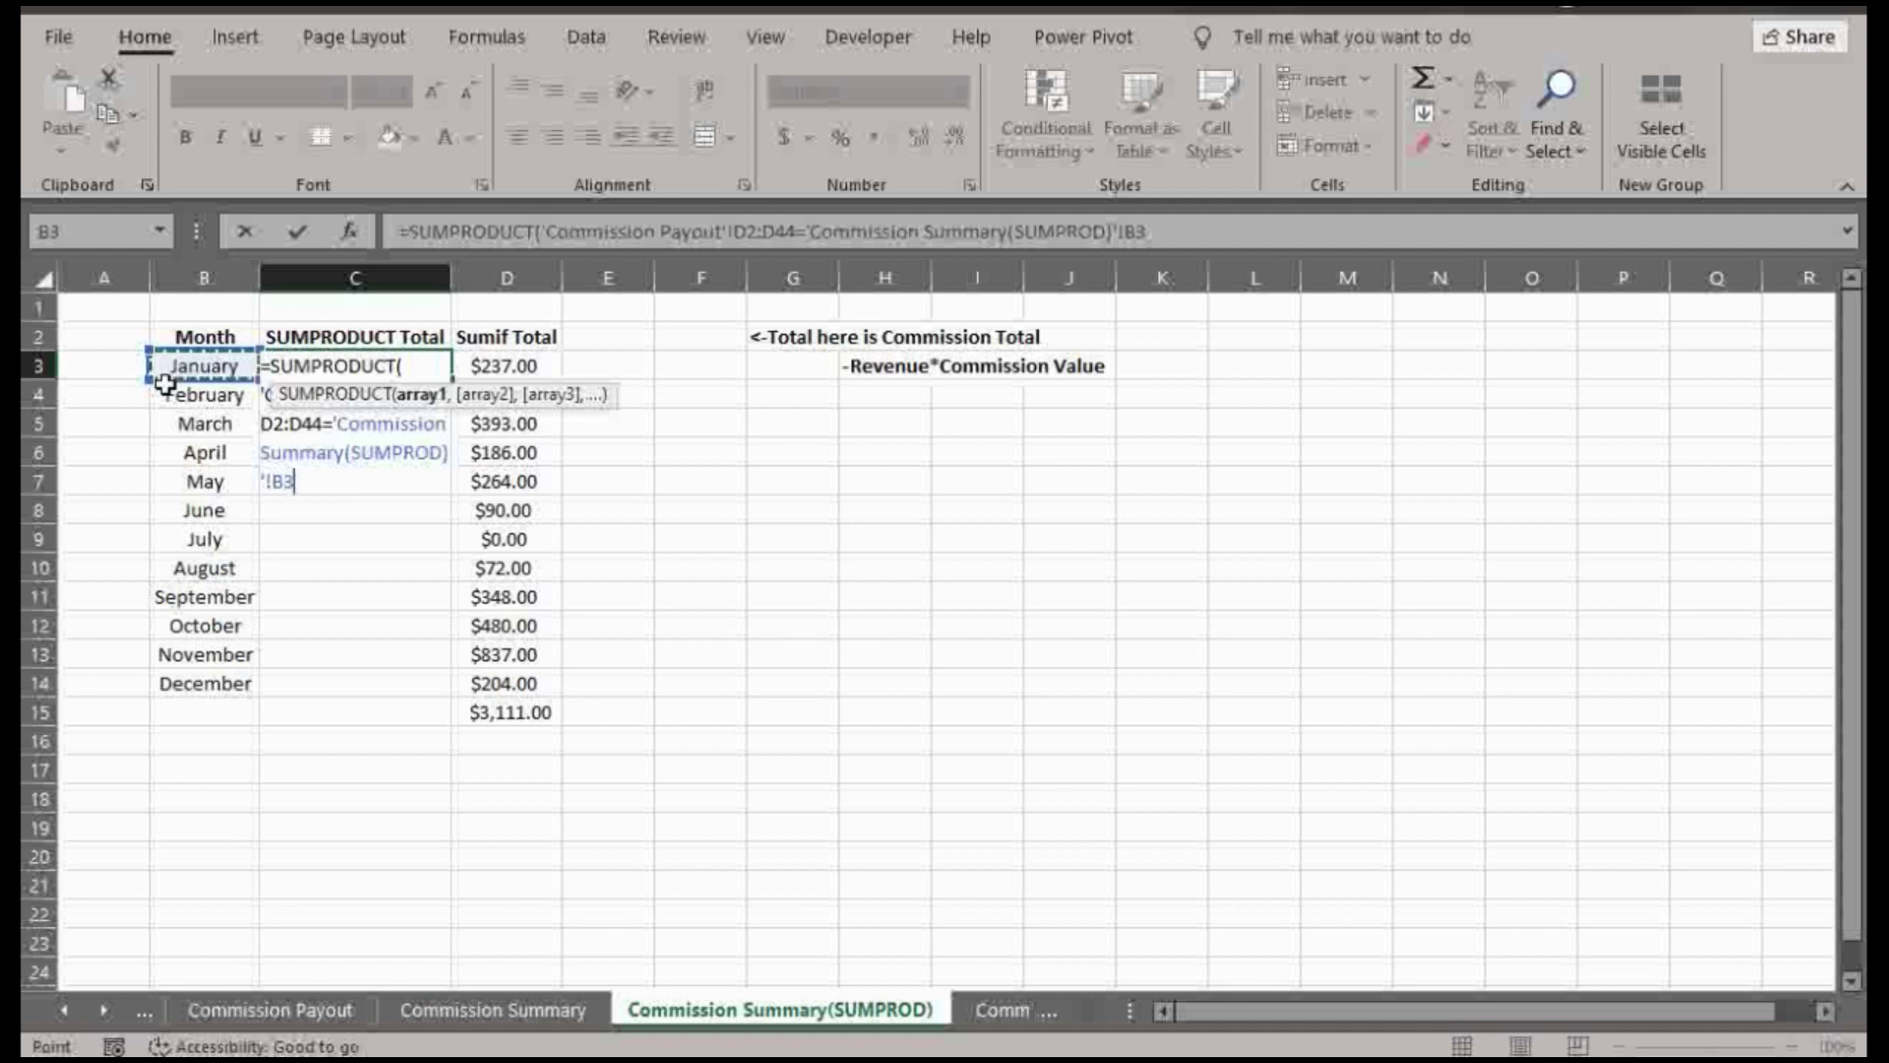
- Bracket the month test and multiply by commissions I2:I44, giving $237.00
{"action": "left_click", "coordinate": [1193, 230]}
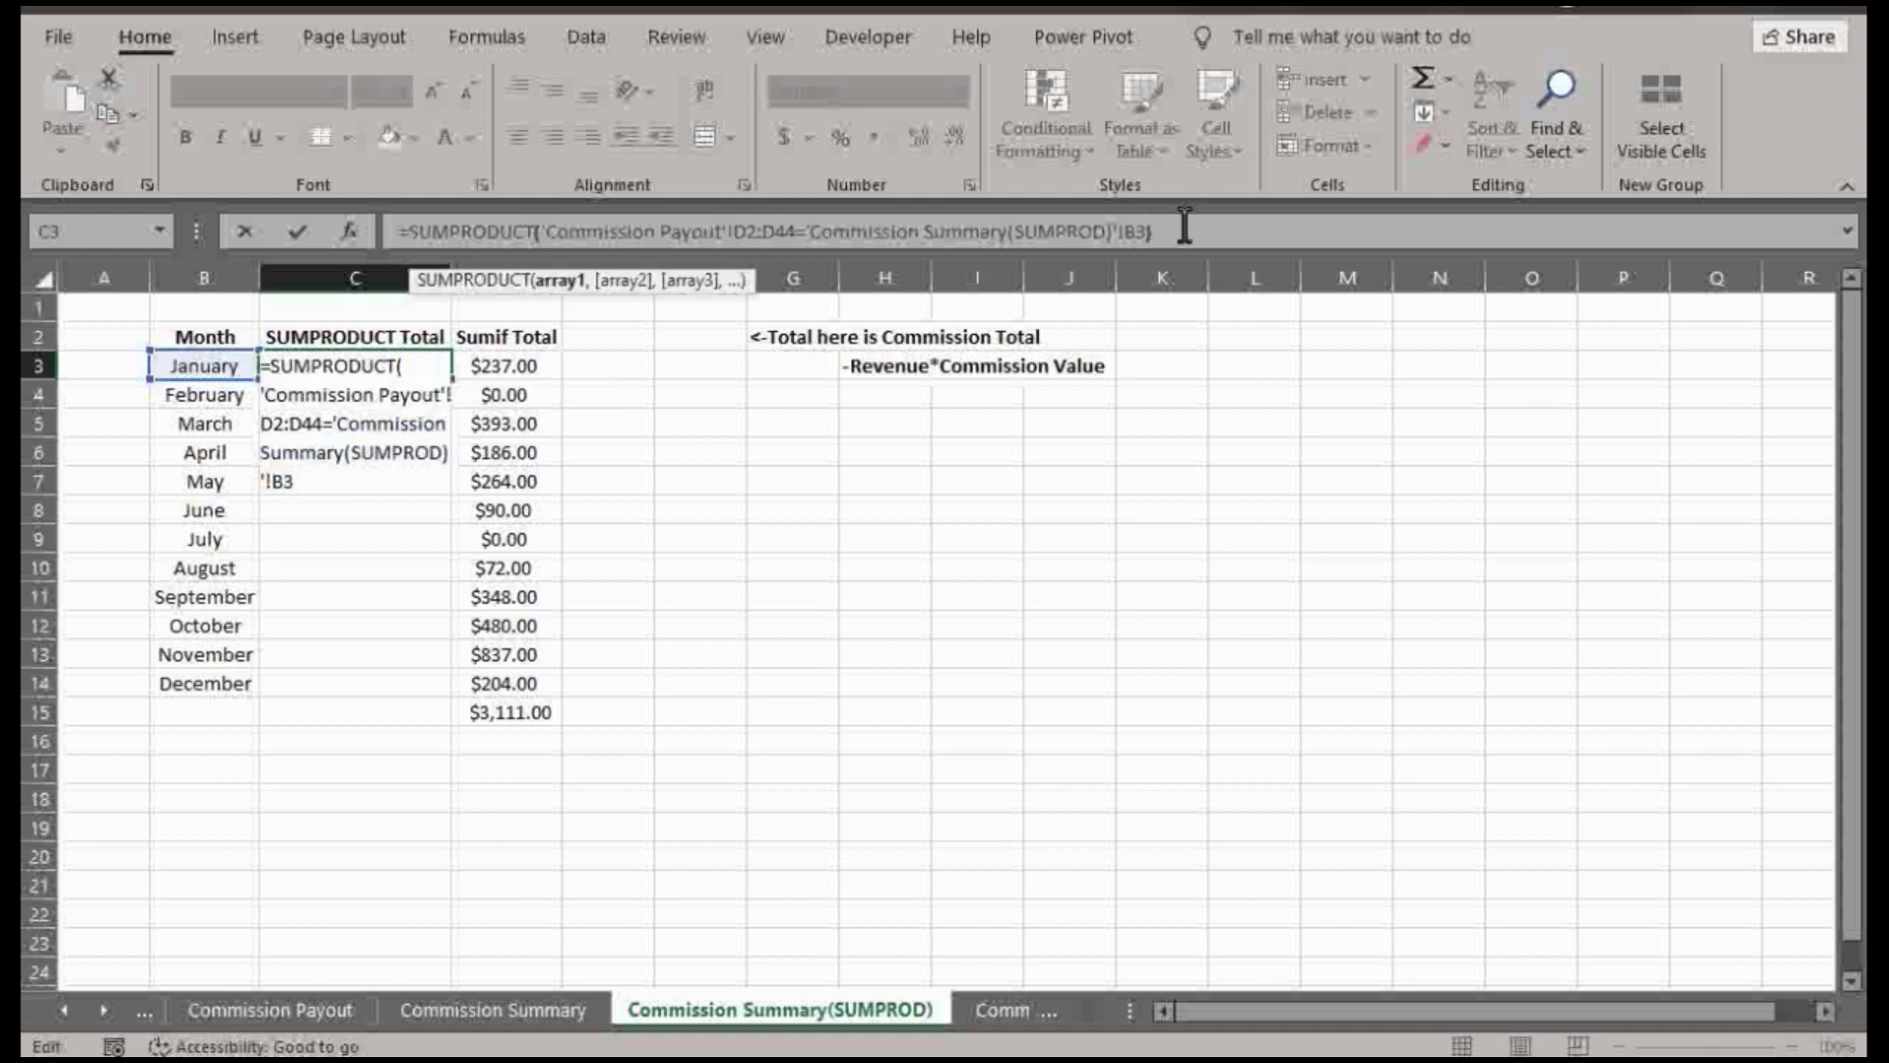
{"action": "type", "text": ")"}
{"action": "left_click", "coordinate": [543, 231]}
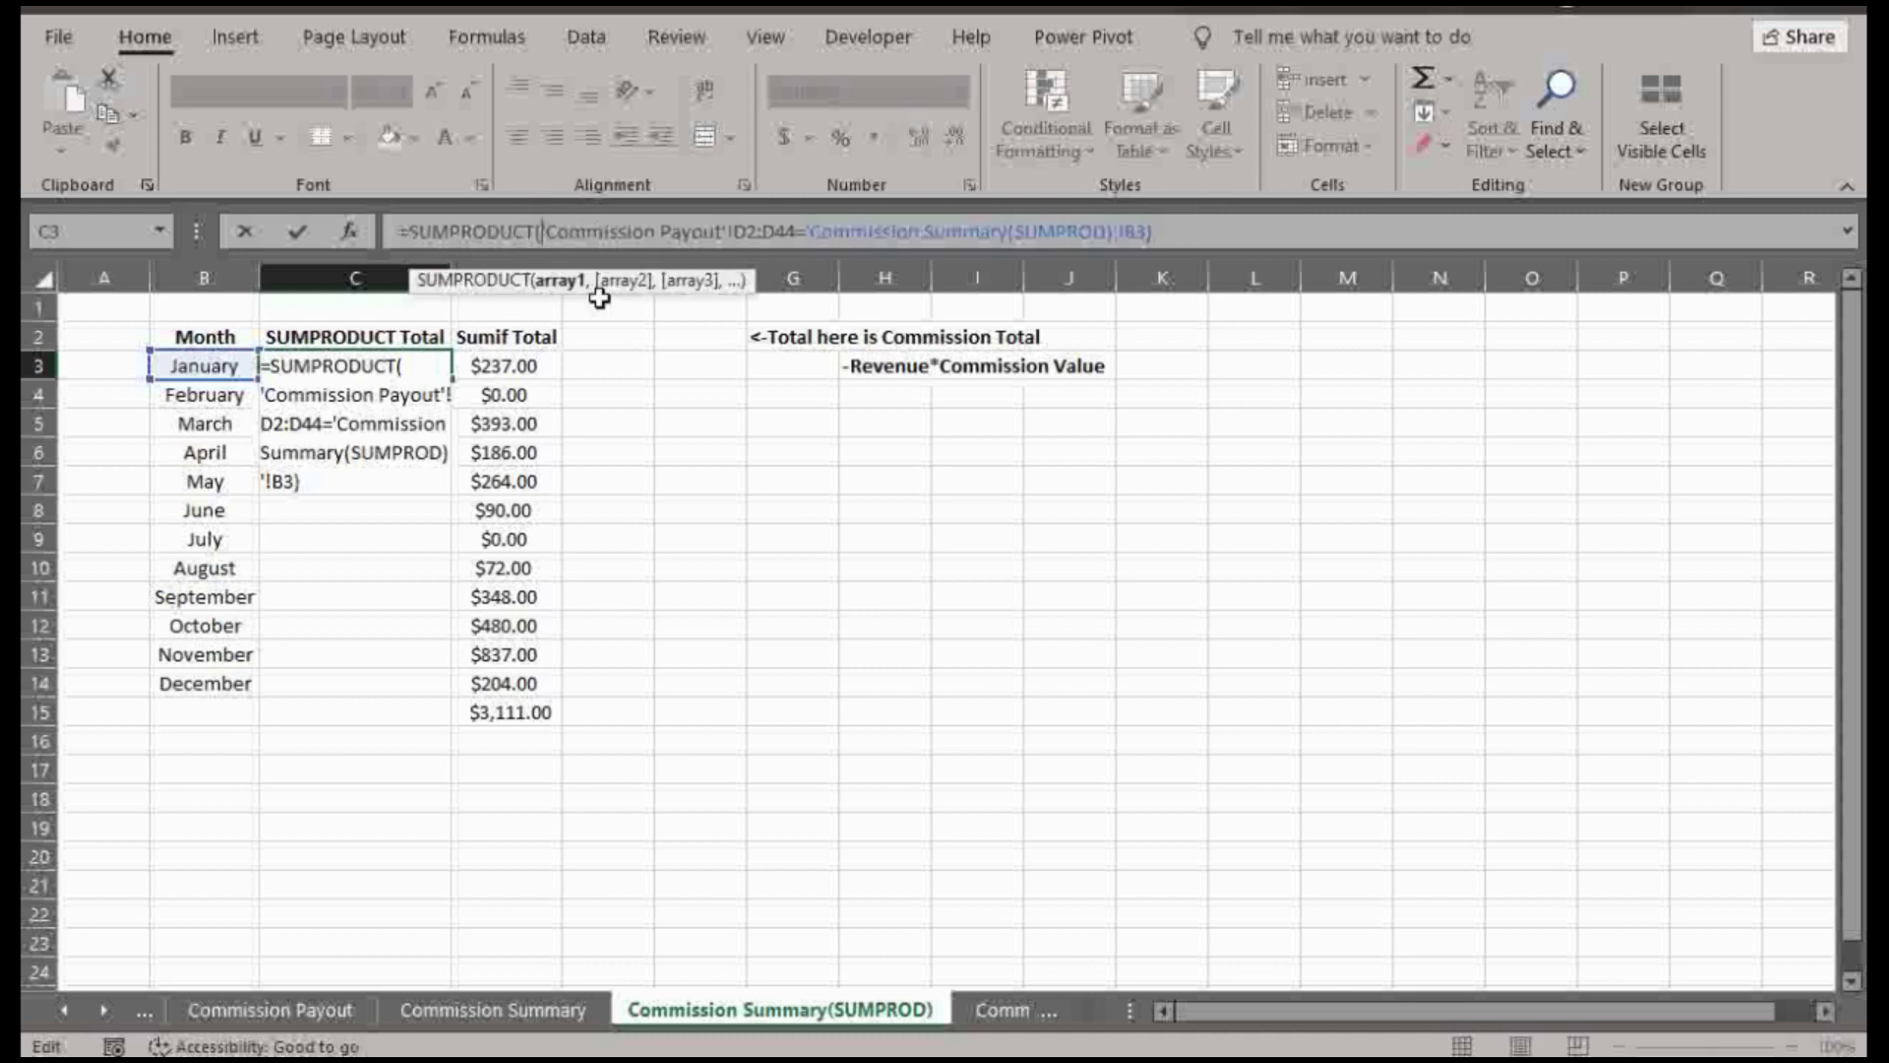
{"action": "type", "text": "("}
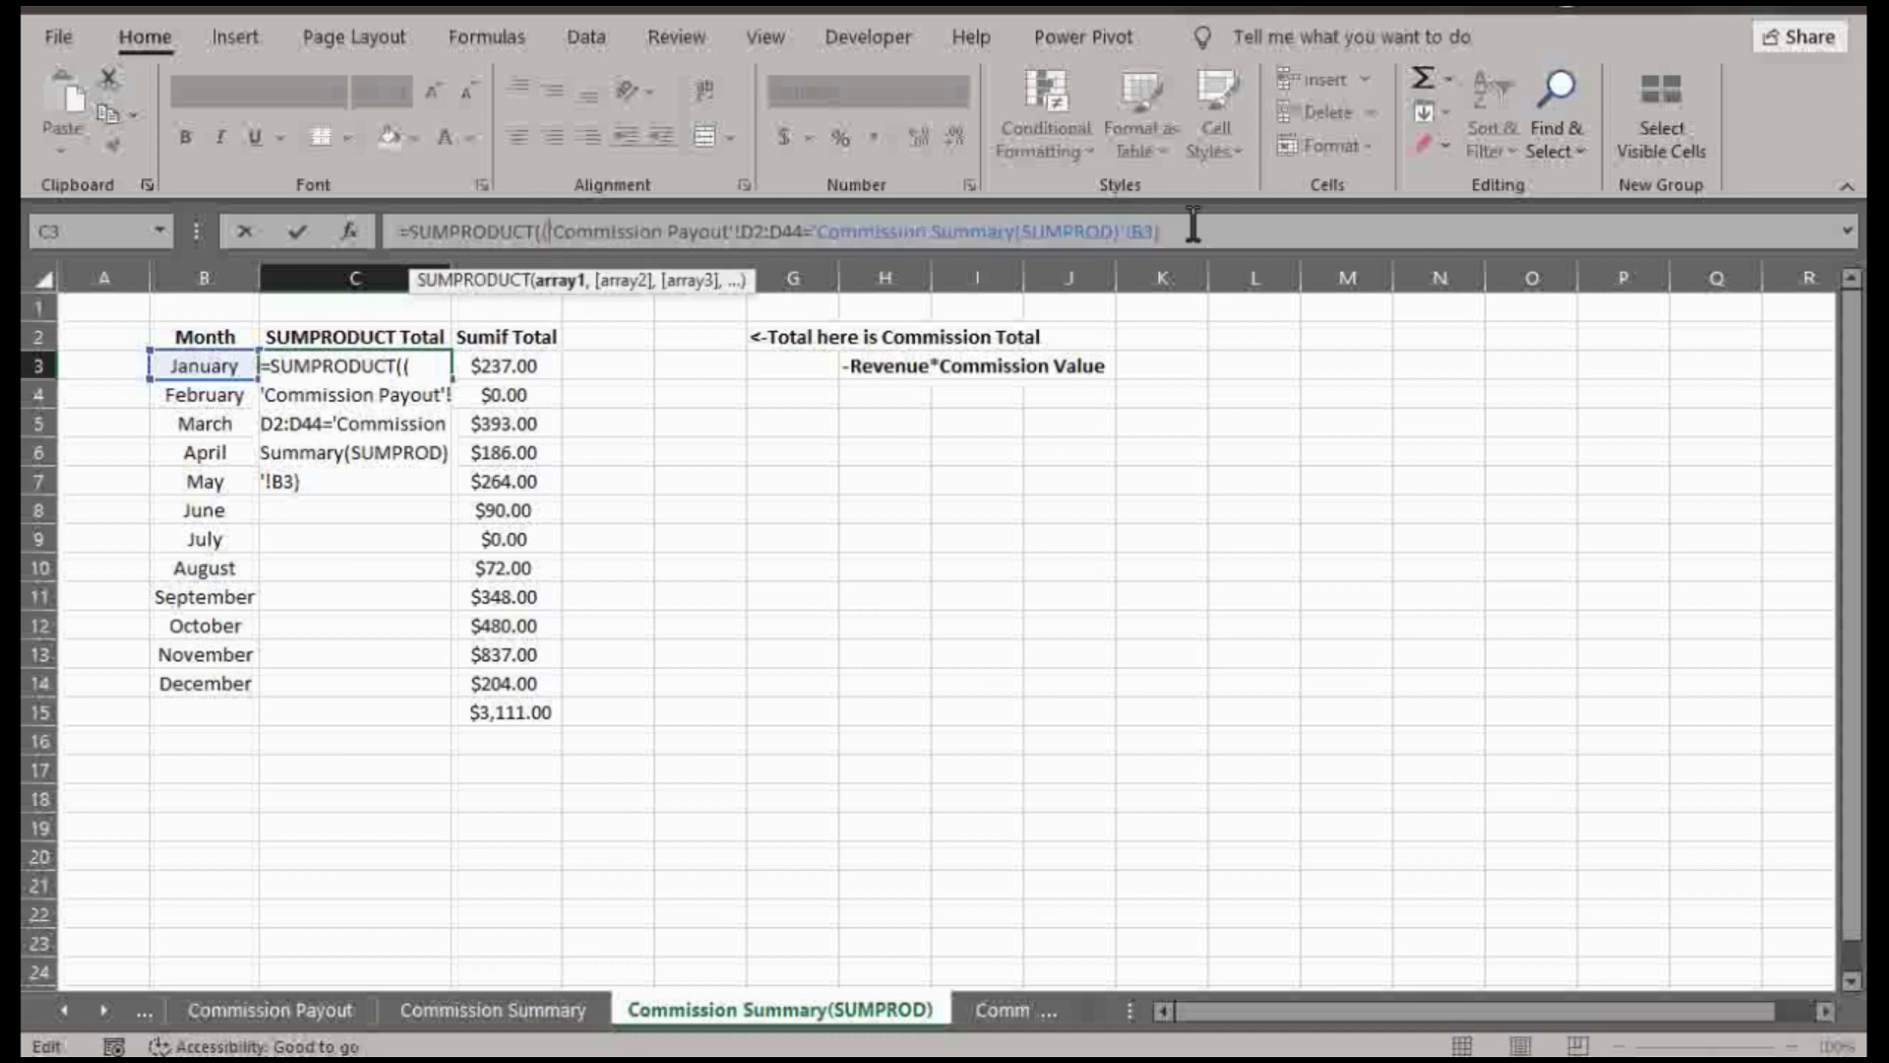
{"action": "type", "text": "*"}
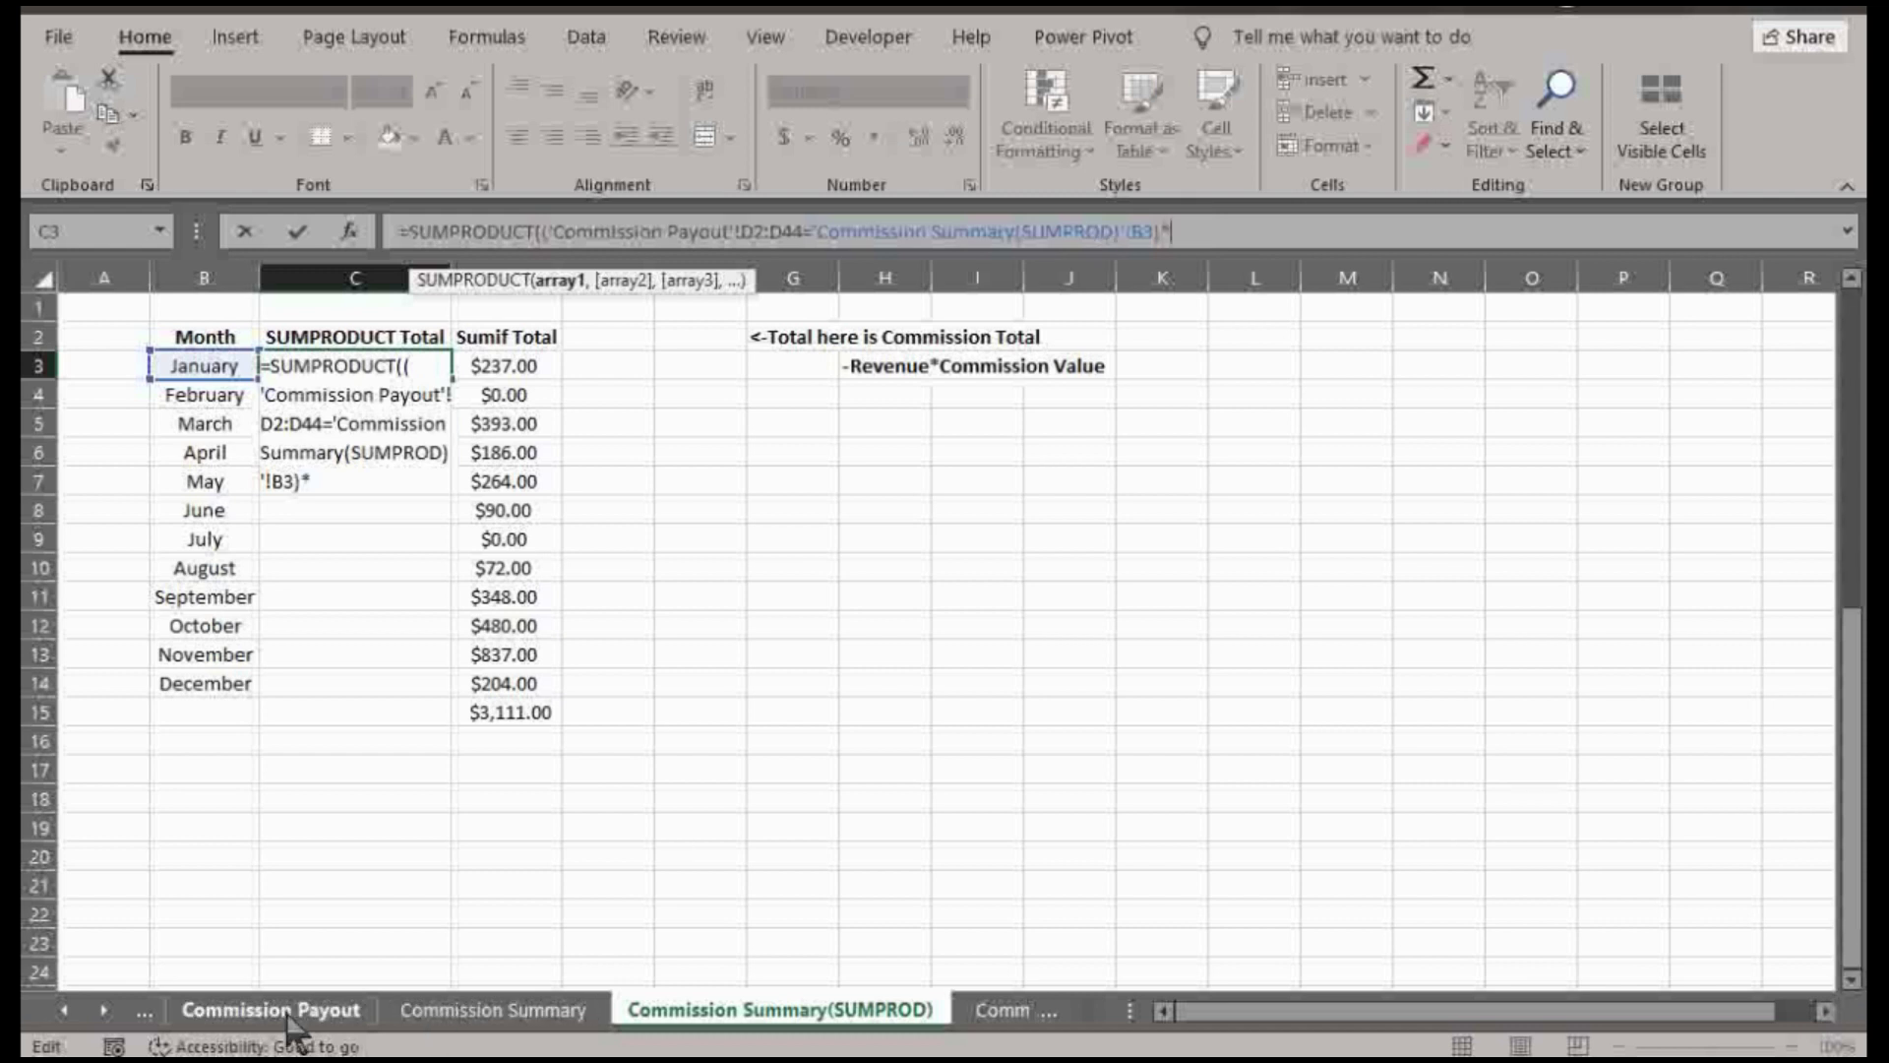
{"action": "left_click", "coordinate": [290, 1009]}
{"action": "scroll", "coordinate": [945, 590], "scroll_direction": "up", "scroll_amount": 3}
{"action": "left_click", "coordinate": [1039, 339]}
{"action": "key", "text": "ctrl+shift+Down"}
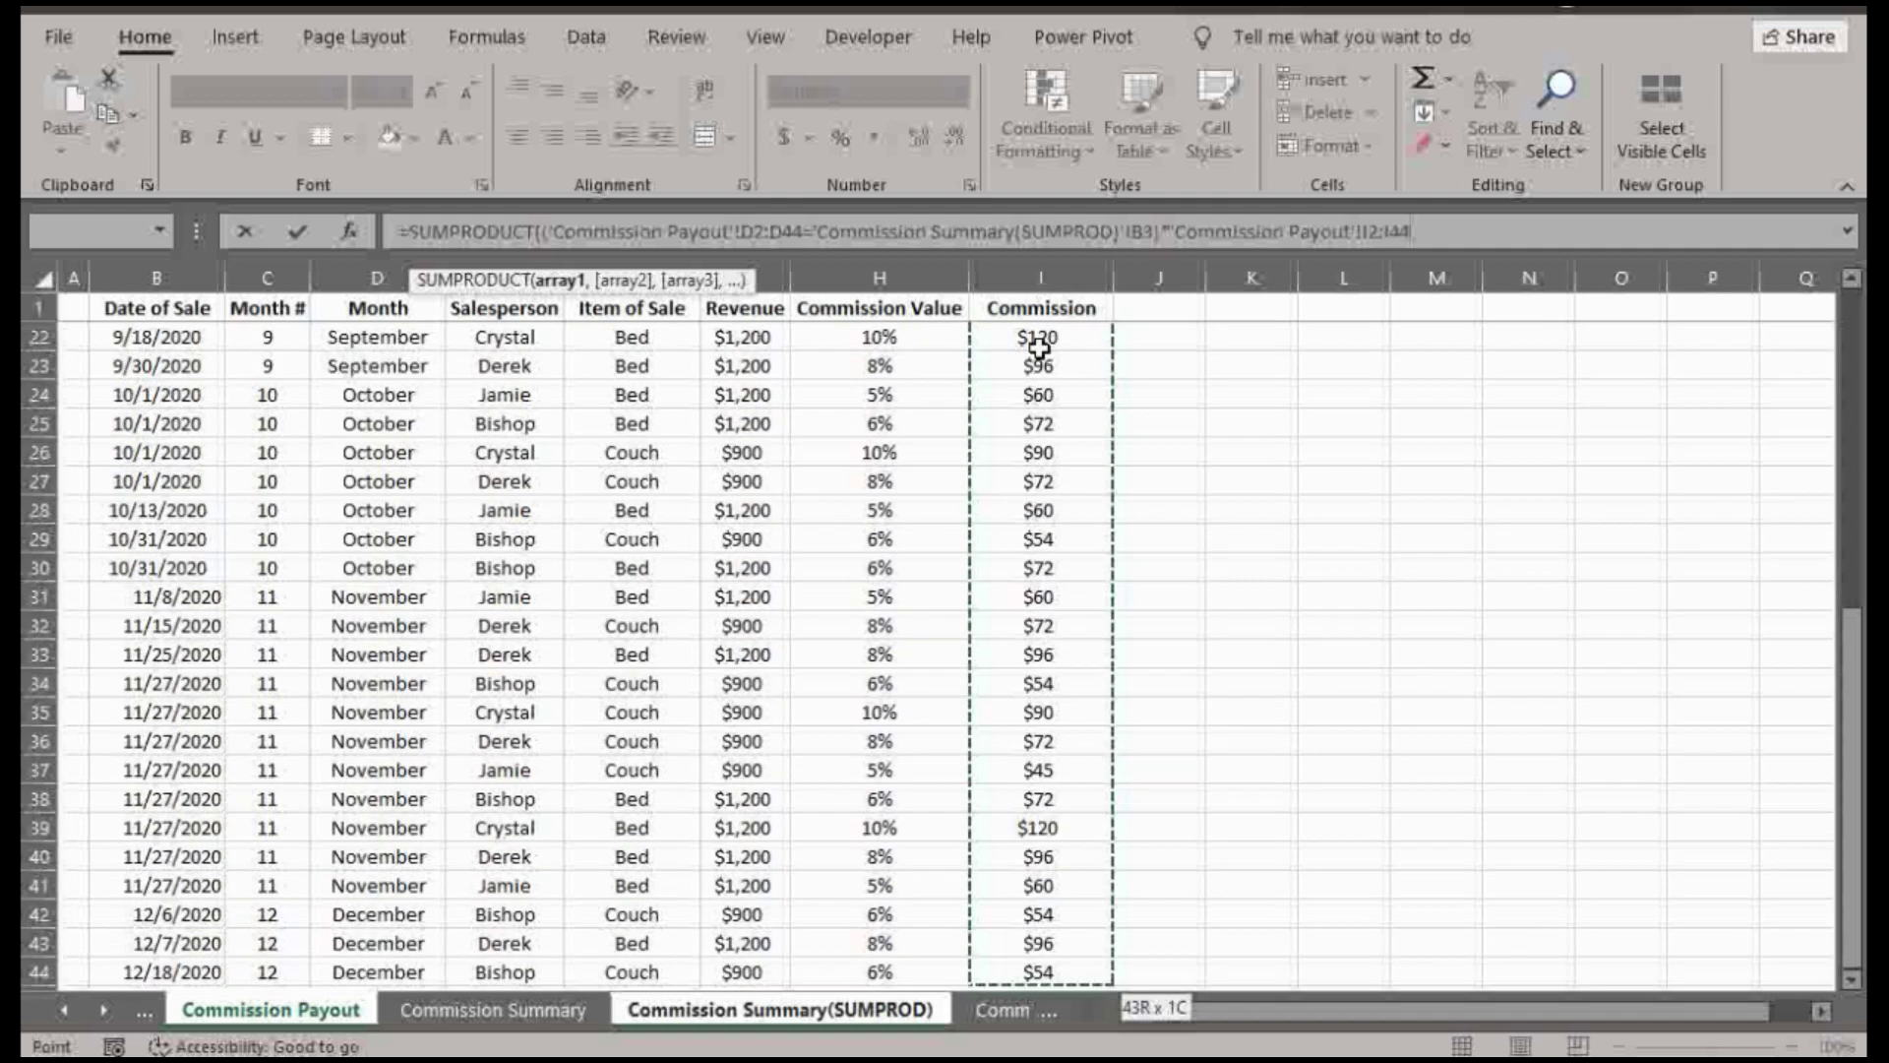
{"action": "type", "text": ")"}
{"action": "key", "text": "Return"}
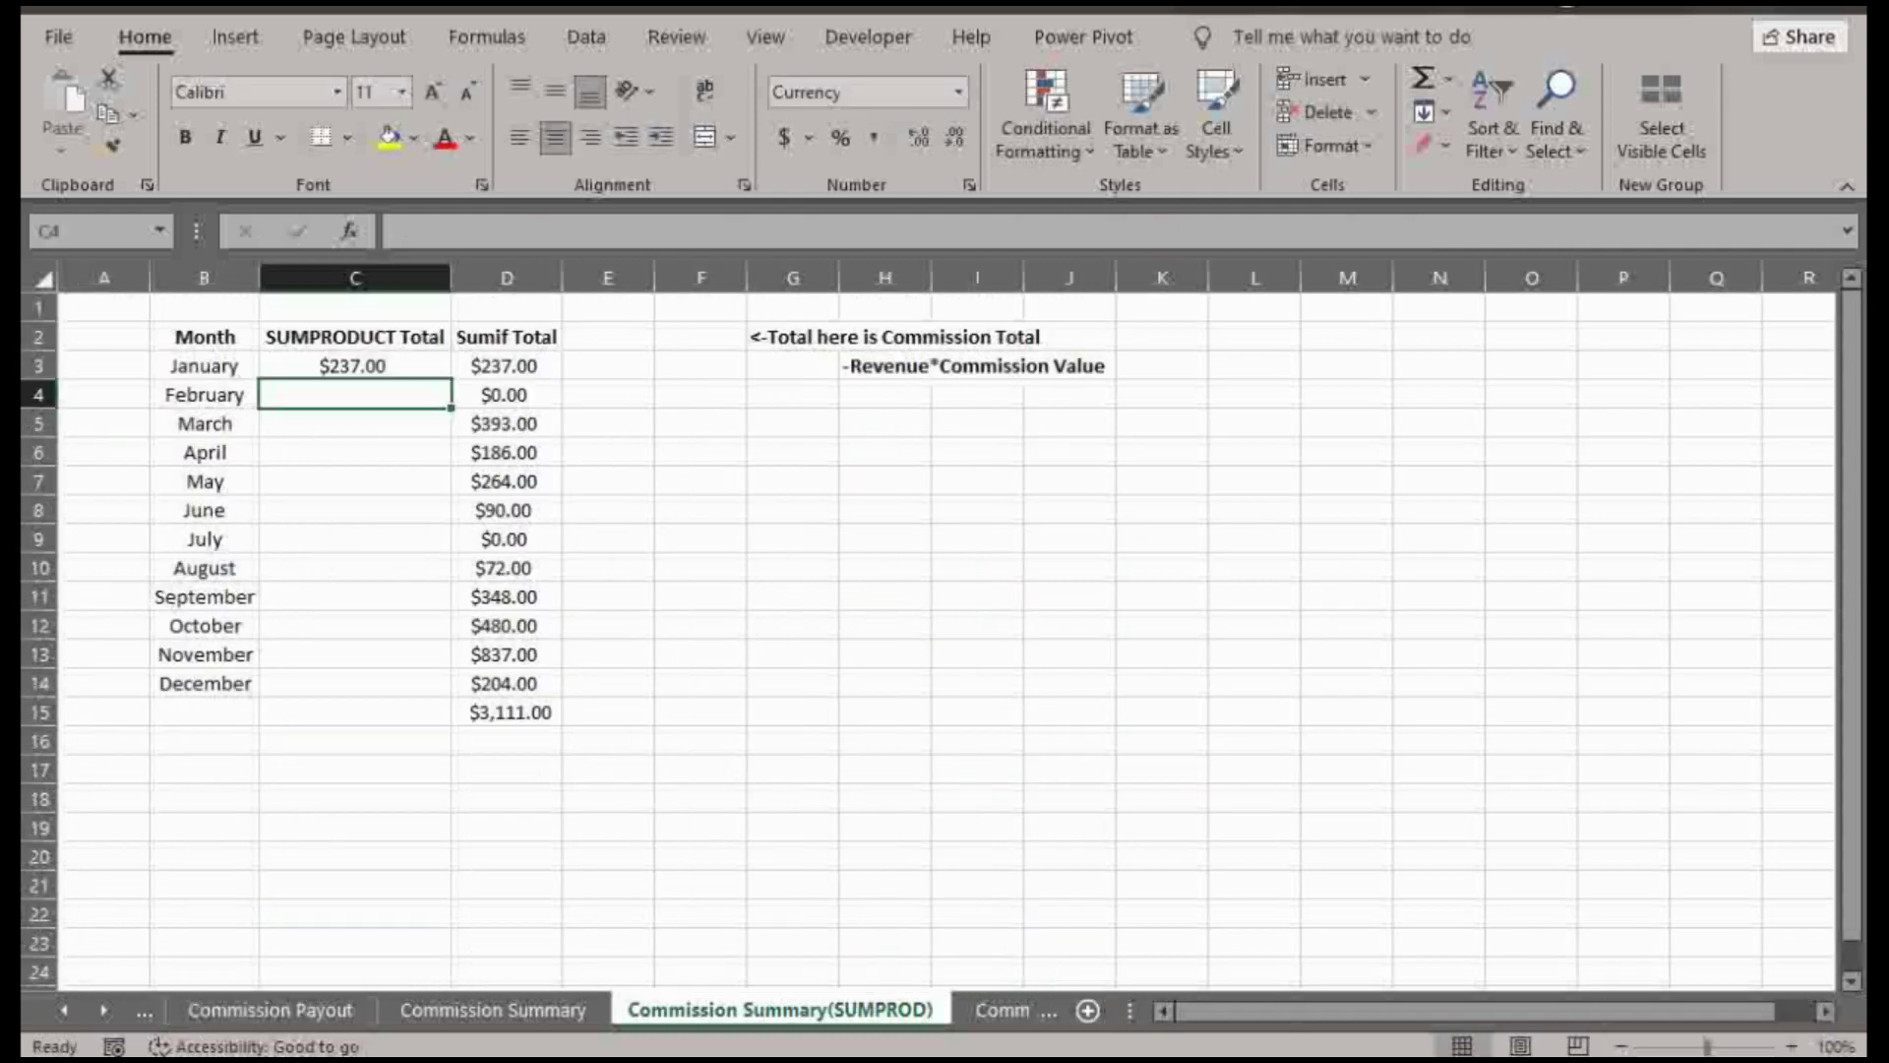
- Copy the January SUMPRODUCT formula down through December so each month matches its Sumif total
{"action": "left_click", "coordinate": [439, 365]}
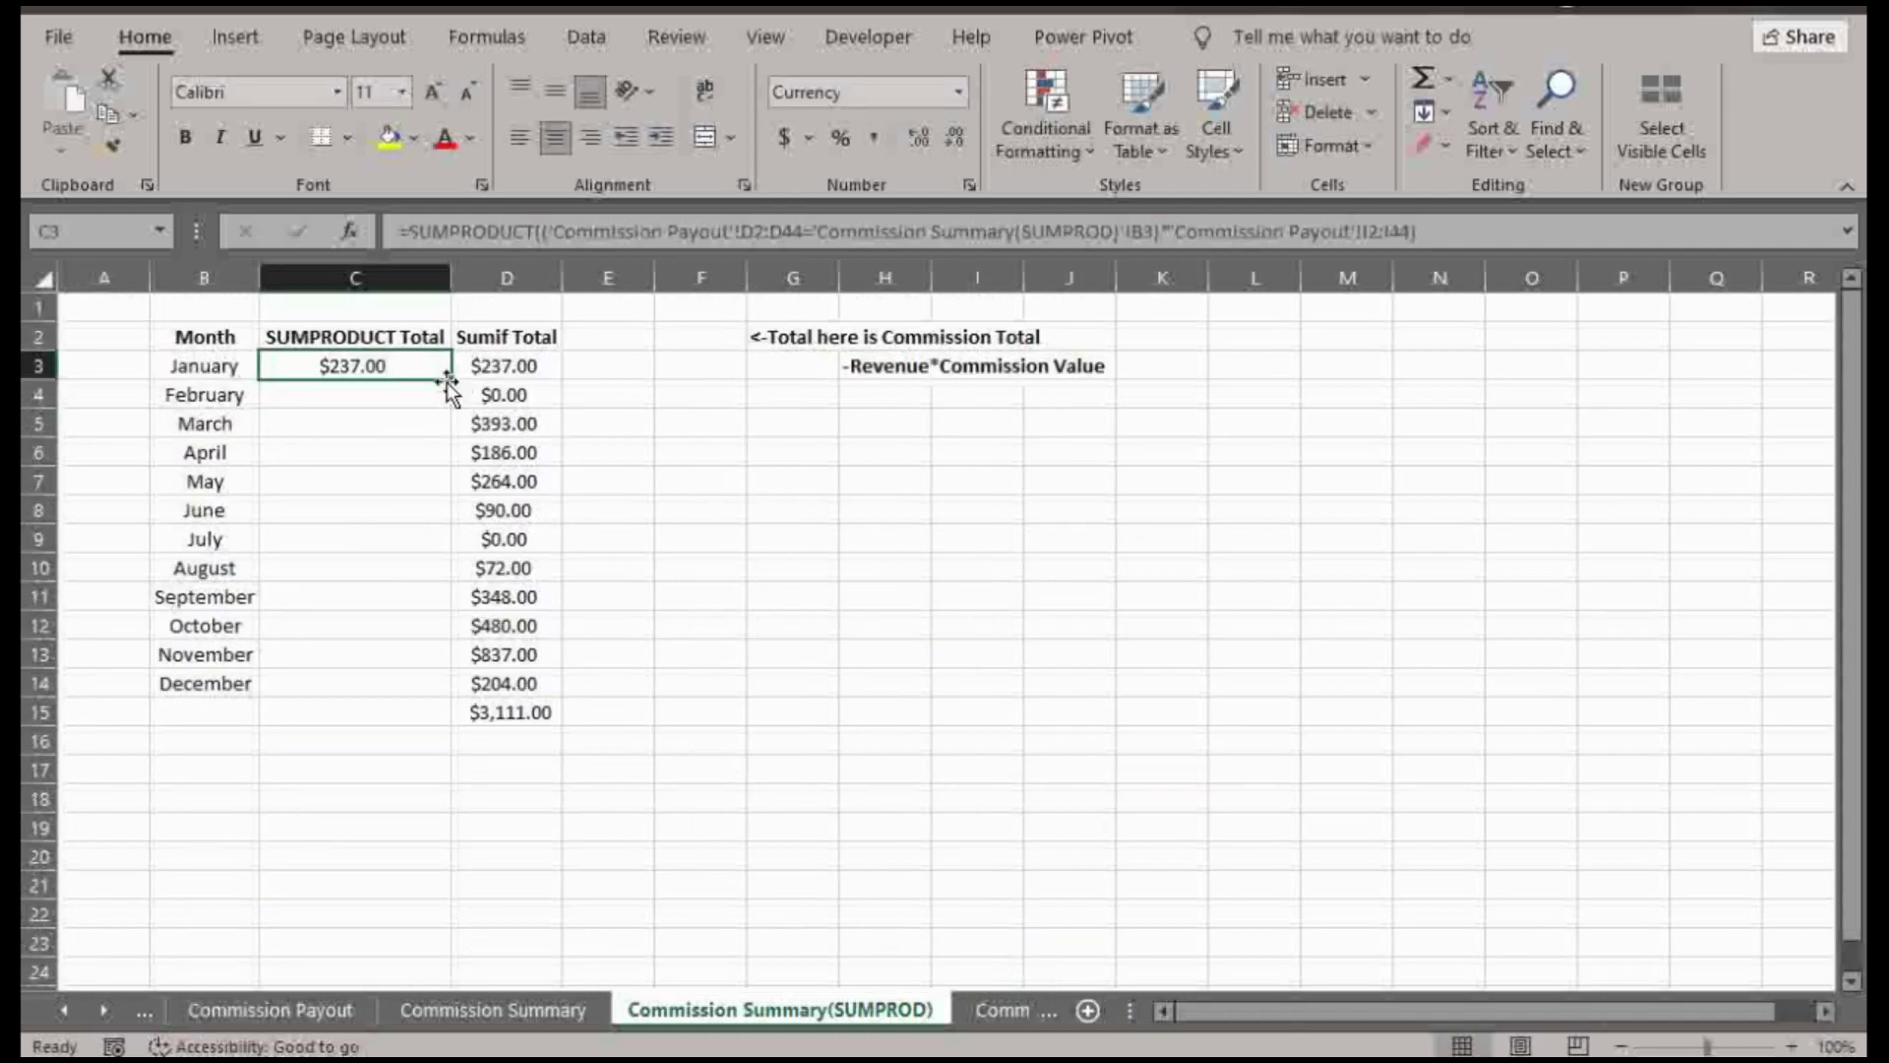
{"action": "double_click", "coordinate": [449, 380]}
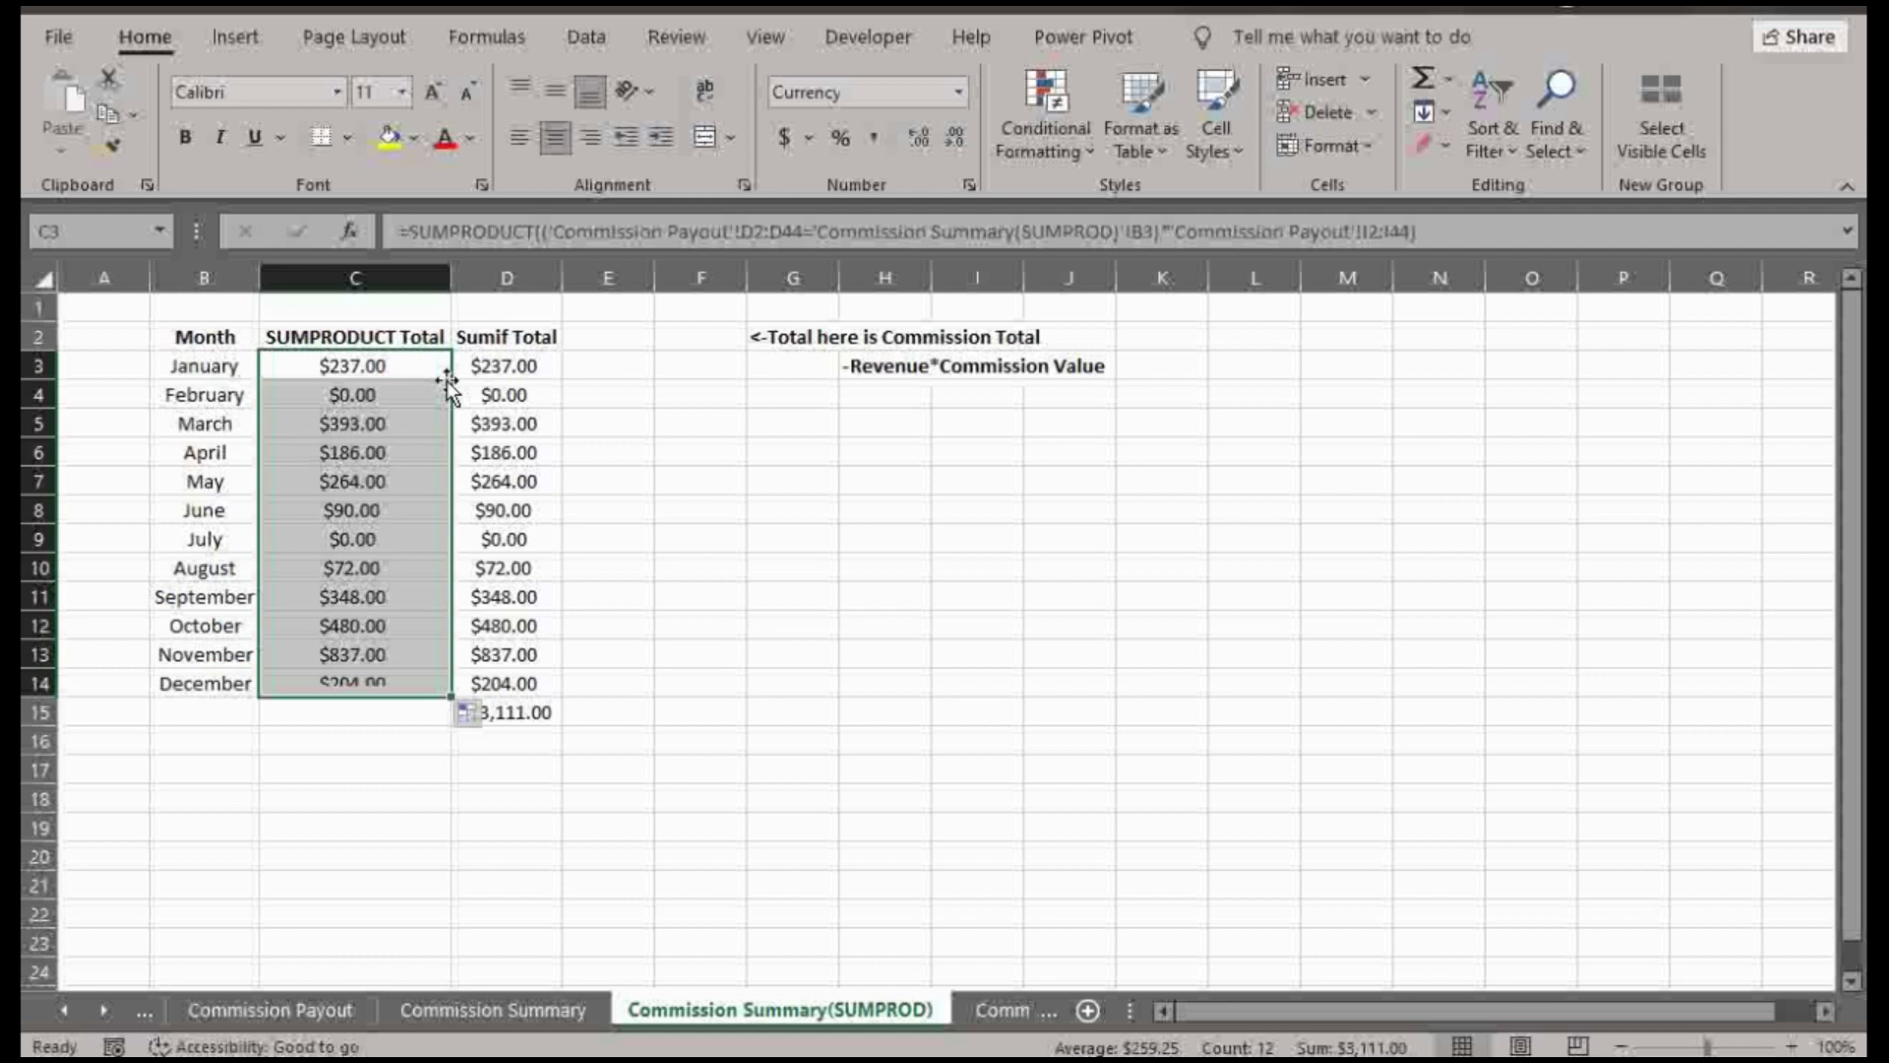
{"action": "left_click", "coordinate": [378, 717]}
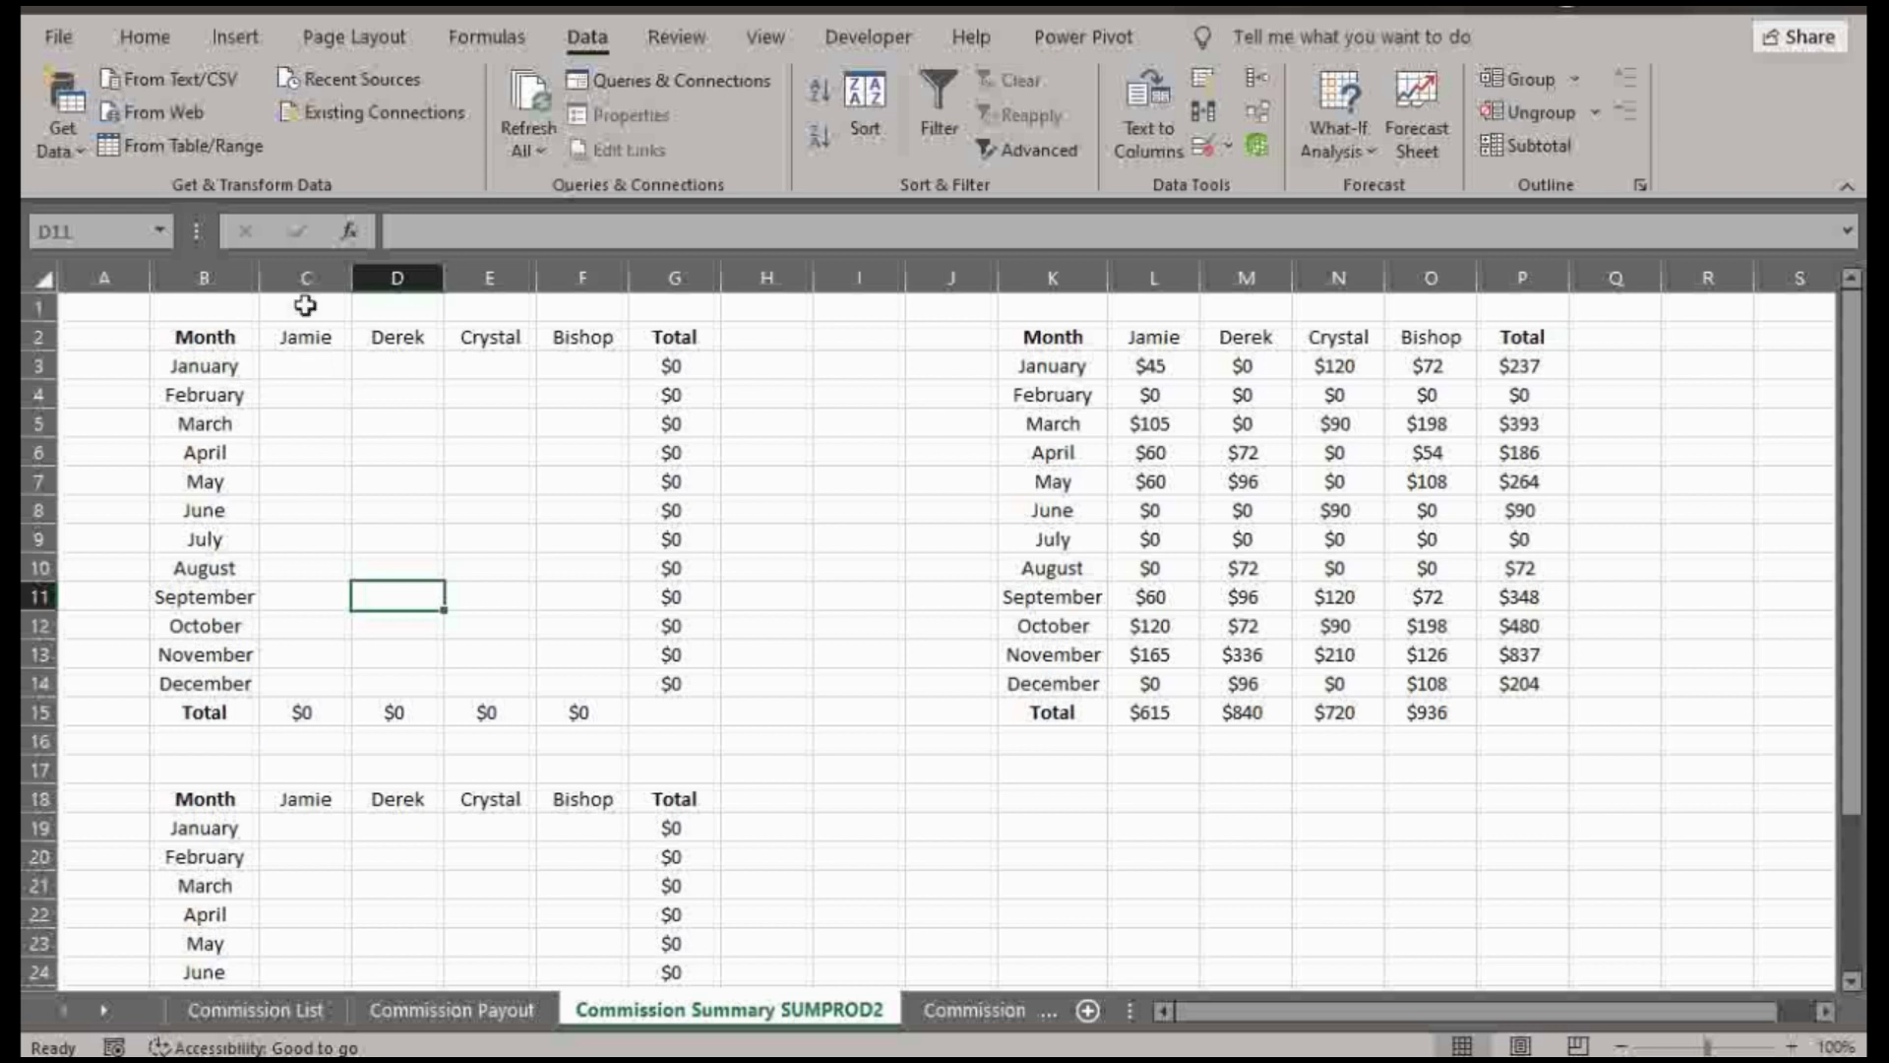
- Start Jamie's January SUMPRODUCT with the absolute Commission Payout month range $D$2:$D$44
{"action": "left_click", "coordinate": [340, 367]}
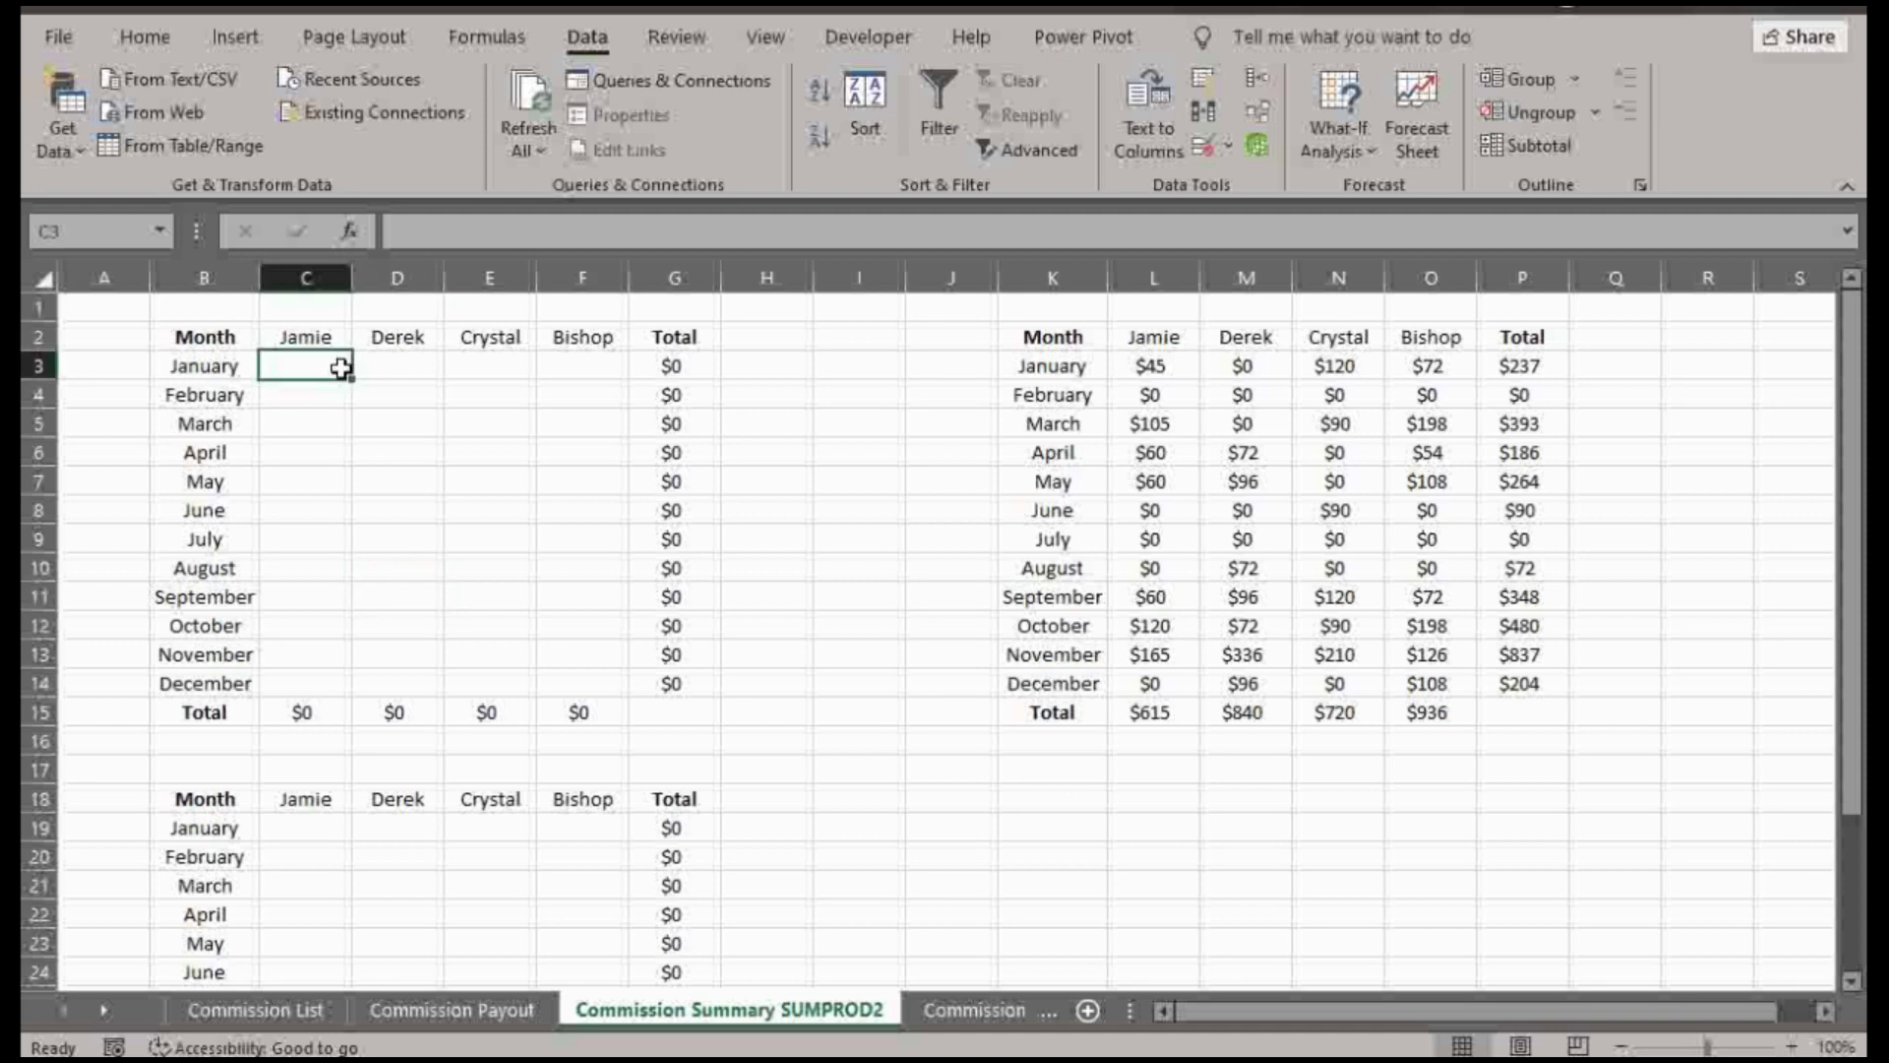
{"action": "type", "text": "=sumprod"}
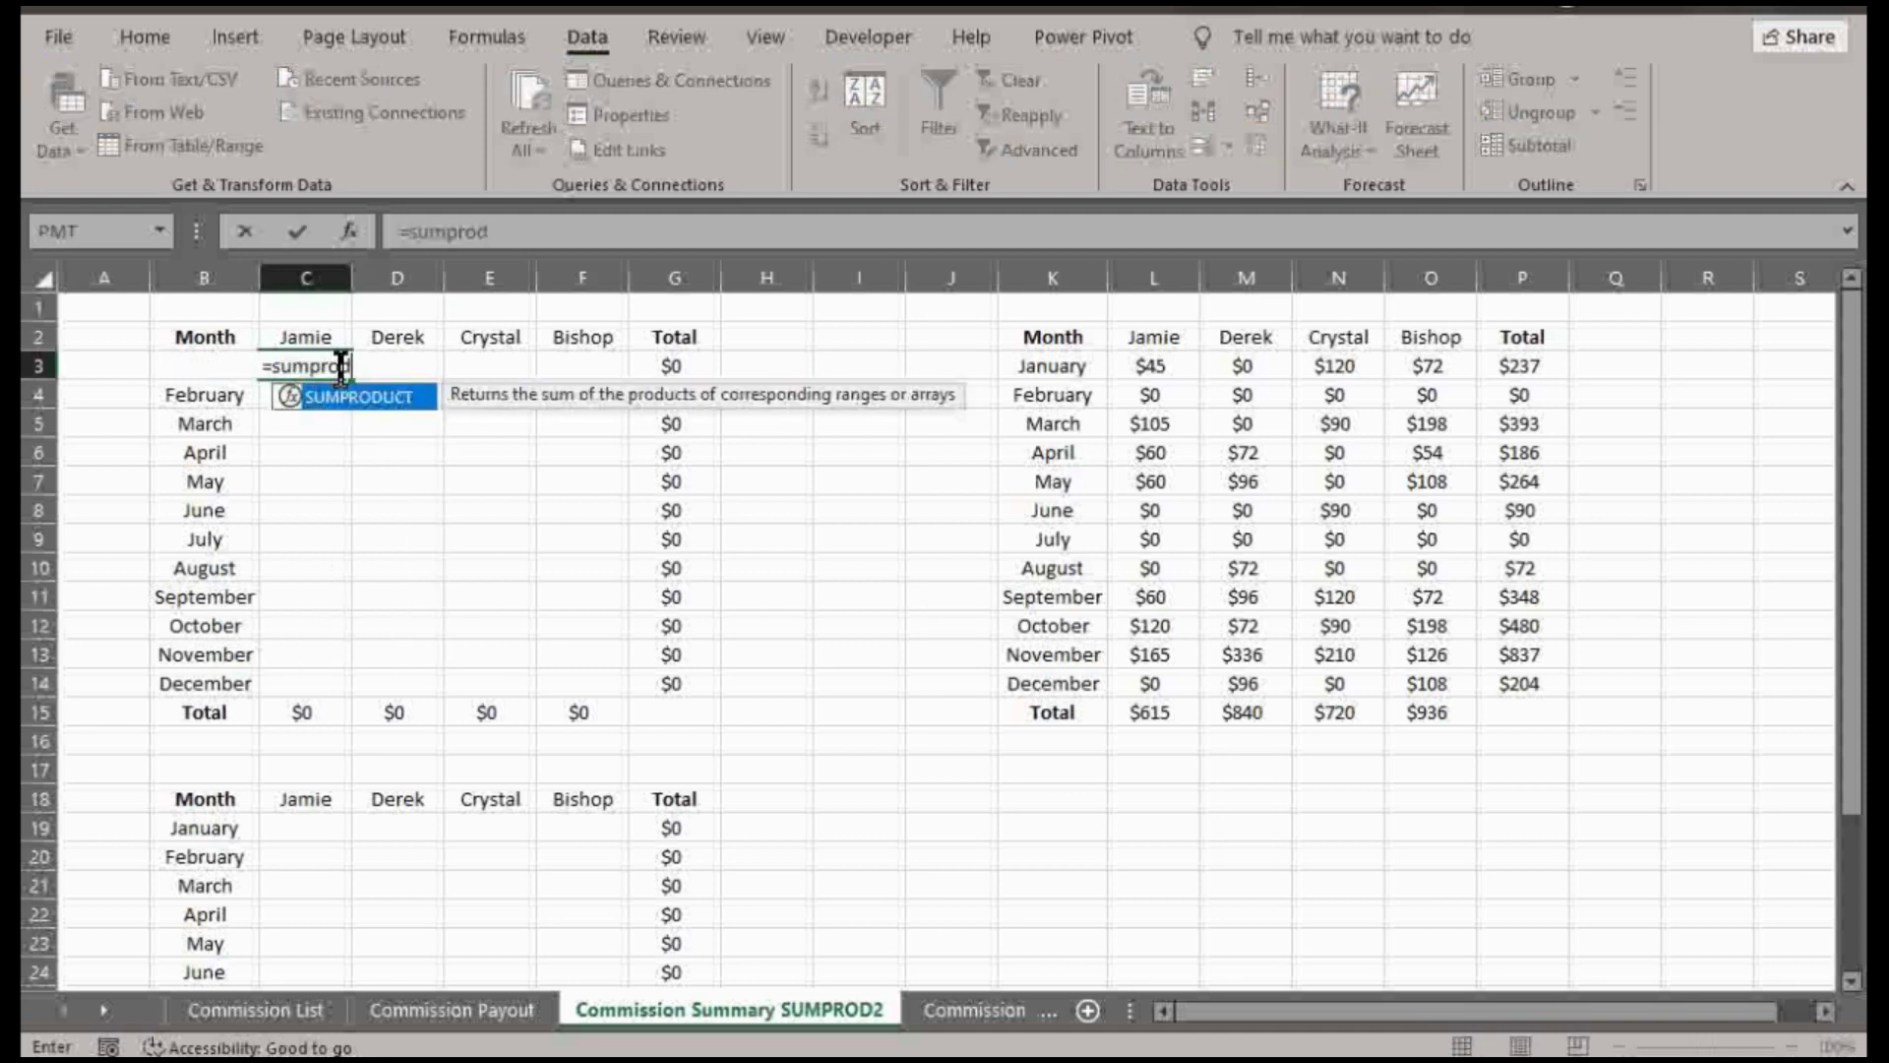
{"action": "key", "text": "Tab"}
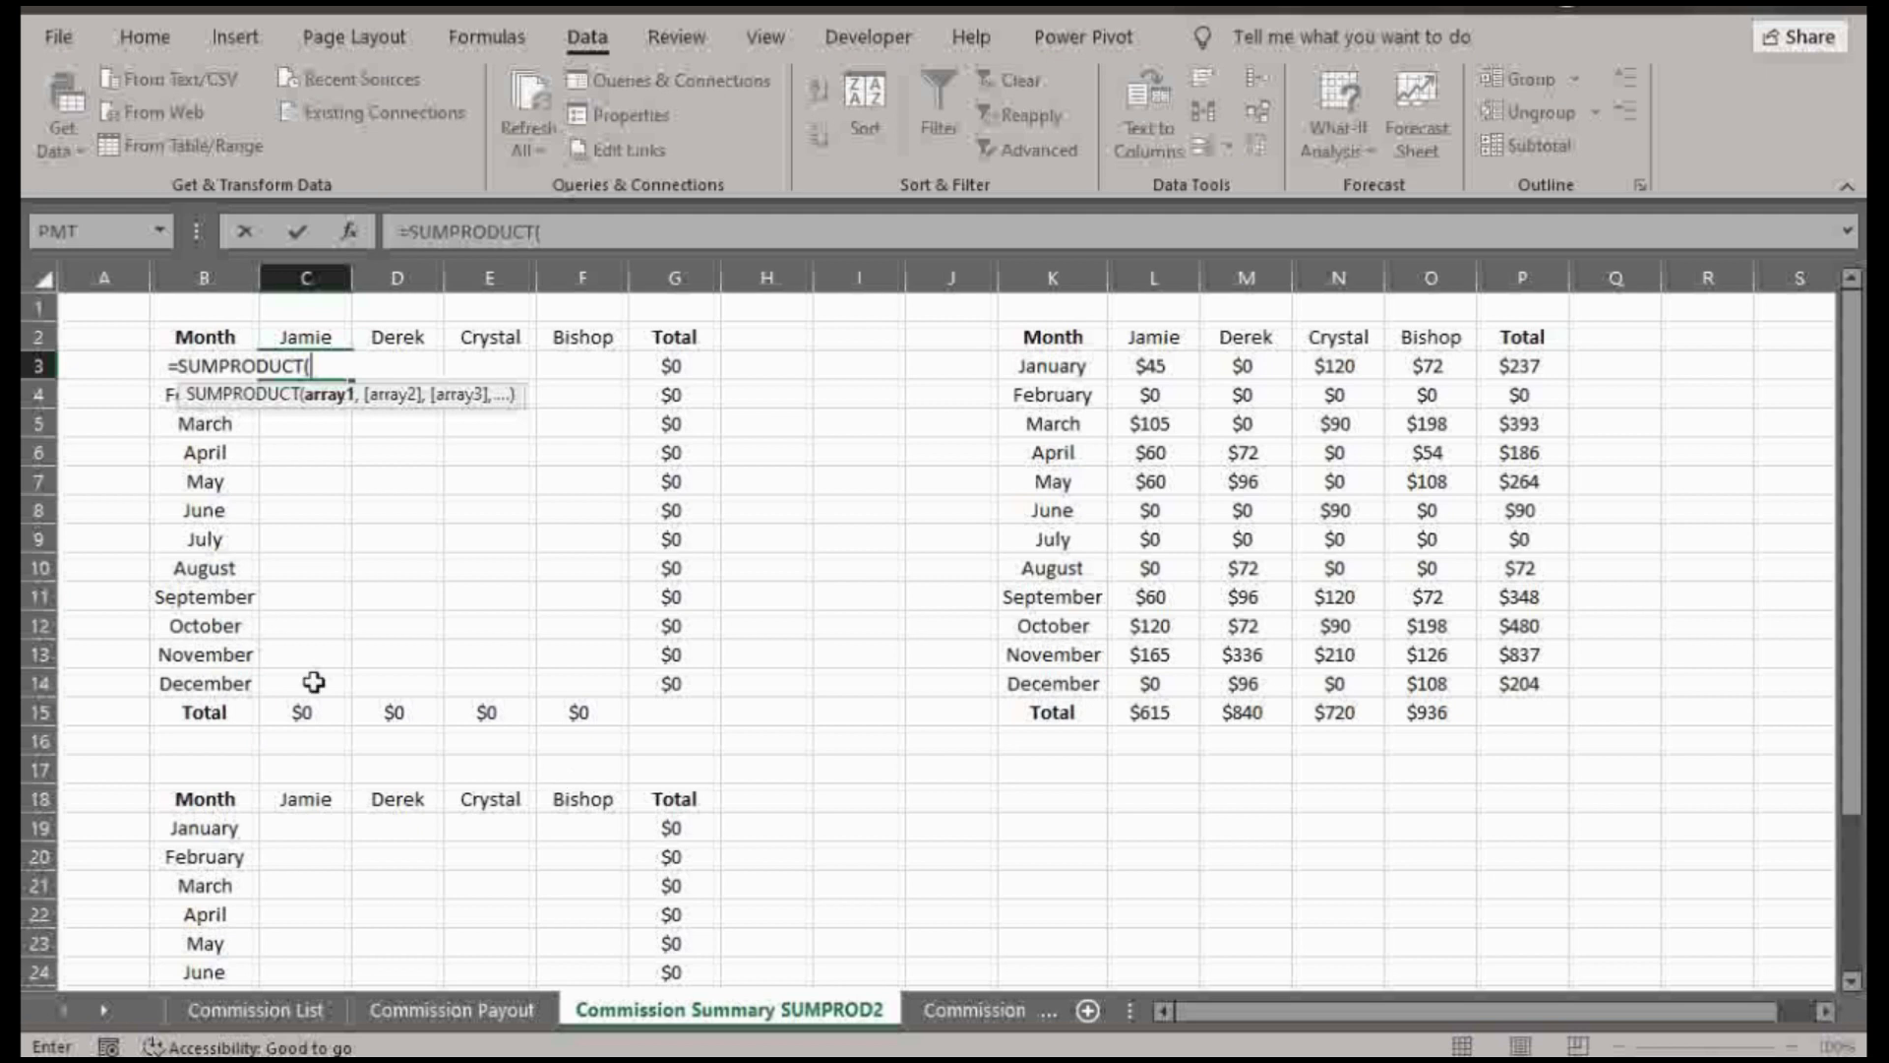
{"action": "left_click", "coordinate": [393, 1009]}
{"action": "left_click", "coordinate": [404, 342]}
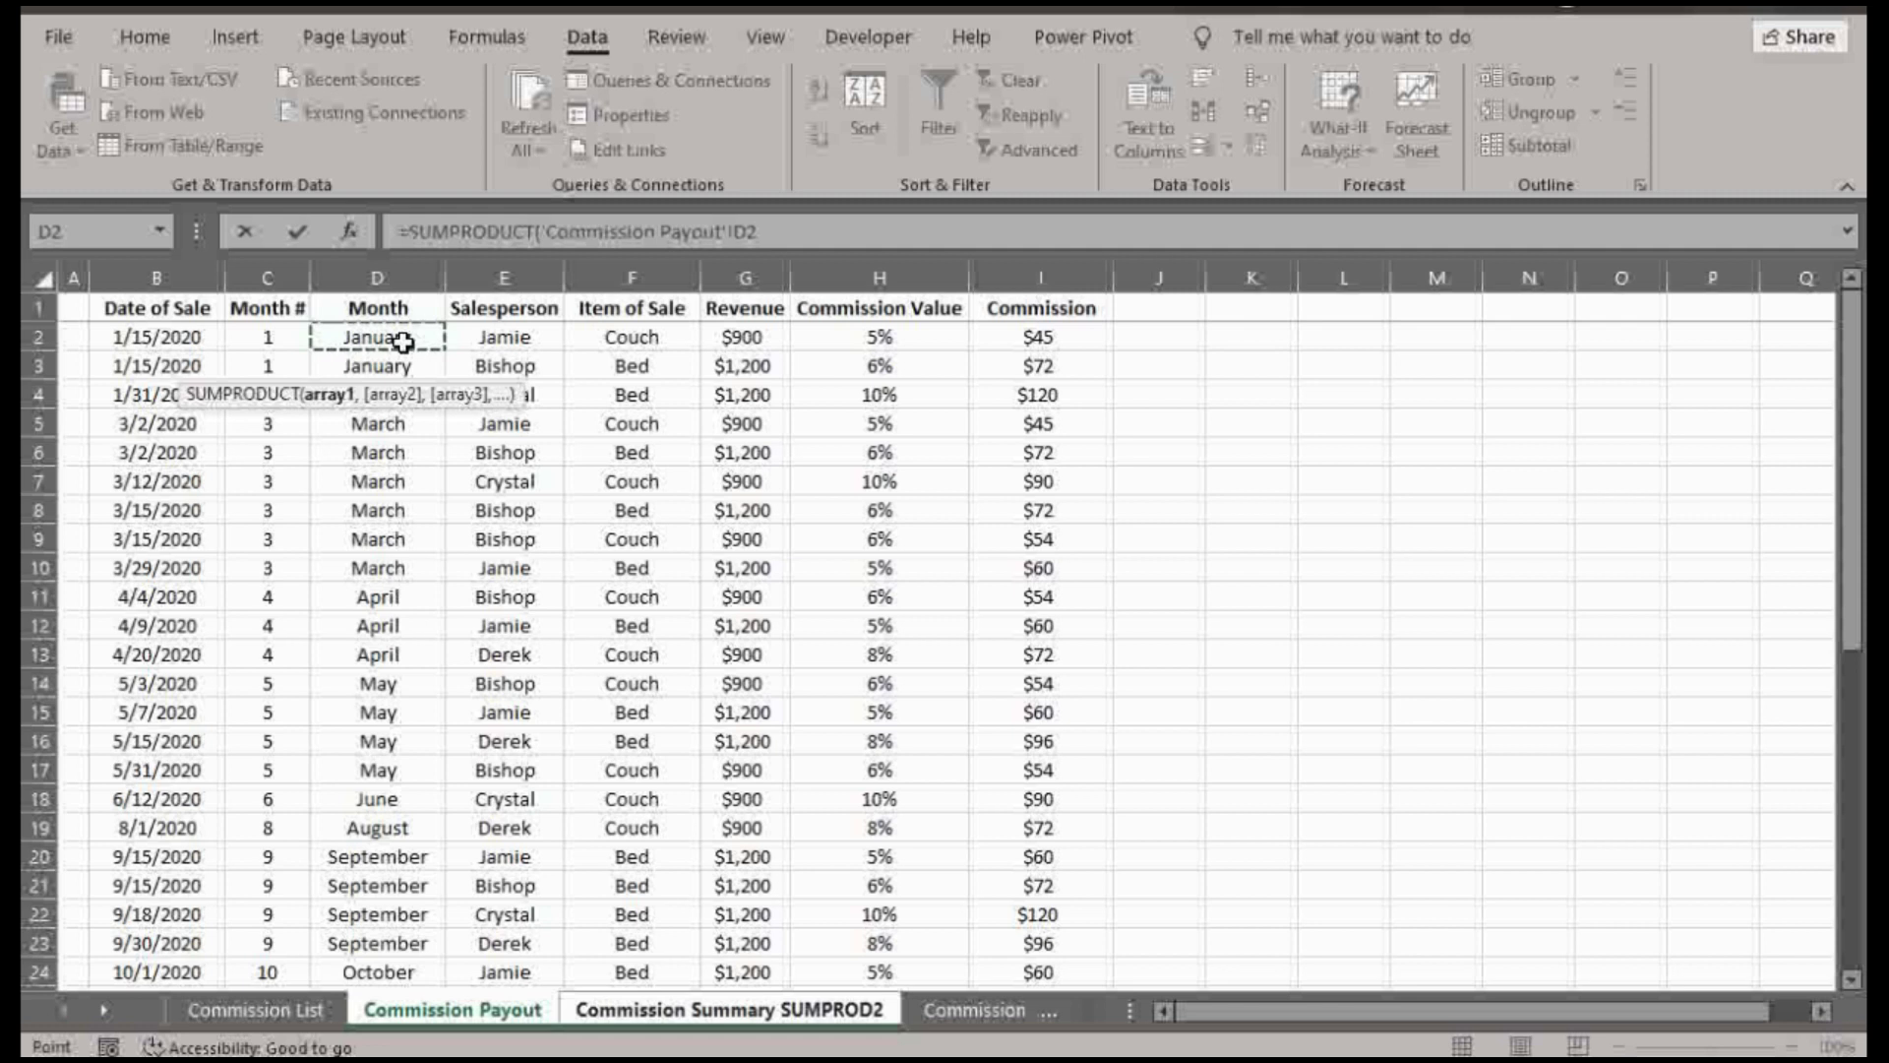
{"action": "key", "text": "ctrl+shift+Down"}
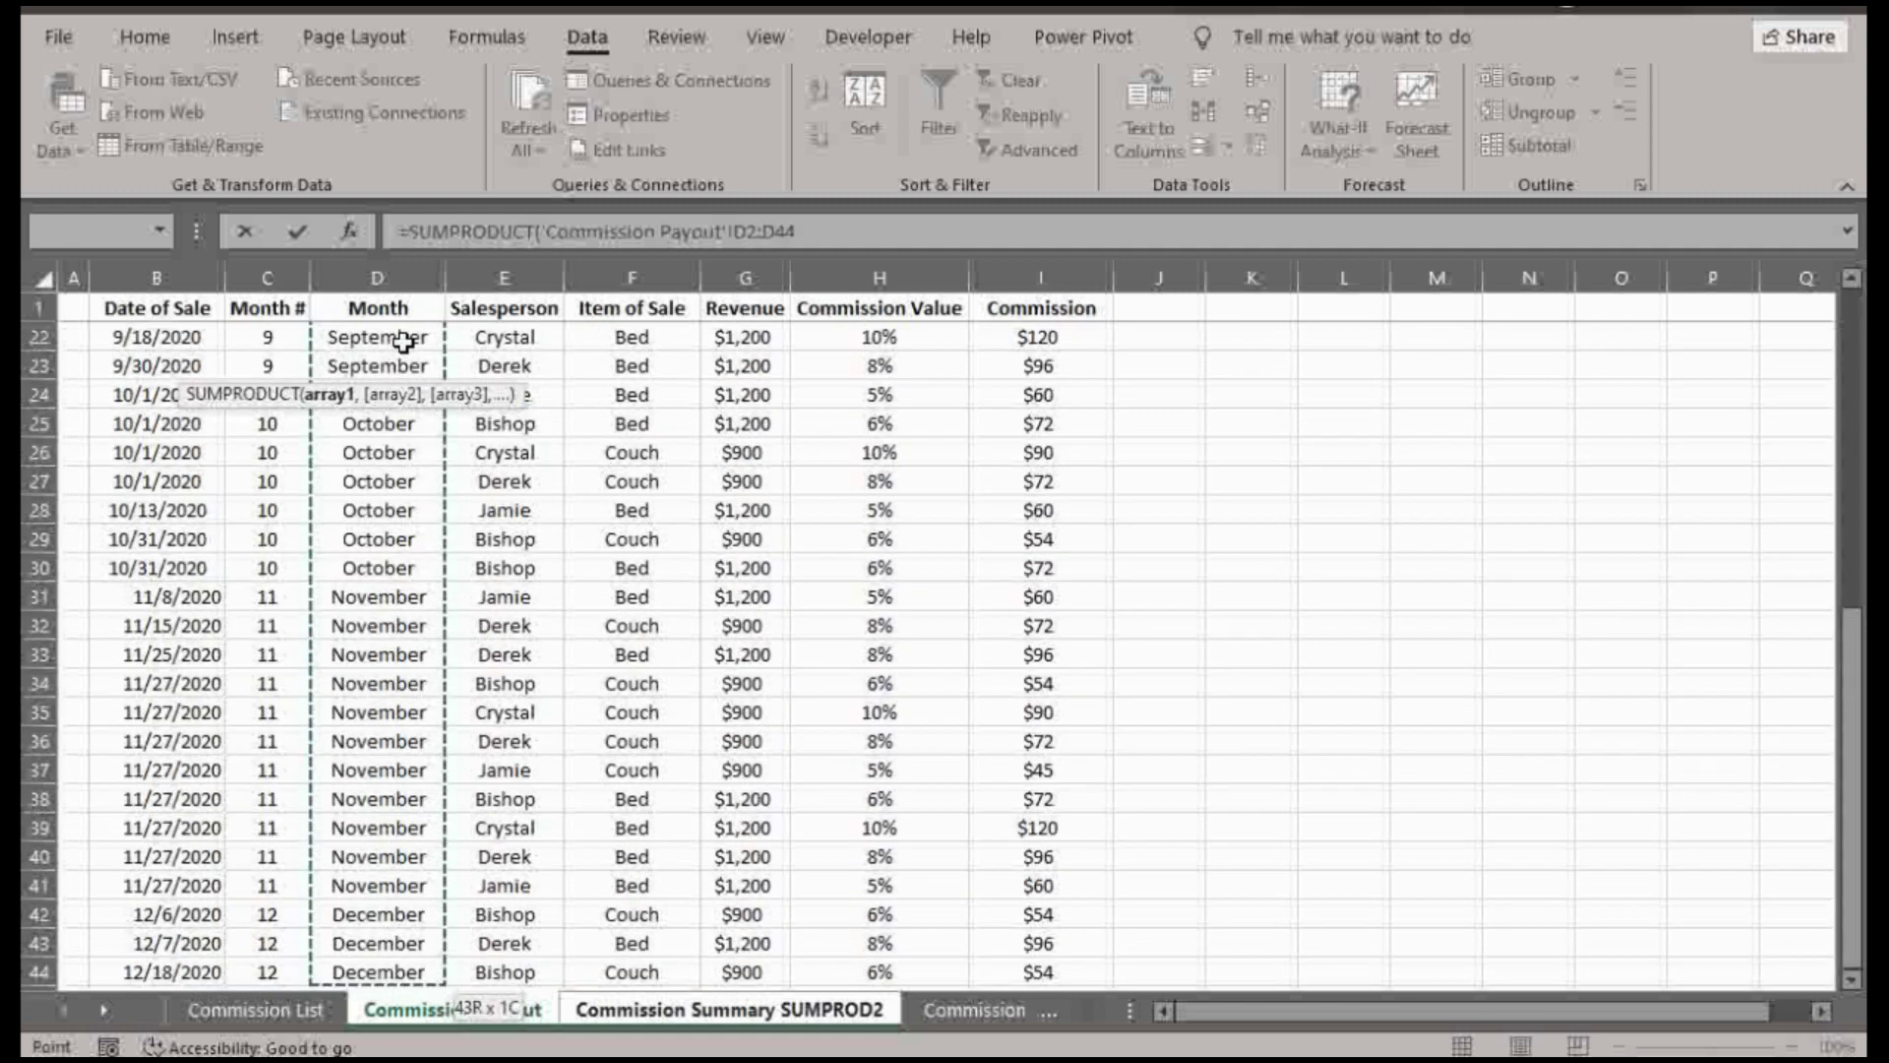
{"action": "left_click", "coordinate": [763, 230]}
{"action": "key", "text": "F4"}
{"action": "left_click", "coordinate": [797, 231]}
{"action": "key", "text": "F4"}
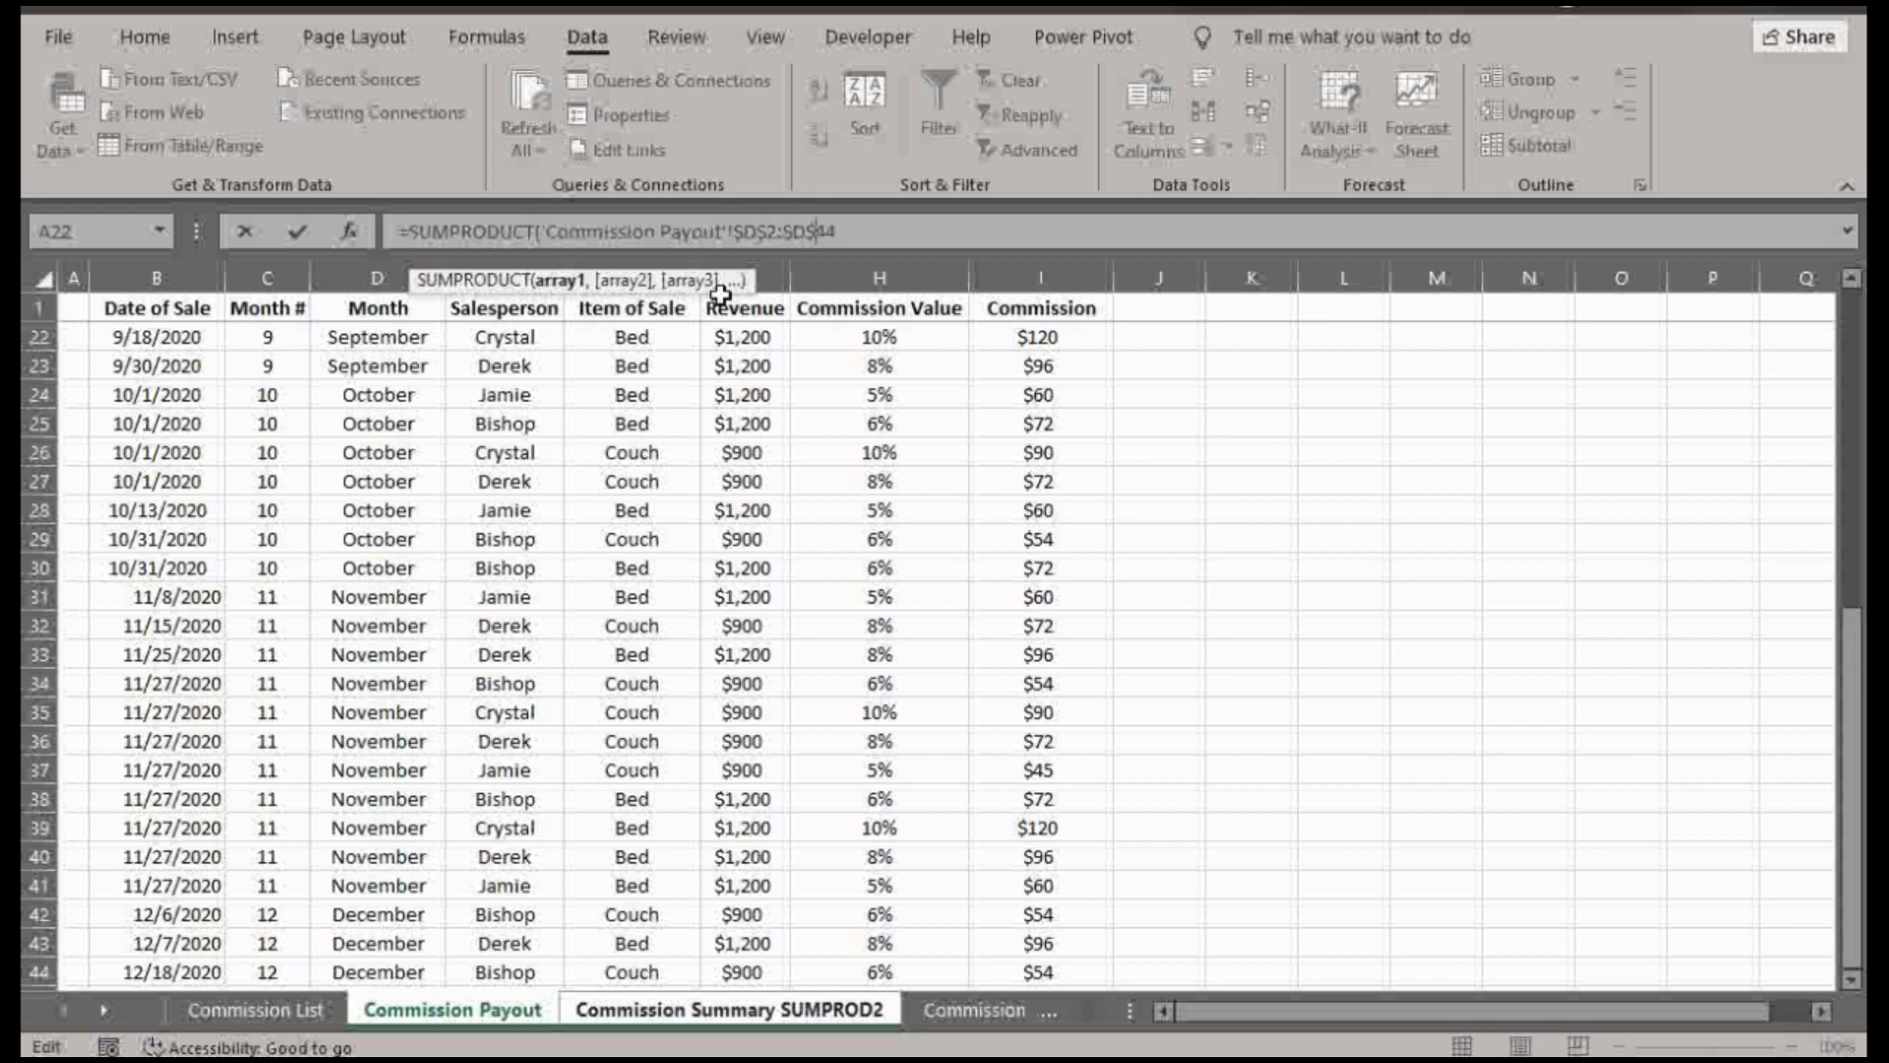
{"action": "left_click", "coordinate": [897, 231]}
{"action": "type", "text": "="}
- Compare the months to the January label and add the absolute salesperson range $E$2:$E$44
{"action": "left_click", "coordinate": [635, 1010]}
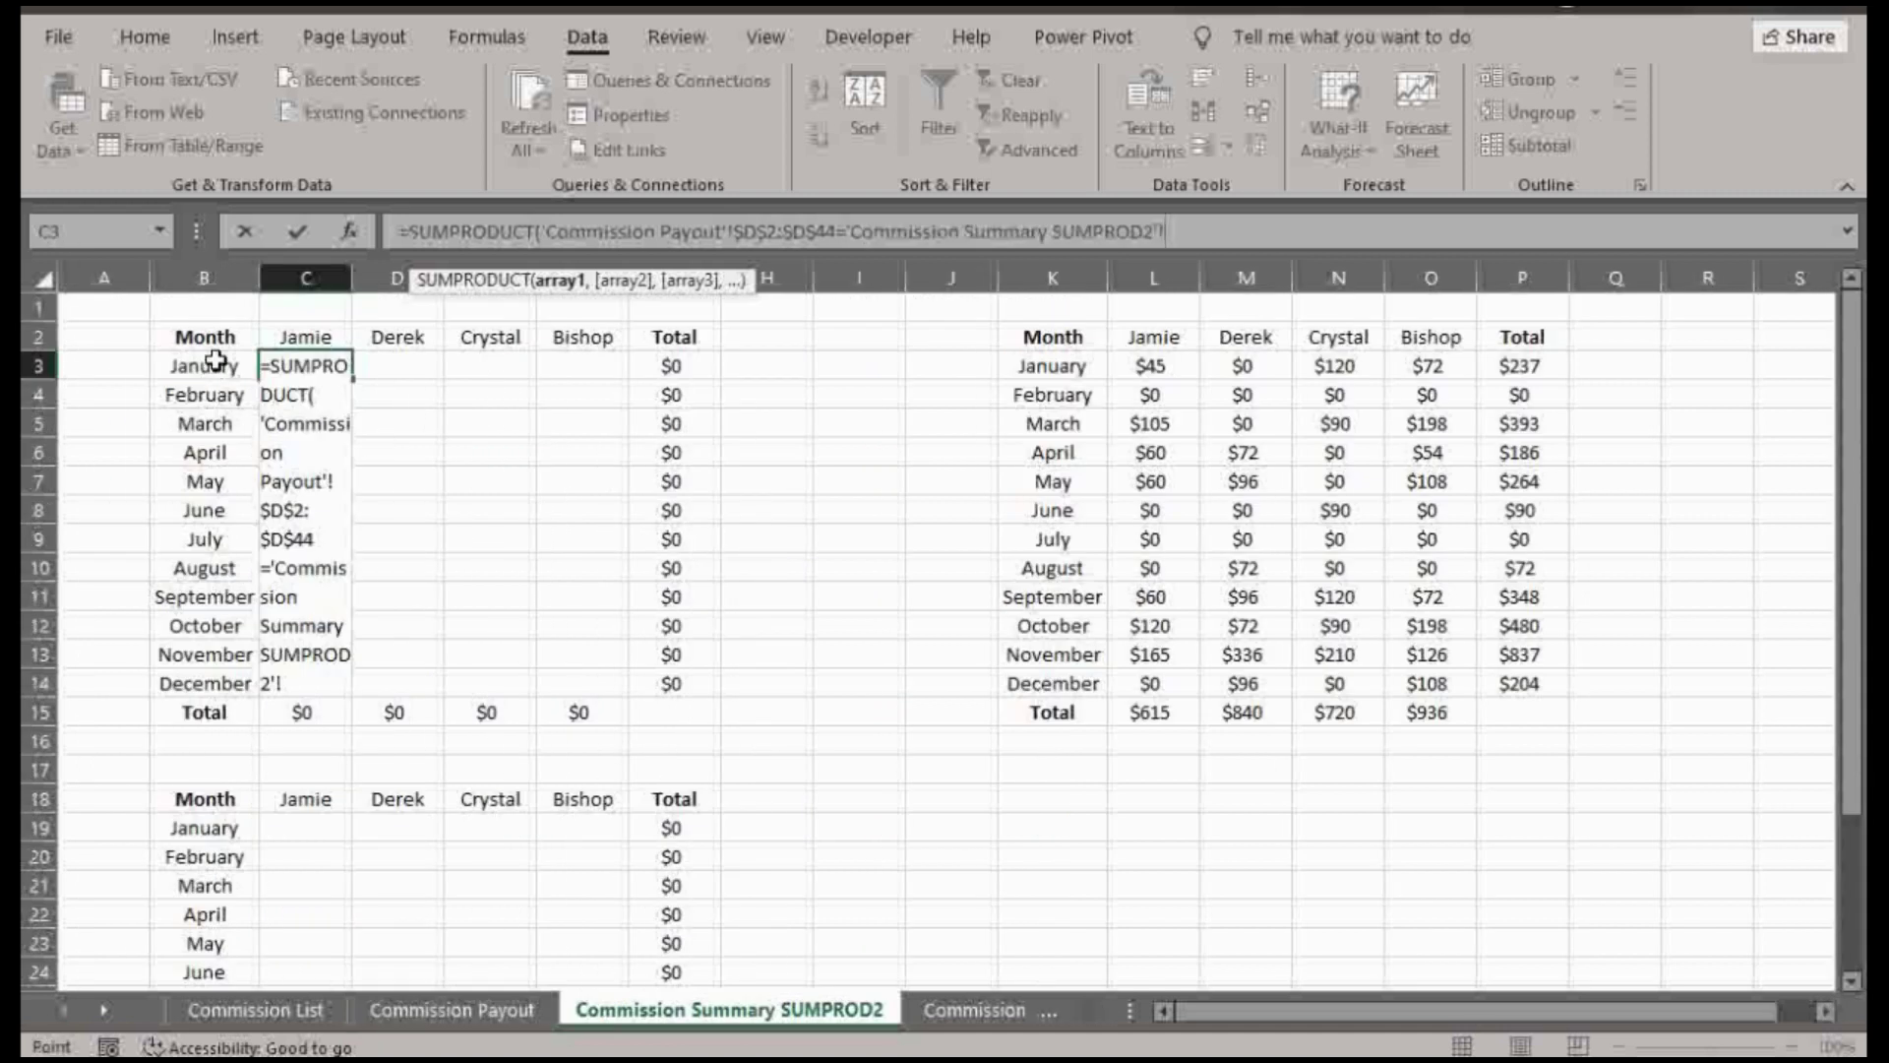
{"action": "left_click", "coordinate": [214, 364]}
{"action": "type", "text": ")"}
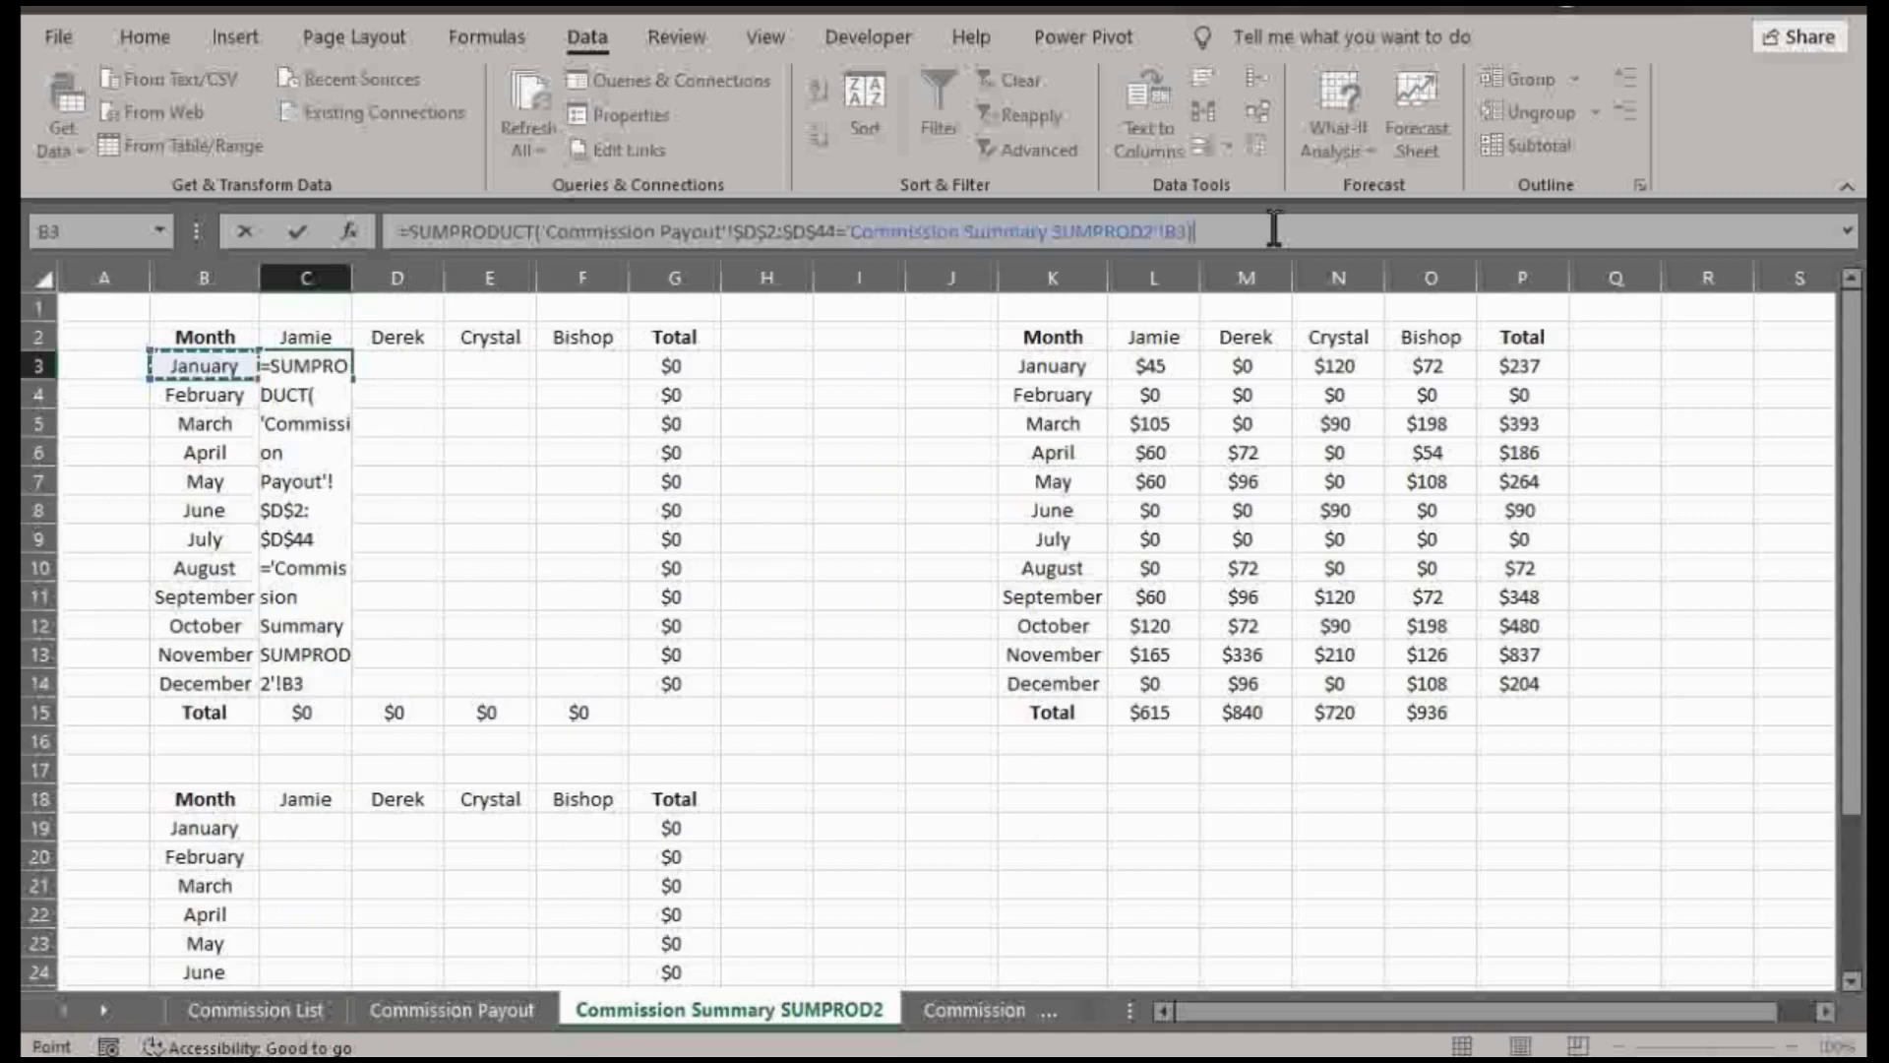
{"action": "left_click", "coordinate": [540, 233]}
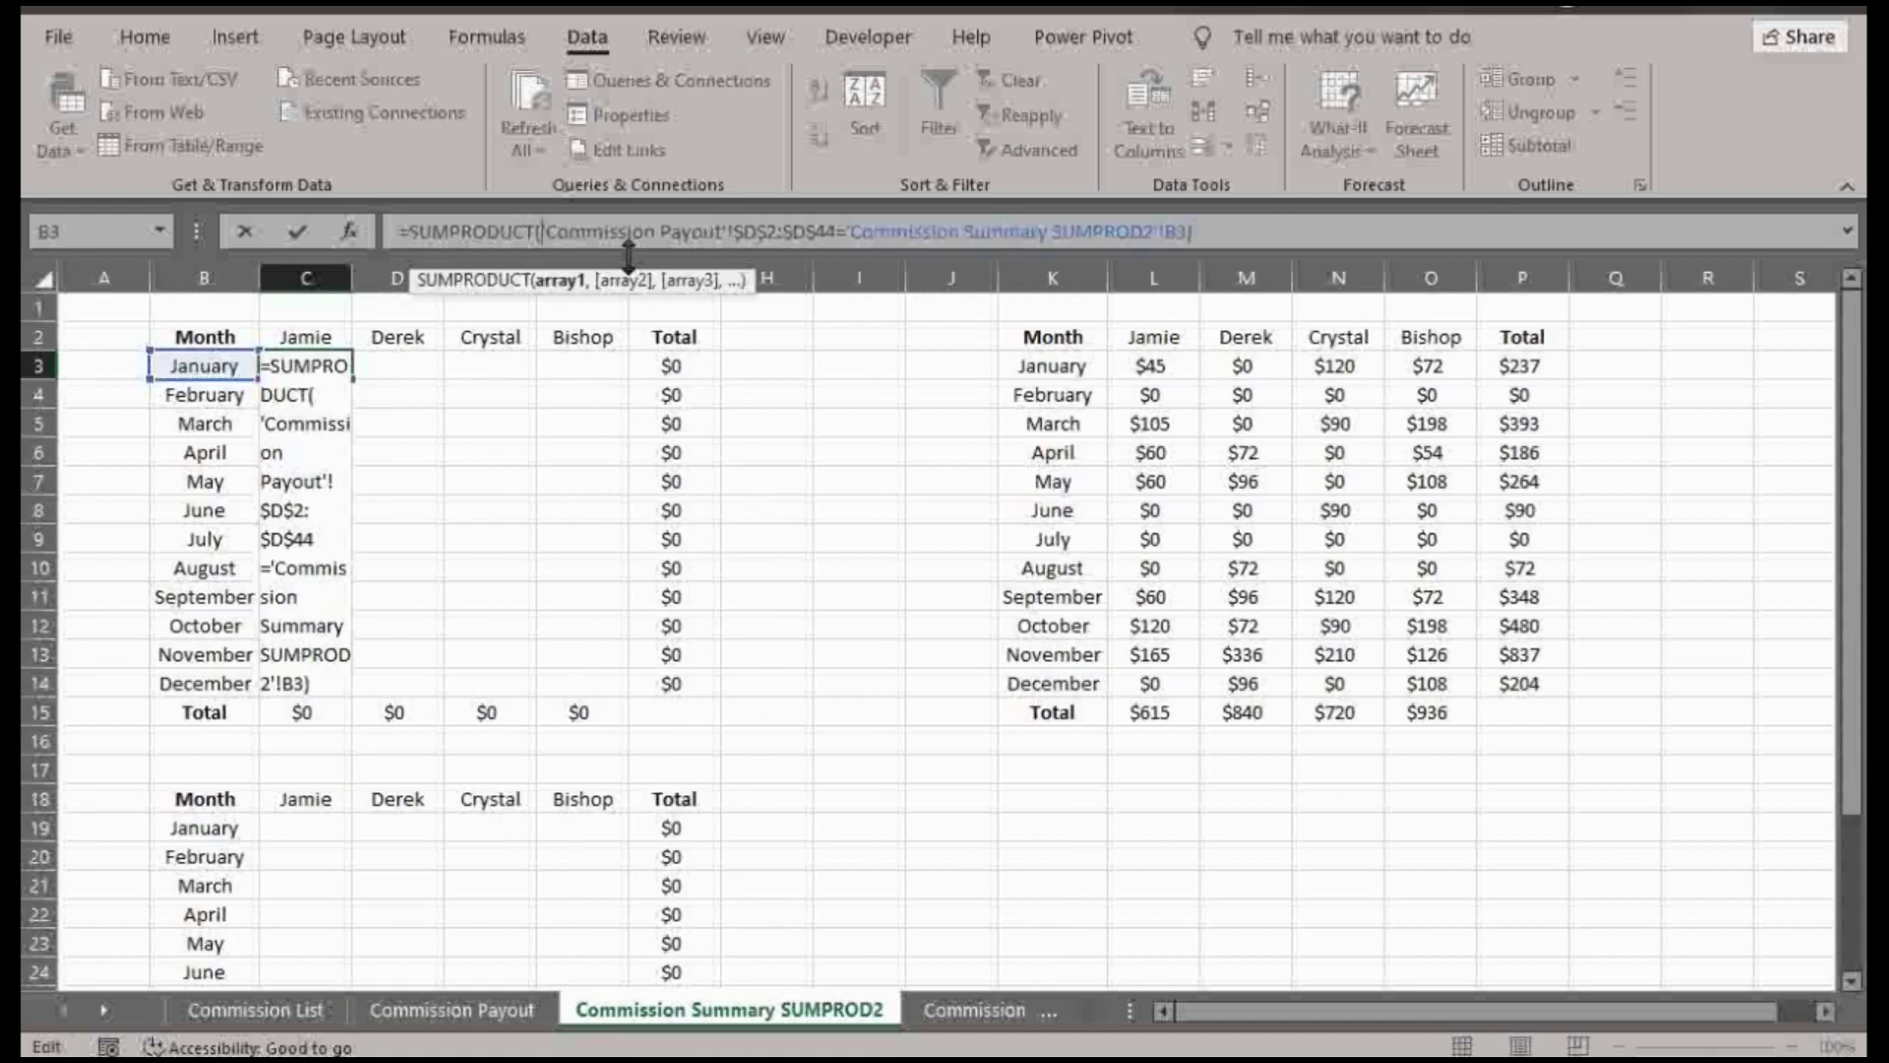
{"action": "type", "text": "("}
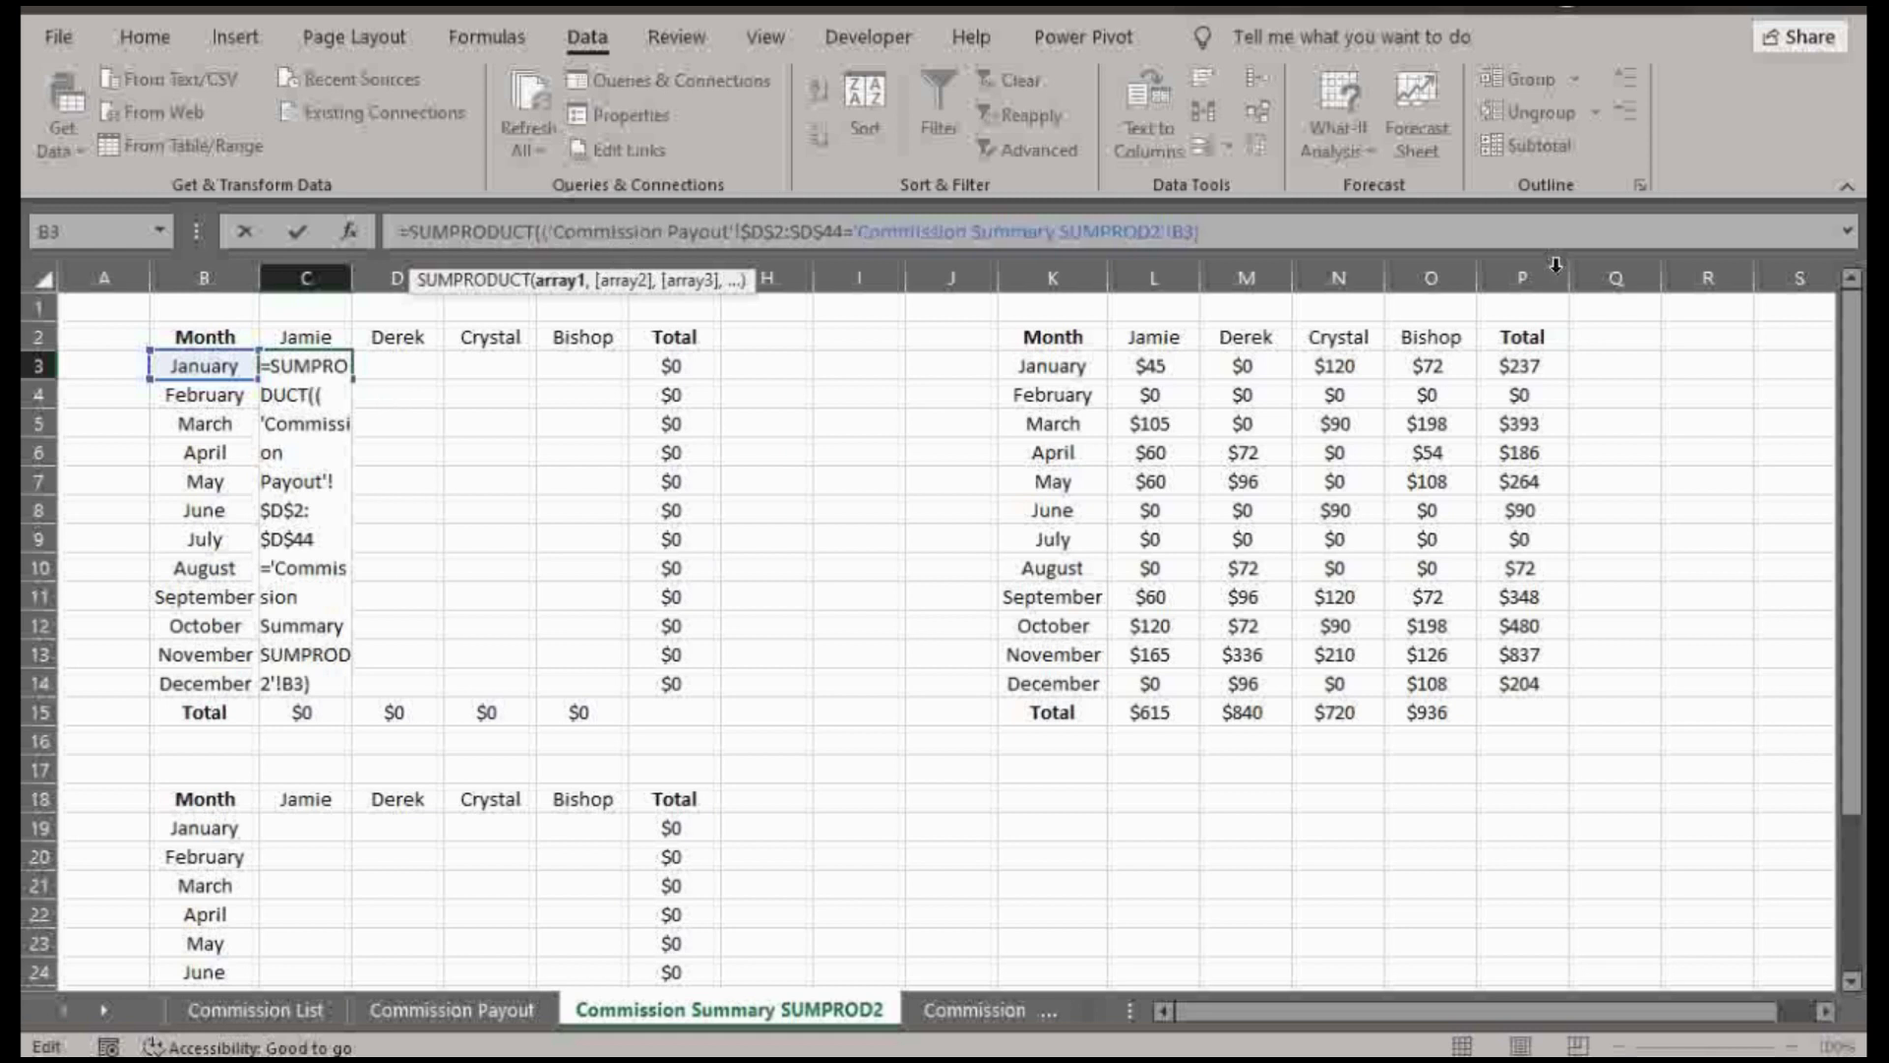
{"action": "left_click", "coordinate": [1289, 231]}
{"action": "type", "text": "*("}
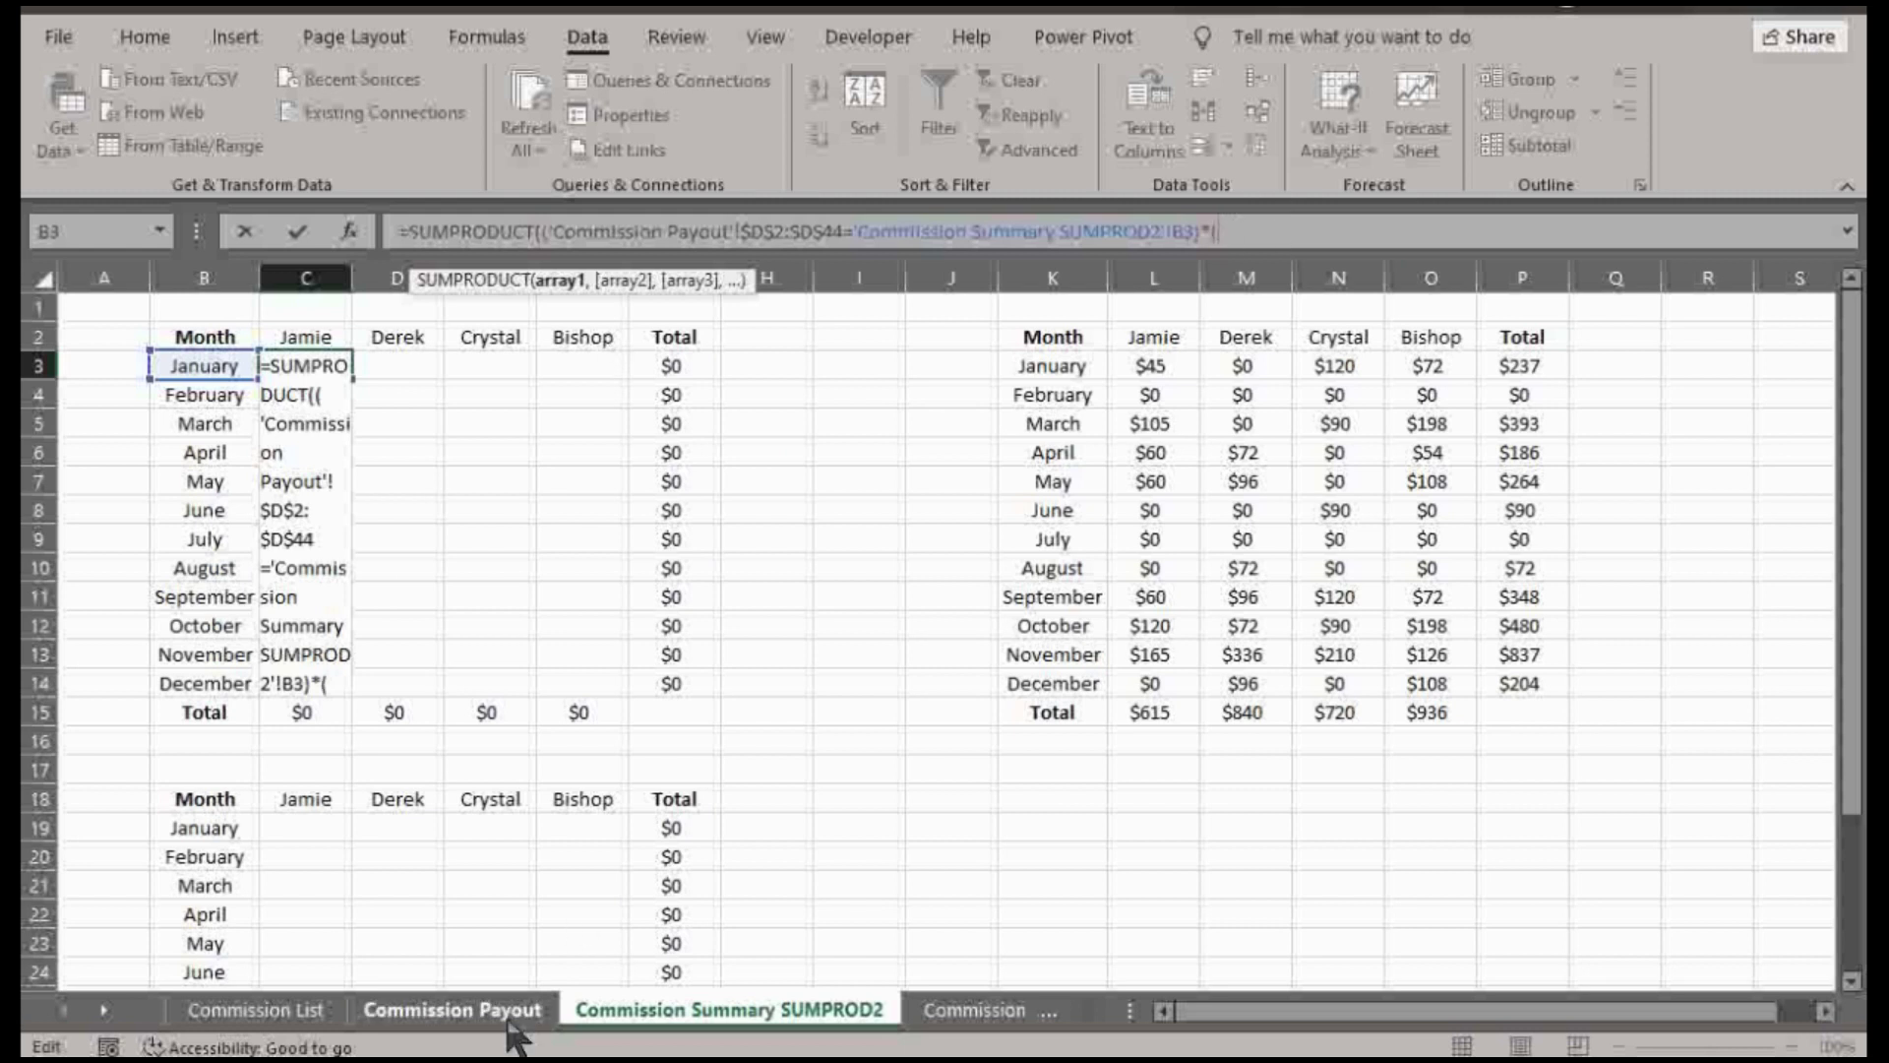
{"action": "left_click", "coordinate": [453, 1010]}
{"action": "left_click", "coordinate": [504, 337]}
{"action": "key", "text": "ctrl+shift+Down"}
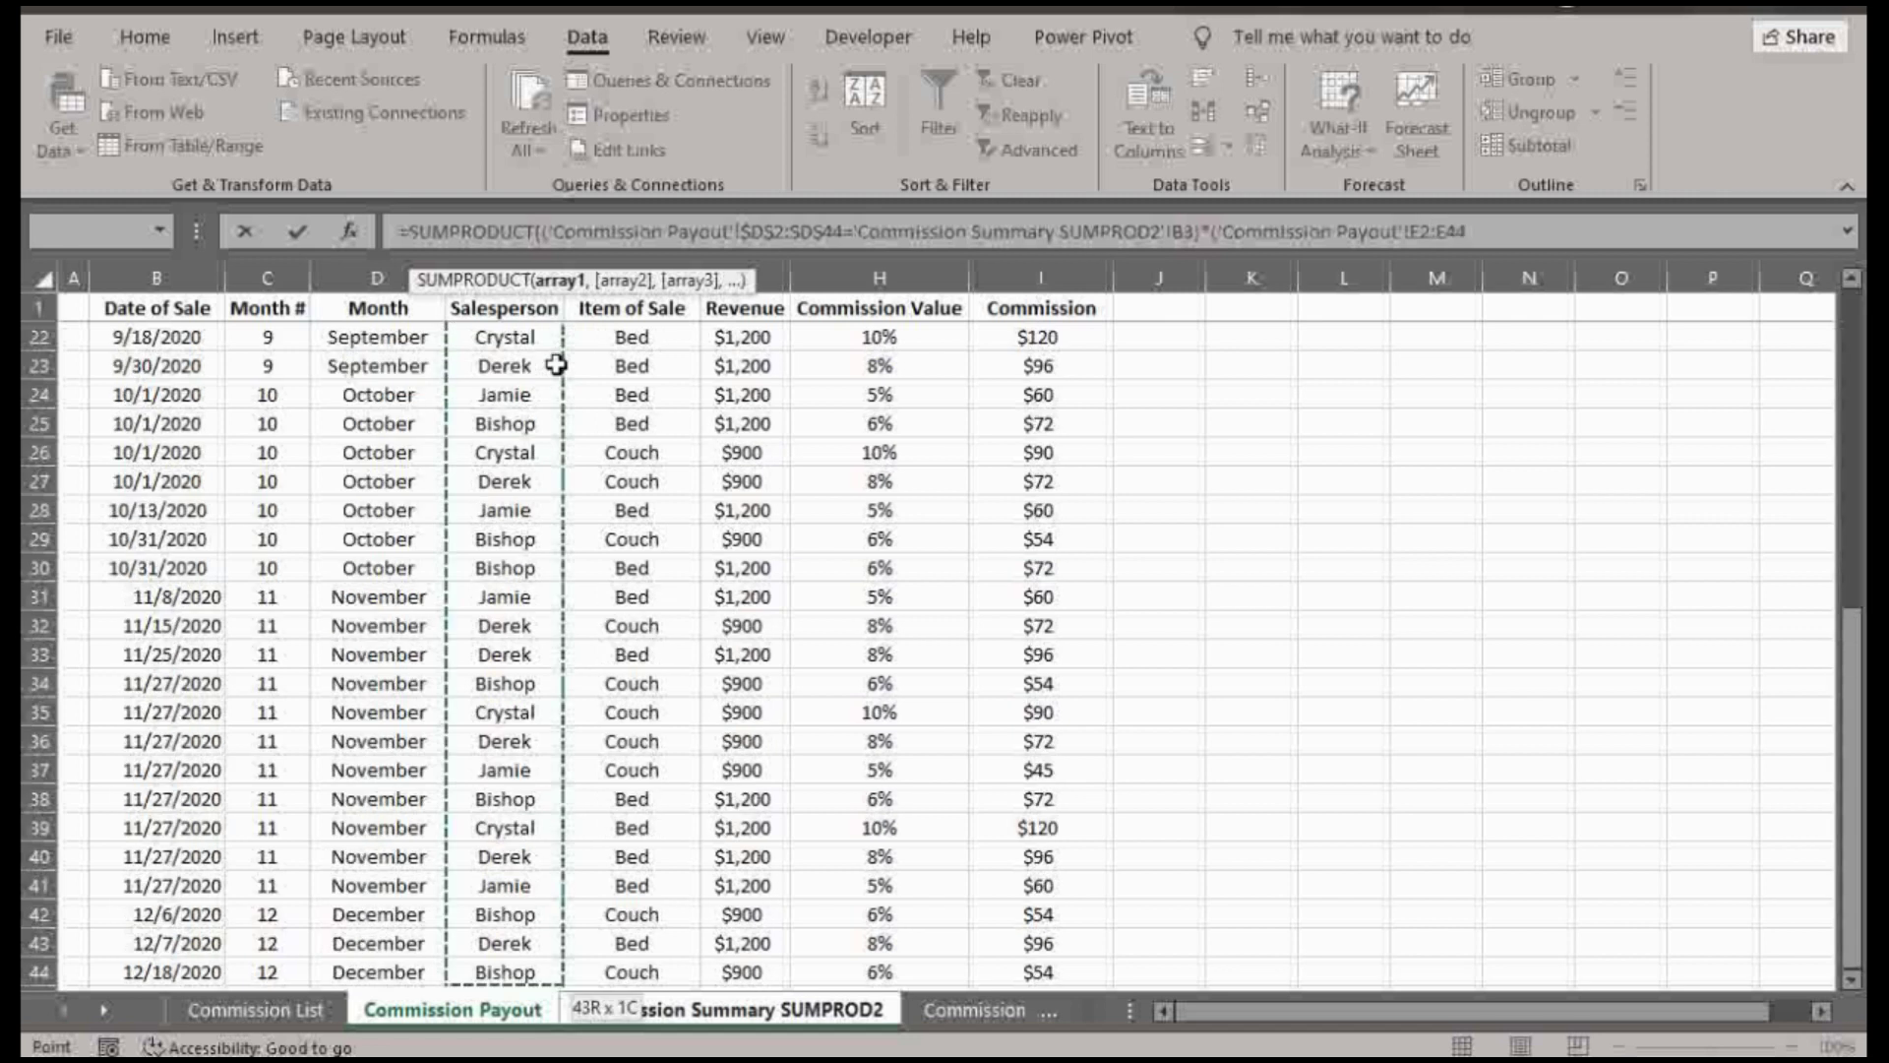
{"action": "left_click", "coordinate": [1410, 232]}
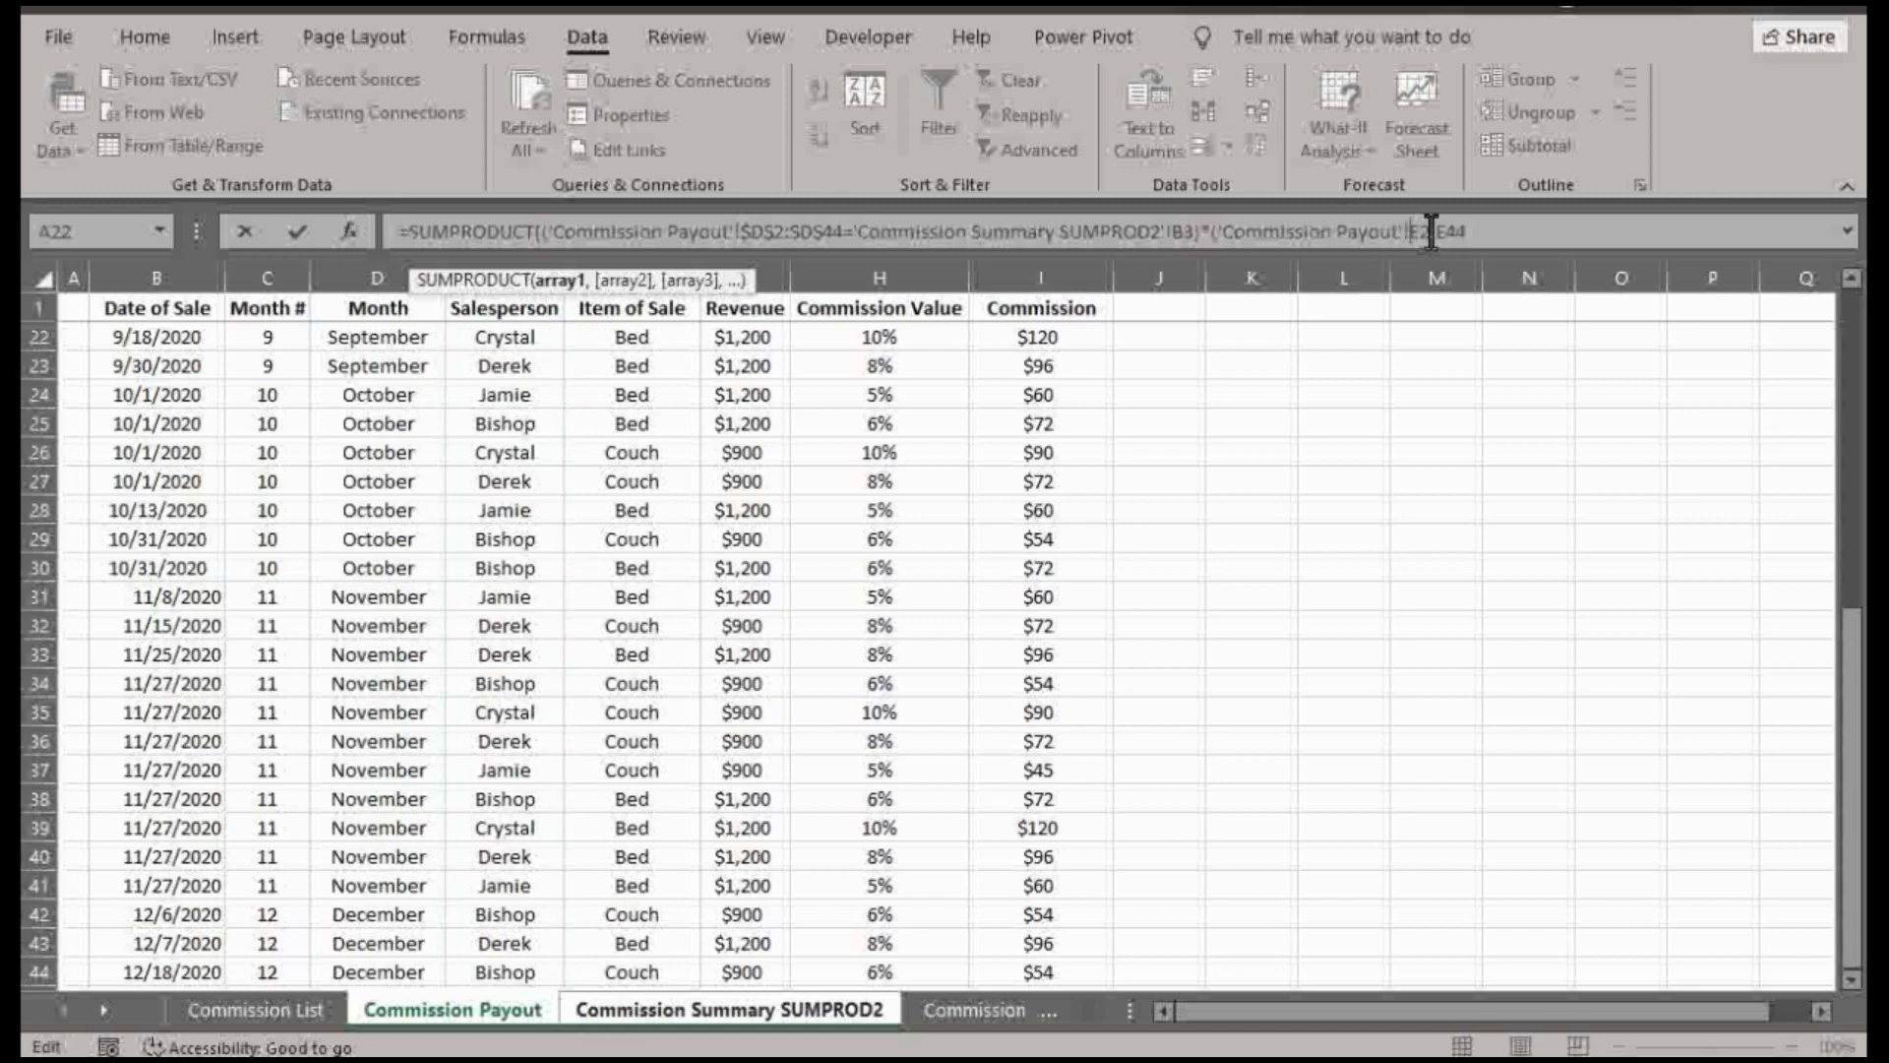
{"action": "key", "text": "F4"}
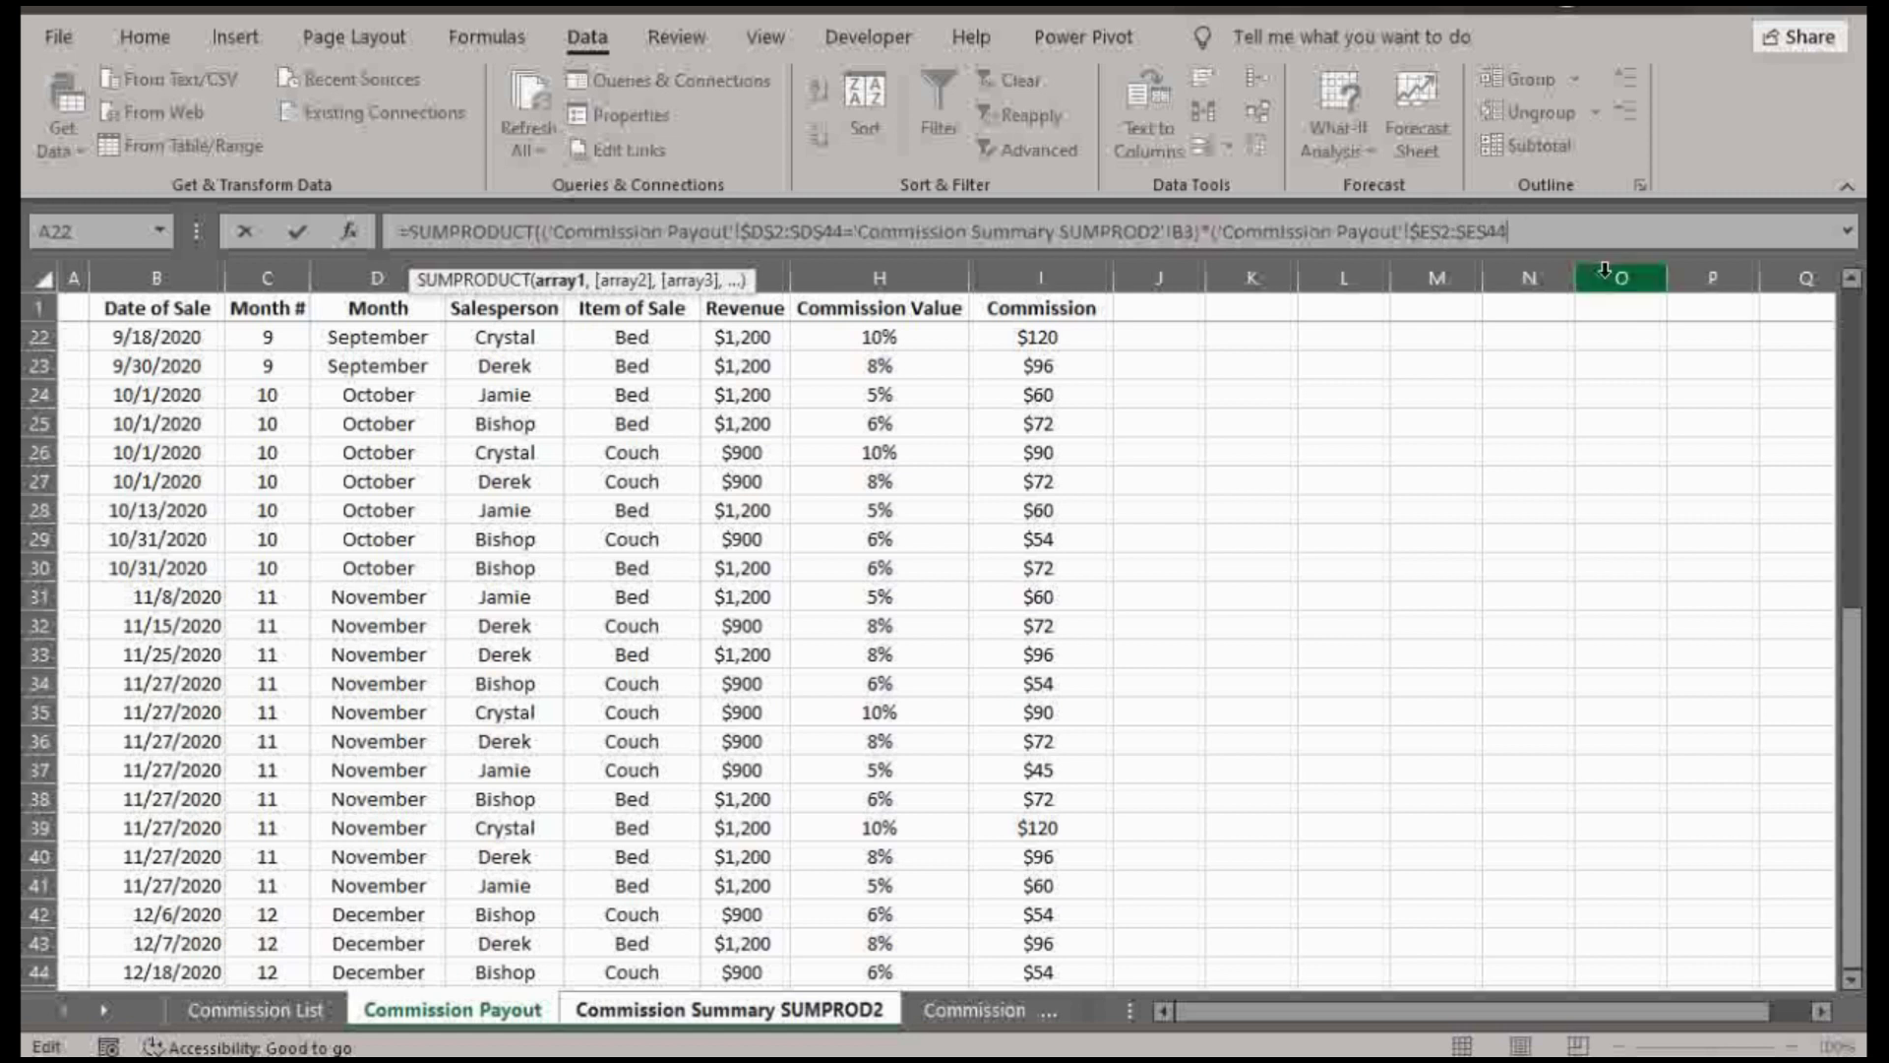
{"action": "type", "text": "="}
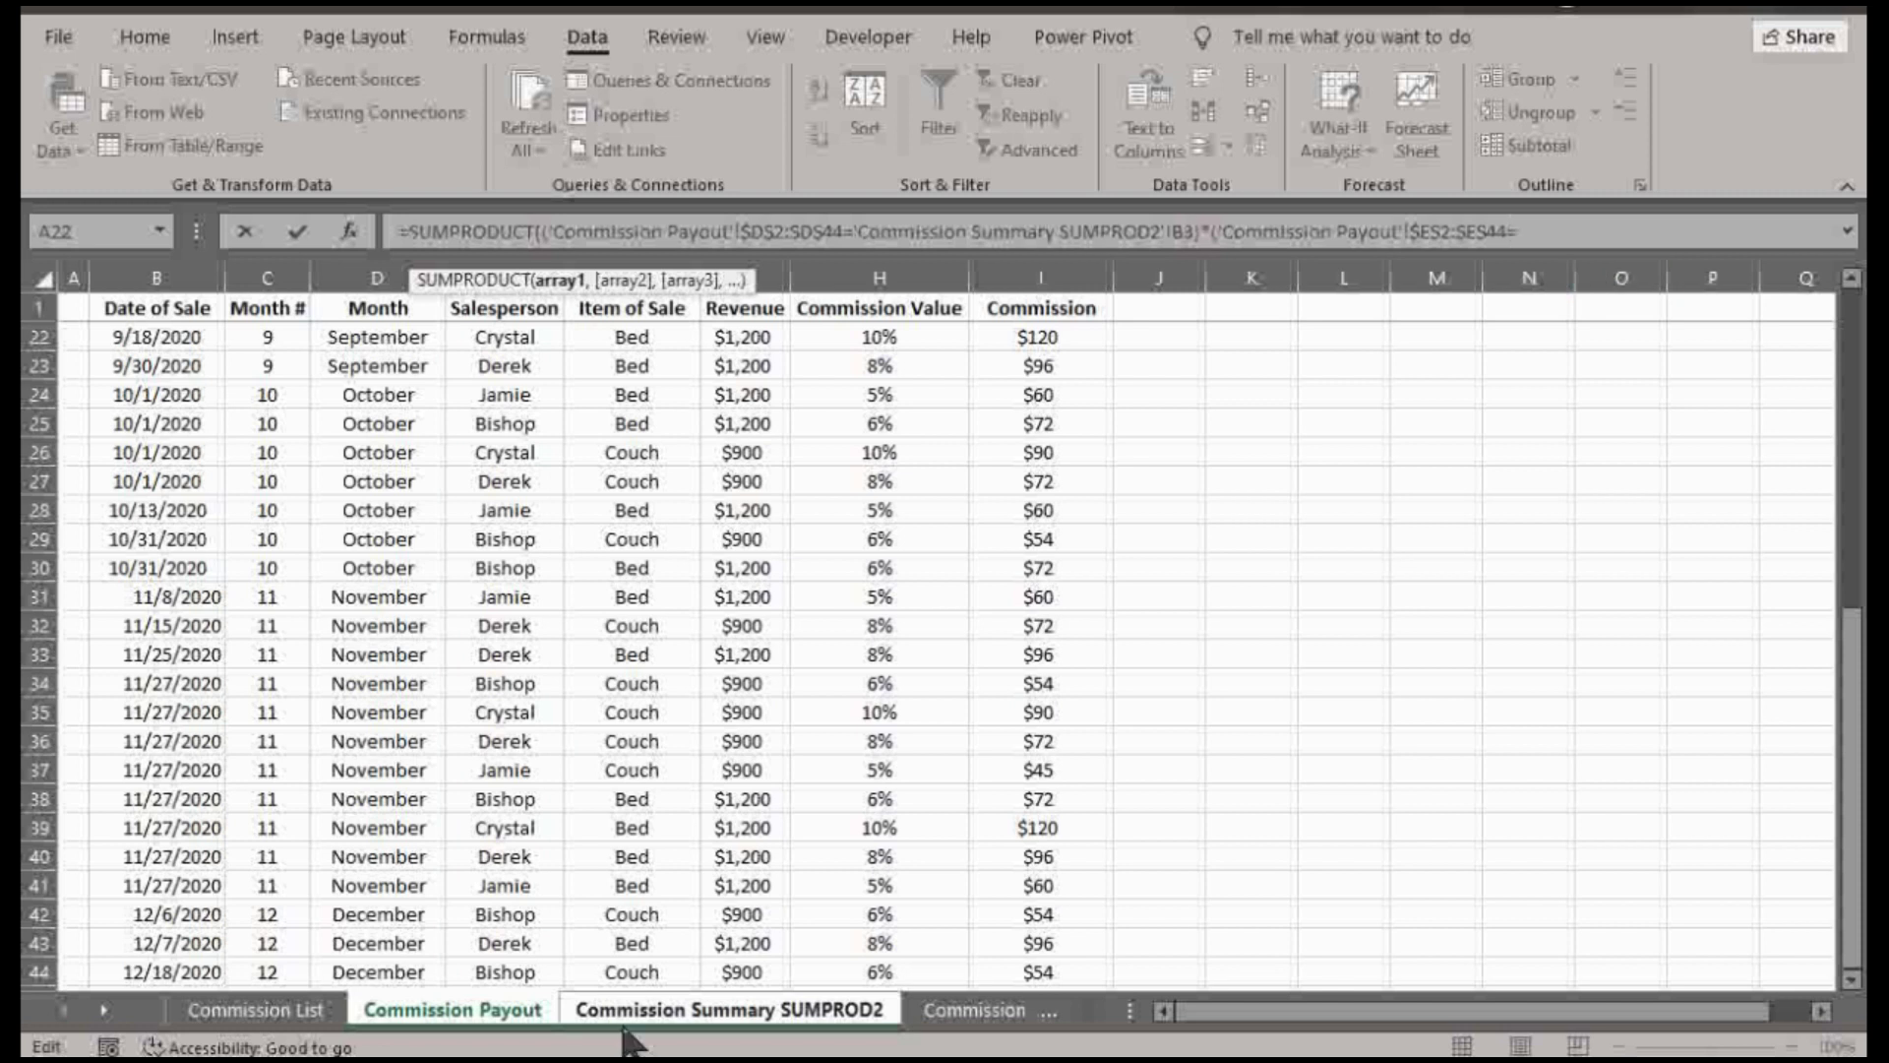
{"action": "left_click", "coordinate": [661, 1010]}
- Compare salespeople to Jamie's C2 header and add Commission Payout's I2:I44 commission range
{"action": "left_click", "coordinate": [662, 1010]}
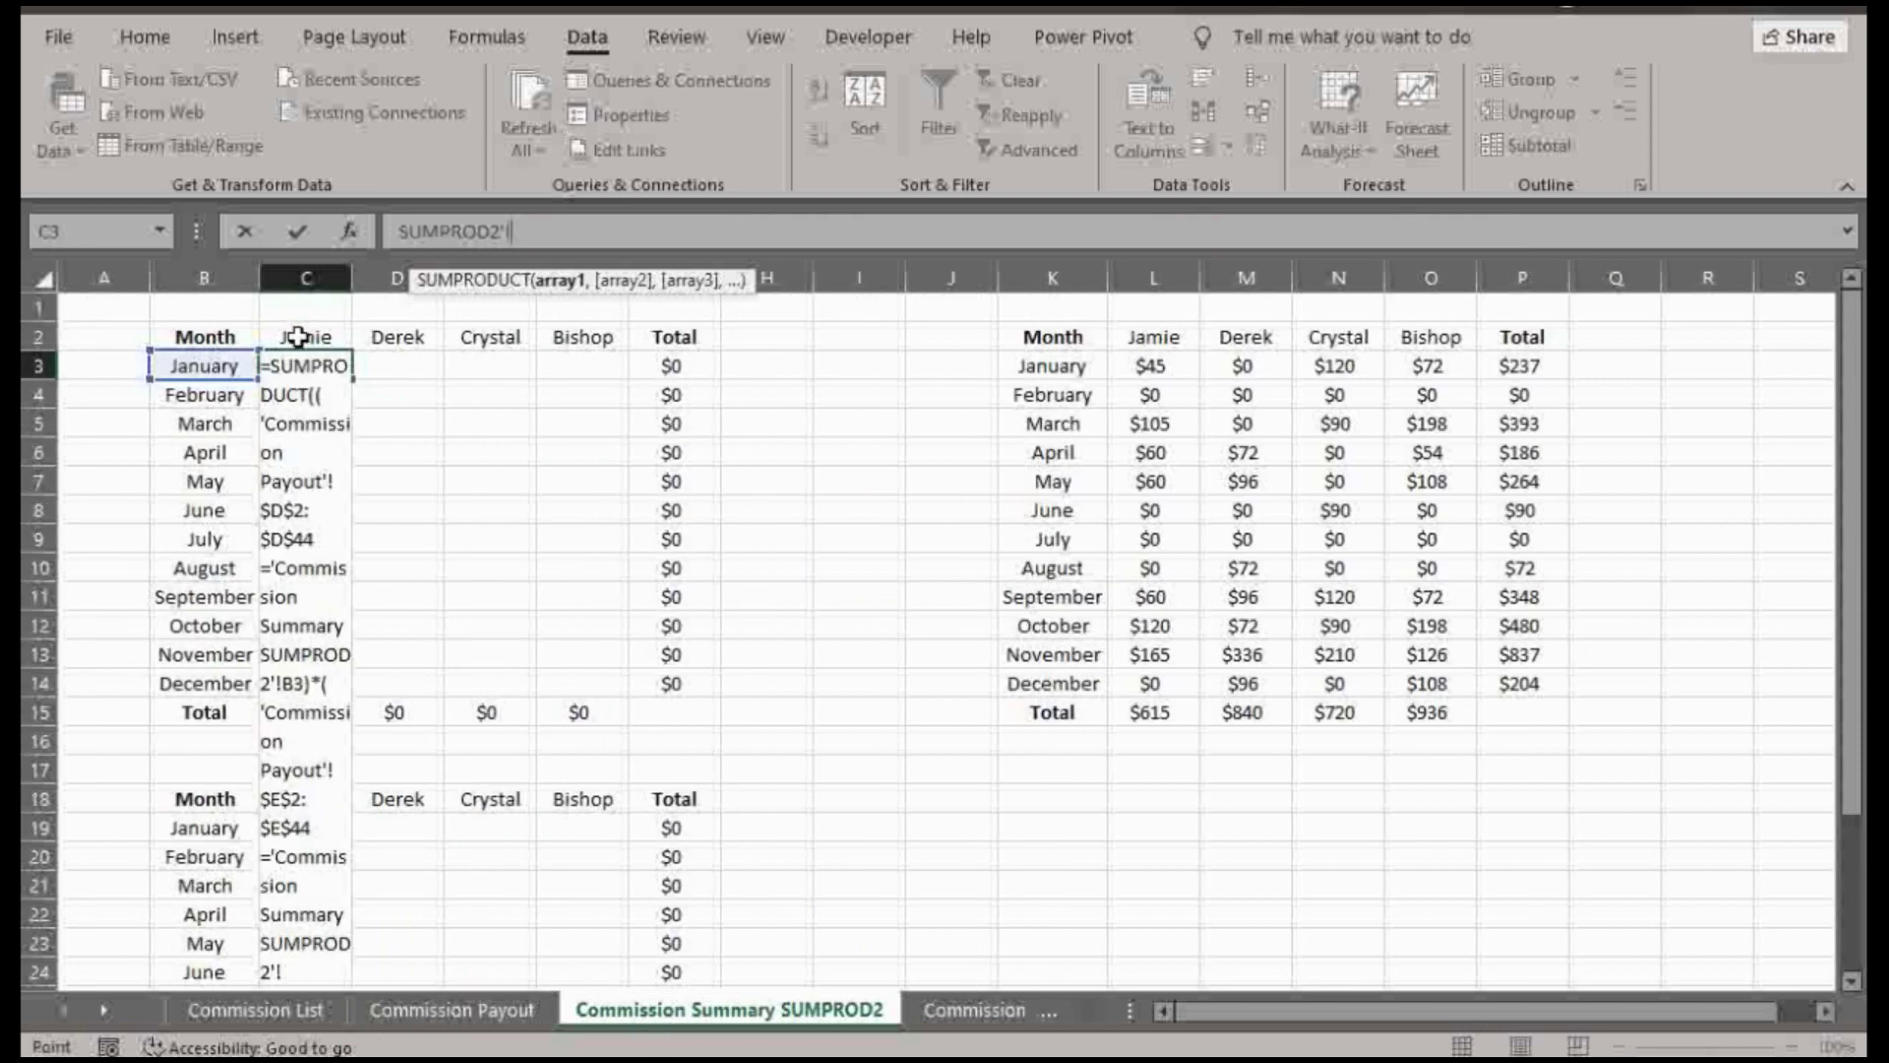
{"action": "left_click", "coordinate": [306, 338]}
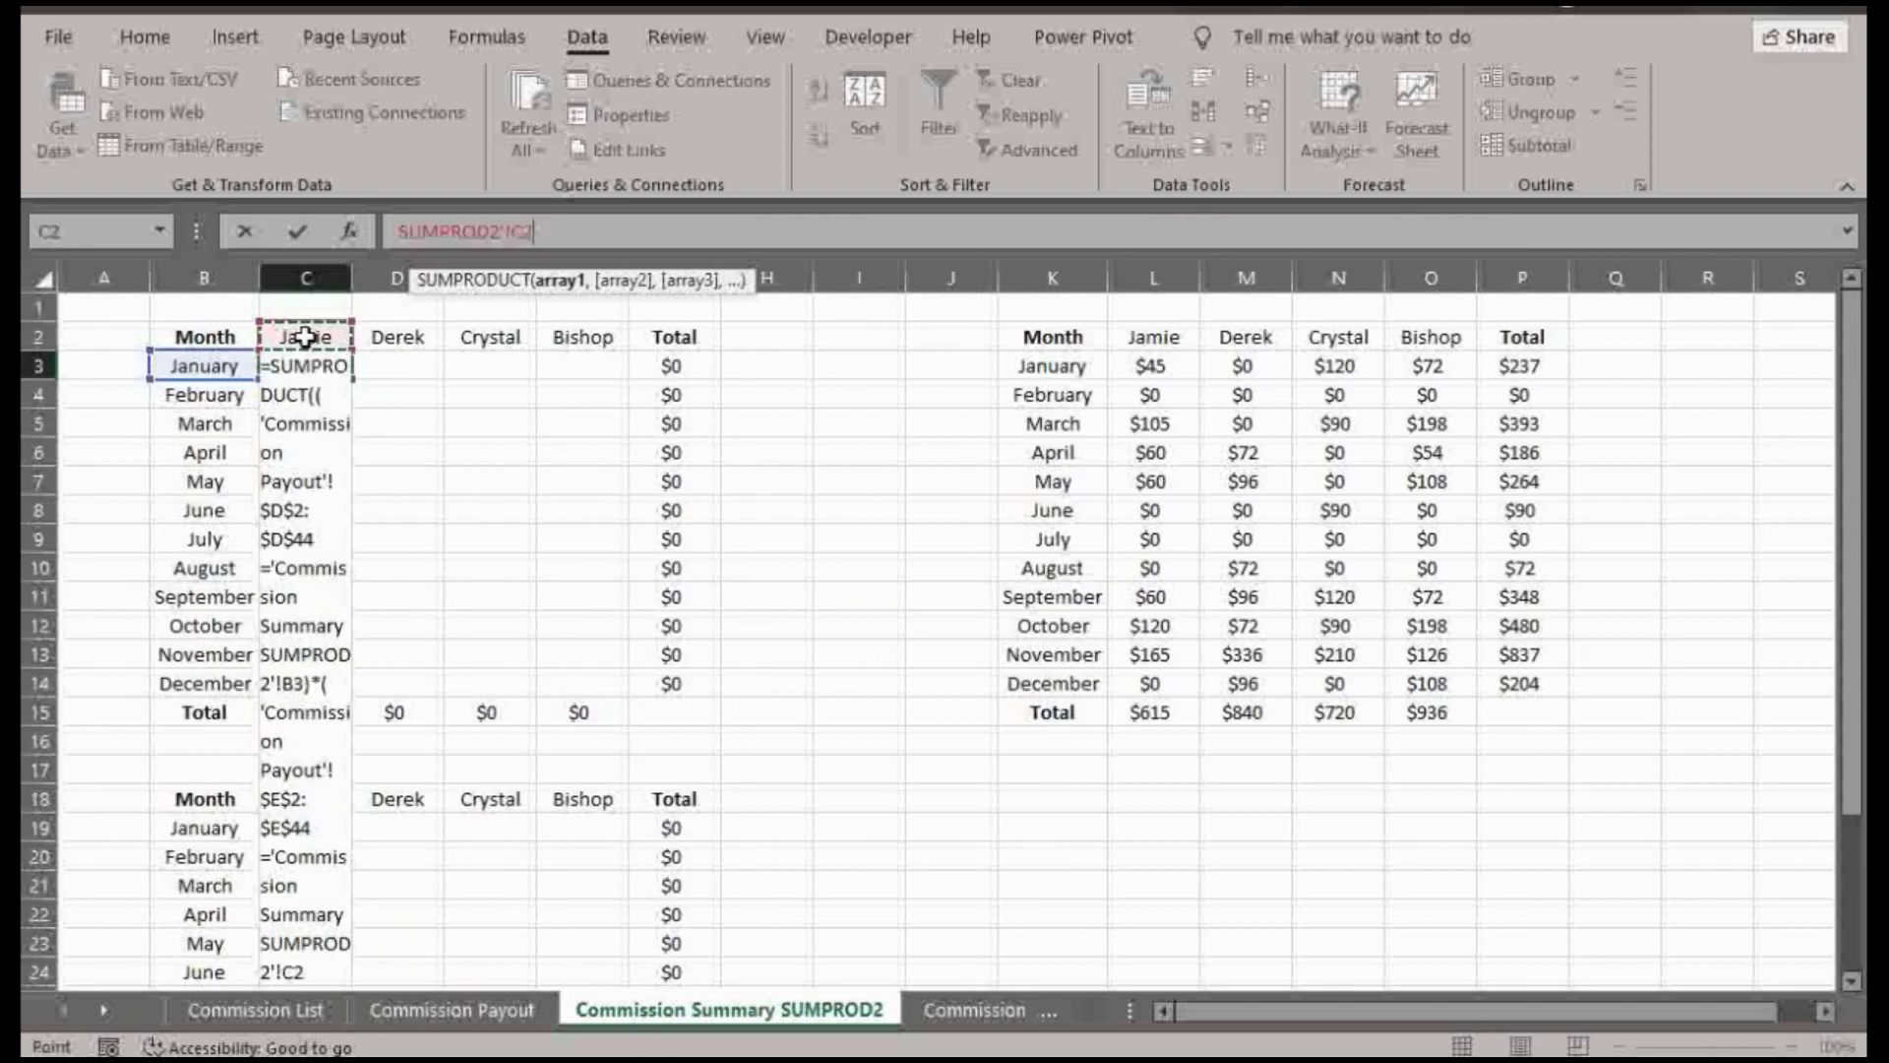
{"action": "type", "text": ")*"}
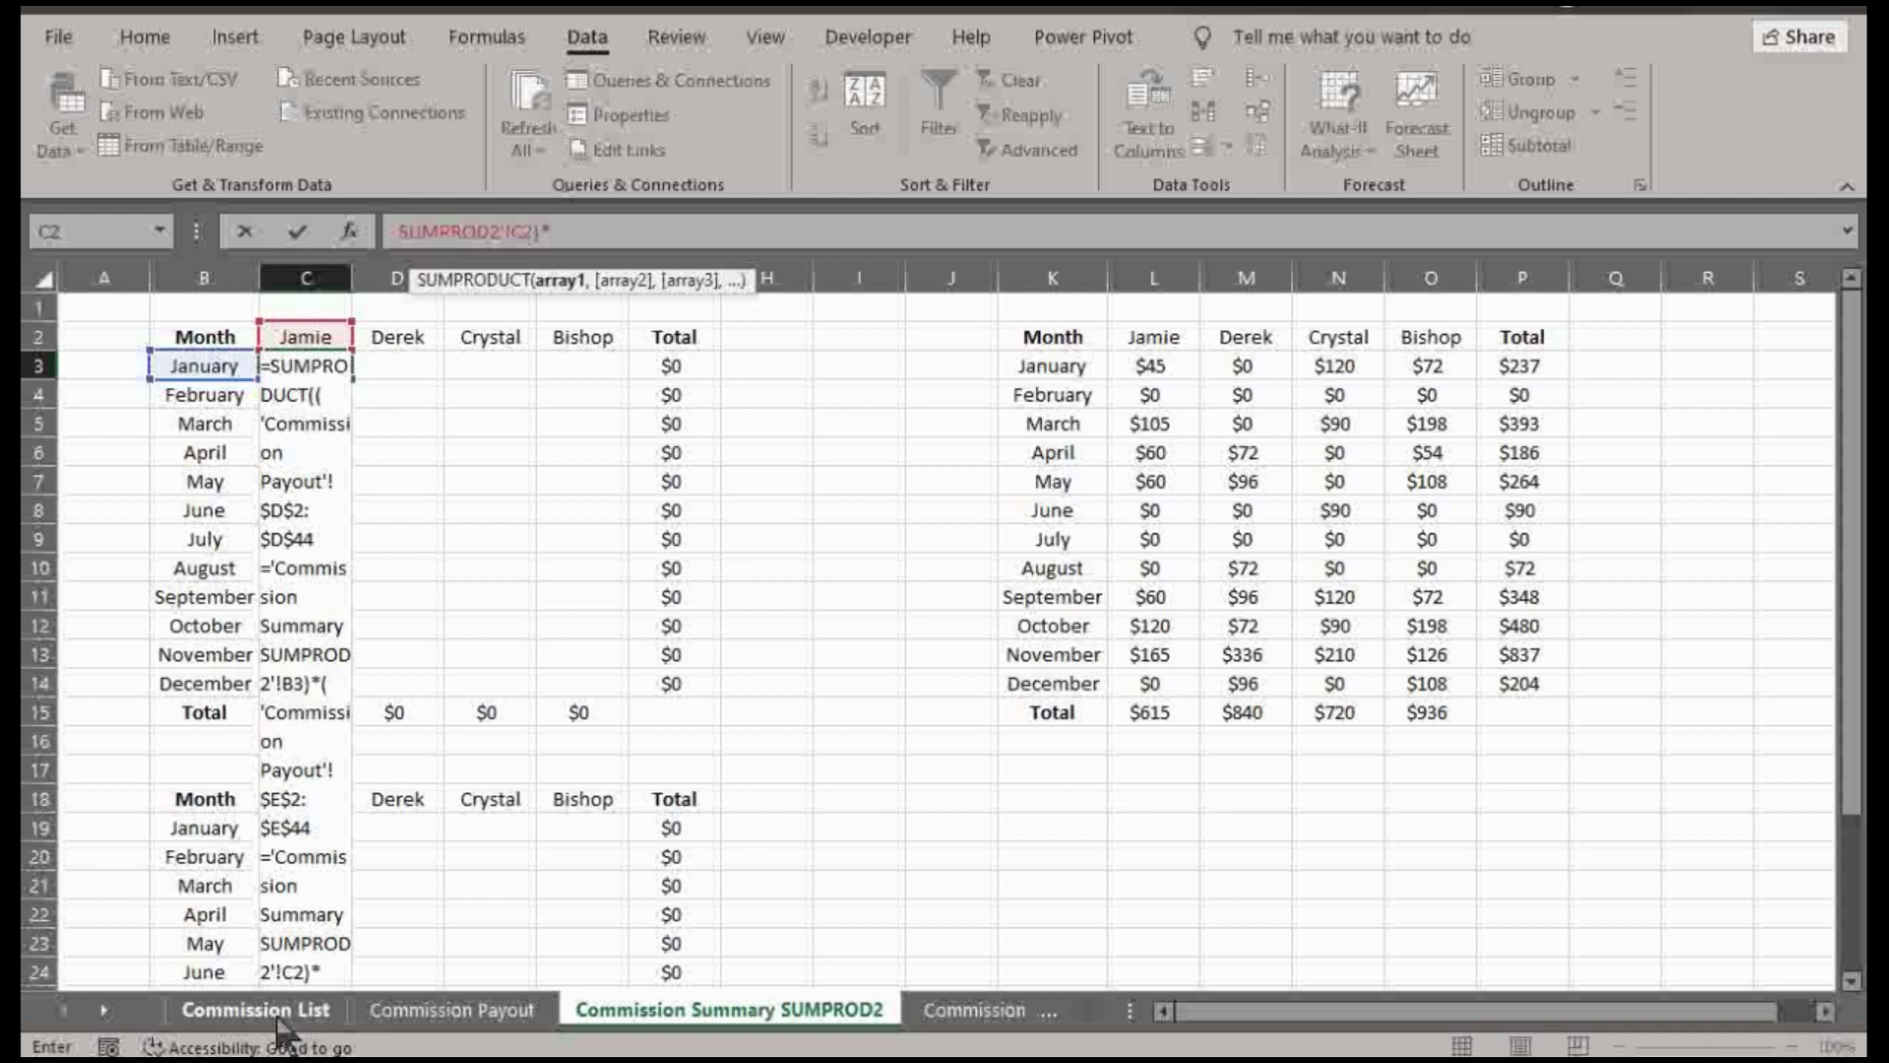
{"action": "left_click", "coordinate": [451, 1010]}
{"action": "scroll", "coordinate": [1063, 488], "scroll_direction": "up", "scroll_amount": 8}
{"action": "left_click", "coordinate": [1063, 340]}
{"action": "key", "text": "ctrl+shift+Down"}
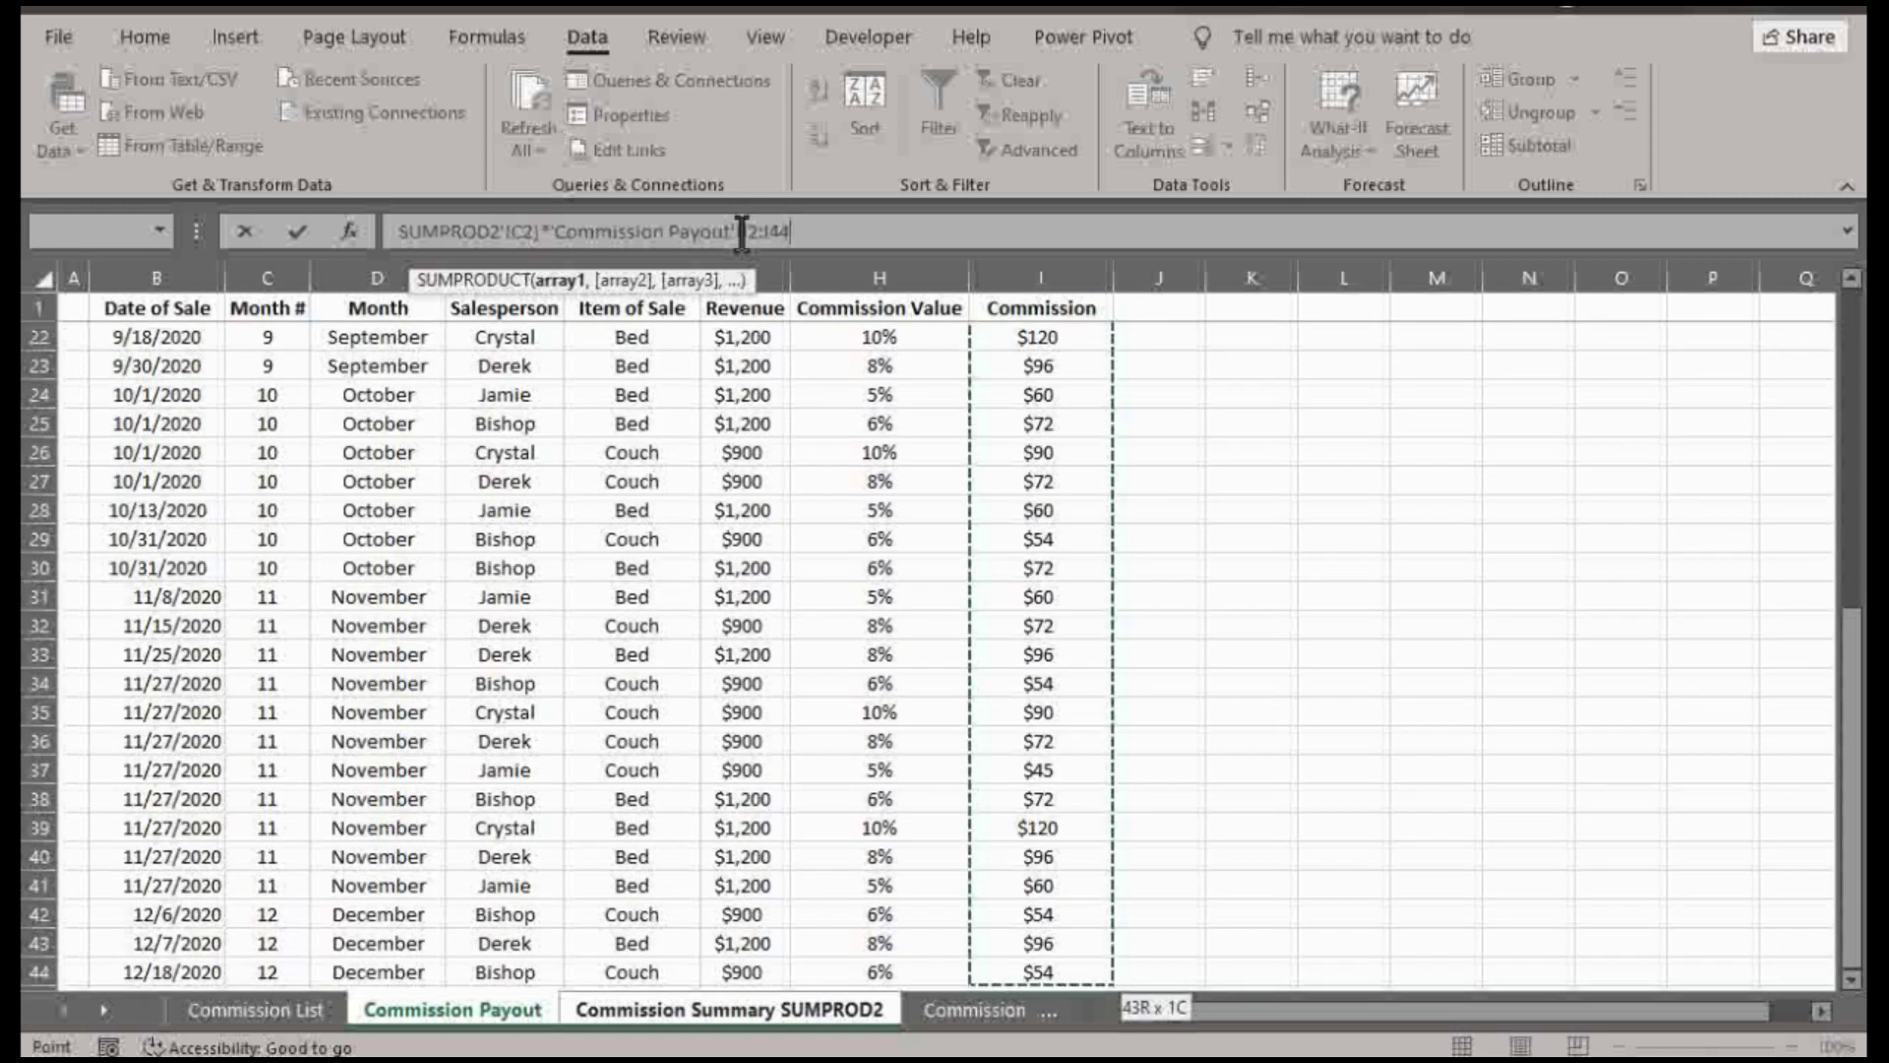
- Make the commission range absolute and commit the formula, giving $45
{"action": "left_click", "coordinate": [742, 230]}
{"action": "key", "text": "F4"}
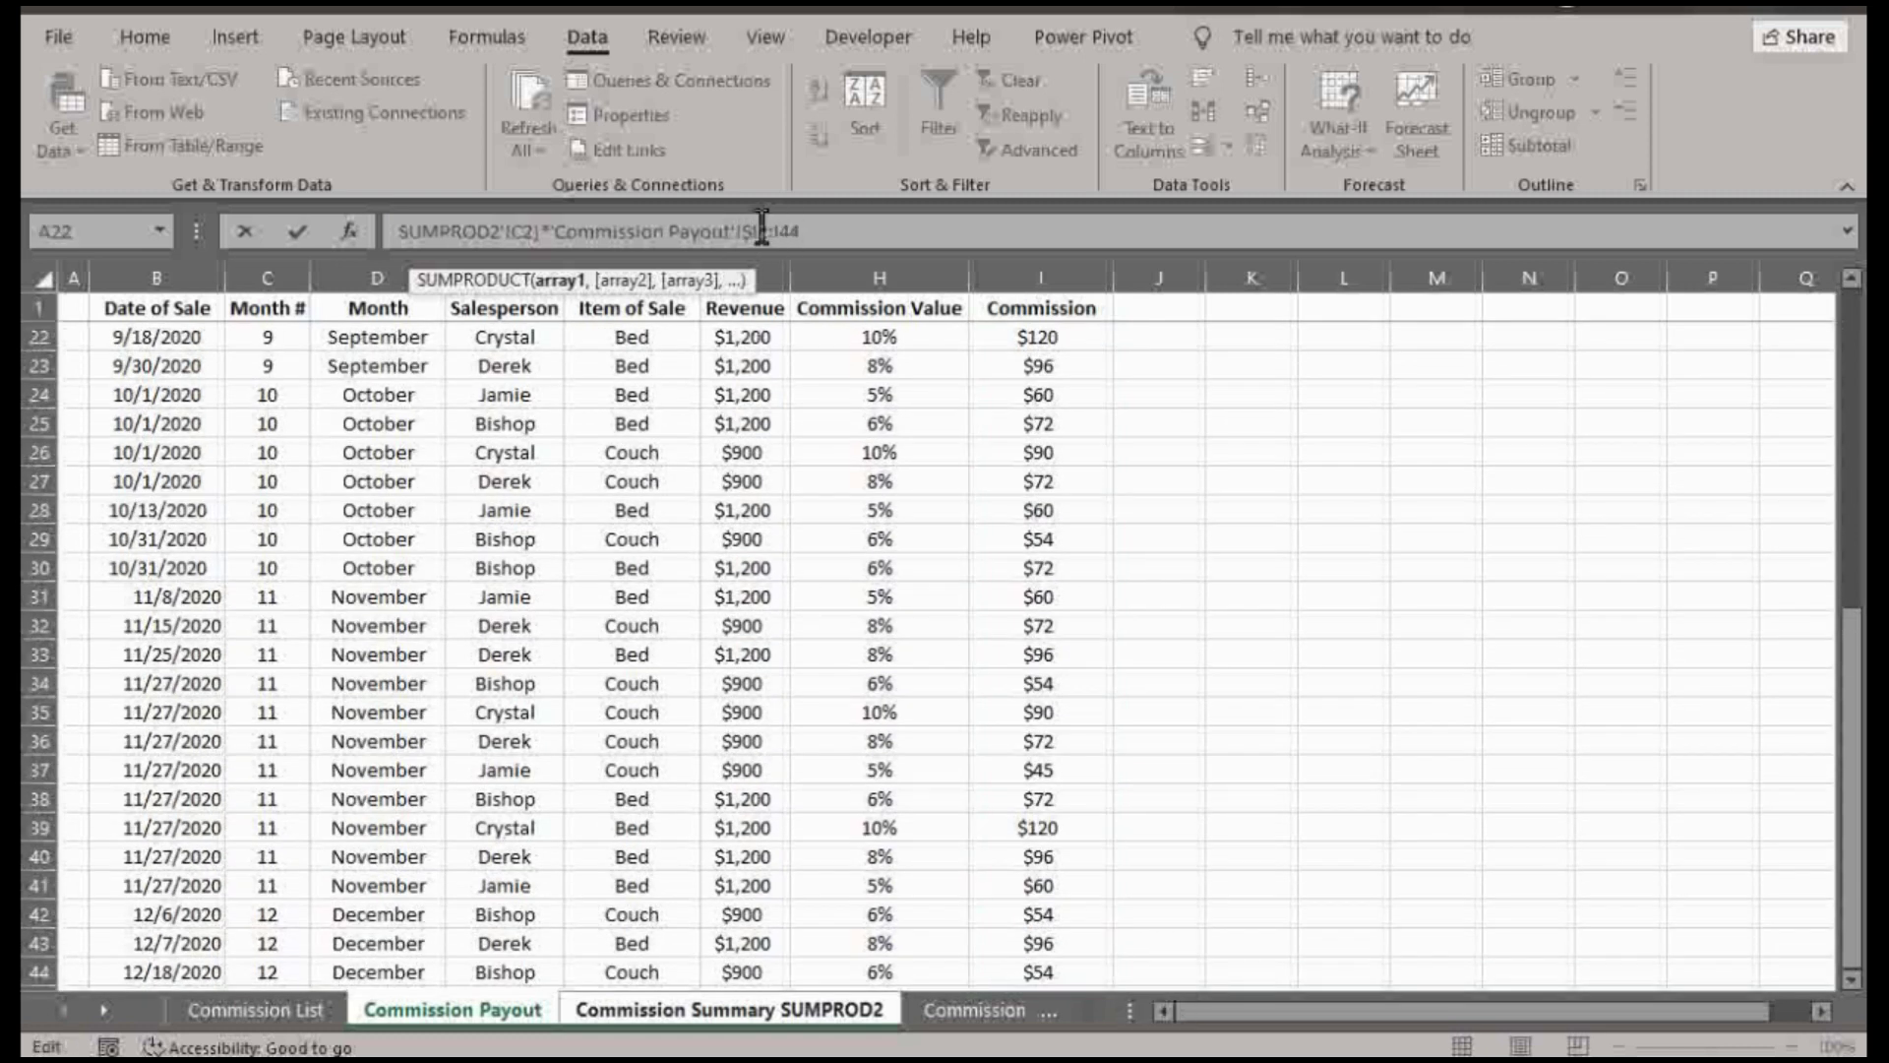
{"action": "left_click", "coordinate": [798, 231]}
{"action": "key", "text": "F4"}
{"action": "left_click_drag", "start_coordinate": [832, 231], "coordinate": [809, 232]}
{"action": "left_click", "coordinate": [848, 231]}
{"action": "key", "text": "Return"}
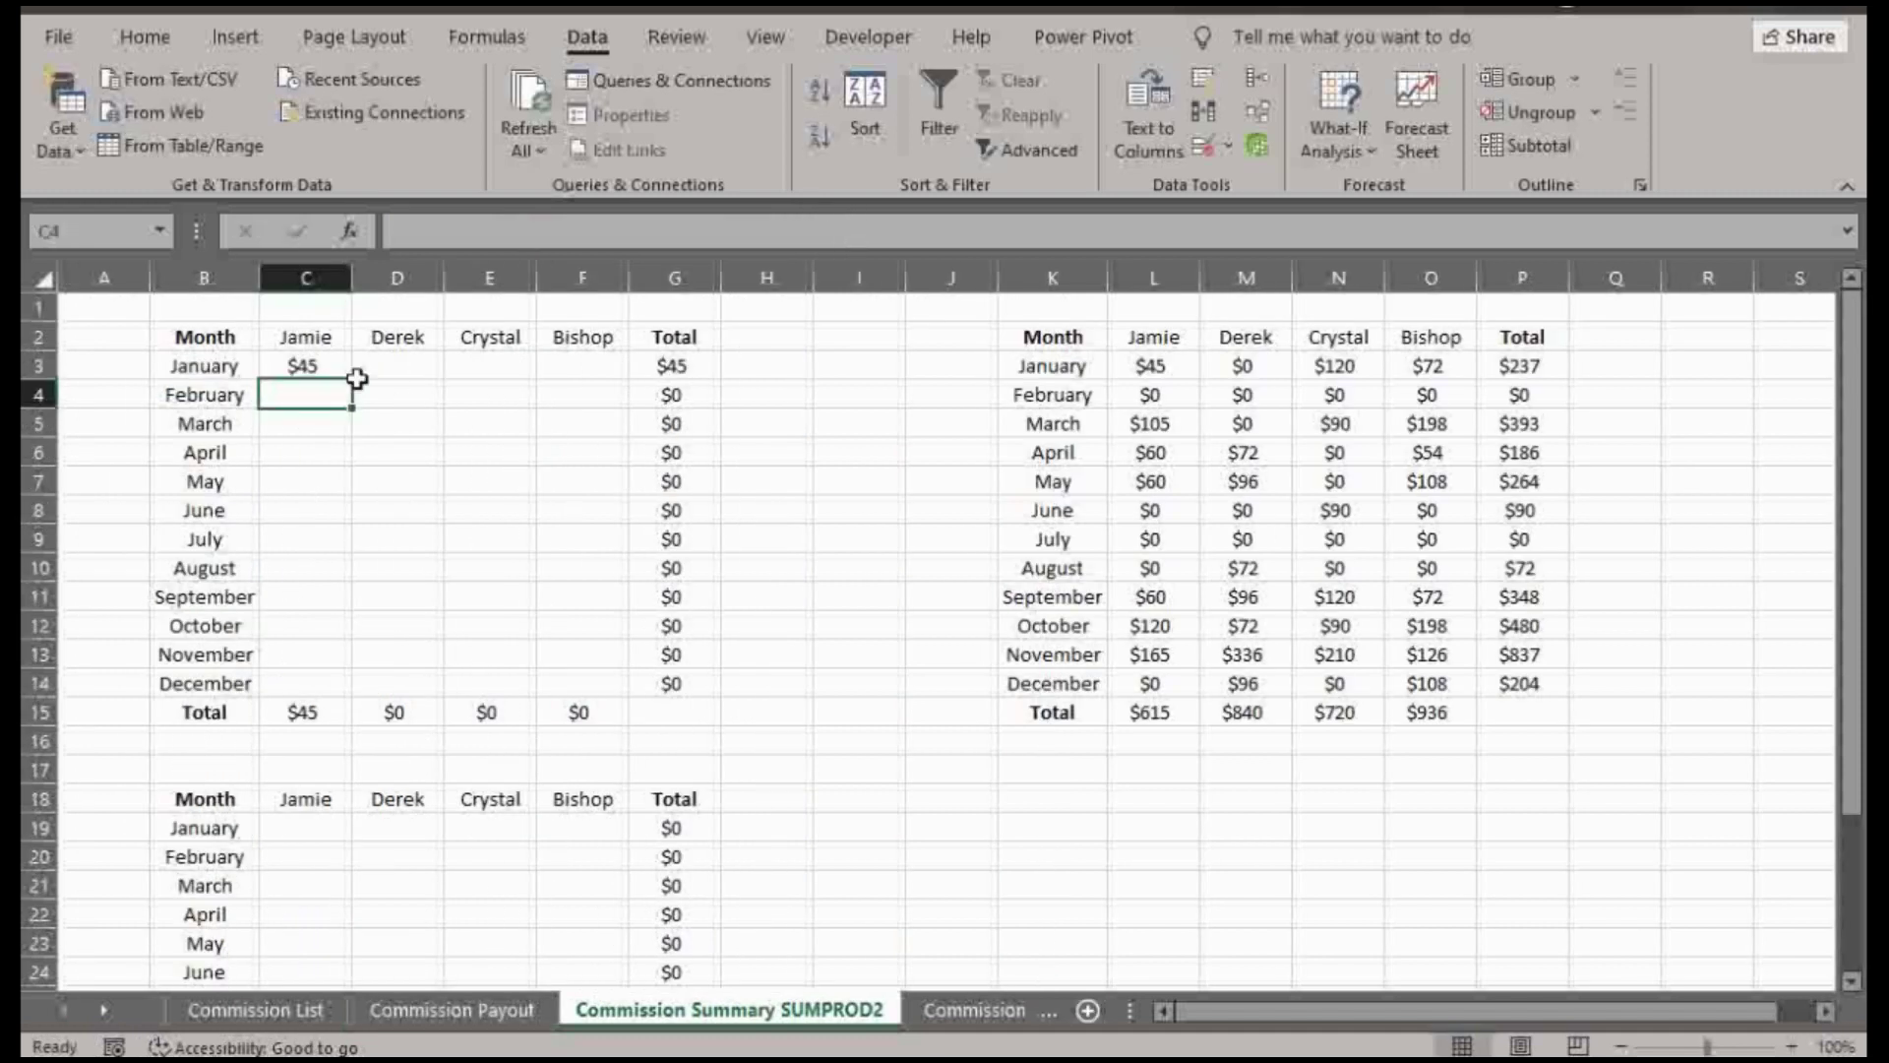
{"action": "left_click", "coordinate": [339, 367]}
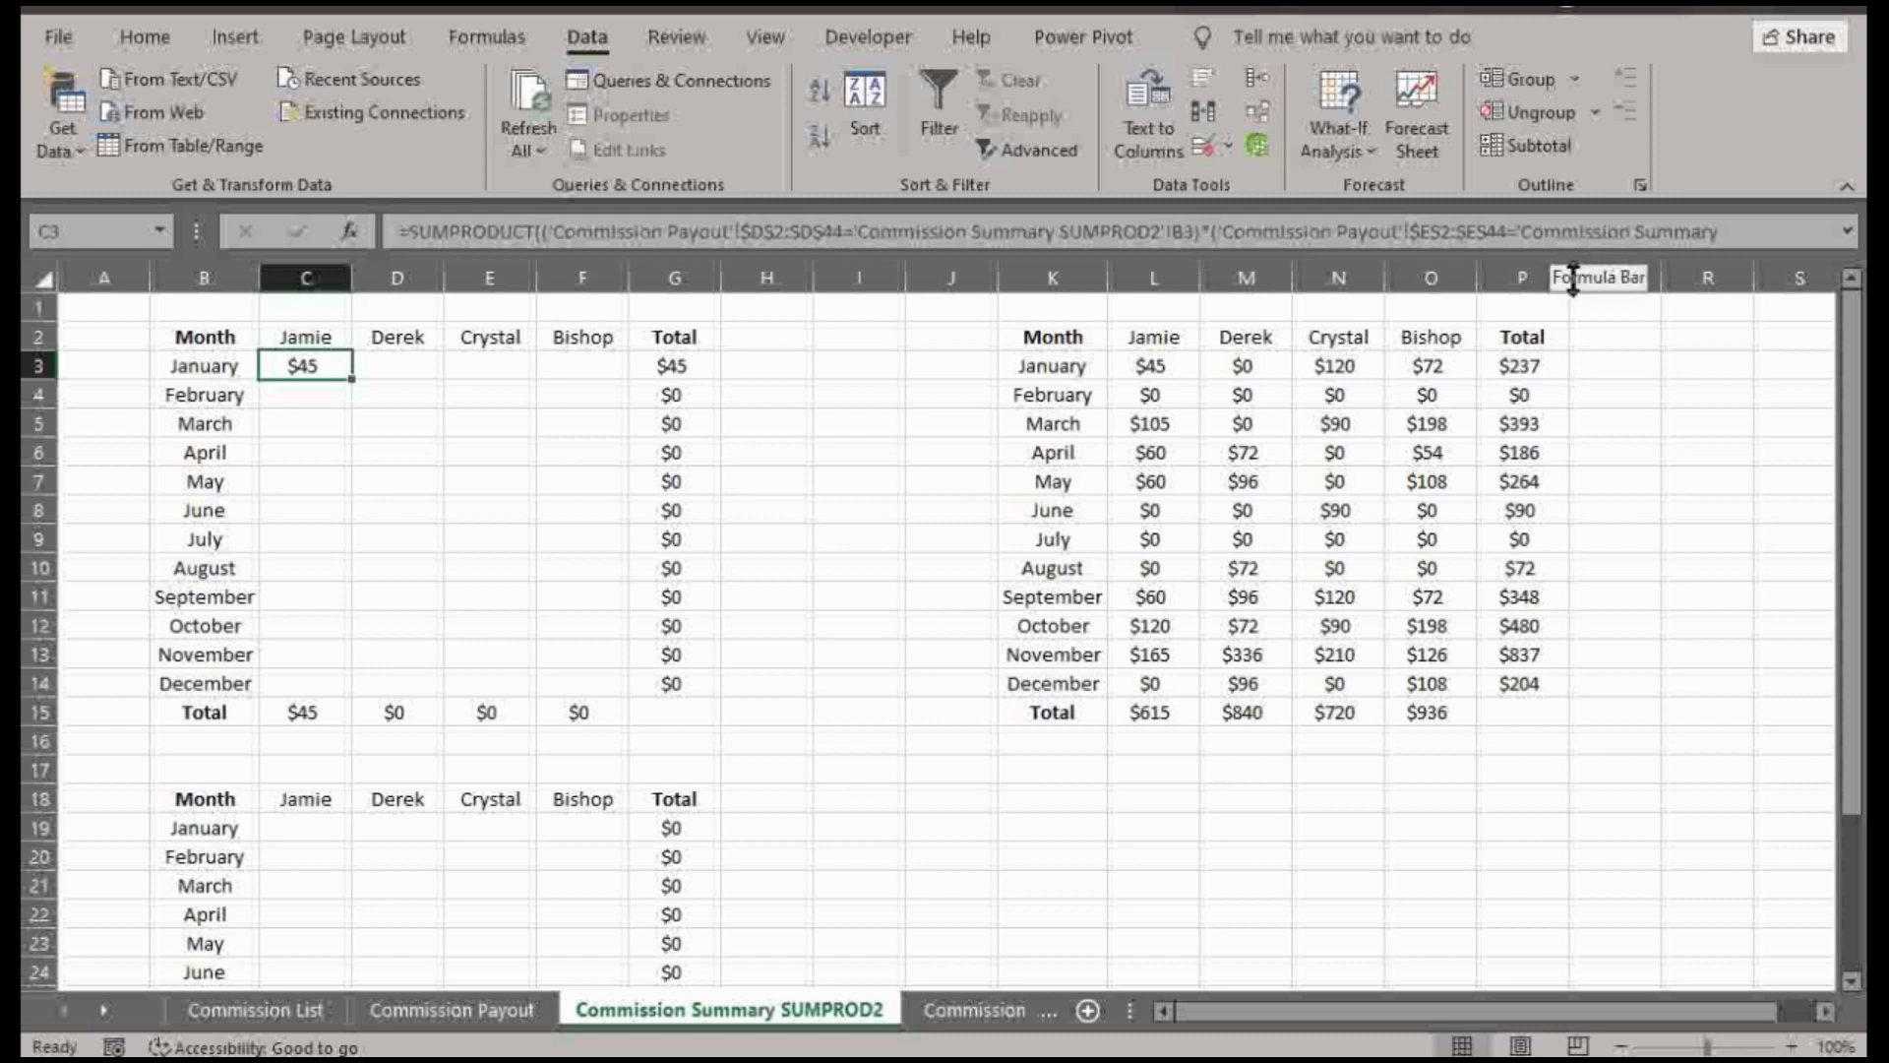
- Anchor the header reference in Jamie's January formula as $C2
{"action": "left_click_drag", "start_coordinate": [1574, 281], "coordinate": [1574, 311]}
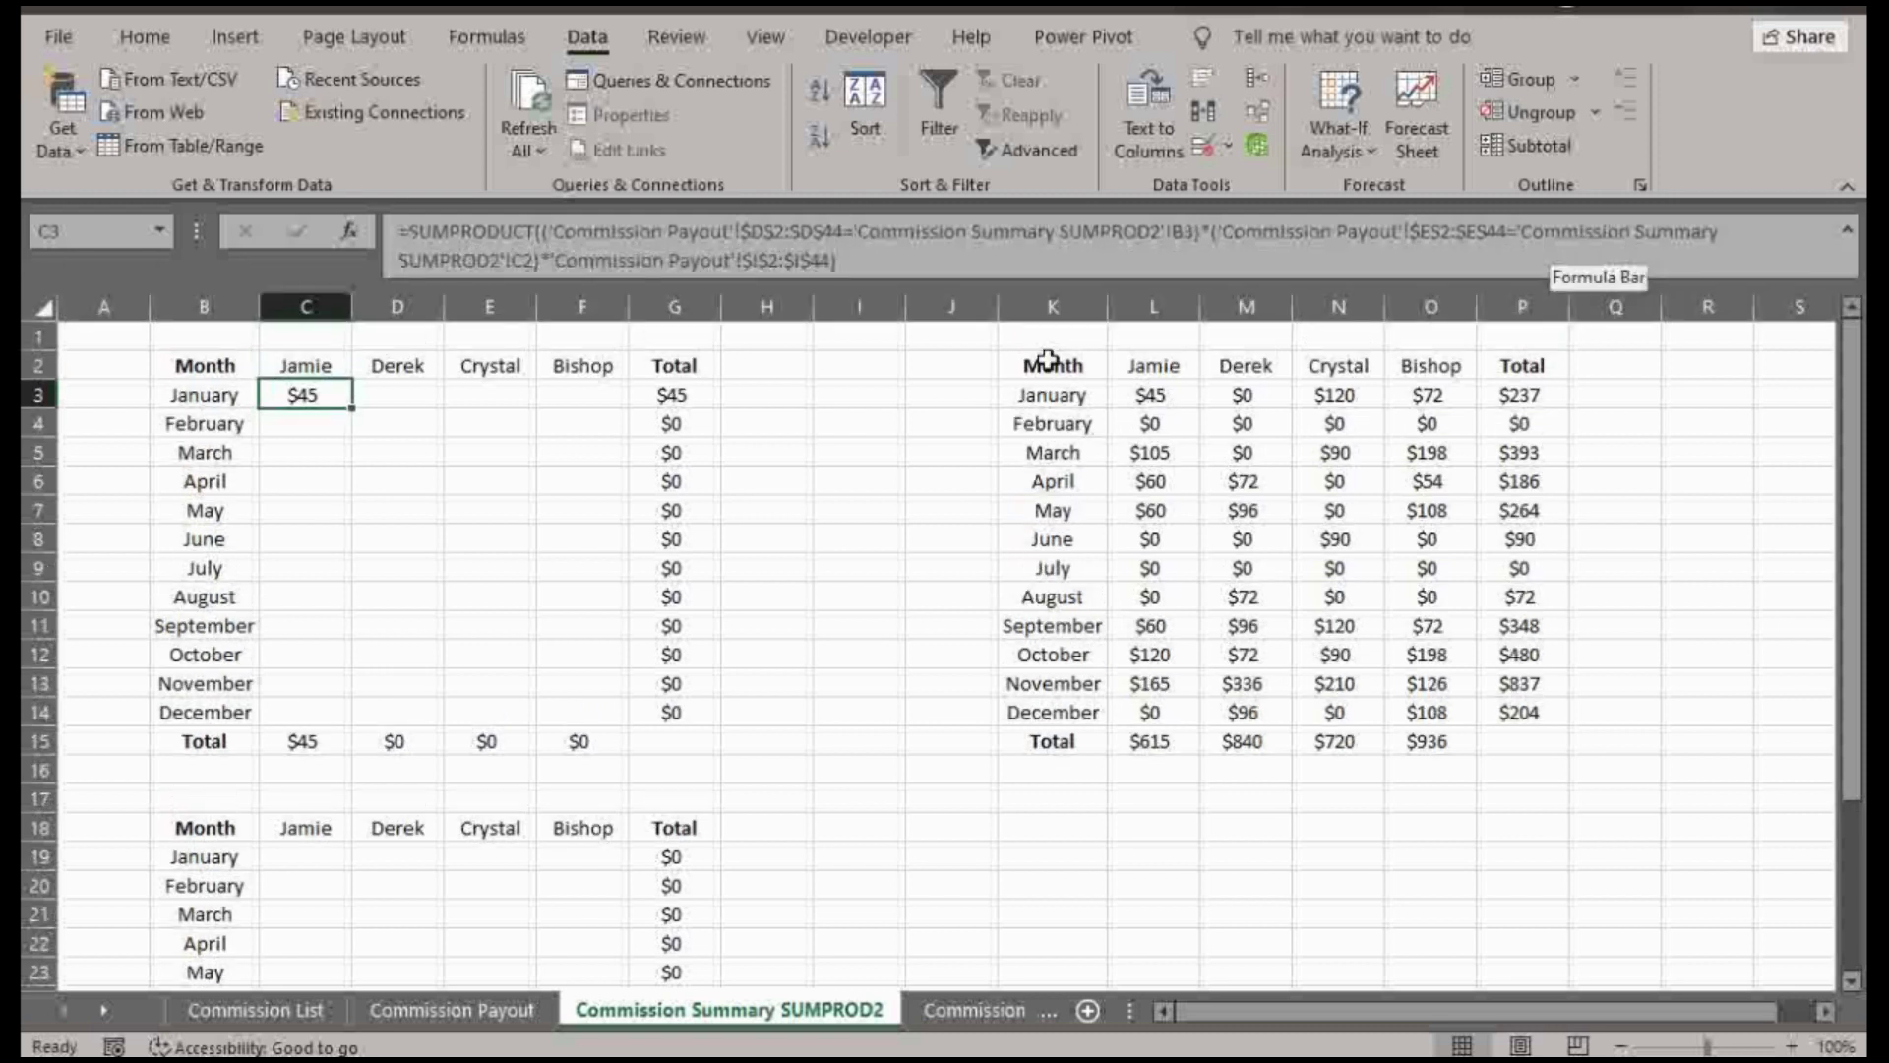
{"action": "left_click", "coordinate": [521, 260]}
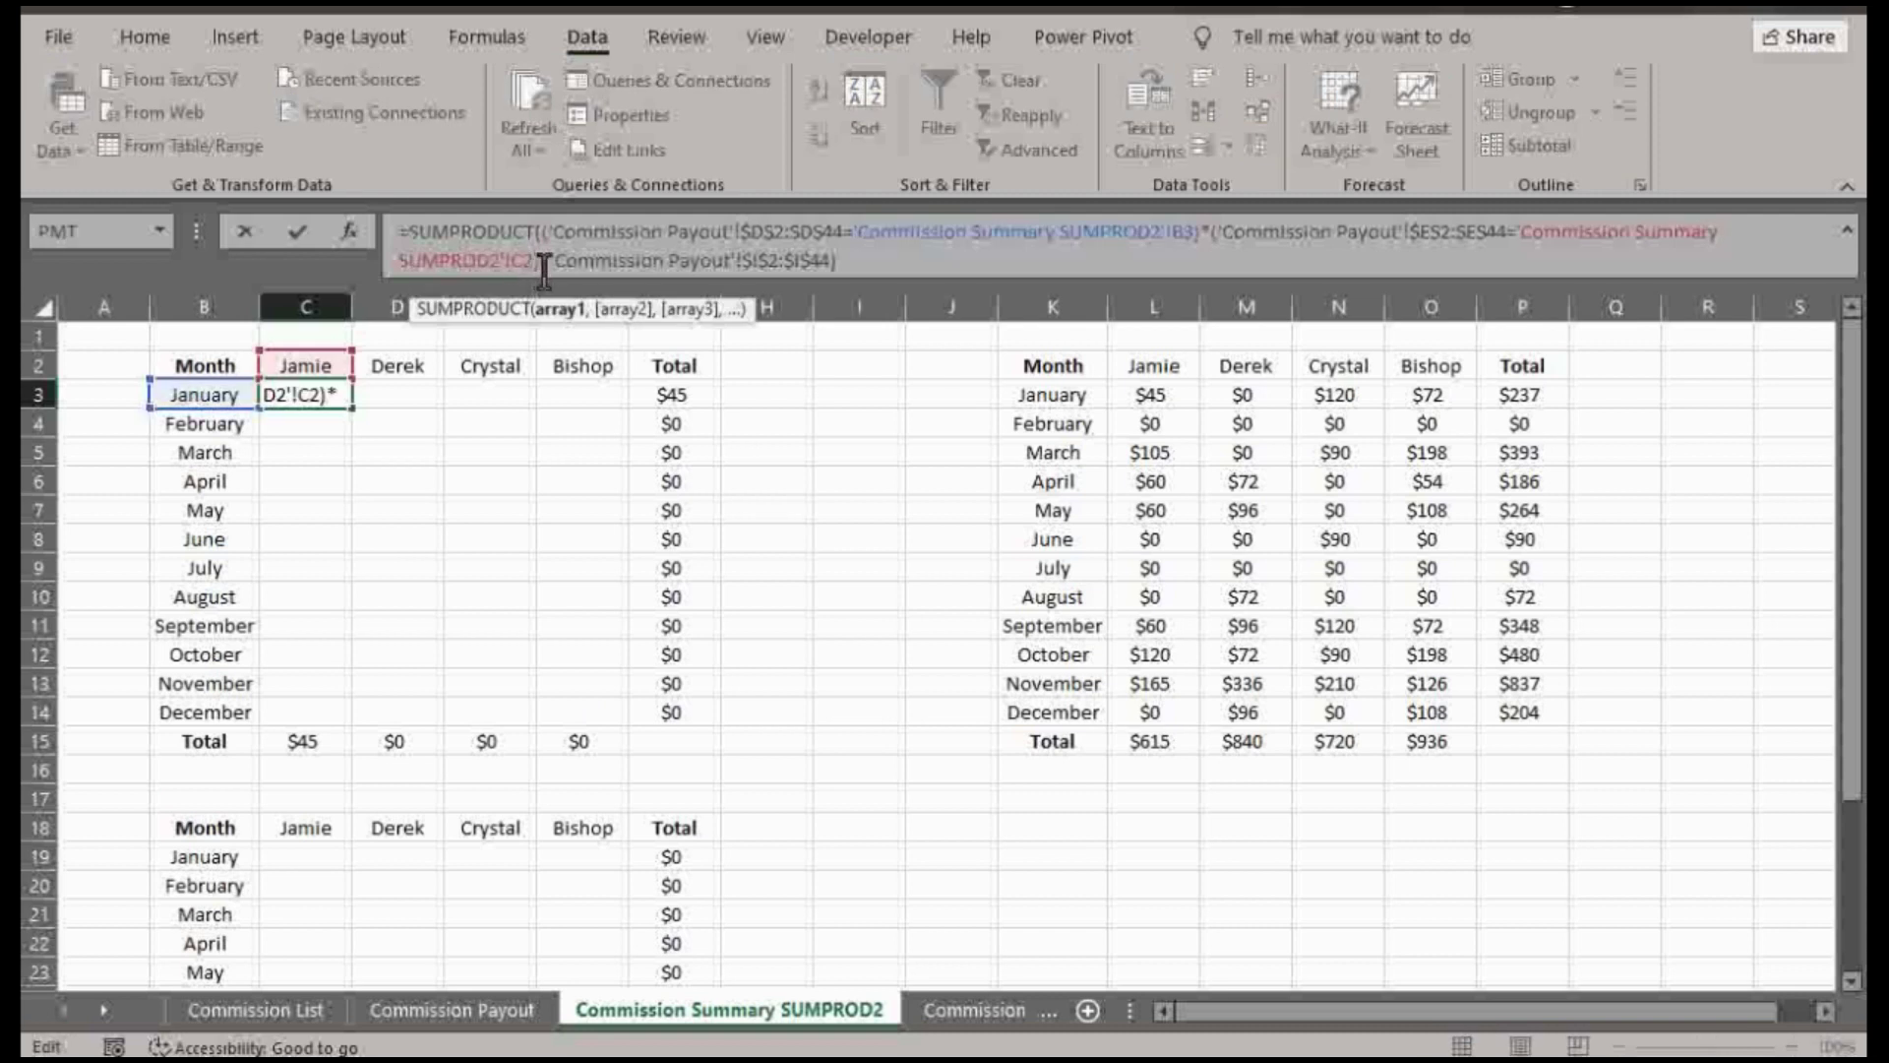
{"action": "type", "text": "$D"}
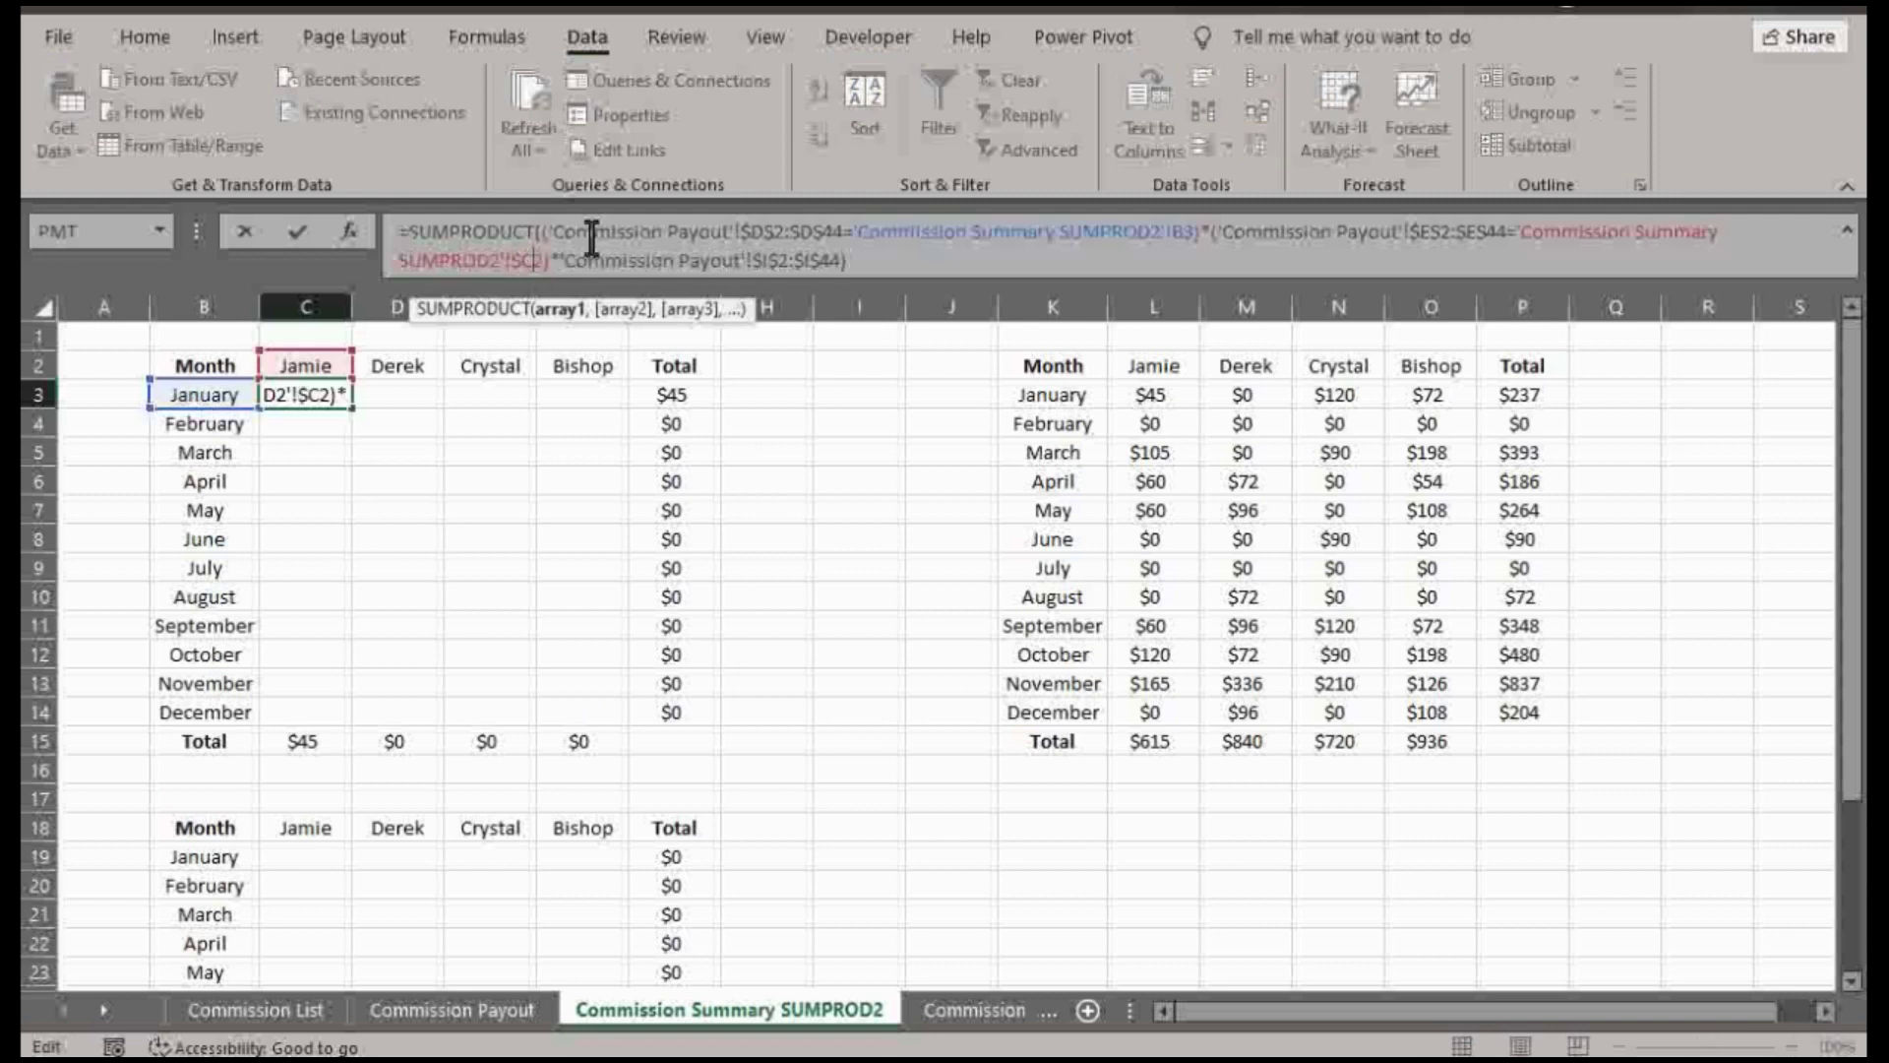
{"action": "type", "text": "$"}
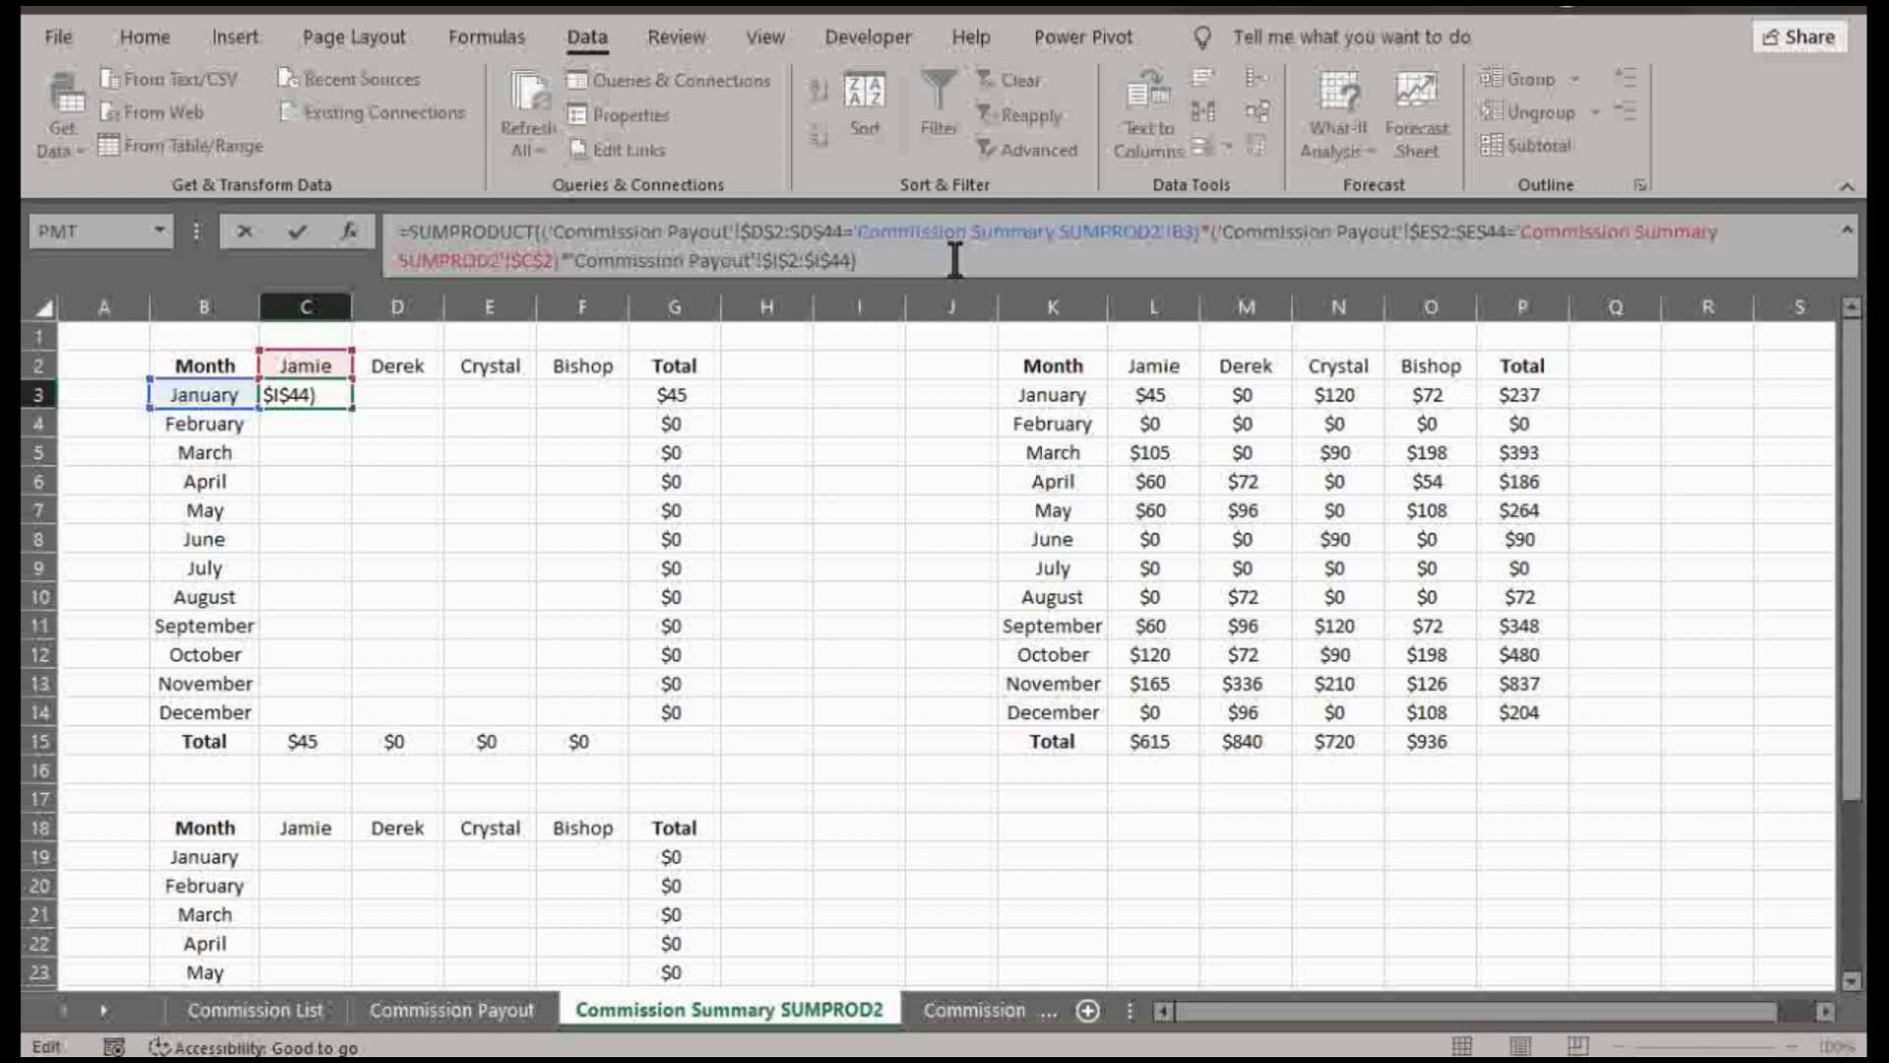
{"action": "key", "text": "Return"}
- Fill Jamie's formula through December and check the $615 total against the check table
{"action": "left_click", "coordinate": [301, 393]}
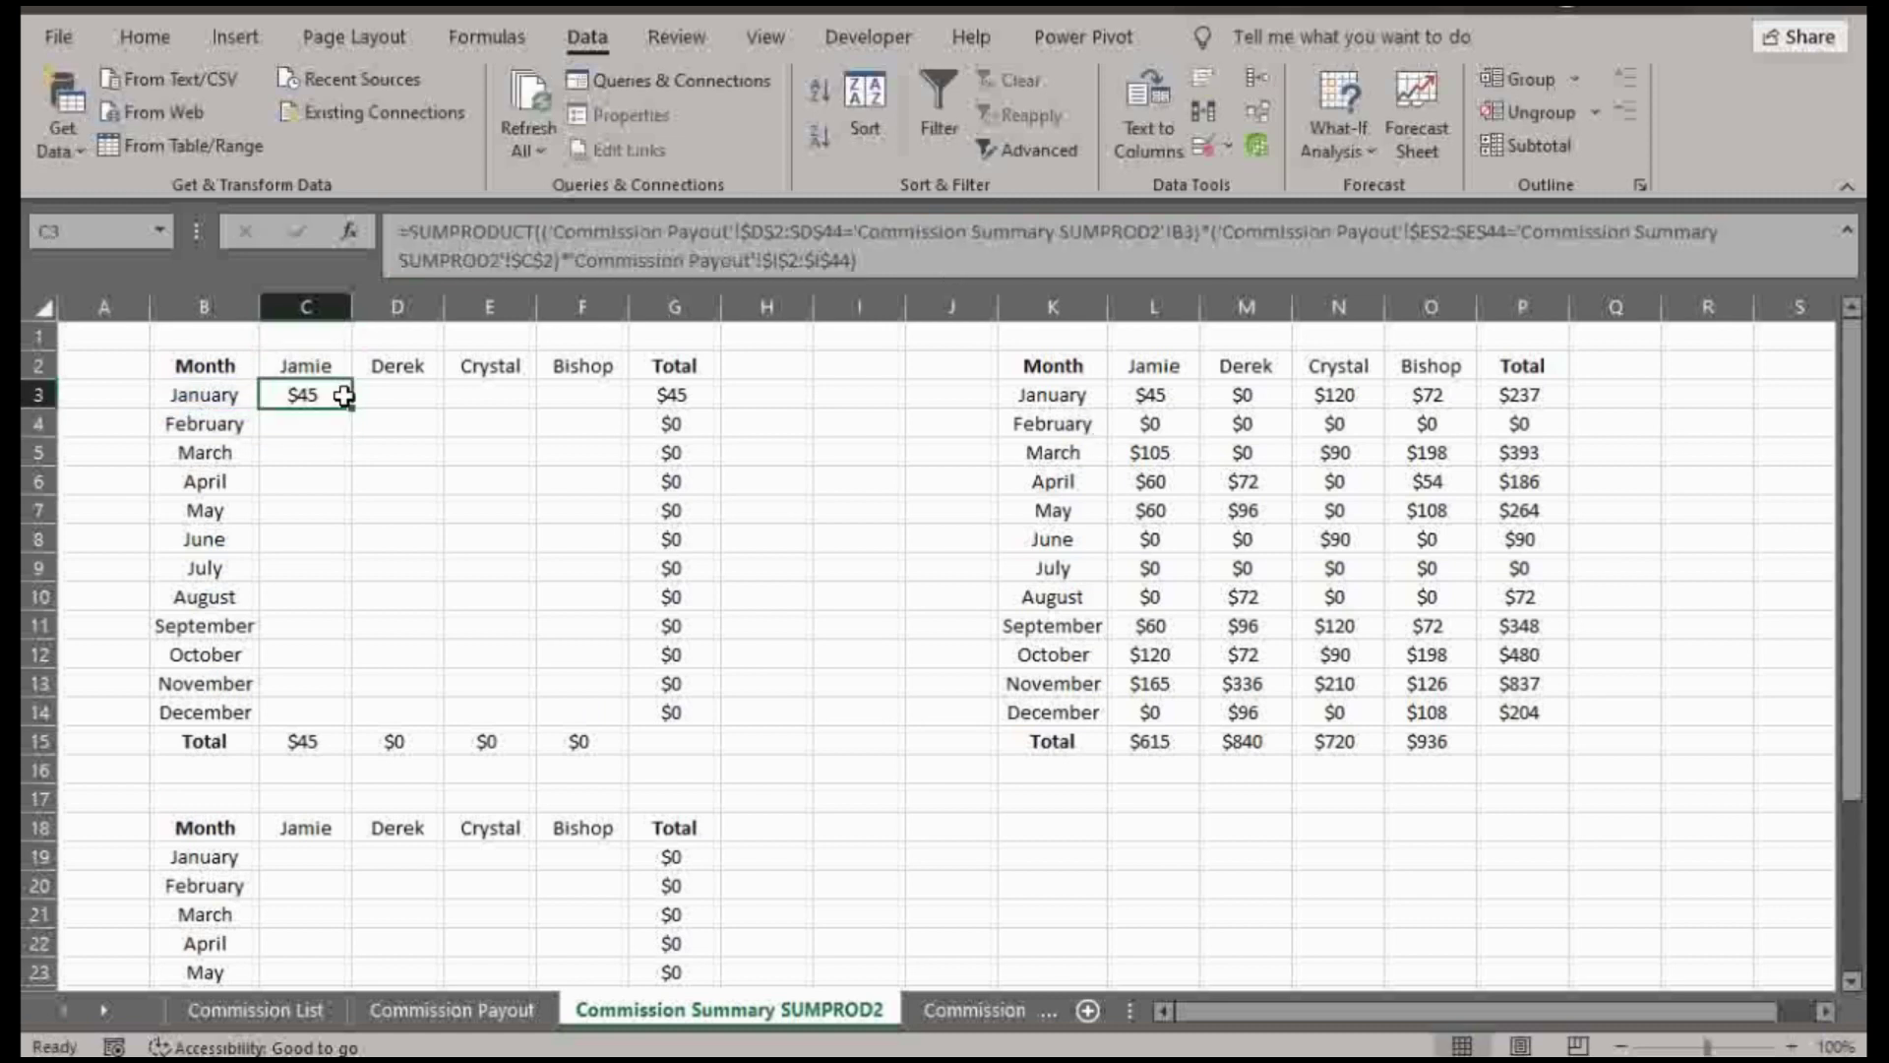
{"action": "double_click", "coordinate": [350, 409]}
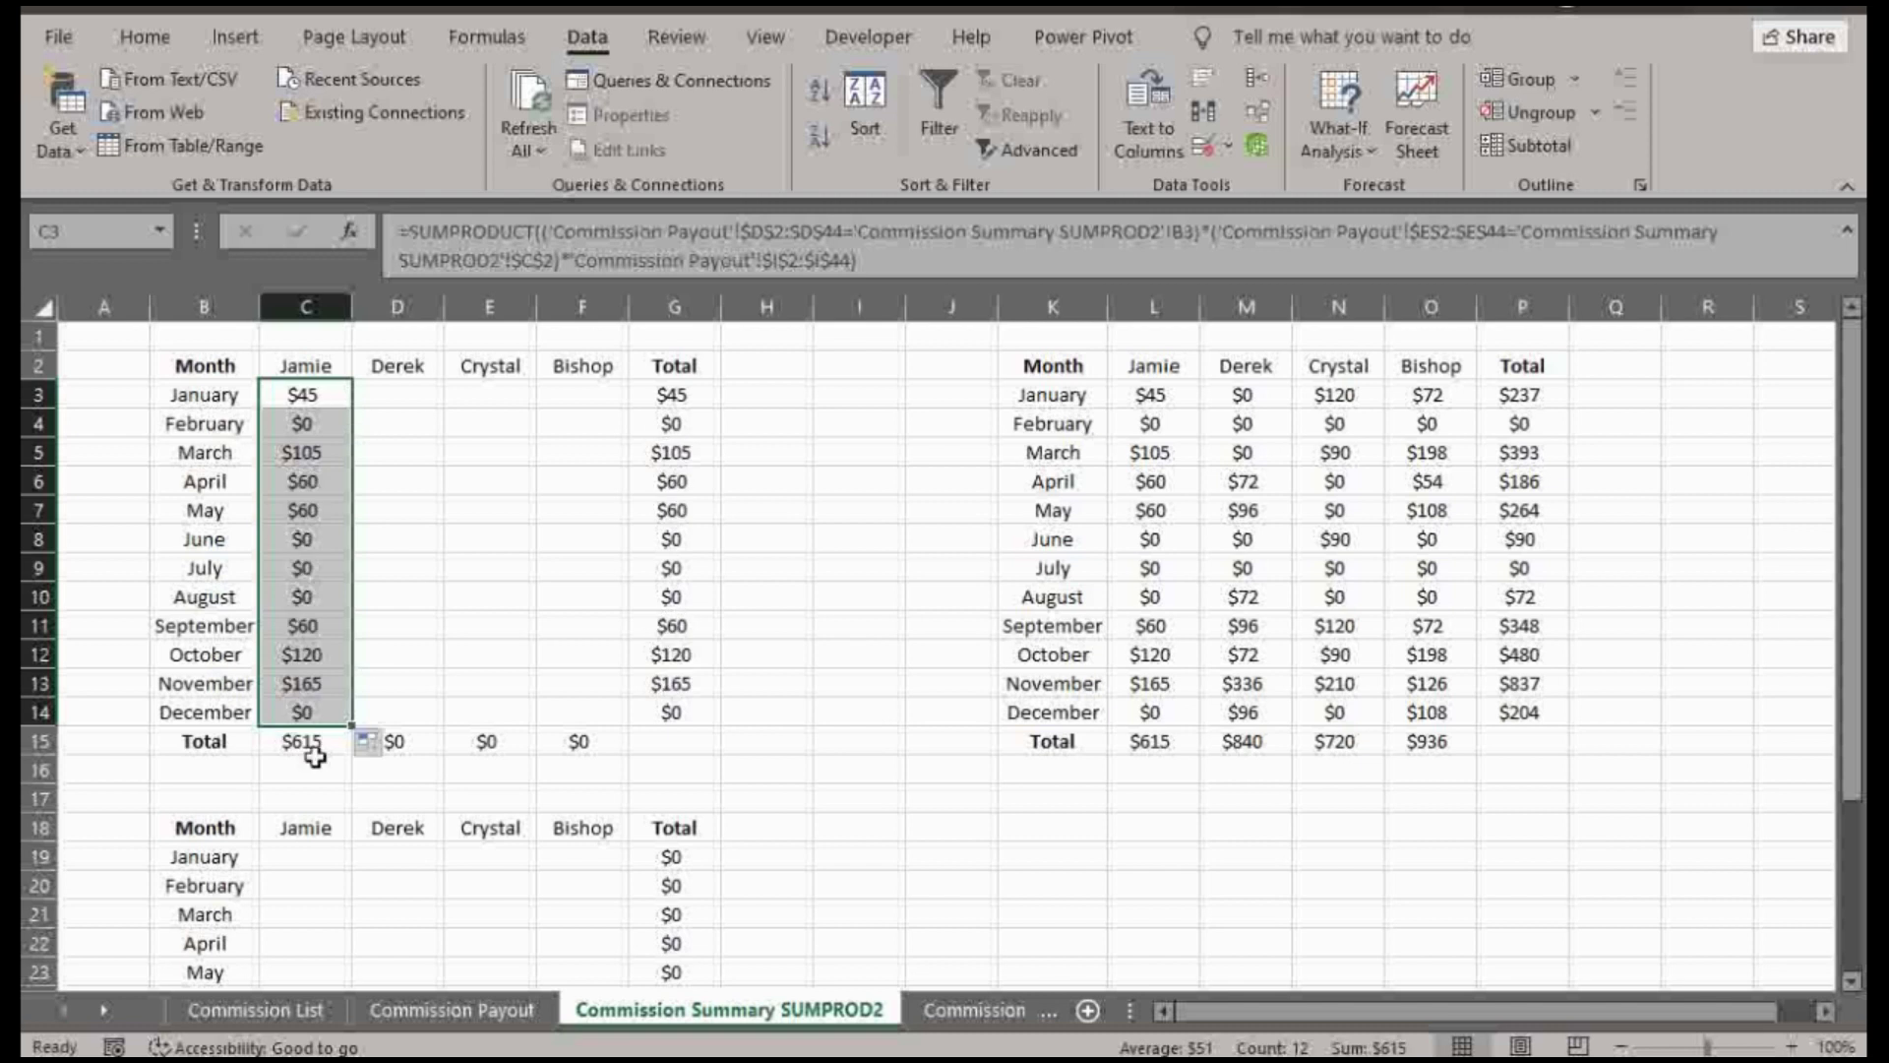
{"action": "left_click", "coordinate": [1153, 742]}
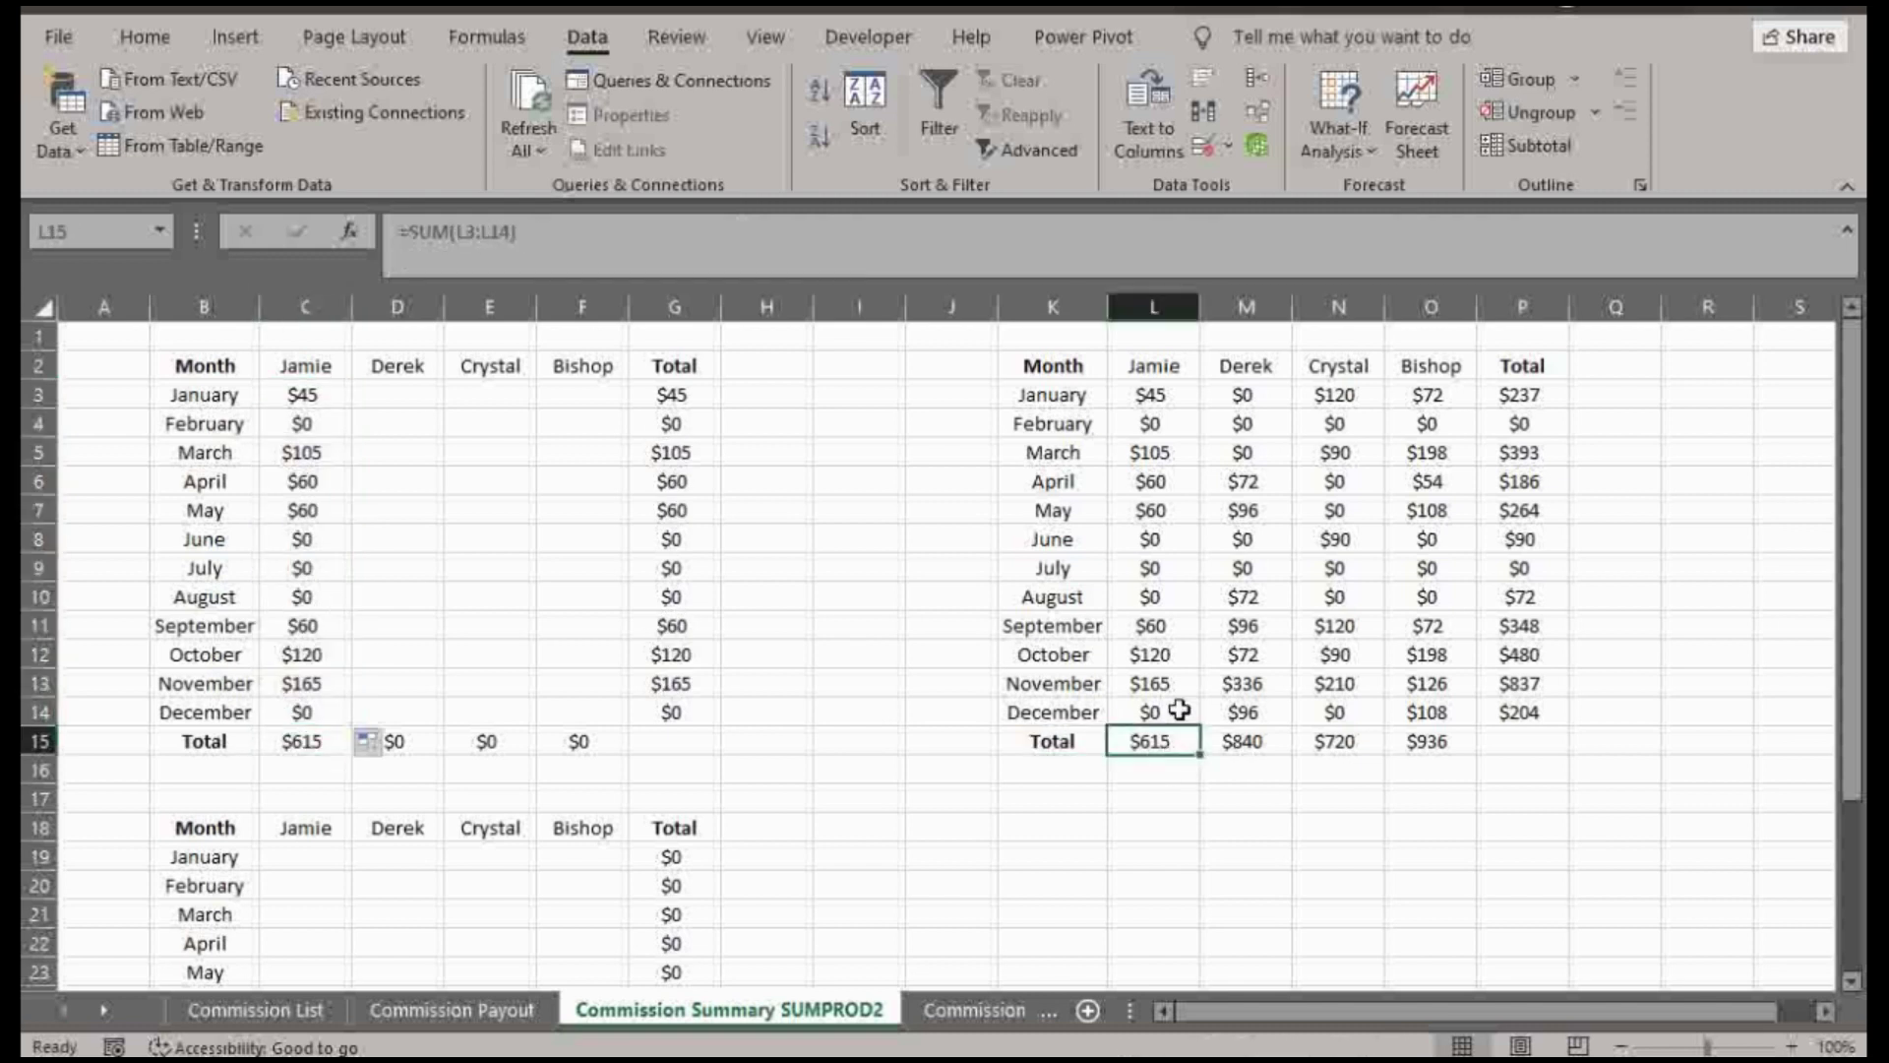
{"action": "left_click", "coordinate": [1167, 712]}
{"action": "left_click", "coordinate": [304, 654]}
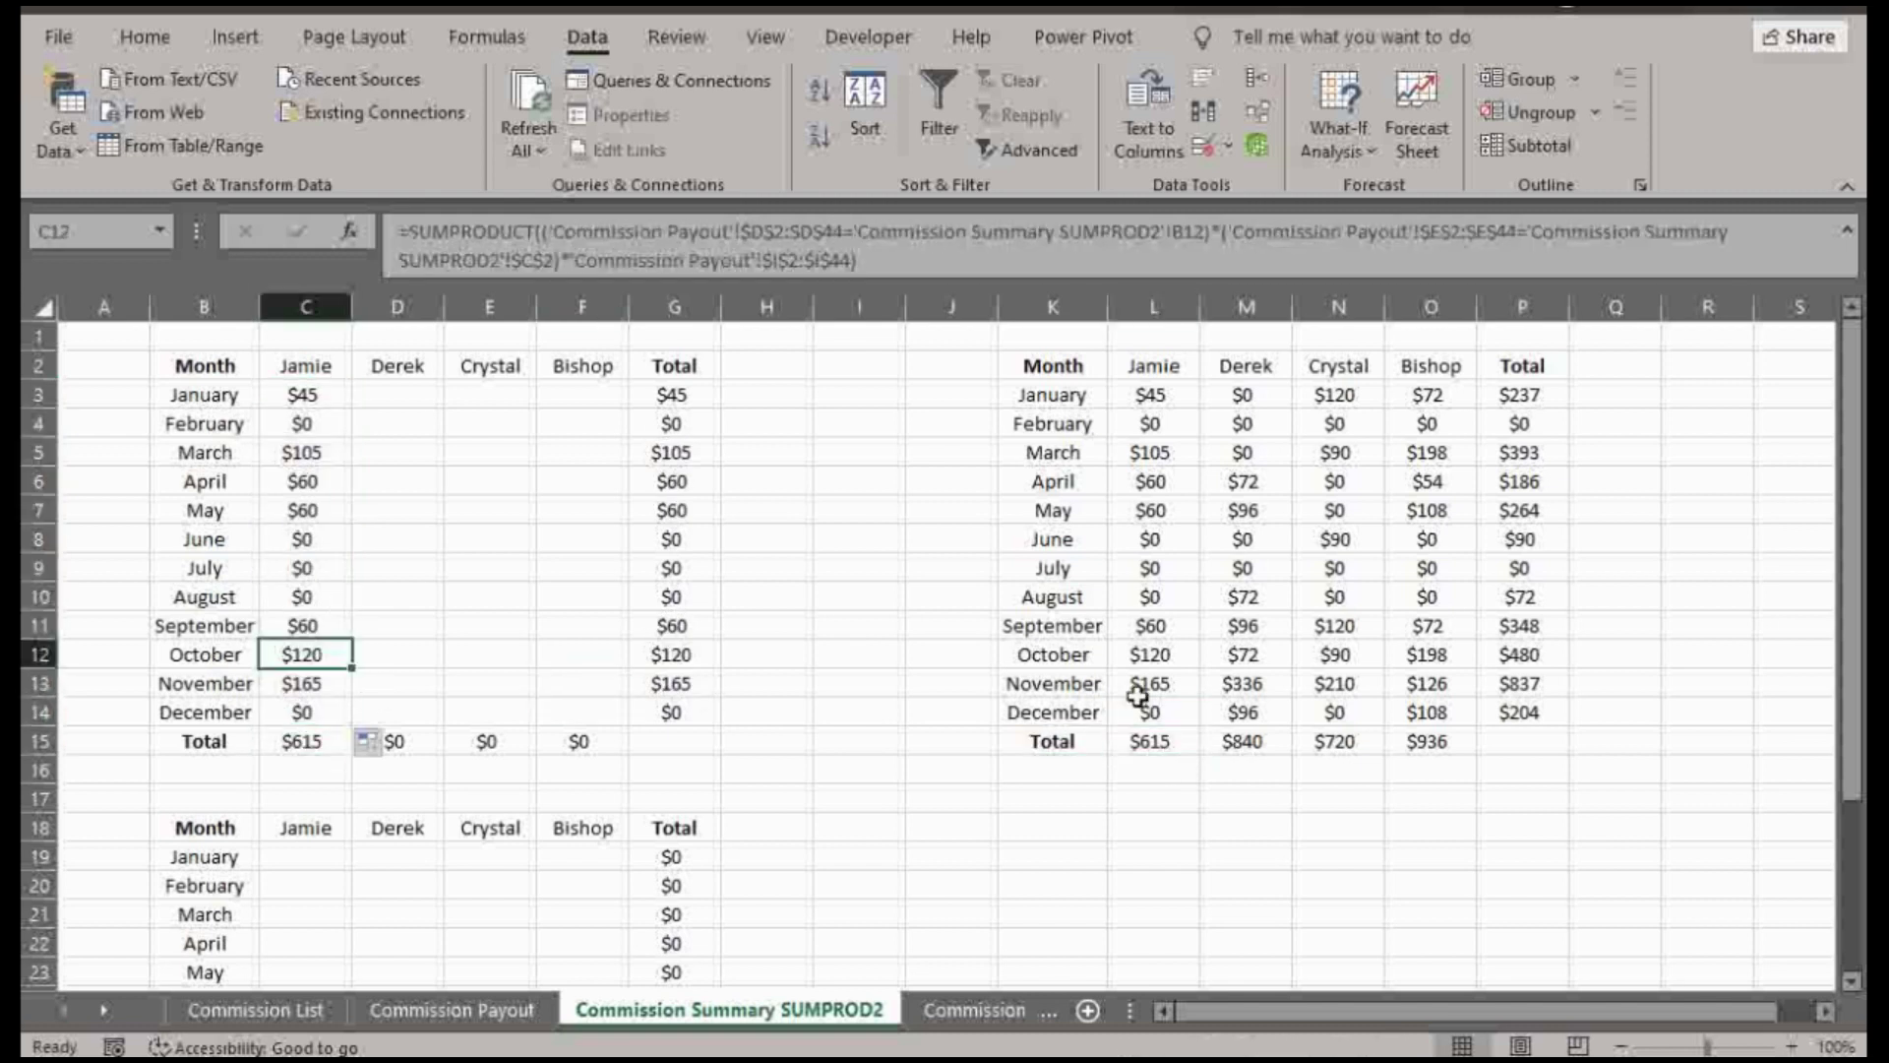
{"action": "left_click", "coordinate": [396, 682]}
{"action": "left_click", "coordinate": [312, 661]}
{"action": "scroll", "coordinate": [374, 569], "scroll_direction": "down", "scroll_amount": 1}
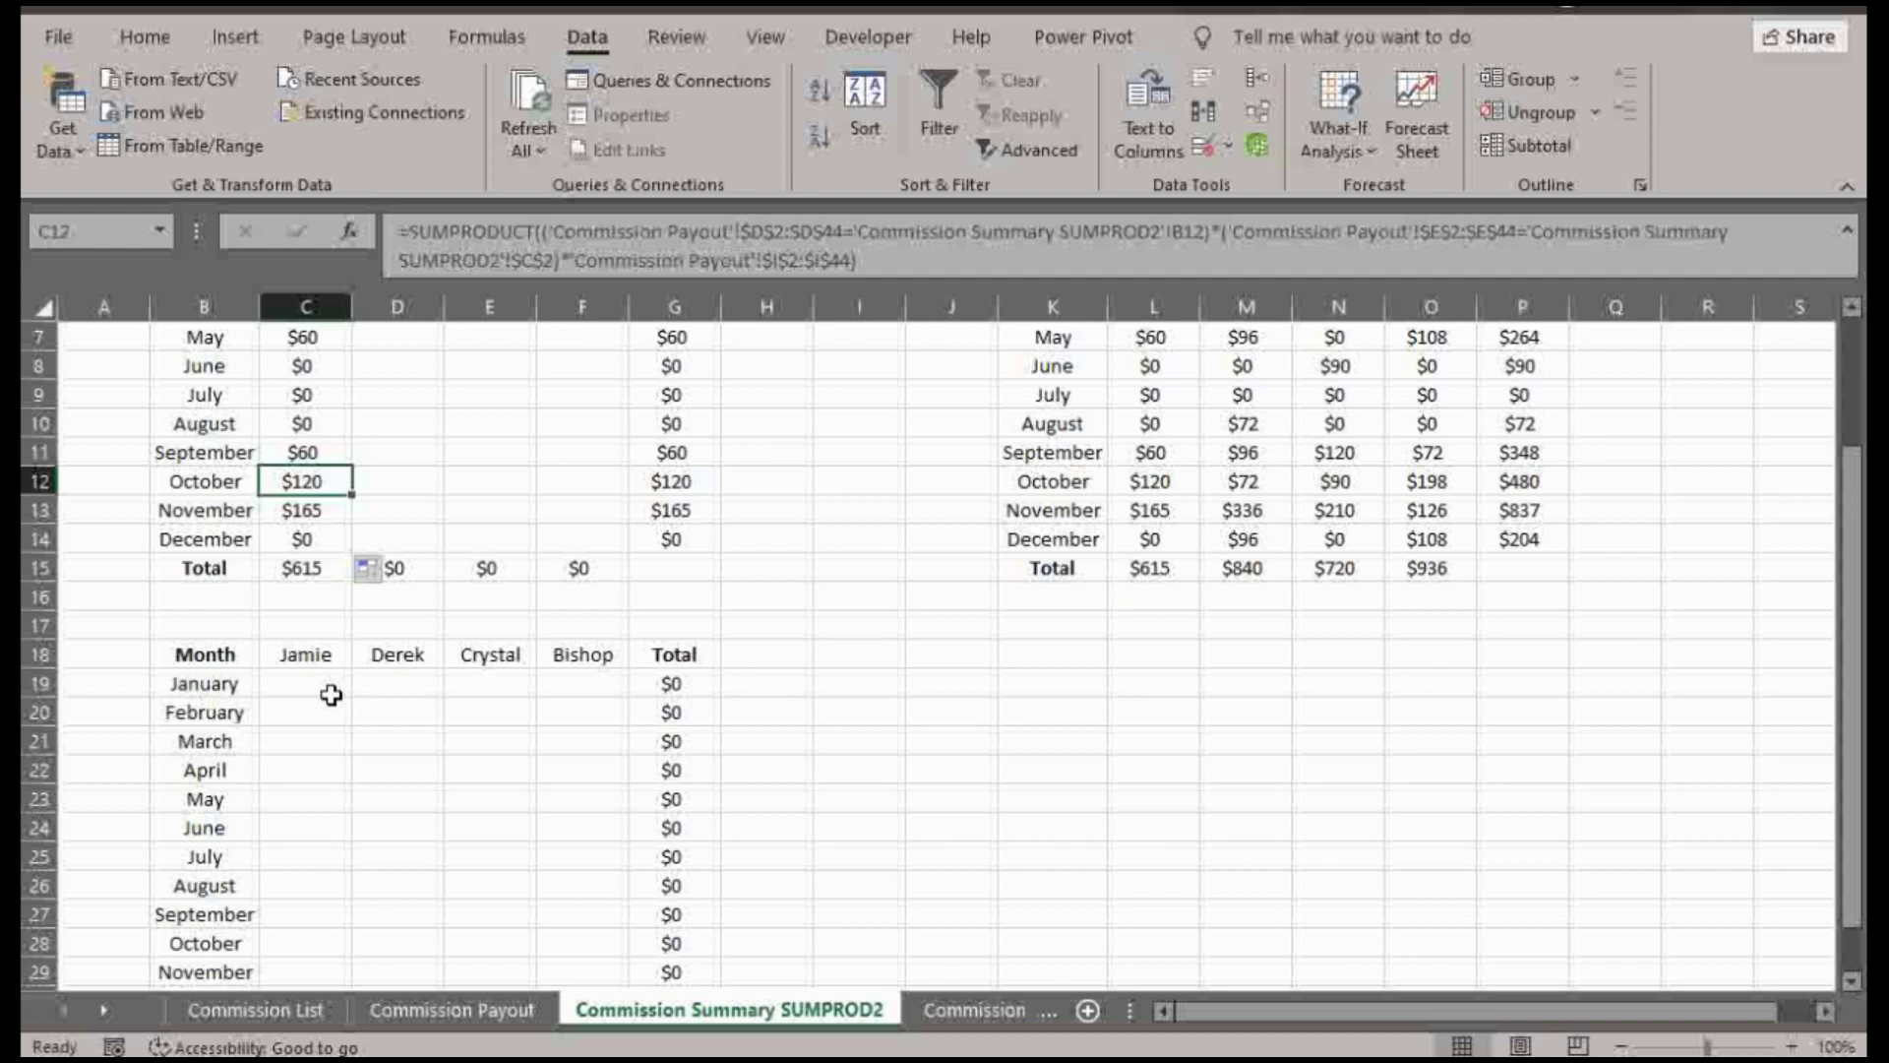
- Start C19's SUMPRODUCT with the absolute Commission Payout month range $D$2:$D$44
{"action": "left_click", "coordinate": [329, 692]}
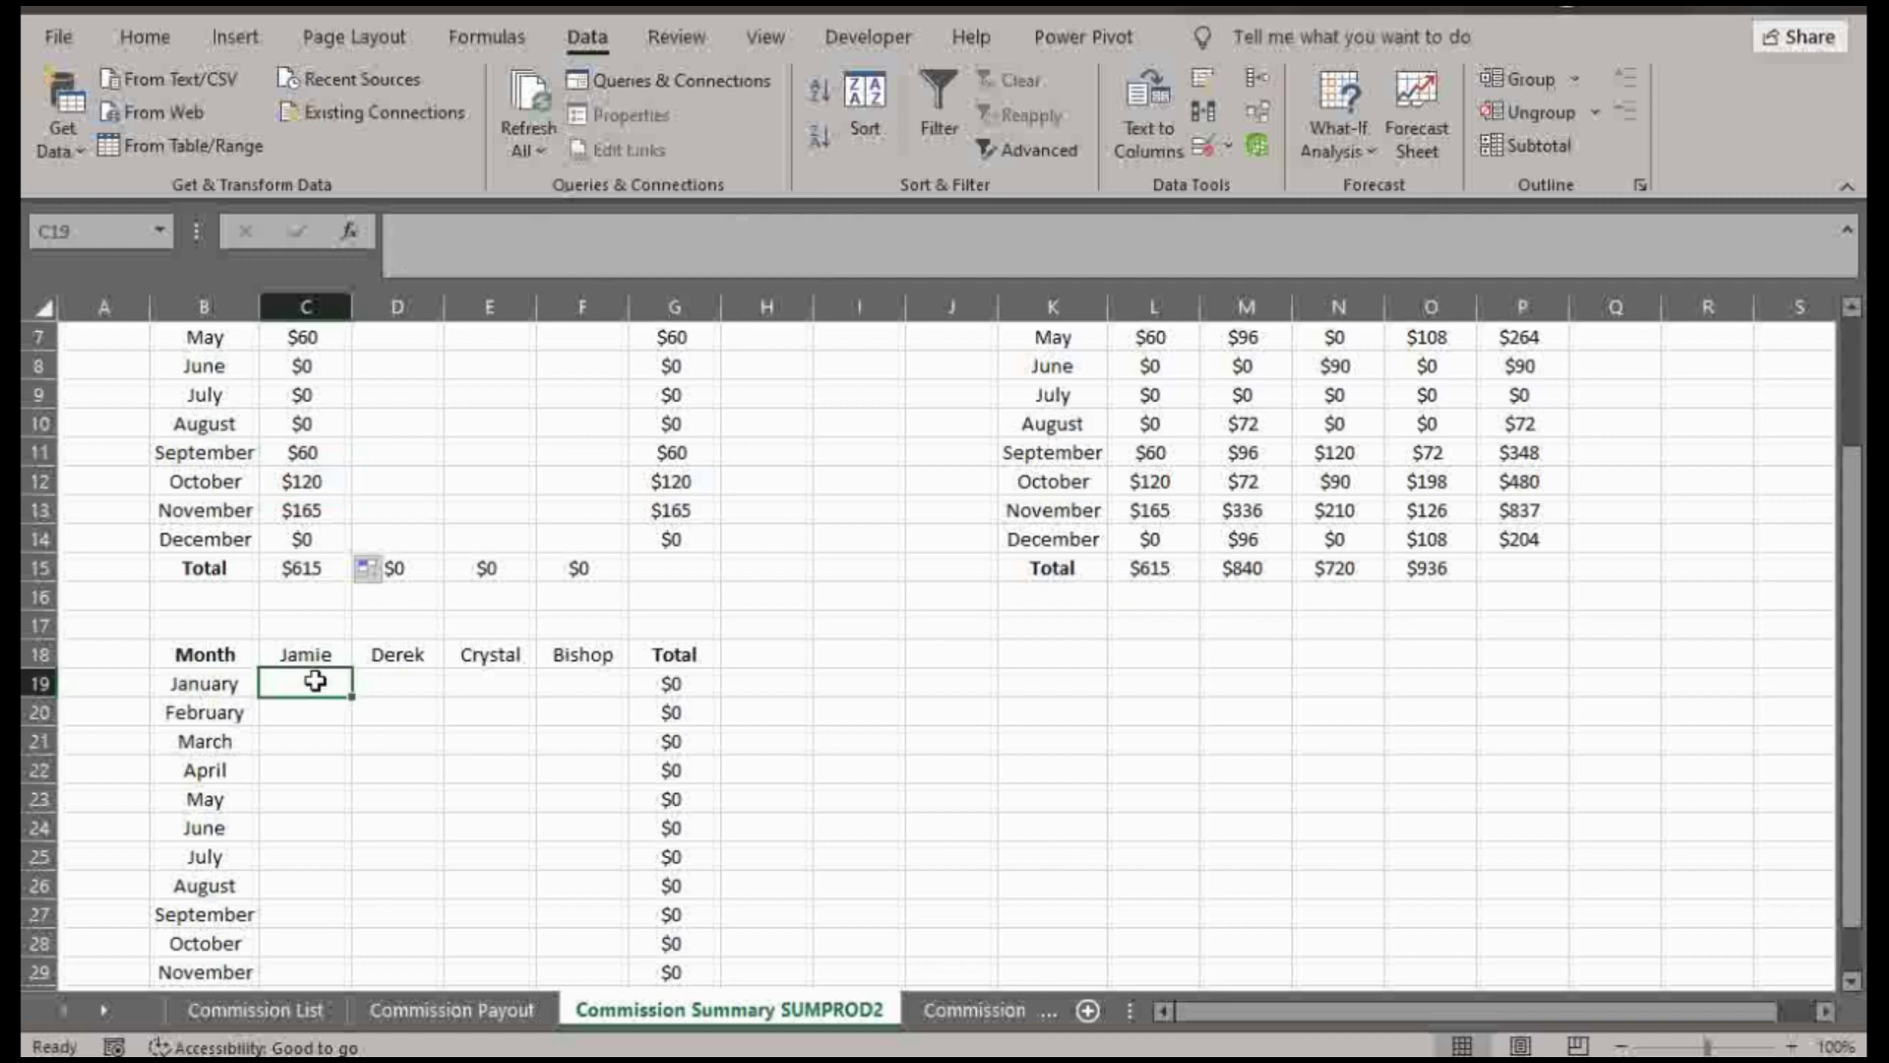
{"action": "type", "text": "=sumpr"}
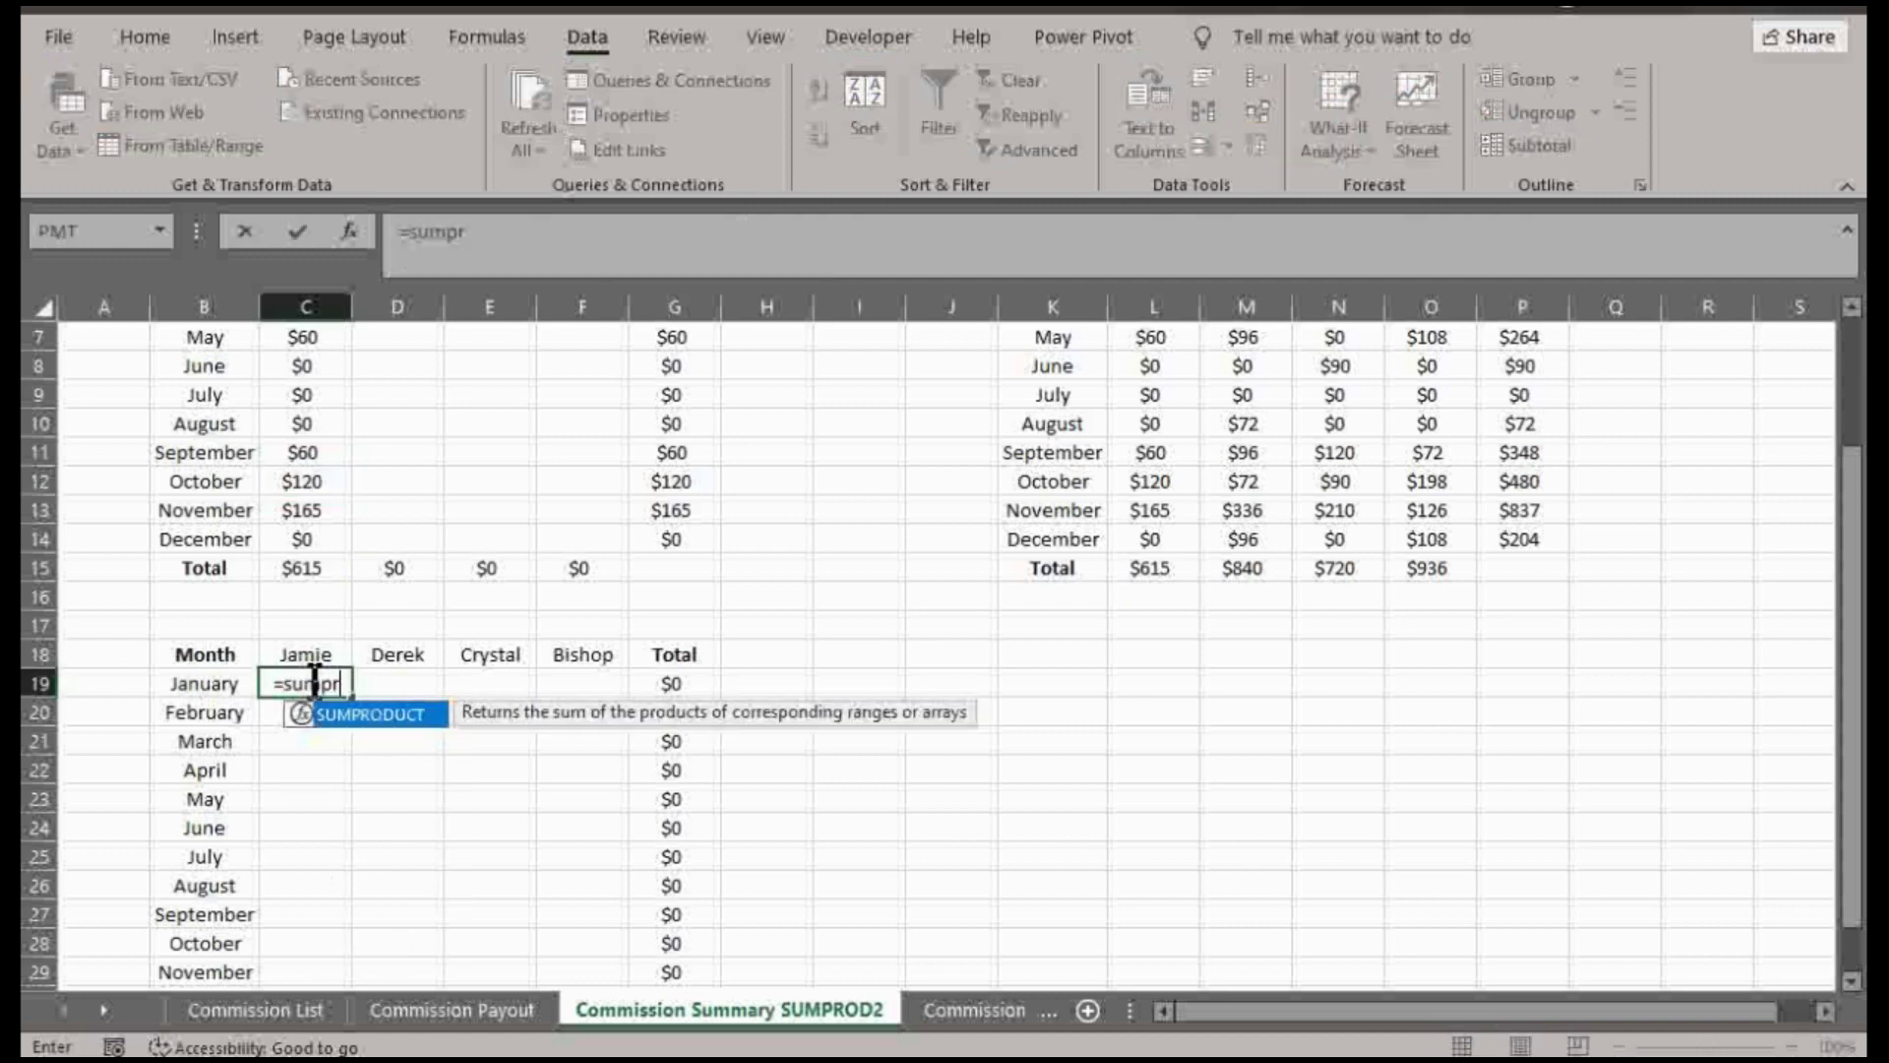
{"action": "key", "text": "Tab"}
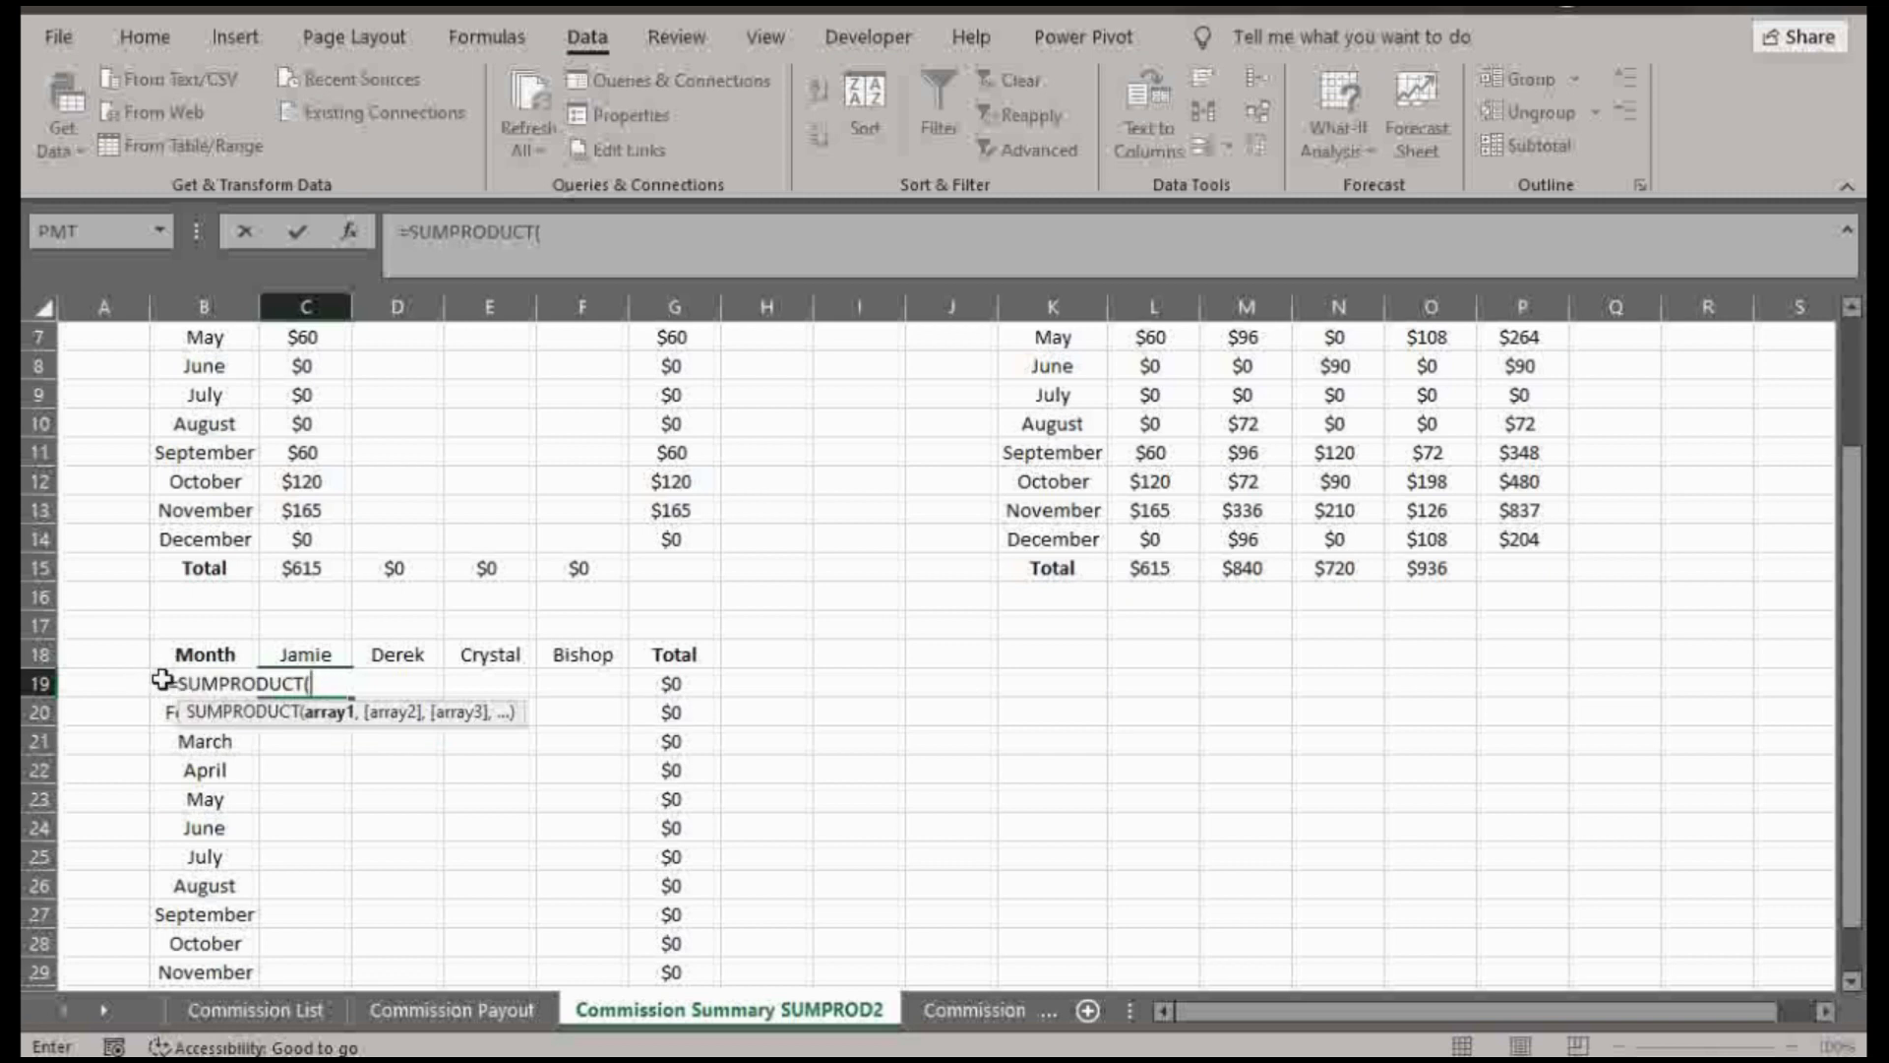
{"action": "type", "text": "("}
{"action": "left_click", "coordinate": [408, 1019]}
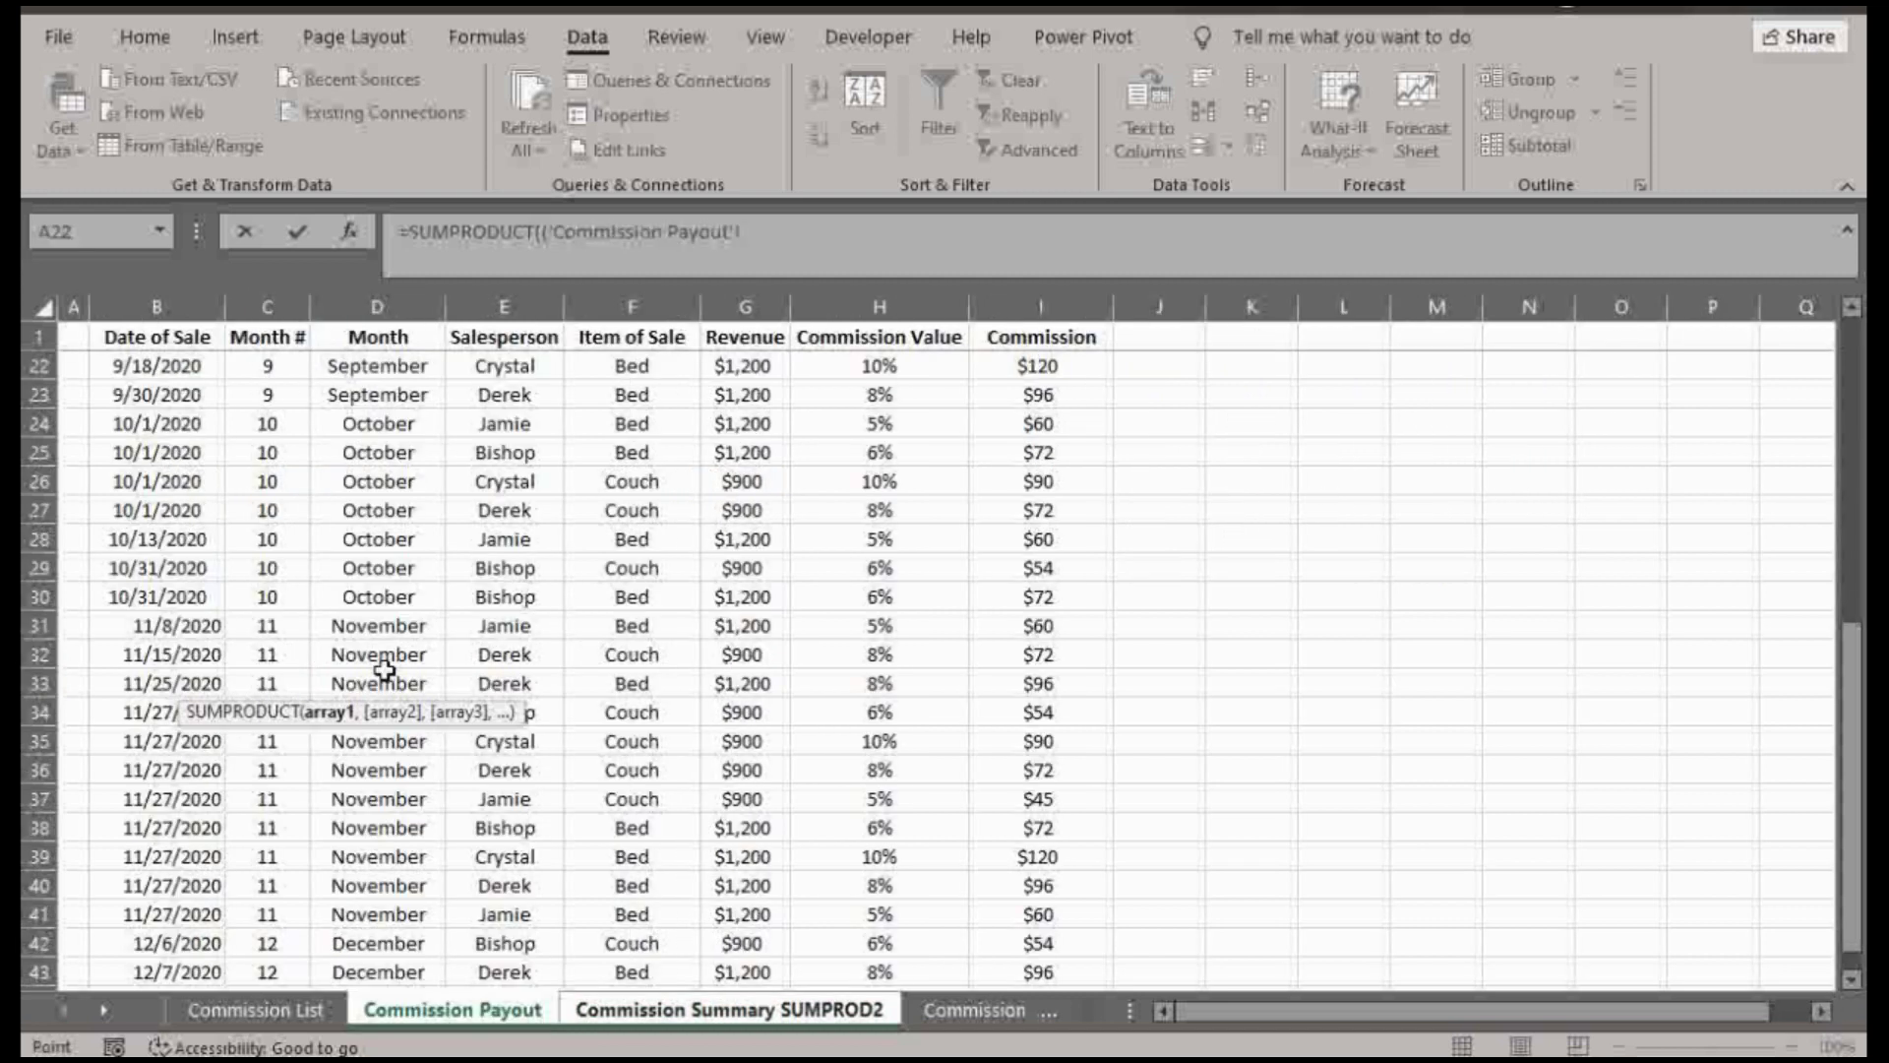
{"action": "scroll", "coordinate": [425, 592], "scroll_direction": "up", "scroll_amount": 5}
{"action": "left_click", "coordinate": [415, 365]}
{"action": "key", "text": "ctrl+shift+Down"}
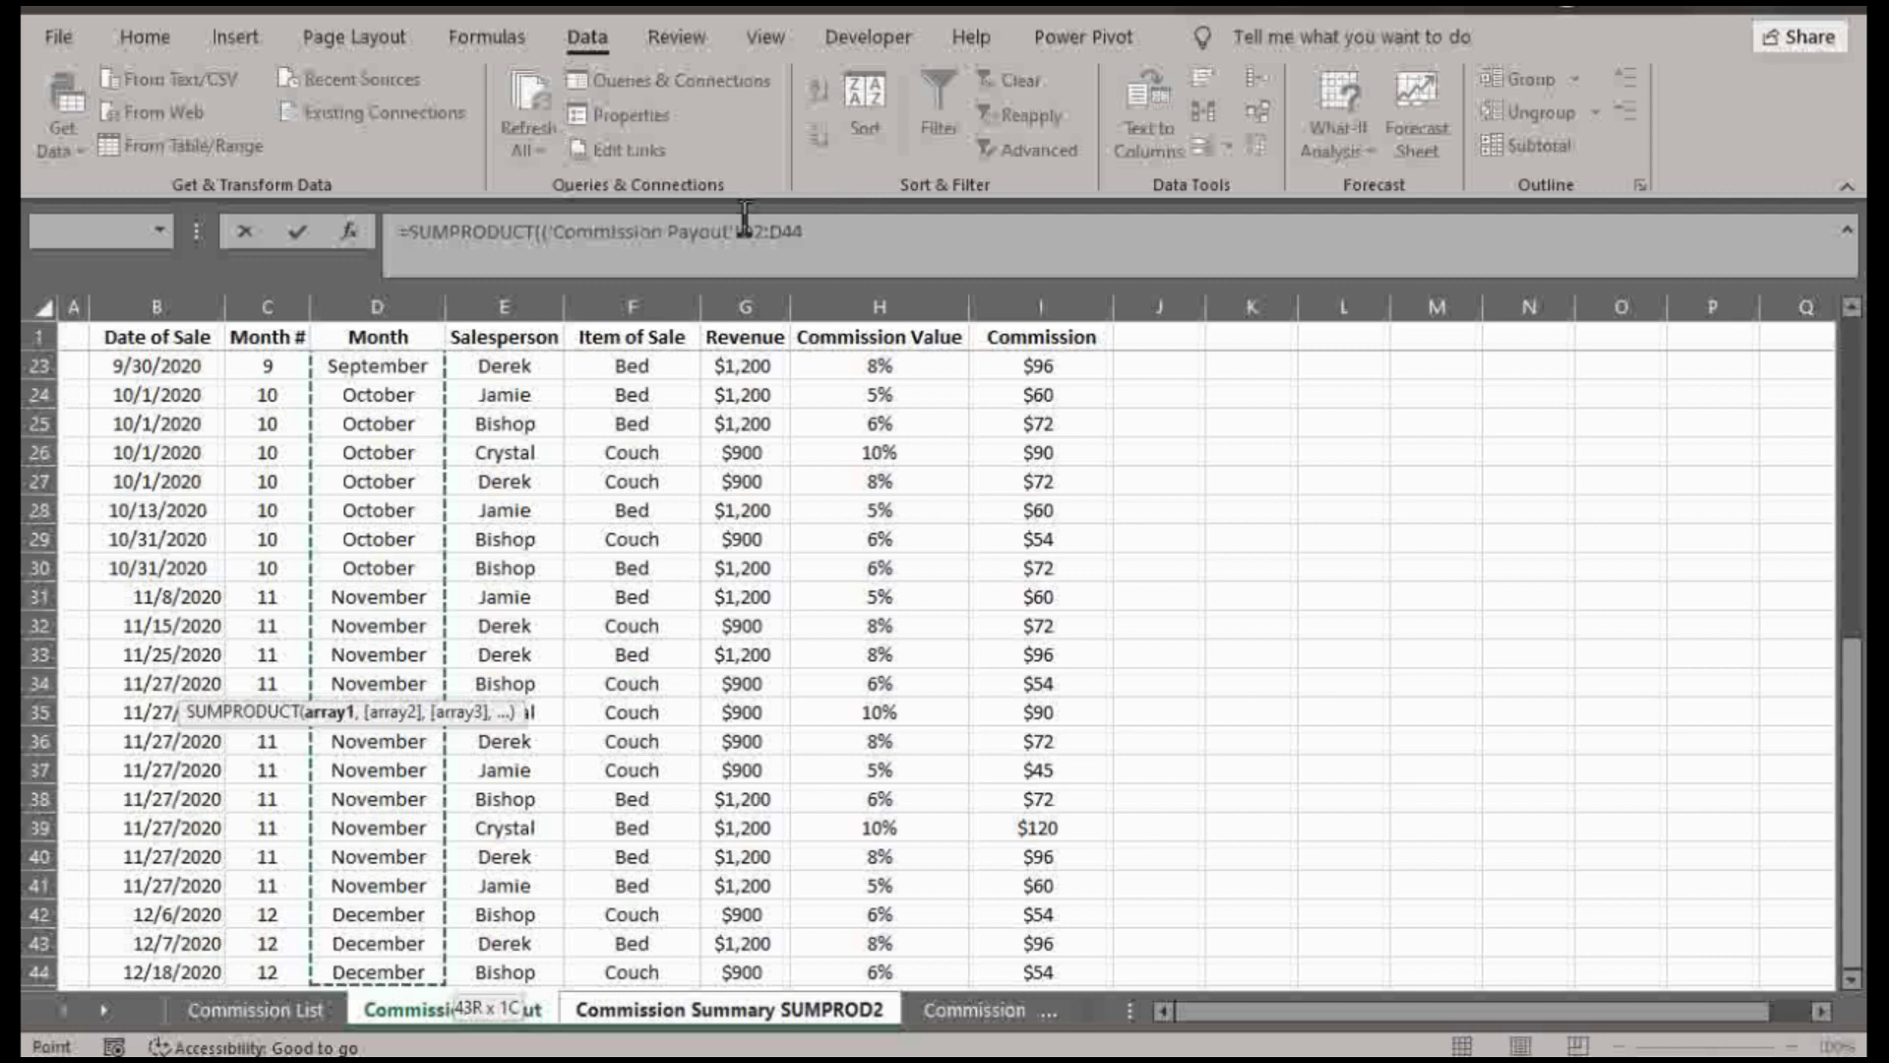
{"action": "left_click", "coordinate": [745, 230]}
{"action": "type", "text": "$"}
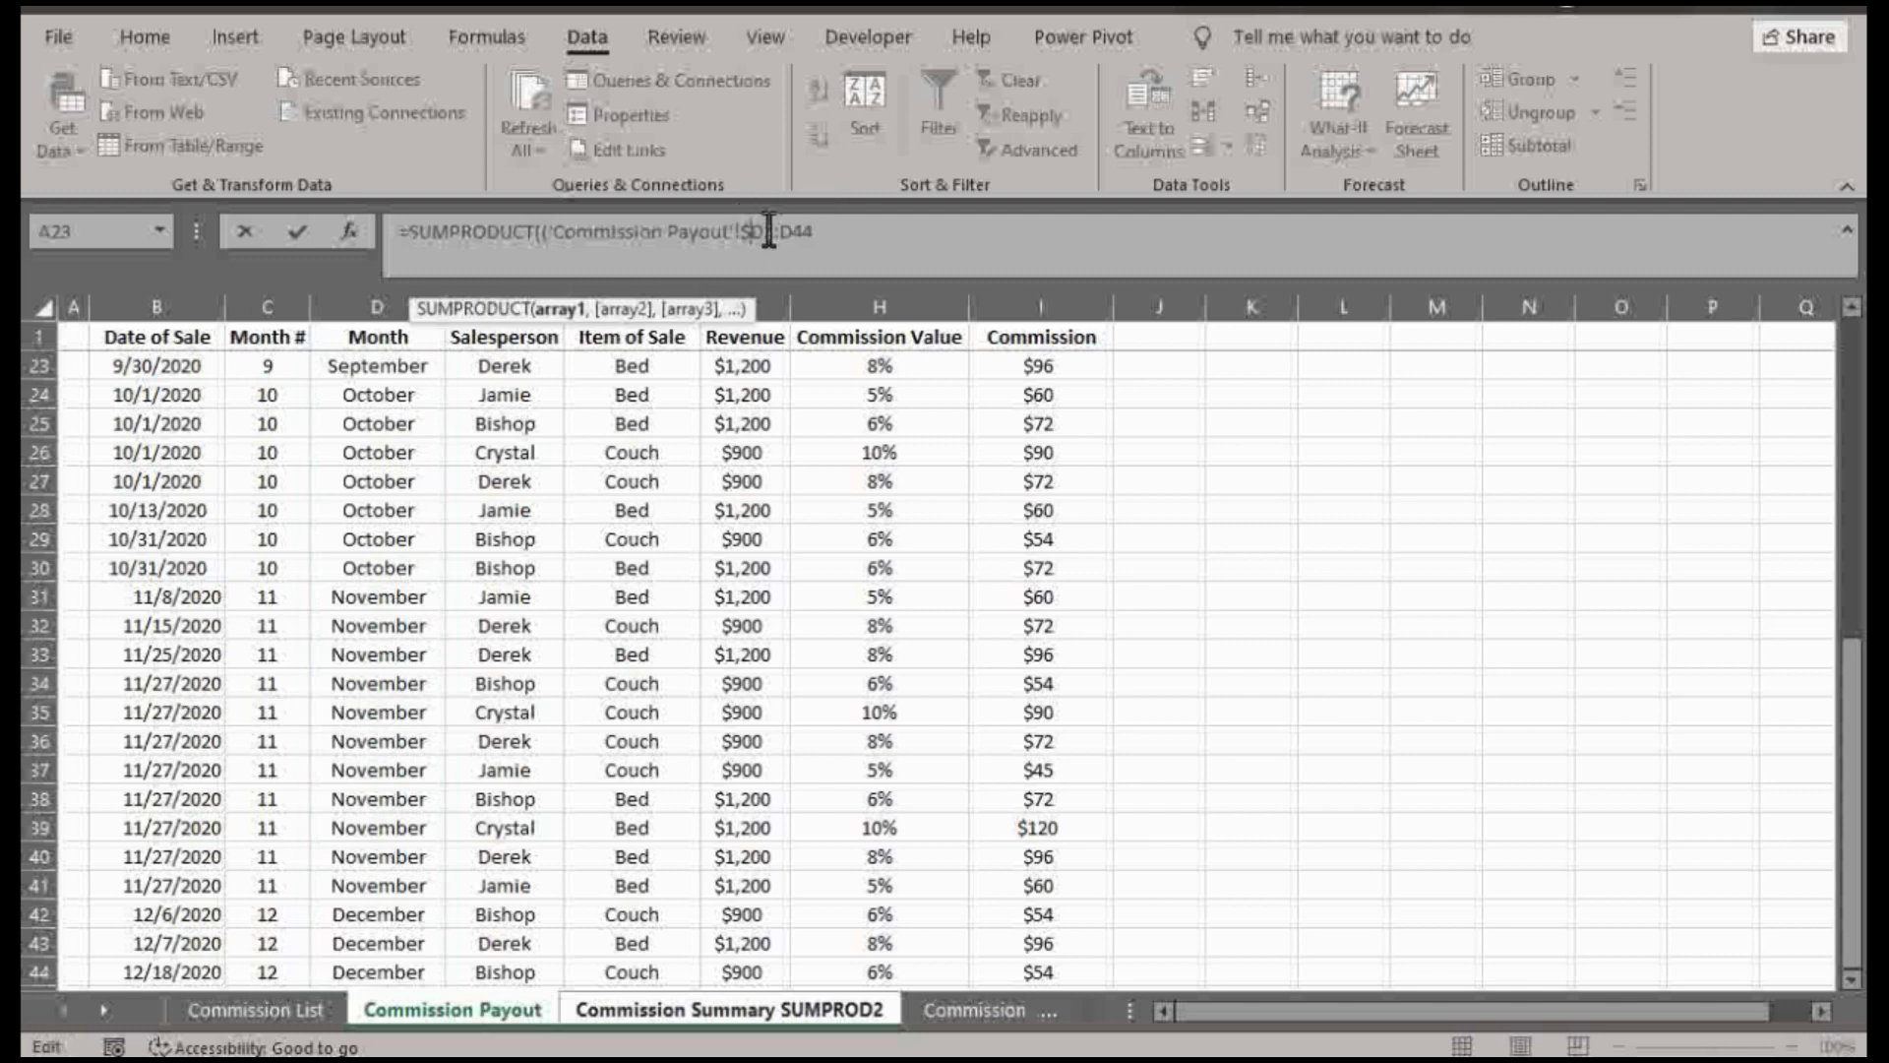
{"action": "key", "text": "F4"}
{"action": "key", "text": "F4"}
{"action": "key", "text": "F4"}
{"action": "key", "text": "F4"}
{"action": "key", "text": "F4"}
{"action": "type", "text": "D$44="}
- Match months to B19 and Jamie in C18 against the absolute $E$2:$E$44 salesperson range
{"action": "left_click", "coordinate": [677, 1010]}
{"action": "left_click", "coordinate": [203, 684]}
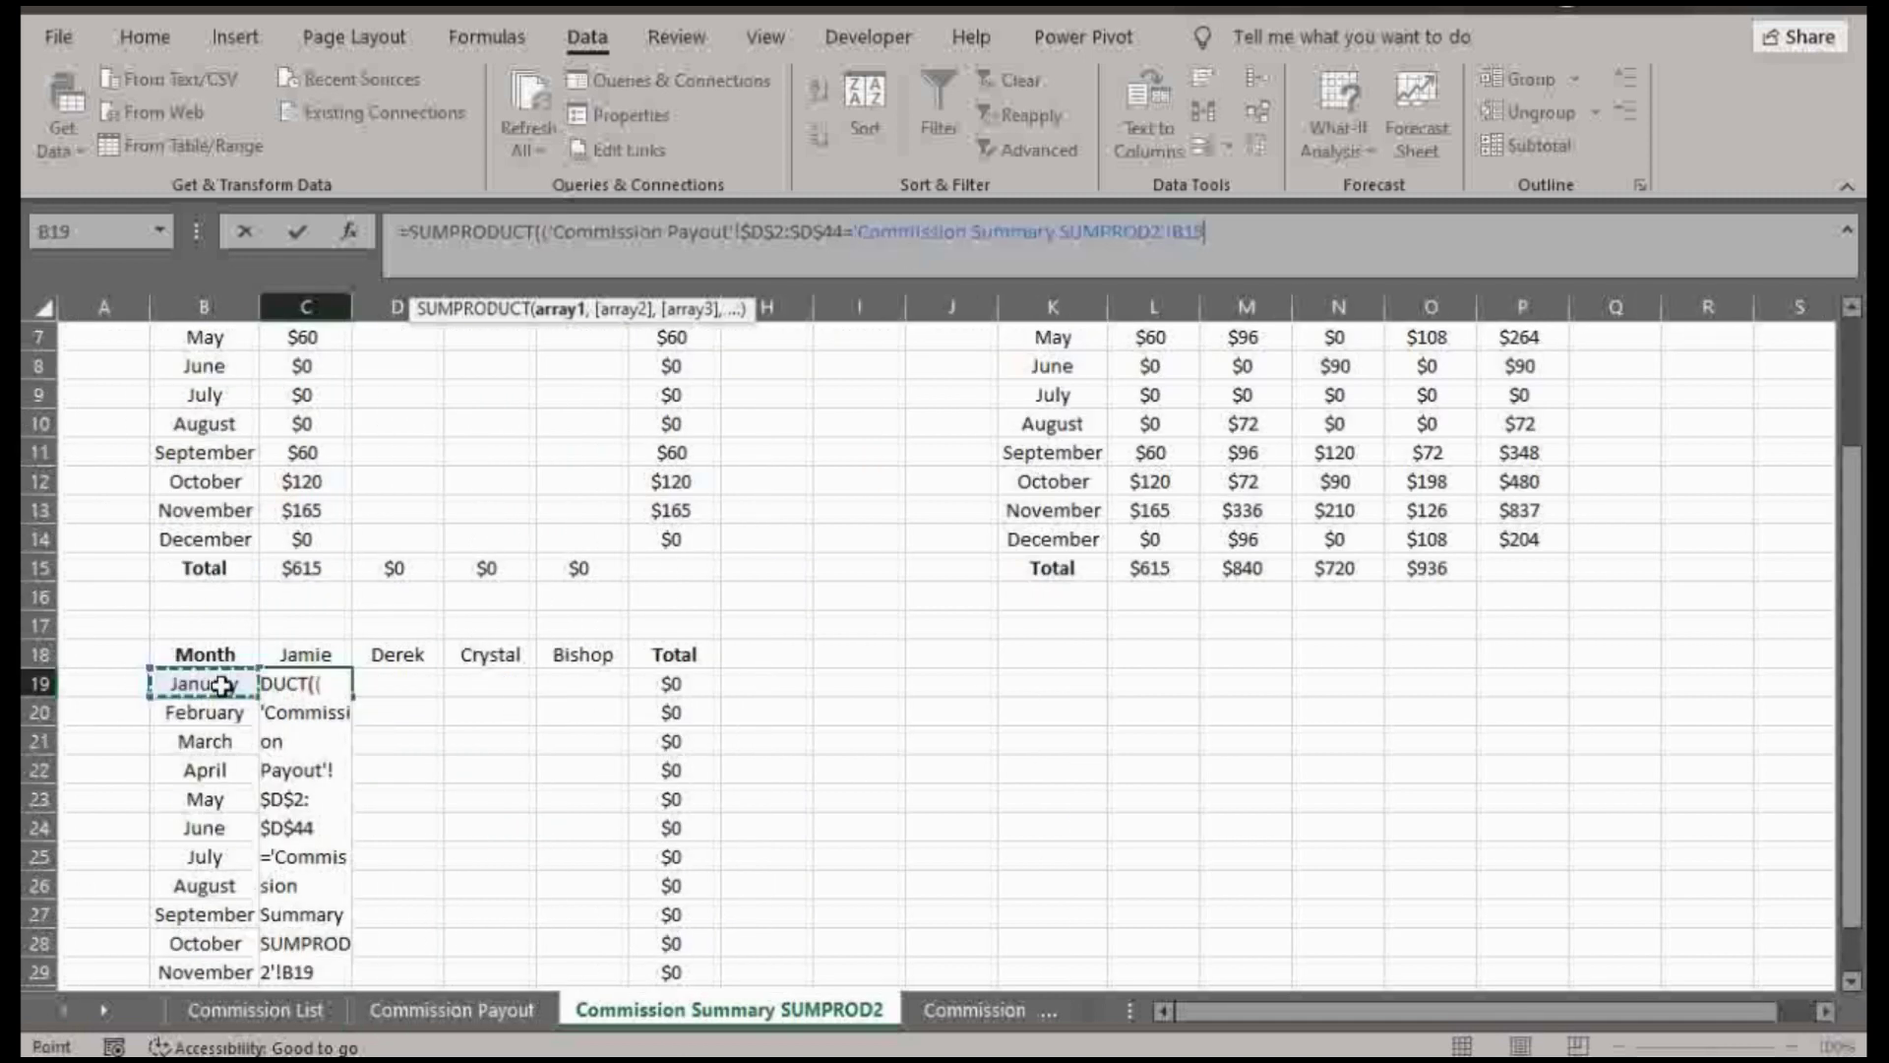
{"action": "type", "text": ")*("}
{"action": "left_click", "coordinate": [308, 654]}
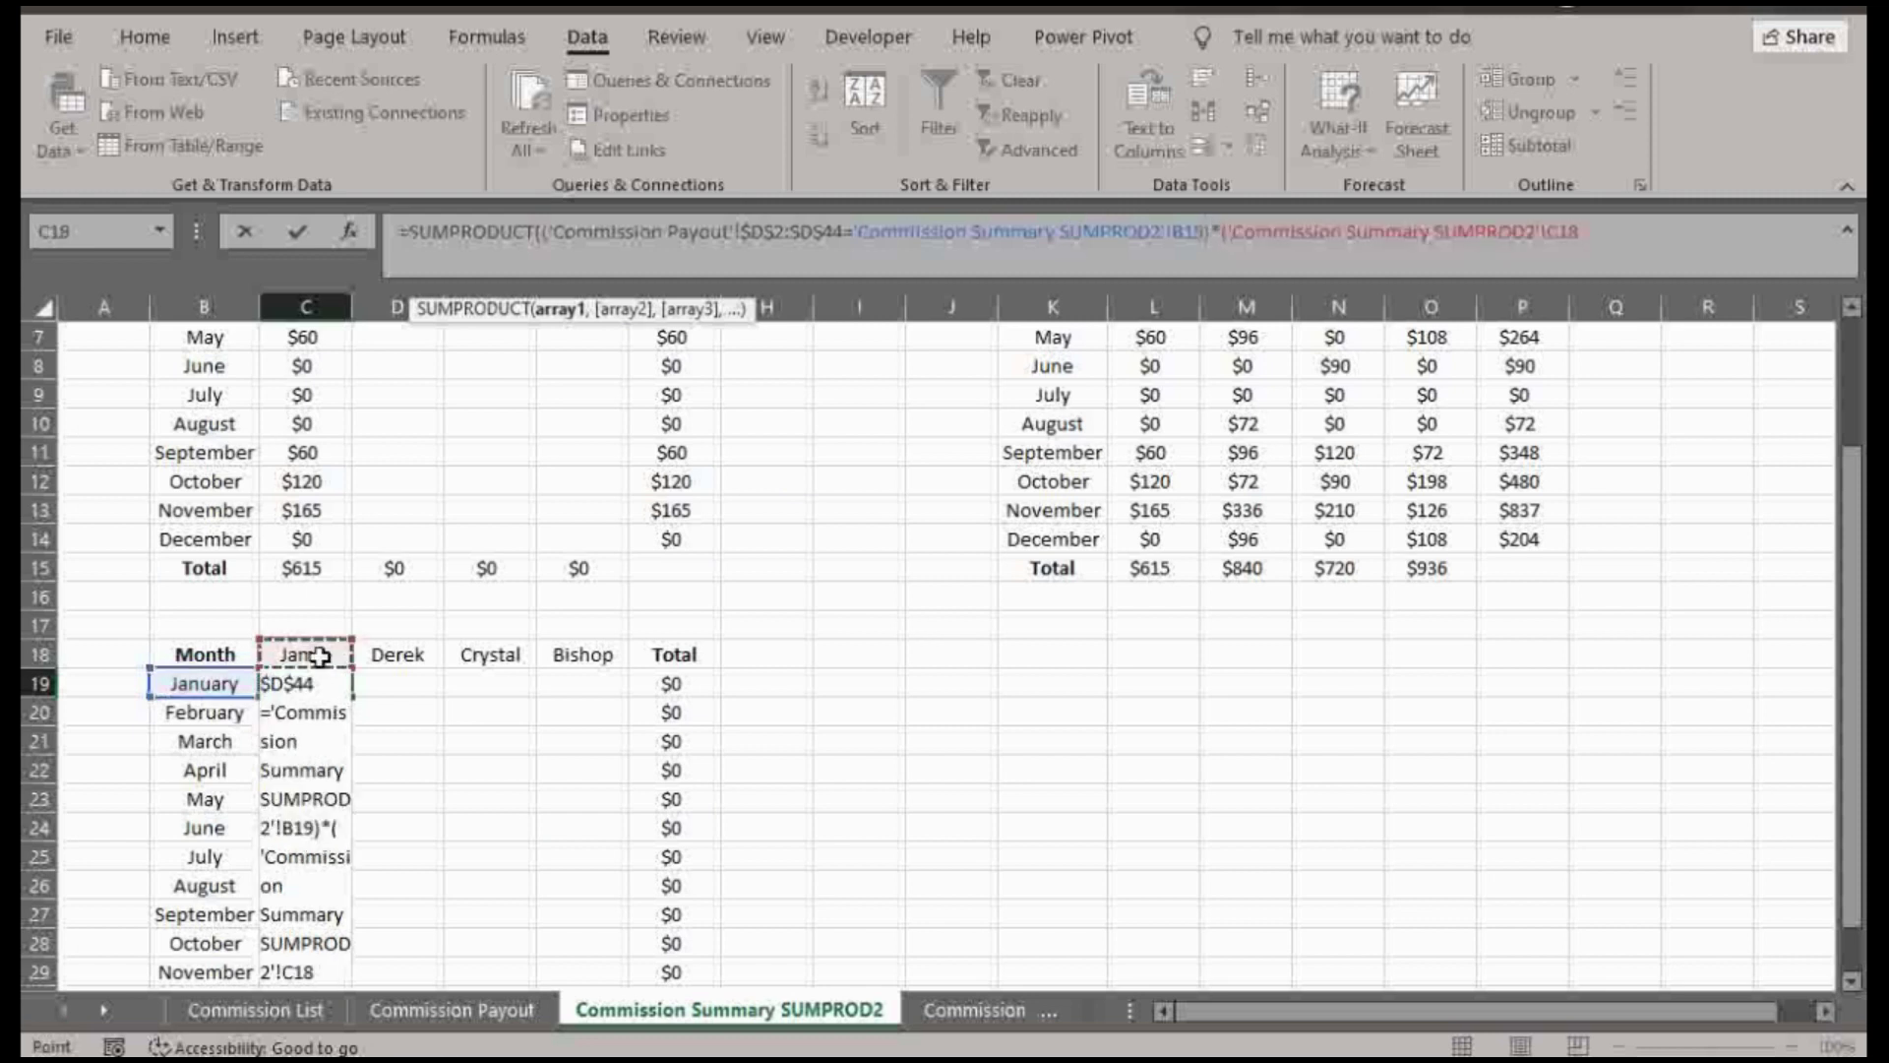
{"action": "type", "text": "="}
{"action": "left_click", "coordinate": [456, 1010]}
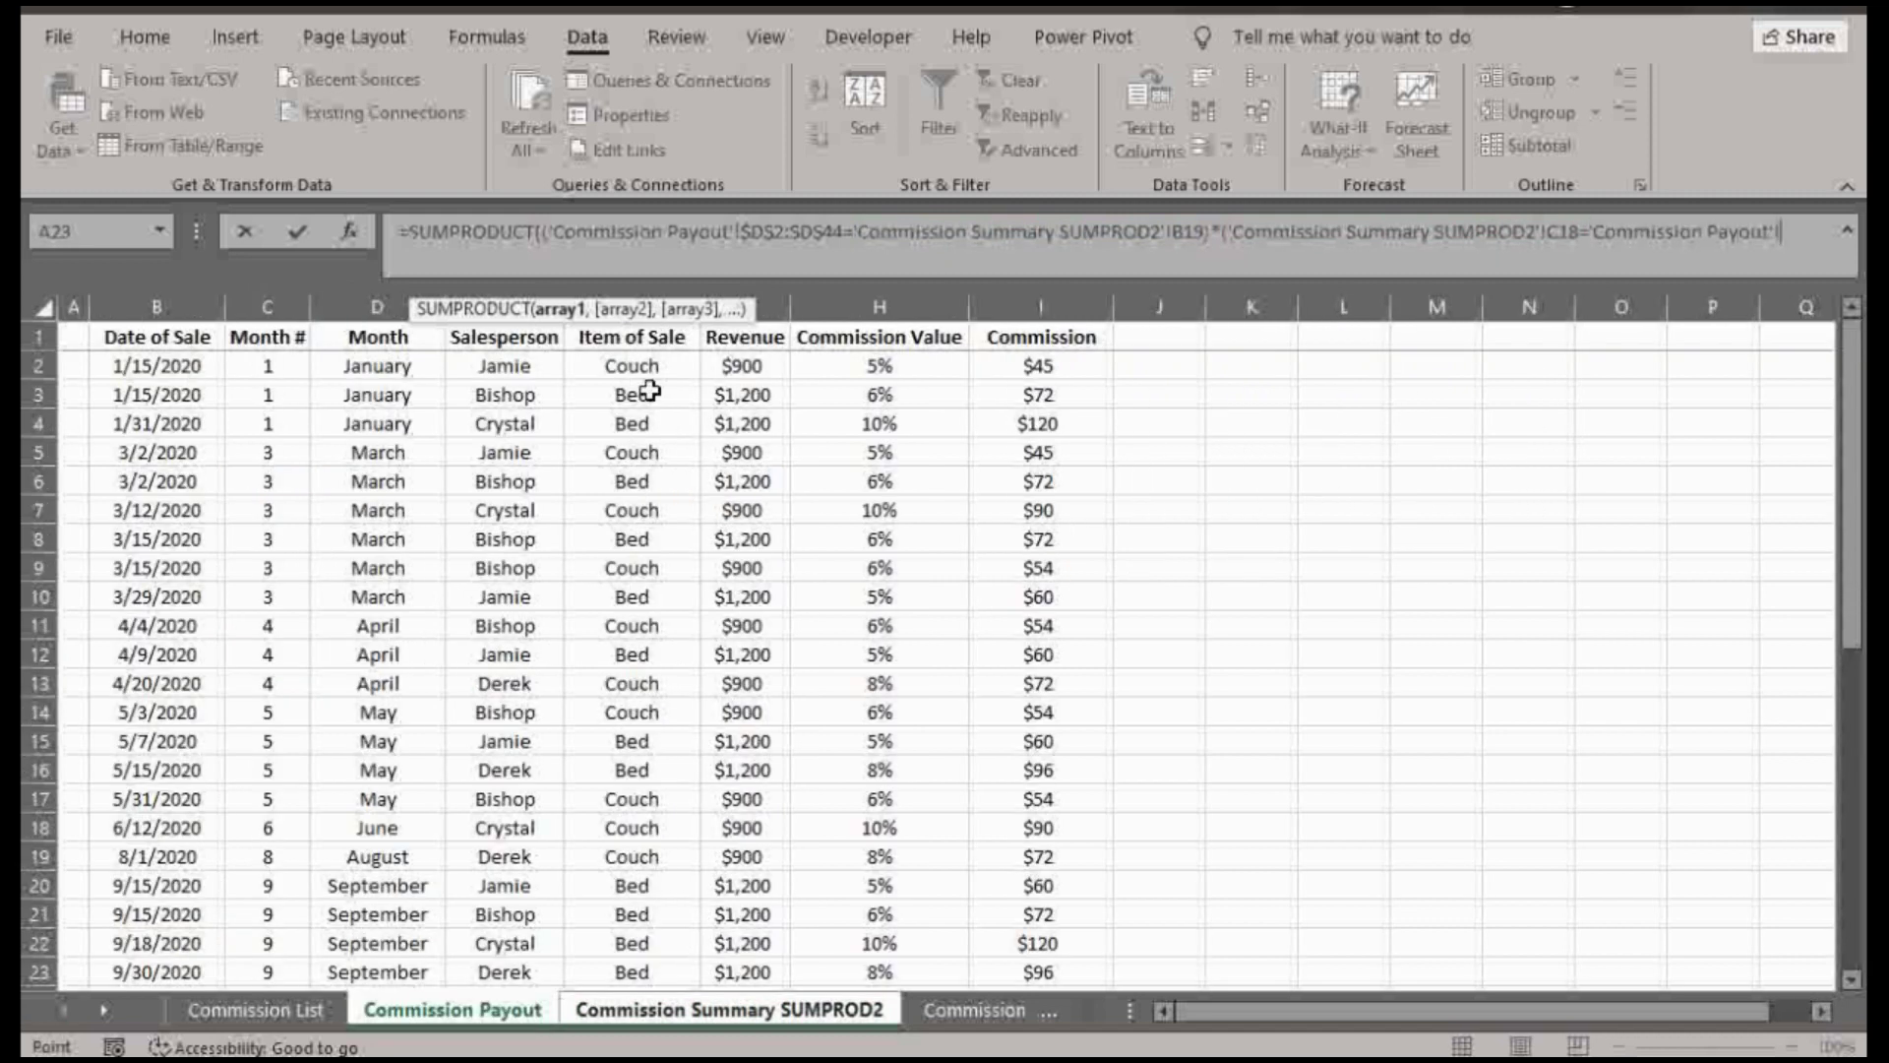
{"action": "left_click", "coordinate": [508, 364]}
{"action": "key", "text": "ctrl+shift+Down"}
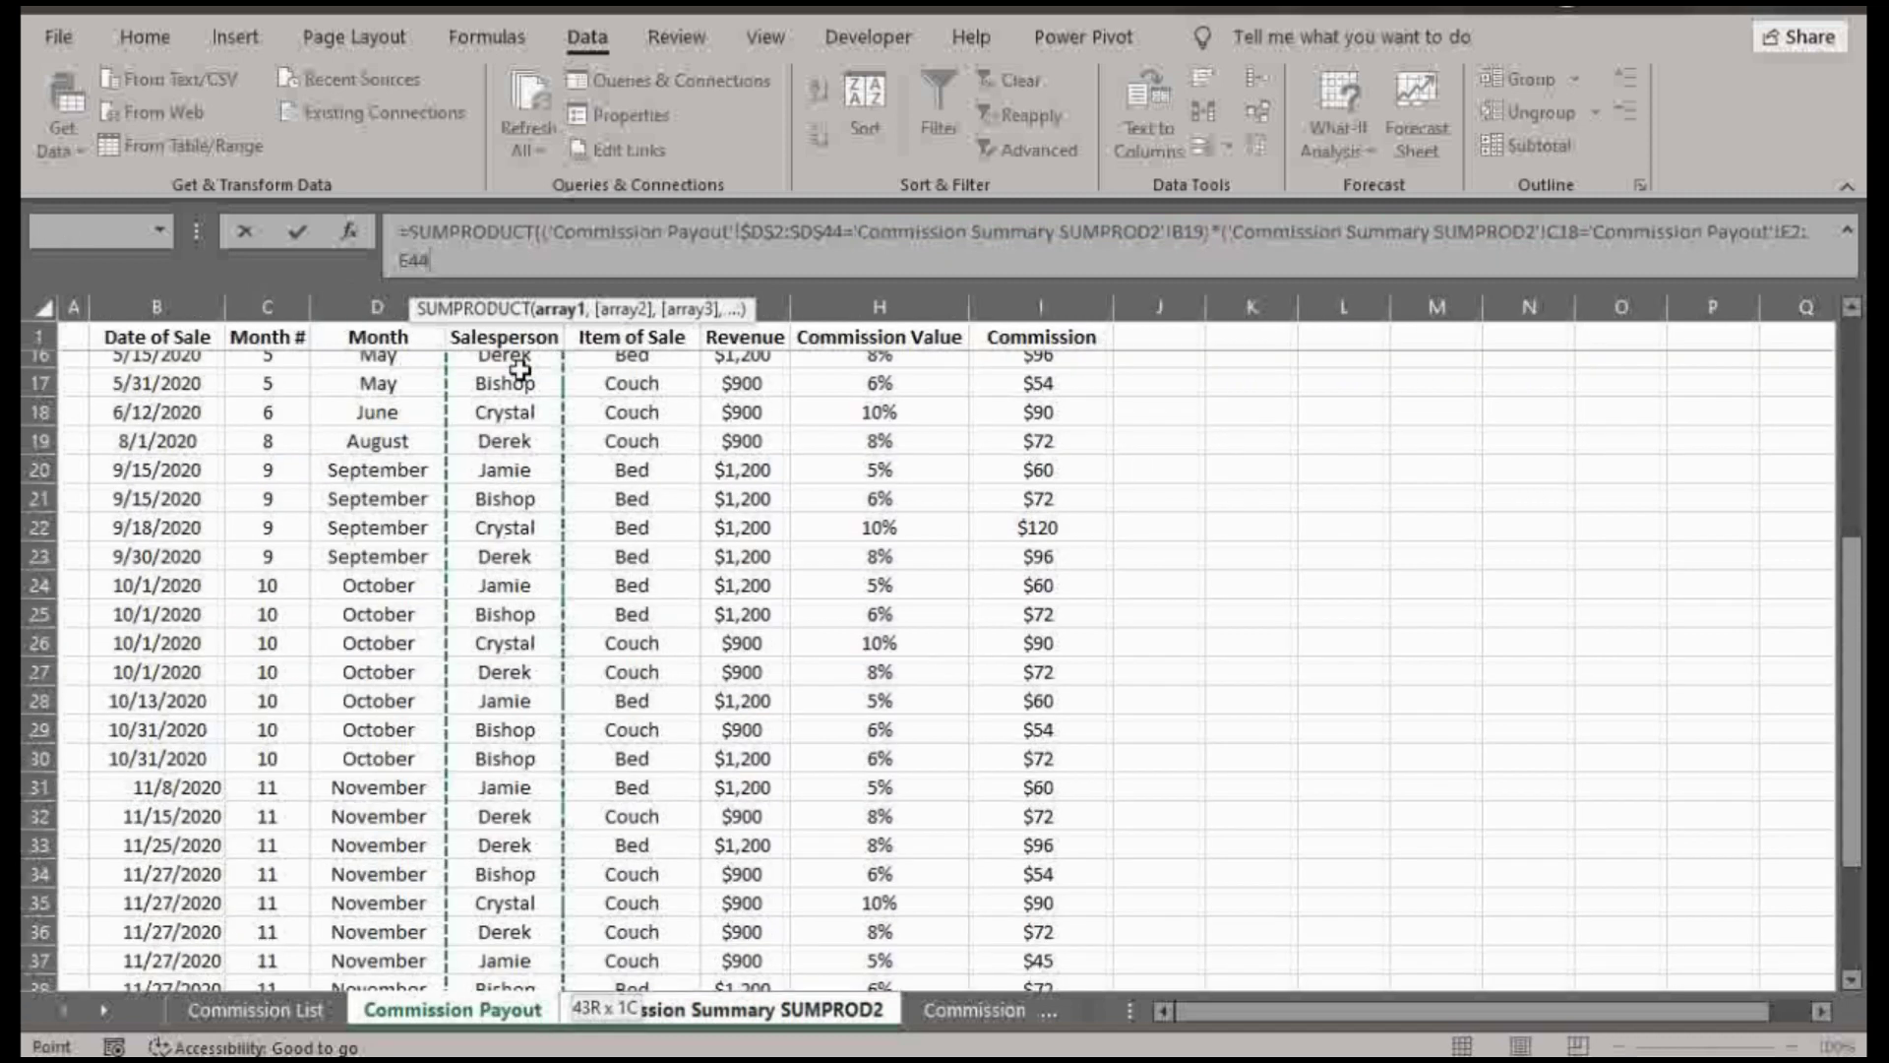
{"action": "left_click", "coordinate": [1778, 249]}
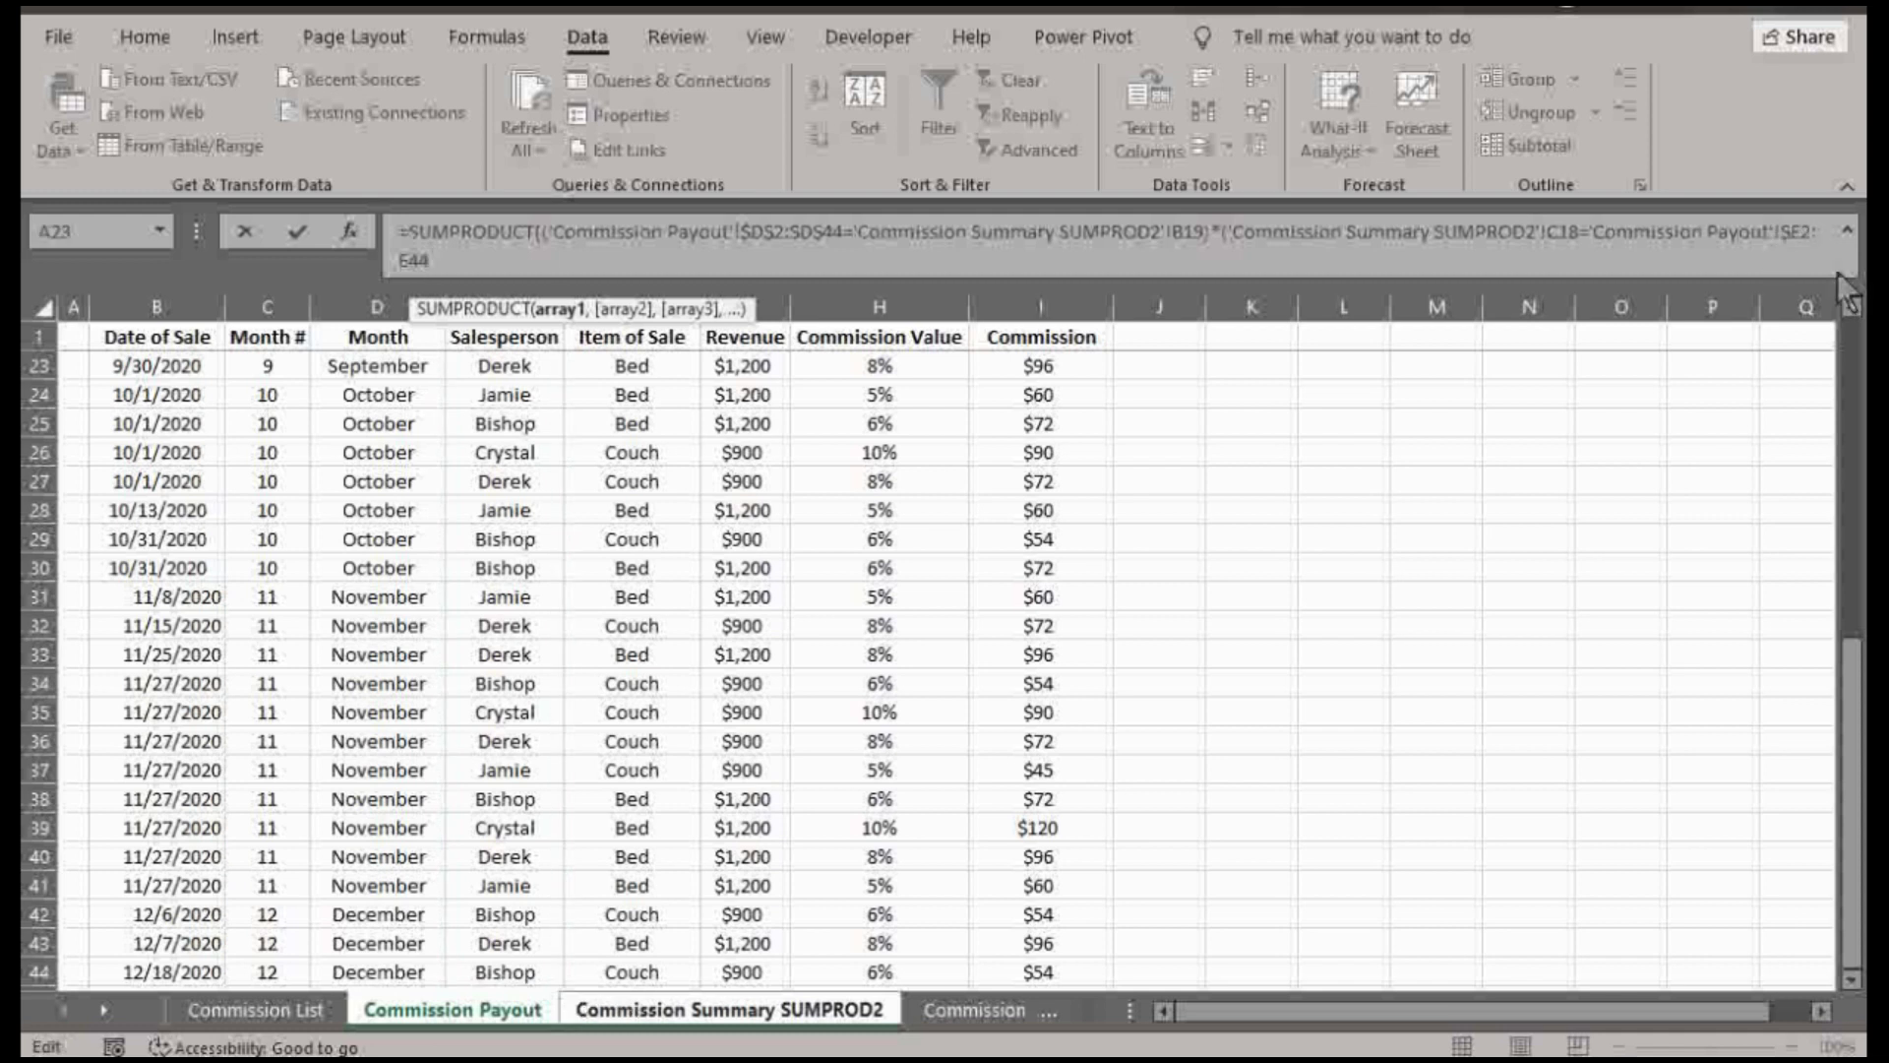
{"action": "left_click", "coordinate": [1810, 233]}
{"action": "key", "text": "F4"}
{"action": "double_click", "coordinate": [436, 261]}
{"action": "type", "text": ")"}
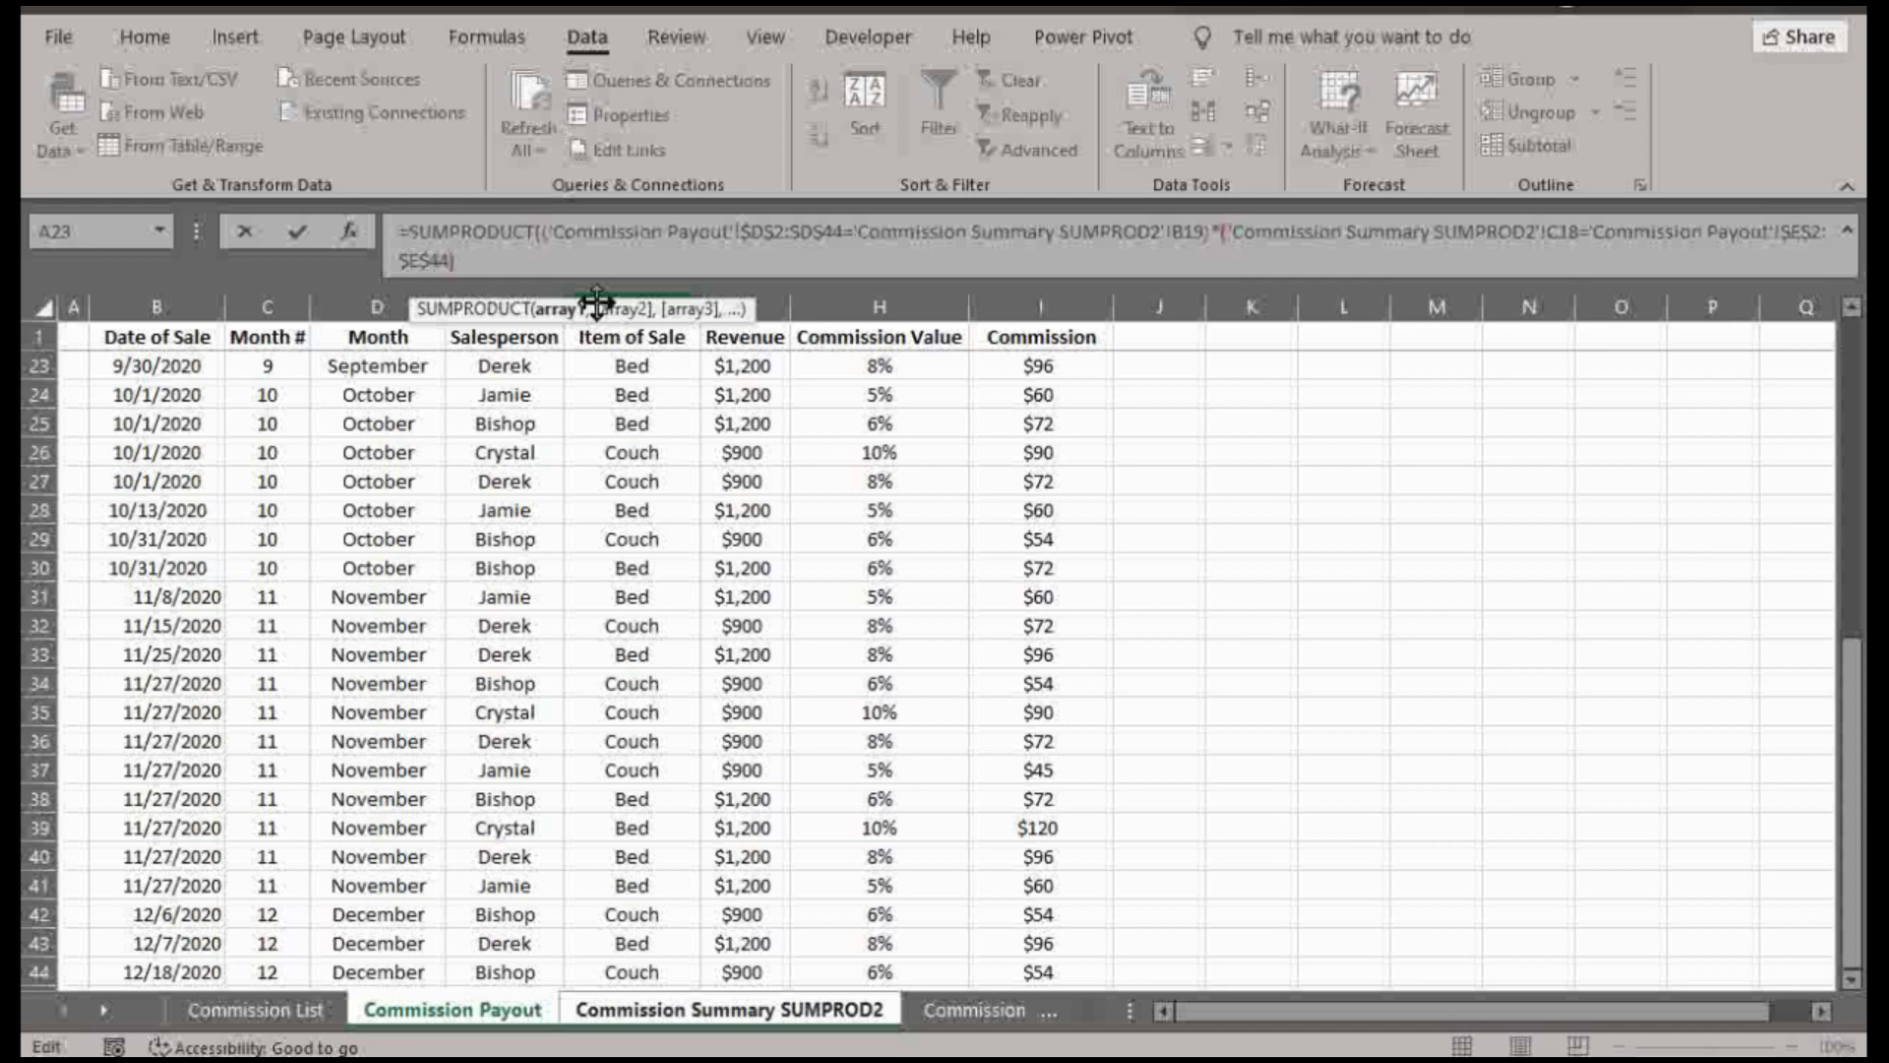
{"action": "type", "text": "*"}
{"action": "type", "text": "("}
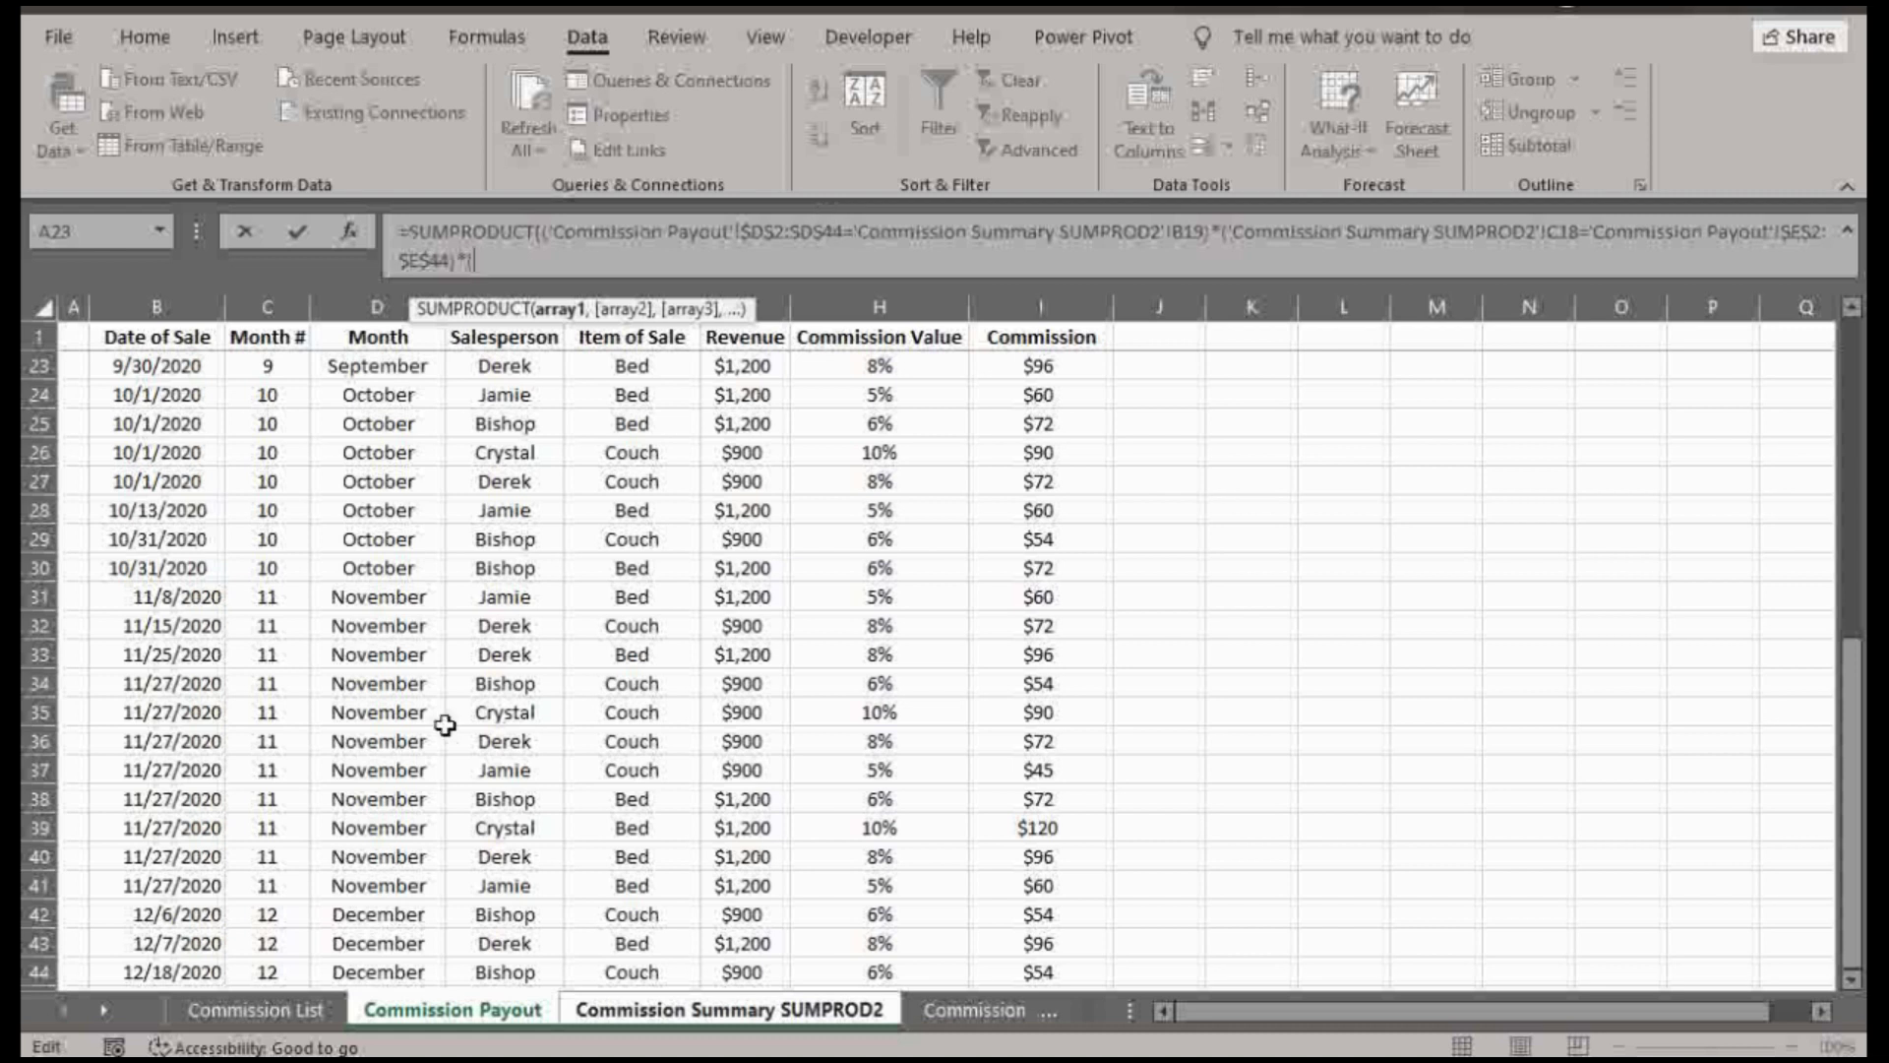
{"action": "scroll", "coordinate": [438, 719], "scroll_direction": "up", "scroll_amount": 6}
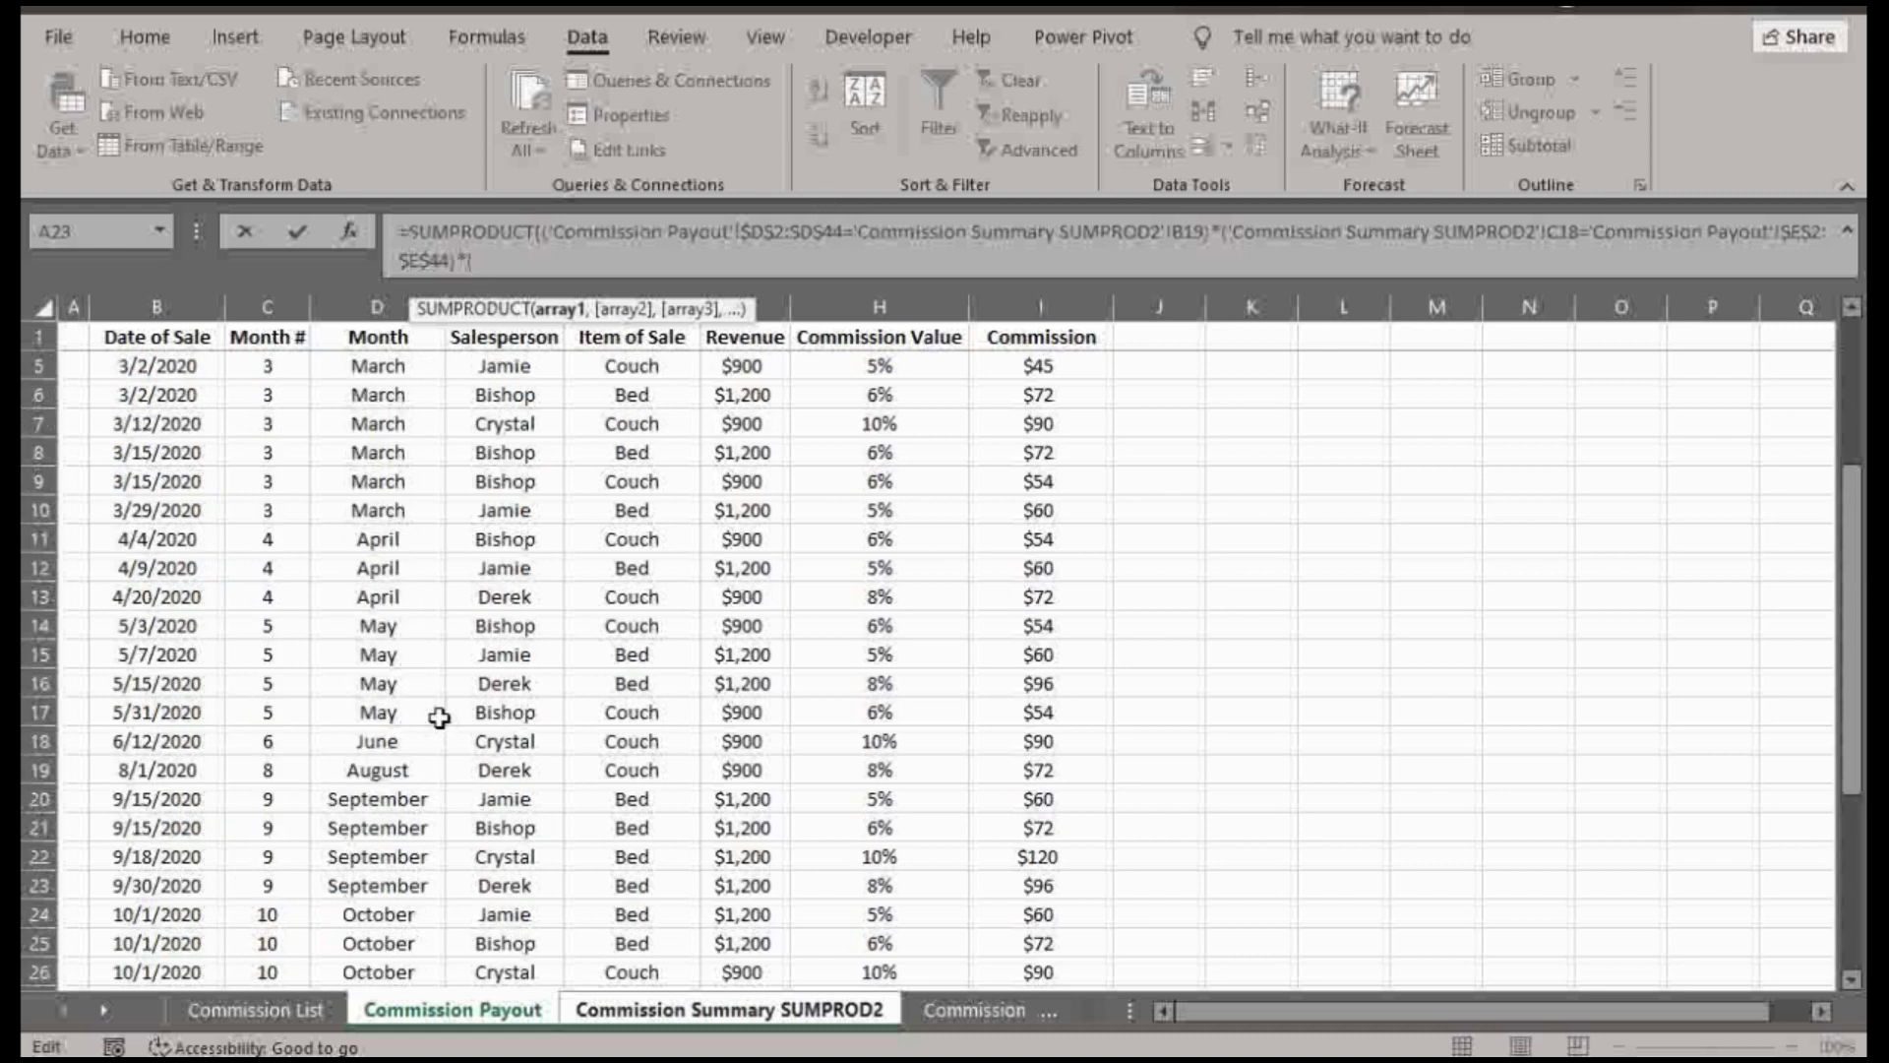
{"action": "scroll", "coordinate": [439, 718], "scroll_direction": "up", "scroll_amount": 3}
- Add an absolute $I$2:$I$44 commission range test for amounts above 90
{"action": "left_click", "coordinate": [1040, 365]}
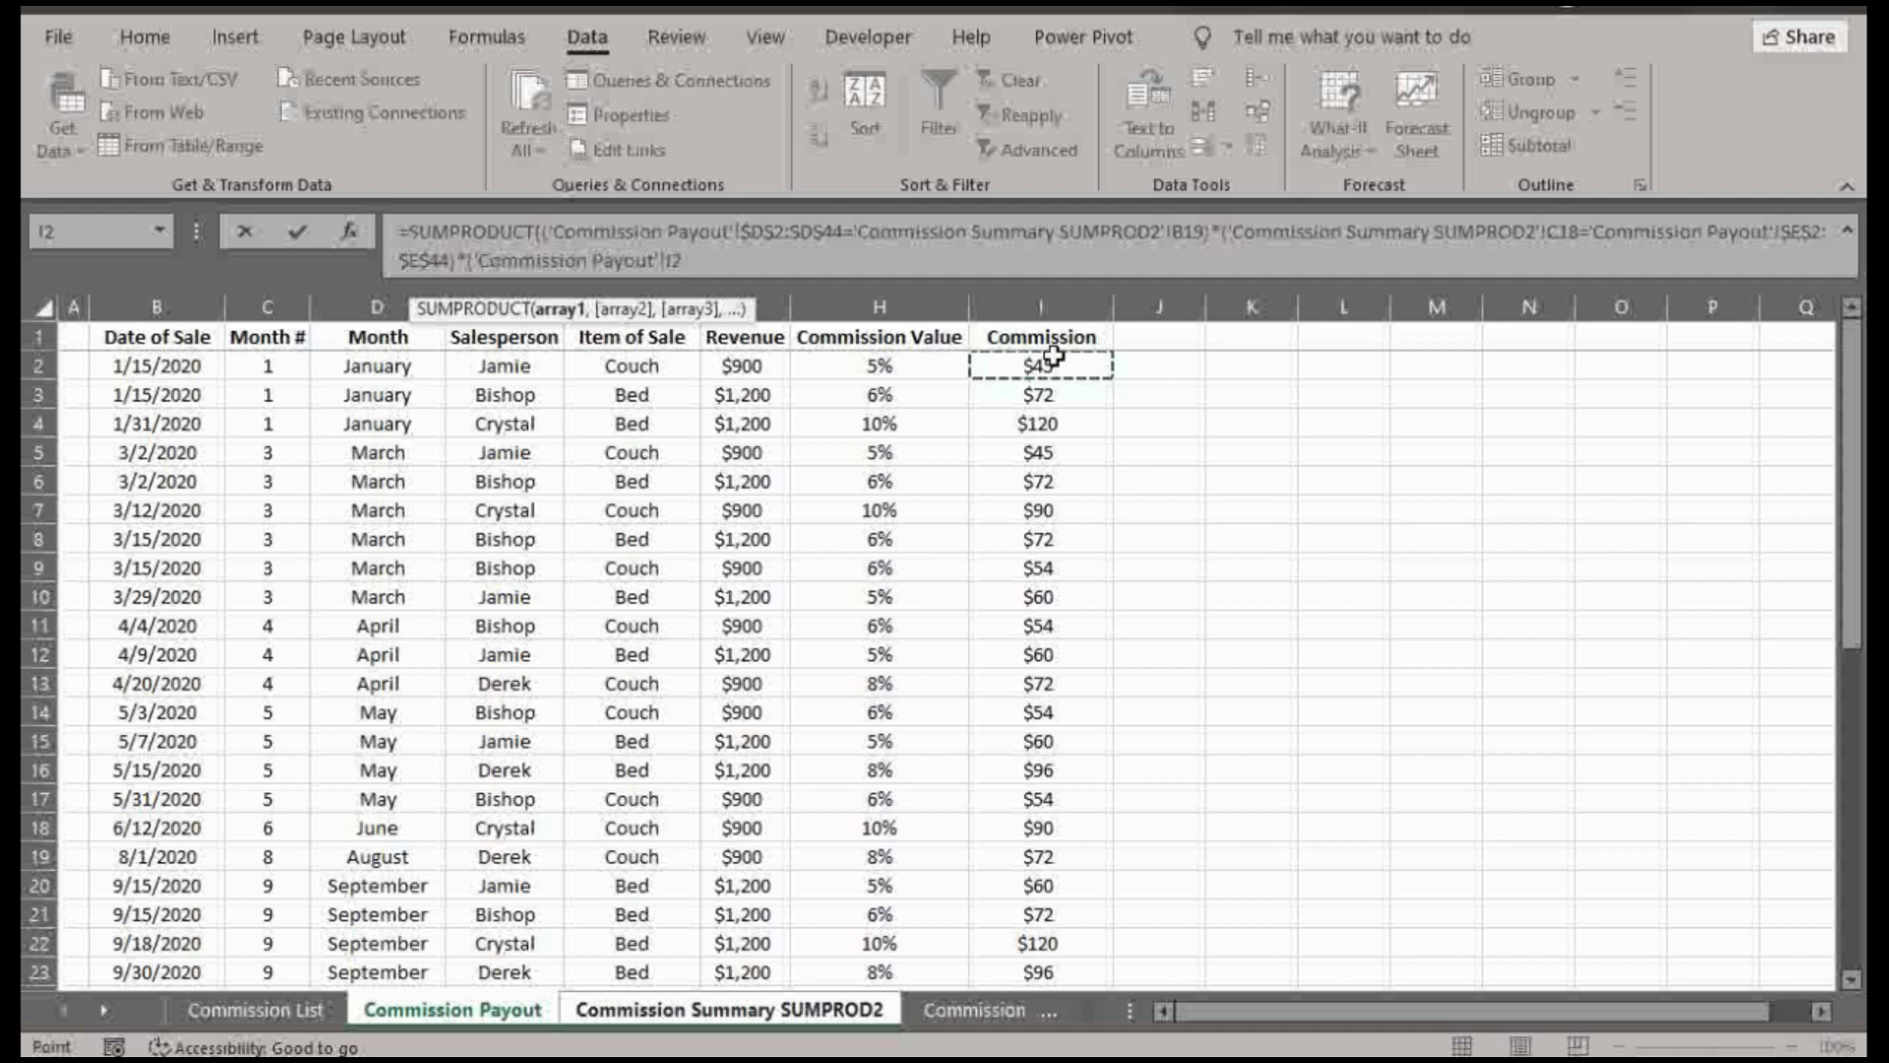
{"action": "key", "text": "ctrl+shift+Down"}
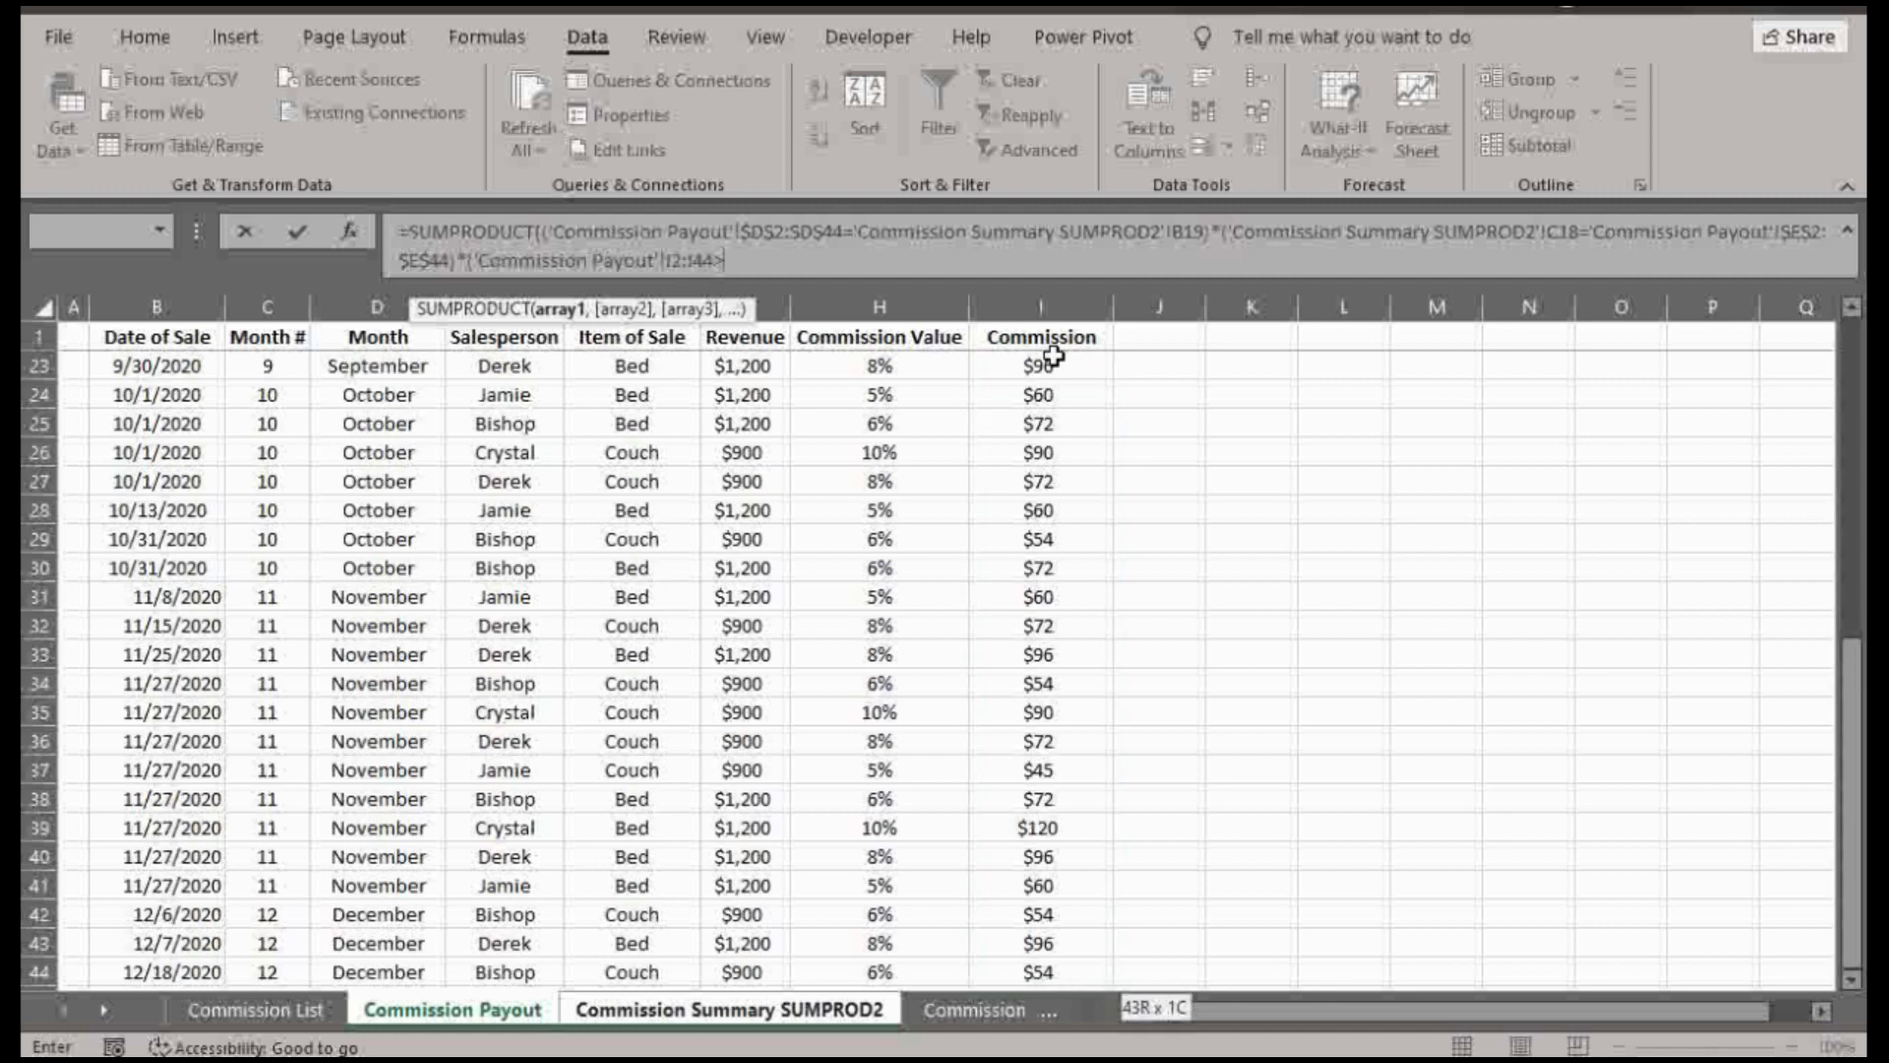
{"action": "type", "text": "90)"}
{"action": "left_click", "coordinate": [665, 259]}
{"action": "type", "text": "$"}
{"action": "key", "text": "Right"}
{"action": "type", "text": "$D"}
{"action": "type", "text": "$"}
{"action": "key", "text": "Right"}
{"action": "type", "text": "$"}
{"action": "left_click", "coordinate": [850, 262]}
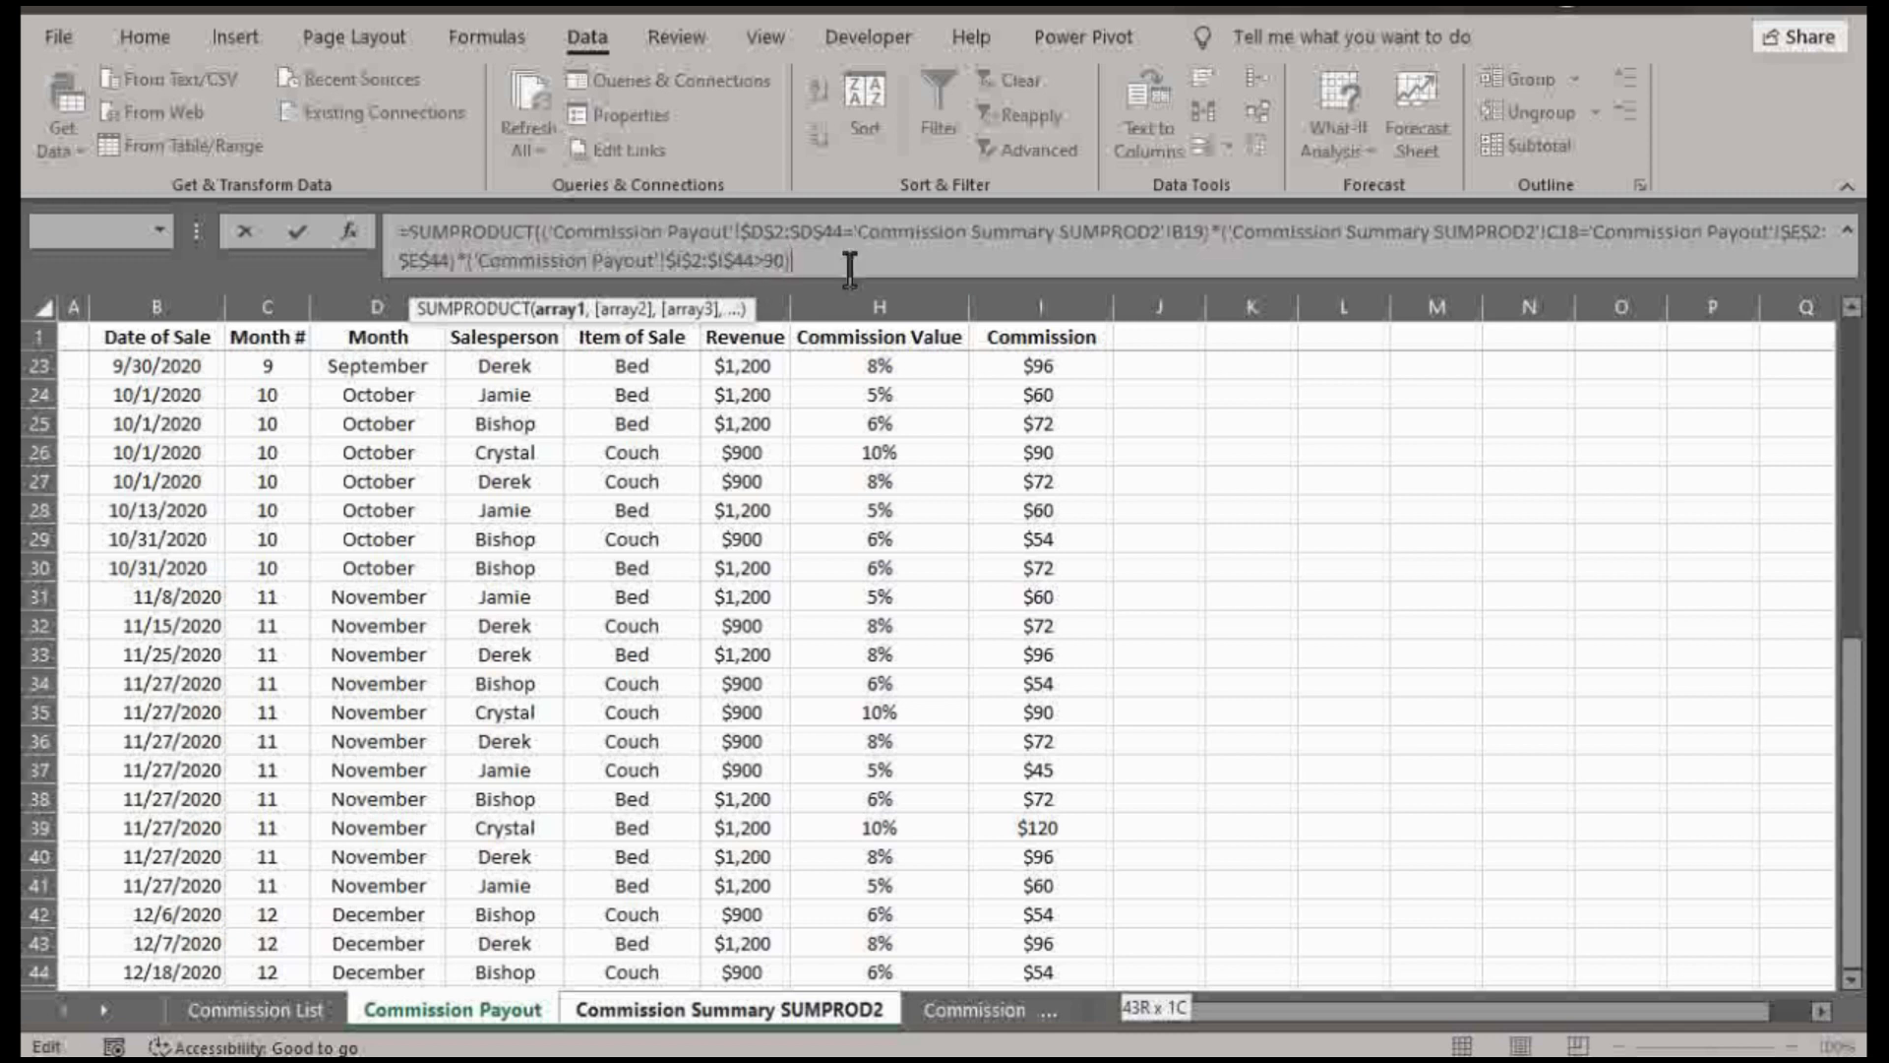
{"action": "type", "text": "*"}
{"action": "scroll", "coordinate": [1219, 492], "scroll_direction": "up", "scroll_amount": 7}
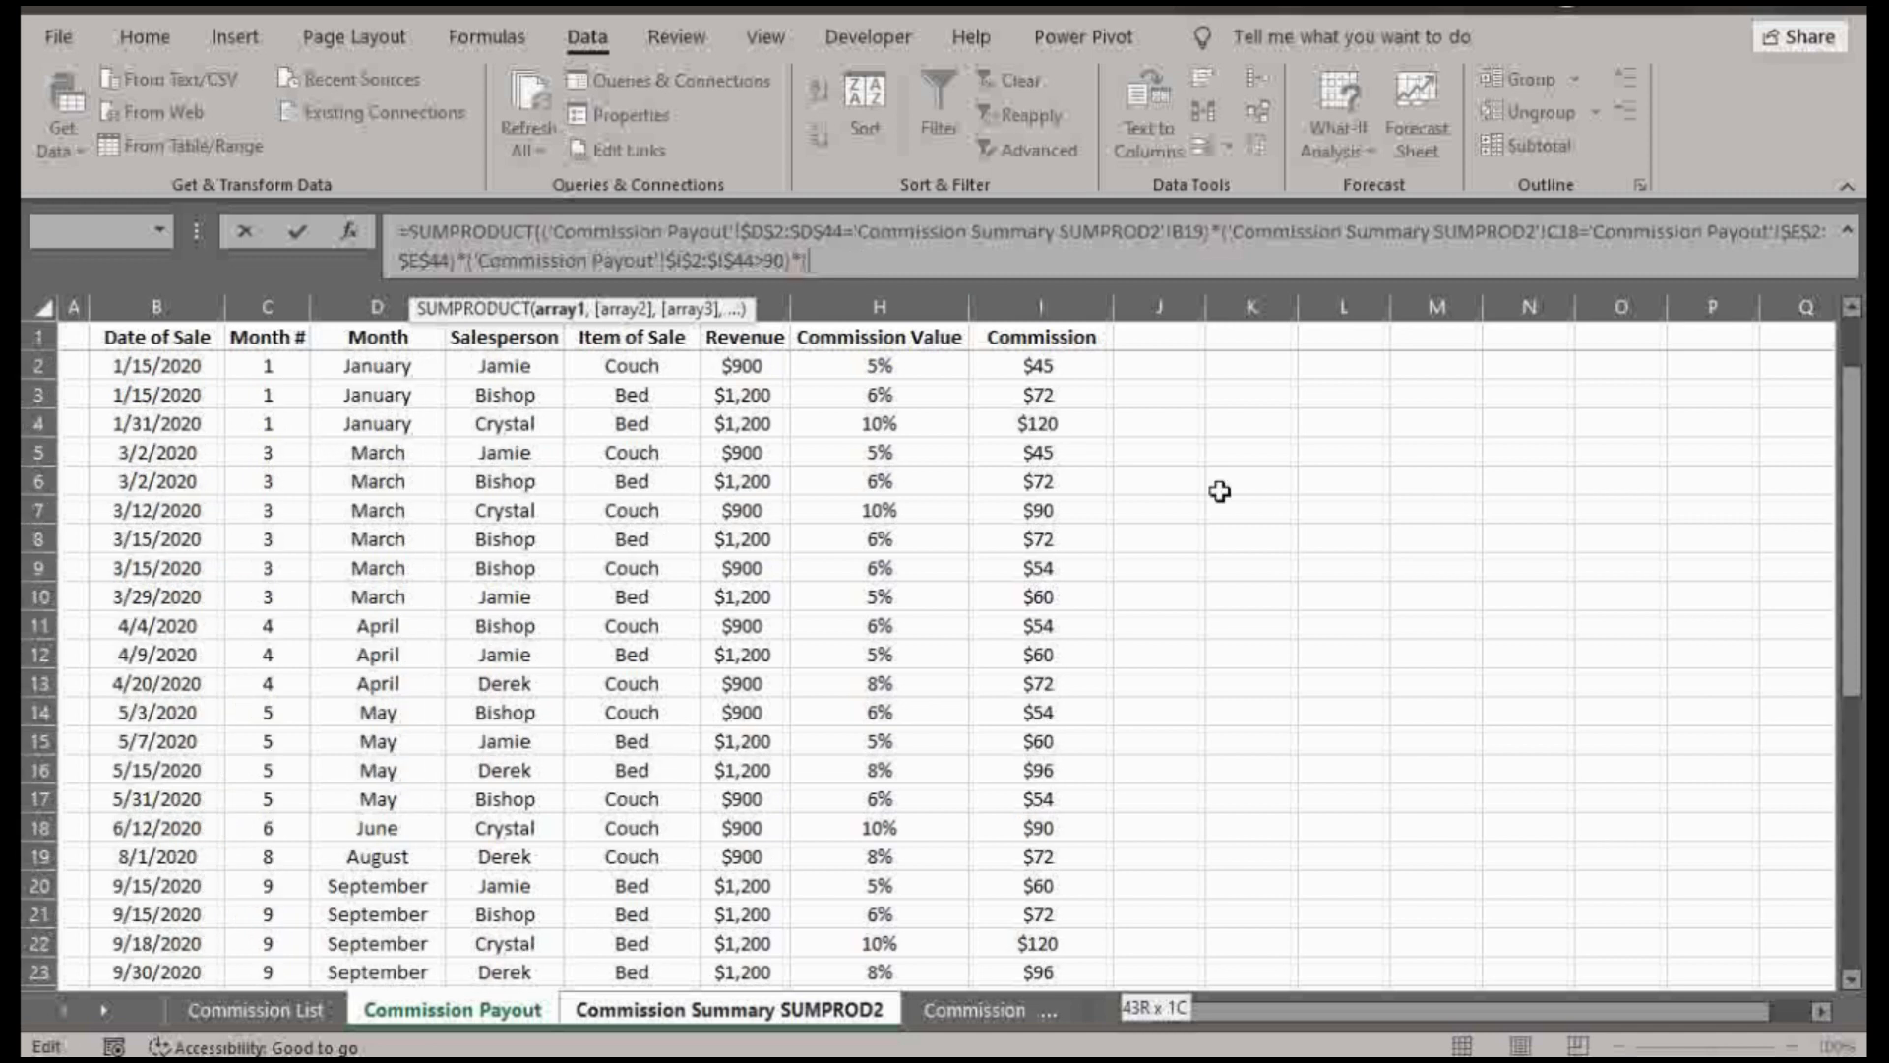
- Multiply by the absolute $I$2:$I$44 commission amounts and commit, showing $0
{"action": "left_click", "coordinate": [1041, 366]}
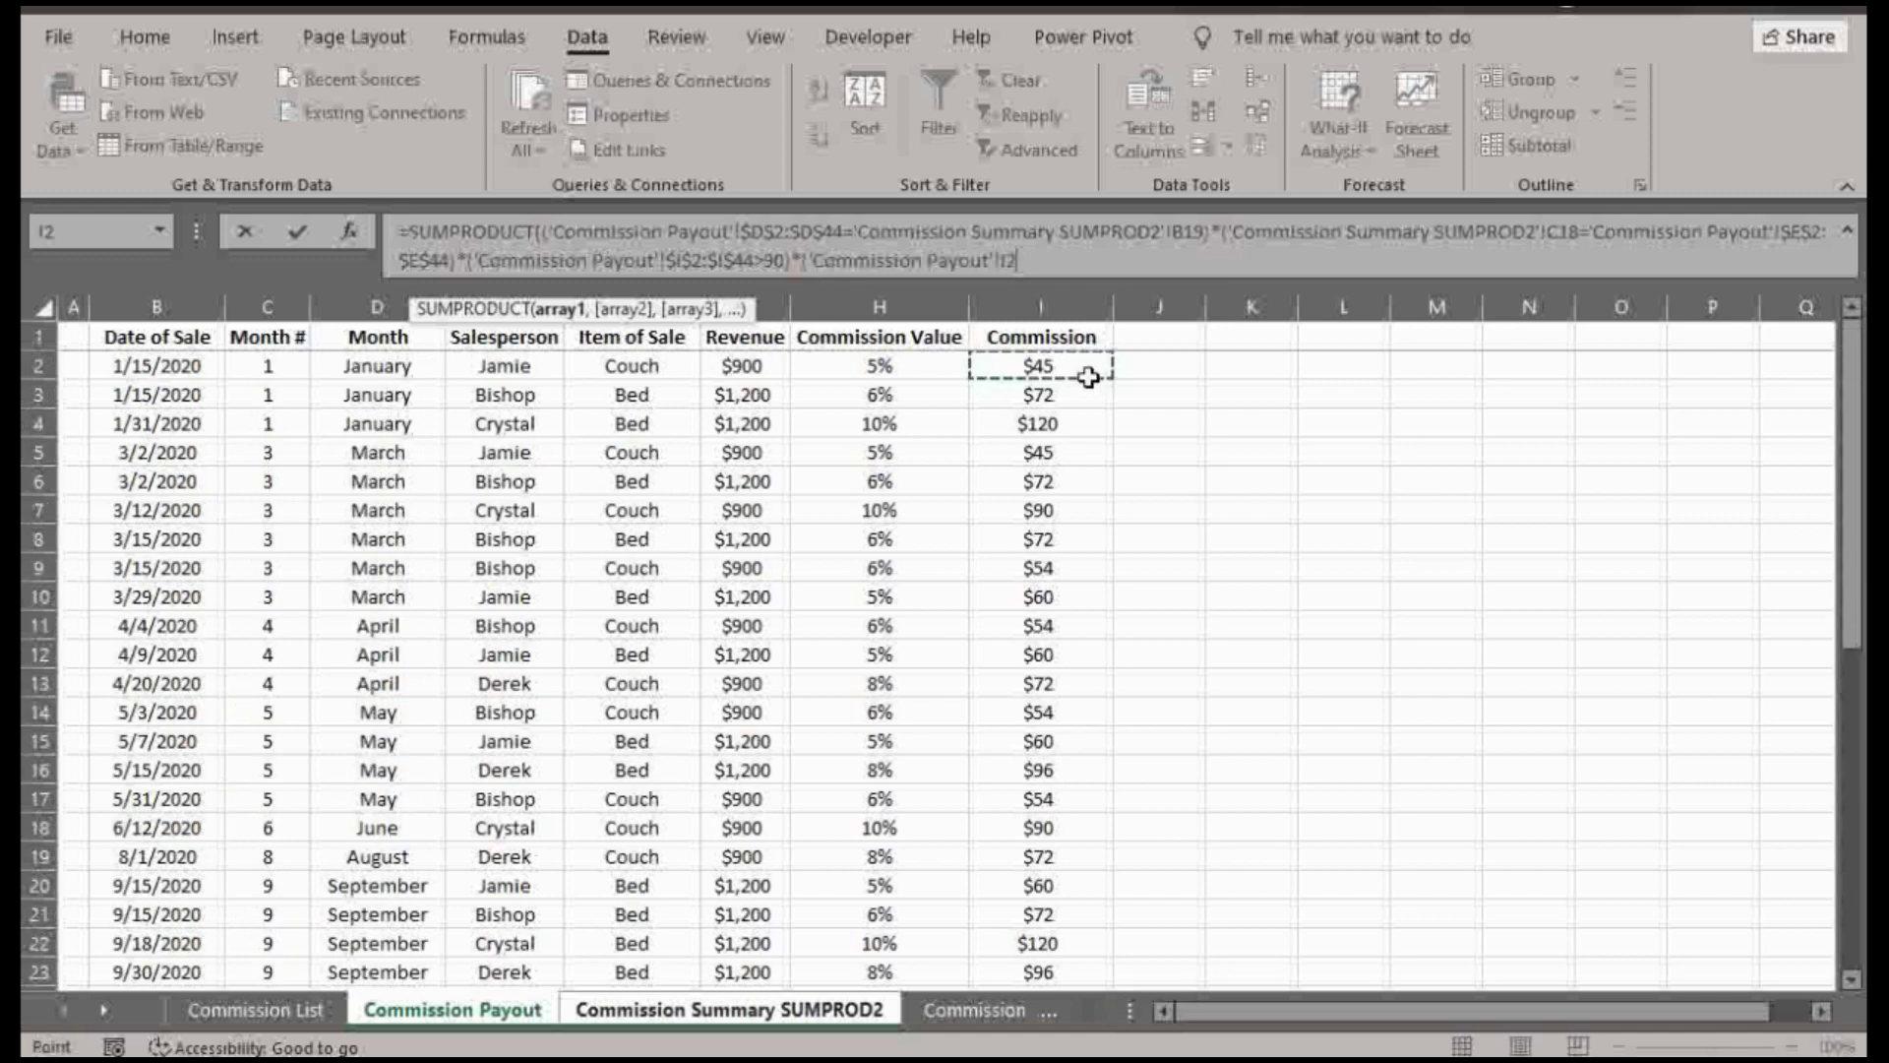
{"action": "key", "text": "ctrl+shift+Down"}
{"action": "key", "text": "F2"}
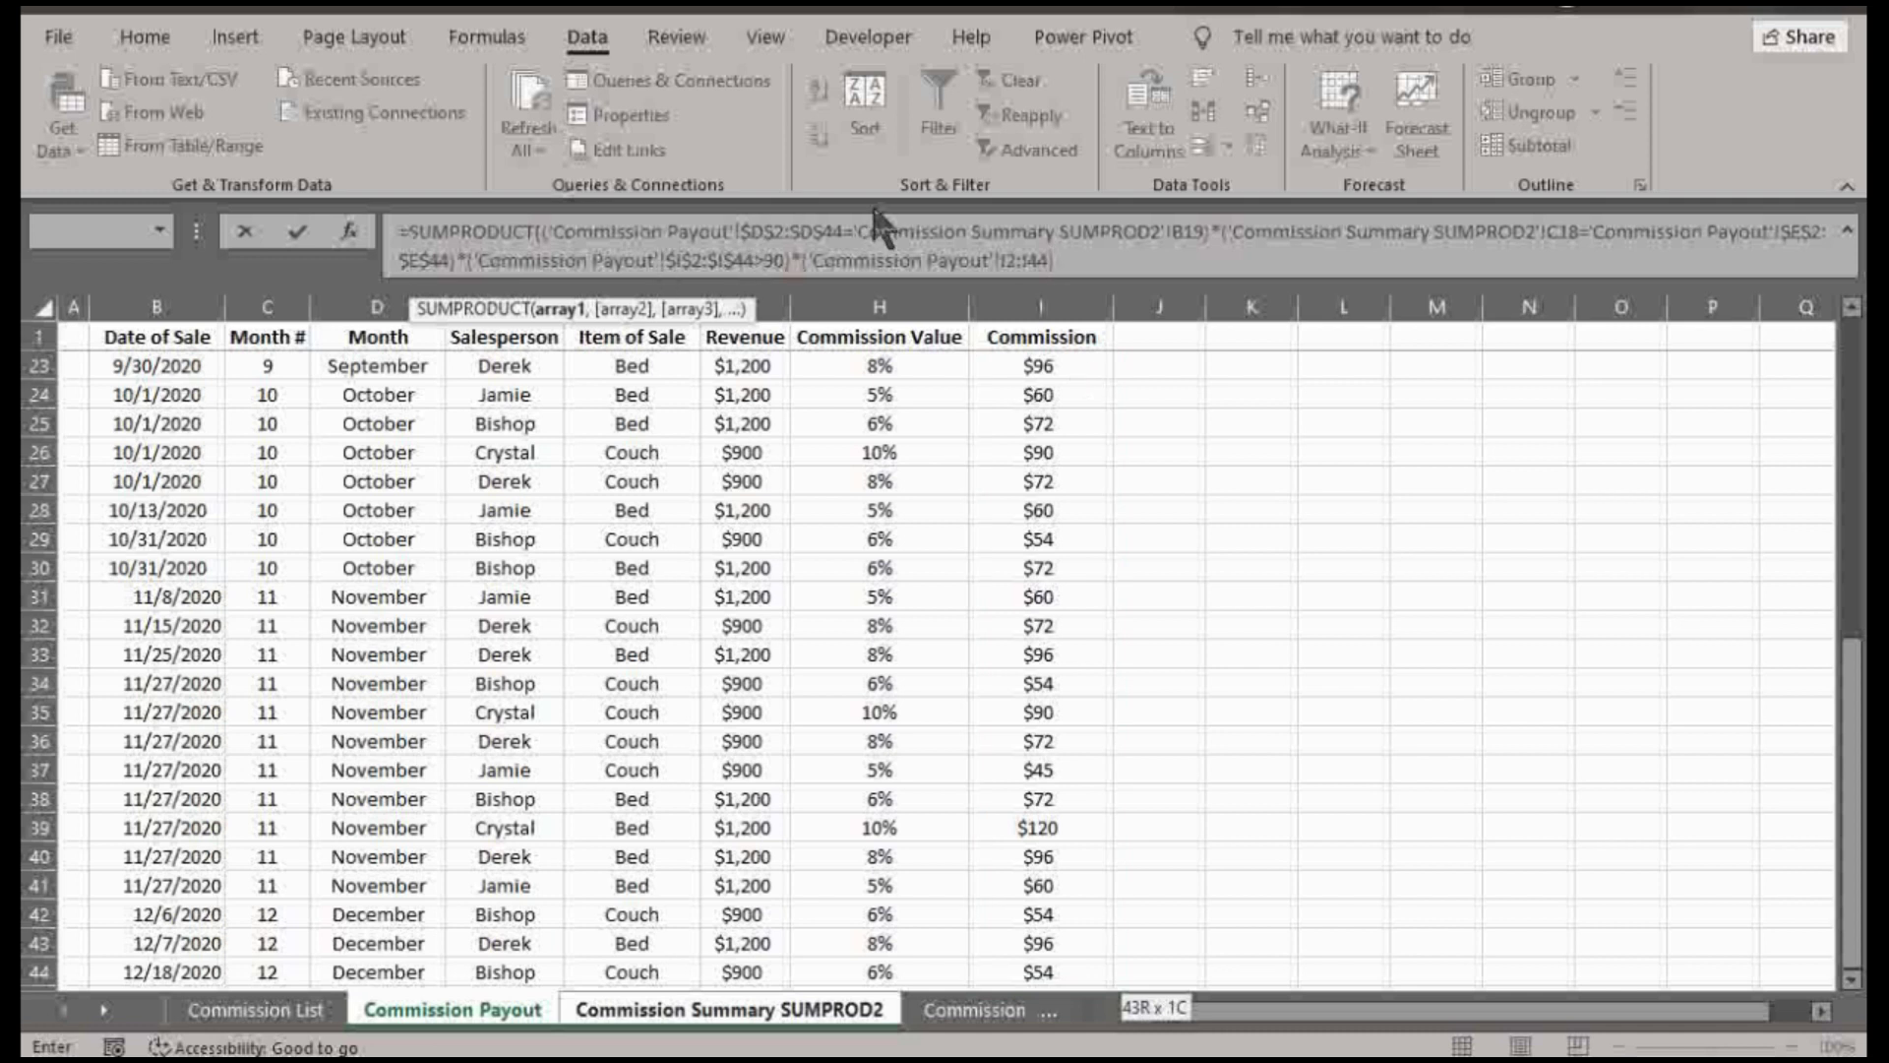
{"action": "left_click", "coordinate": [1007, 259]}
{"action": "type", "text": "$D"}
{"action": "type", "text": "$I$"}
{"action": "left_click", "coordinate": [1046, 261]}
{"action": "type", "text": "$I$"}
{"action": "key", "text": "End"}
{"action": "type", "text": "))"}
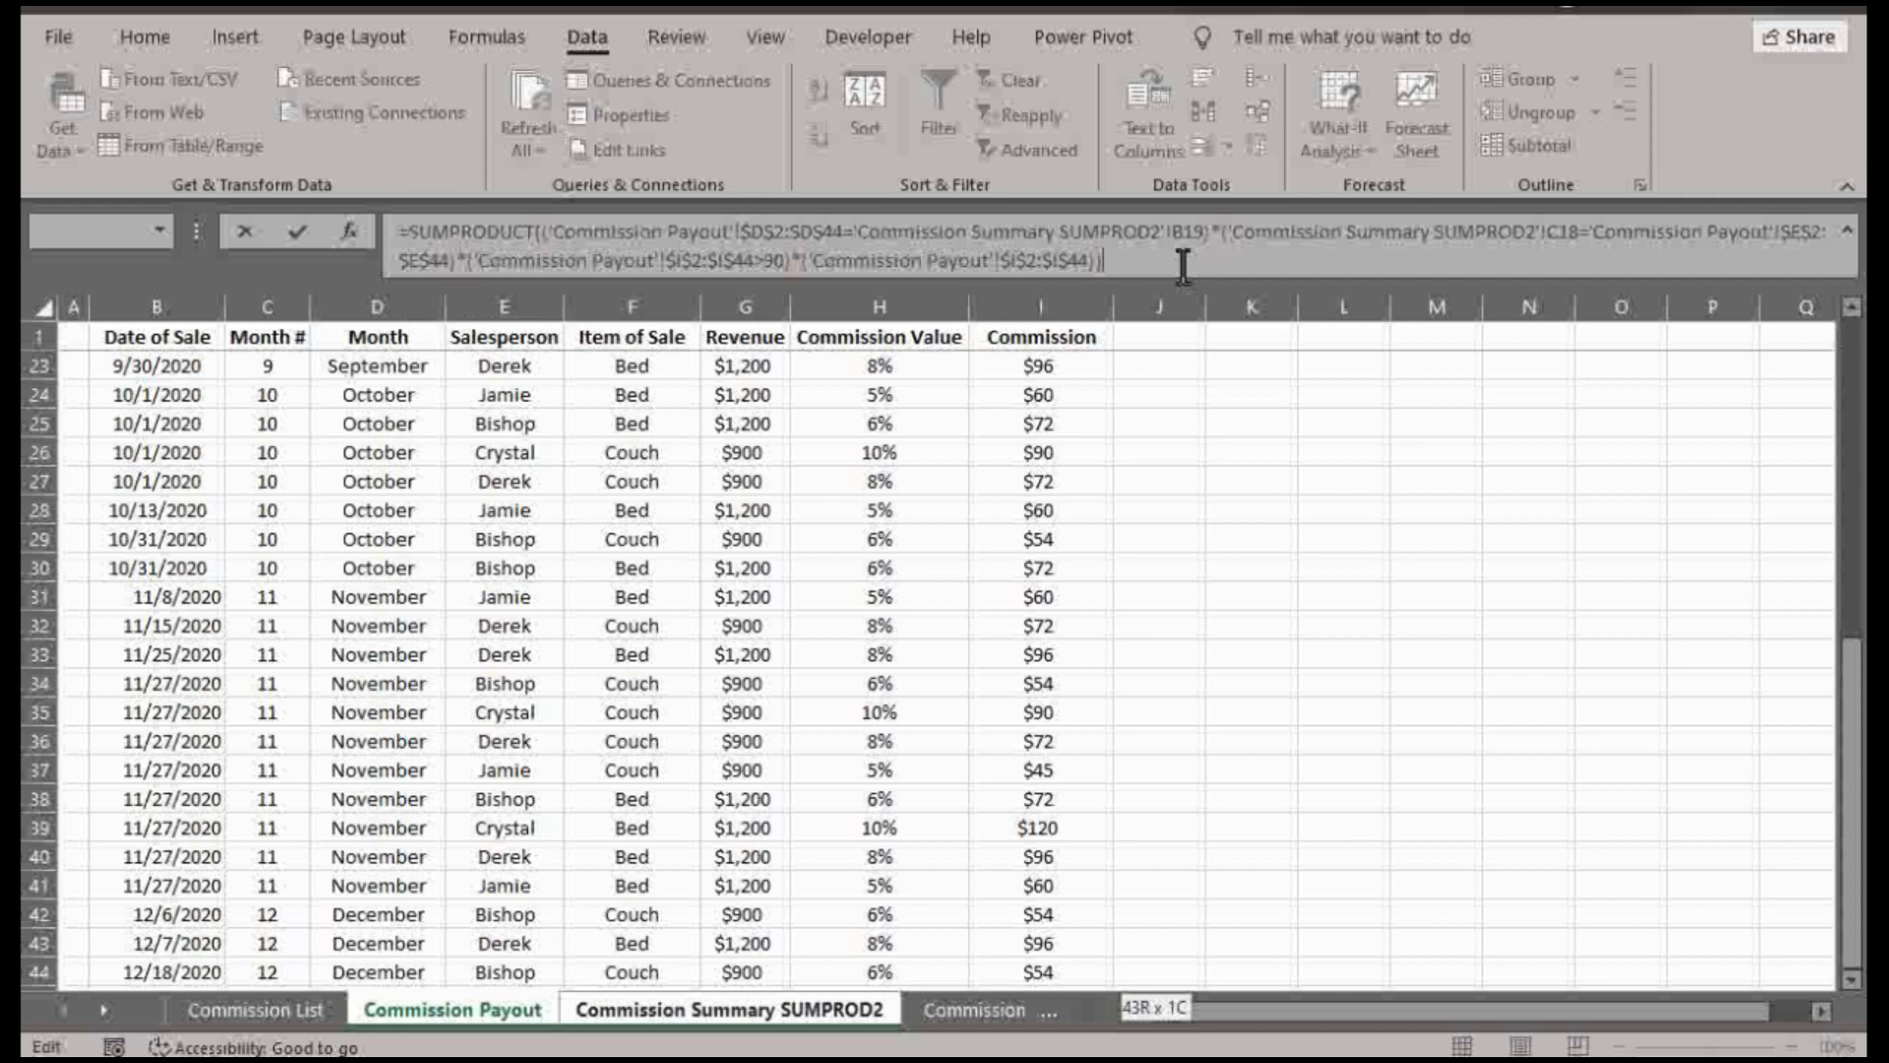
{"action": "key", "text": "Return"}
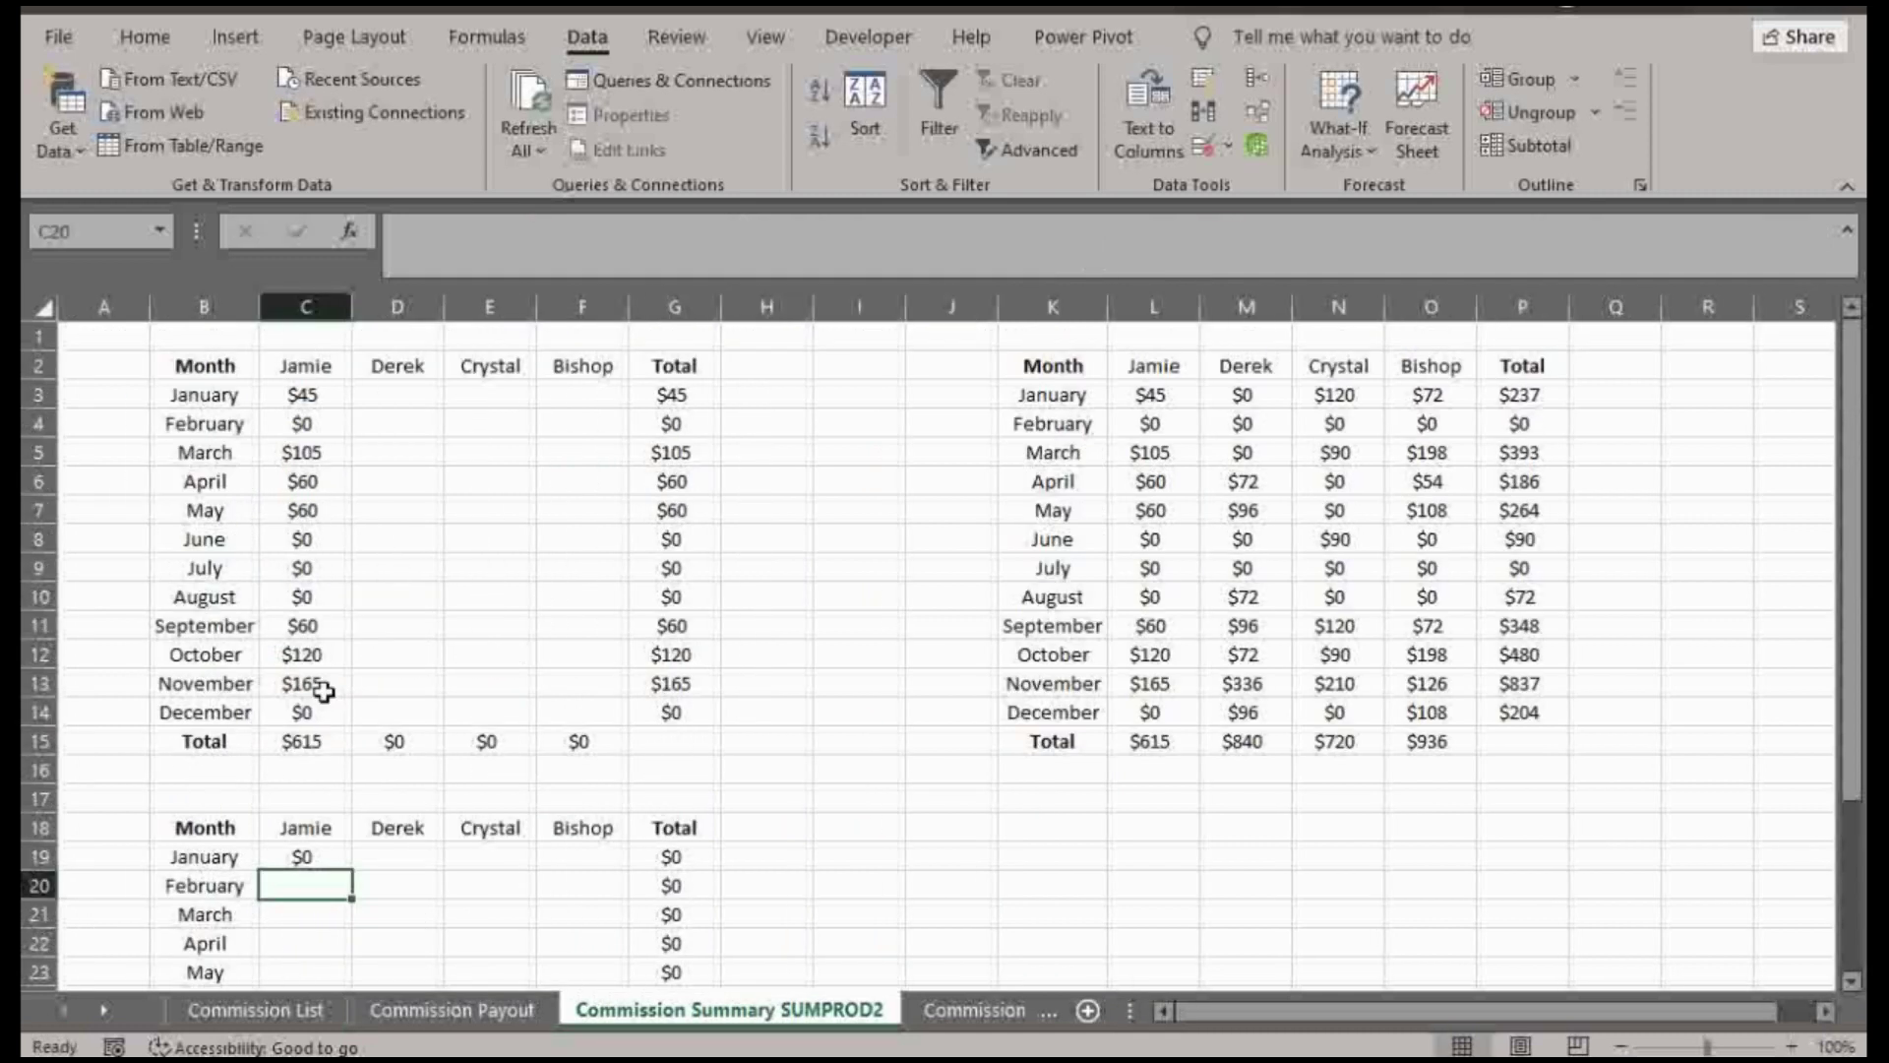
- Review Jamie's C19 over-$90 formula, fill it through December, then undo the fill
{"action": "left_click", "coordinate": [304, 682]}
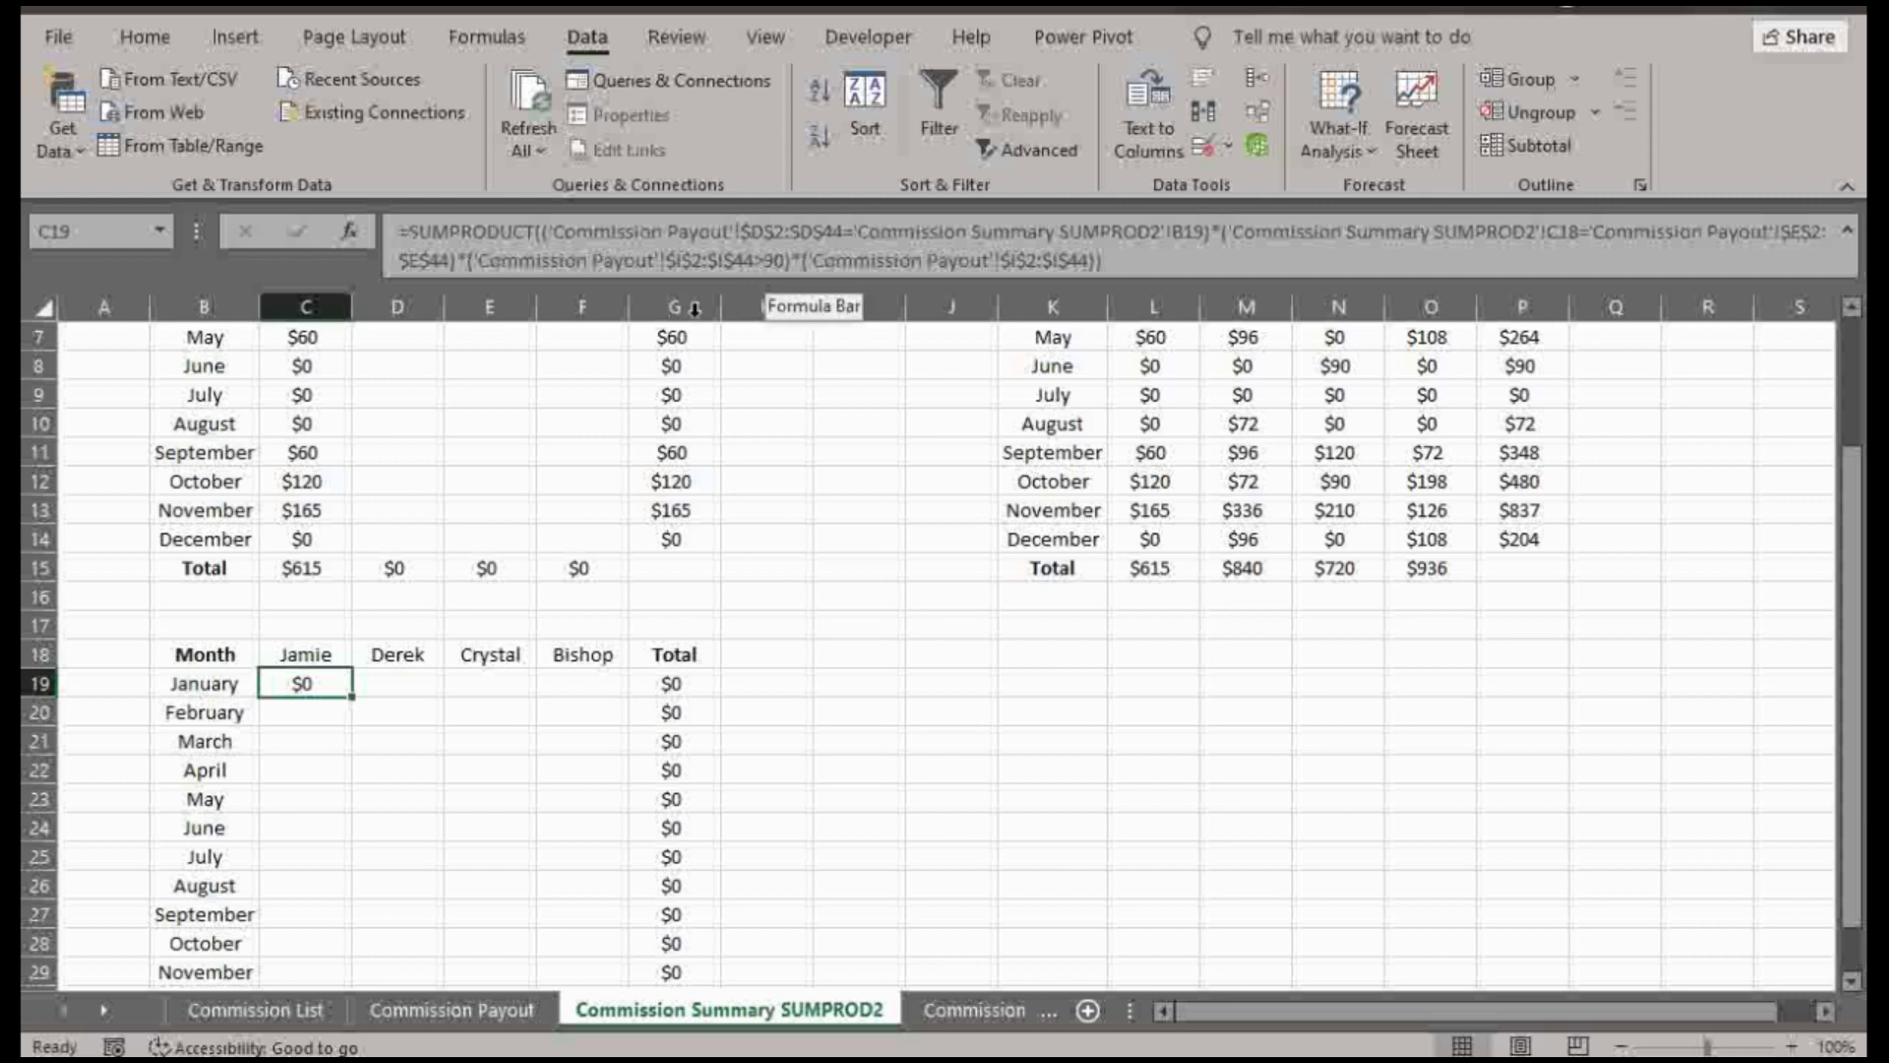
{"action": "scroll", "coordinate": [368, 590], "scroll_direction": "down", "scroll_amount": 3}
{"action": "double_click", "coordinate": [350, 436]}
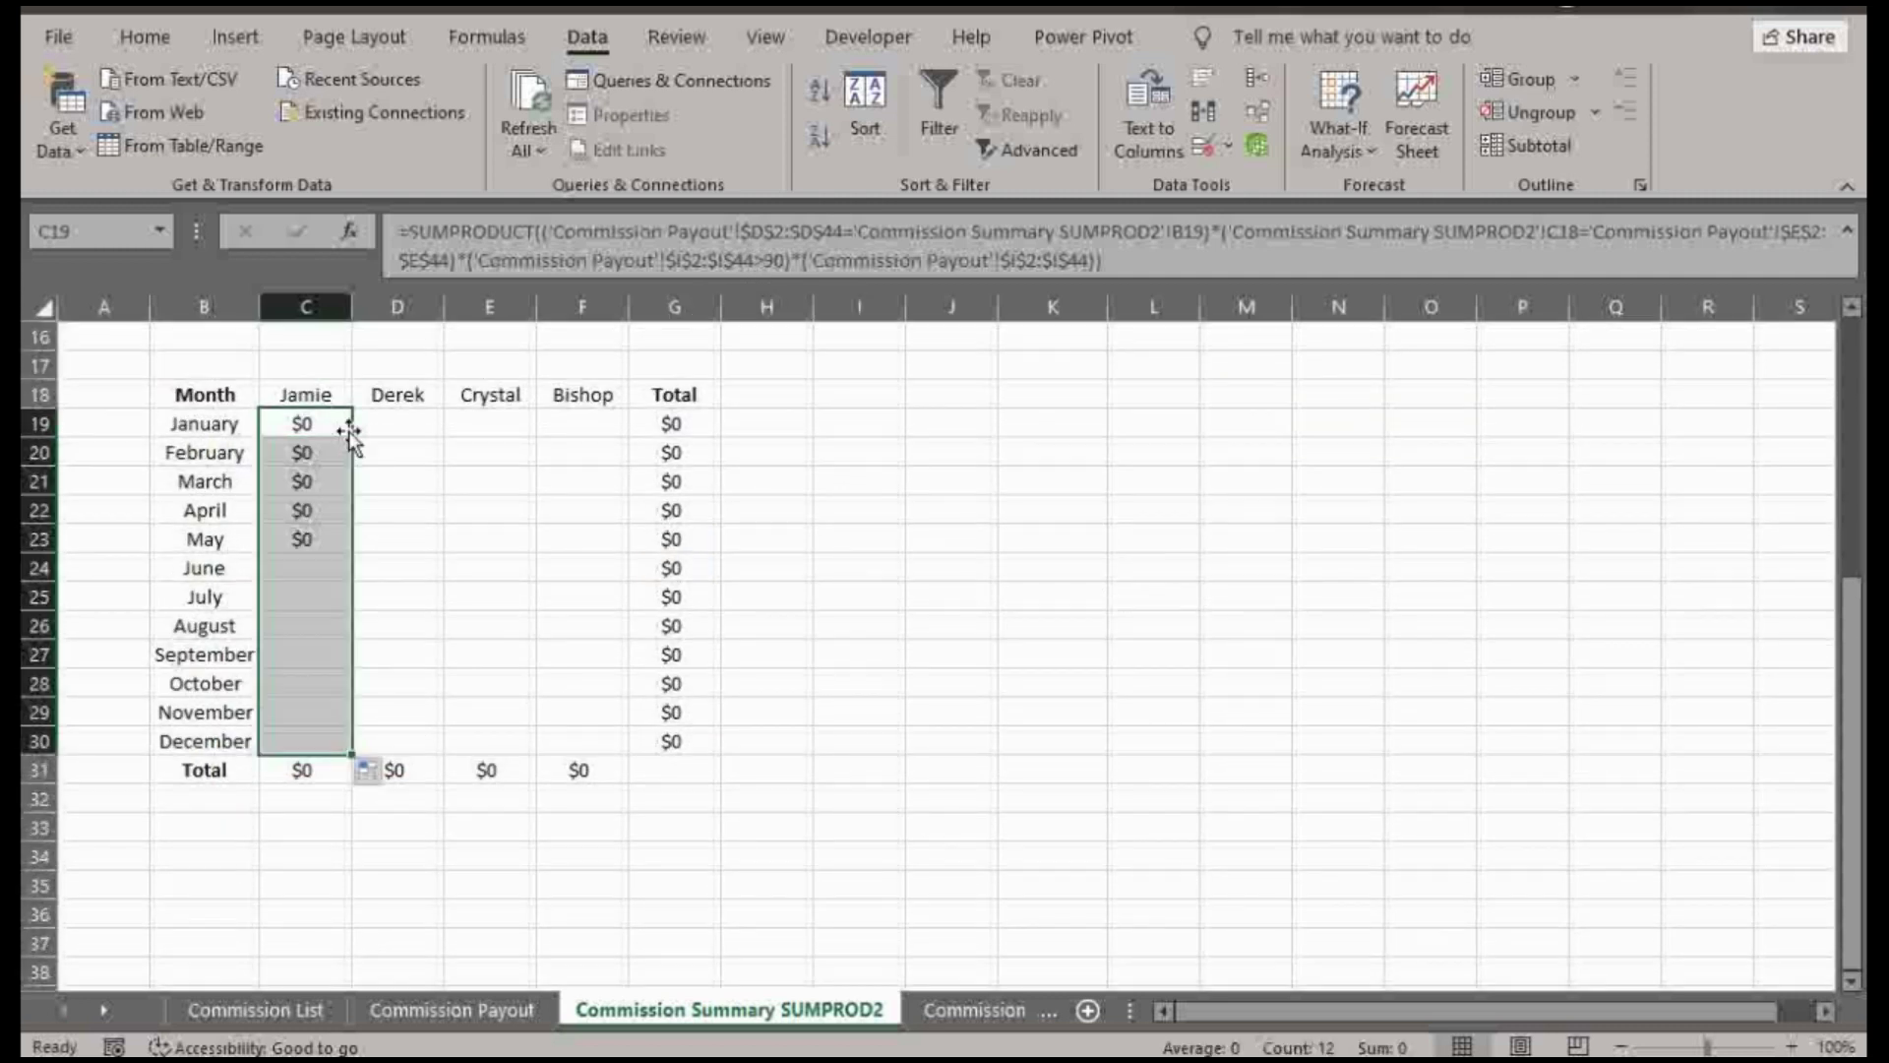
{"action": "scroll", "coordinate": [384, 518], "scroll_direction": "up", "scroll_amount": 3}
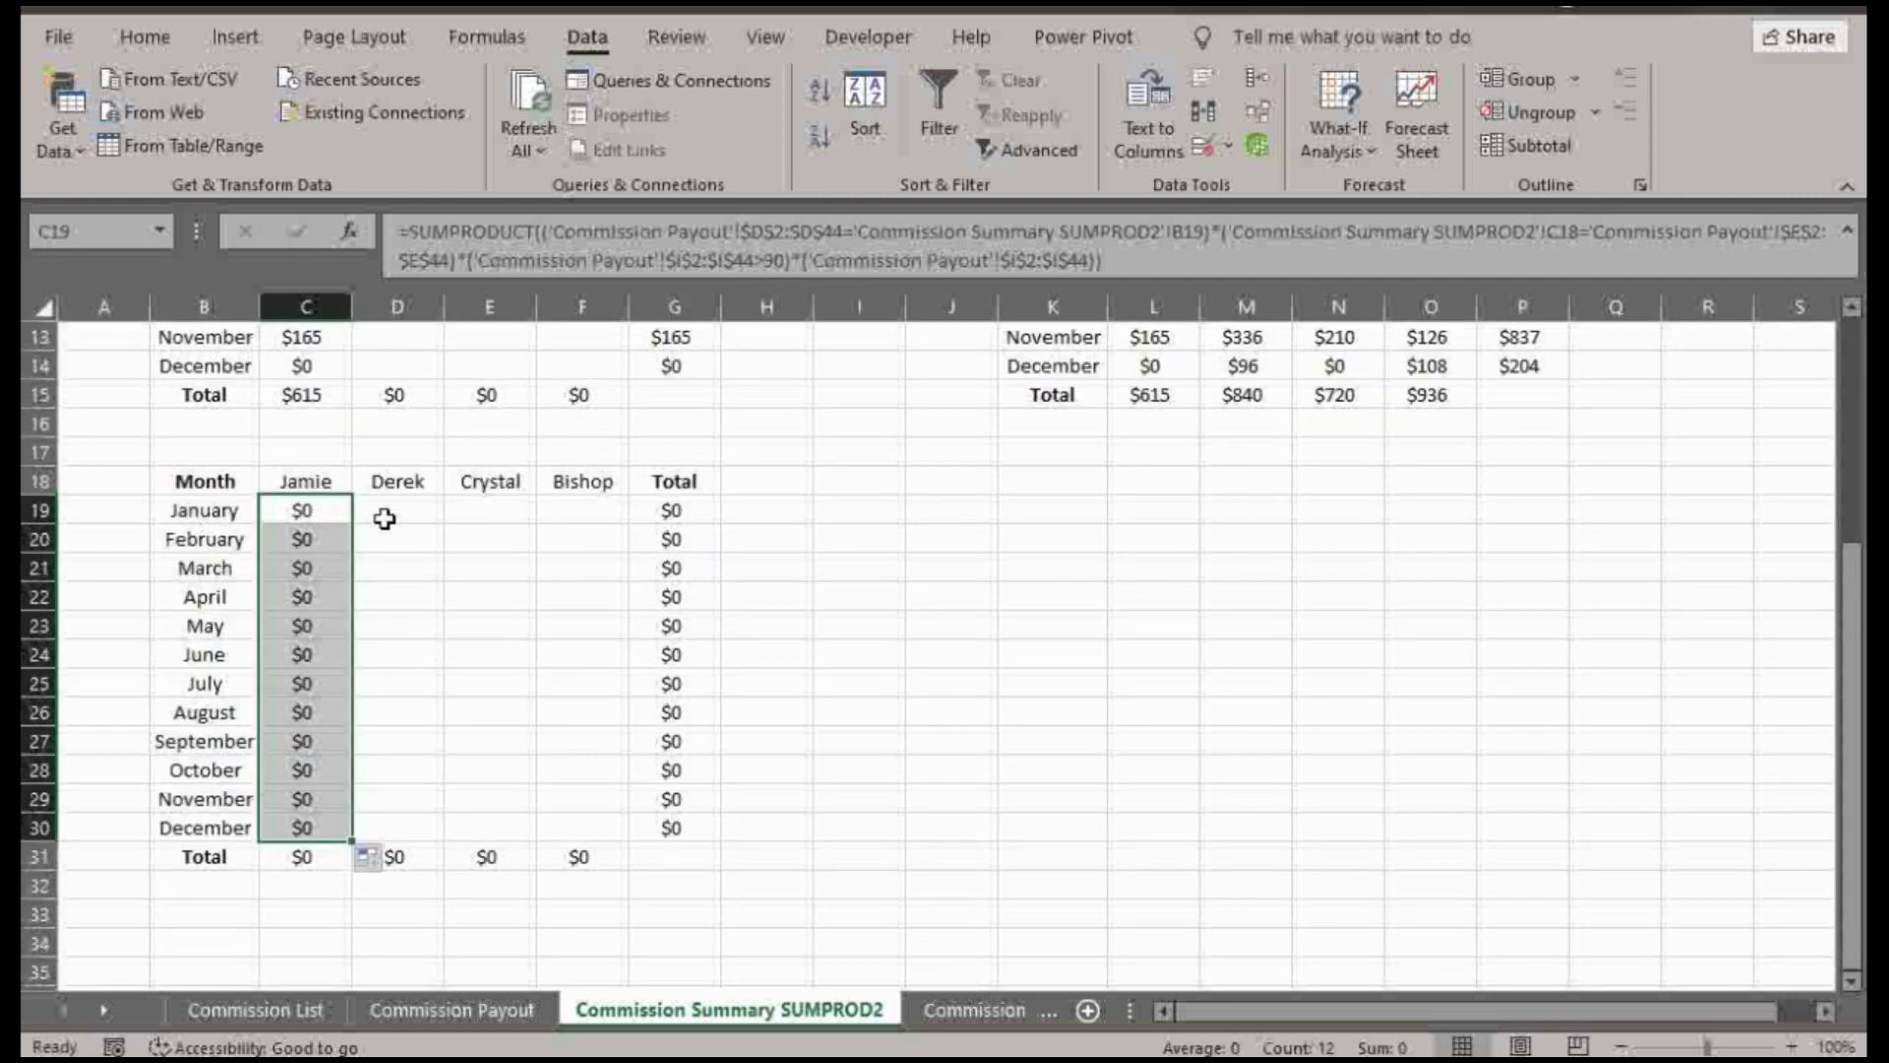
{"action": "key", "text": "ctrl+z"}
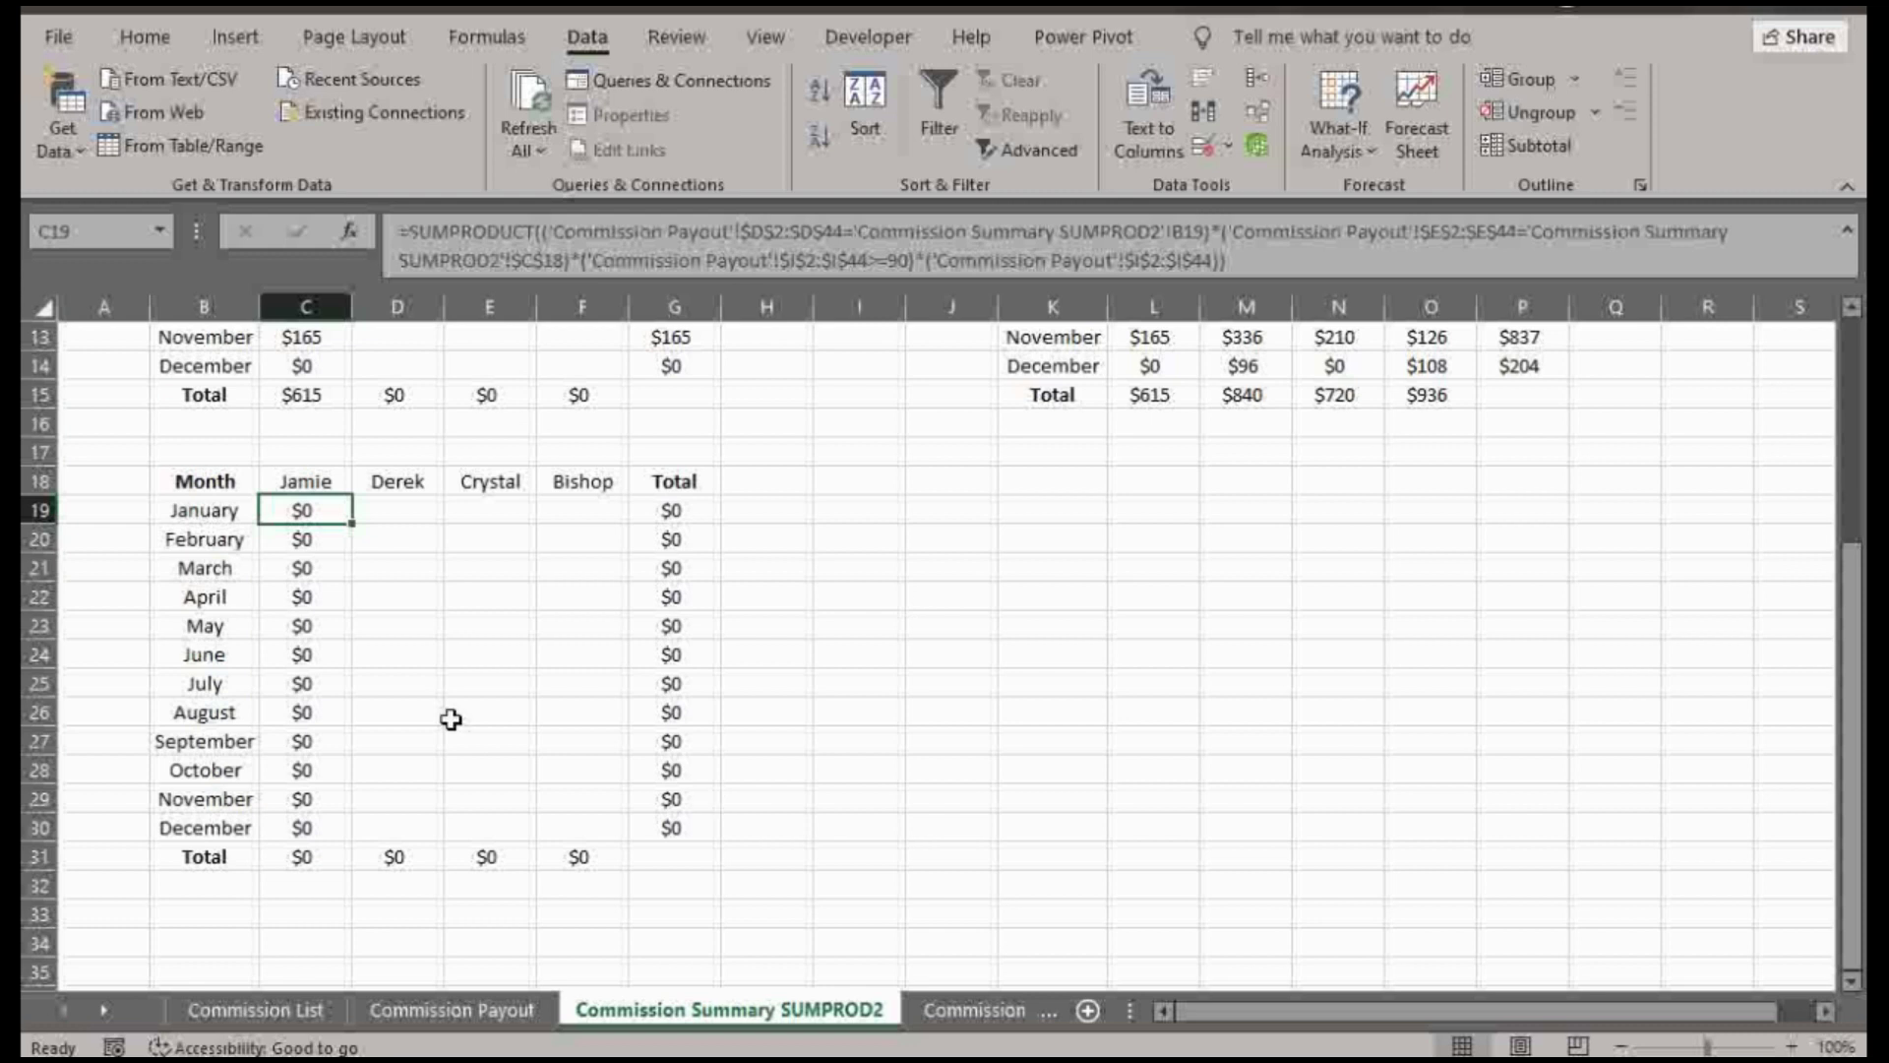
{"action": "left_click", "coordinate": [473, 1010]}
{"action": "key", "text": "ctrl+shift+l"}
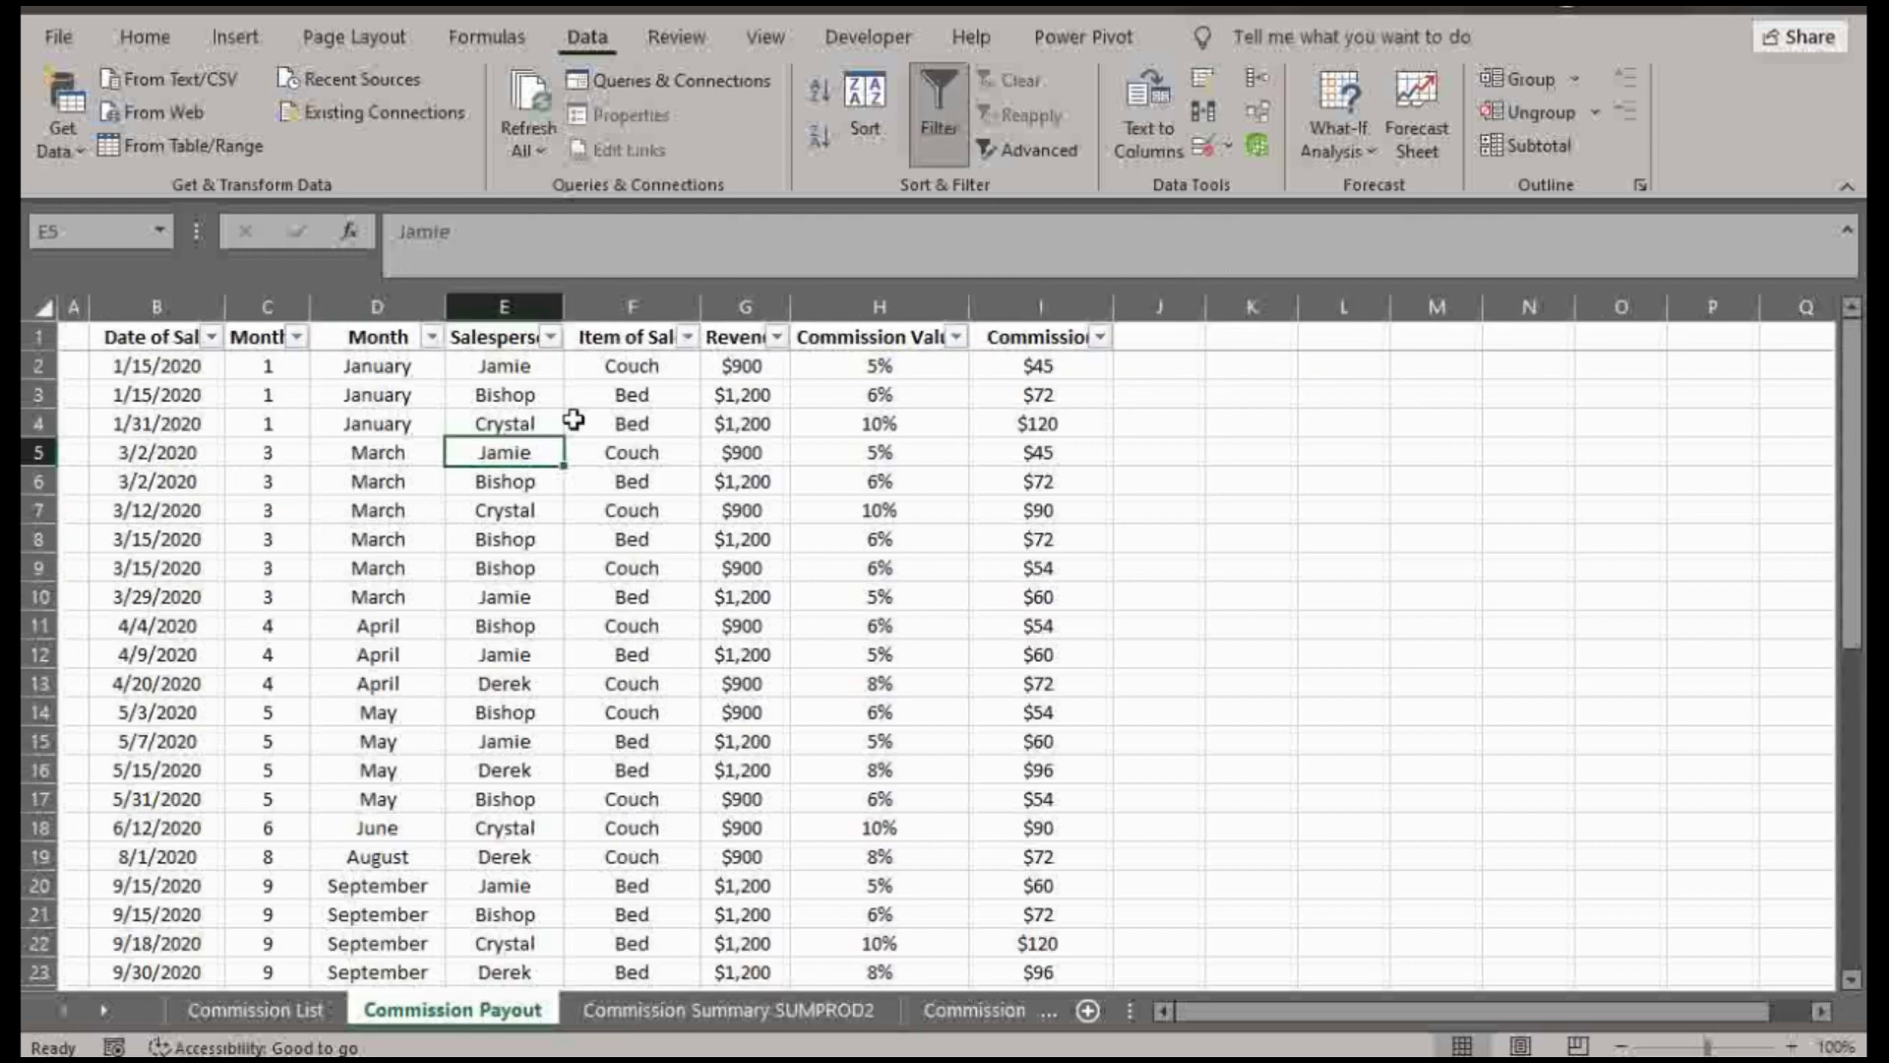
{"action": "left_click", "coordinate": [550, 338]}
{"action": "left_click", "coordinate": [262, 676]}
{"action": "left_click", "coordinate": [262, 781]}
{"action": "left_click", "coordinate": [376, 943]}
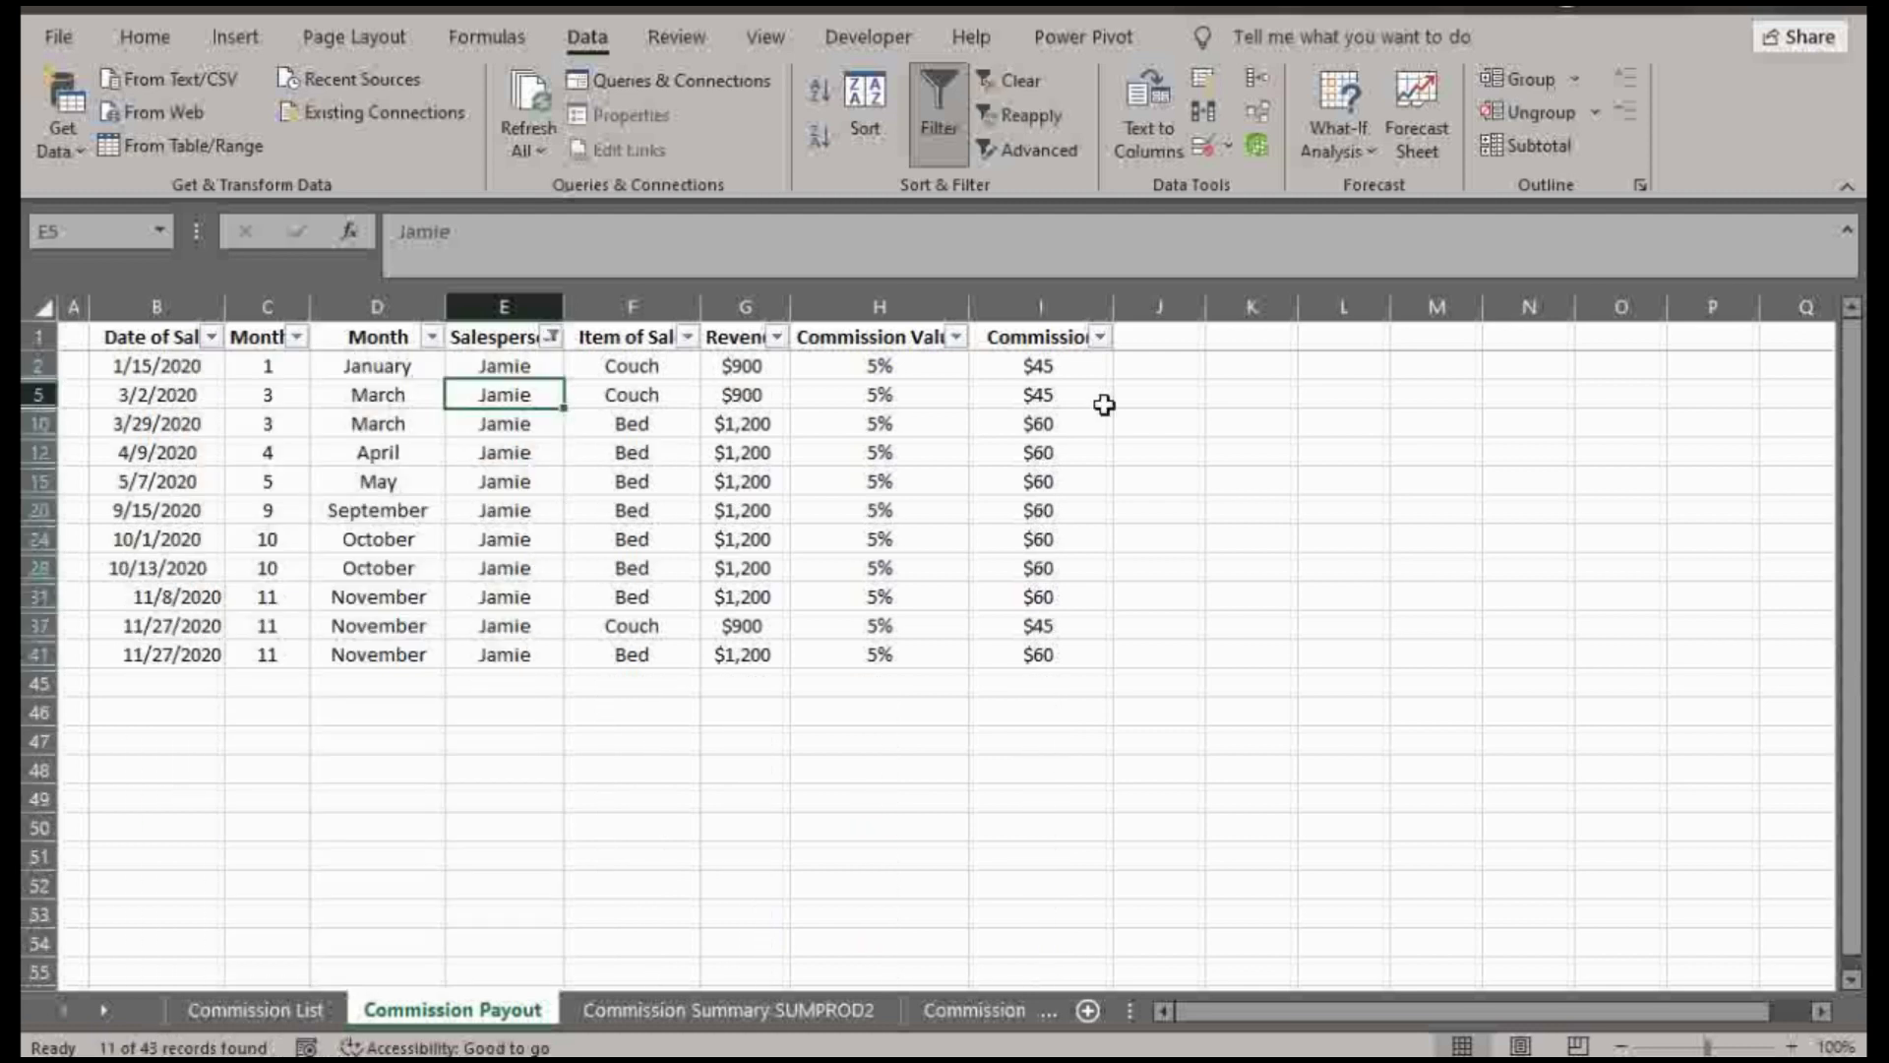
{"action": "left_click_drag", "start_coordinate": [1041, 365], "coordinate": [1069, 655]}
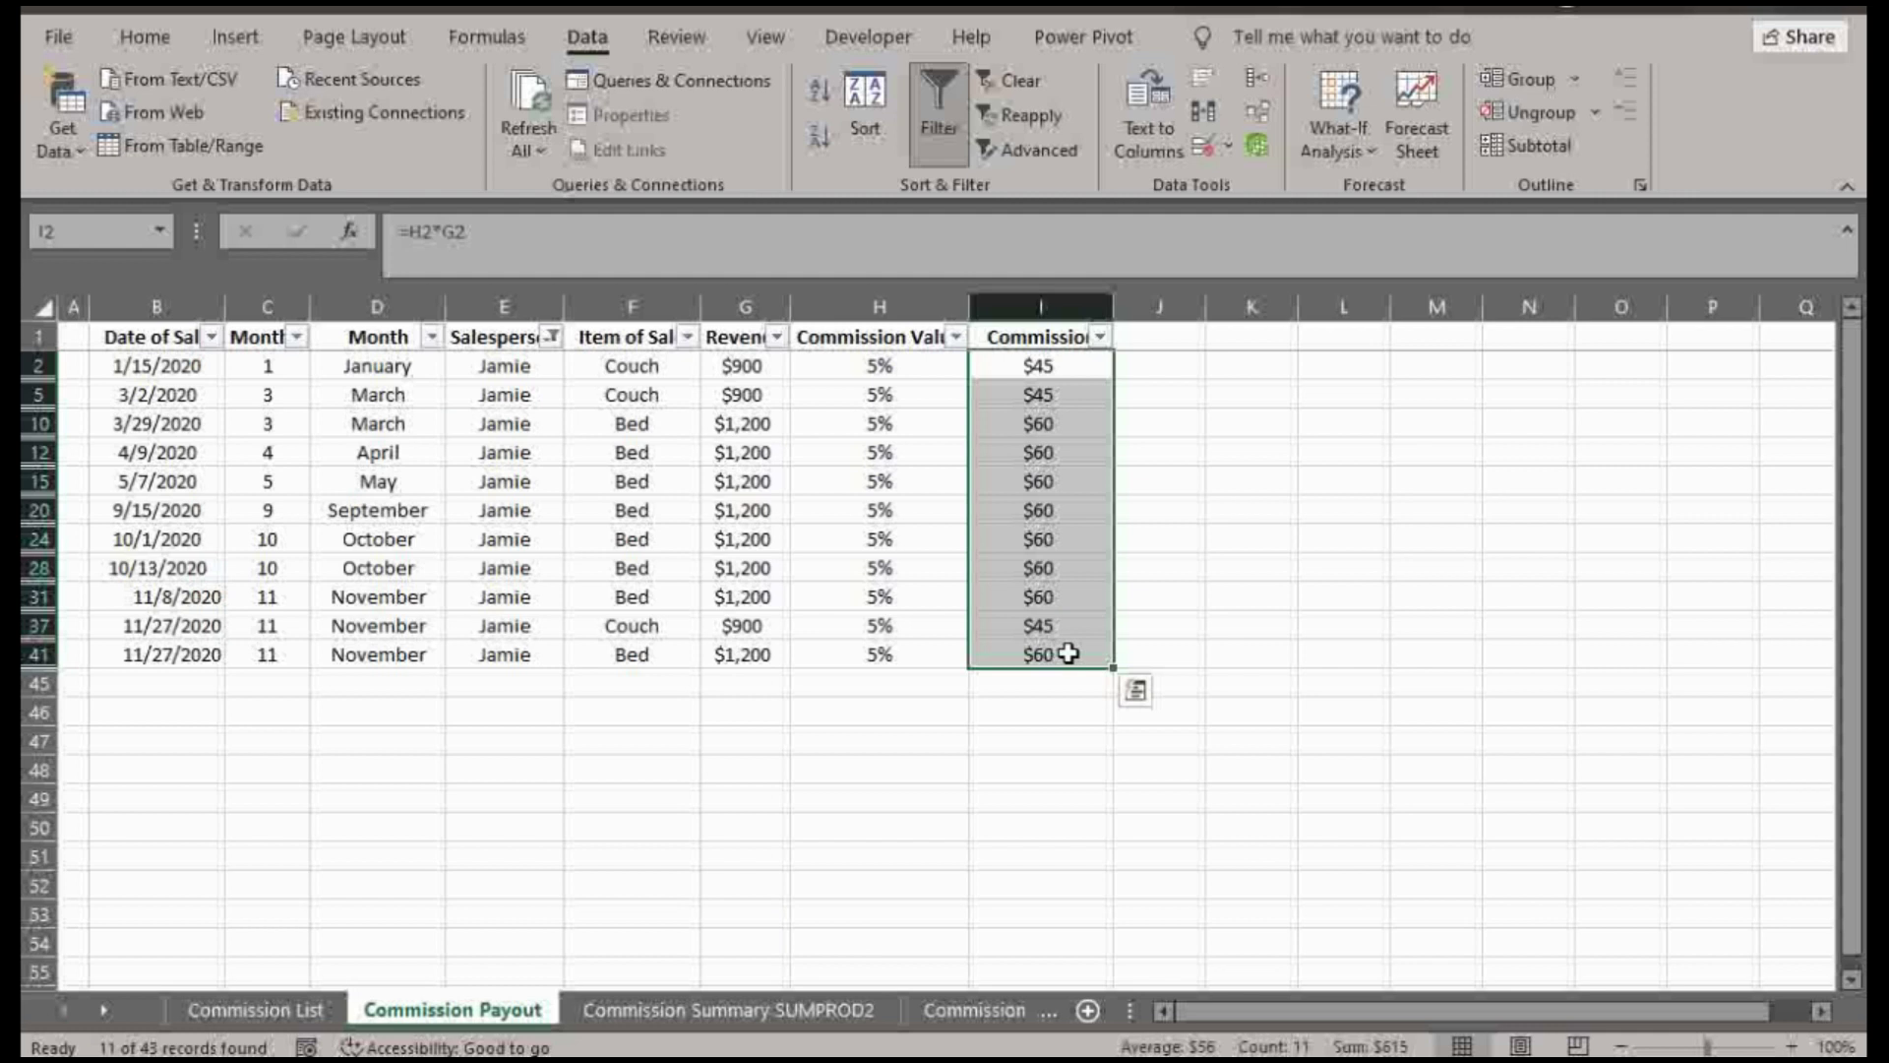
{"action": "key", "text": "alt+a"}
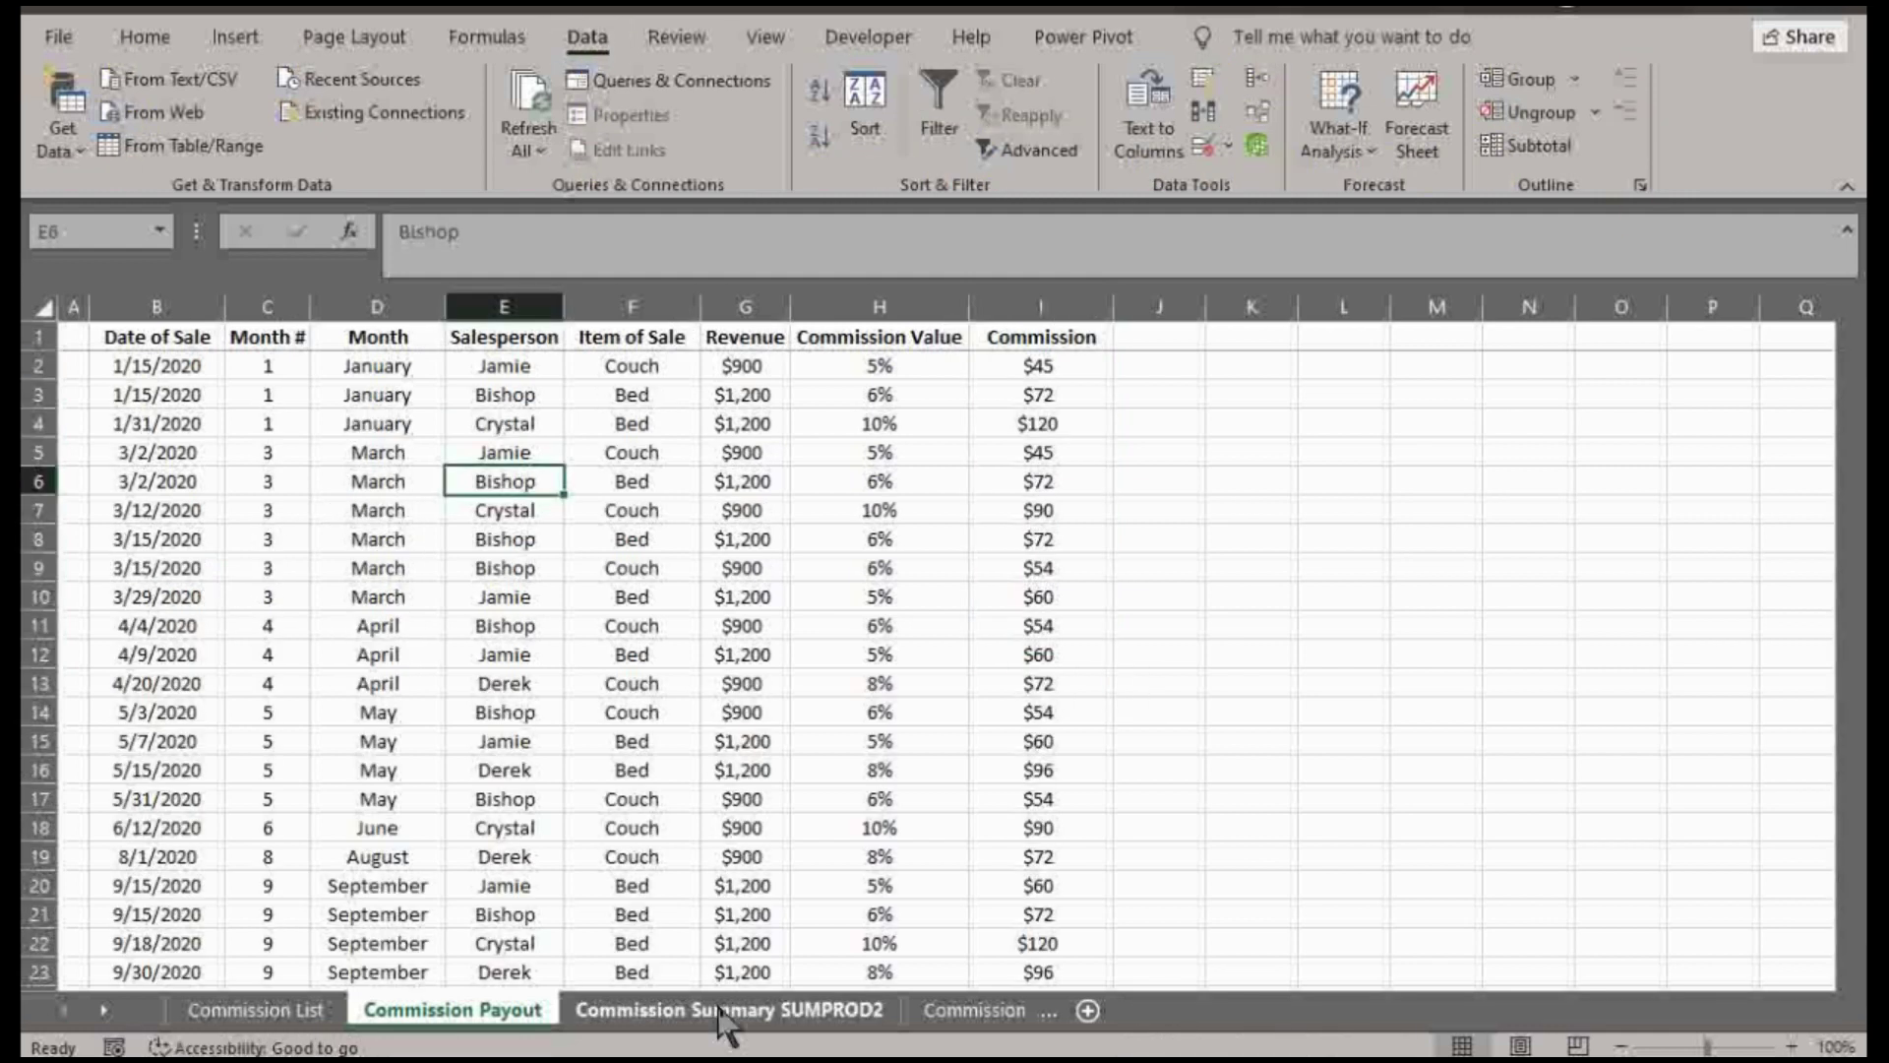
- Point Derek's January over-$90 formula at the D18 header and the B19 January label
{"action": "left_click", "coordinate": [727, 1010]}
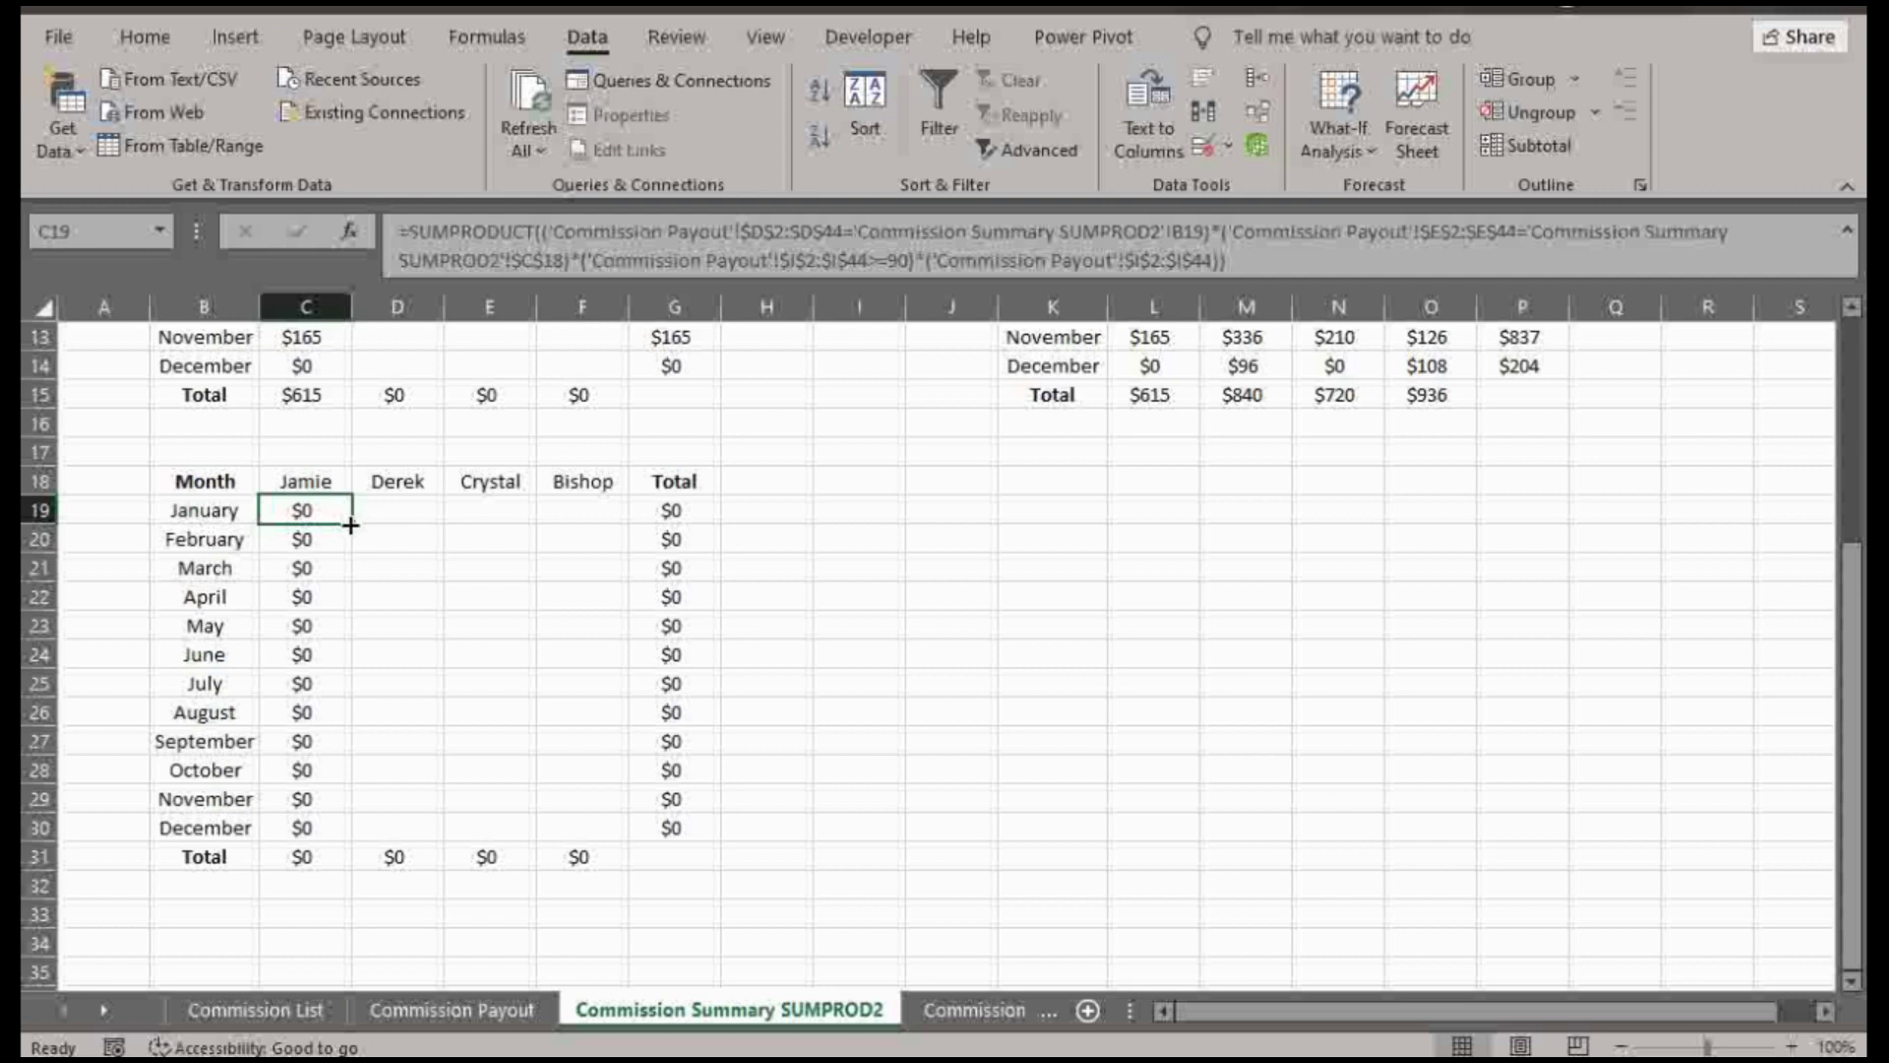
{"action": "mouse_move", "coordinate": [305, 510]}
{"action": "left_mouse_down"}
{"action": "mouse_move", "coordinate": [328, 819]}
{"action": "mouse_move", "coordinate": [413, 842]}
{"action": "left_mouse_up"}
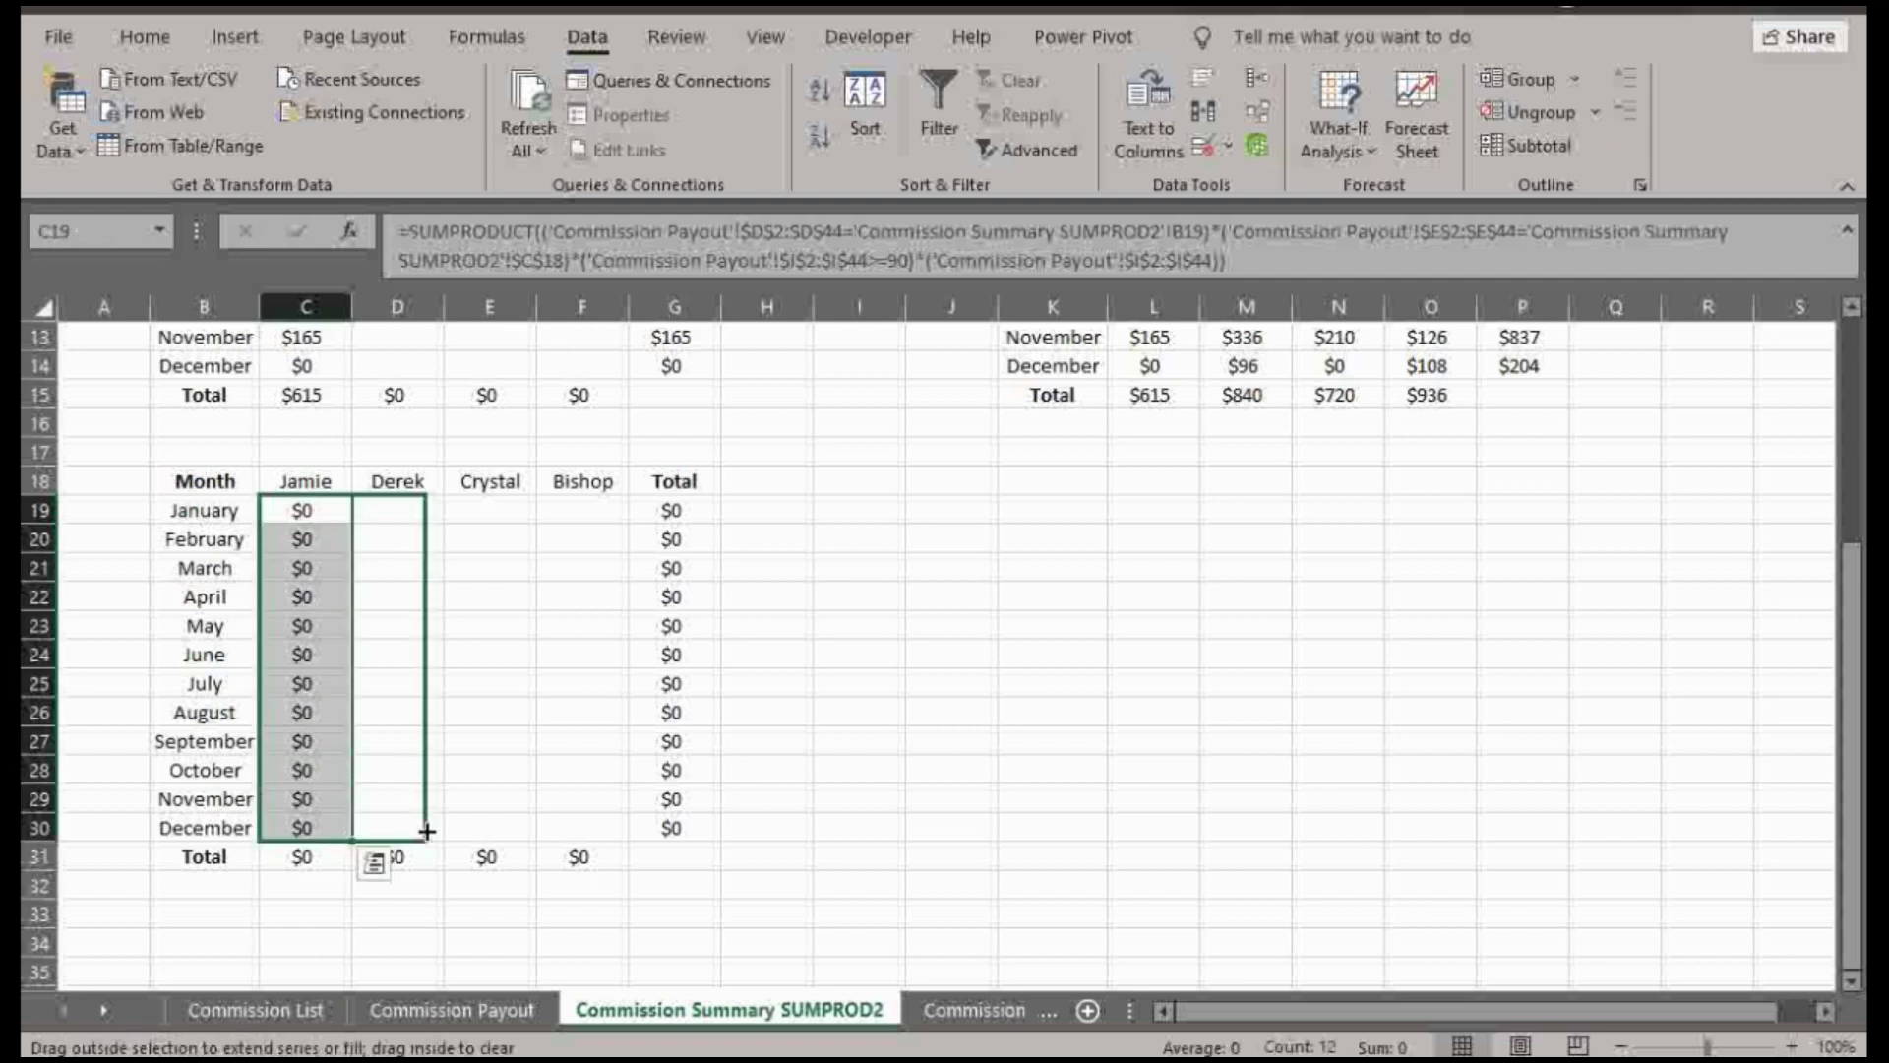
{"action": "left_click", "coordinate": [398, 508]}
{"action": "double_click", "coordinate": [398, 508]}
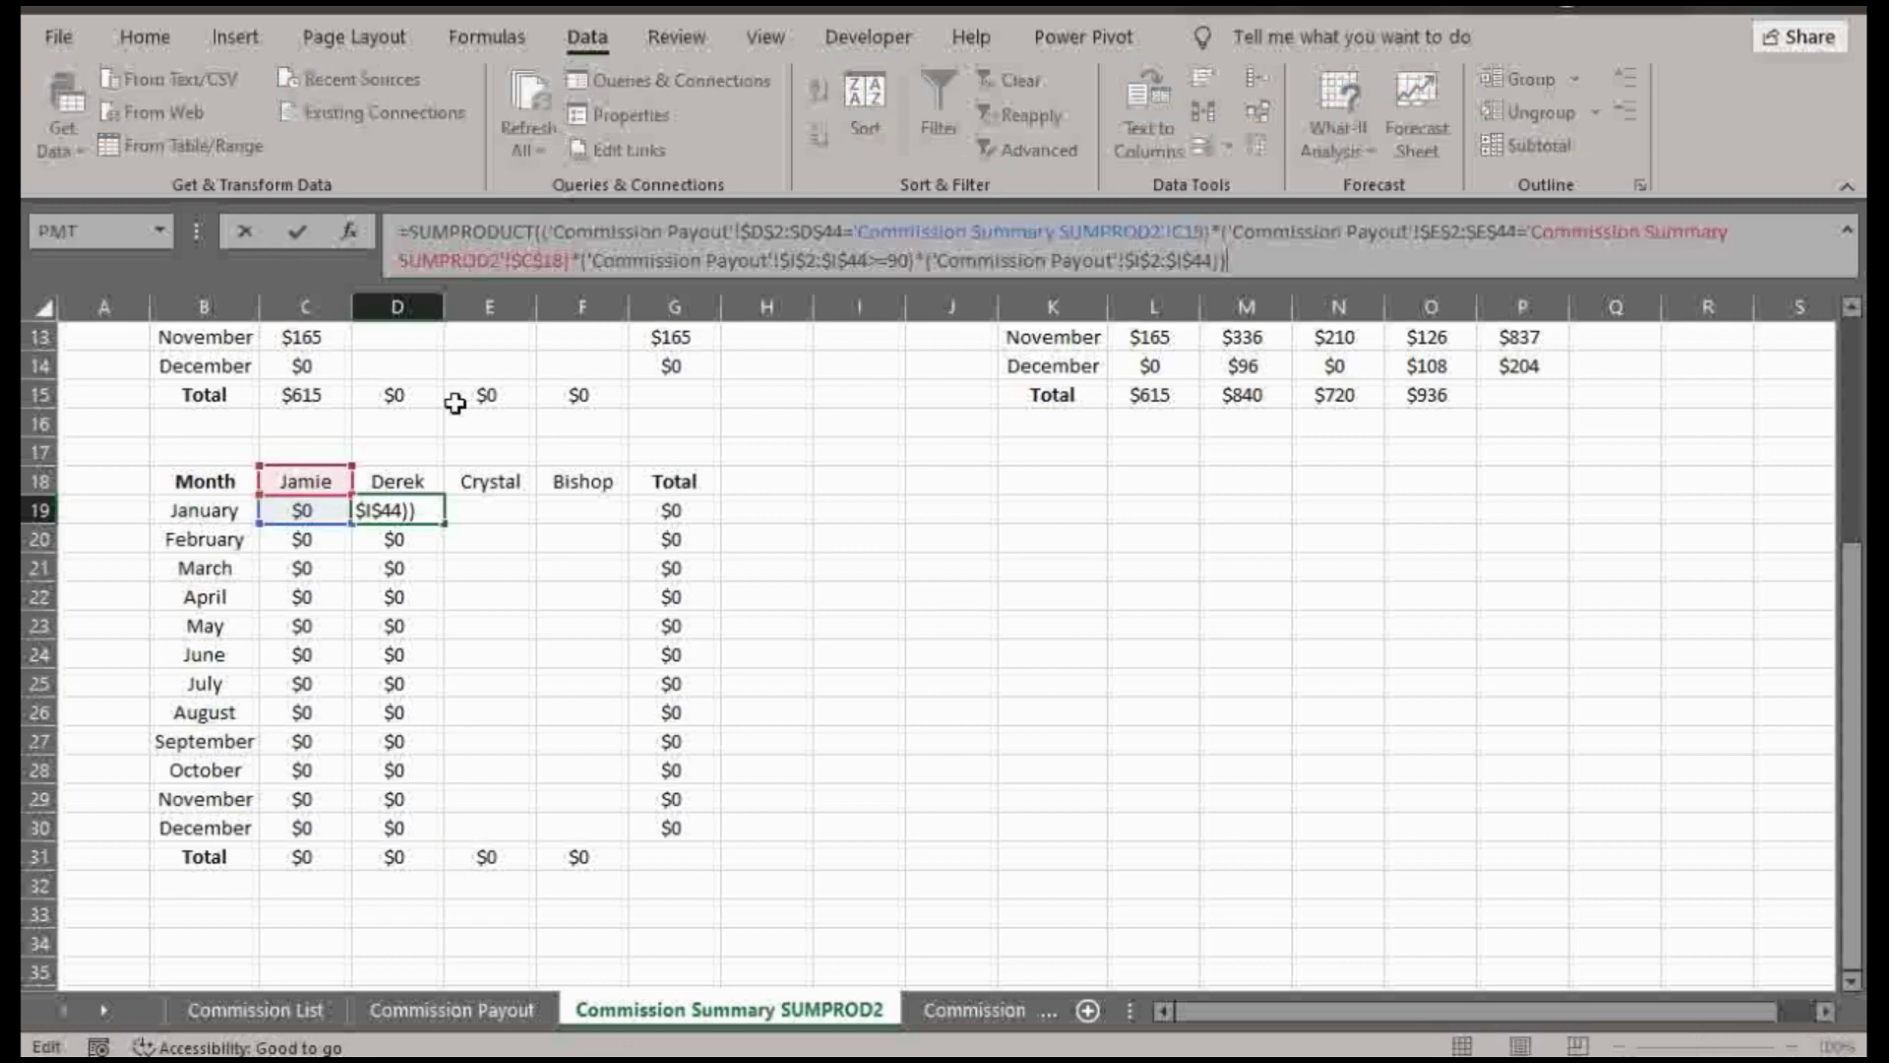
{"action": "left_click_drag", "start_coordinate": [306, 470], "coordinate": [397, 469]}
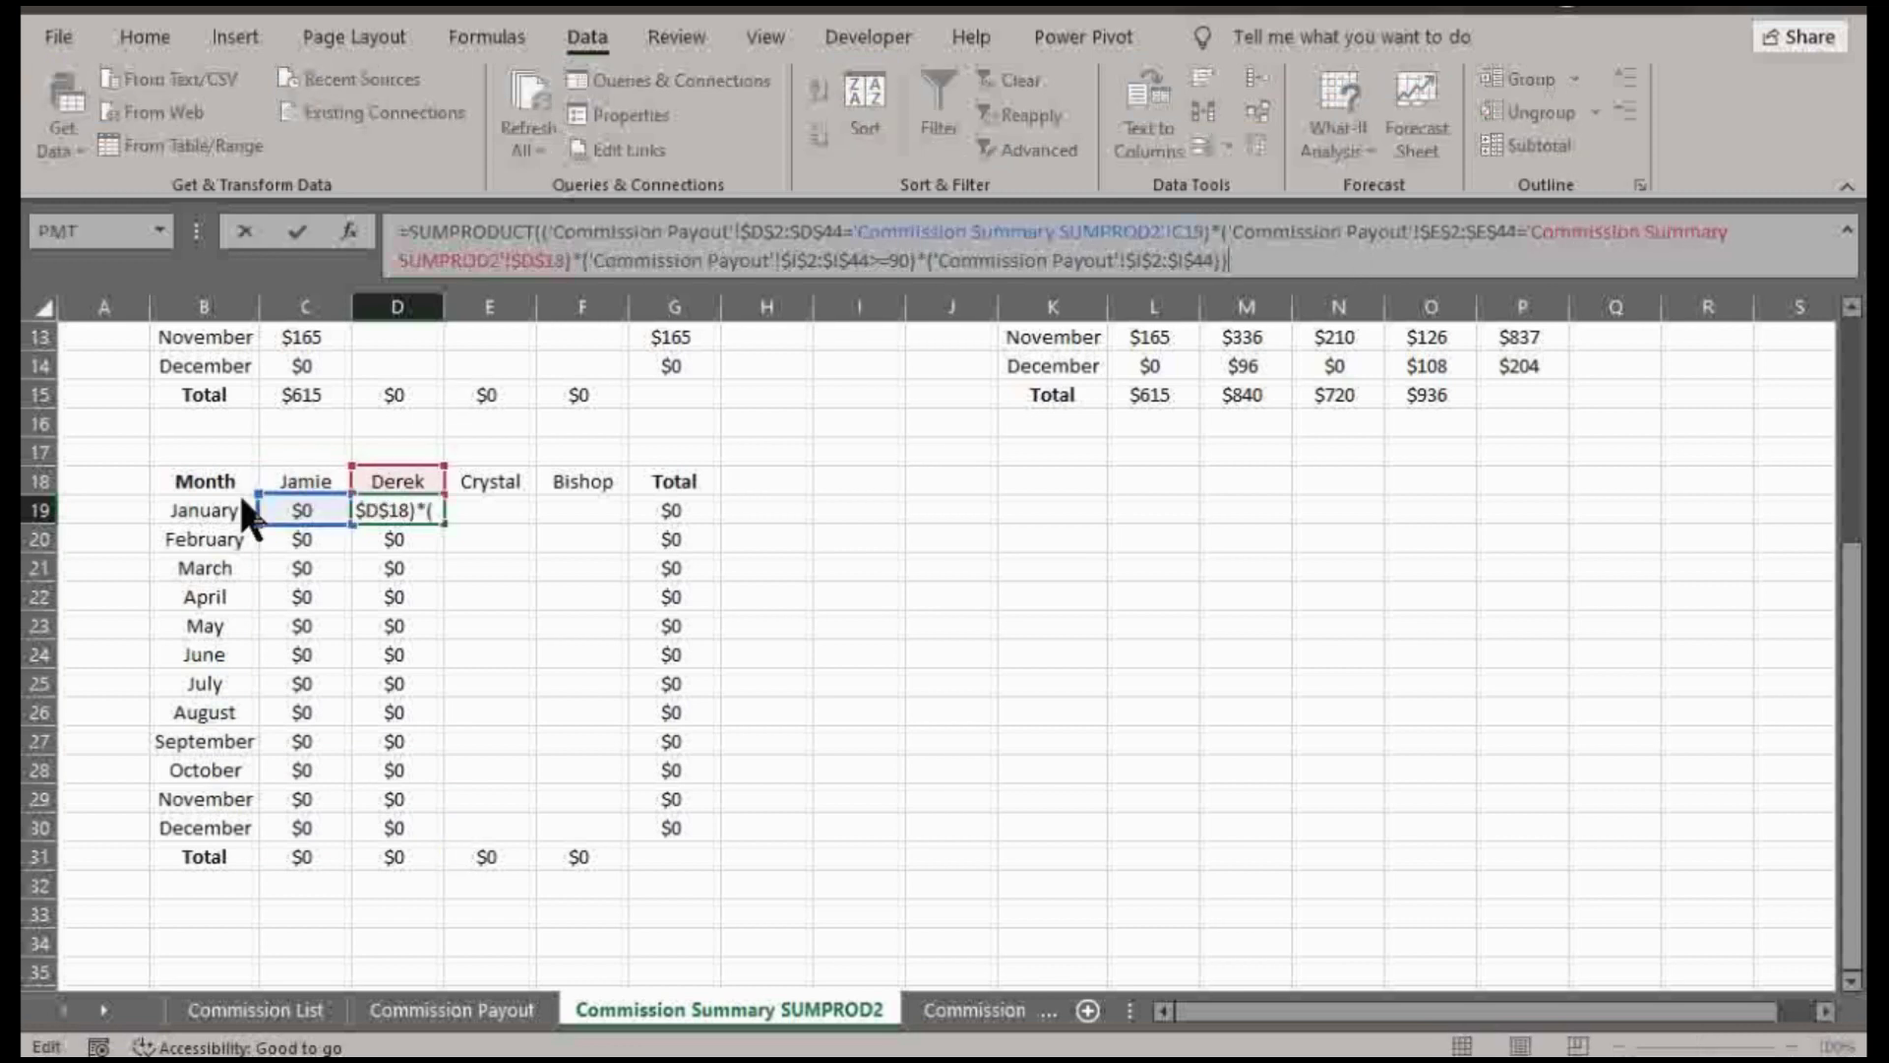
{"action": "left_click_drag", "start_coordinate": [258, 509], "coordinate": [206, 510]}
{"action": "key", "text": "Return"}
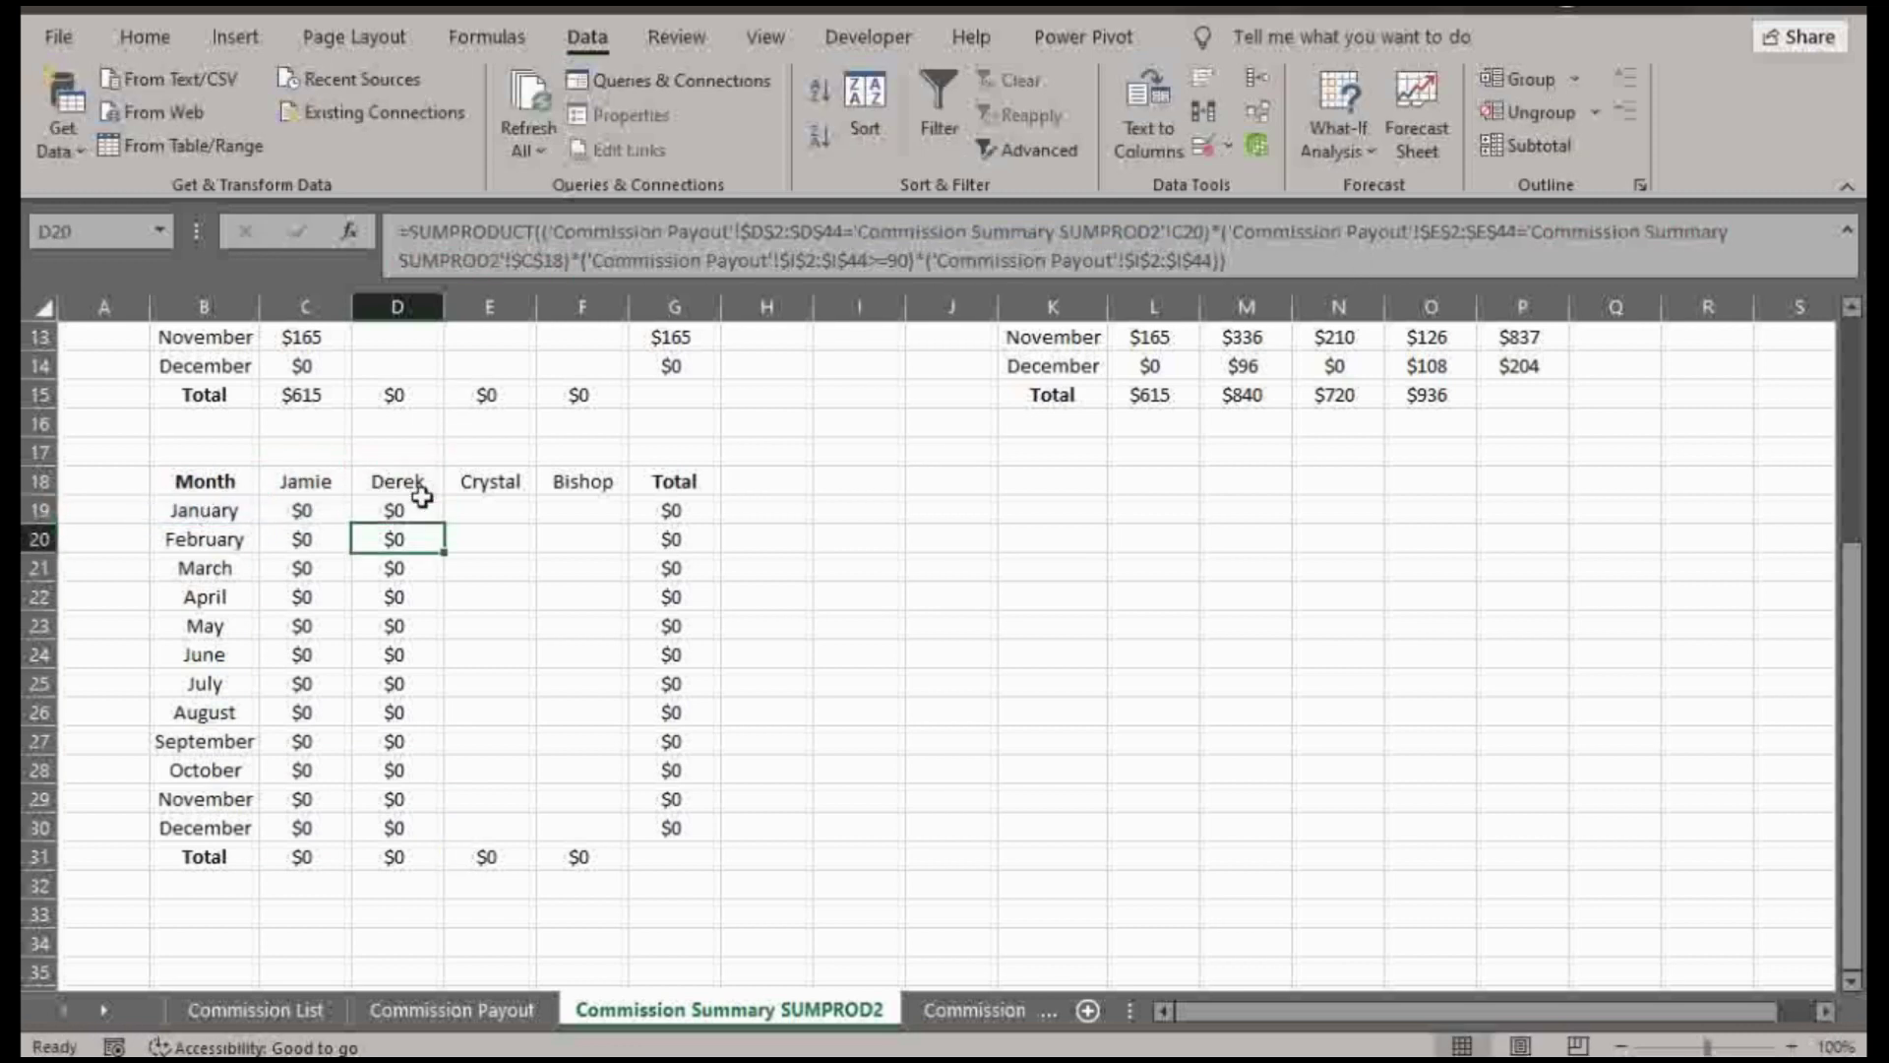
- Fill Derek's formula through December for a $480 total and copy the column
{"action": "left_click", "coordinate": [398, 508]}
{"action": "double_click", "coordinate": [443, 523]}
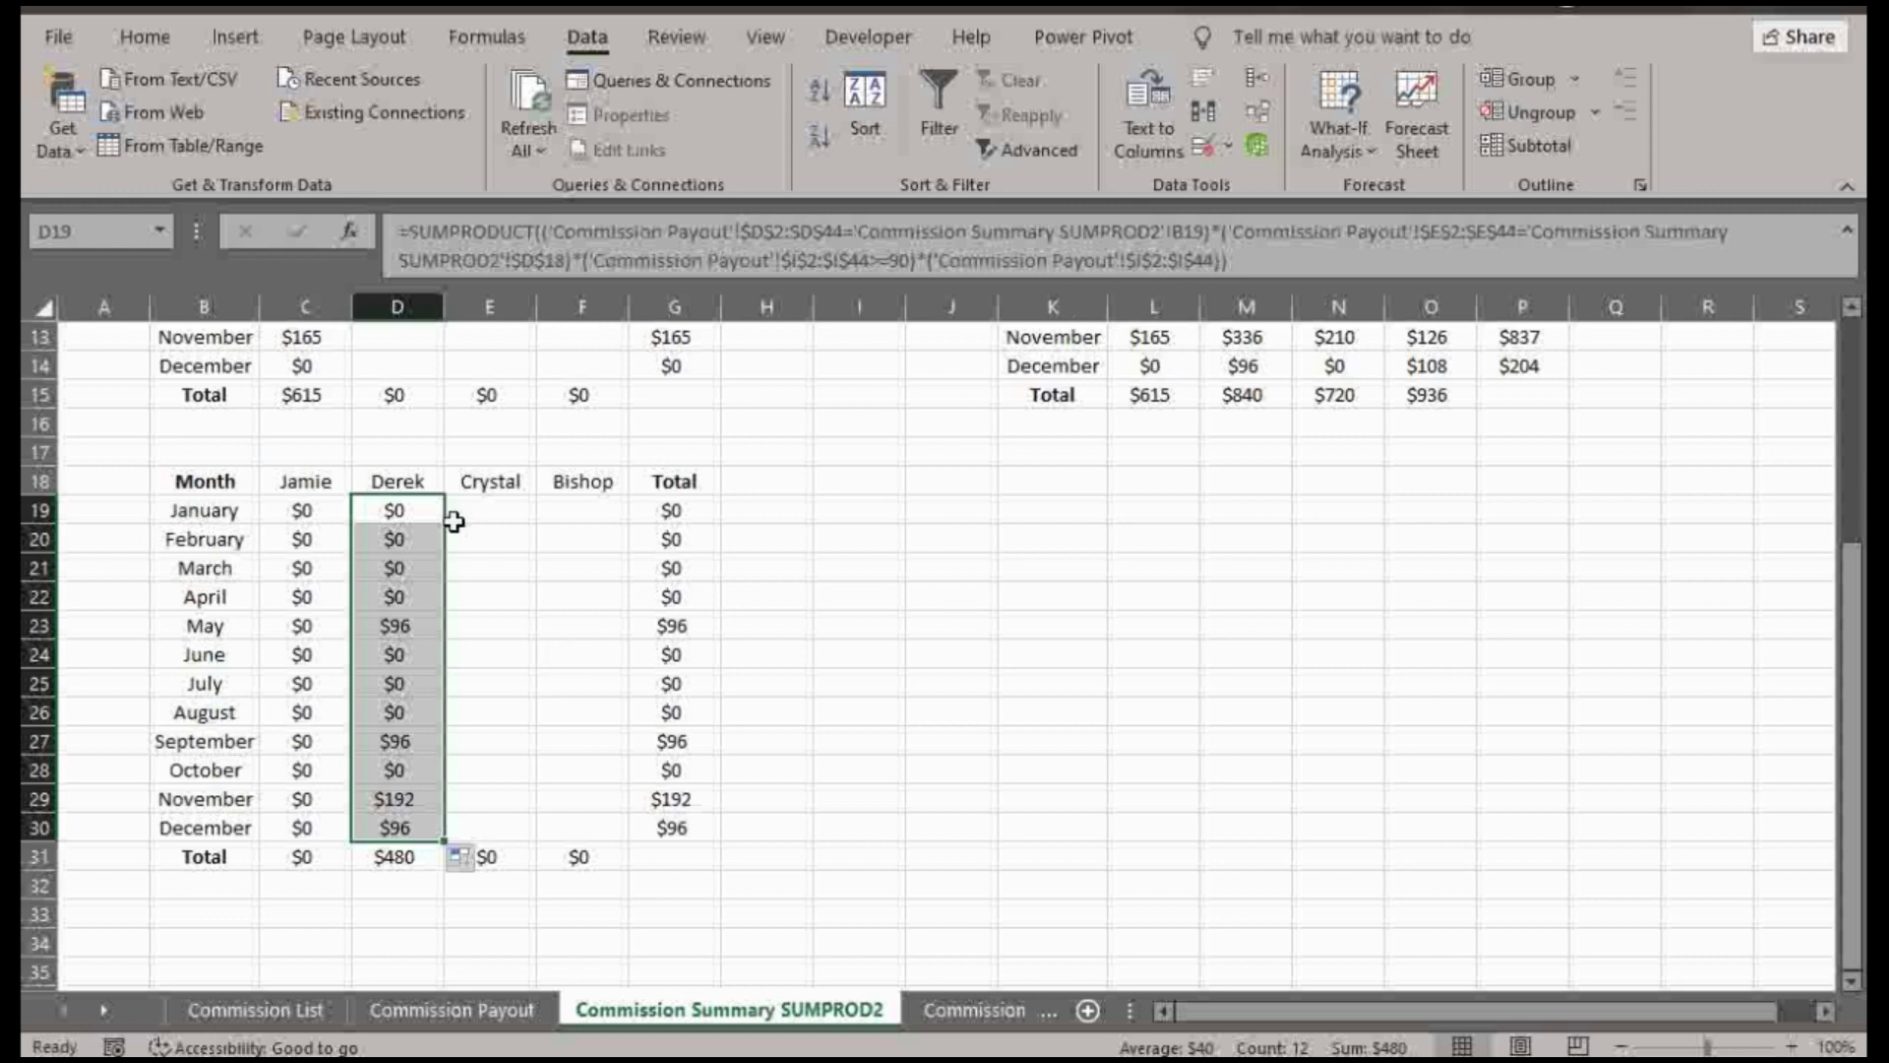
{"action": "key", "text": "ctrl+c"}
- Paste into Crystal's column, repoint to E18 and B19, and fill down for $720
{"action": "left_click", "coordinate": [488, 509]}
{"action": "key", "text": "ctrl+v"}
{"action": "left_click", "coordinate": [1278, 261]}
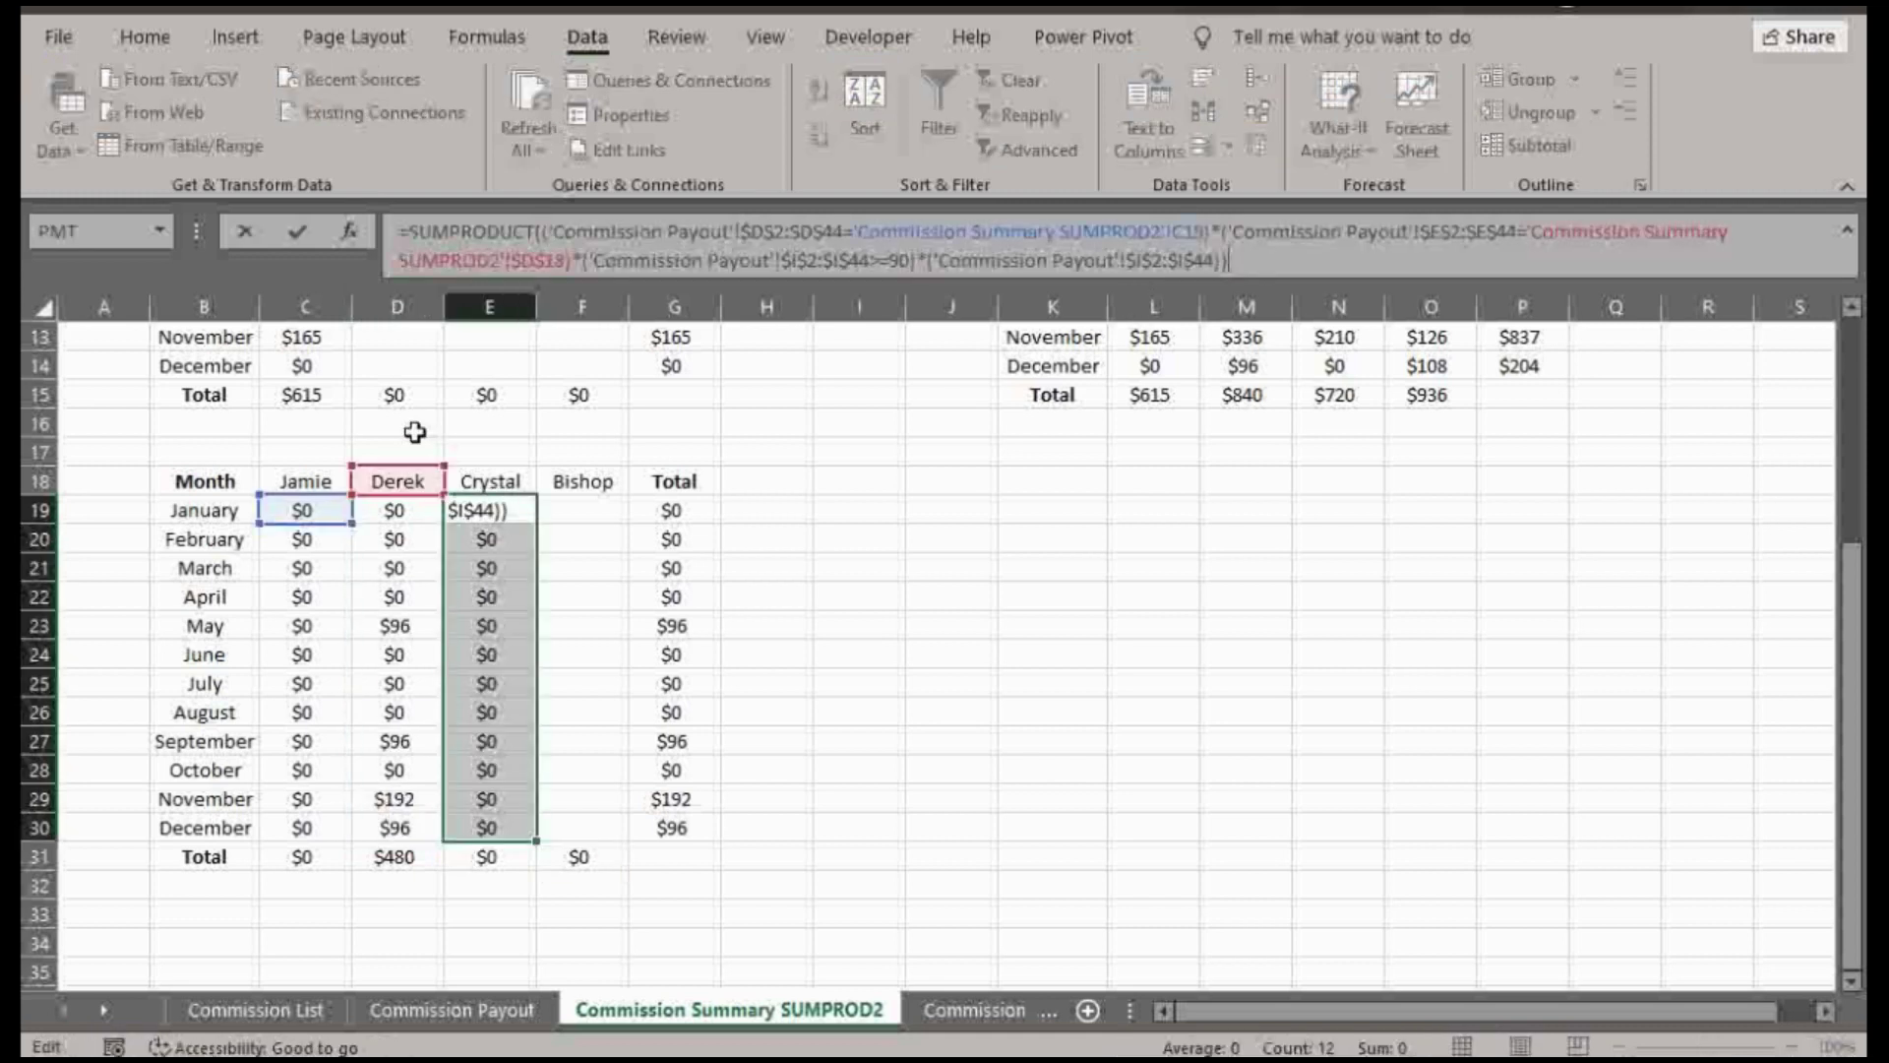
{"action": "mouse_move", "coordinate": [417, 469]}
{"action": "left_mouse_down"}
{"action": "mouse_move", "coordinate": [475, 444]}
{"action": "mouse_move", "coordinate": [487, 473]}
{"action": "left_mouse_up"}
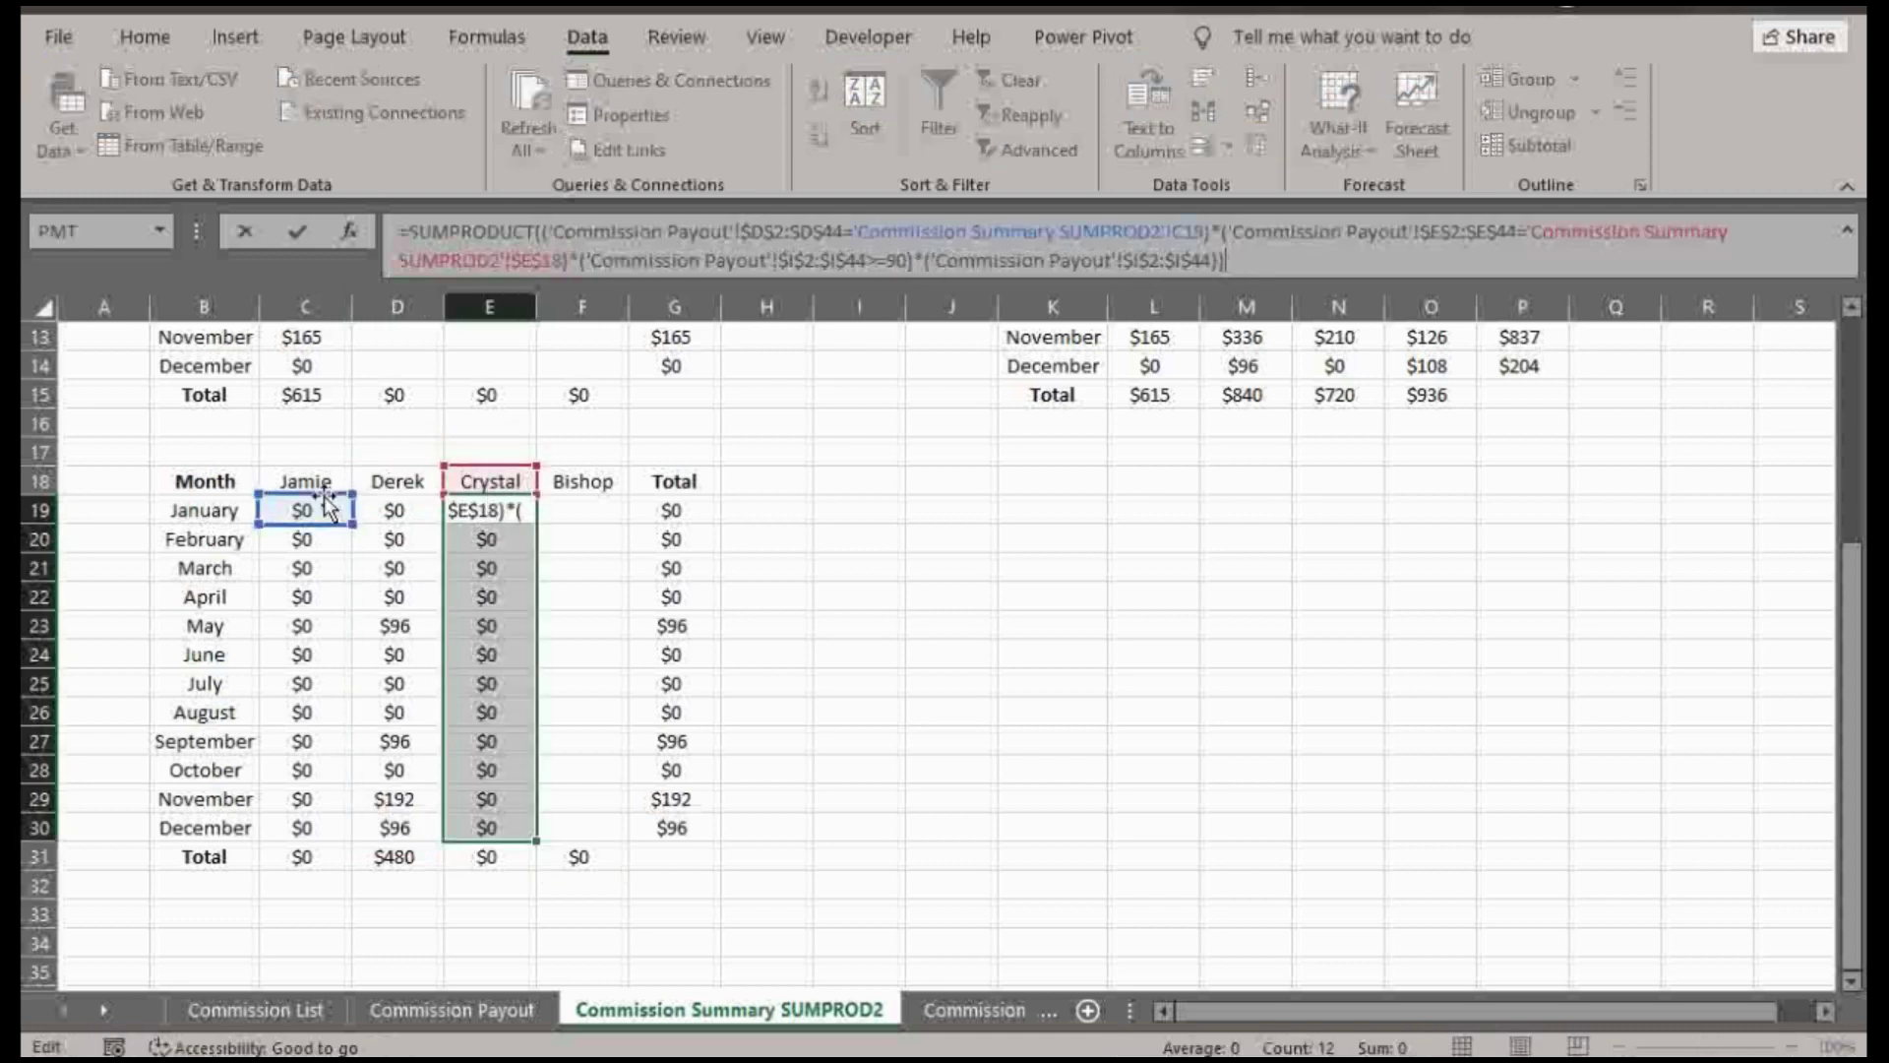
{"action": "left_click_drag", "start_coordinate": [267, 510], "coordinate": [189, 509]}
{"action": "key", "text": "Return"}
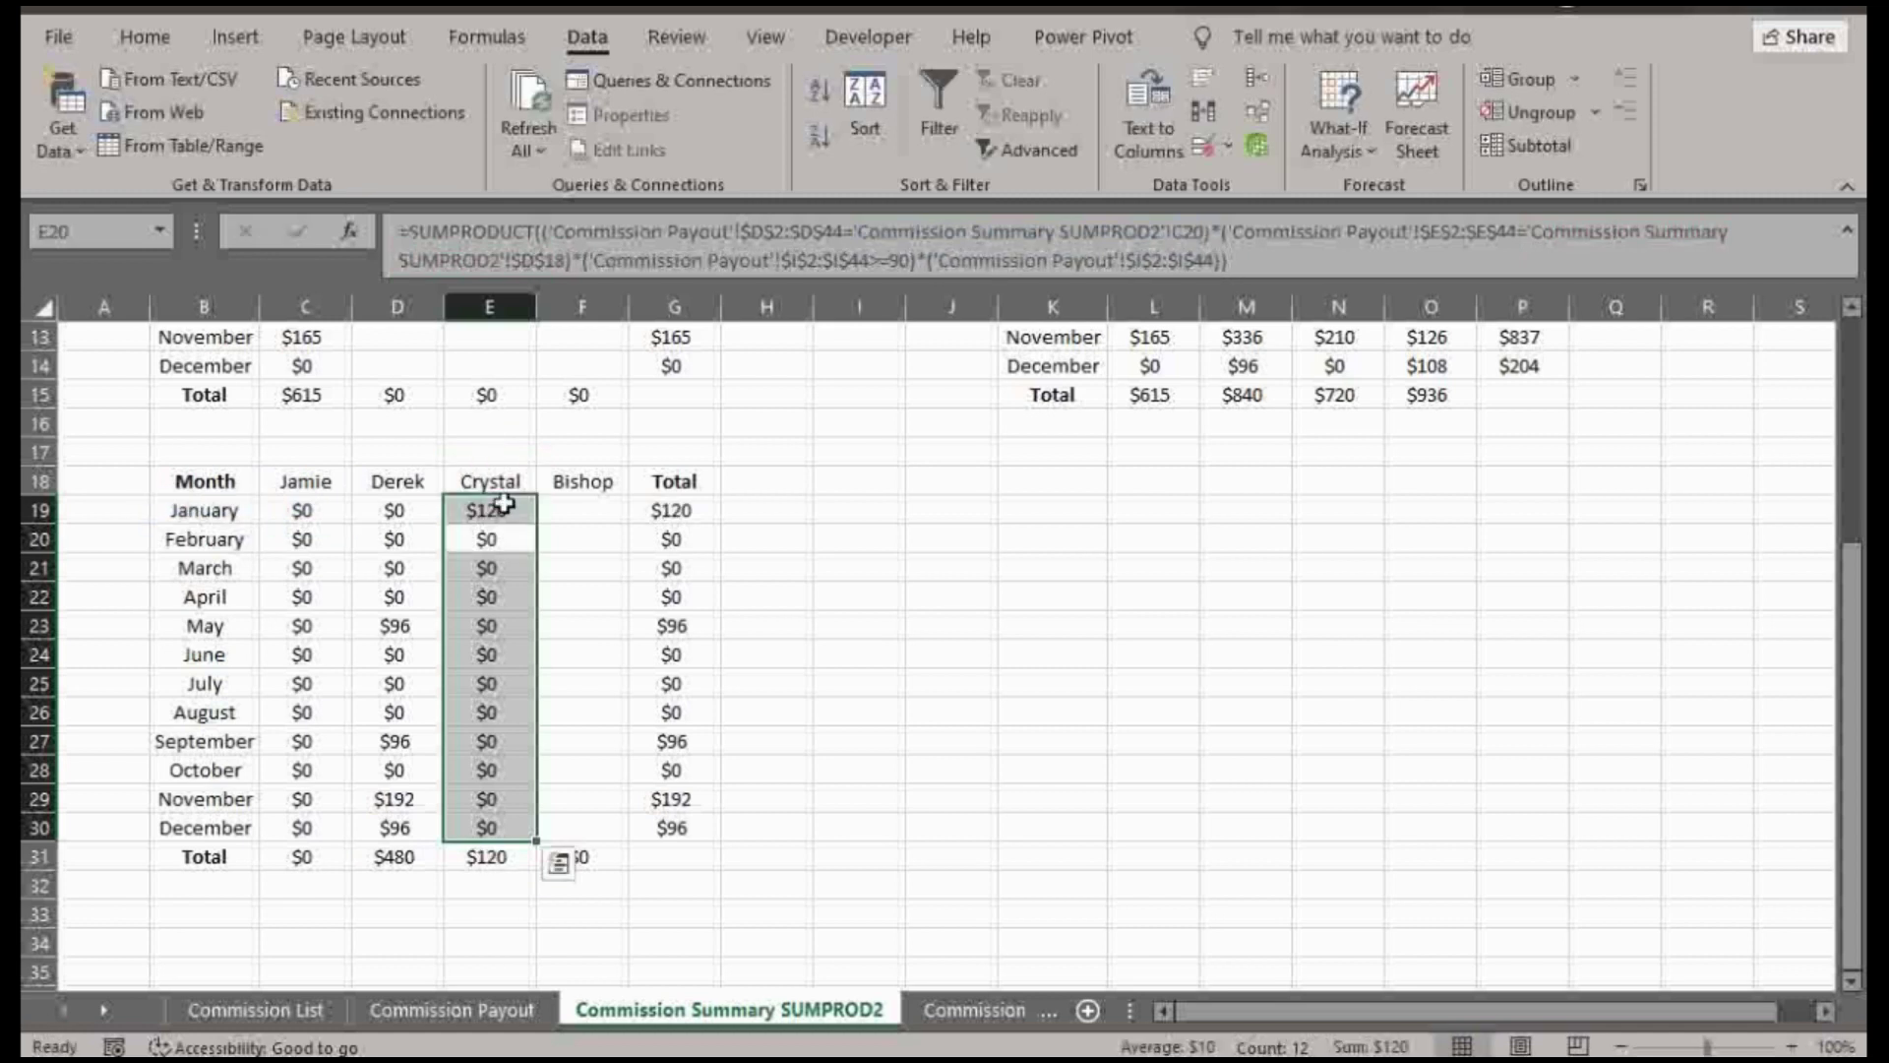
{"action": "left_click", "coordinate": [489, 509]}
{"action": "double_click", "coordinate": [534, 524]}
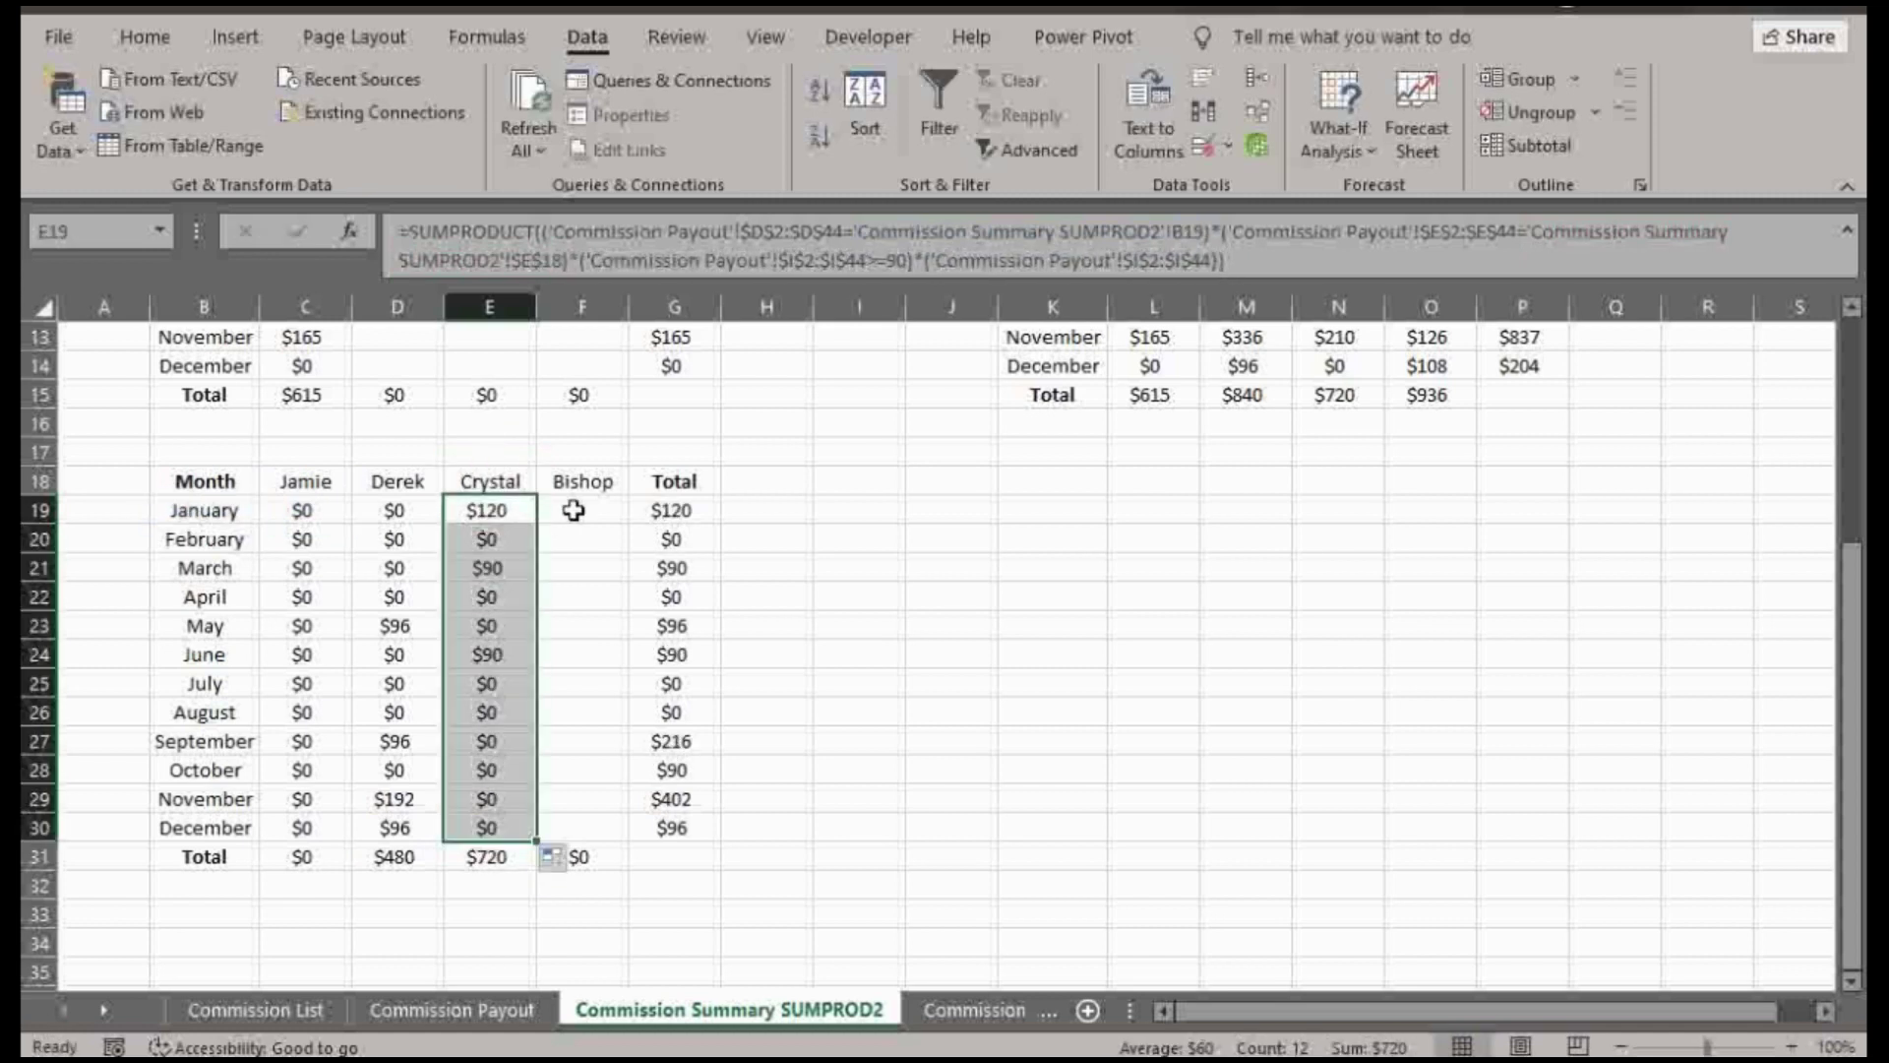
{"action": "key", "text": "ctrl+c"}
- Paste into Bishop's column, repoint to F18 and B19, and fill through December with $0
{"action": "left_click", "coordinate": [582, 509]}
{"action": "key", "text": "ctrl+v"}
{"action": "key", "text": "Escape"}
{"action": "key", "text": "F2"}
{"action": "left_click_drag", "start_coordinate": [489, 481], "coordinate": [569, 482]}
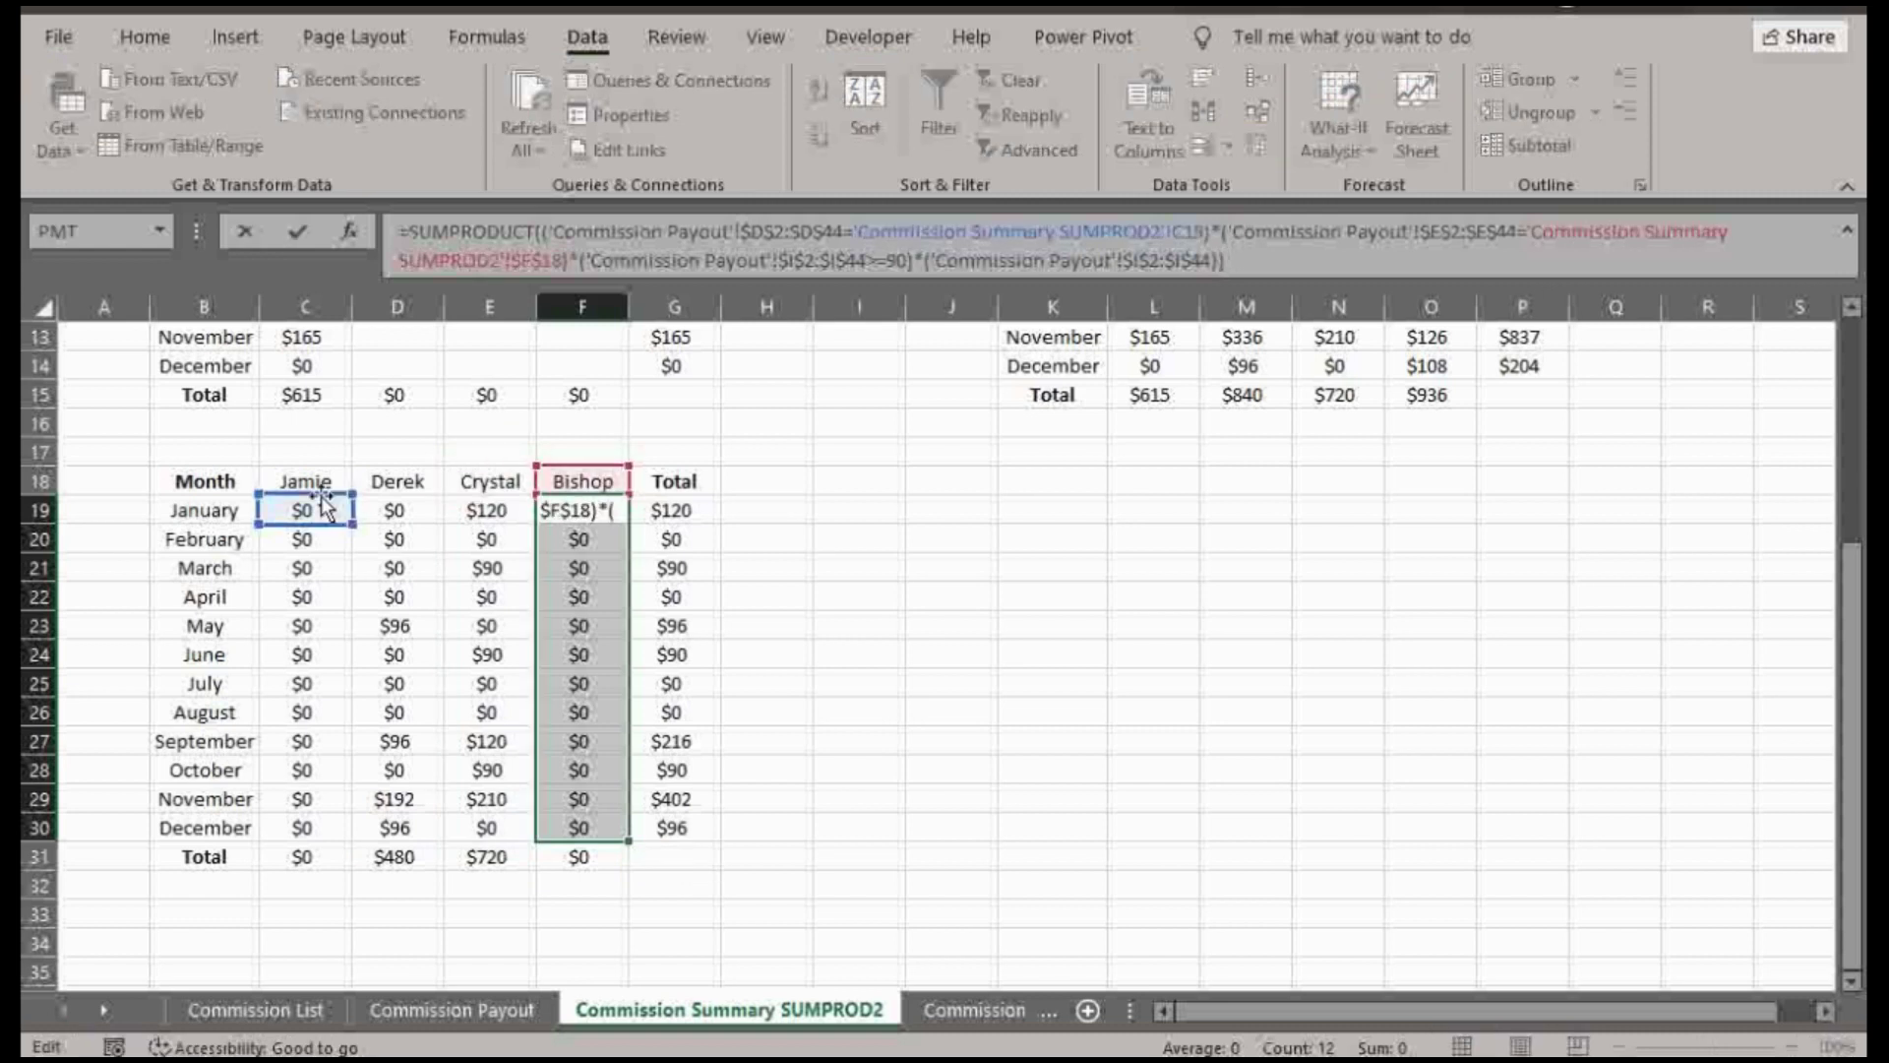
{"action": "left_click_drag", "start_coordinate": [304, 509], "coordinate": [206, 509]}
{"action": "key", "text": "Return"}
{"action": "key", "text": "ctrl+Return"}
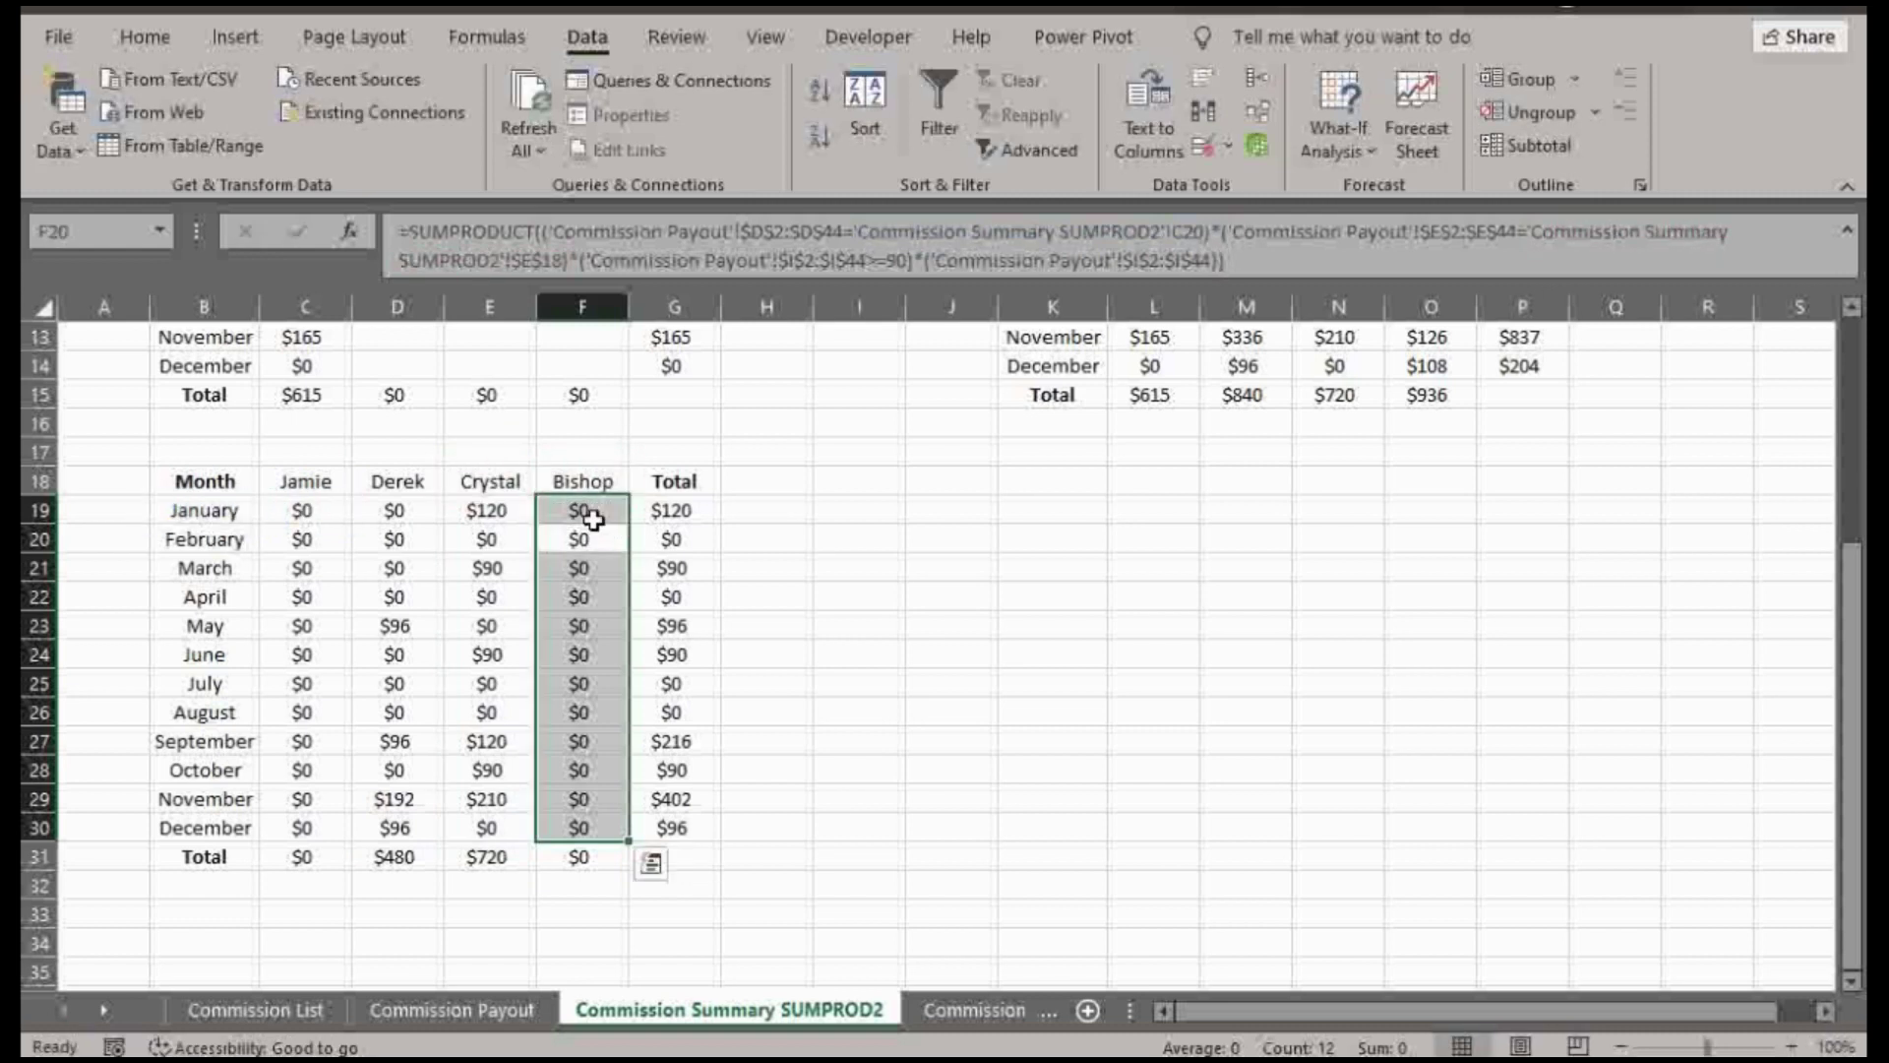
{"action": "left_click", "coordinate": [591, 510]}
{"action": "left_click_drag", "start_coordinate": [630, 525], "coordinate": [631, 827]}
{"action": "left_click", "coordinate": [582, 509]}
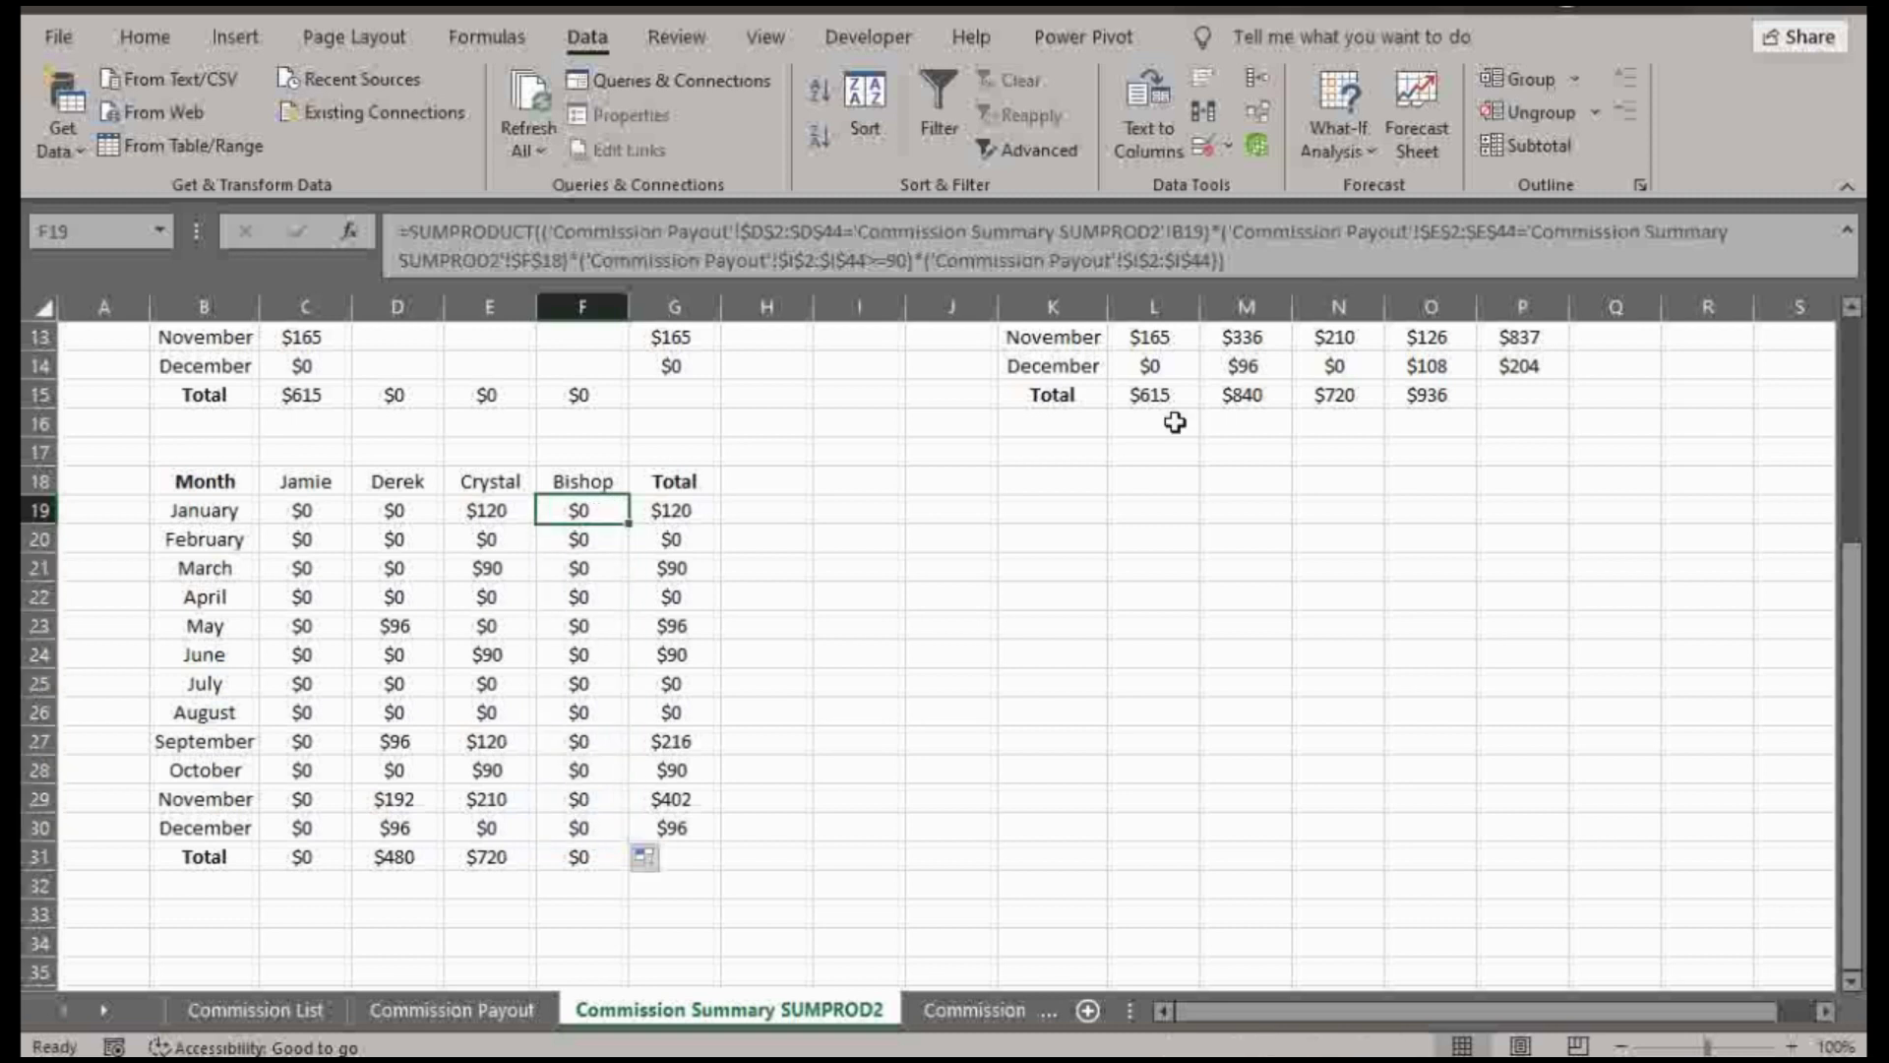
- Filter Commission Payout to Derek's sales only and inspect his $96 commission
{"action": "left_click", "coordinate": [484, 1012]}
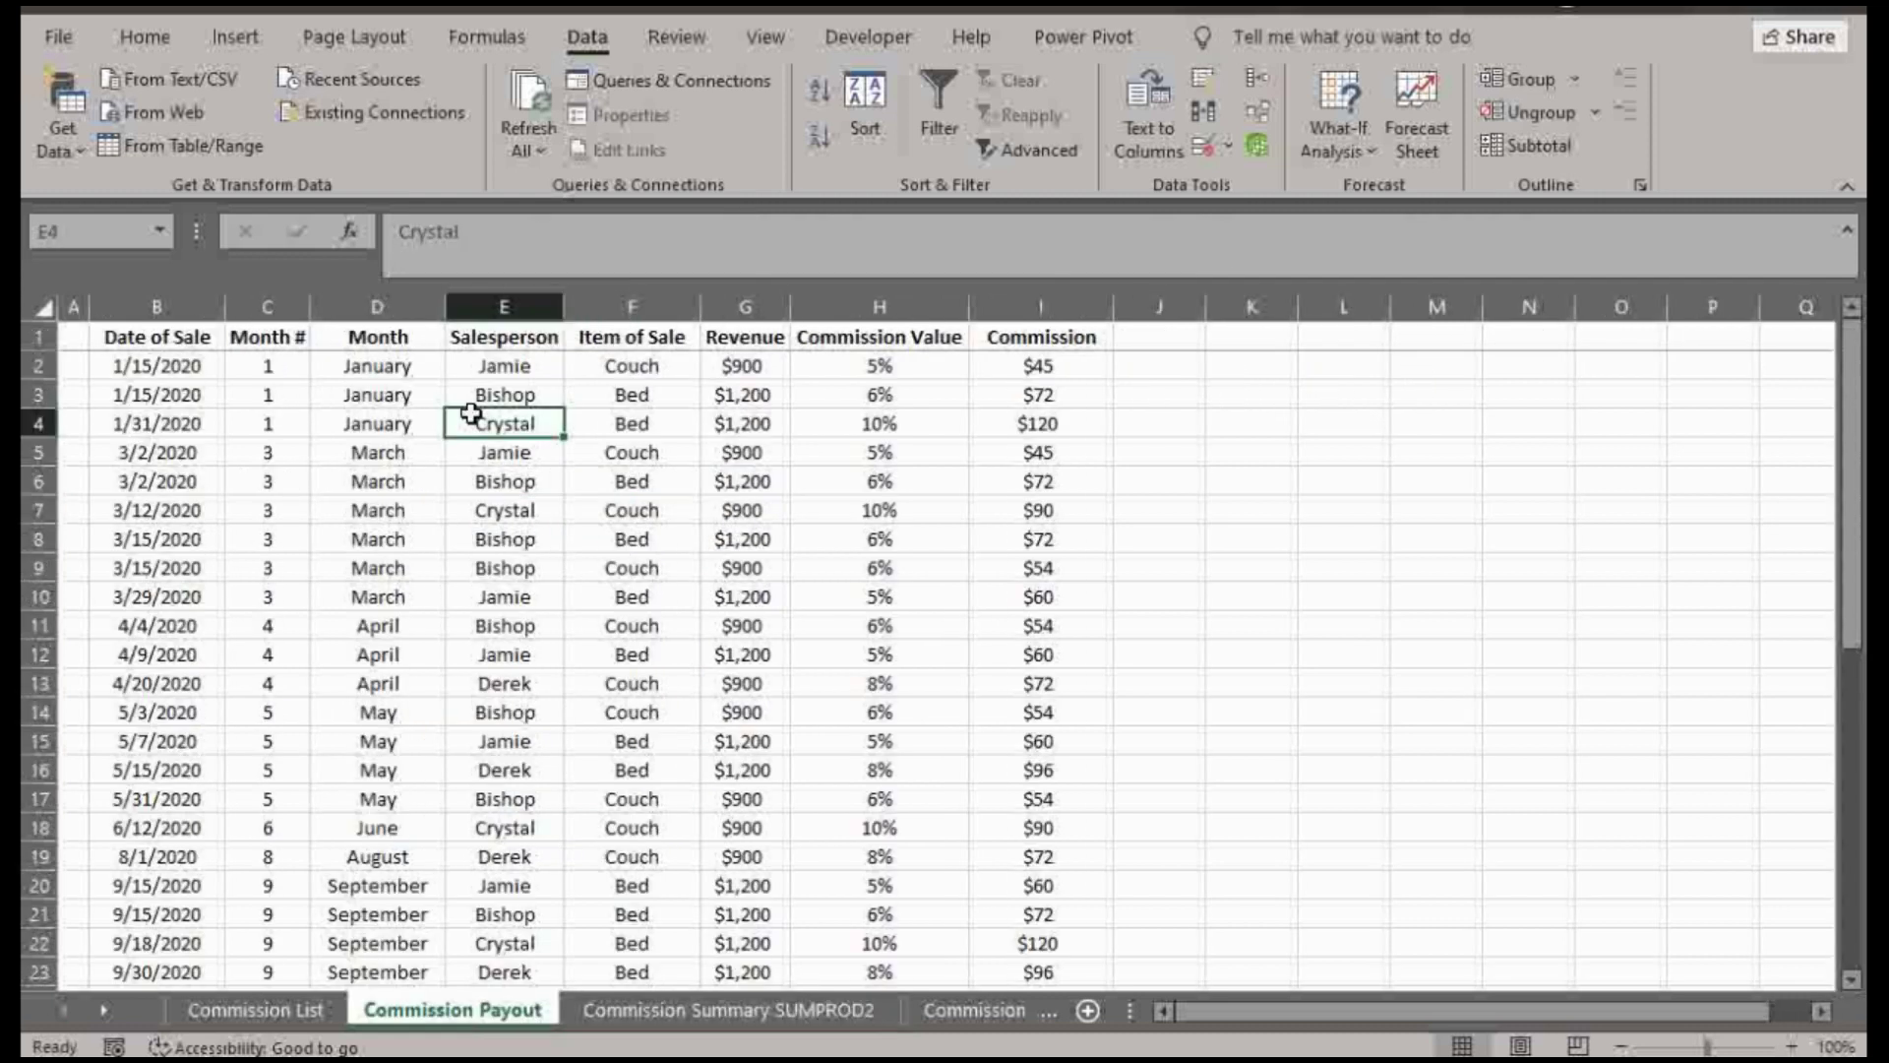
{"action": "key", "text": "ctrl+shift+l"}
{"action": "left_click", "coordinate": [549, 337]}
{"action": "left_click", "coordinate": [263, 676]}
{"action": "left_click", "coordinate": [263, 755]}
{"action": "left_click", "coordinate": [376, 944]}
{"action": "left_click", "coordinate": [1041, 367]}
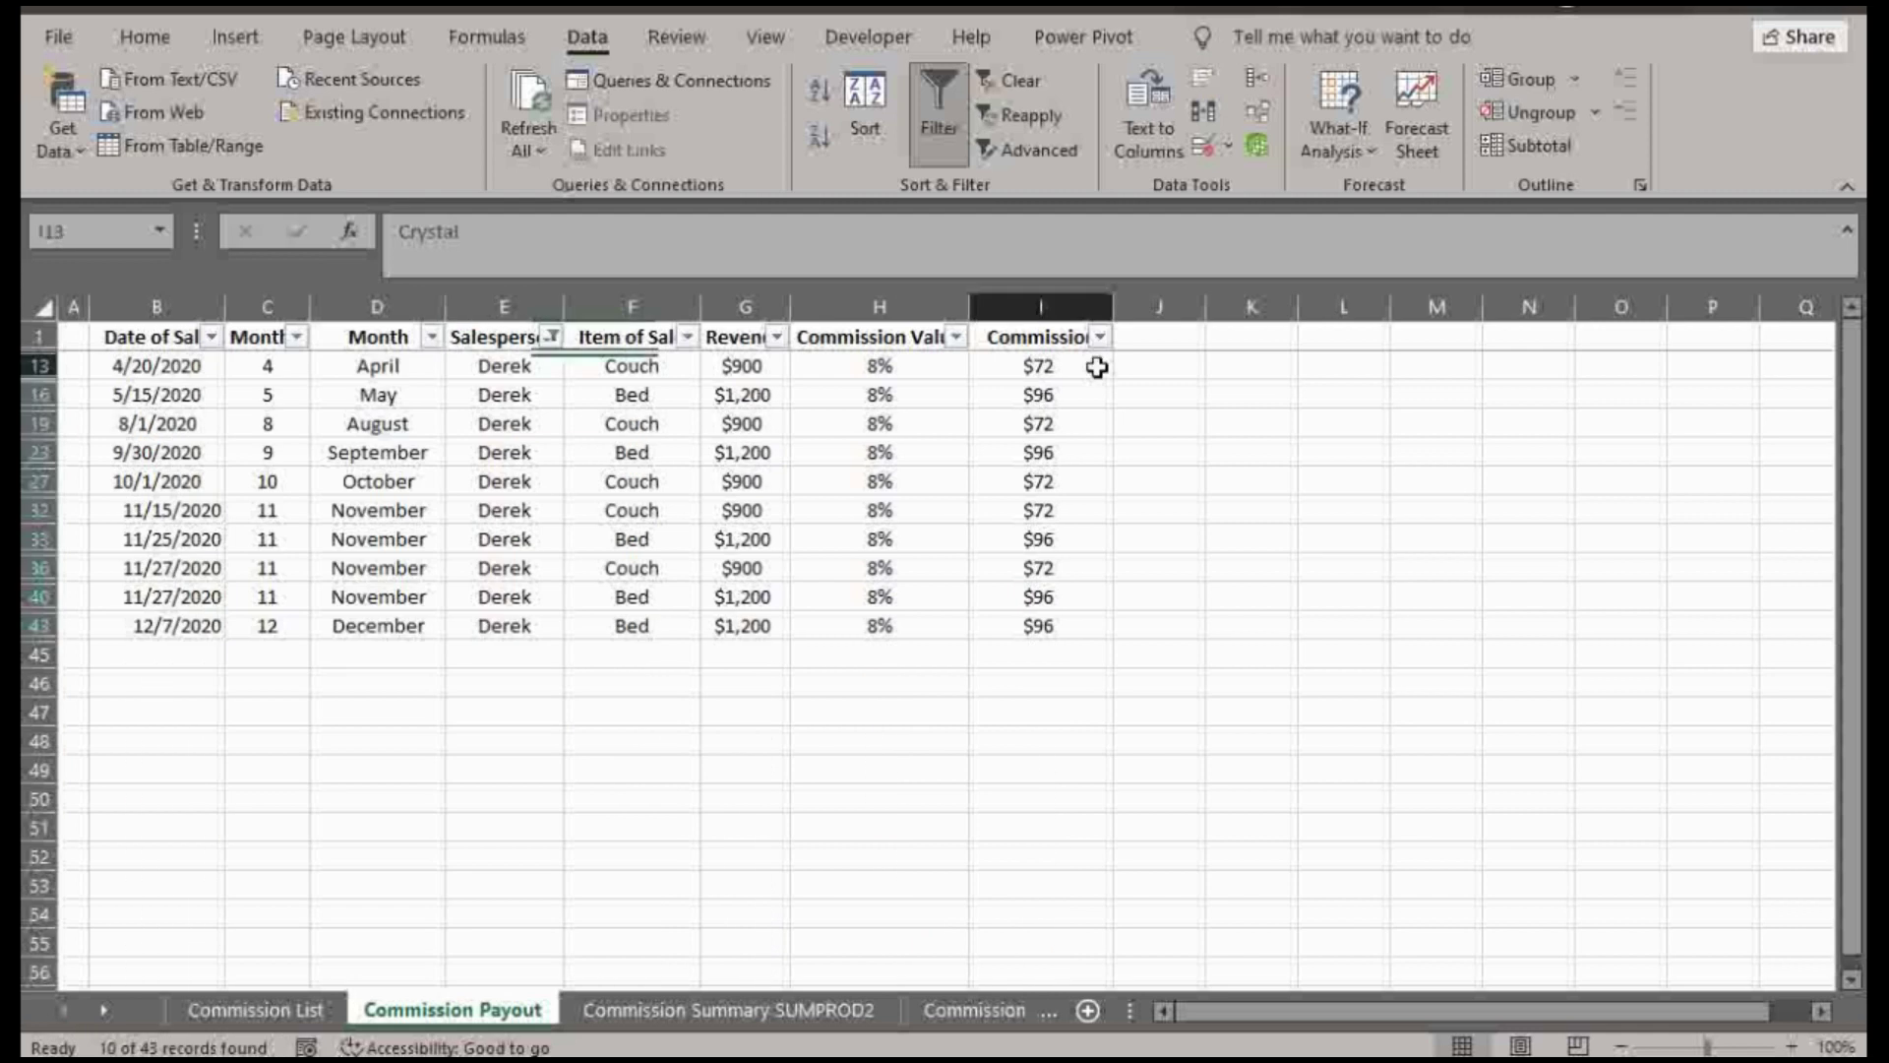
{"action": "left_click", "coordinate": [1046, 396]}
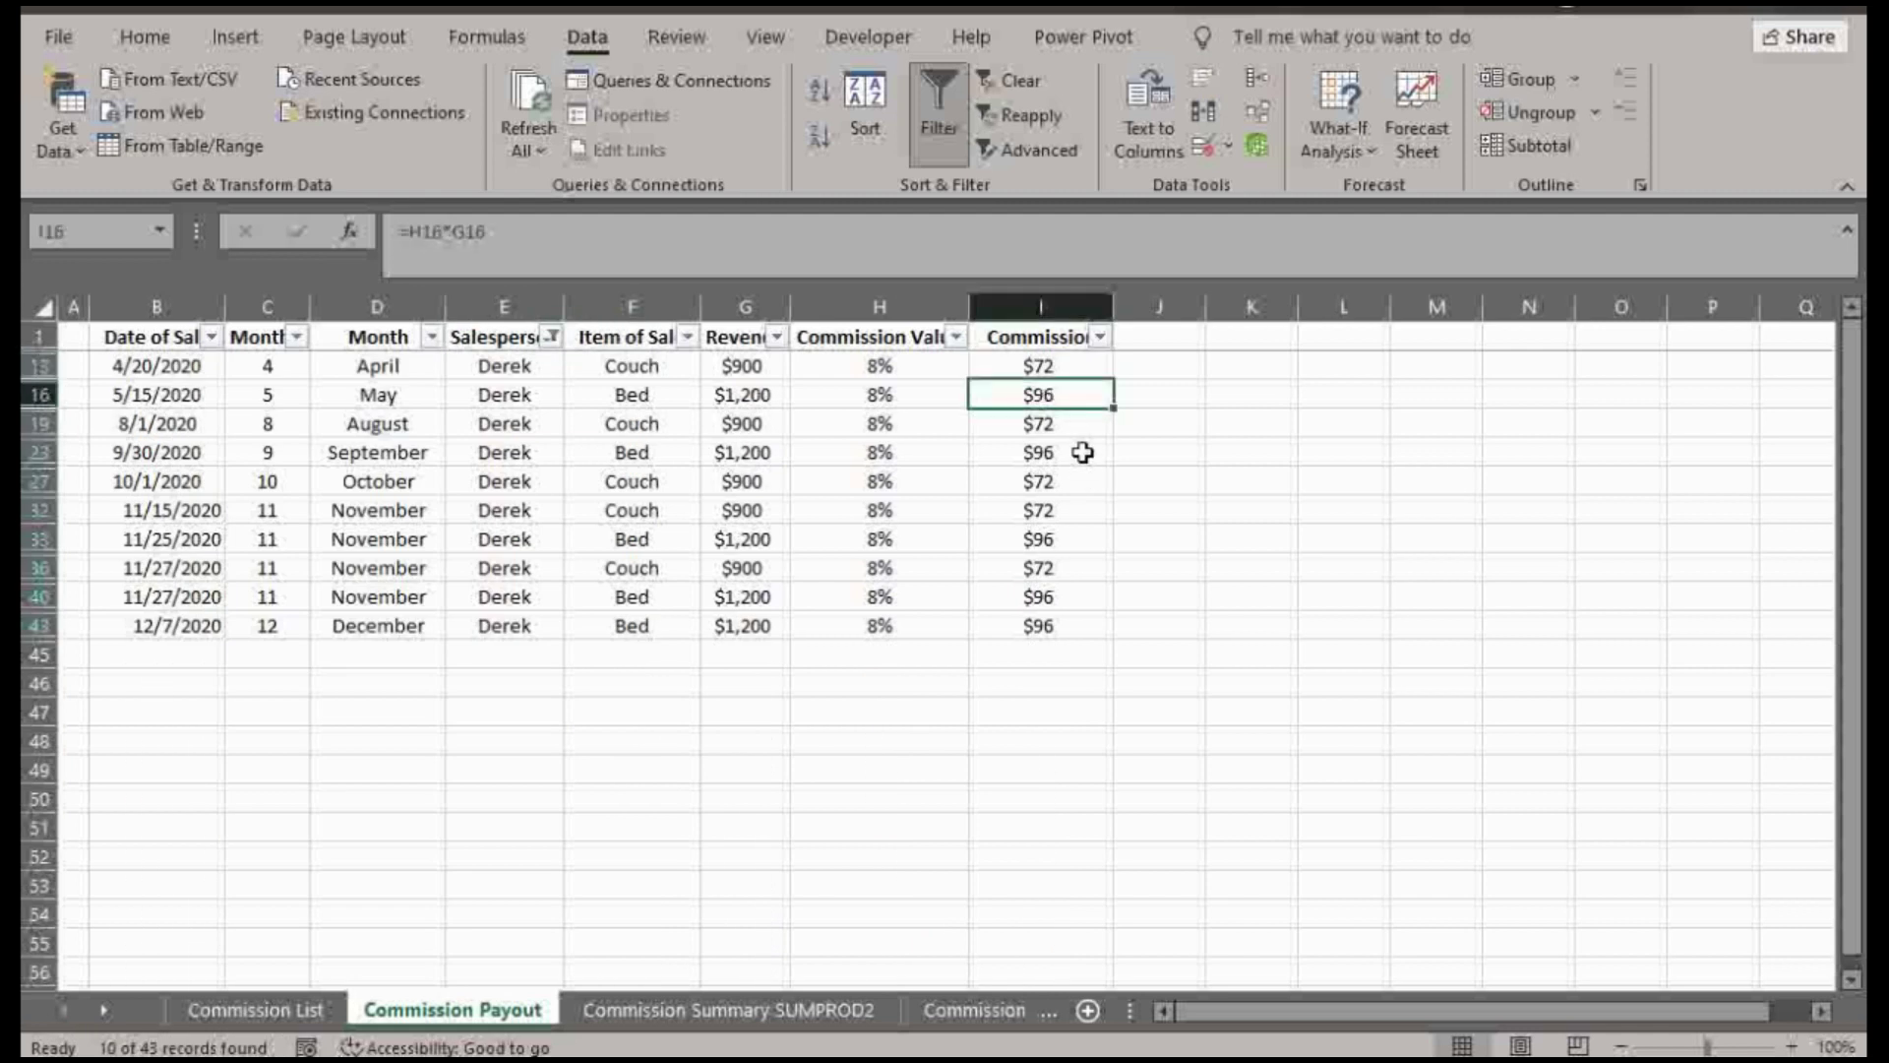
- Change the Salesperson filter from Derek to Bishop and review the results on SUMPROD2
{"action": "left_click", "coordinate": [682, 1009]}
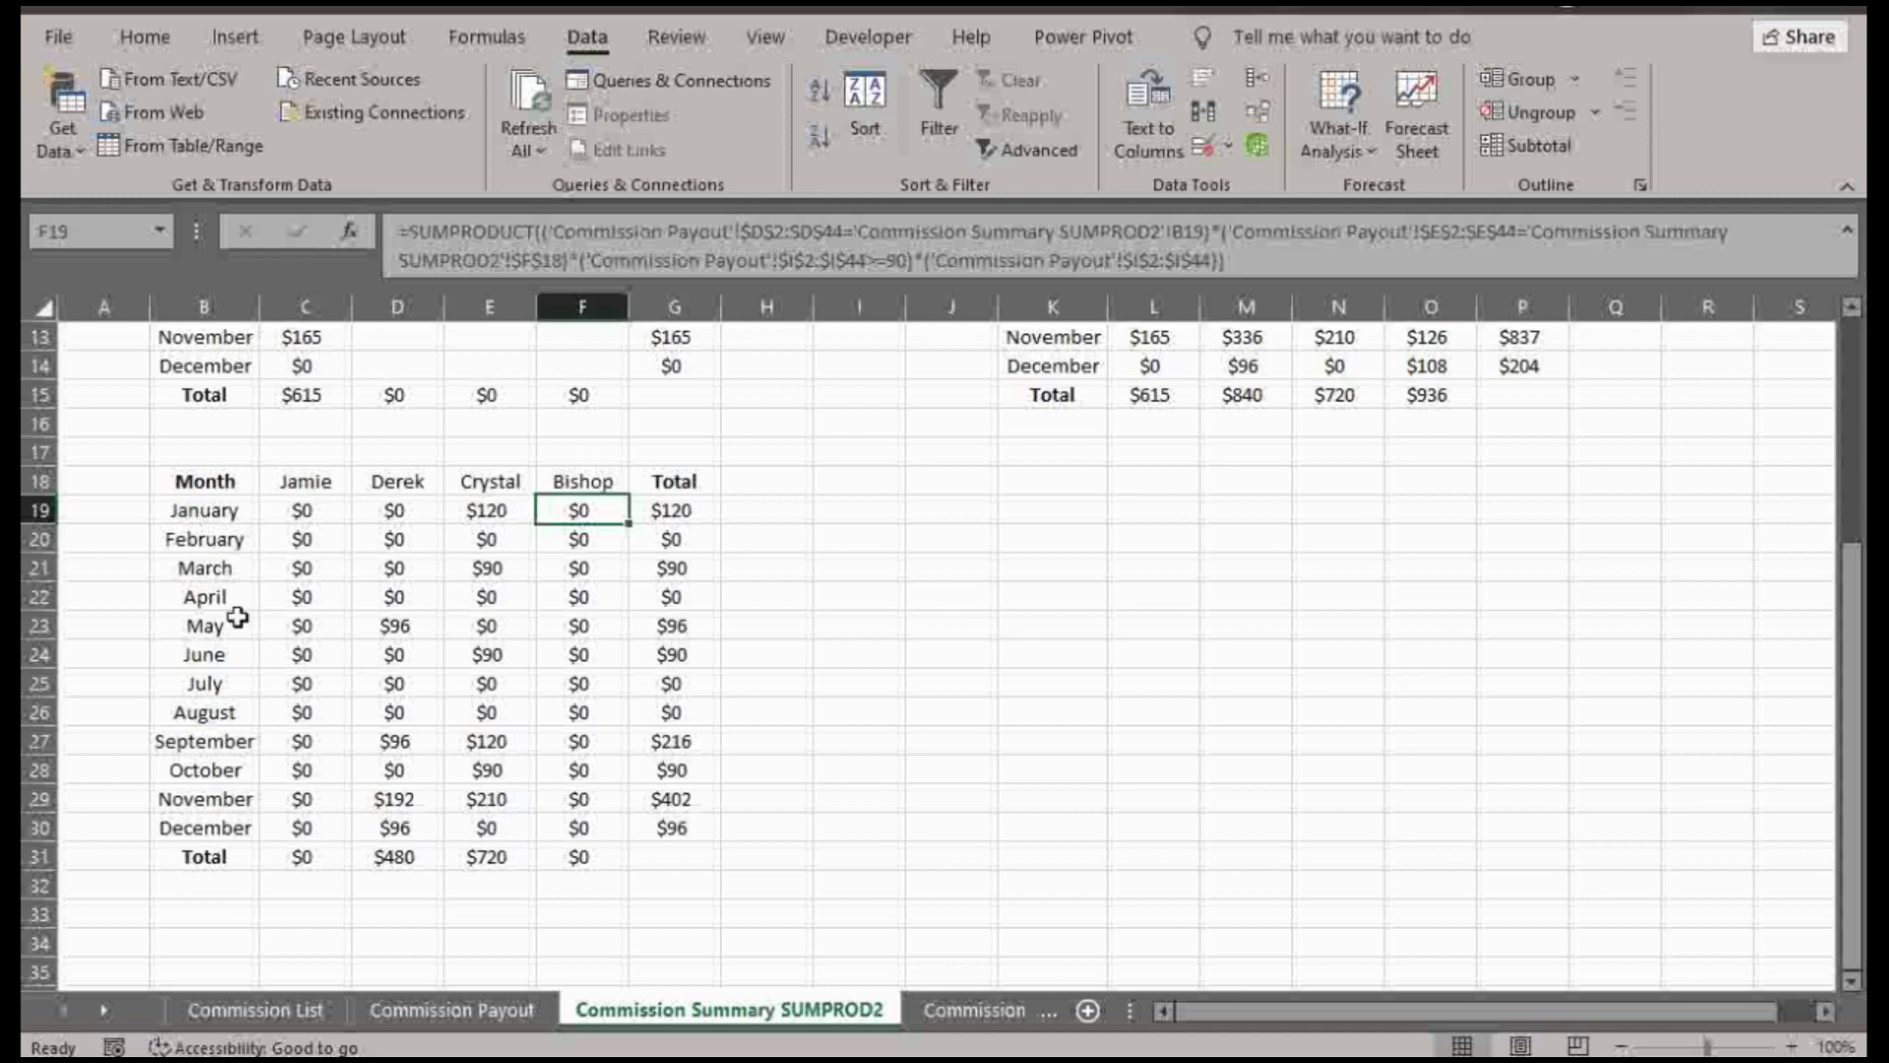
{"action": "left_click", "coordinate": [452, 1010]}
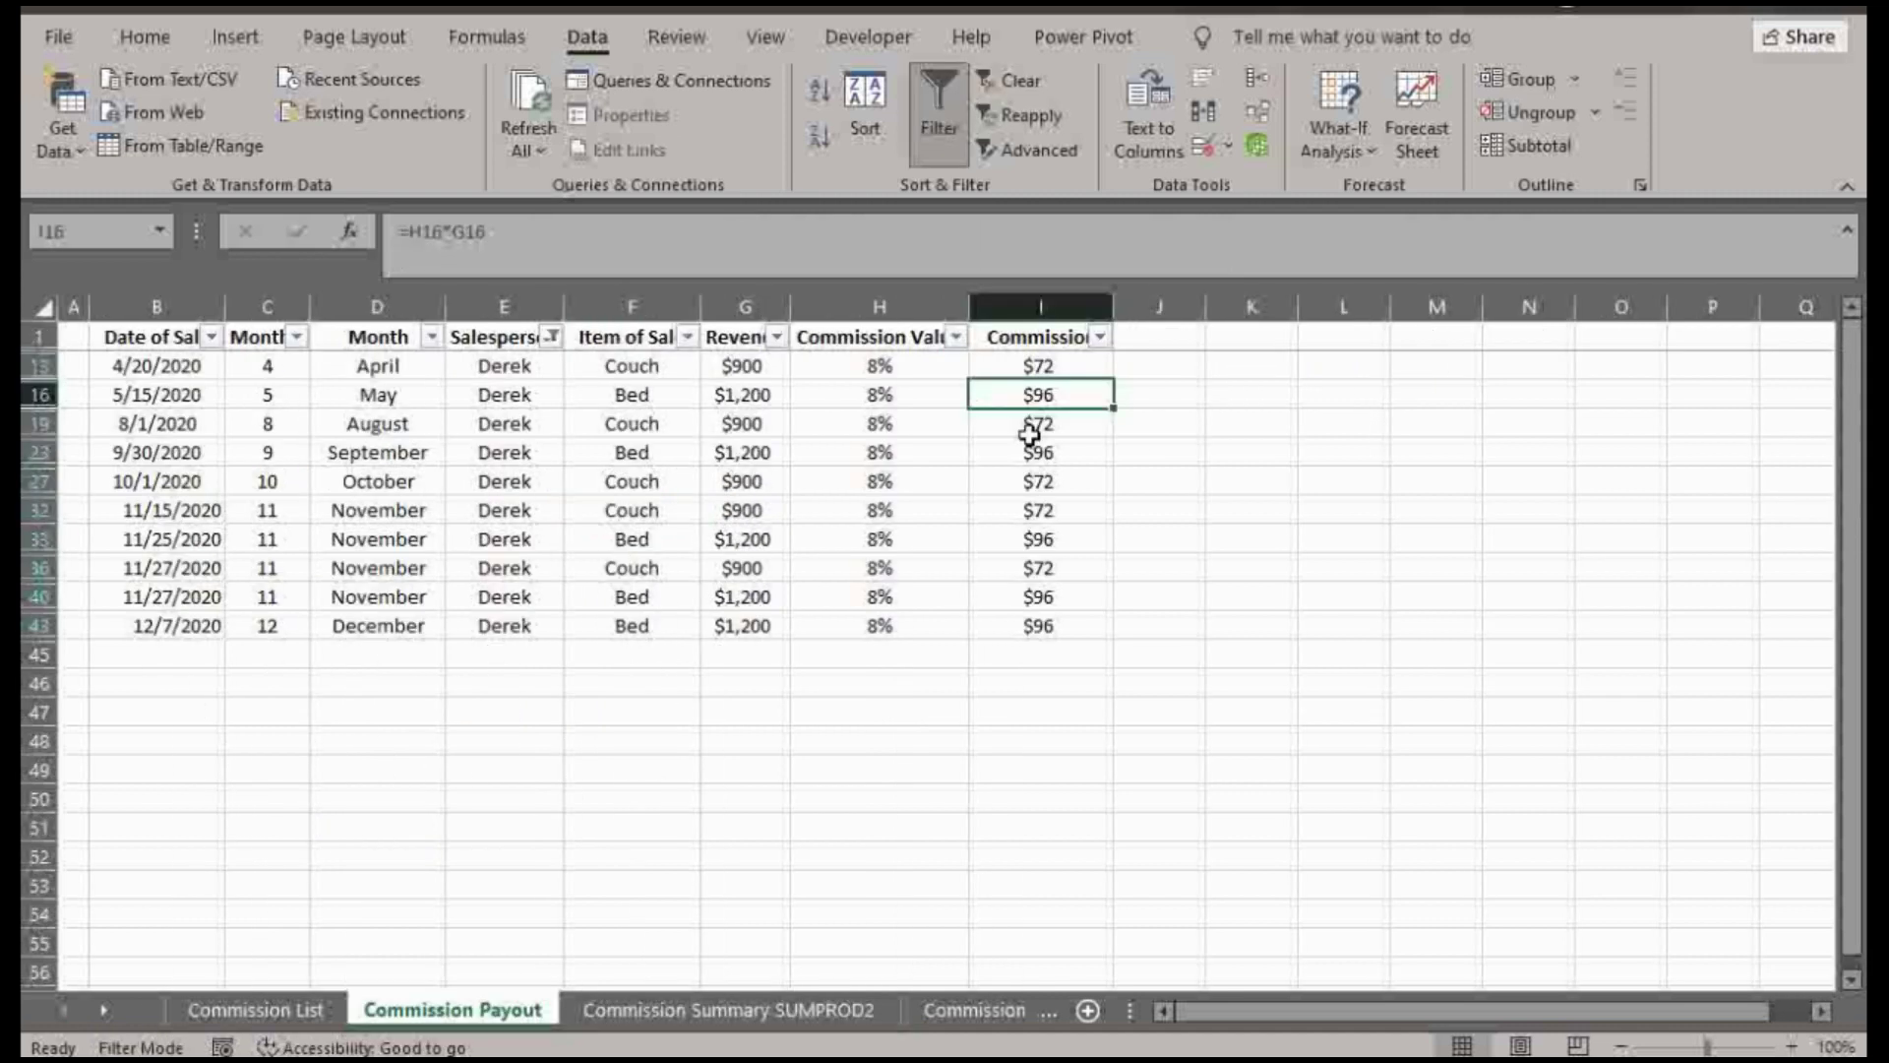
{"action": "left_click", "coordinate": [666, 1019]}
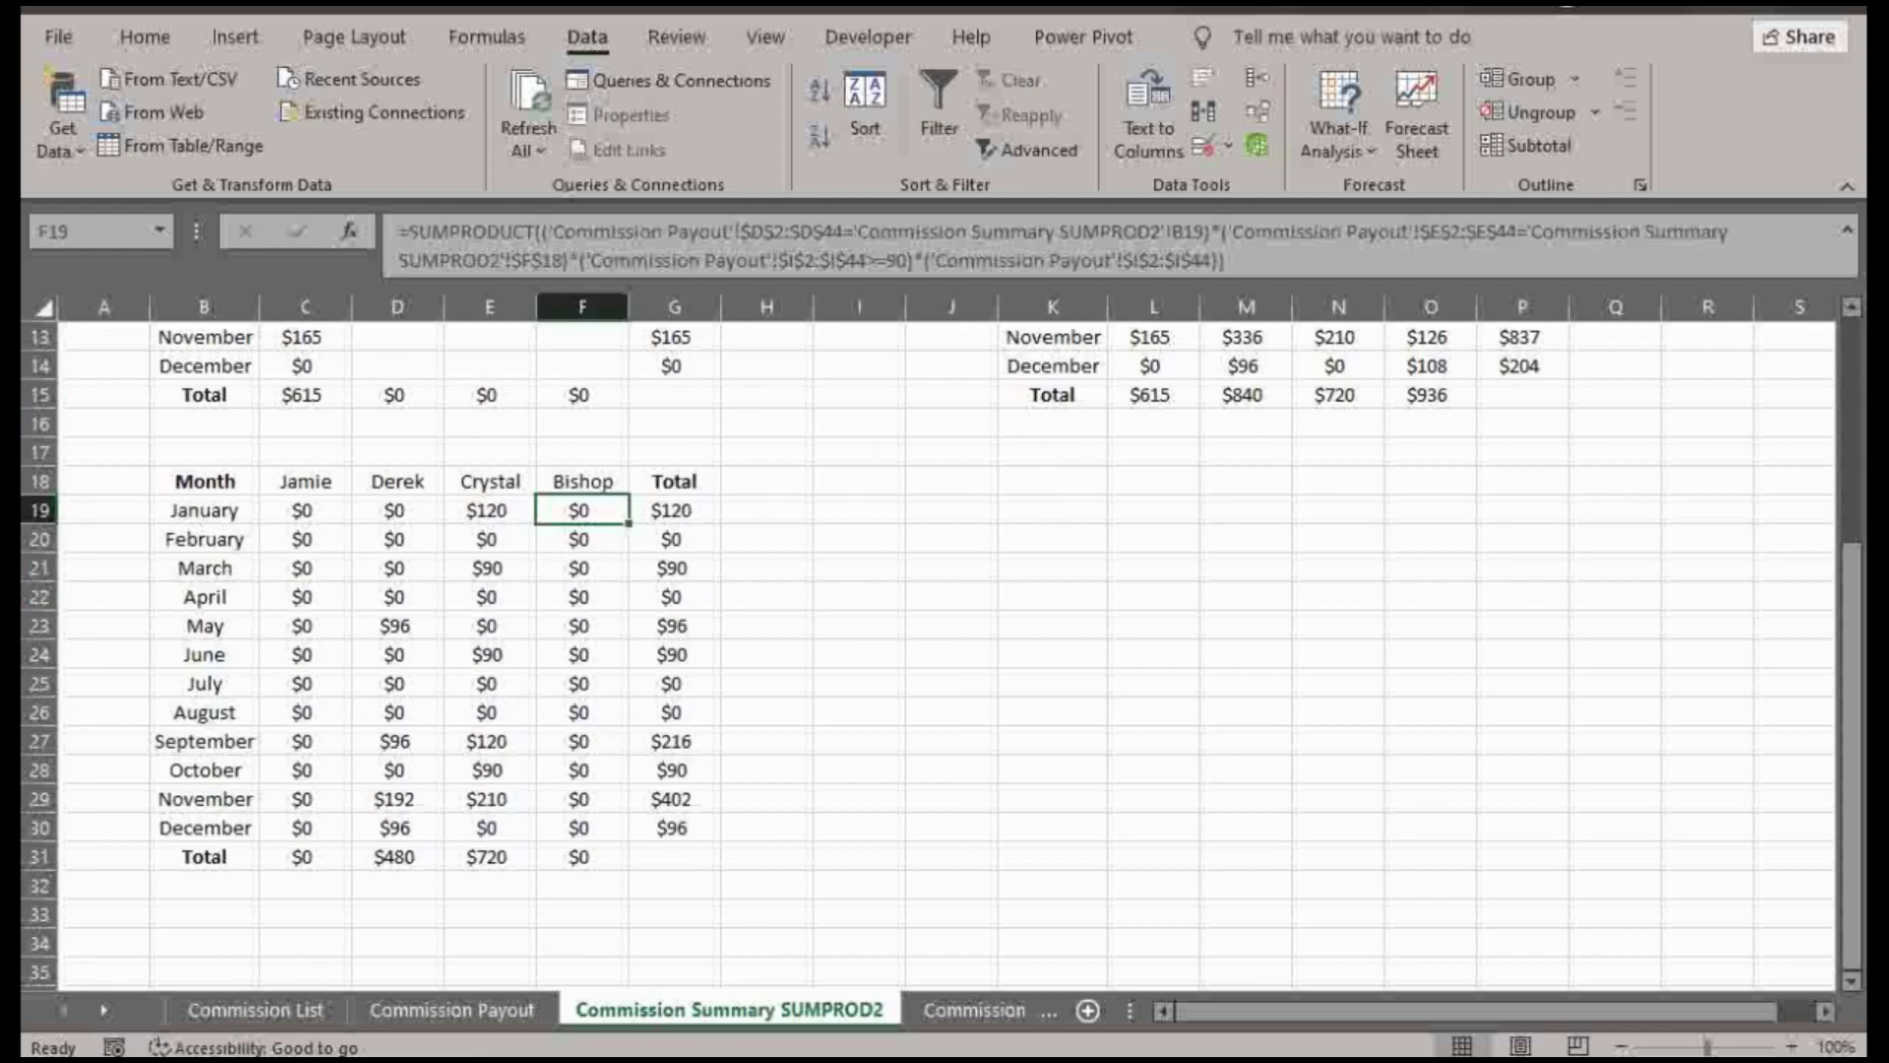
{"action": "left_click", "coordinate": [443, 1010]}
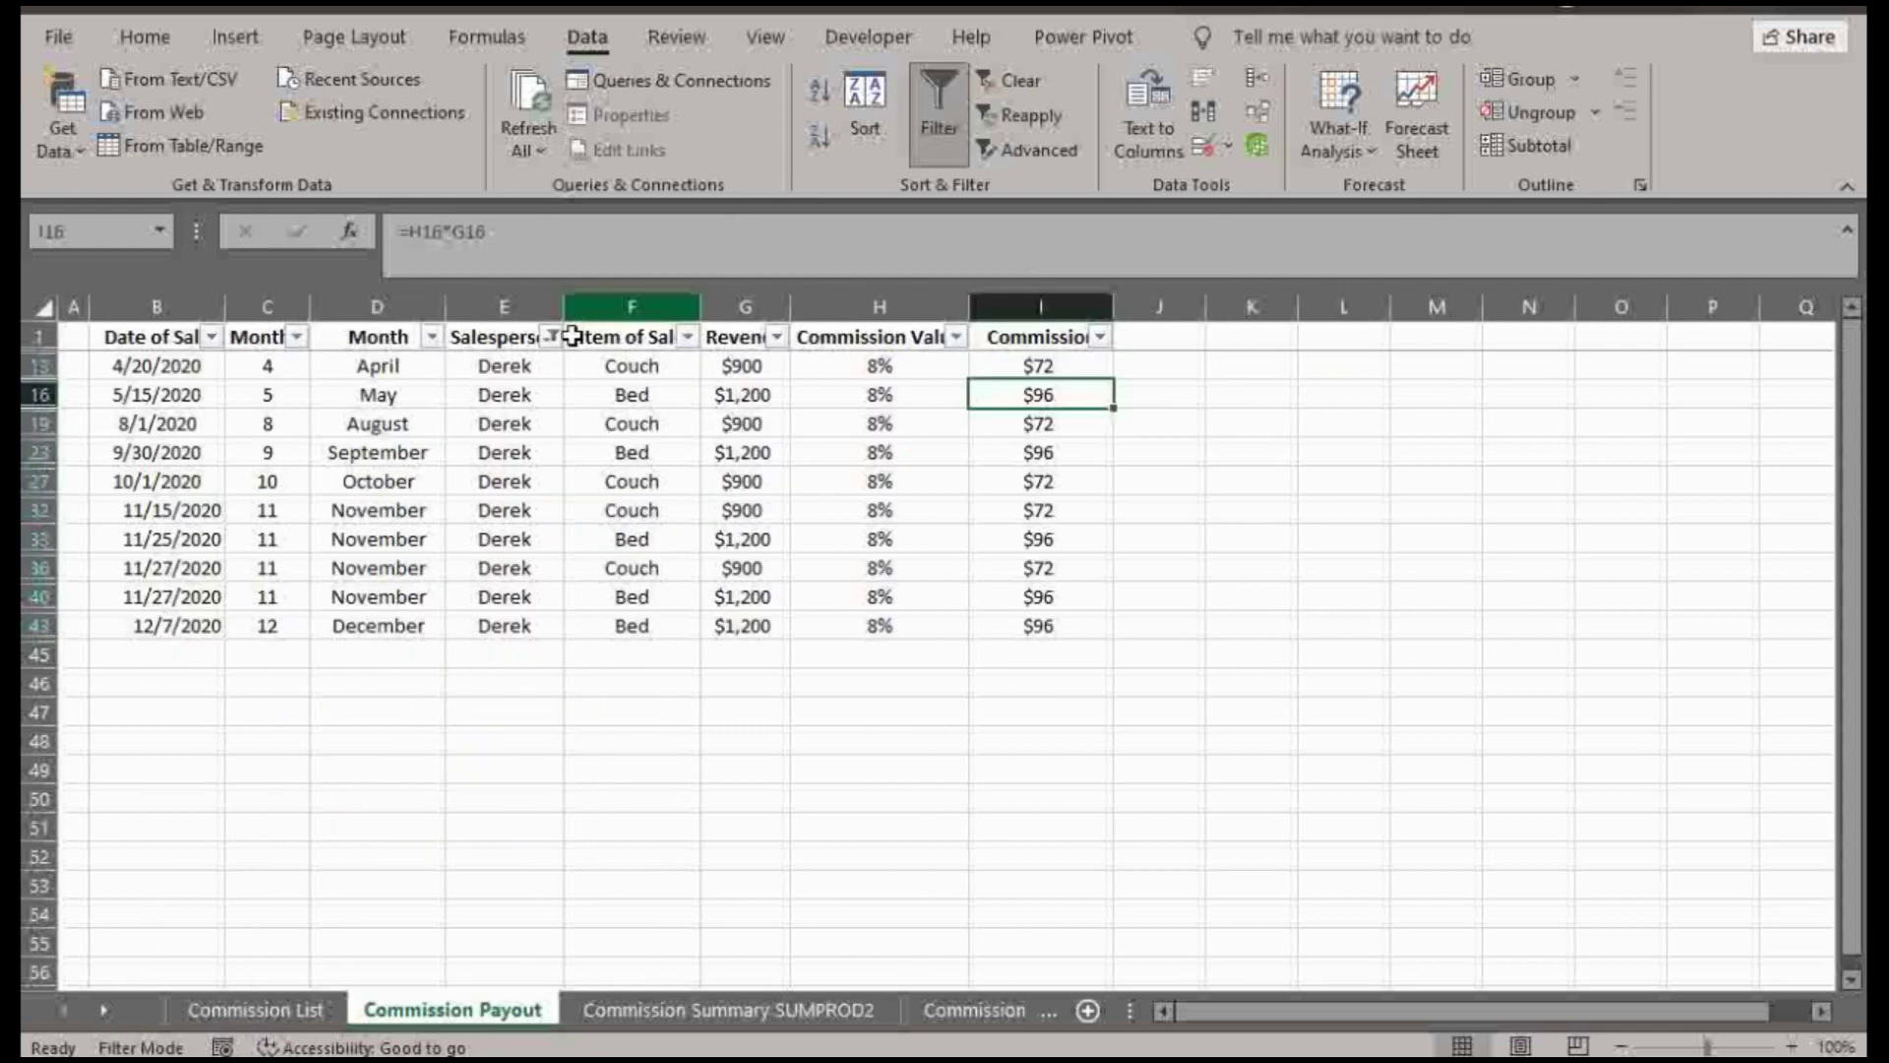
{"action": "left_click", "coordinate": [503, 336]}
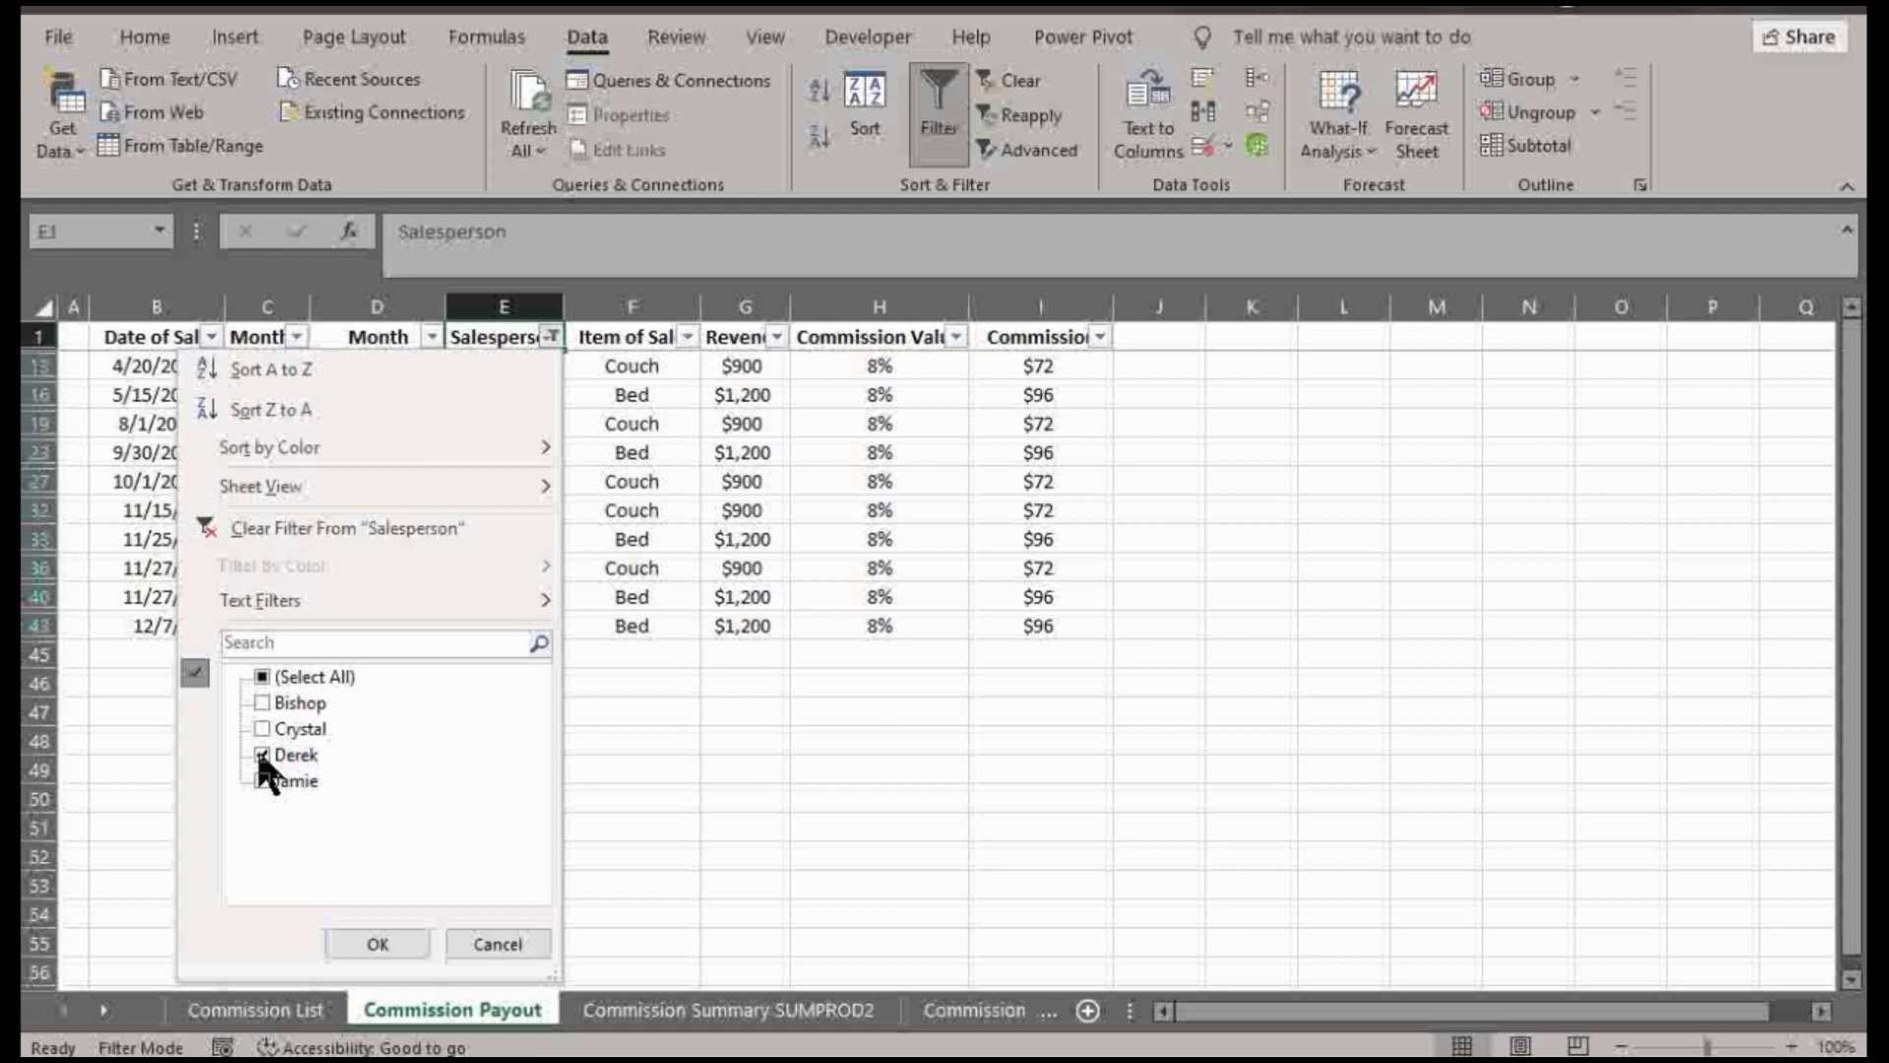
{"action": "left_click", "coordinate": [262, 755]}
{"action": "left_click", "coordinate": [264, 702]}
{"action": "left_click", "coordinate": [377, 943]}
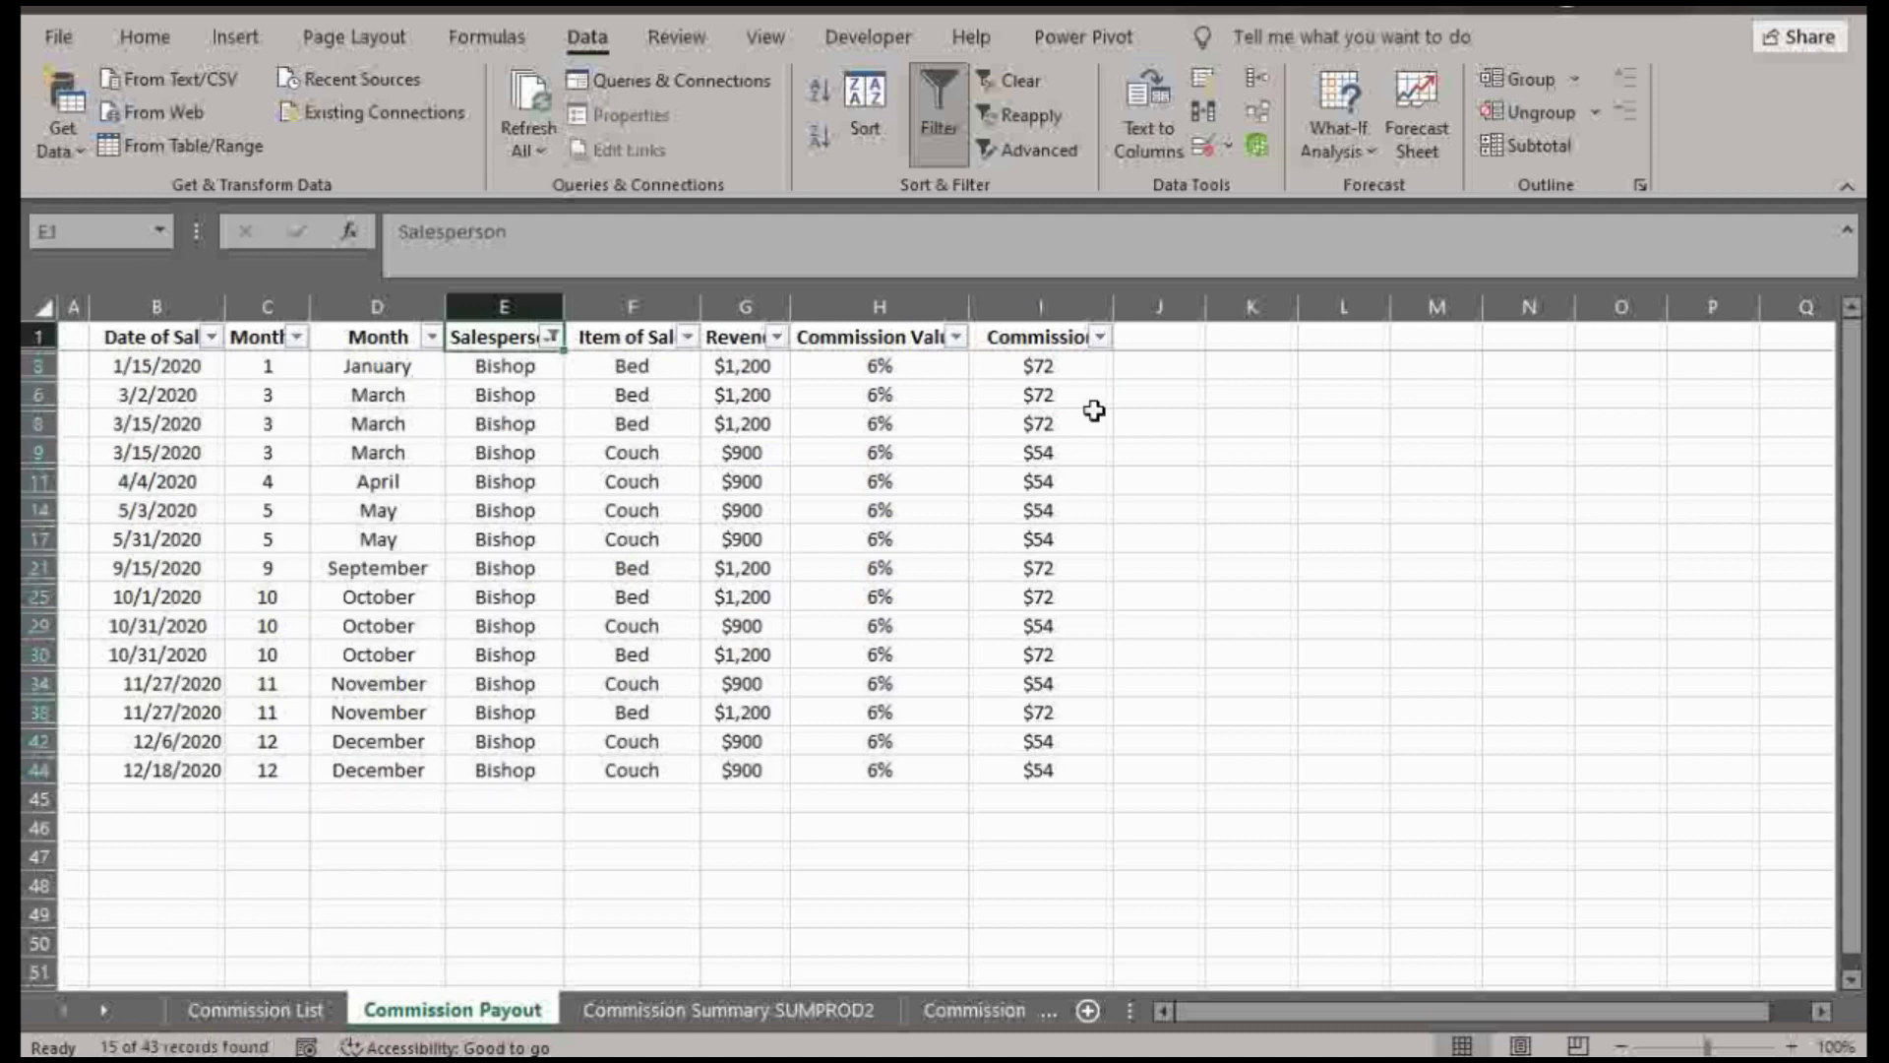
{"action": "left_click", "coordinate": [729, 1009]}
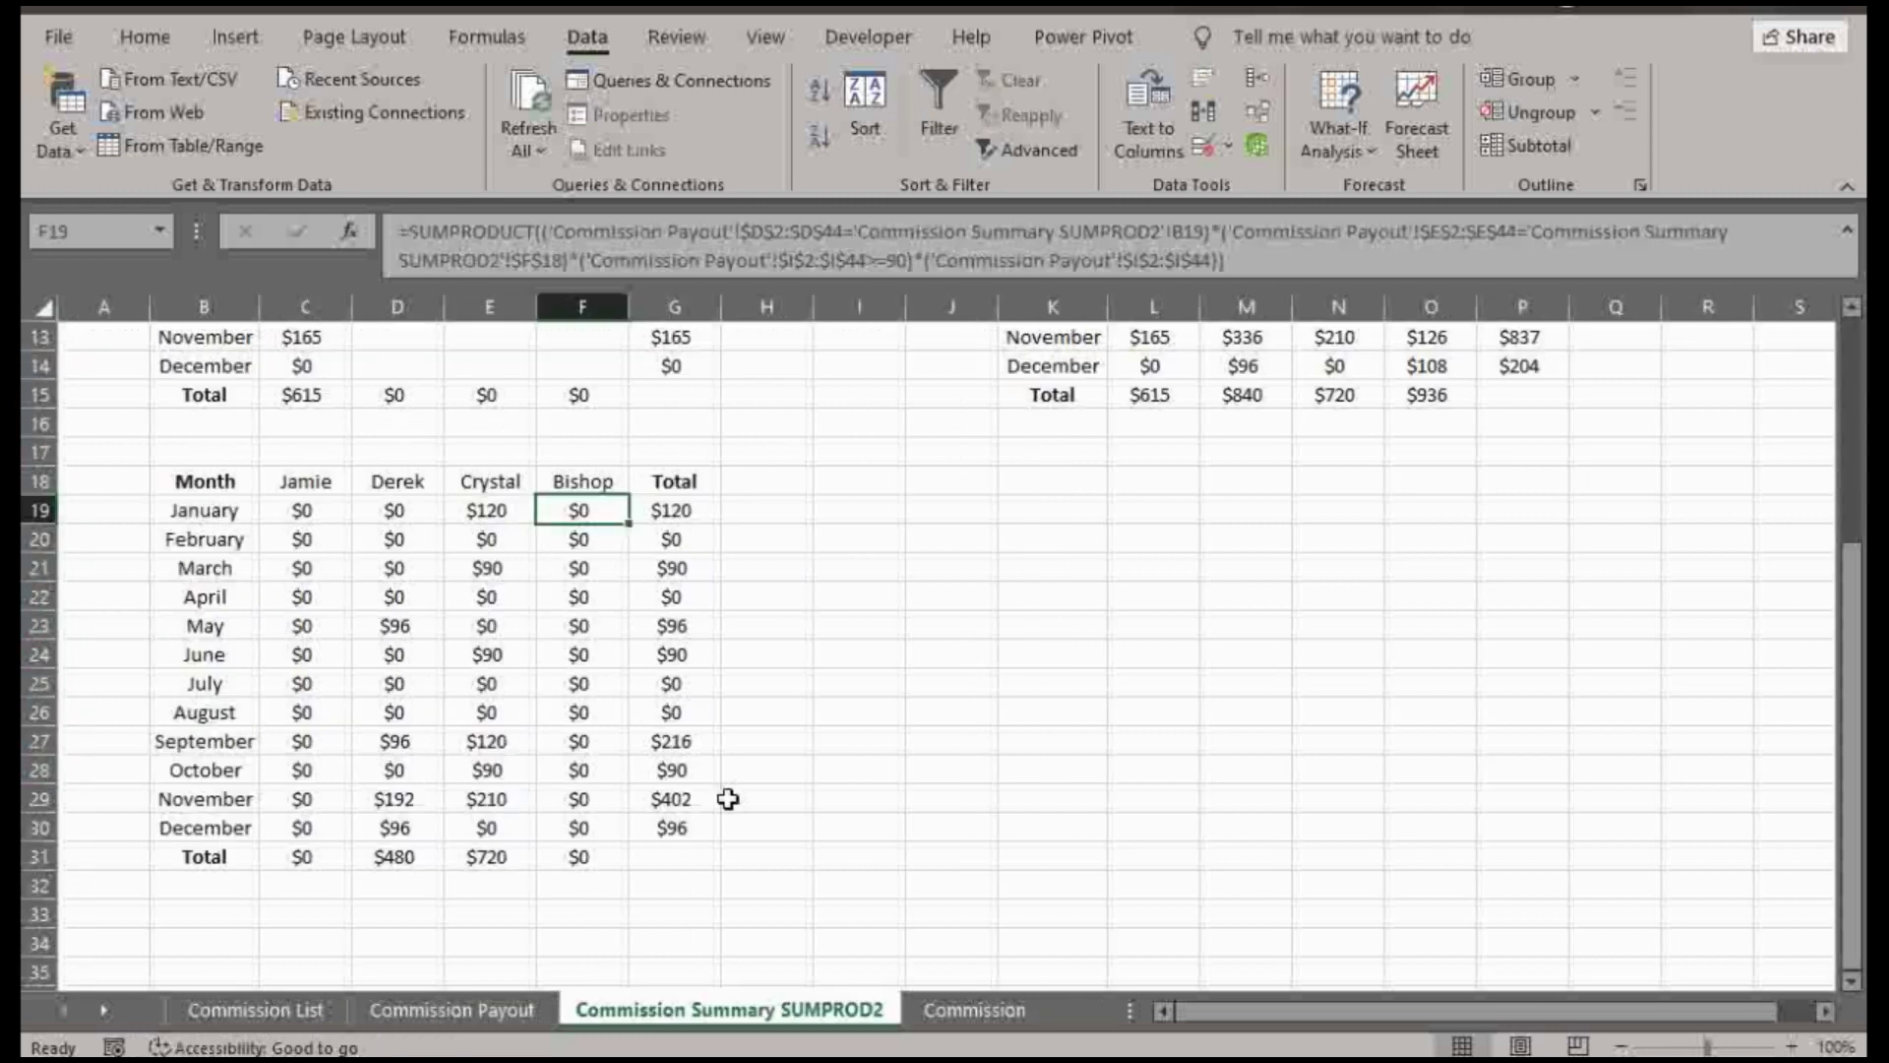
{"action": "key", "text": "Down"}
{"action": "key", "text": "Down"}
{"action": "key", "text": "Down"}
{"action": "key", "text": "Down"}
- Select cell C3, beside the Couch label on the BONUS sheet
{"action": "left_click", "coordinate": [862, 682]}
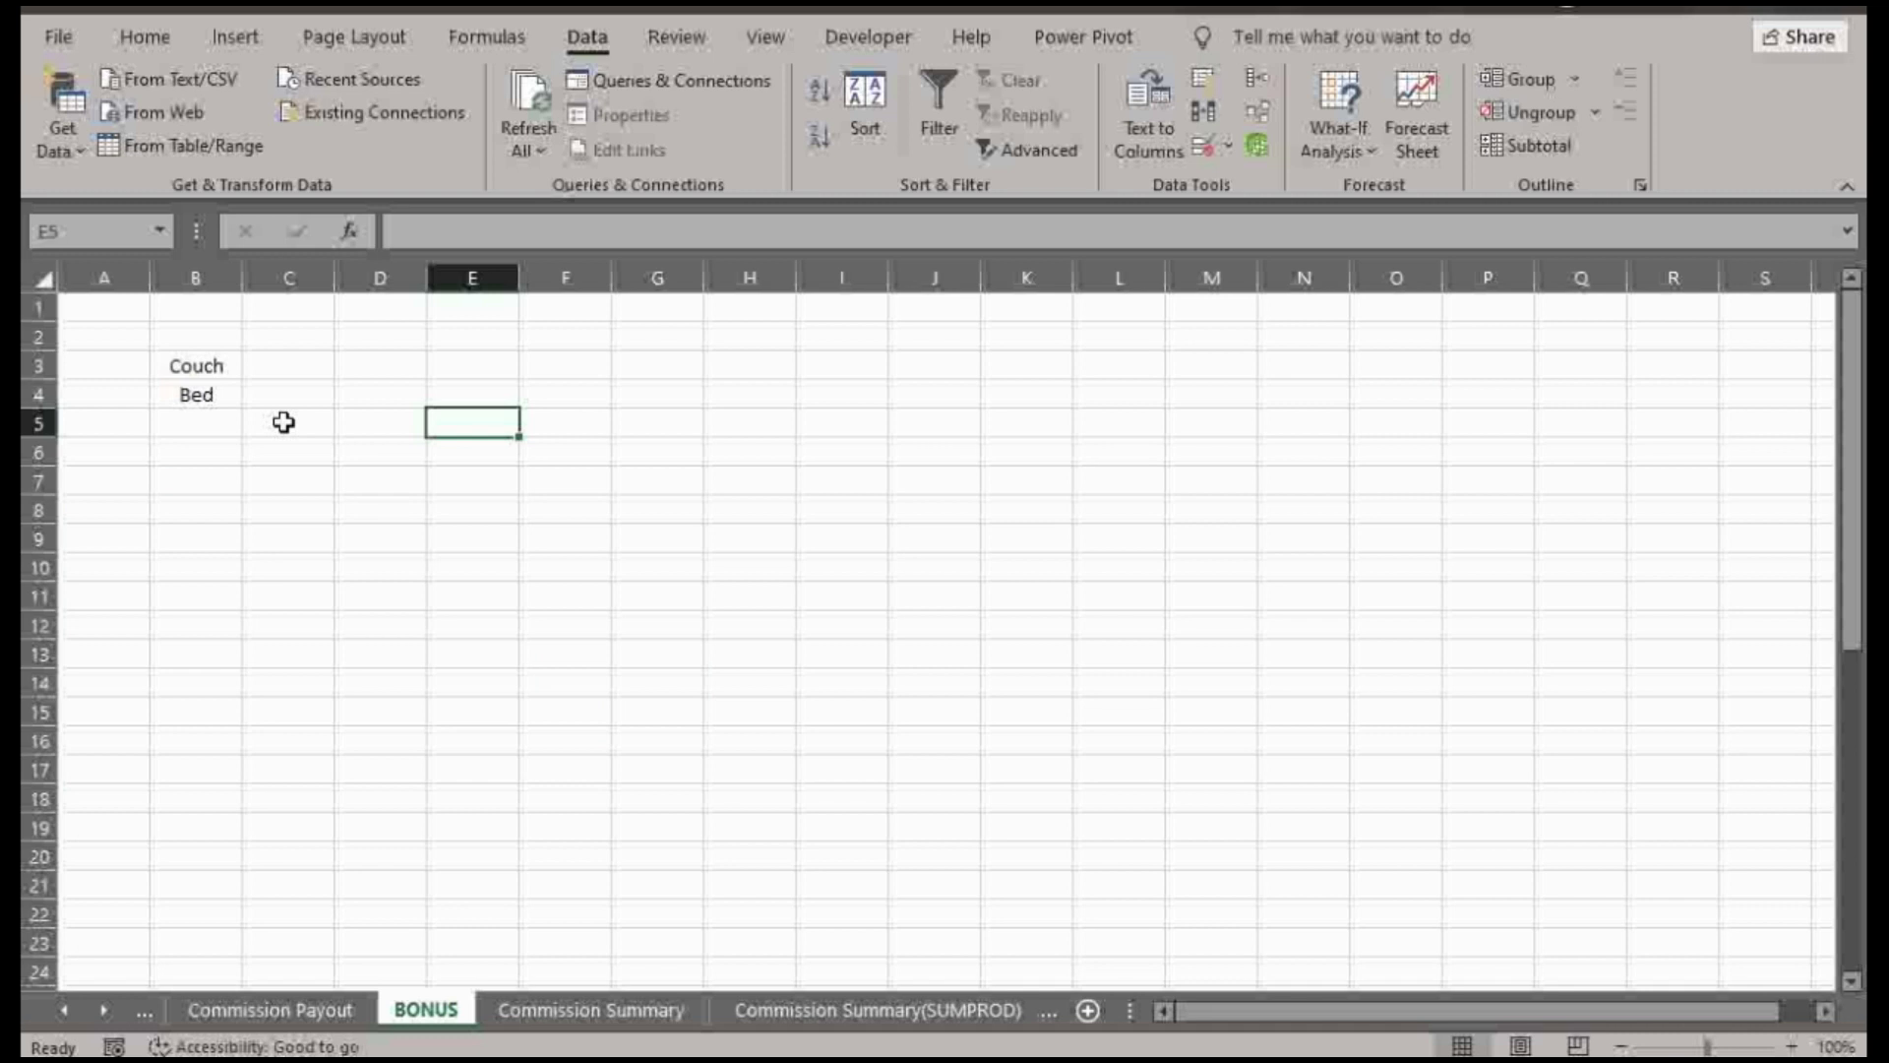
{"action": "left_click", "coordinate": [280, 379]}
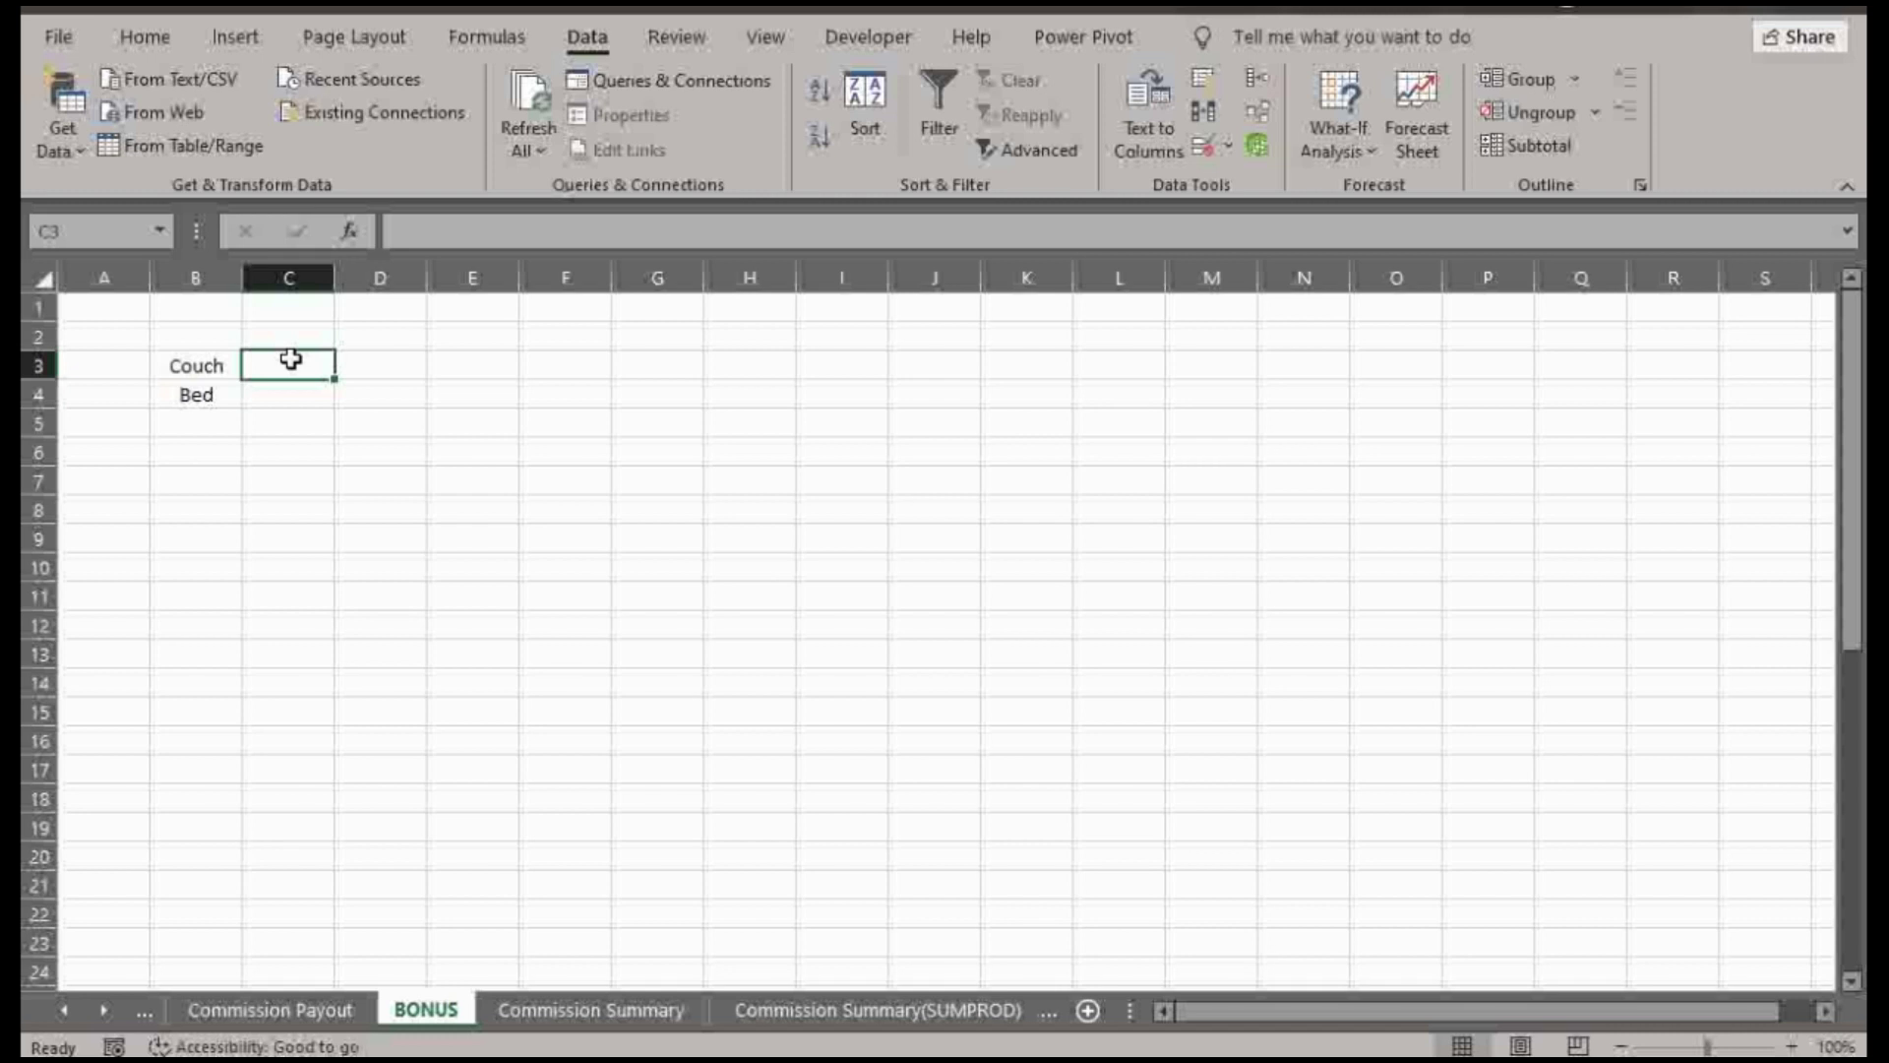
{"action": "type", "text": "=sumprod"}
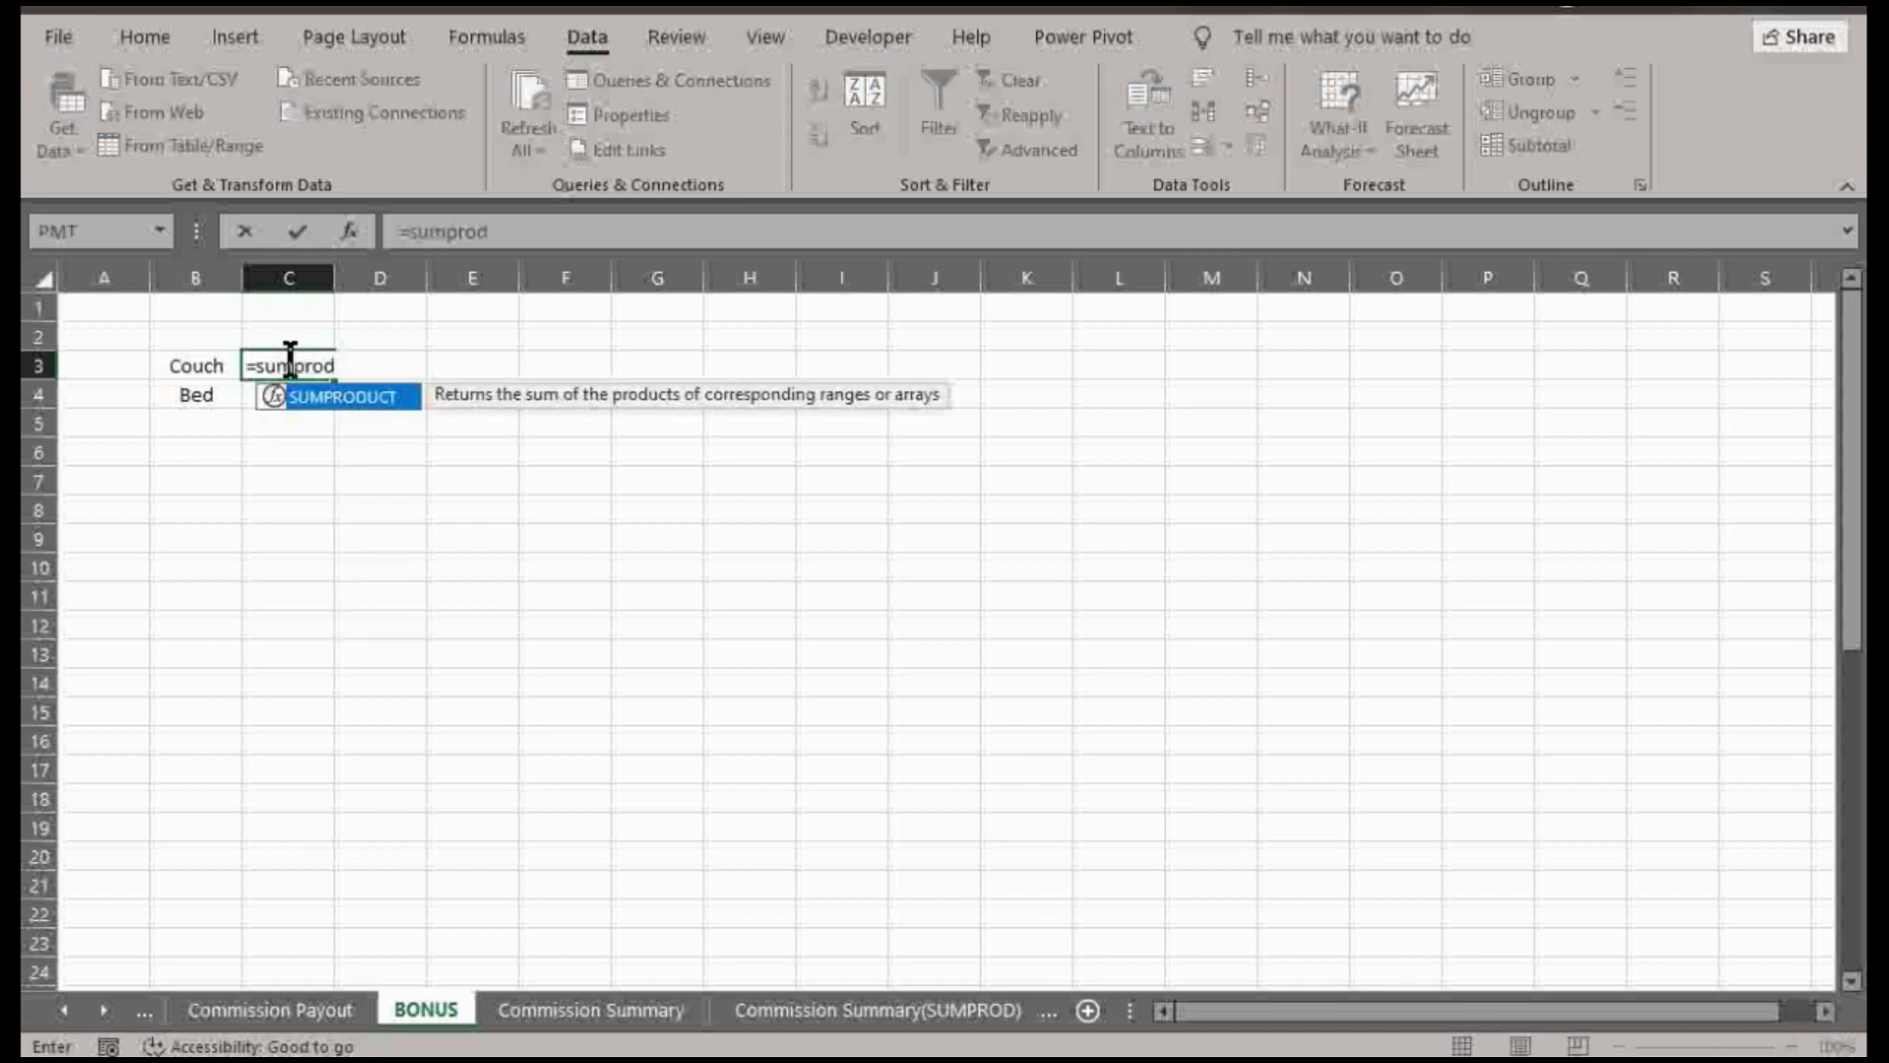
- Start a SUMPRODUCT in C3 comparing Commission Payout column F with the Couch label in B3
{"action": "key", "text": "Tab"}
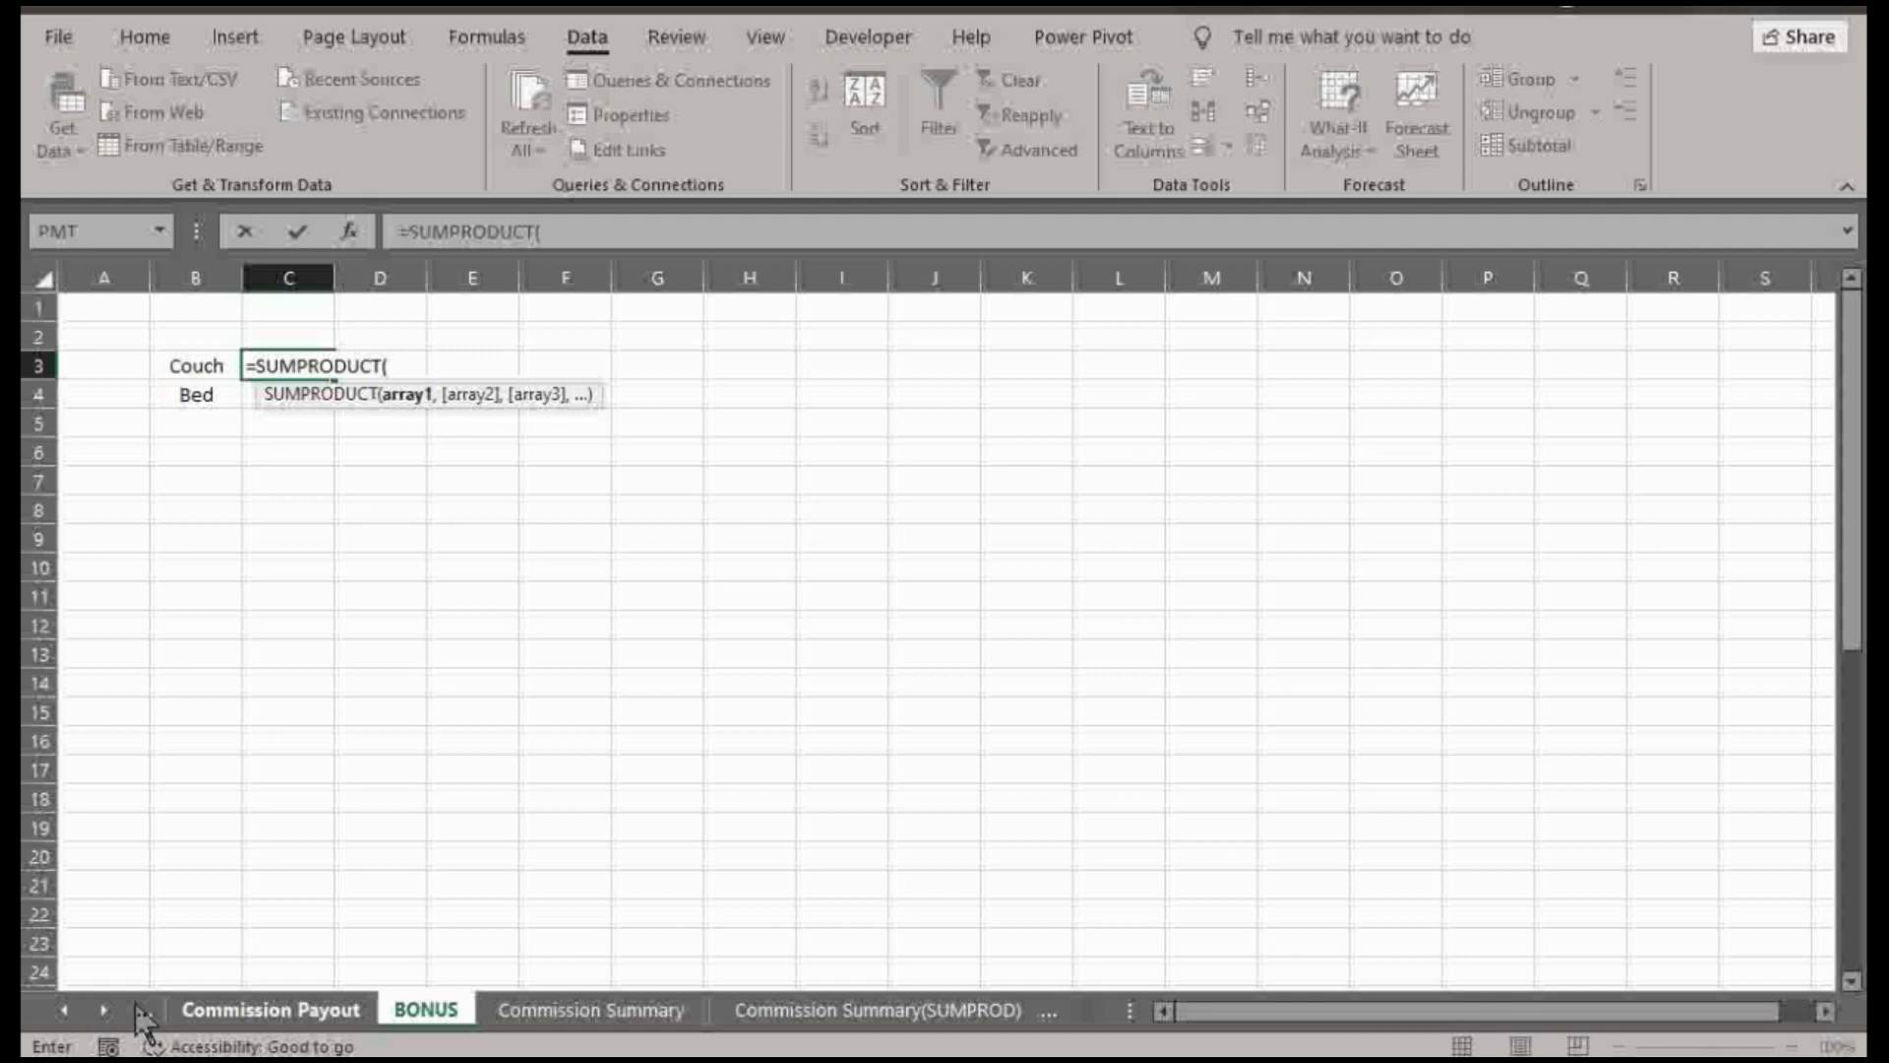
{"action": "left_click", "coordinate": [65, 1011]}
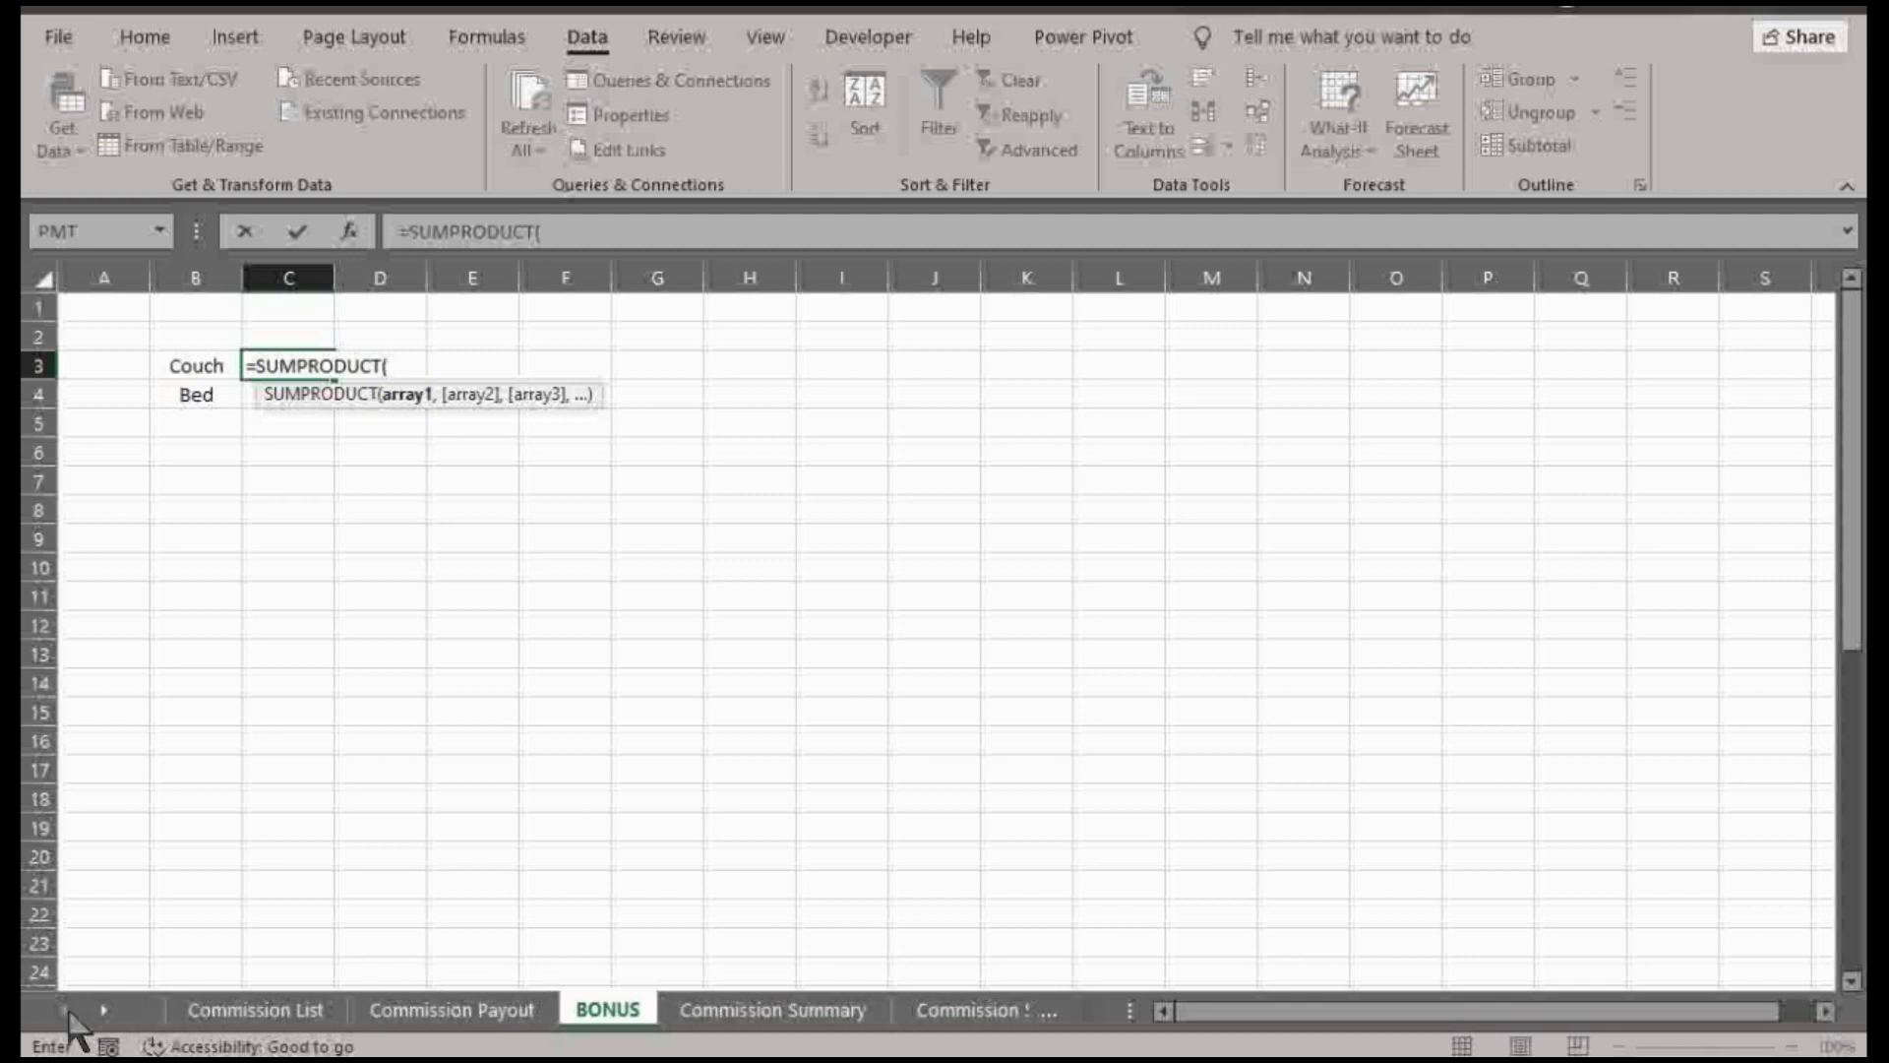
{"action": "left_click", "coordinate": [244, 1009]}
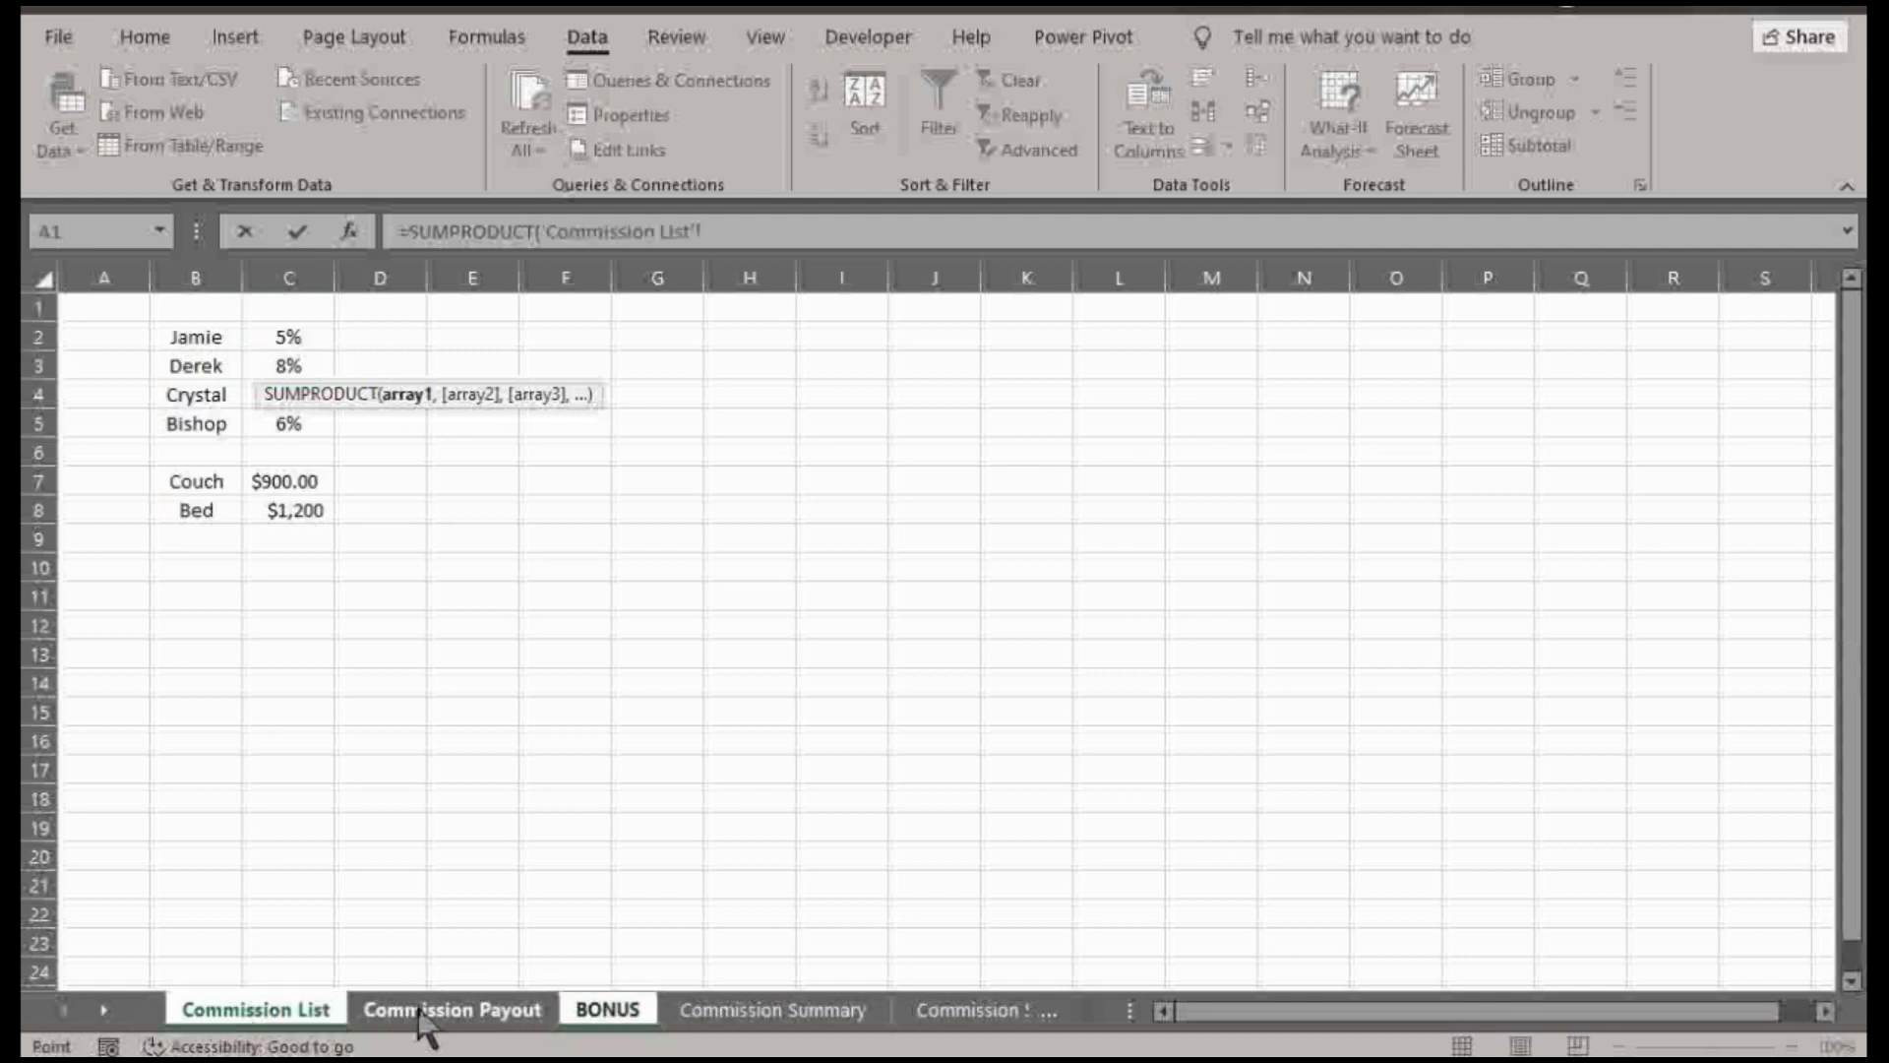
{"action": "left_click", "coordinate": [450, 1009]}
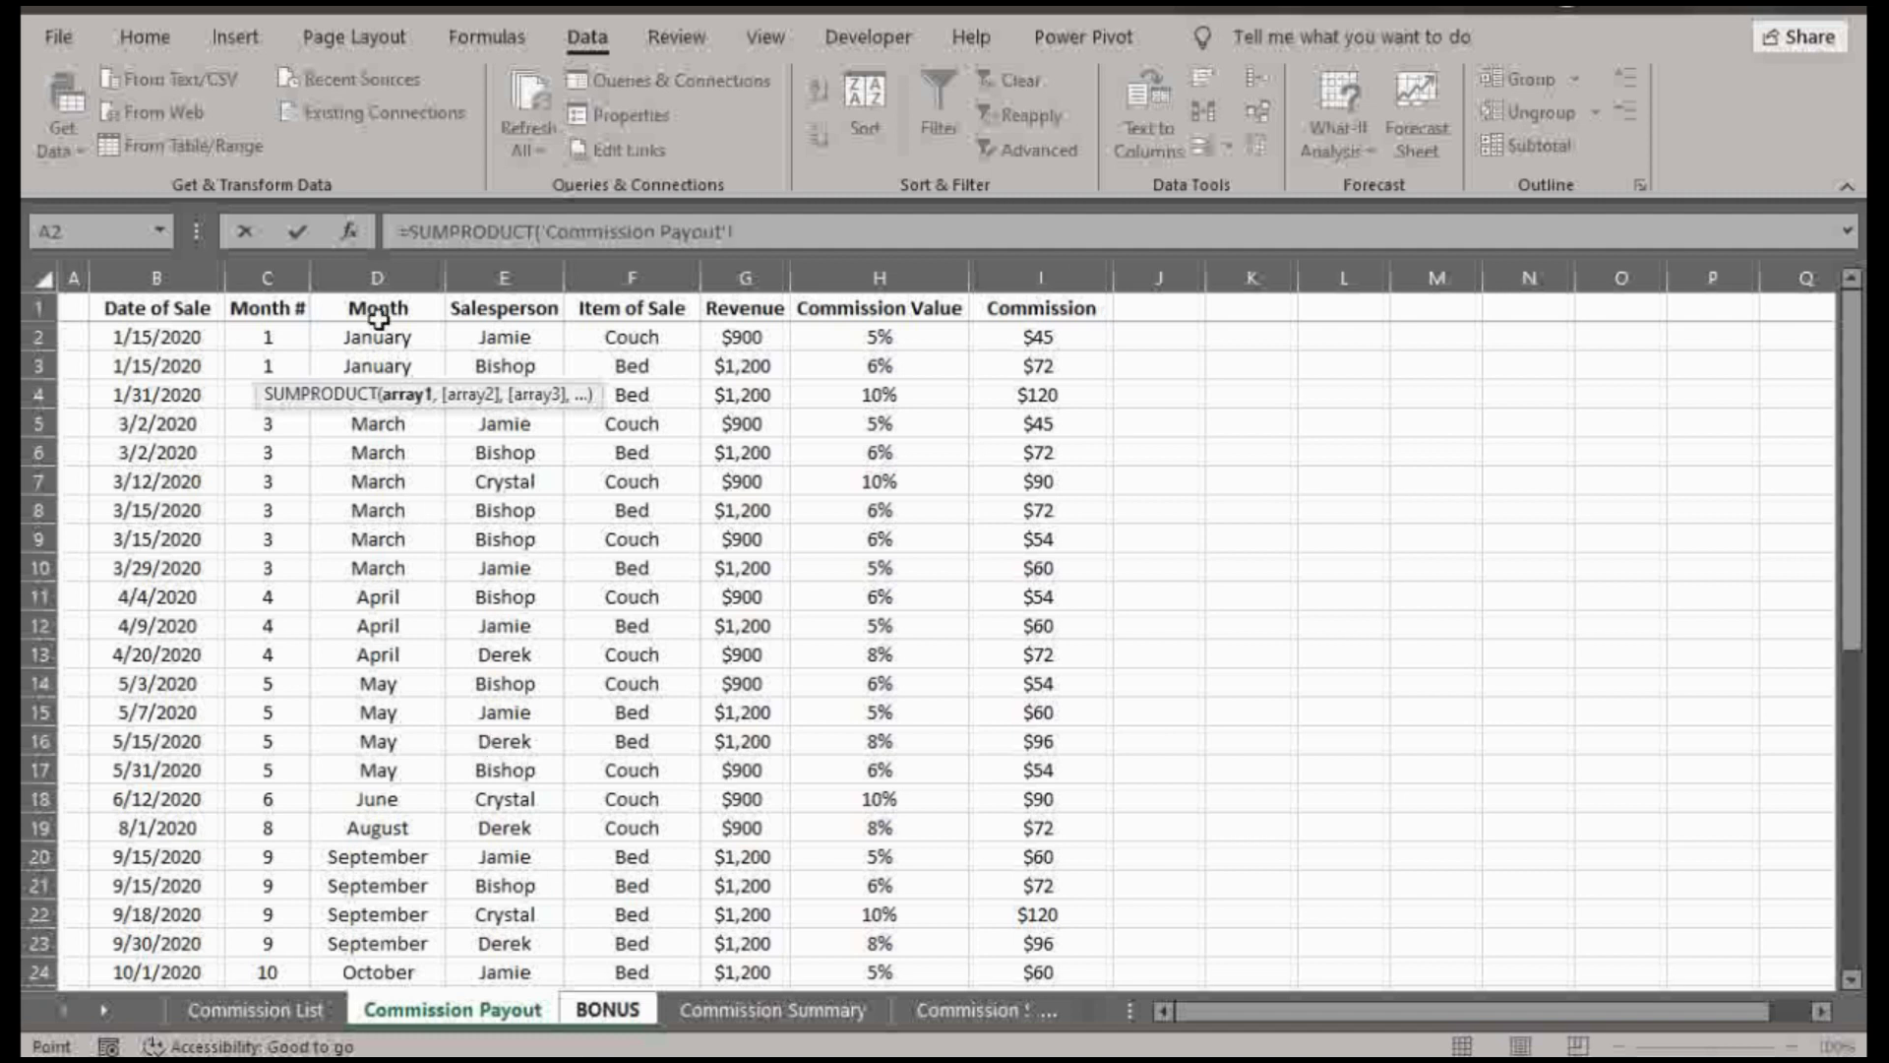
{"action": "left_click", "coordinate": [590, 276]}
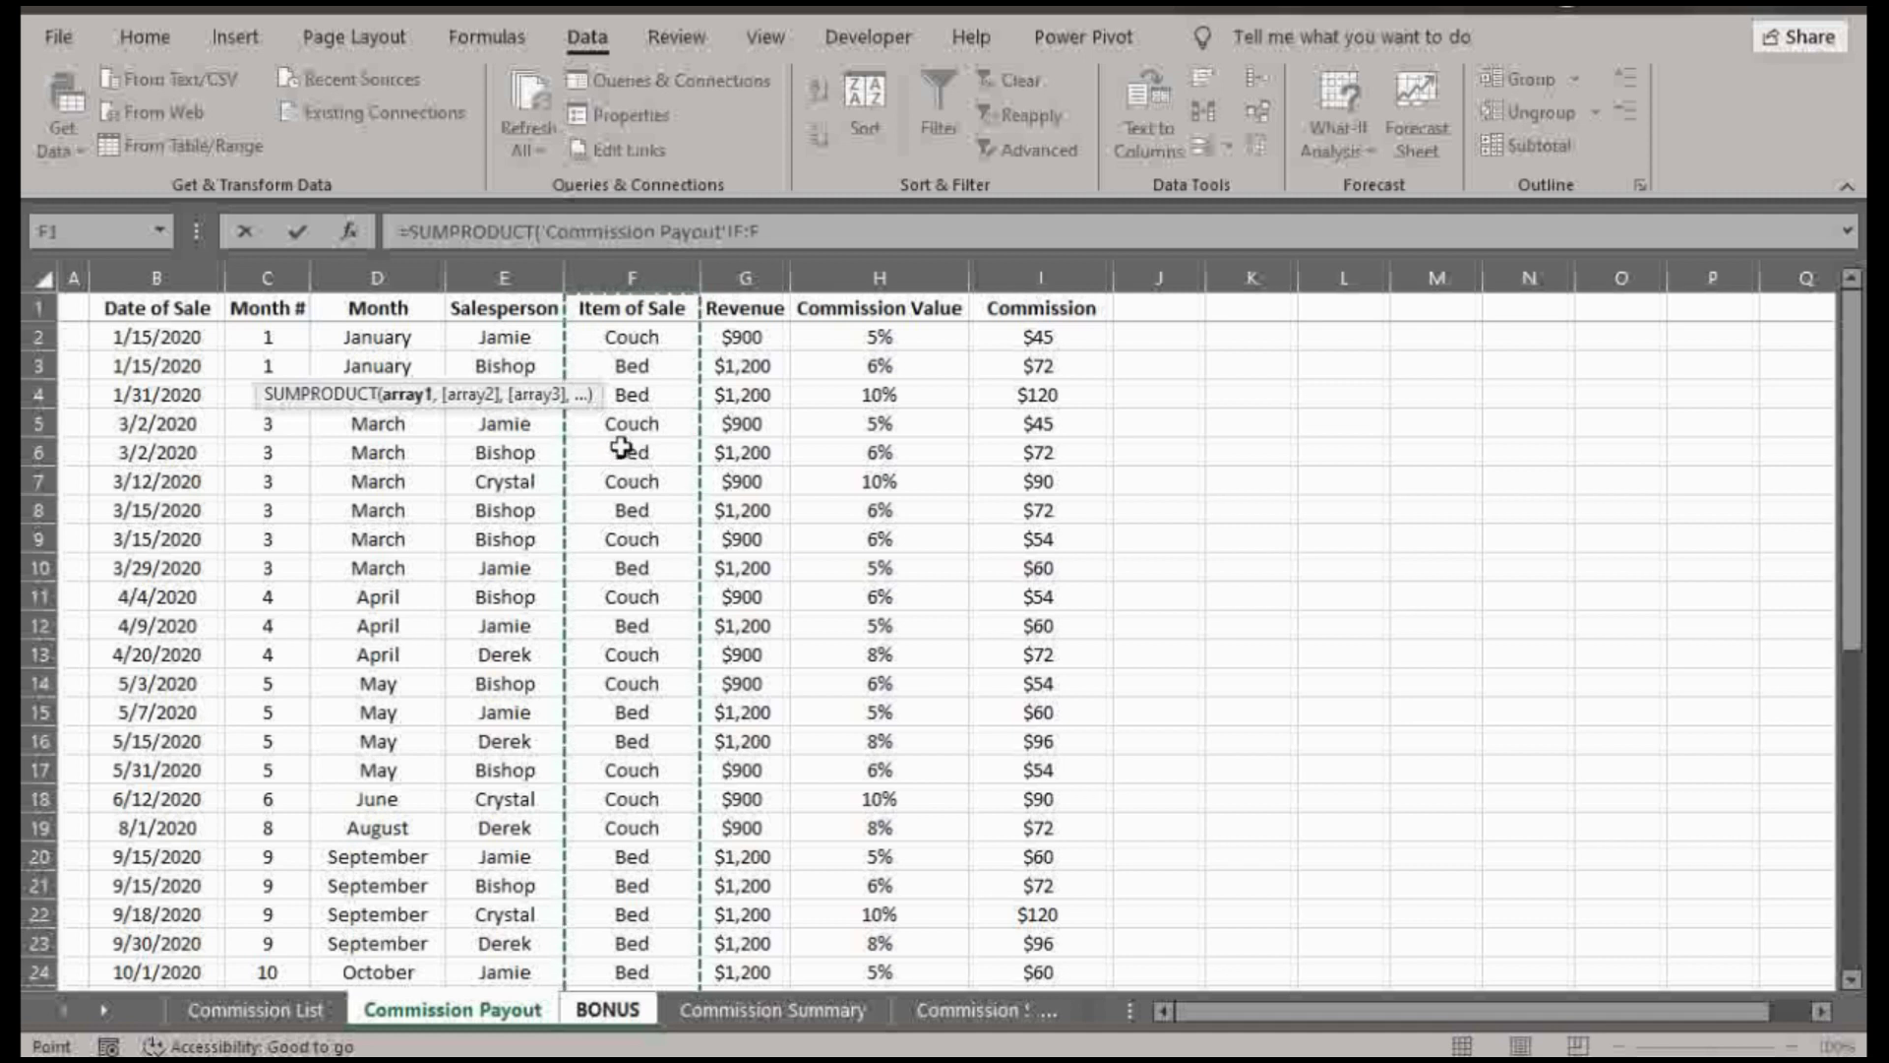
{"action": "type", "text": "="}
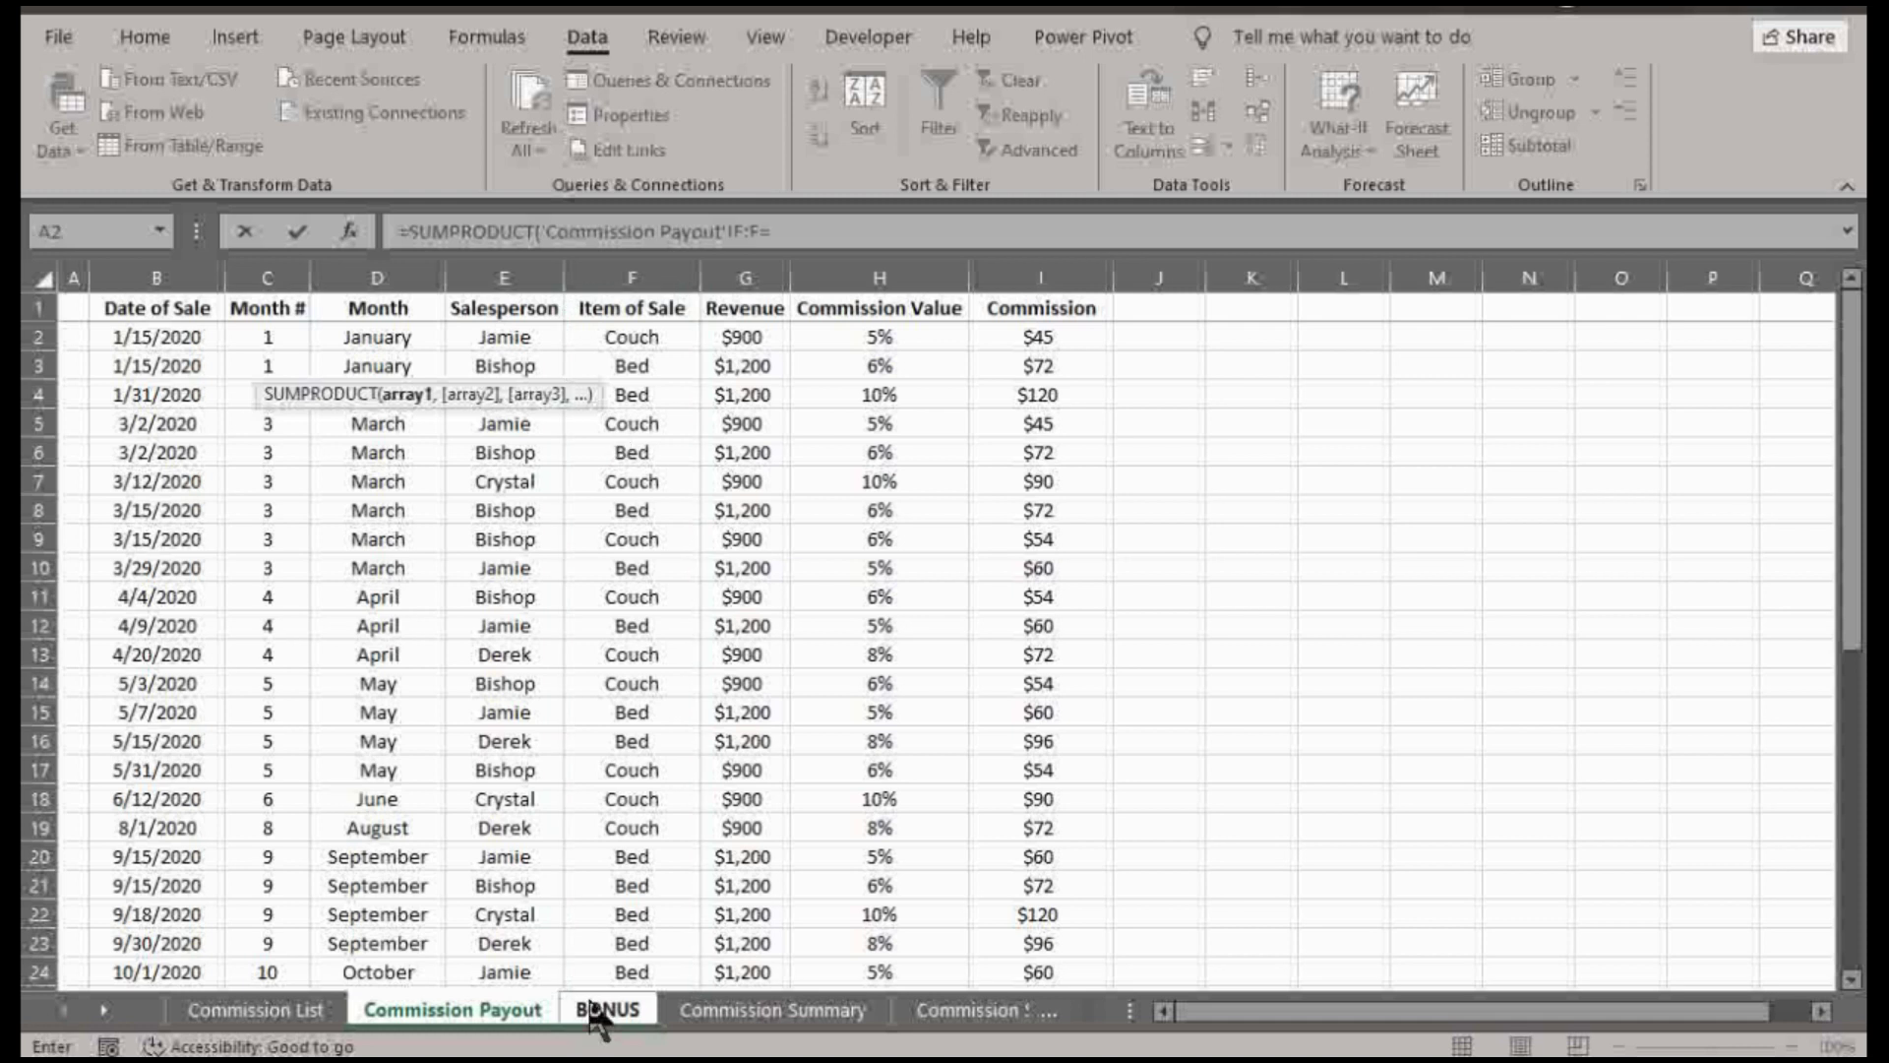
{"action": "left_click", "coordinate": [607, 1010]}
{"action": "left_click", "coordinate": [197, 366]}
- Finish the formula as =SUMPRODUCT(('Commission Payout'!F:F=BONUS!B3)*1) and fill it down to C4
{"action": "left_click", "coordinate": [909, 231]}
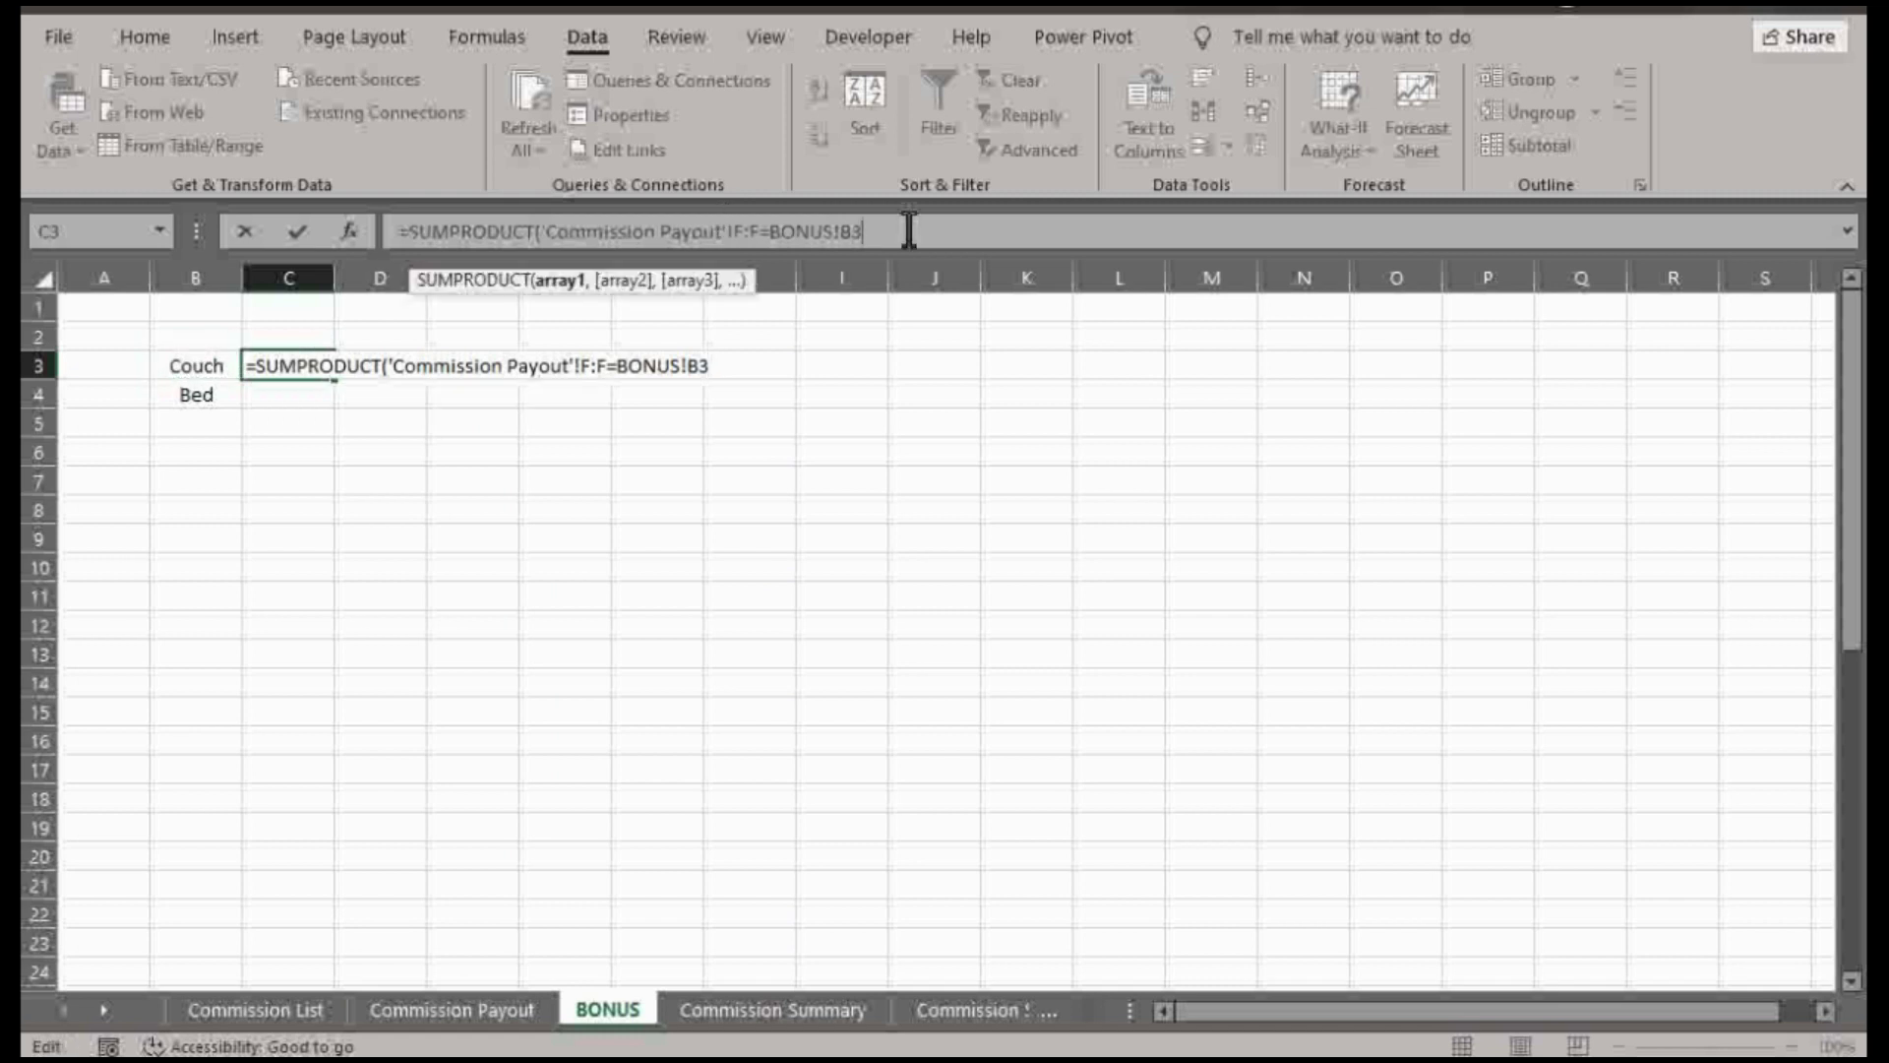
{"action": "type", "text": ")"}
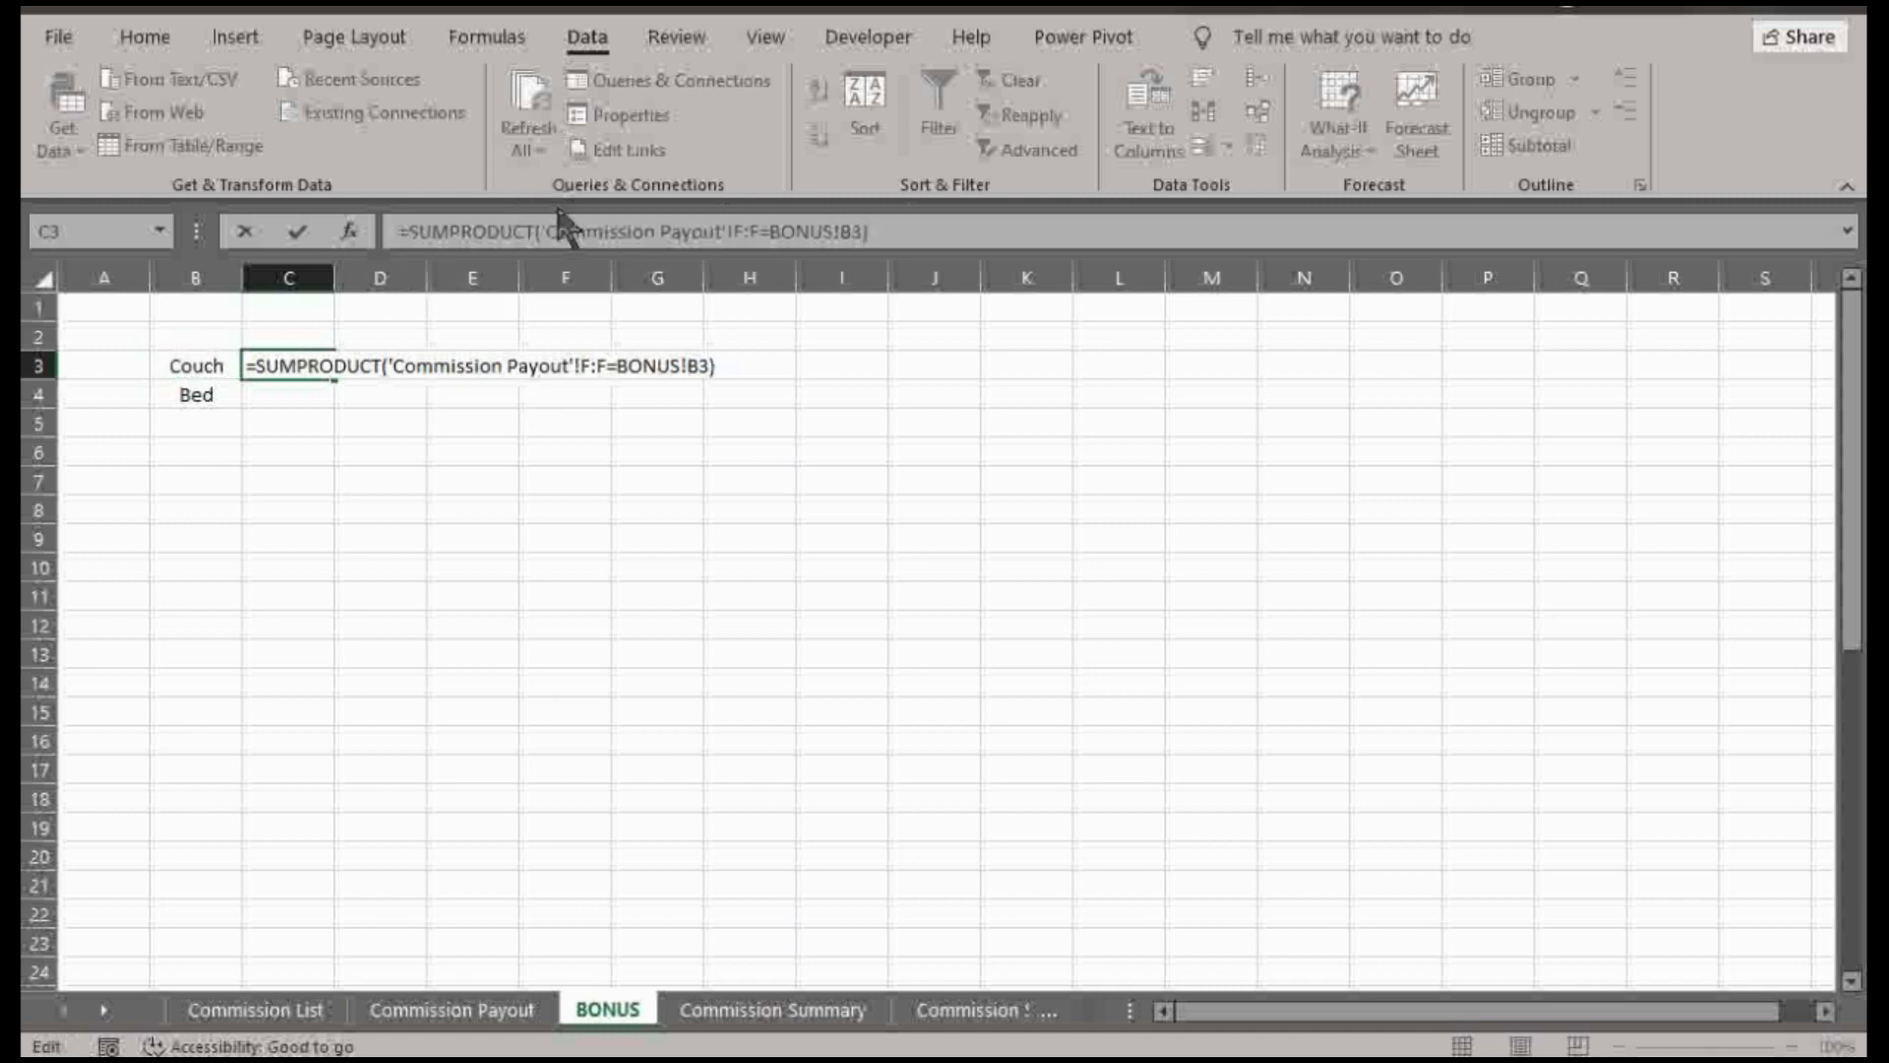
{"action": "left_click", "coordinate": [547, 230]}
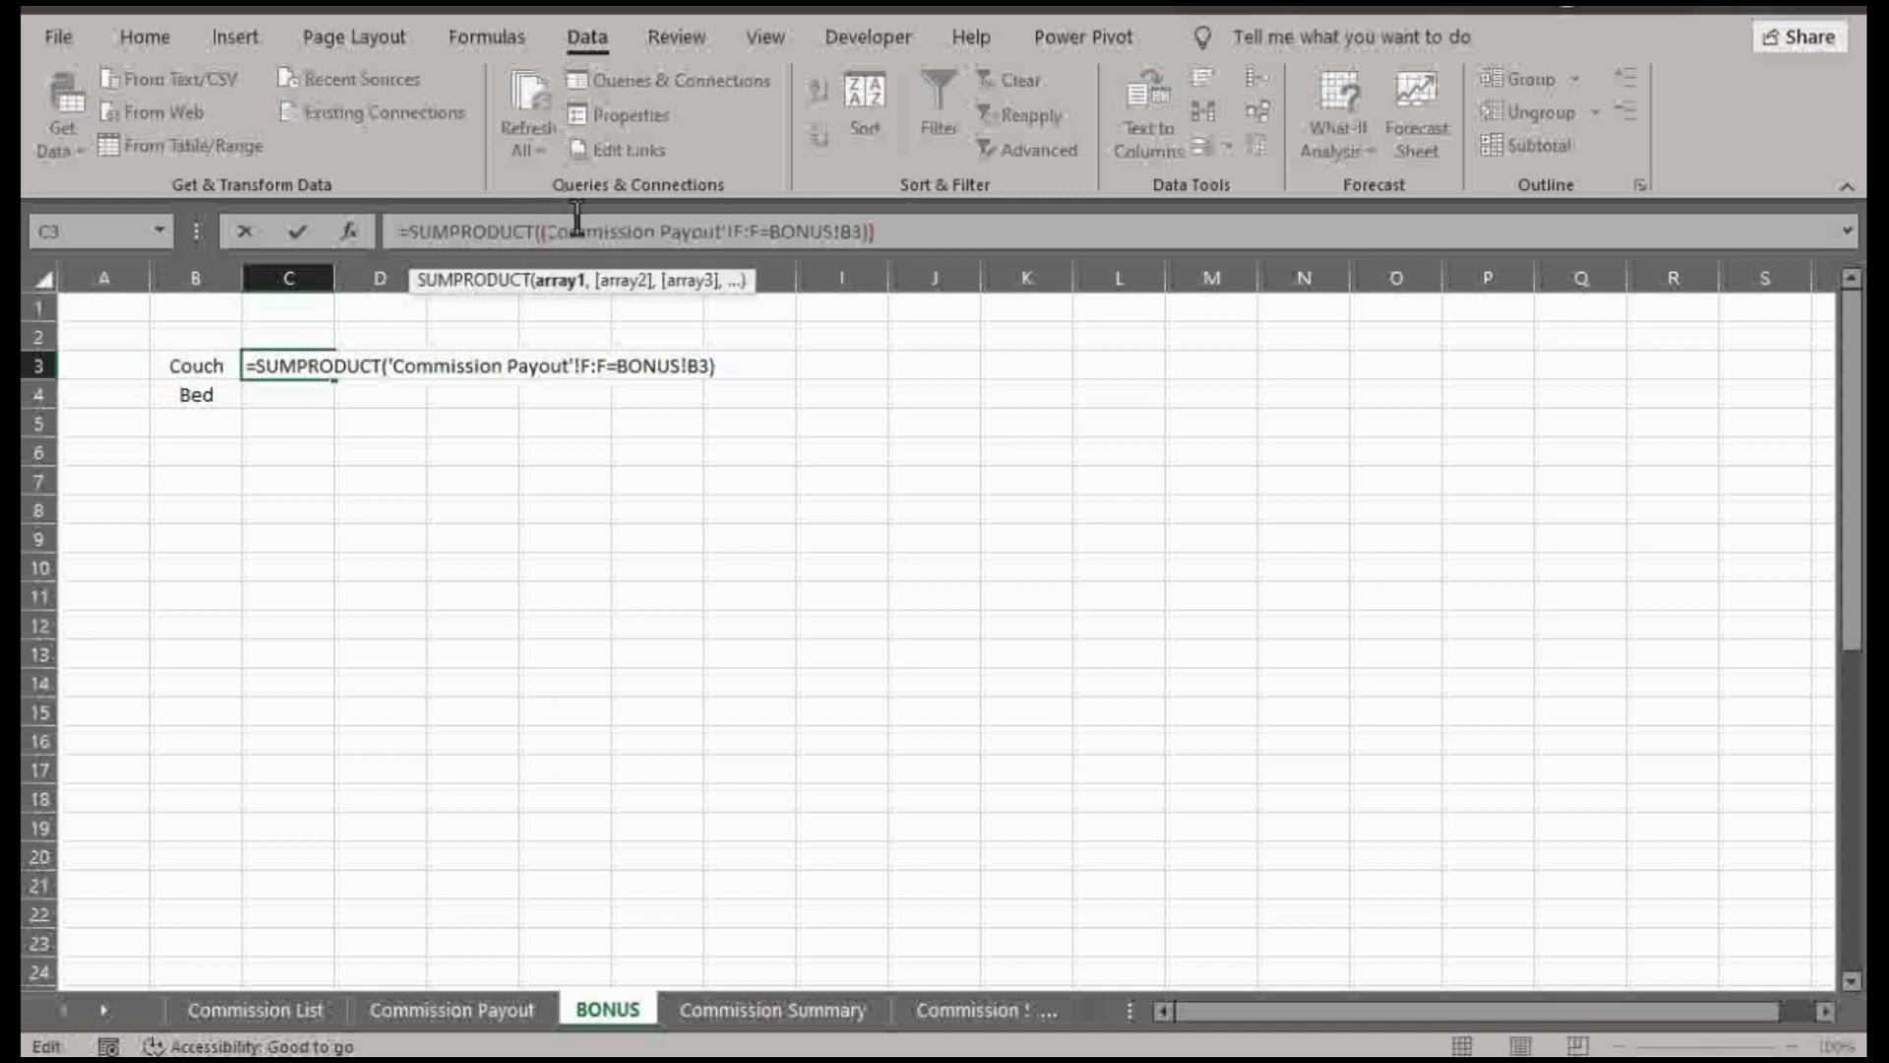
{"action": "type", "text": "("}
{"action": "left_click", "coordinate": [917, 231]}
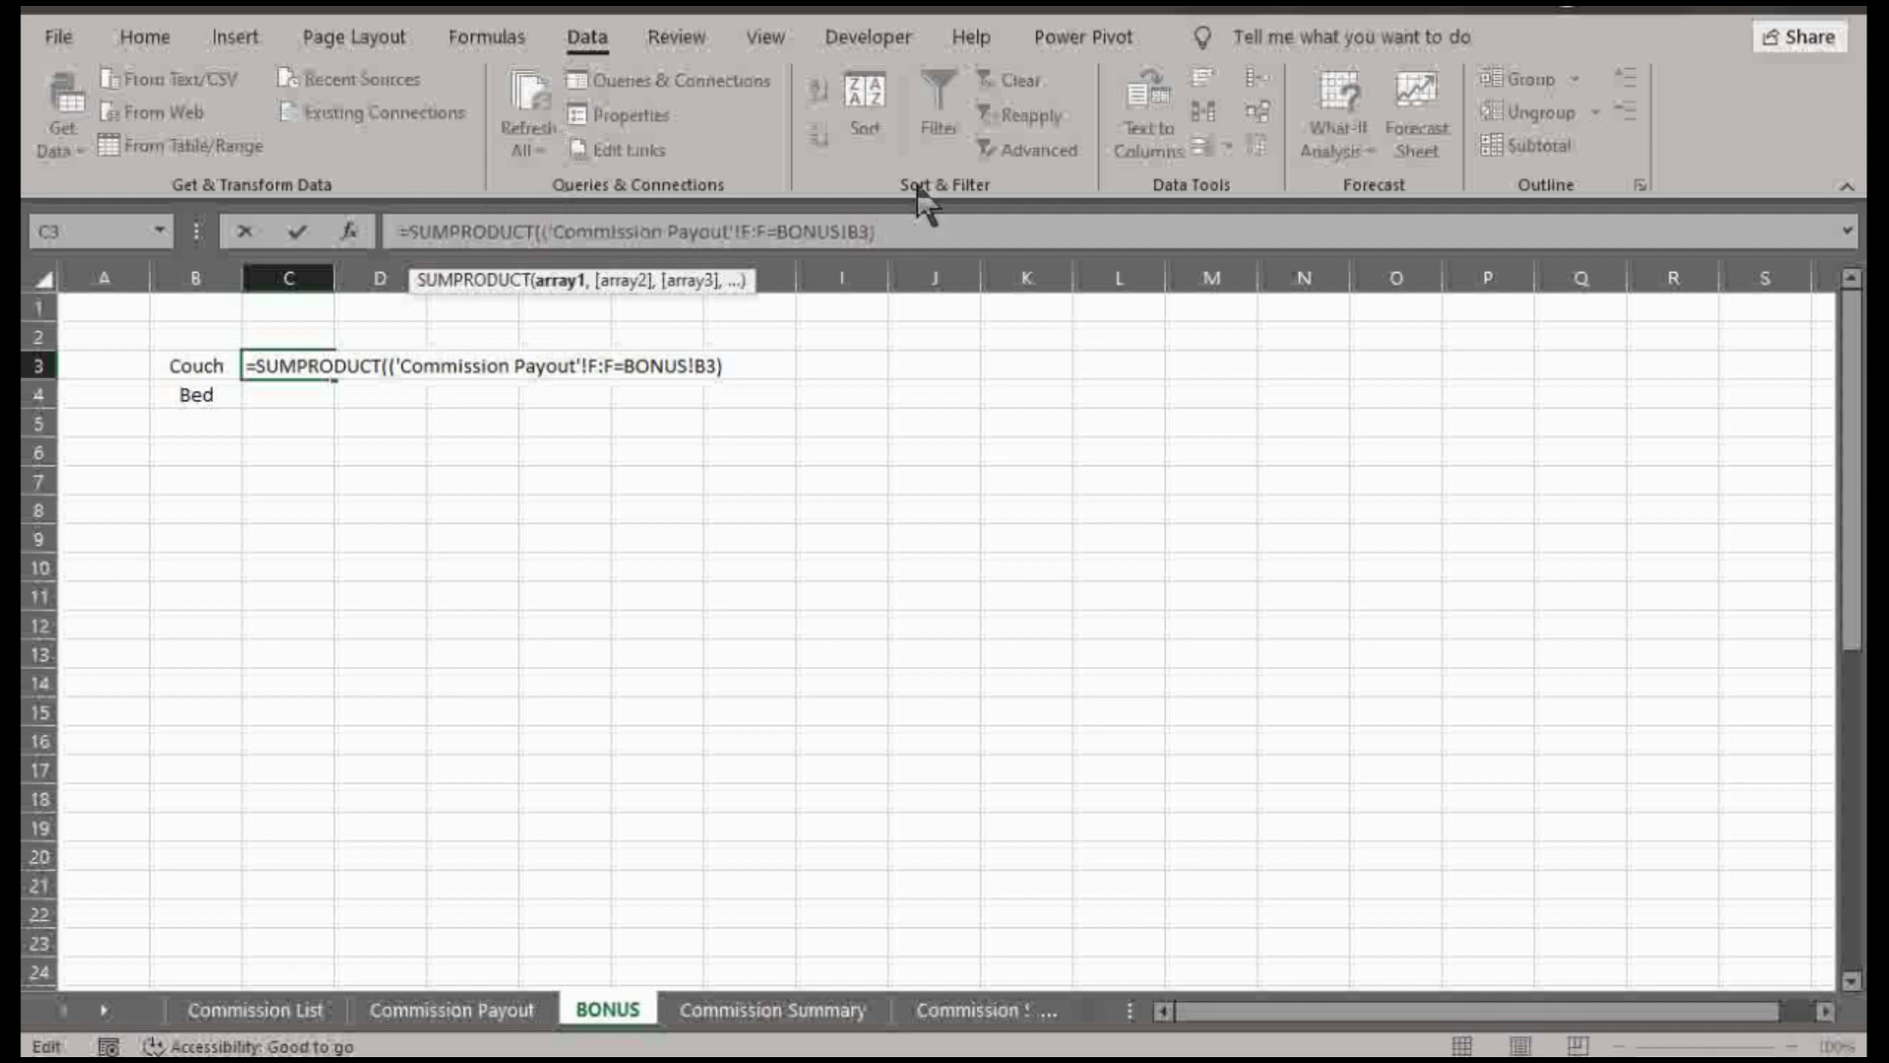
{"action": "type", "text": "*1)"}
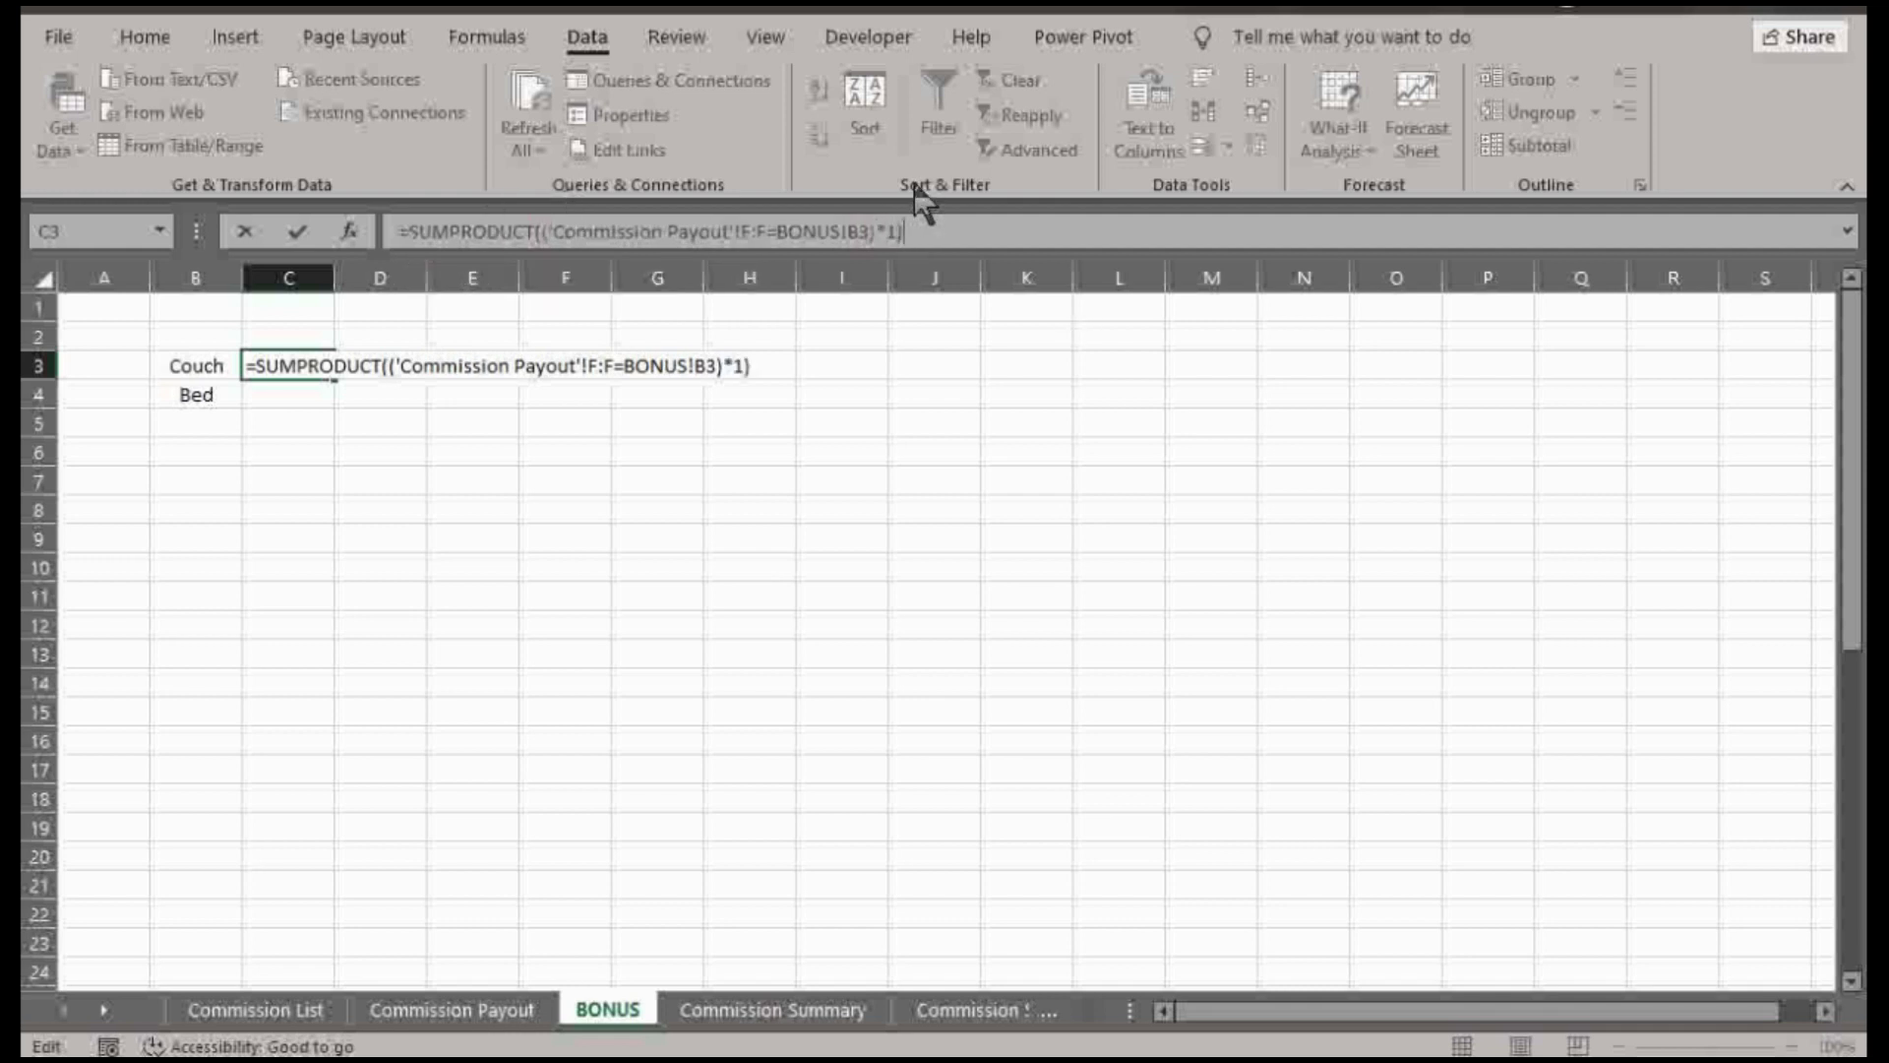
{"action": "key", "text": "Return"}
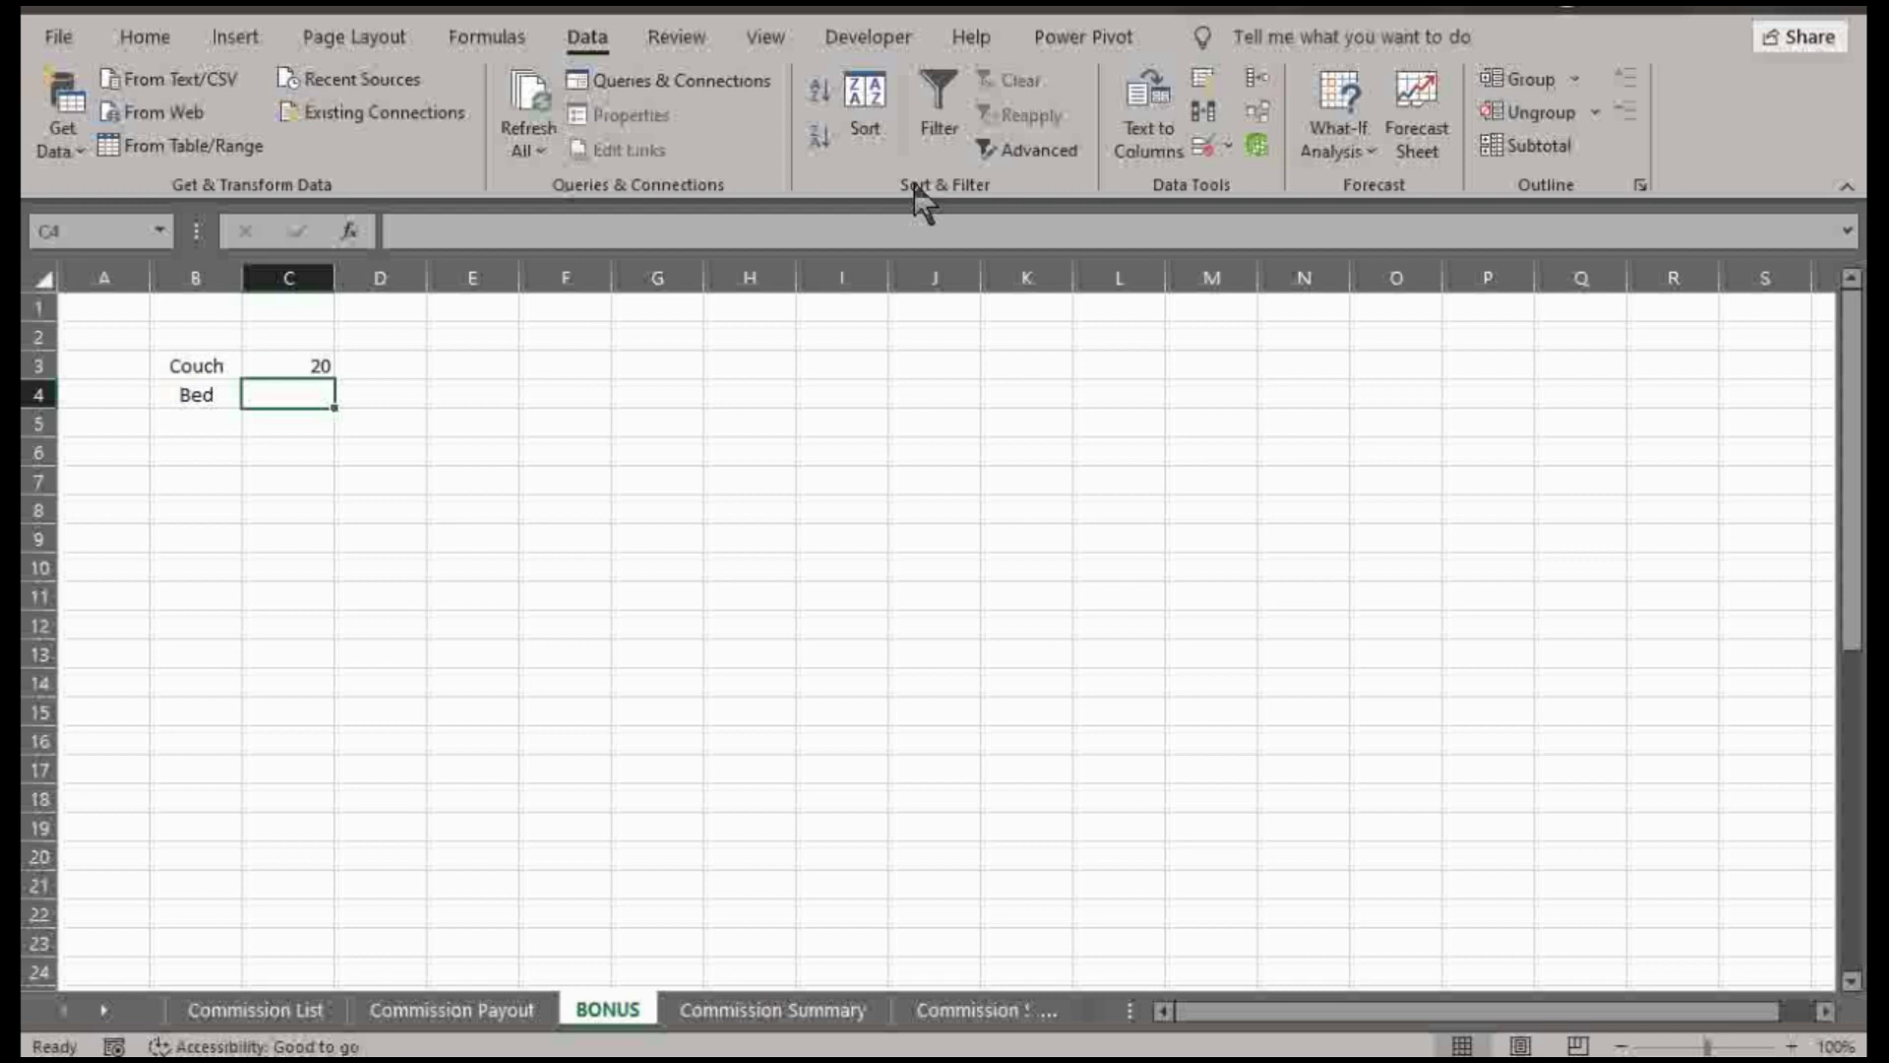
{"action": "key", "text": "ctrl+d"}
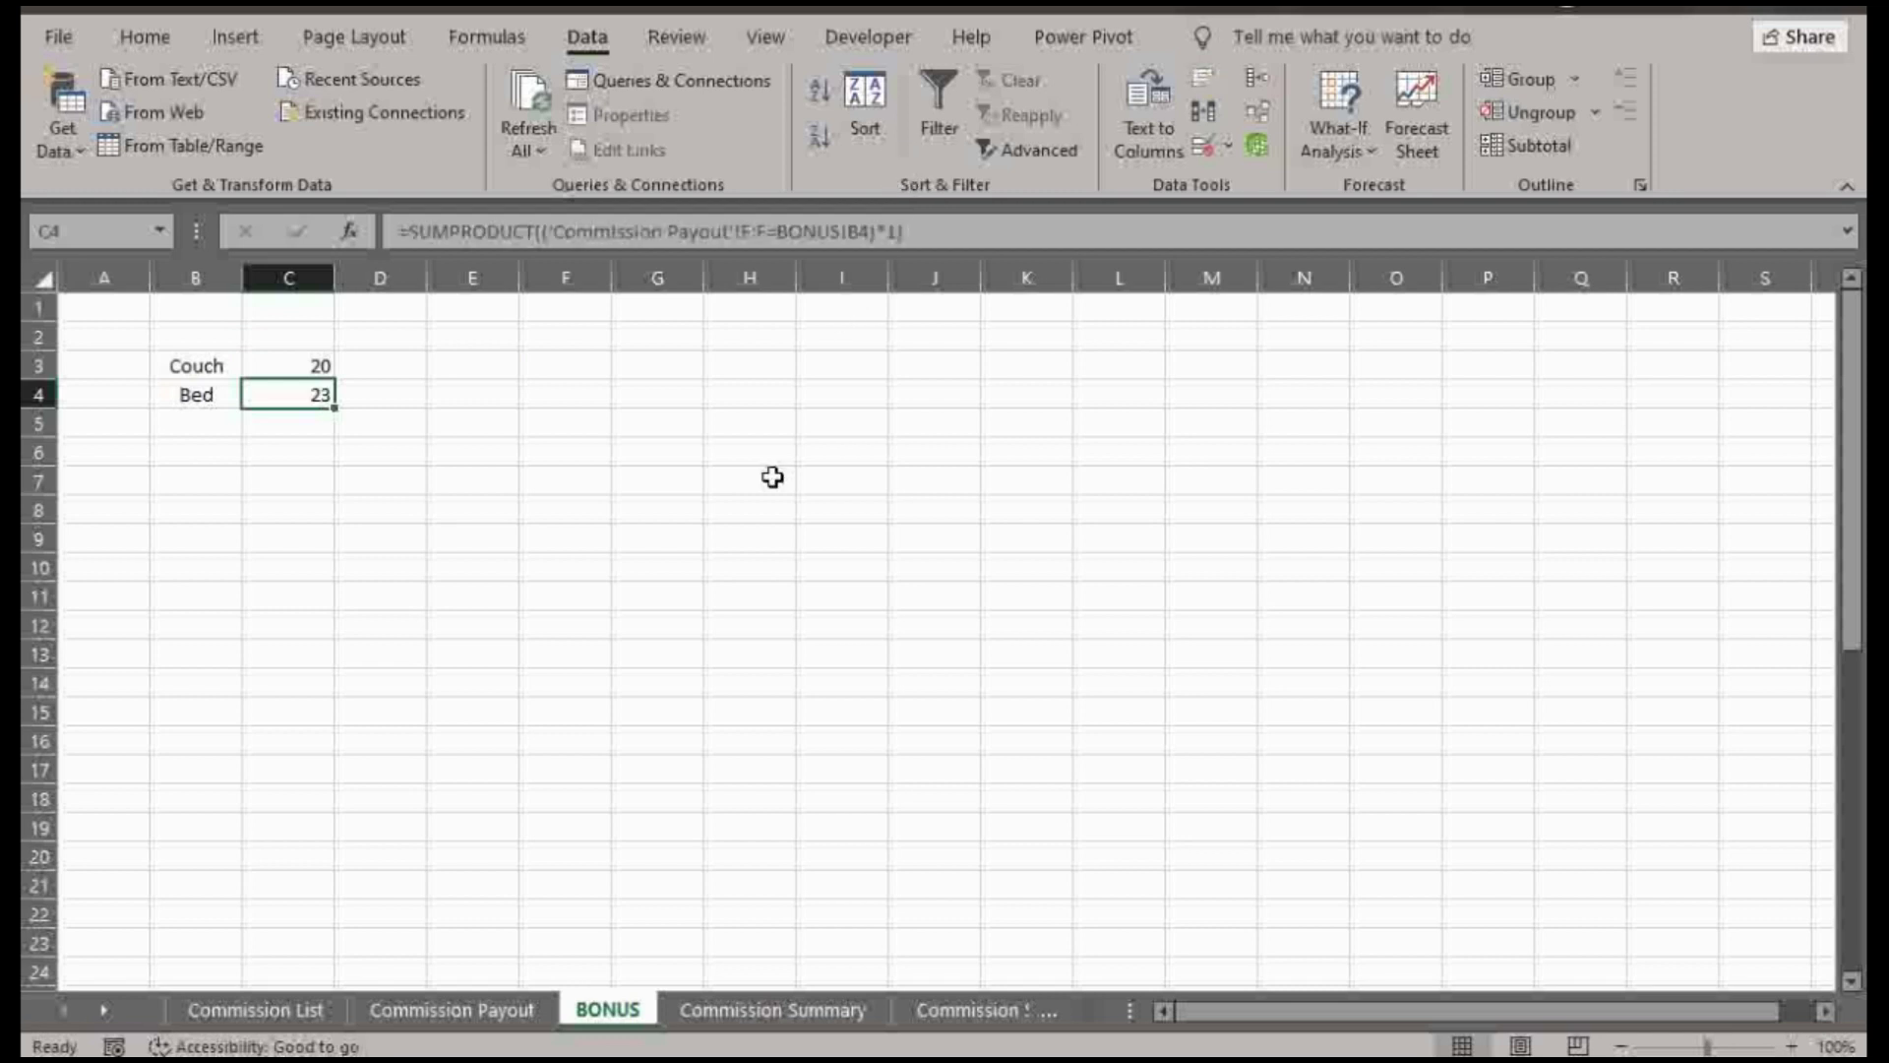
- Build a PivotTable of Commission Payout data at BONUS!B9 with Item of Sale as rows and count
{"action": "left_click", "coordinate": [452, 1010]}
{"action": "left_click", "coordinate": [502, 885]}
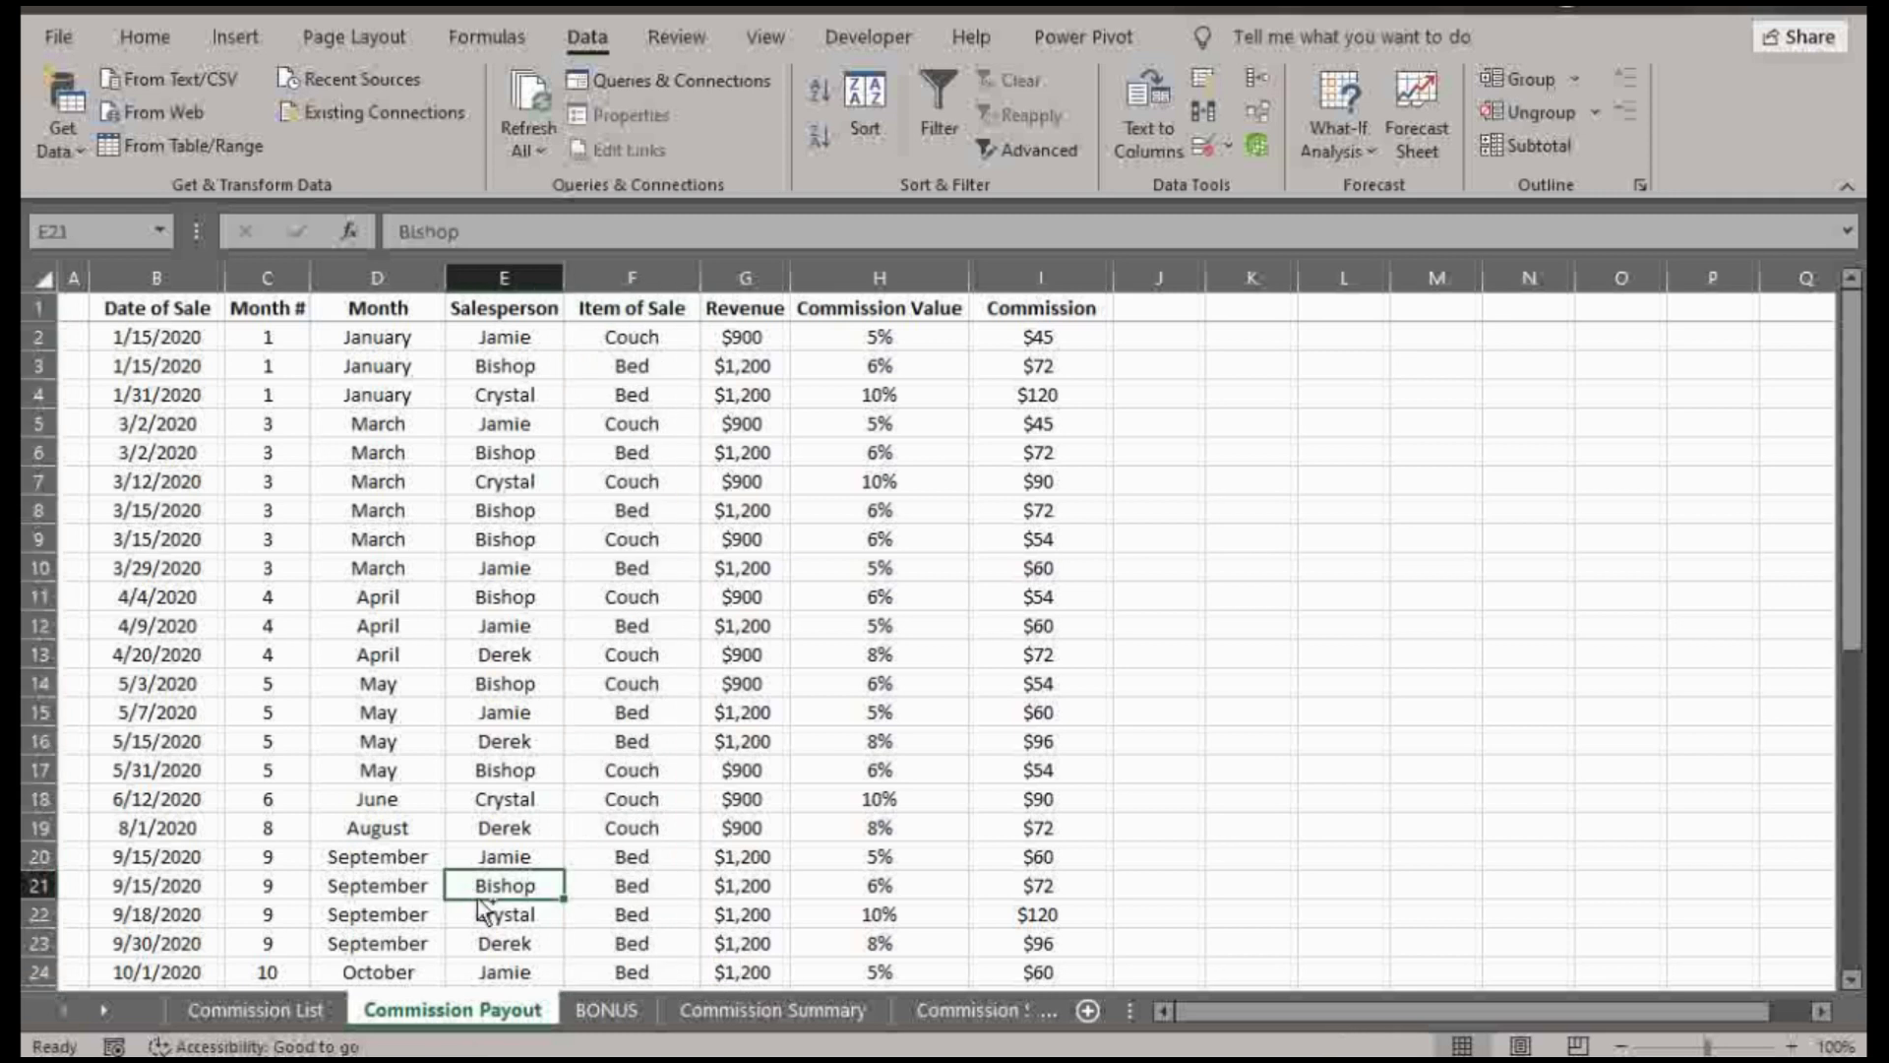
{"action": "key", "text": "ctrl+a"}
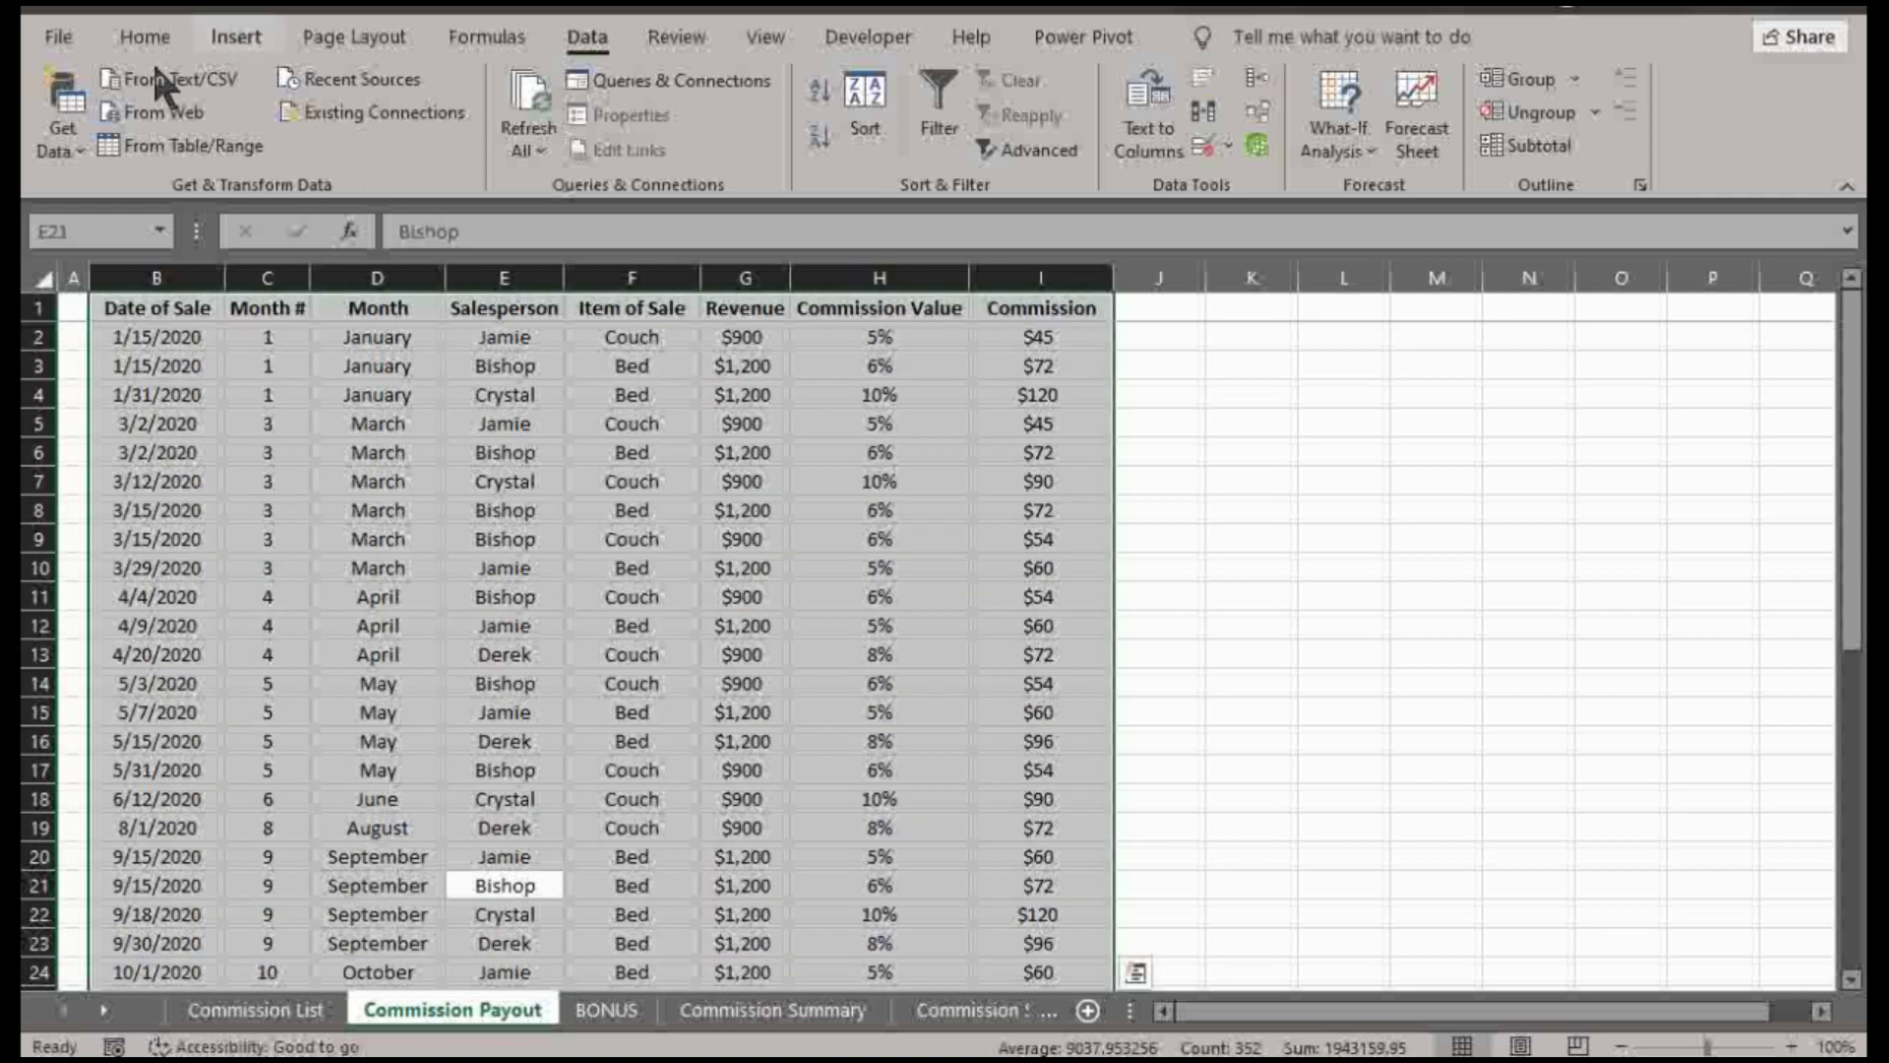
{"action": "left_click", "coordinate": [235, 37]}
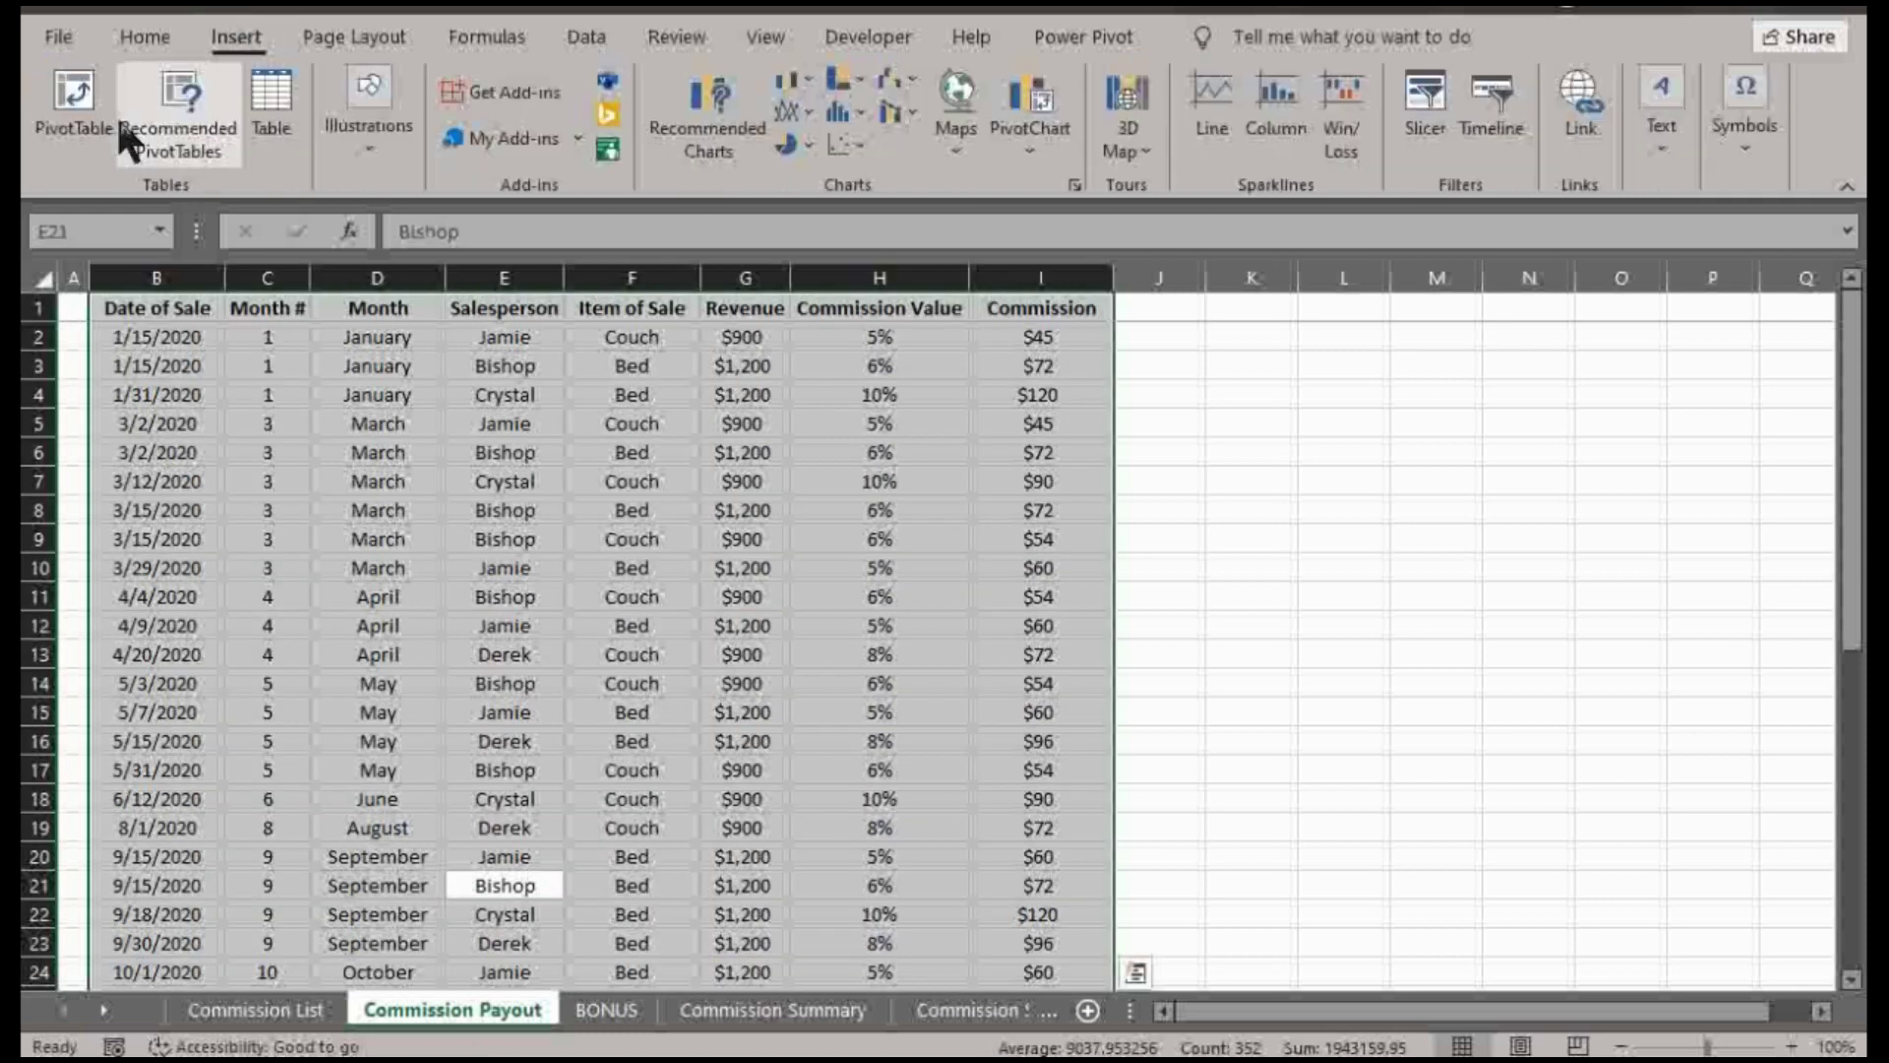
{"action": "left_click", "coordinate": [72, 114]}
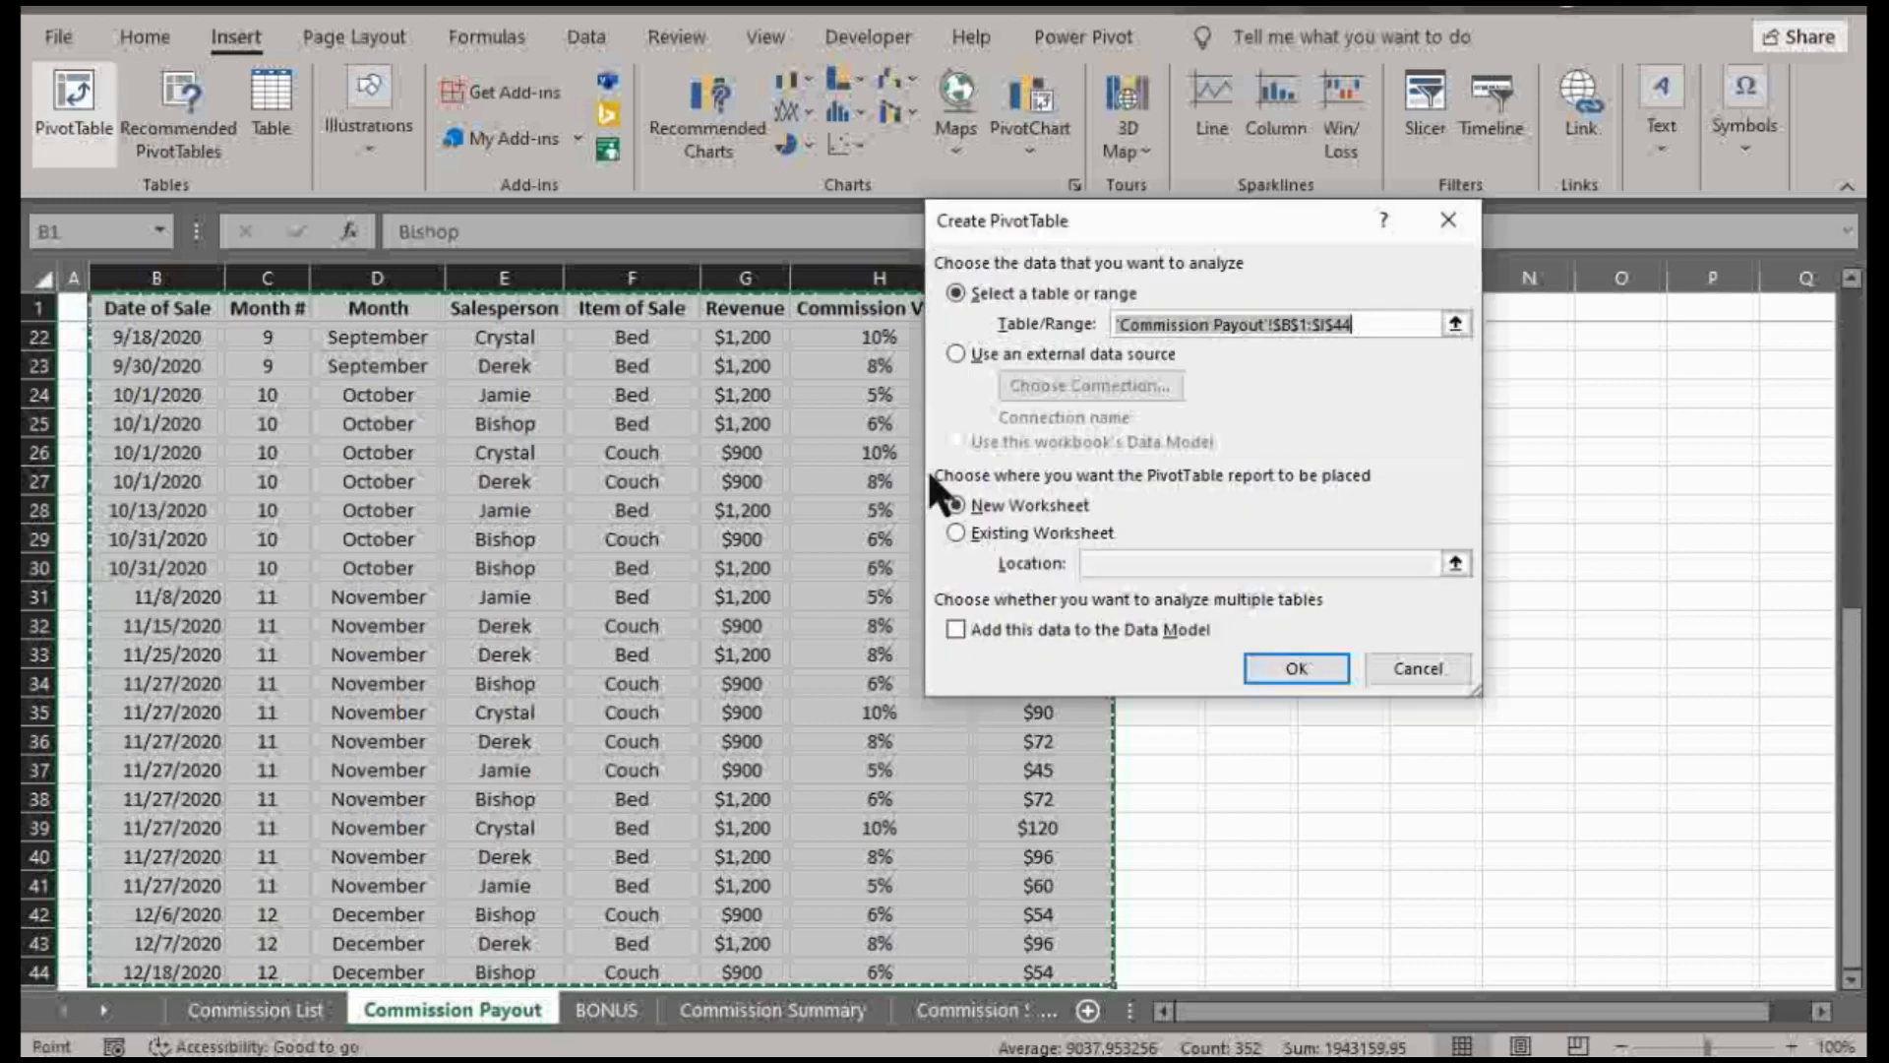
{"action": "left_click", "coordinate": [975, 531]}
{"action": "left_click", "coordinate": [606, 1010]}
{"action": "left_click", "coordinate": [195, 539]}
{"action": "left_click", "coordinate": [1297, 668]}
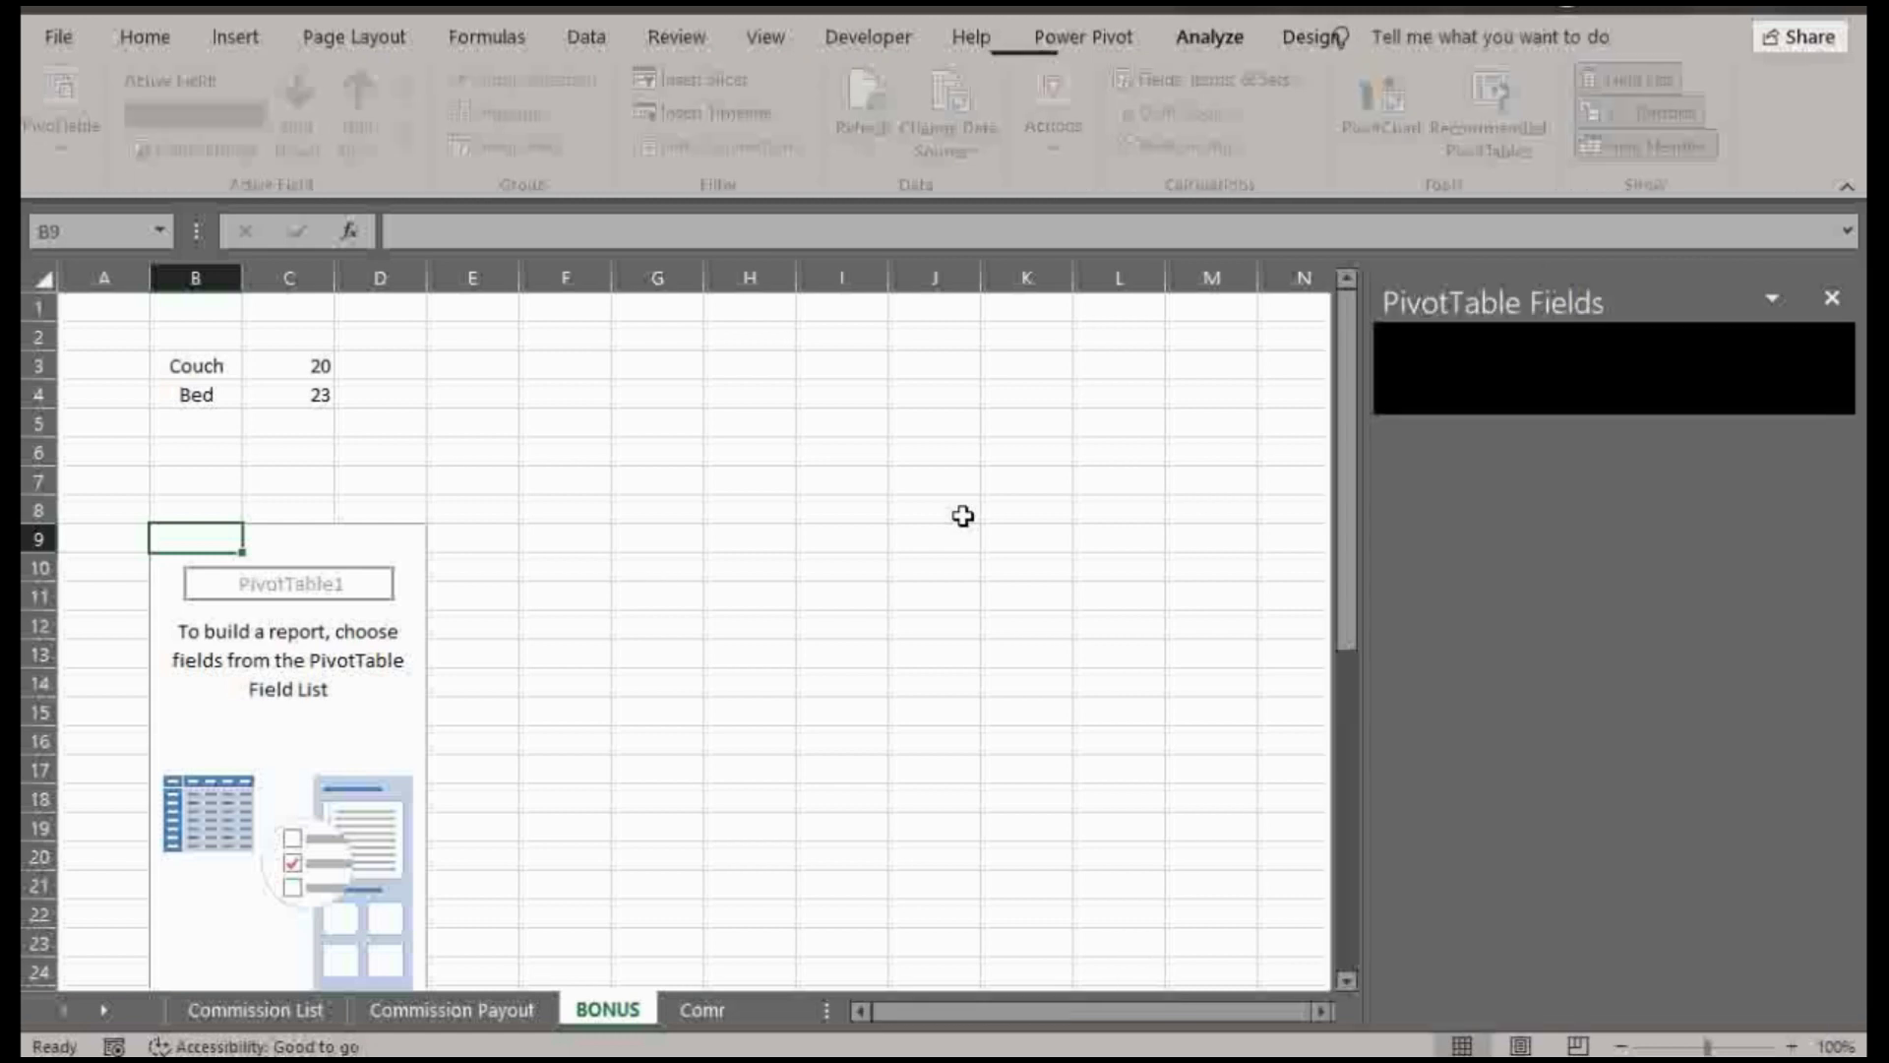
{"action": "left_click_drag", "start_coordinate": [1455, 561], "coordinate": [1491, 904]}
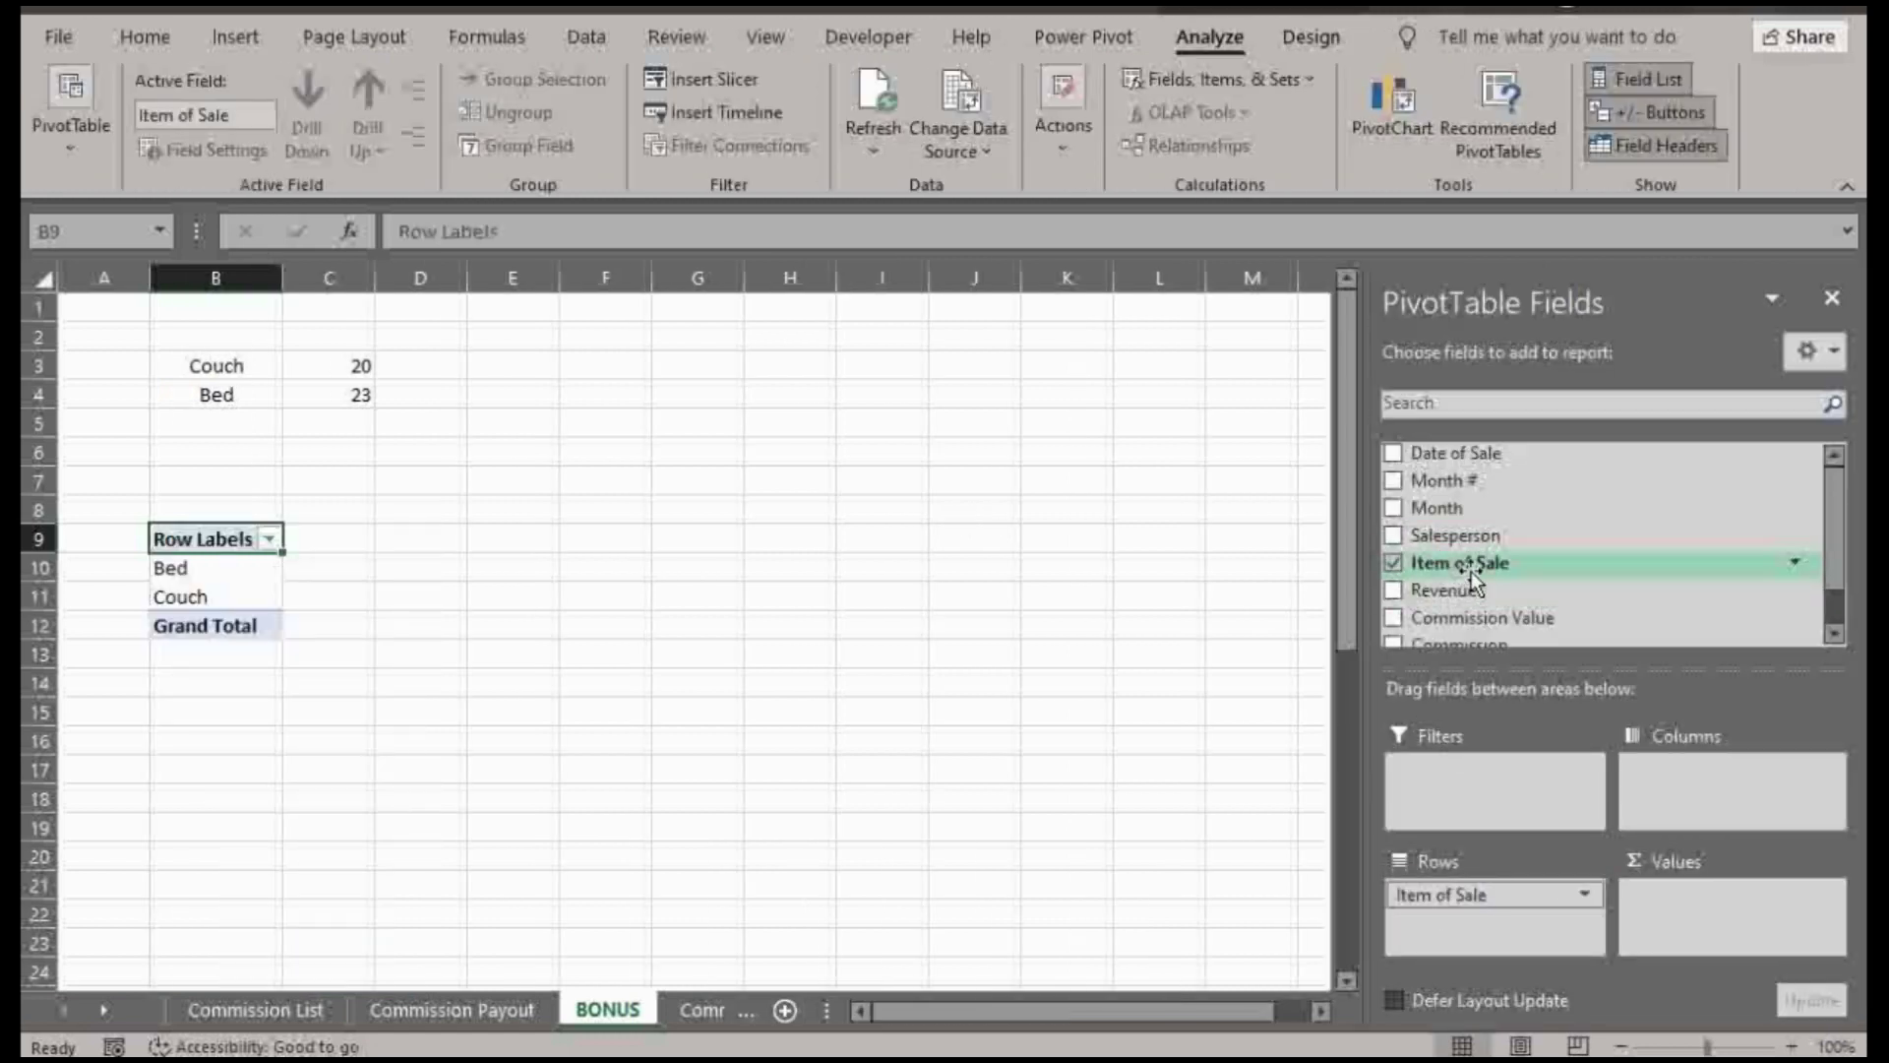
{"action": "left_click_drag", "start_coordinate": [1460, 562], "coordinate": [1709, 907]}
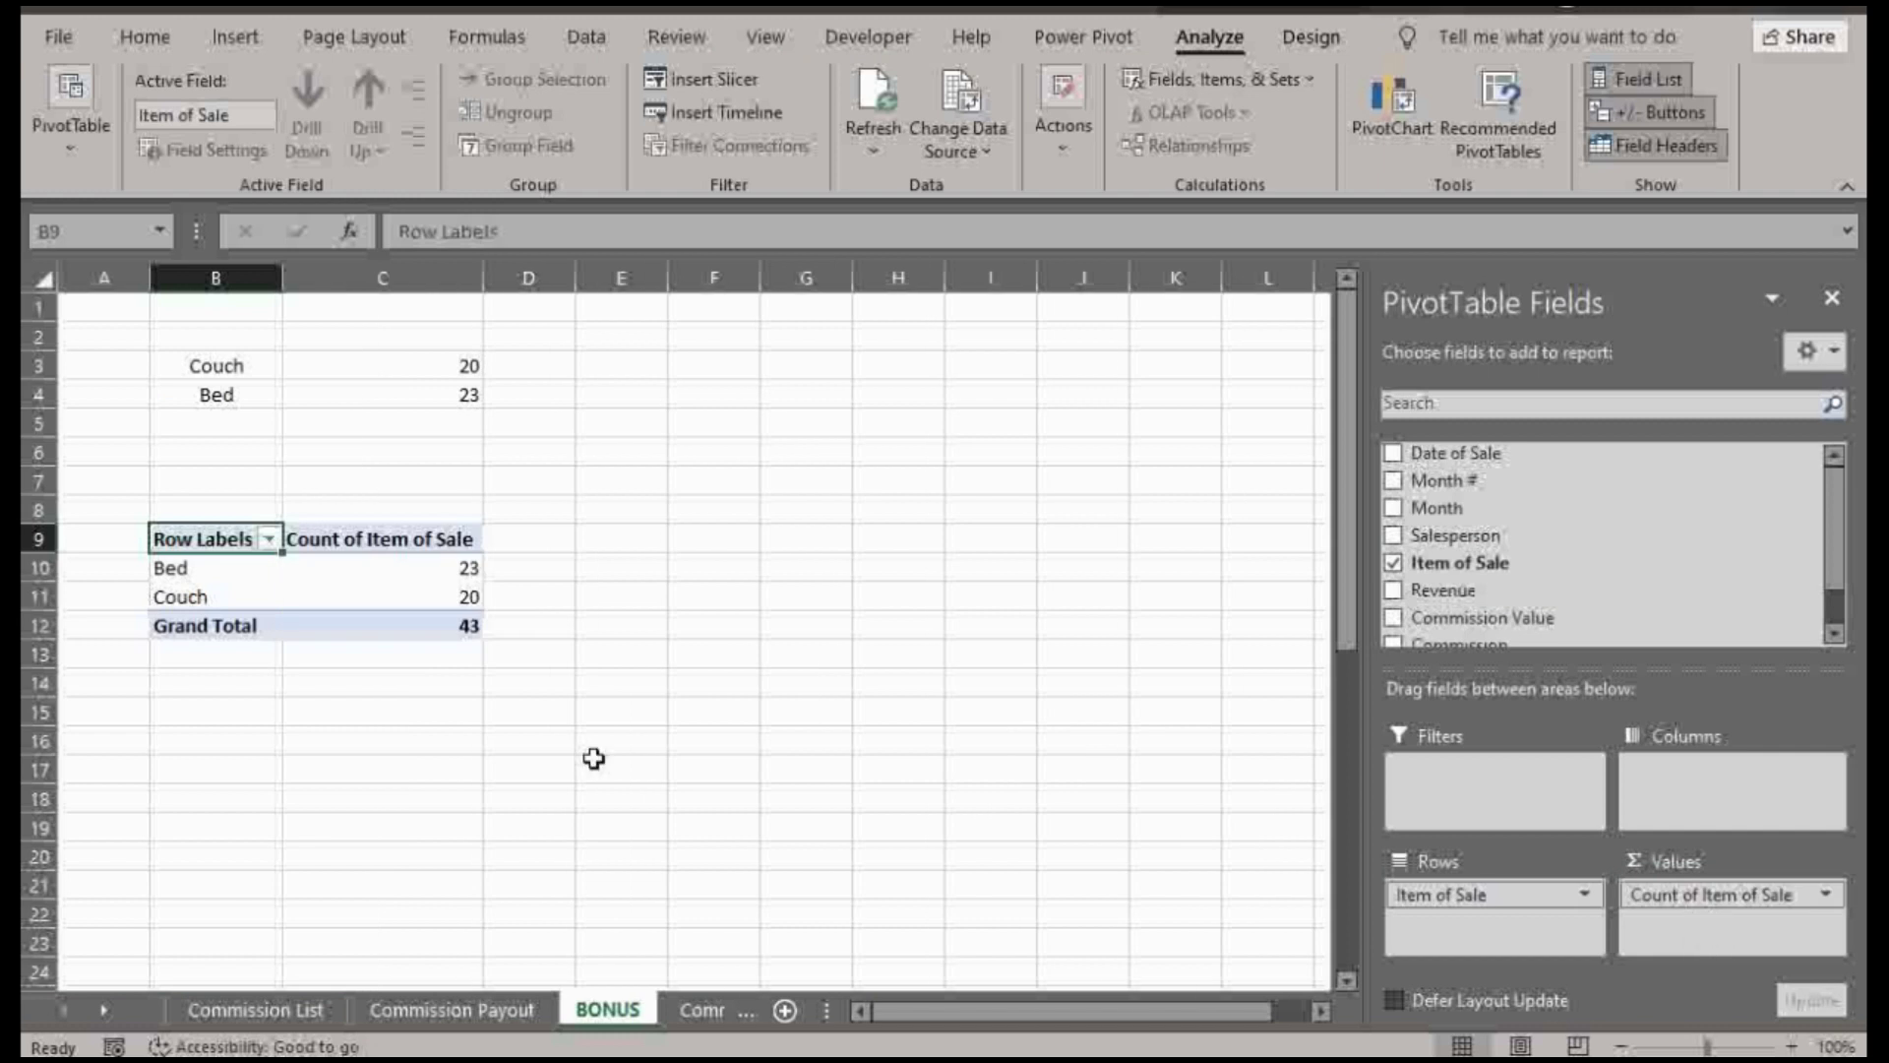